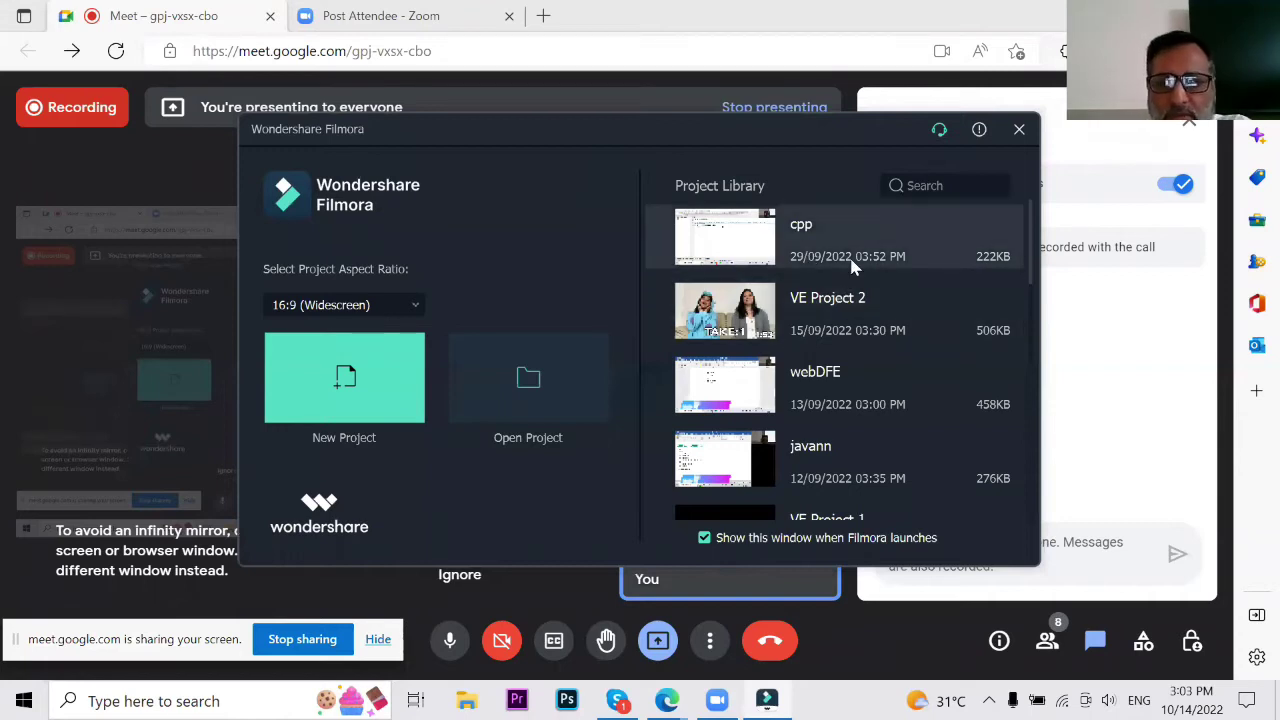
Step: Look through the project library in the Filmora start window, and create a new 16:9 widescreen project
{"action": "scroll", "coordinate": [851, 265], "scroll_direction": "down", "scroll_amount": 5}
{"action": "scroll", "coordinate": [843, 268], "scroll_direction": "down", "scroll_amount": 3}
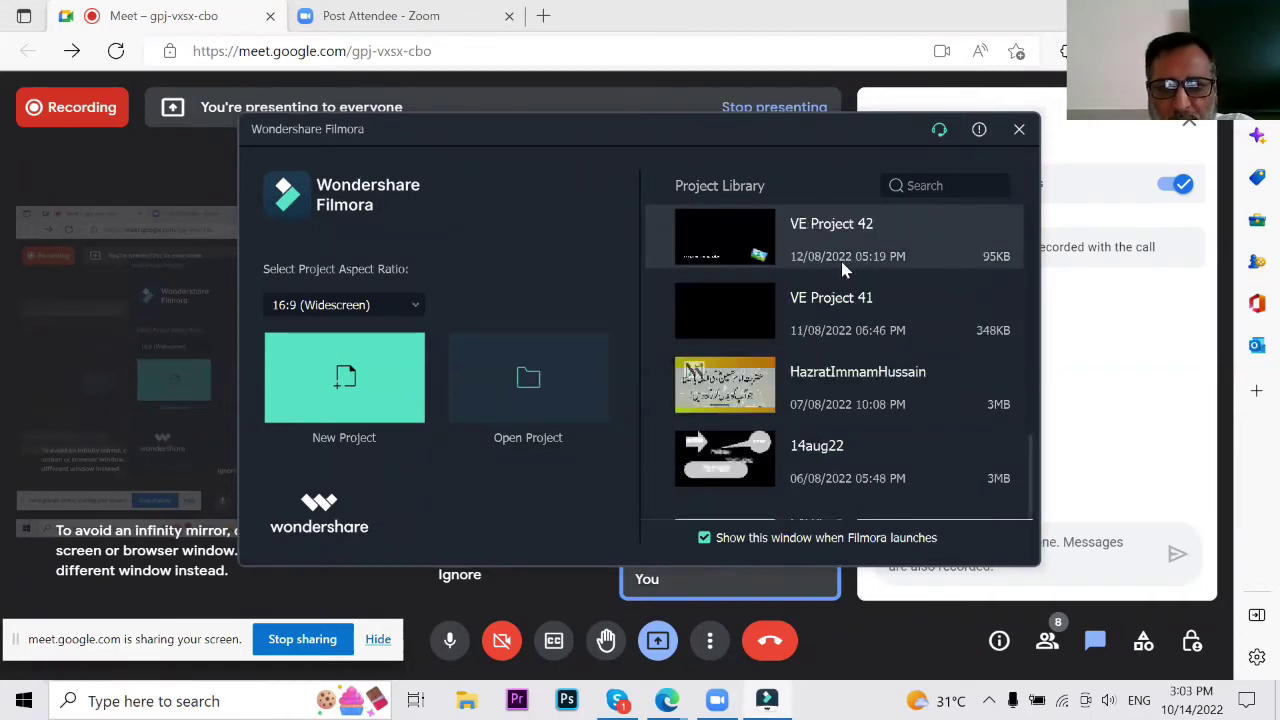
{"action": "left_click", "coordinate": [548, 120]}
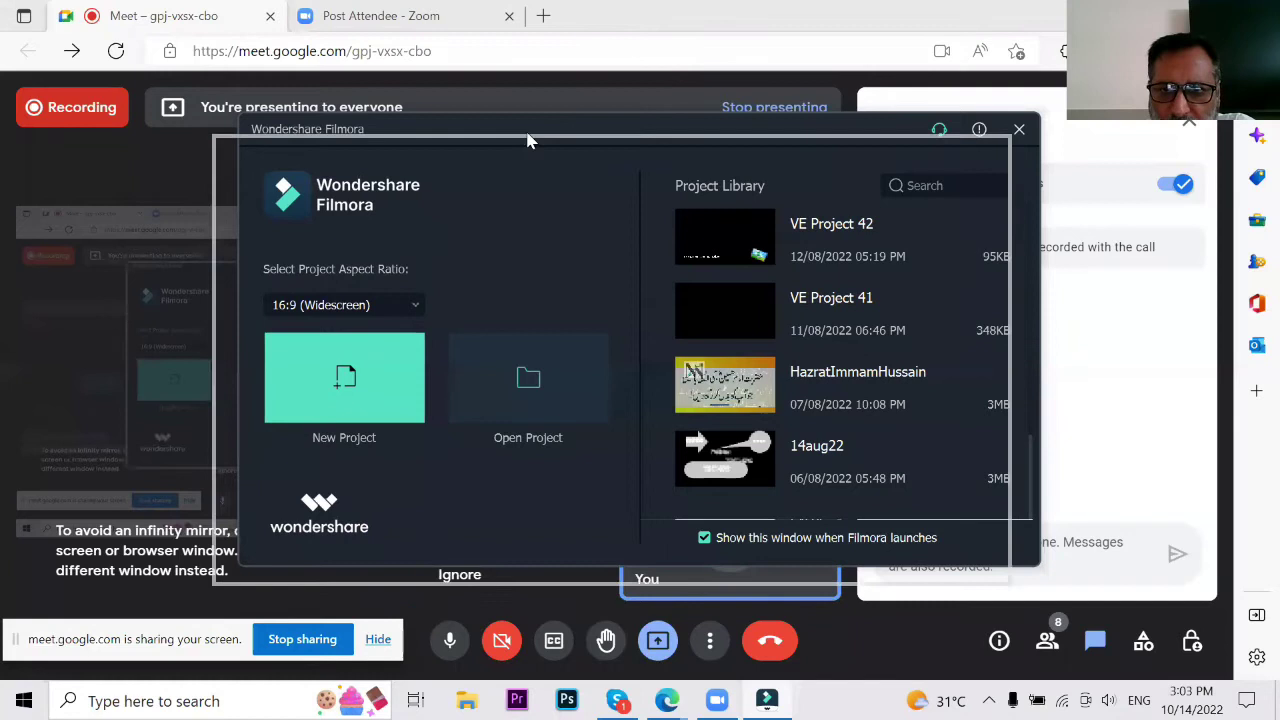
{"action": "left_click_drag", "start_coordinate": [528, 126], "coordinate": [530, 125]}
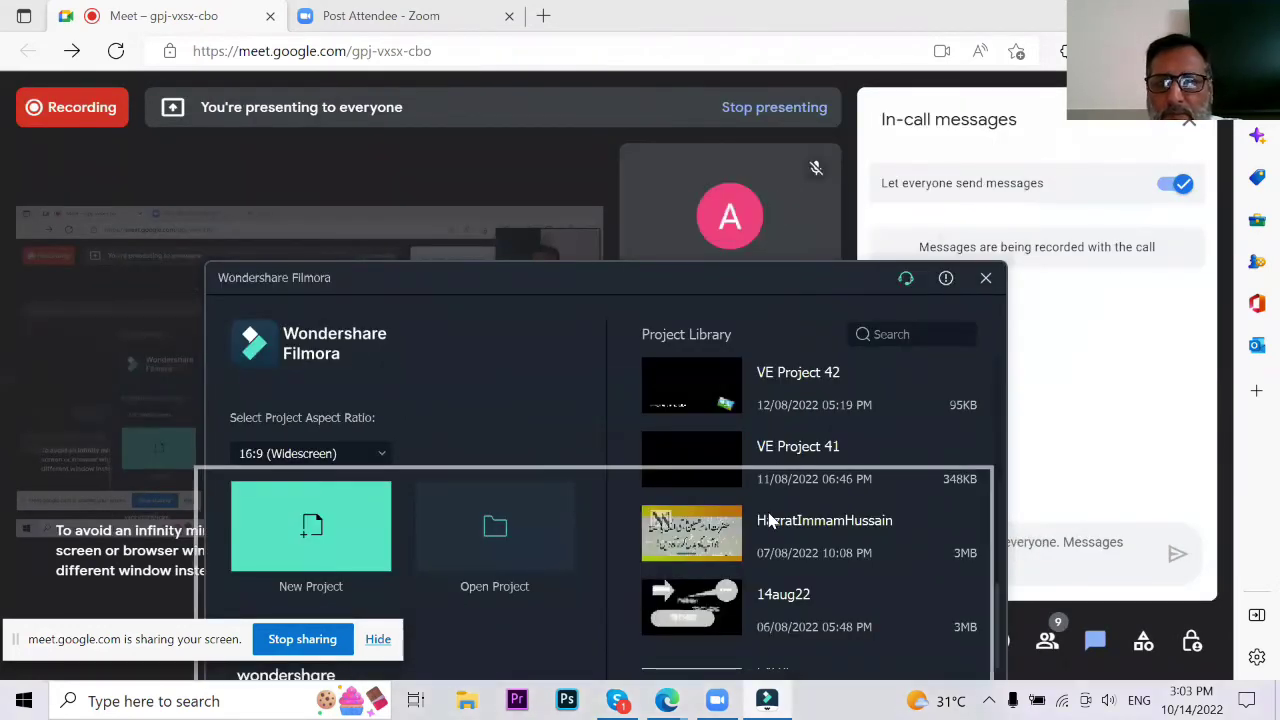
{"action": "left_click_drag", "start_coordinate": [680, 60], "coordinate": [714, 106]}
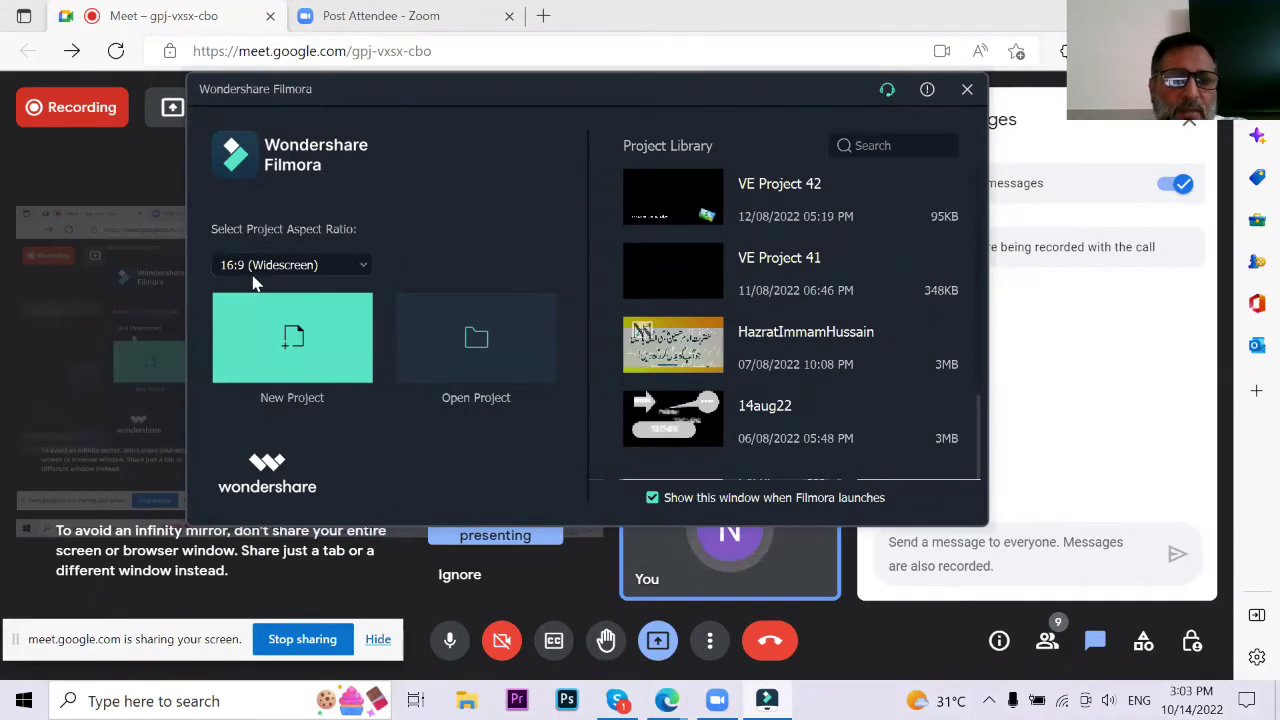
{"action": "left_click", "coordinate": [315, 339]}
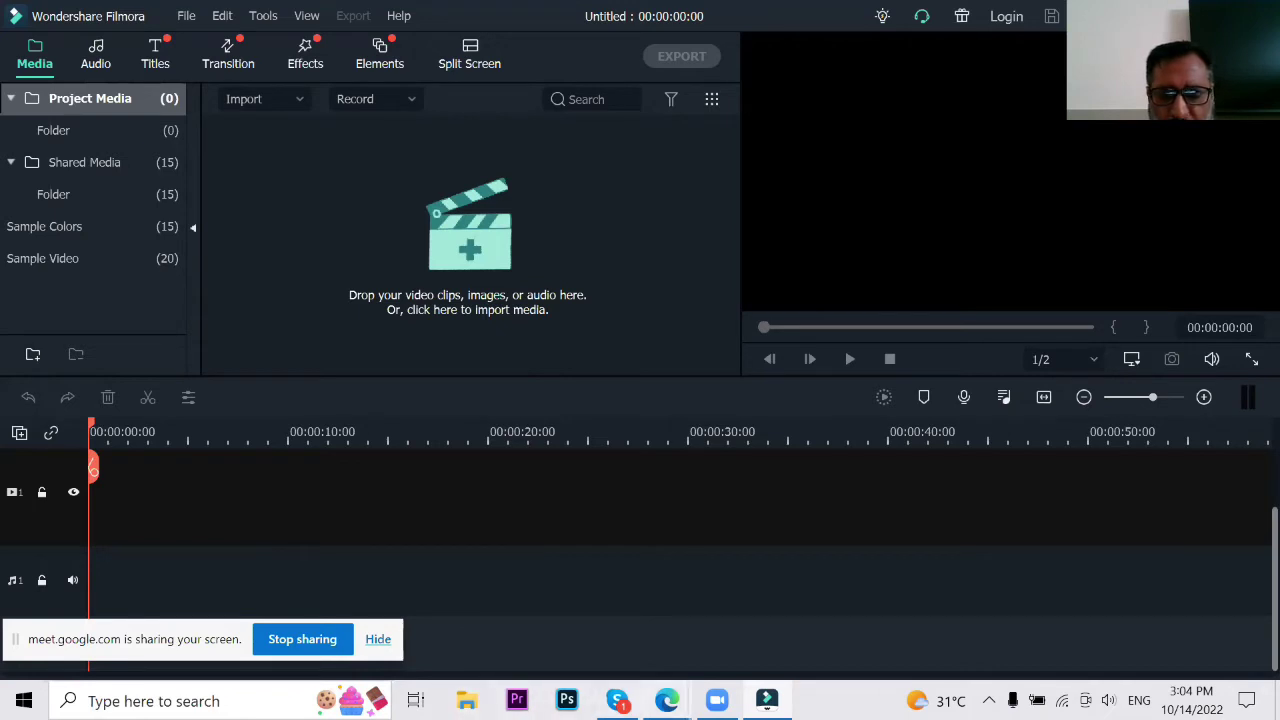
{"action": "mouse_move", "coordinate": [667, 700]}
{"action": "left_click", "coordinate": [612, 622]}
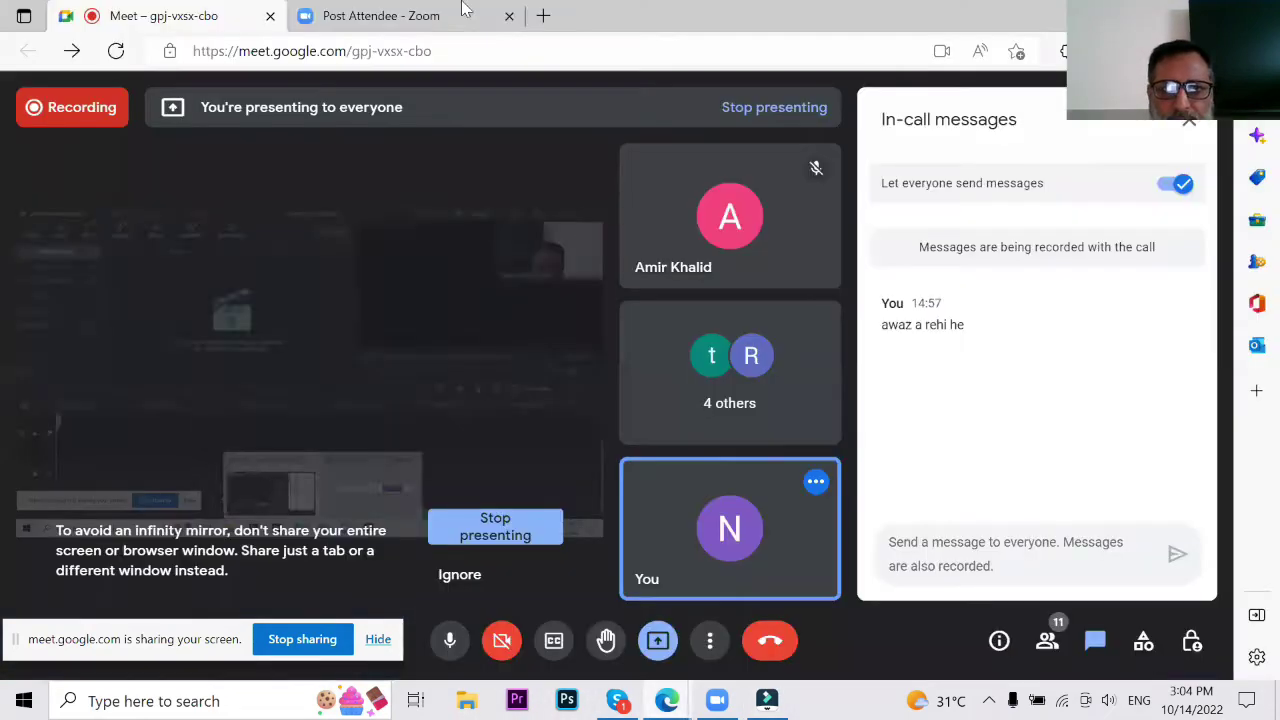
{"action": "left_click", "coordinate": [546, 16]}
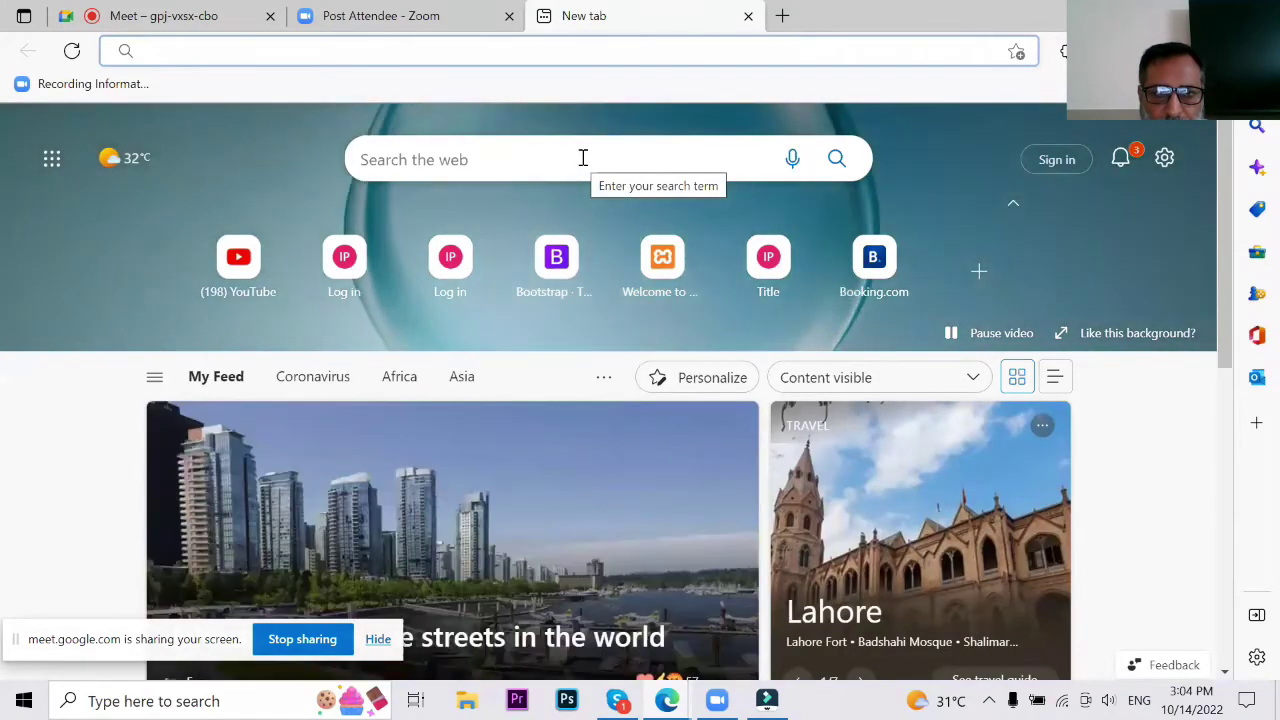
{"action": "left_click", "coordinate": [748, 16]}
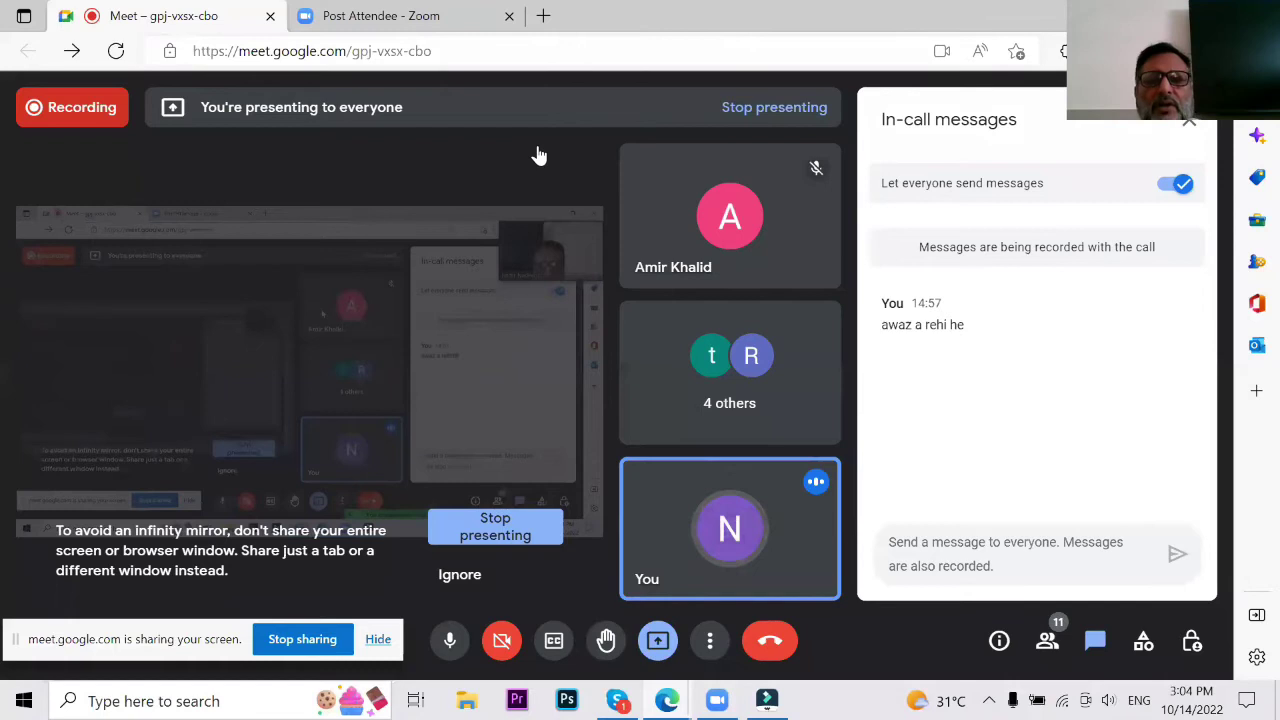
{"action": "key", "text": "alt+Tab"}
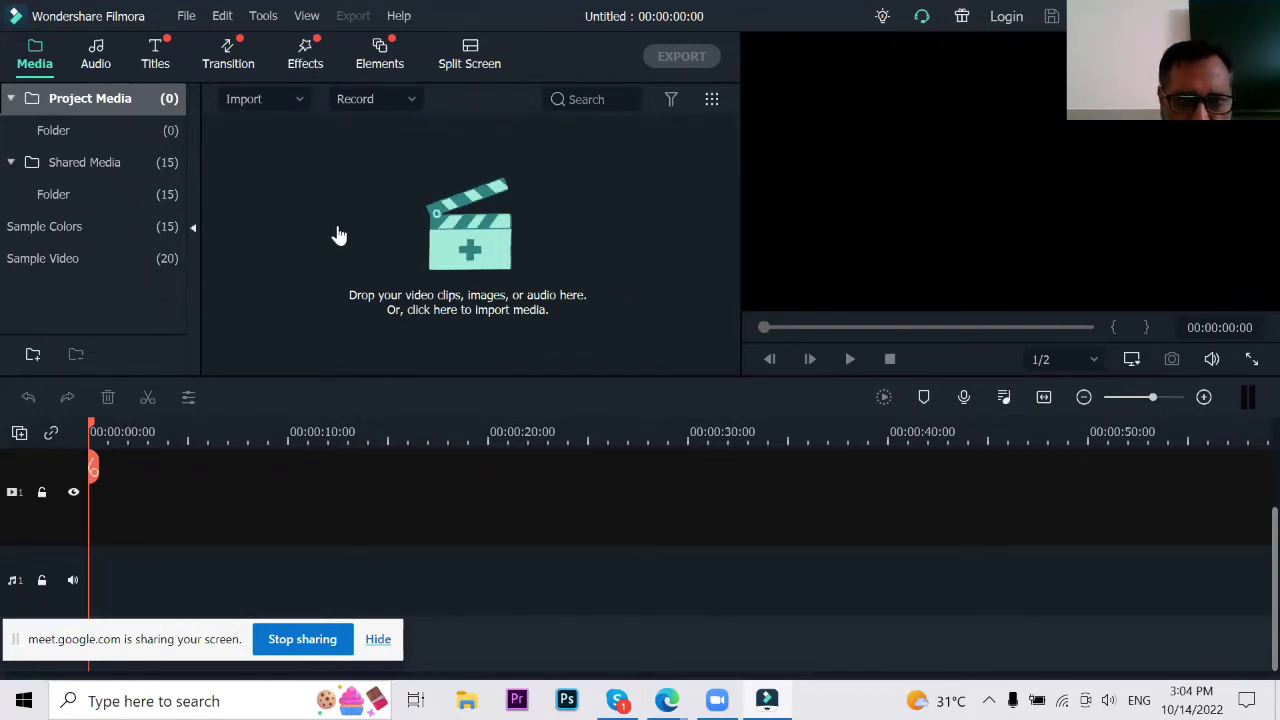
{"action": "left_click", "coordinate": [284, 193]}
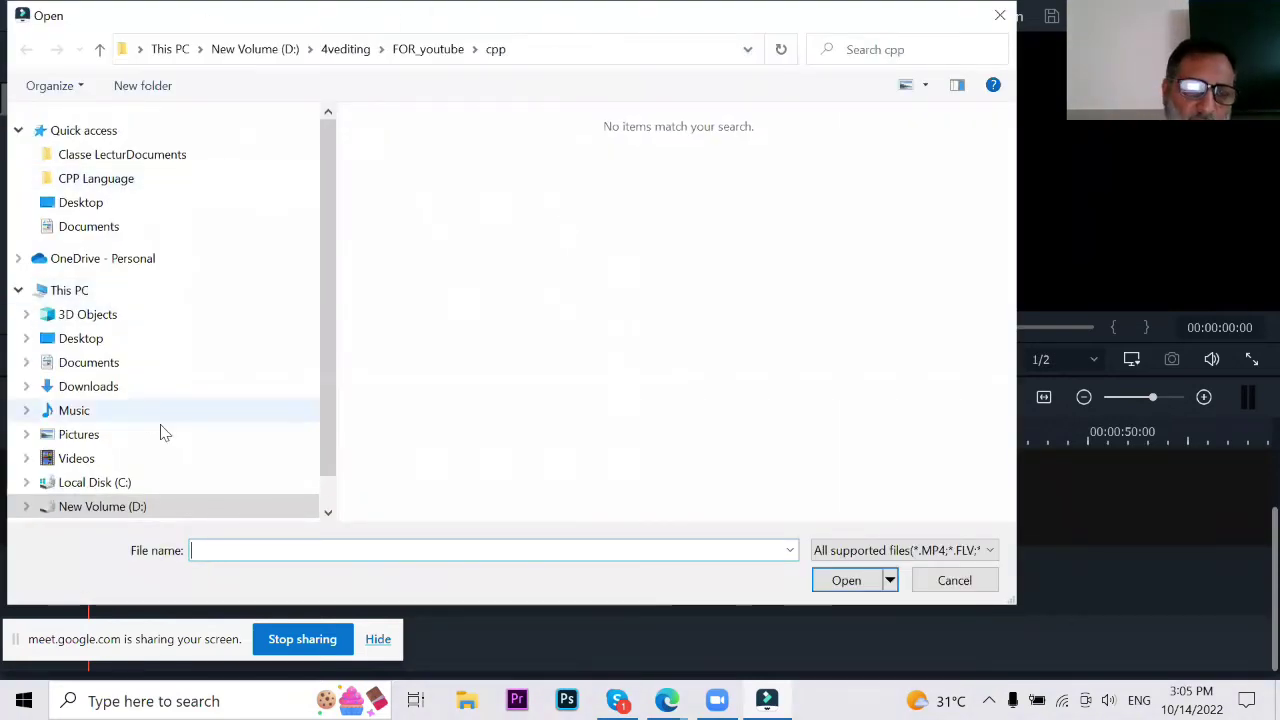
{"action": "scroll", "coordinate": [320, 150], "scroll_direction": "down", "scroll_amount": 1}
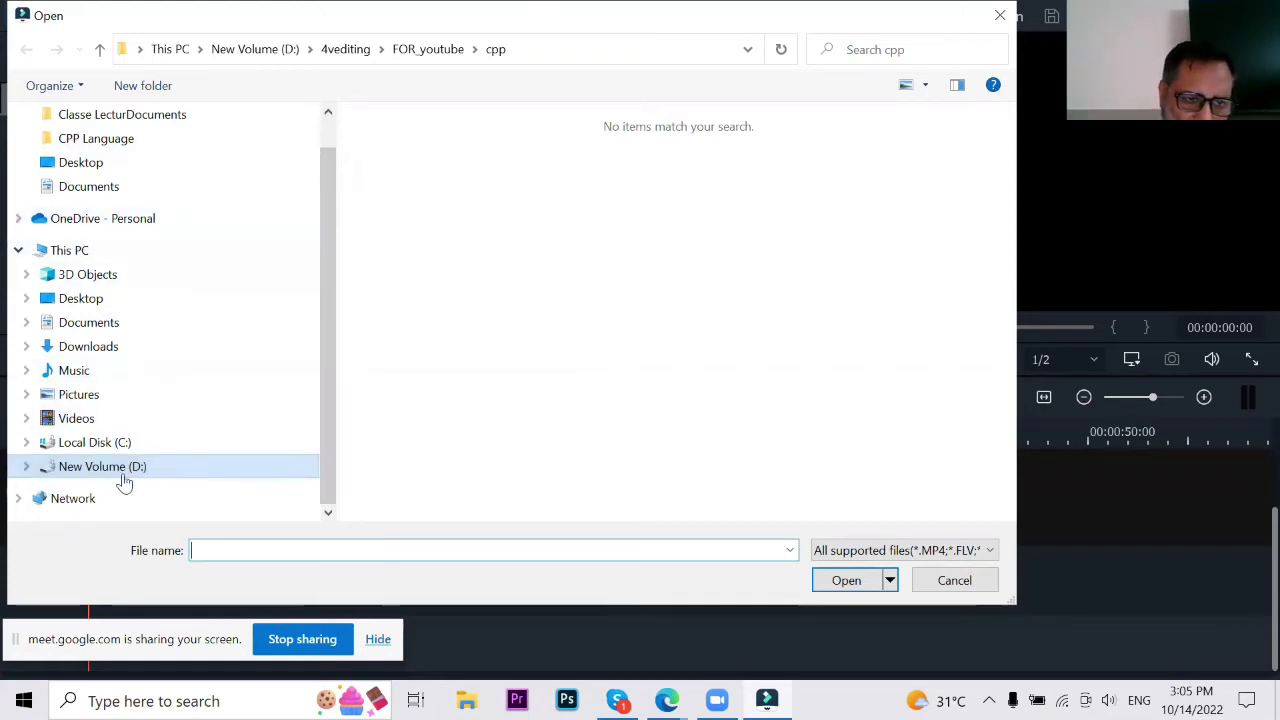
{"action": "left_click", "coordinate": [1000, 18]}
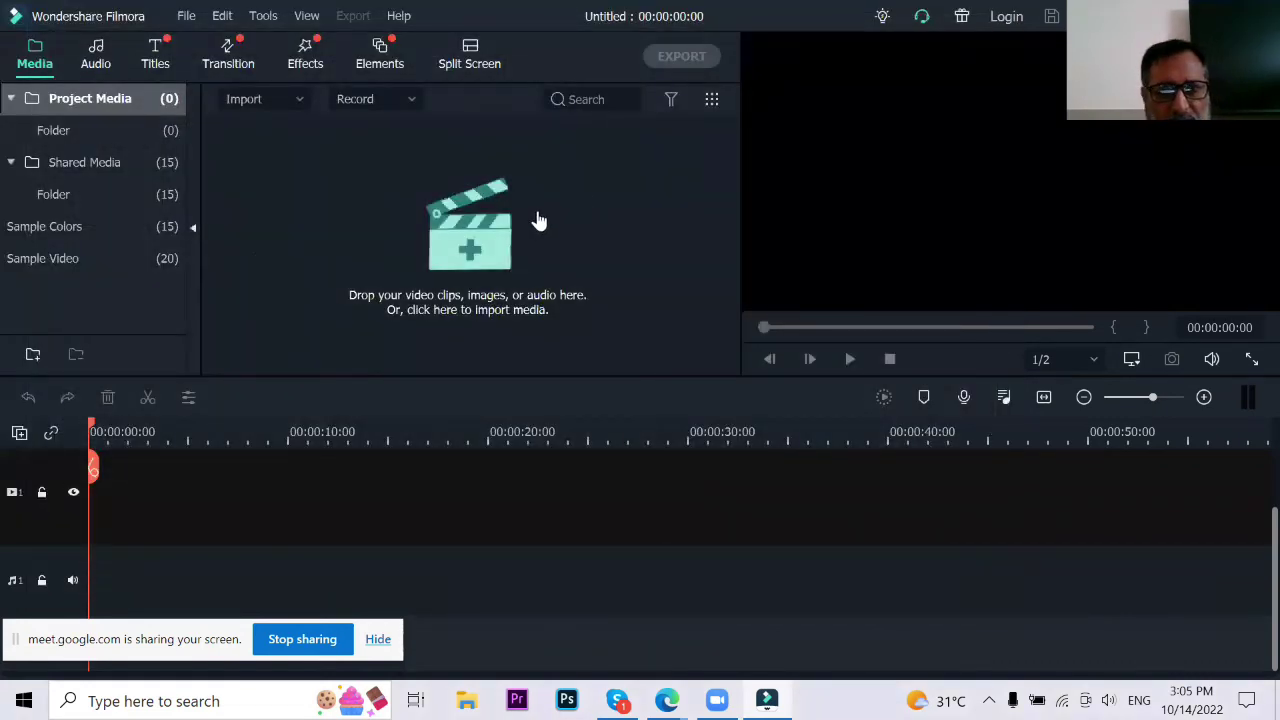
{"action": "left_click", "coordinate": [187, 17]}
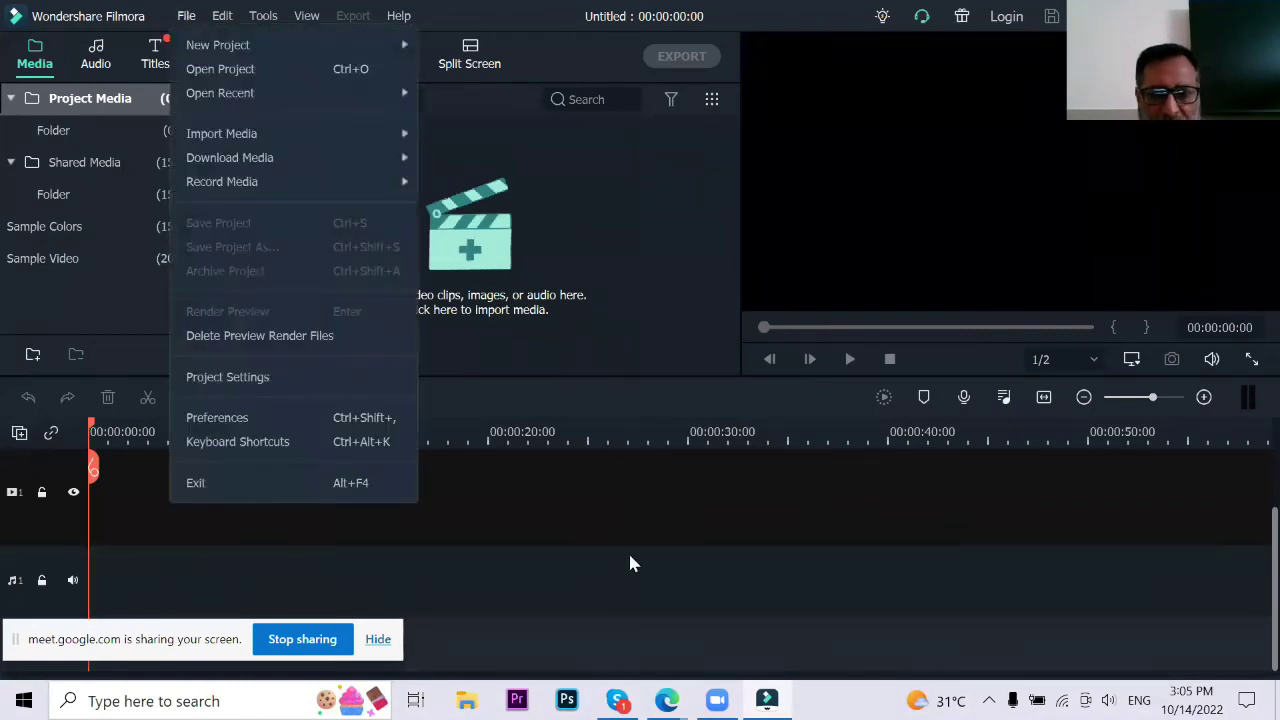
{"action": "key", "text": "Escape"}
Step: Switch to File Explorer and create a folder named VE-Akhwat on the New Volume (D:) drive
{"action": "key", "text": "super+e"}
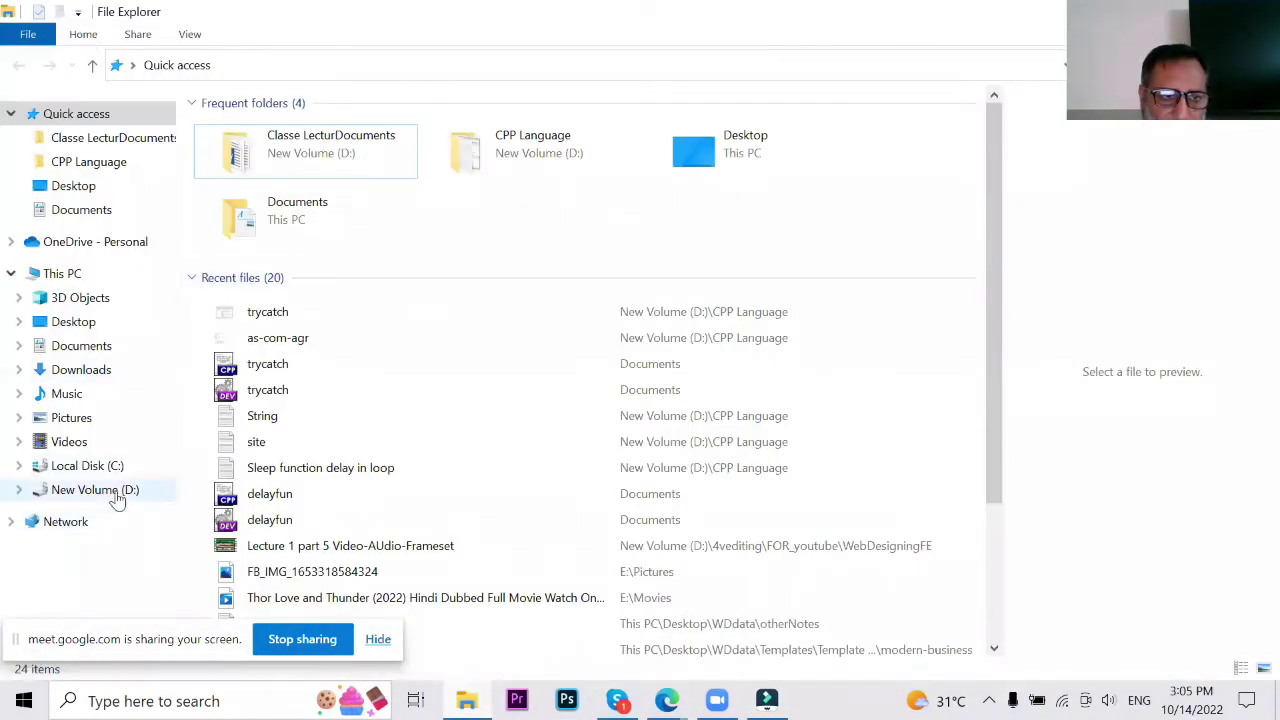
{"action": "left_click", "coordinate": [114, 490]}
{"action": "key", "text": "ctrl+shift+n"}
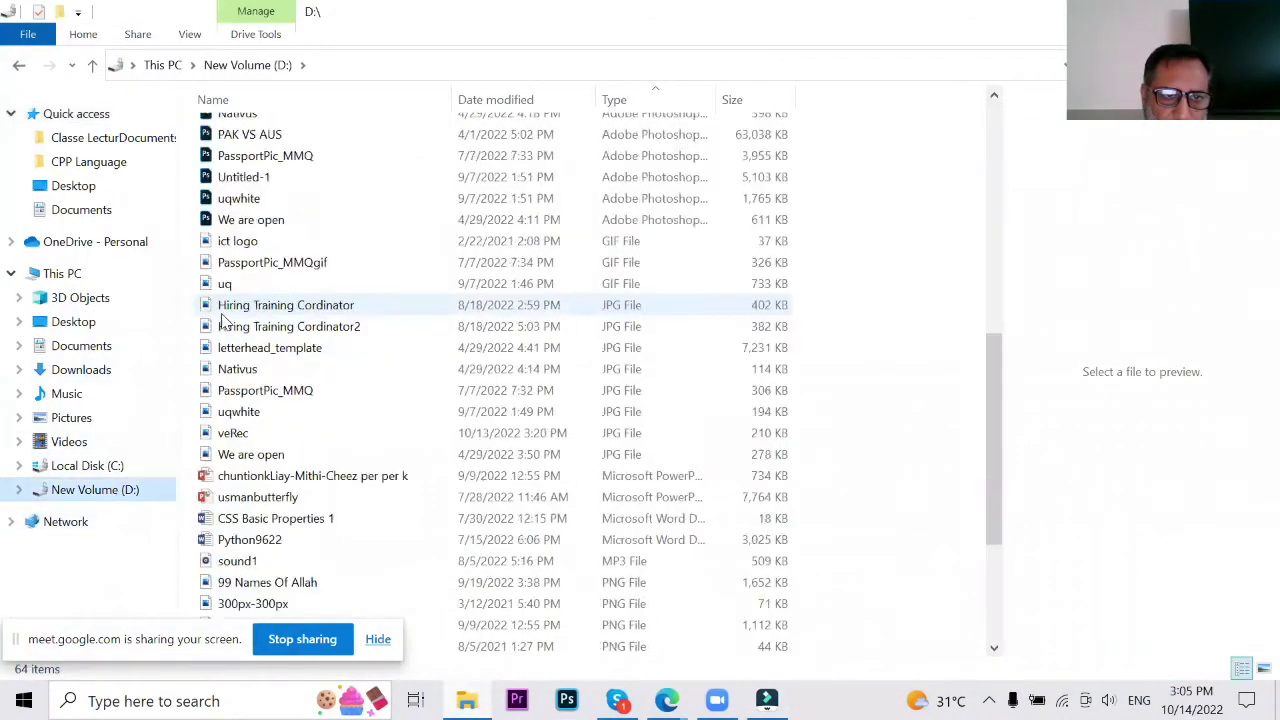
{"action": "left_click", "coordinate": [240, 650]}
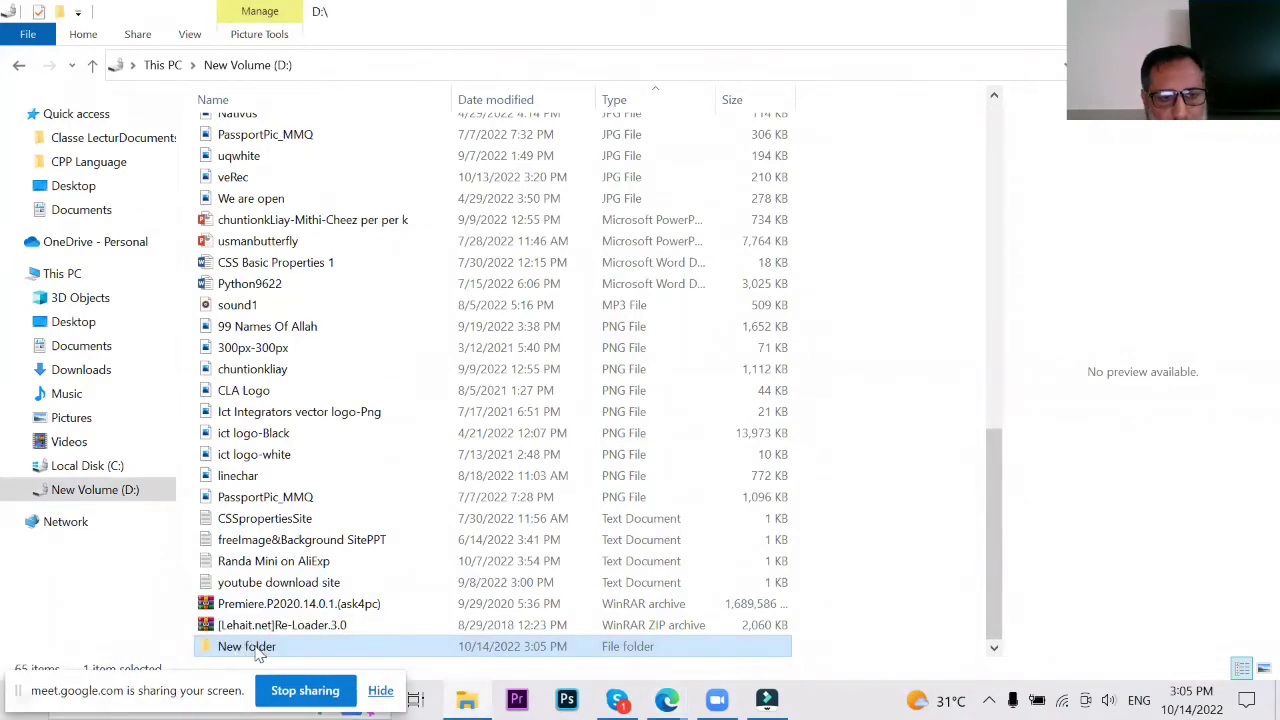
{"action": "left_click", "coordinate": [262, 650]}
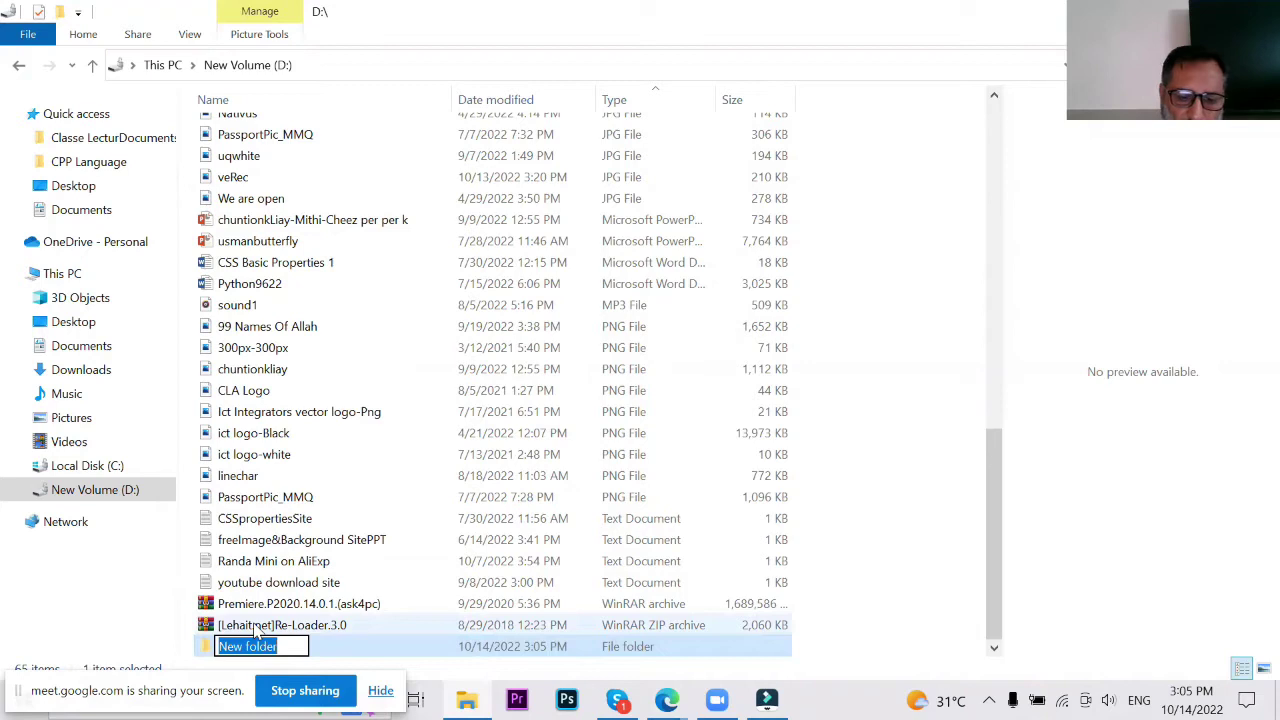
{"action": "type", "text": "VE"}
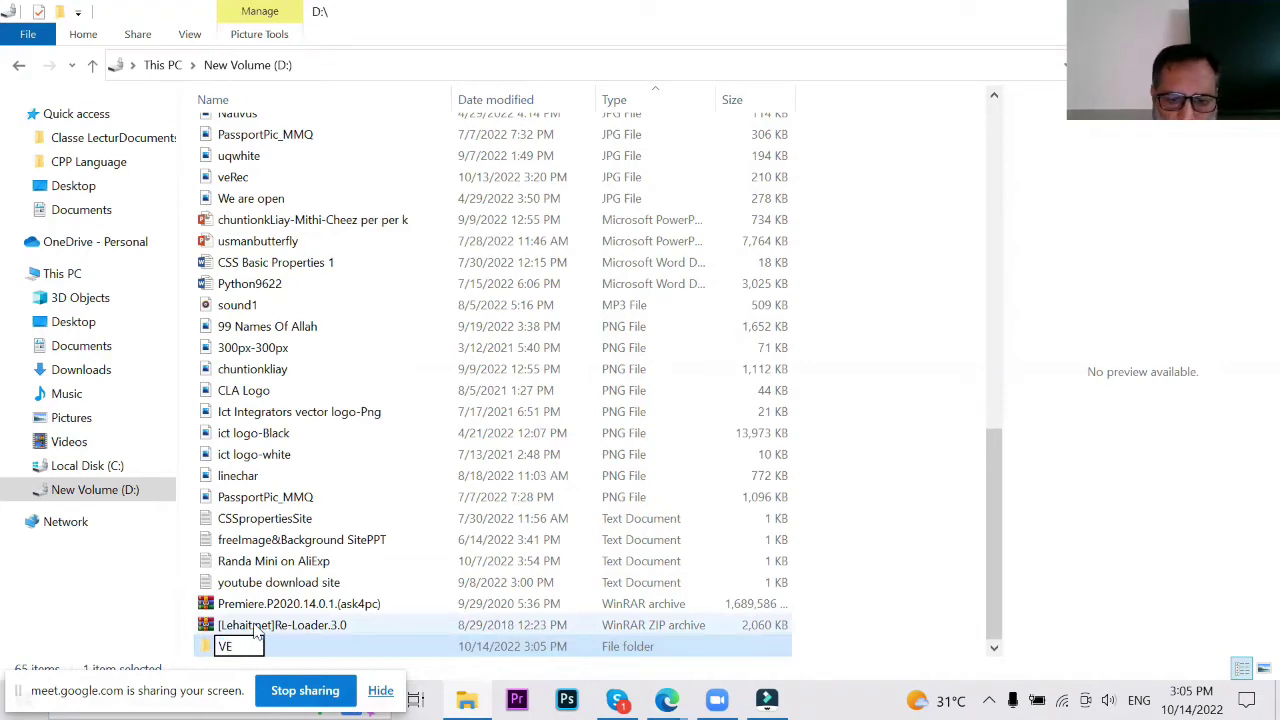
{"action": "type", "text": "-Ak"}
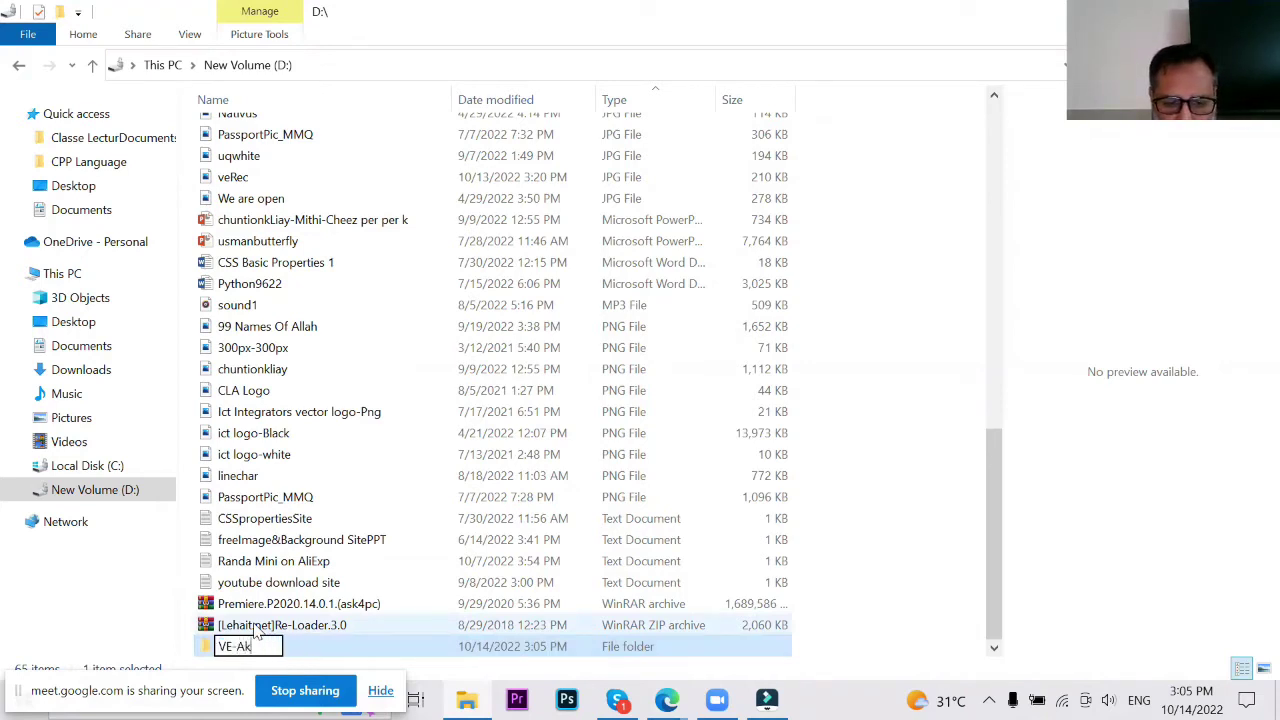
{"action": "type", "text": "hwat"}
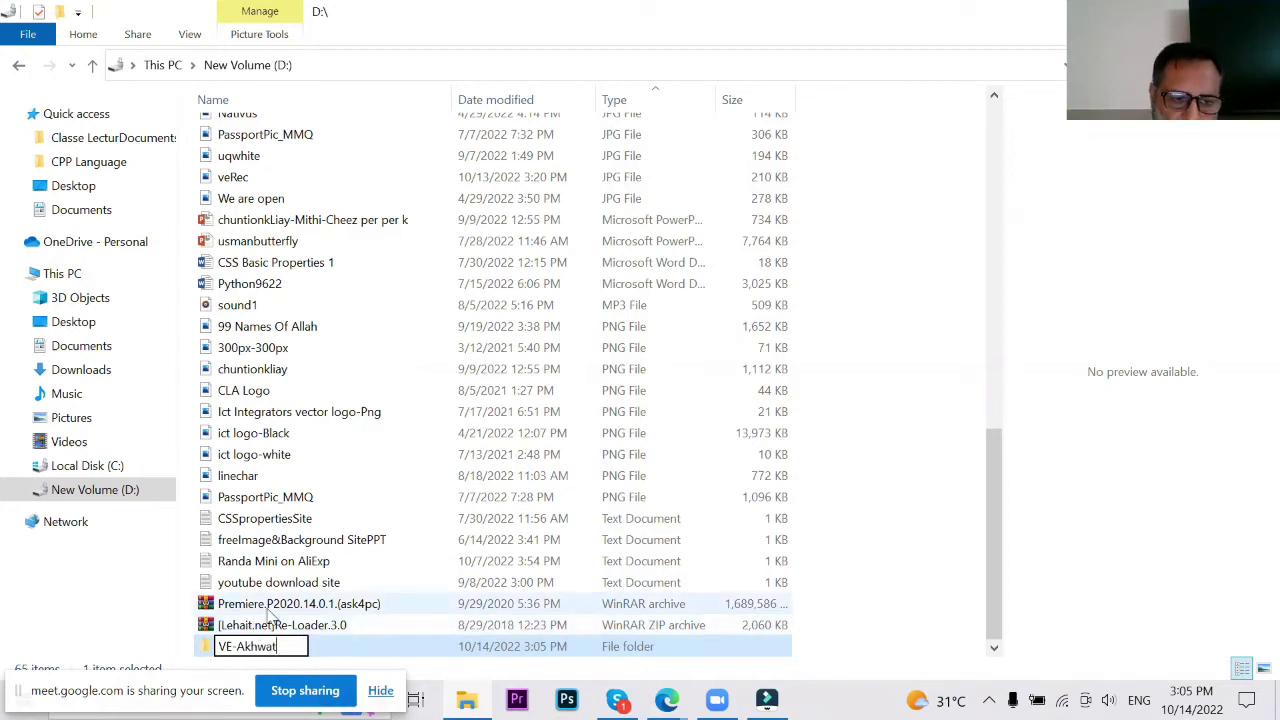
{"action": "key", "text": "Return"}
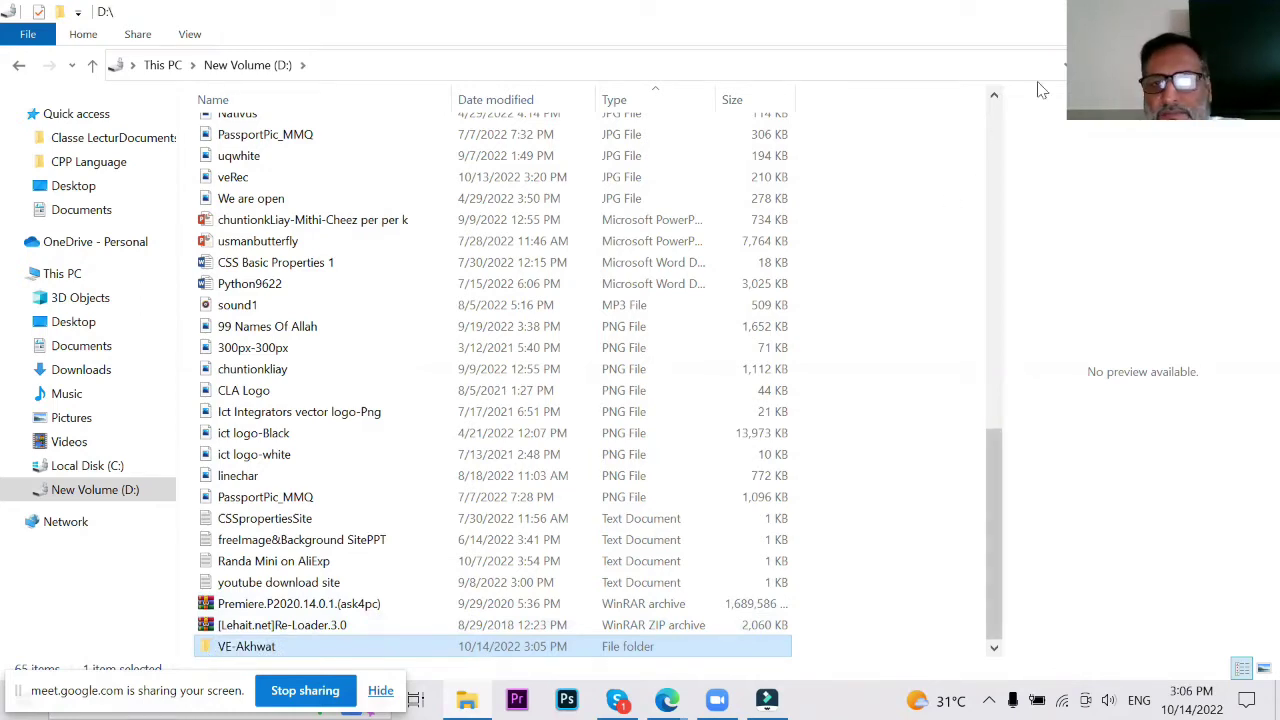
Step: Create a subfolder named rawdata inside the VE-Akhwat folder
{"action": "double_click", "coordinate": [216, 648]}
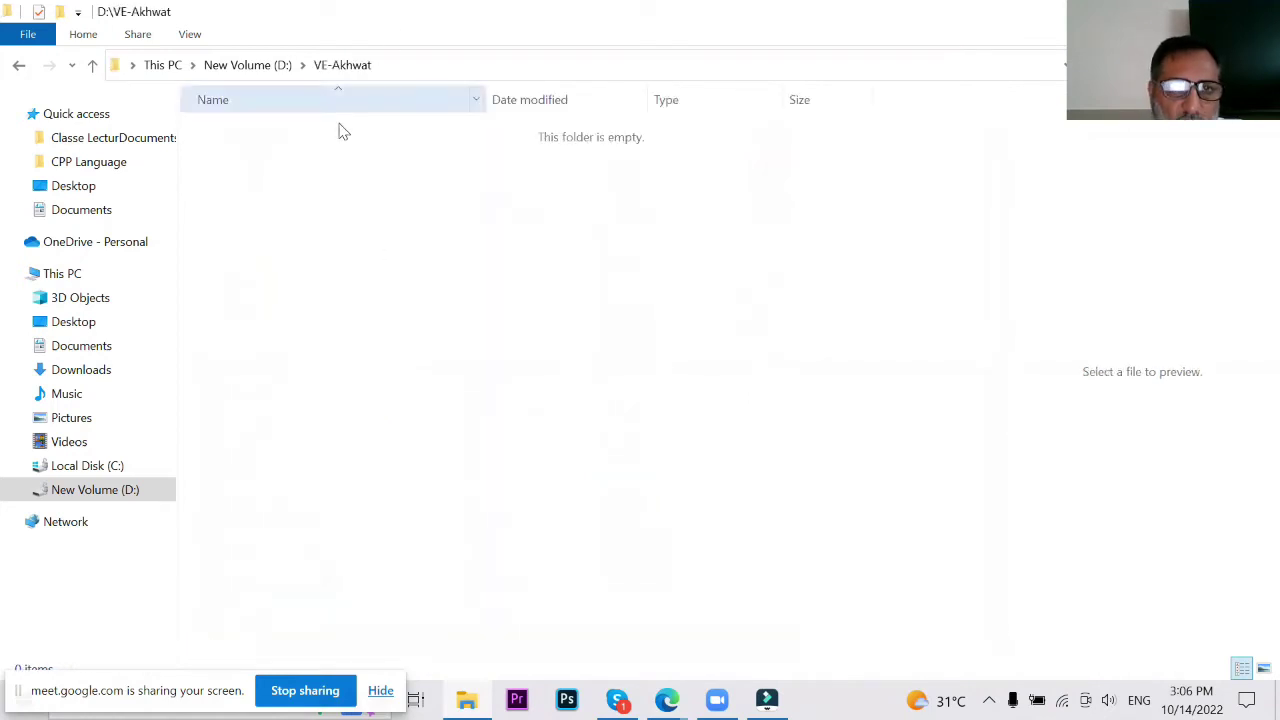
{"action": "right_click", "coordinate": [303, 191]}
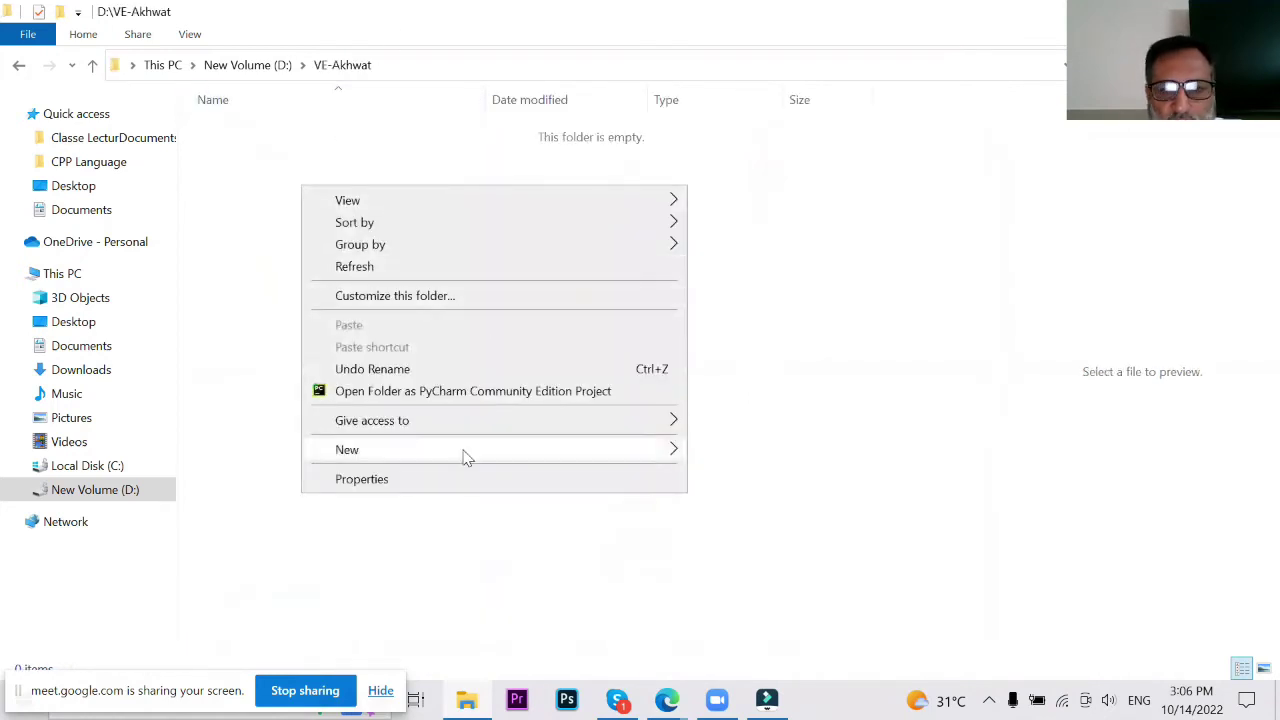
{"action": "mouse_move", "coordinate": [643, 464]}
{"action": "left_click", "coordinate": [737, 455]}
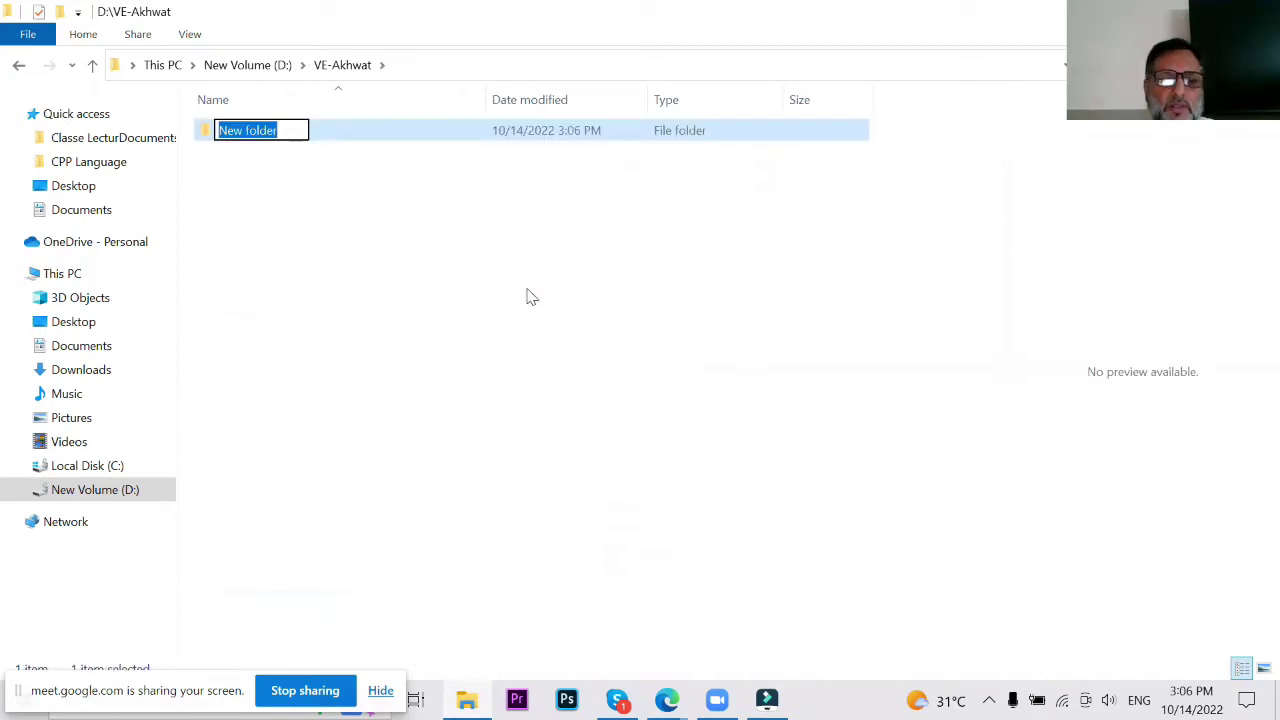
{"action": "type", "text": "pi"}
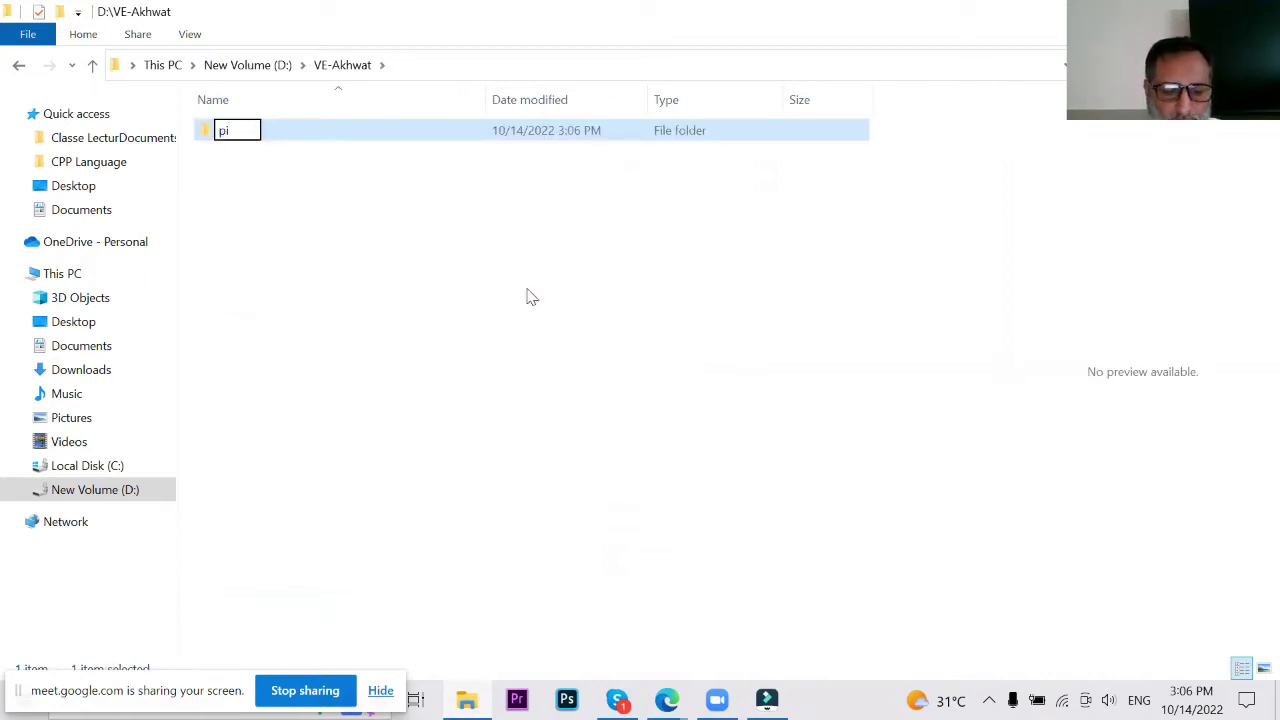
{"action": "key", "text": "BackSpace"}
{"action": "key", "text": "BackSpace"}
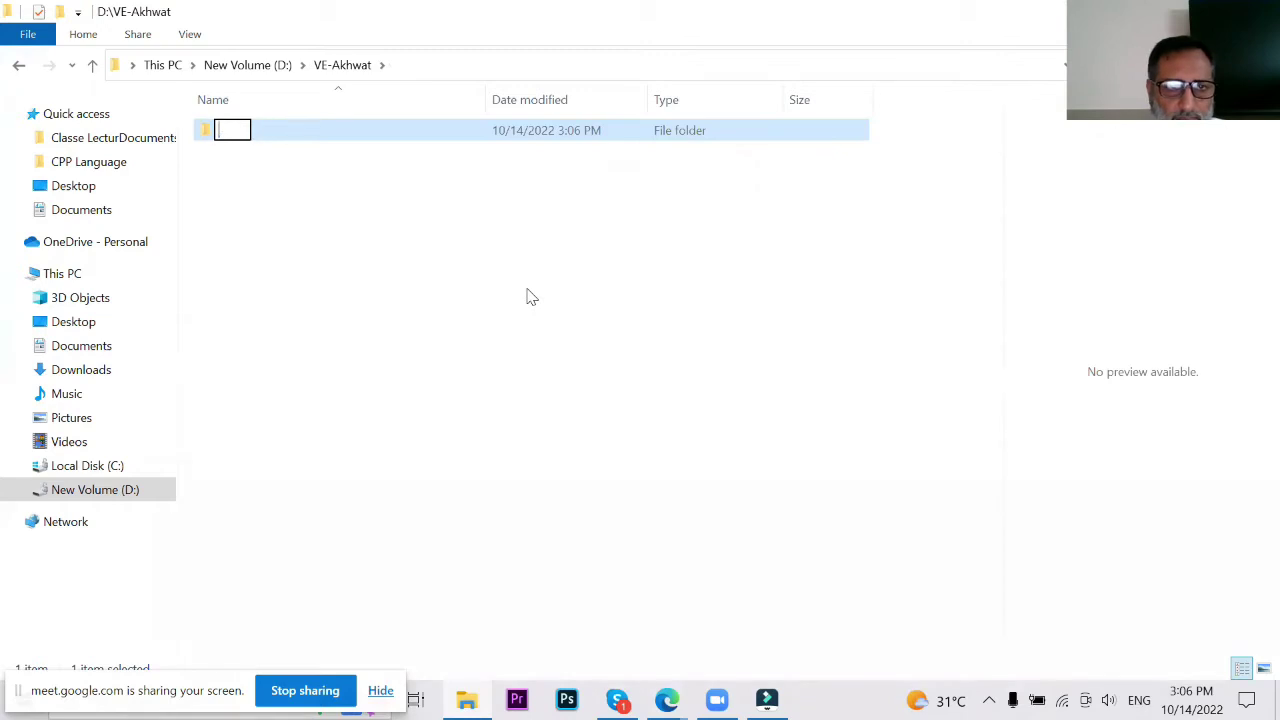
{"action": "type", "text": "rawdata"}
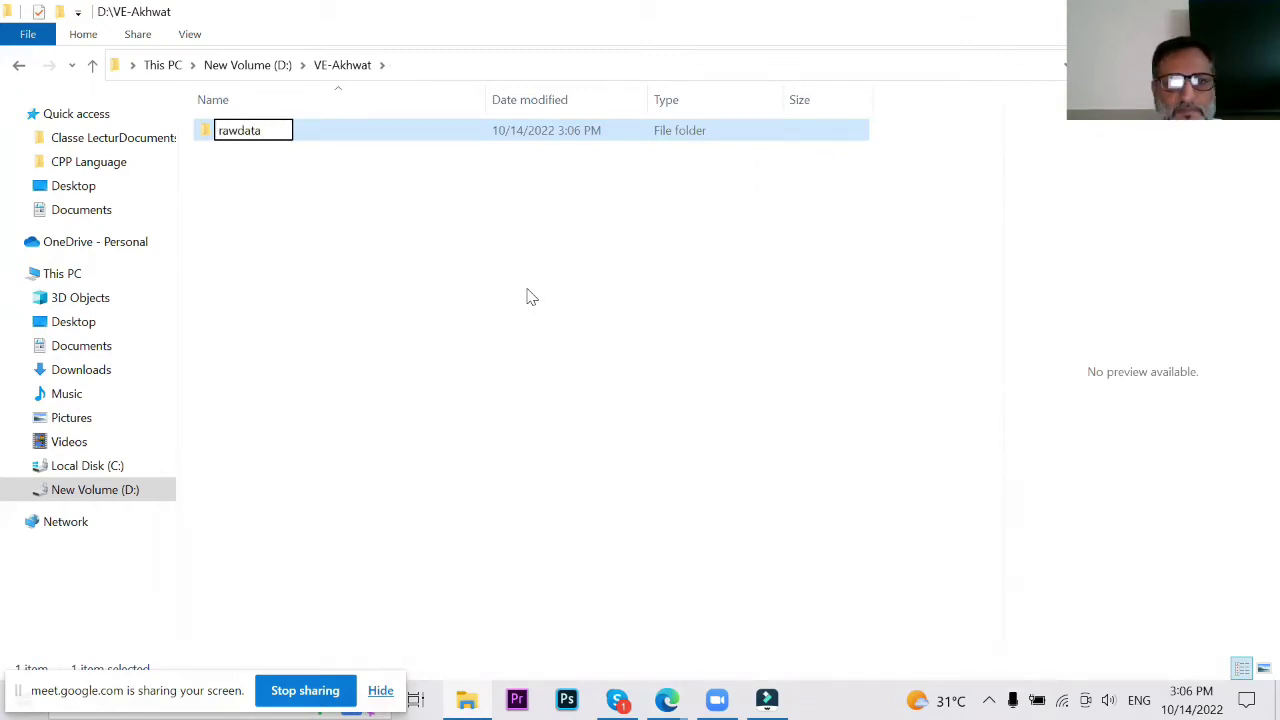
{"action": "key", "text": "Return"}
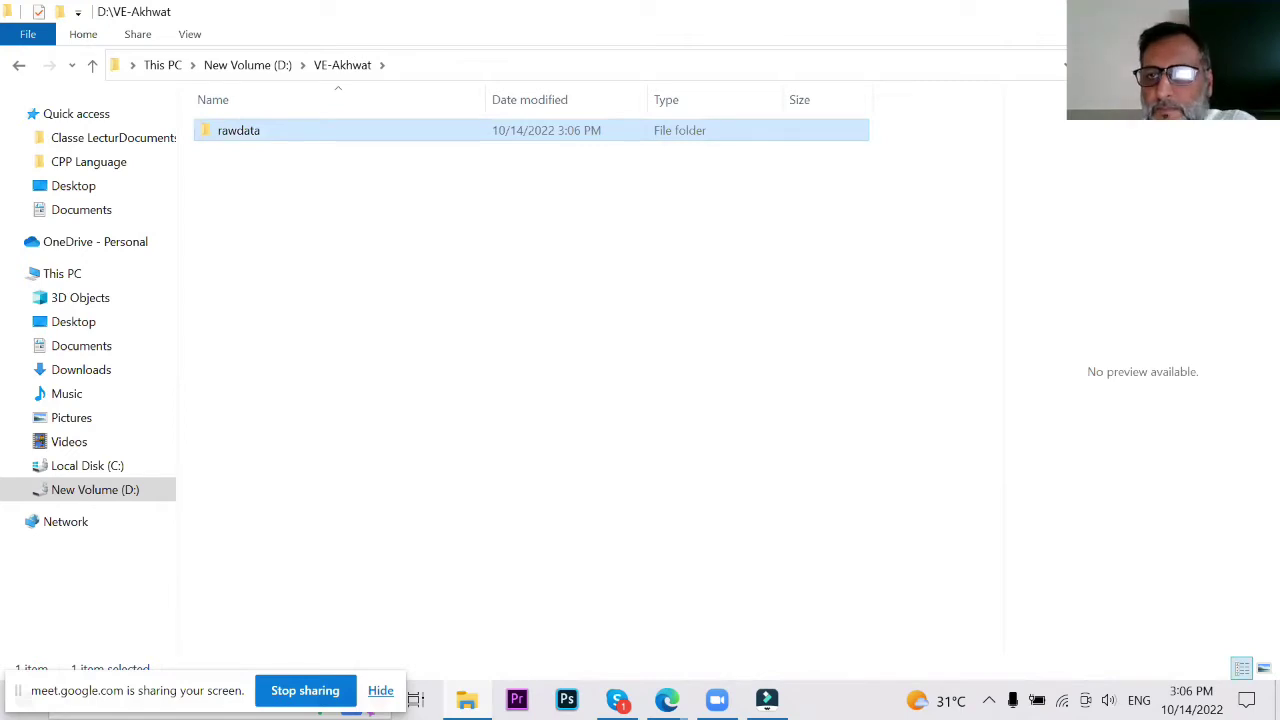
{"action": "key", "text": "alt+Tab"}
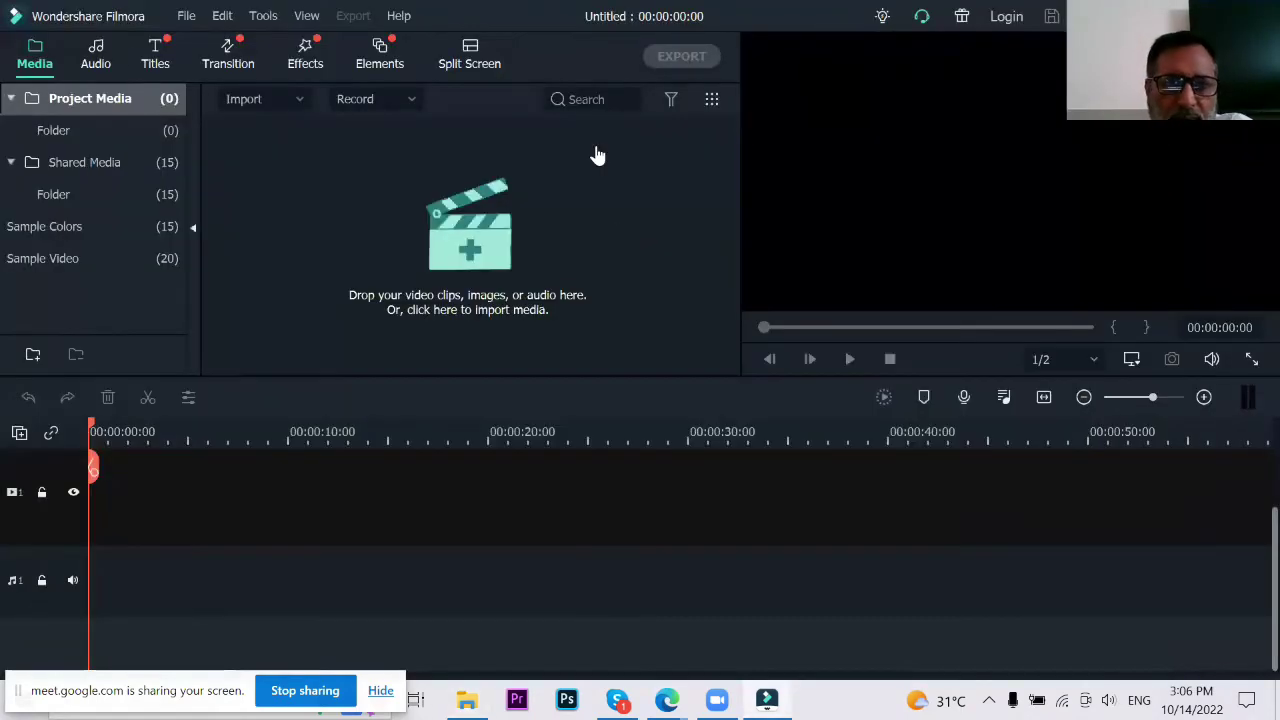
{"action": "left_click", "coordinate": [185, 17]}
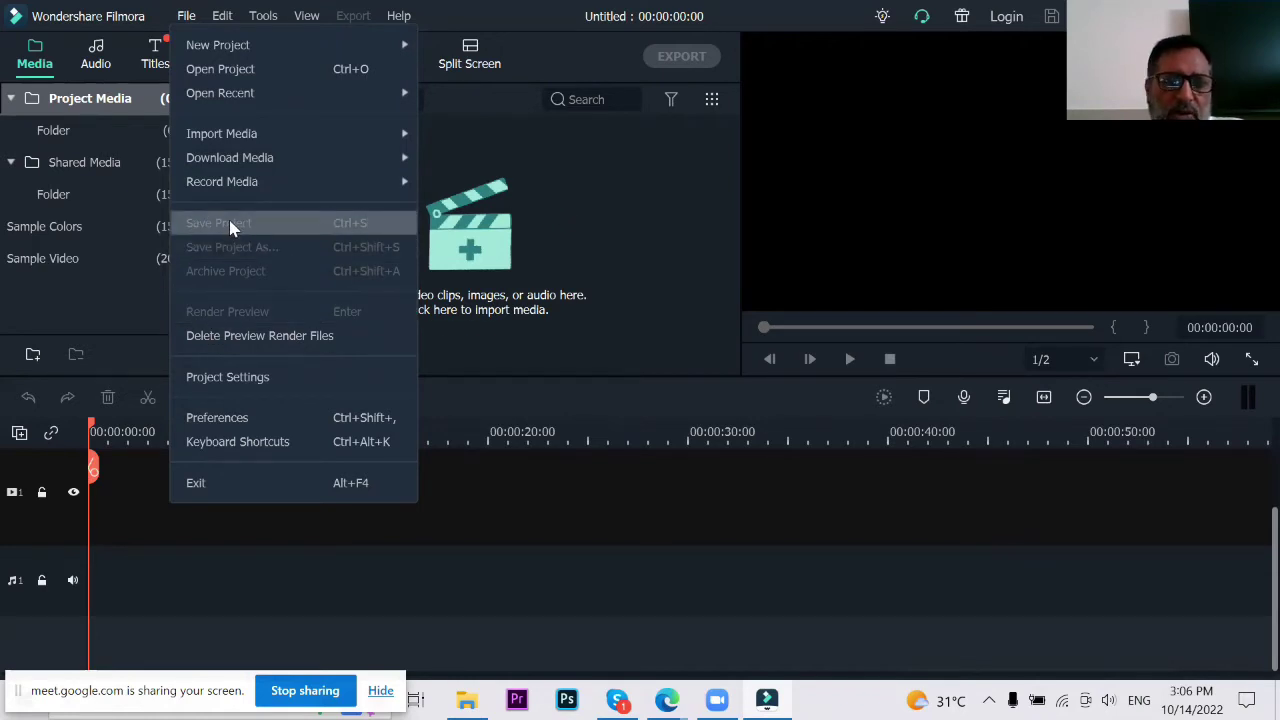
{"action": "left_click", "coordinate": [562, 197]}
{"action": "left_click", "coordinate": [562, 197]}
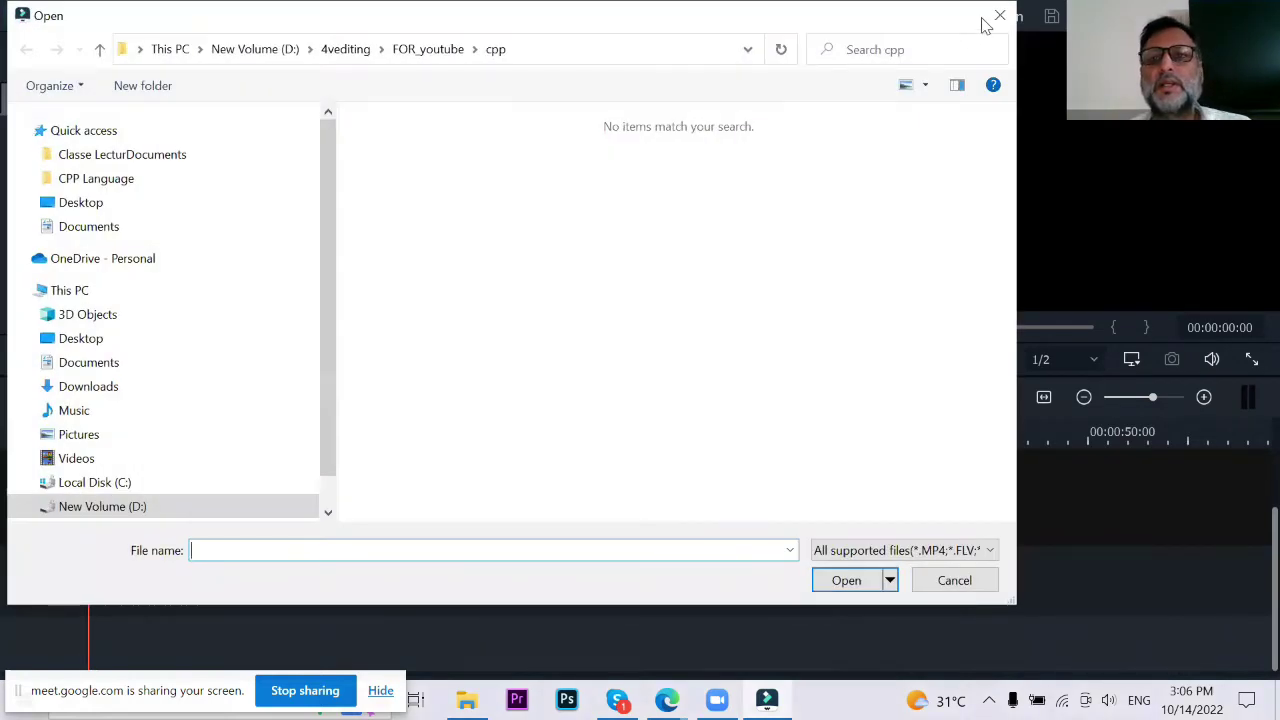
Step: Switch to File Explorer and copy the animation, car, pic2 and snak folders from the pic folder on New Volume (D:)
{"action": "left_click", "coordinate": [466, 700]}
{"action": "left_click", "coordinate": [94, 489]}
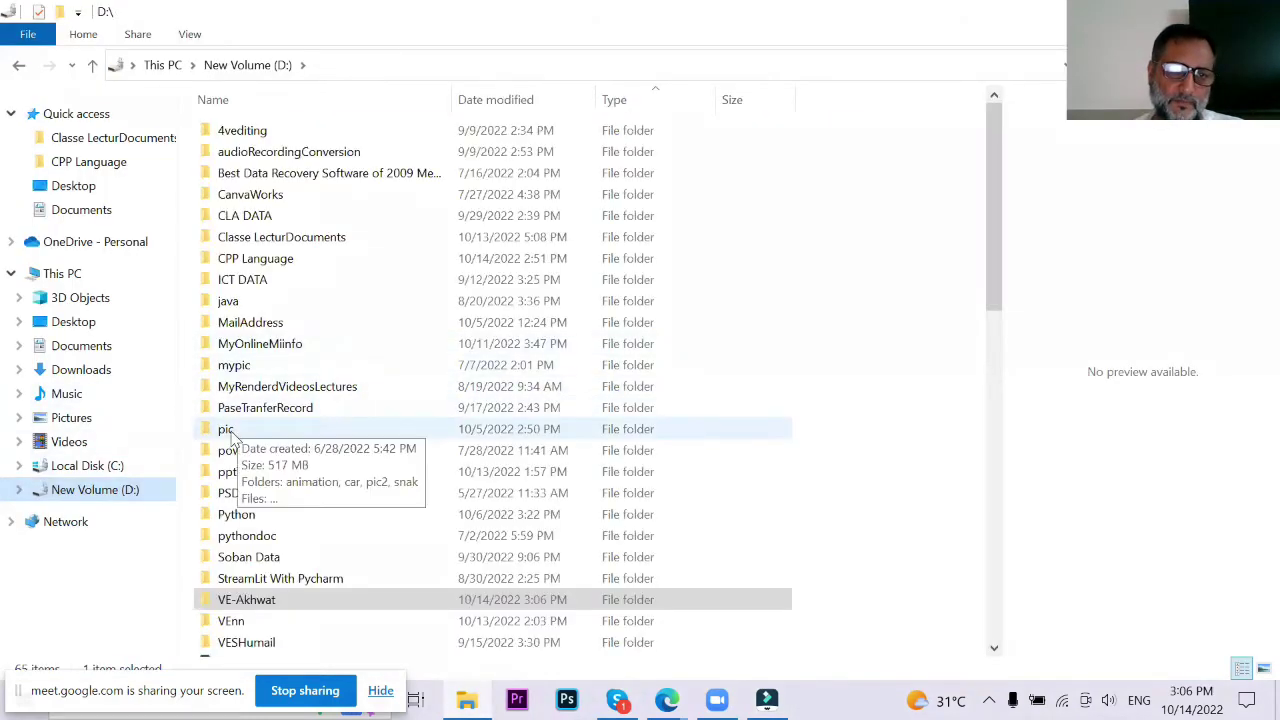
{"action": "double_click", "coordinate": [236, 431]}
{"action": "left_click", "coordinate": [293, 172]}
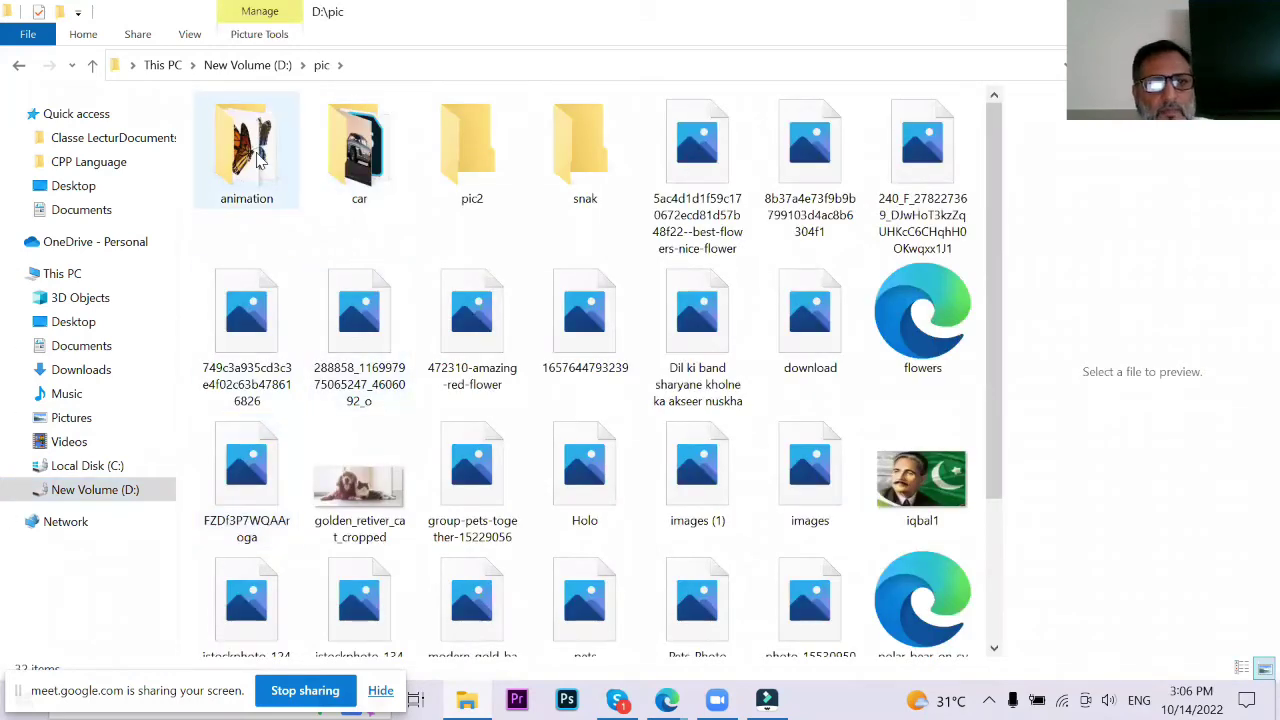
{"action": "left_click", "coordinate": [350, 163], "text": "ctrl"}
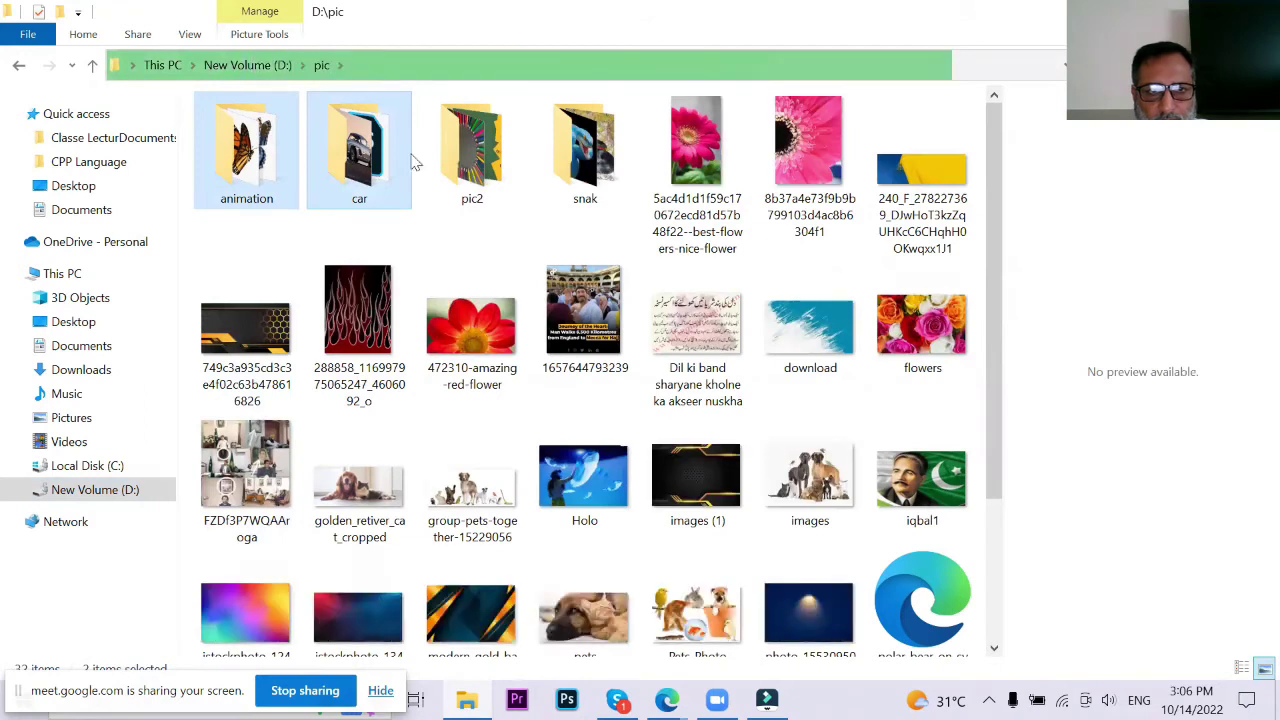
{"action": "left_click", "coordinate": [485, 142], "text": "ctrl"}
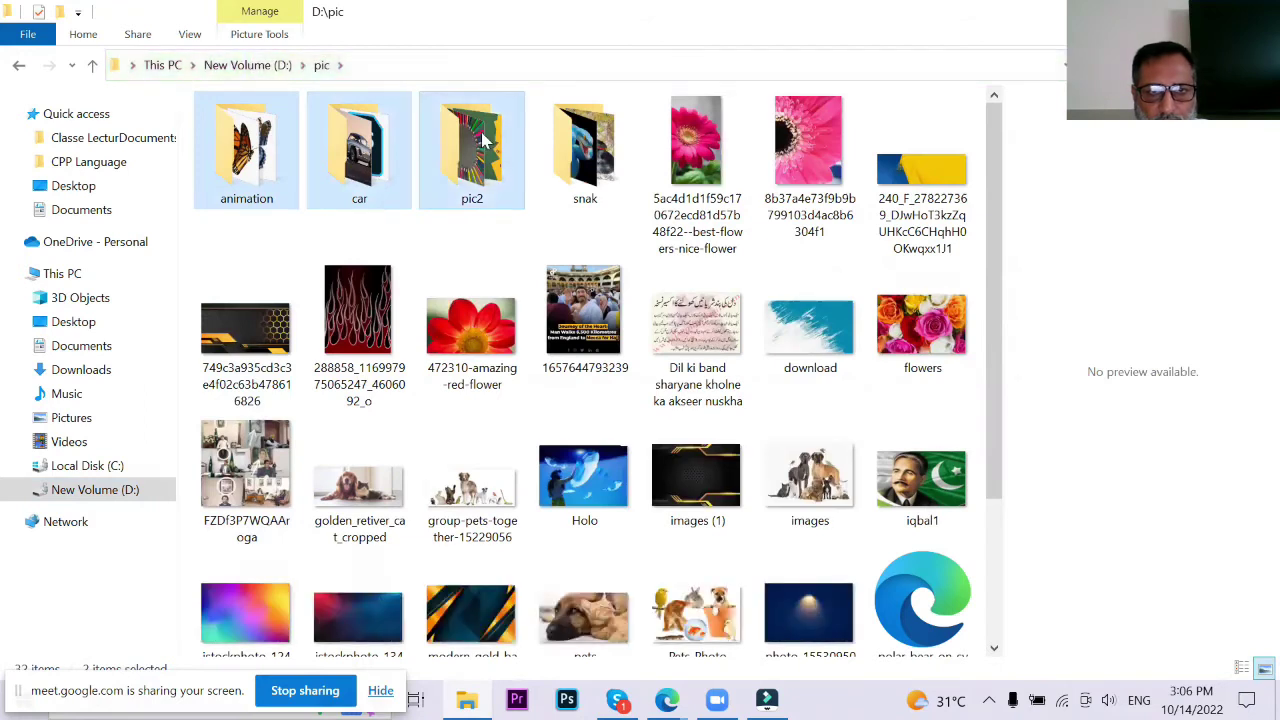
{"action": "left_click", "coordinate": [585, 143], "text": "ctrl"}
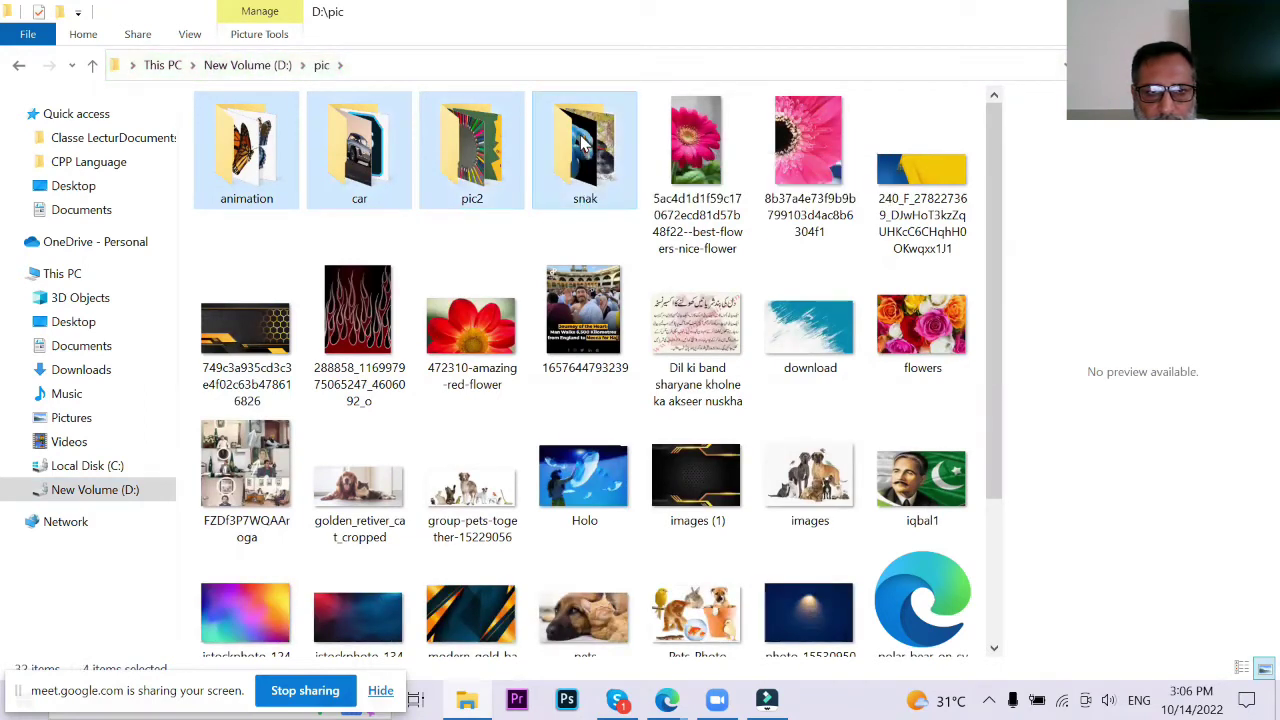
{"action": "left_click", "coordinate": [262, 316], "text": "ctrl"}
{"action": "left_click", "coordinate": [261, 316], "text": "ctrl"}
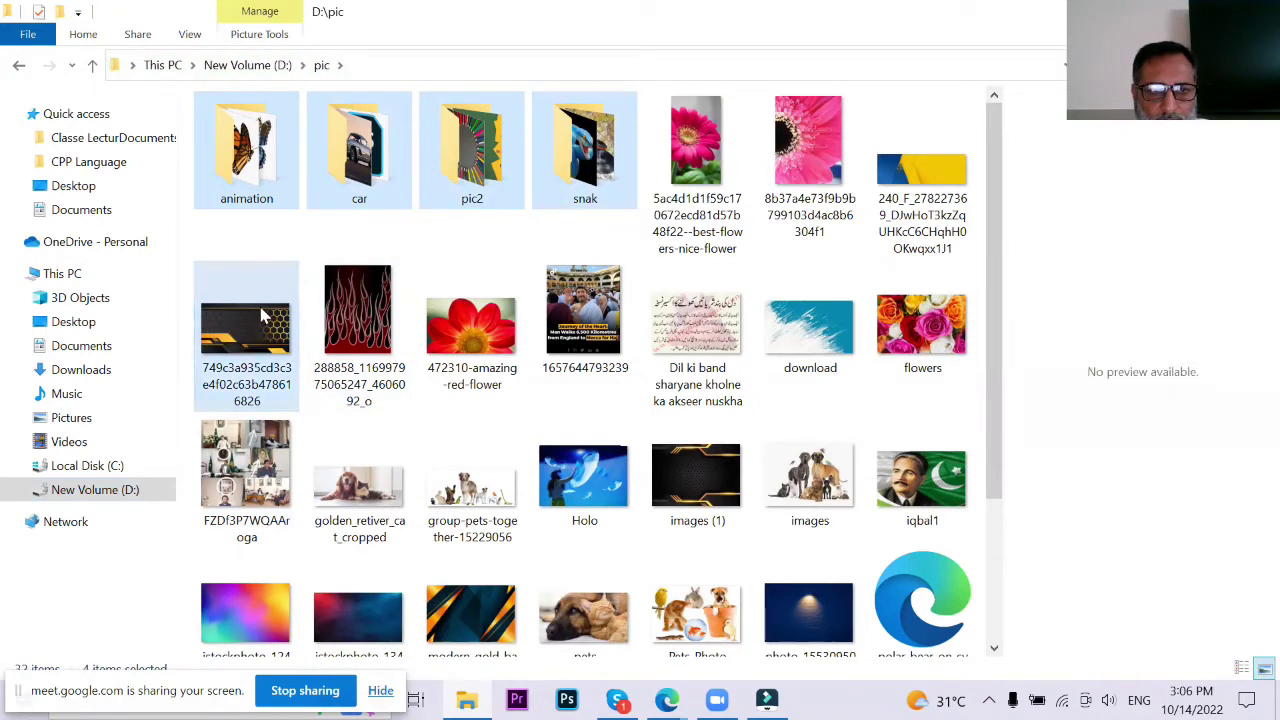
{"action": "right_click", "coordinate": [237, 142]}
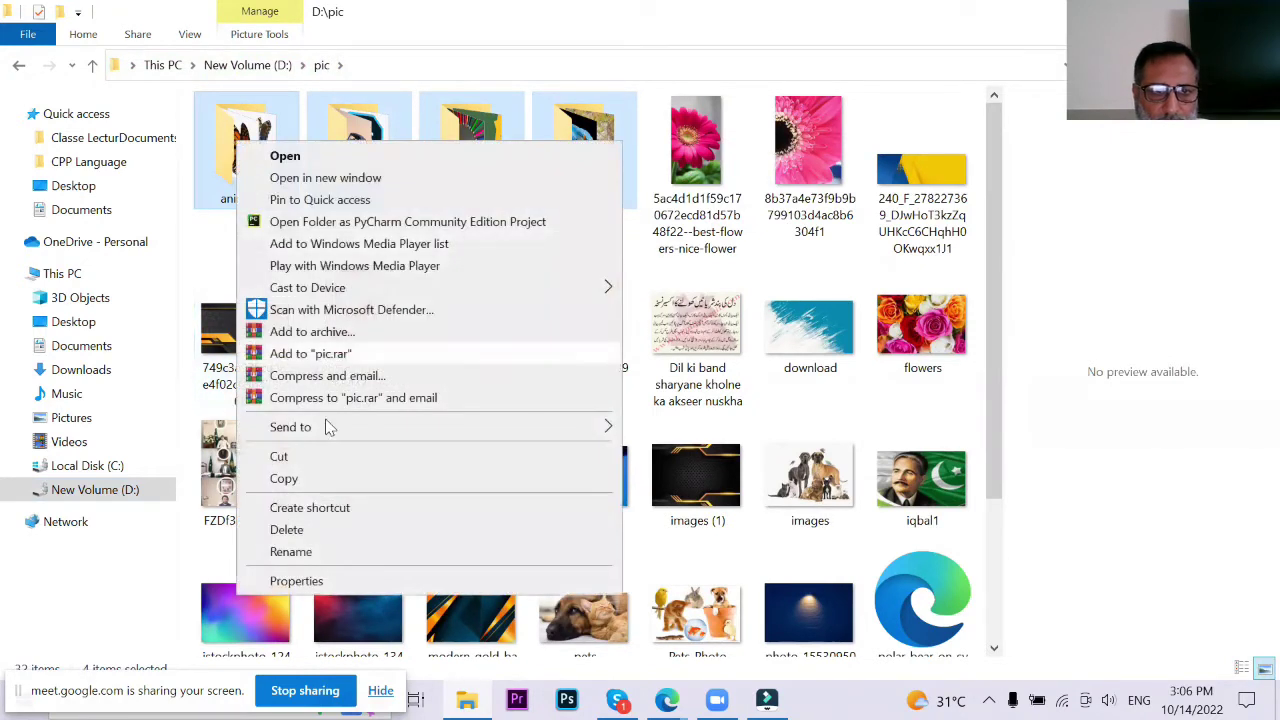
{"action": "left_click", "coordinate": [284, 478]}
Step: Paste the copied folders into the rawdata folder inside VE-Akhwat on New Volume (D:), and switch back to Filmora
{"action": "left_click", "coordinate": [115, 493]}
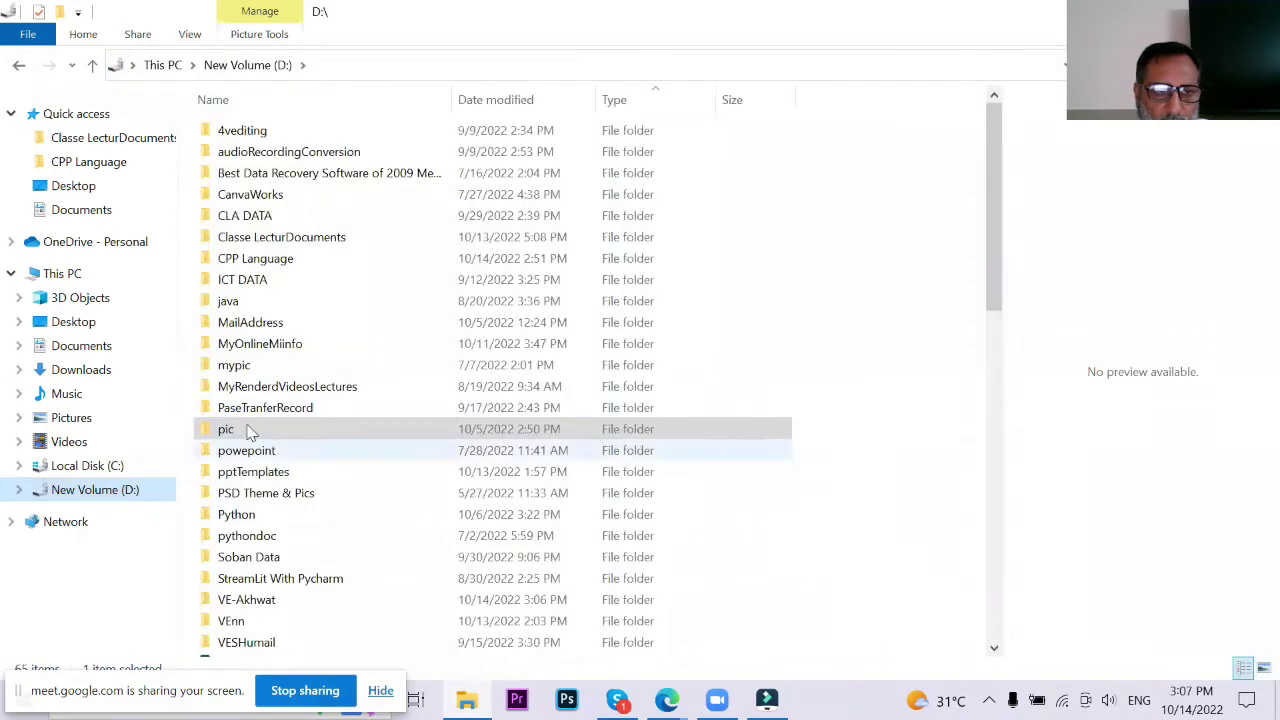
{"action": "double_click", "coordinate": [263, 600]}
{"action": "double_click", "coordinate": [243, 139]}
{"action": "right_click", "coordinate": [272, 192]}
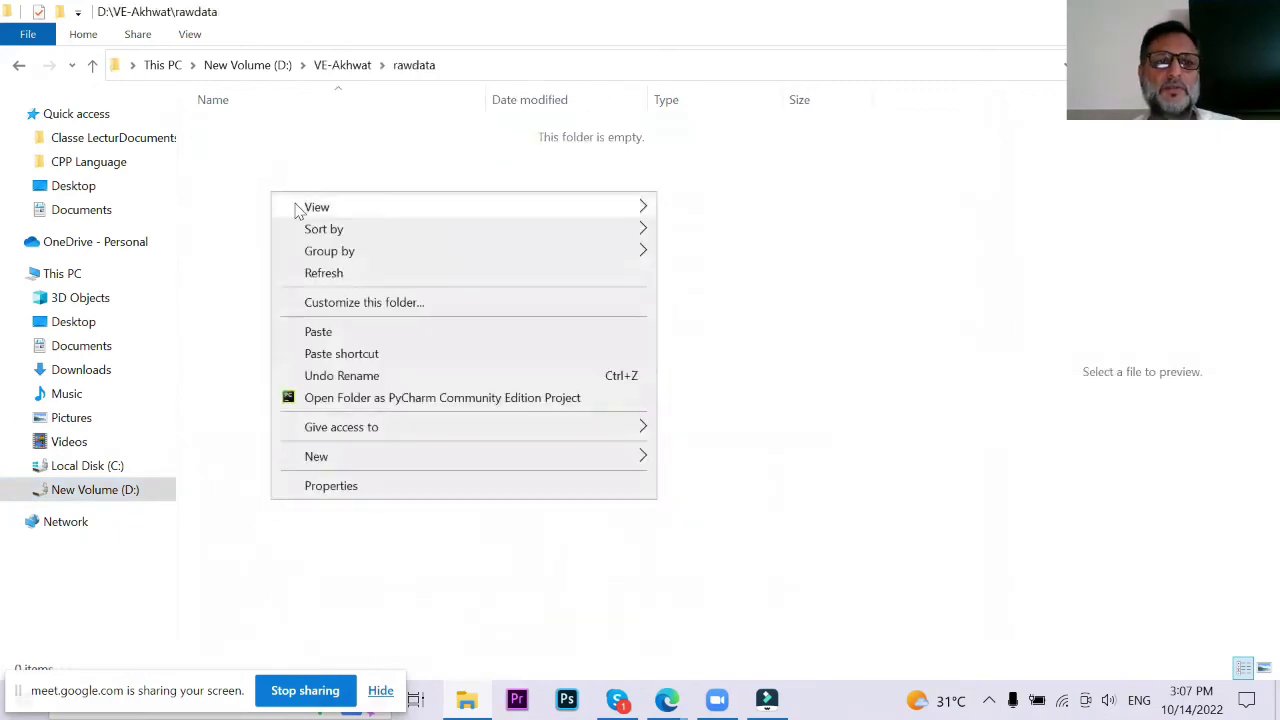
{"action": "left_click", "coordinate": [403, 334]}
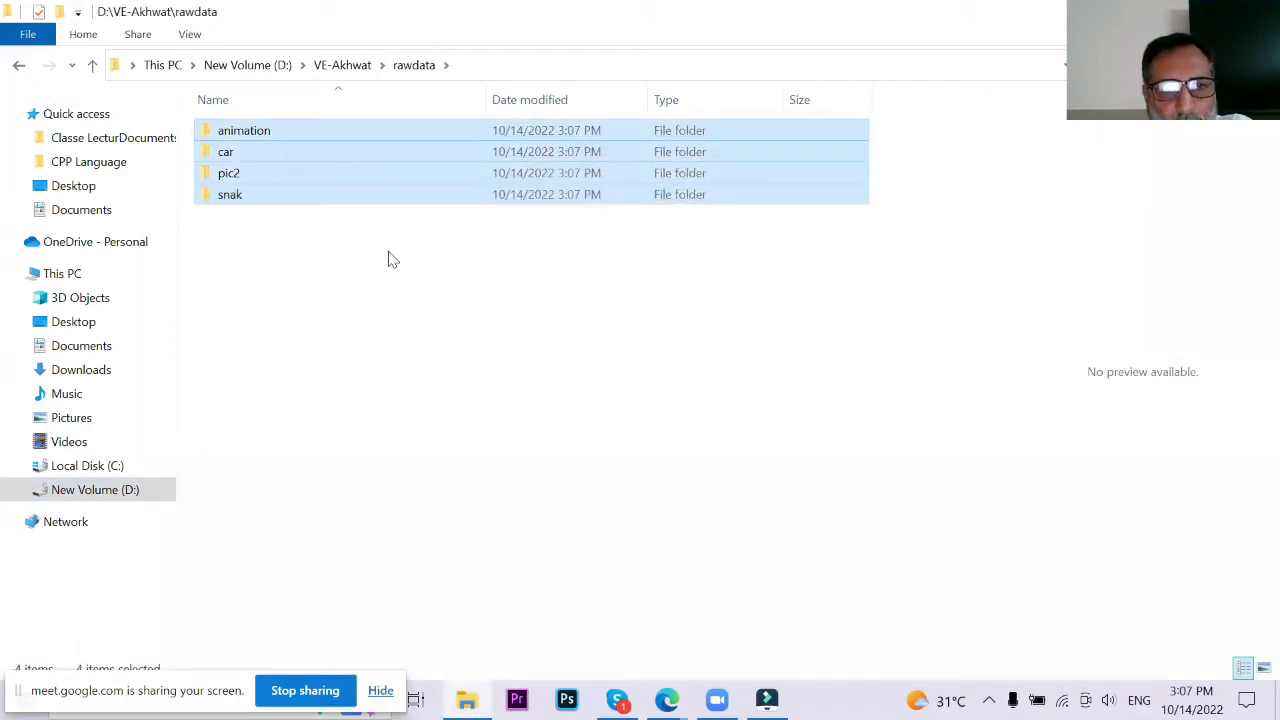
{"action": "left_click", "coordinate": [390, 258]}
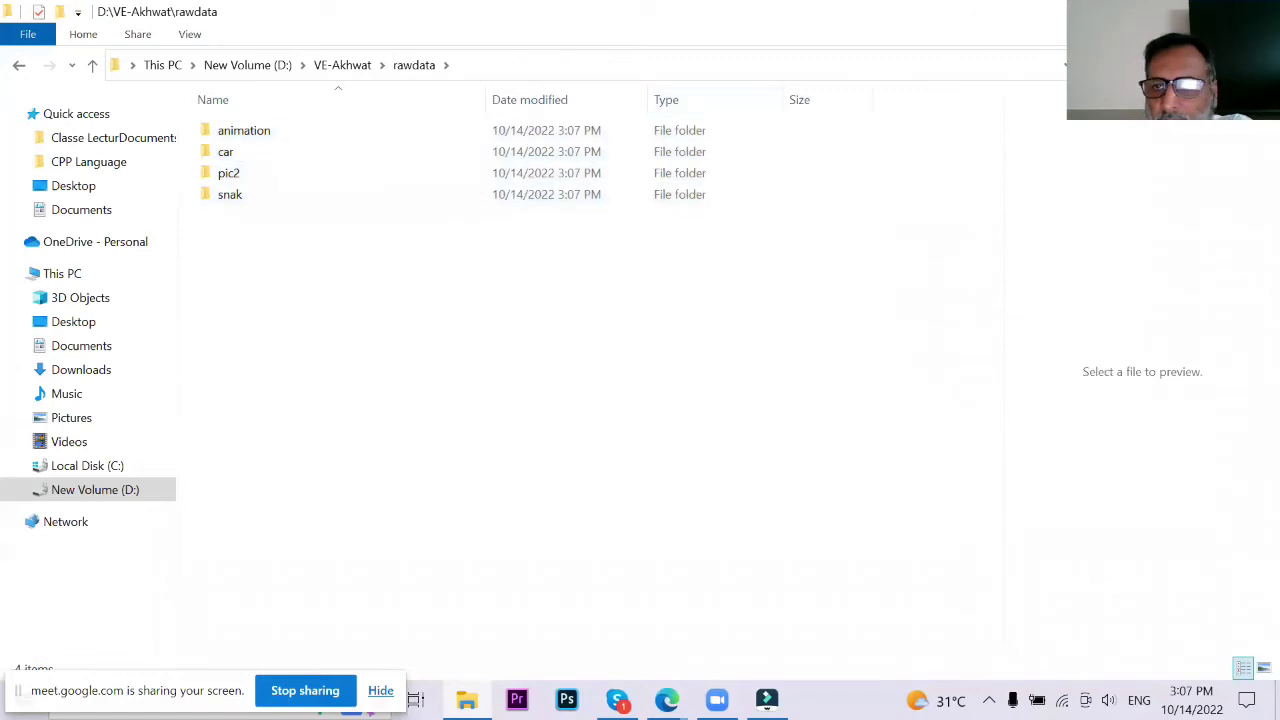
{"action": "key", "text": "alt+Tab"}
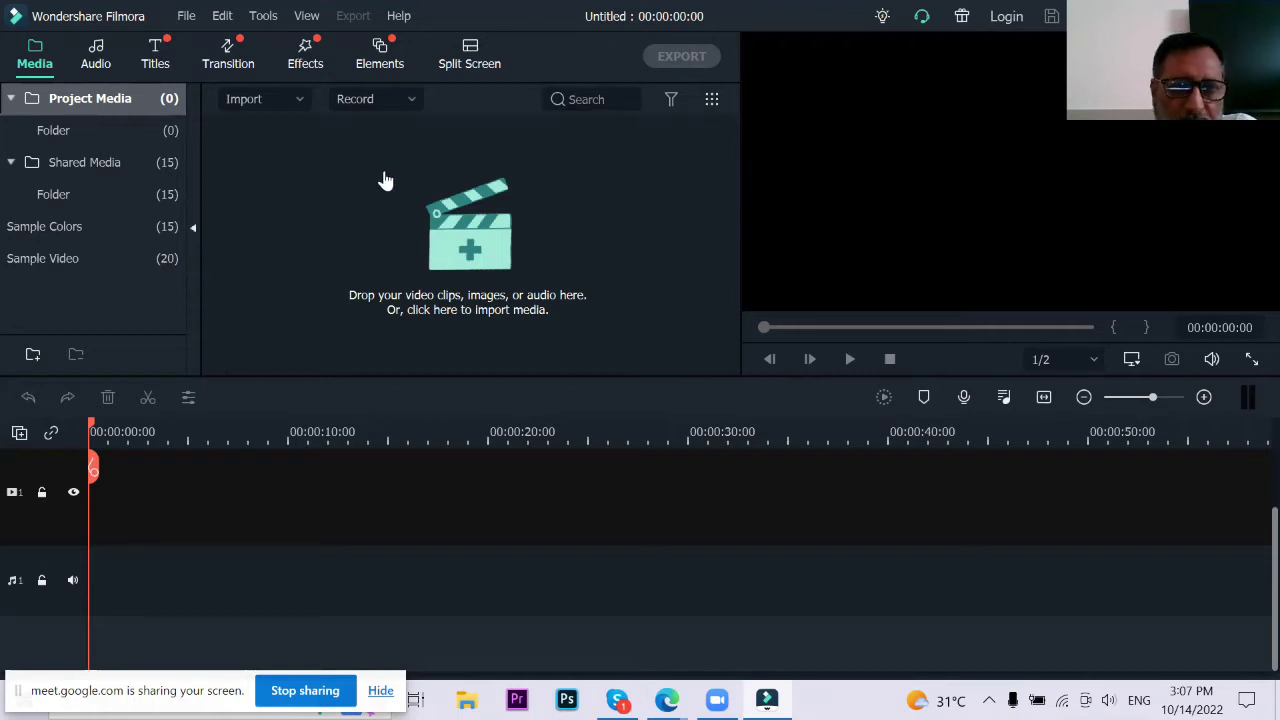
{"action": "left_click", "coordinate": [297, 106]}
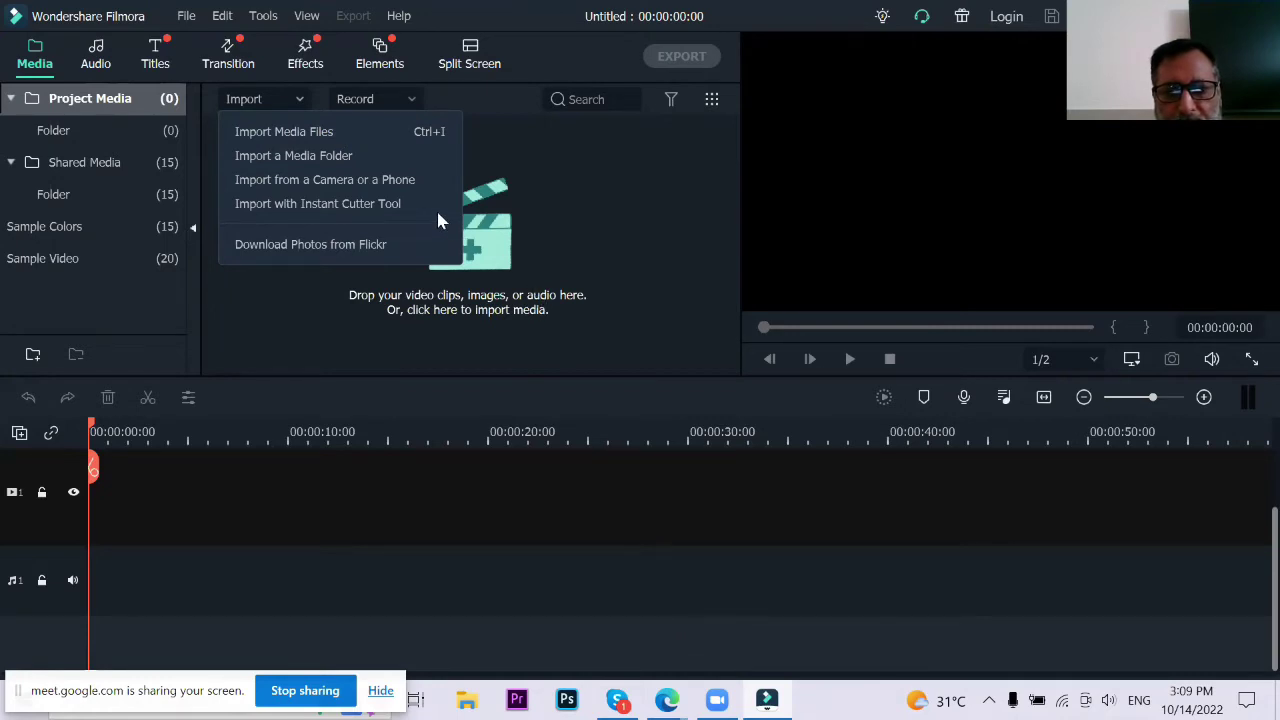
{"action": "left_click", "coordinate": [372, 137]}
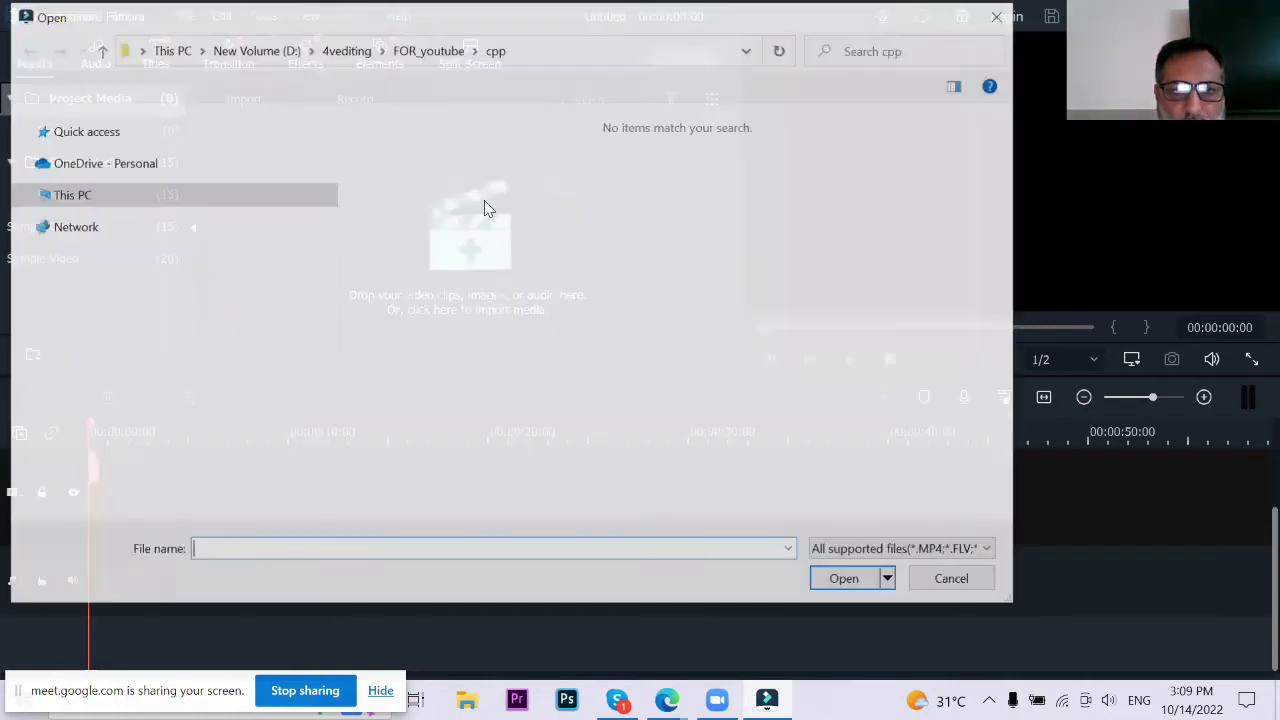
{"action": "left_click", "coordinate": [953, 582]}
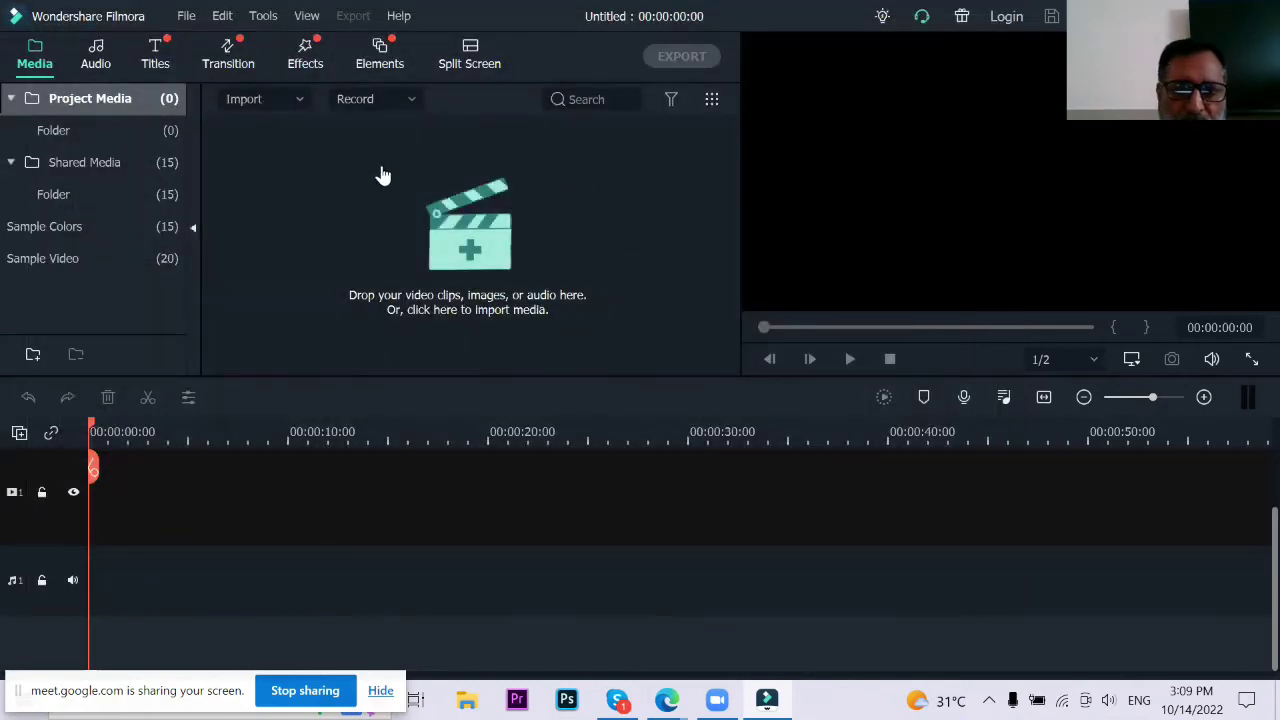
{"action": "left_click", "coordinate": [597, 181]}
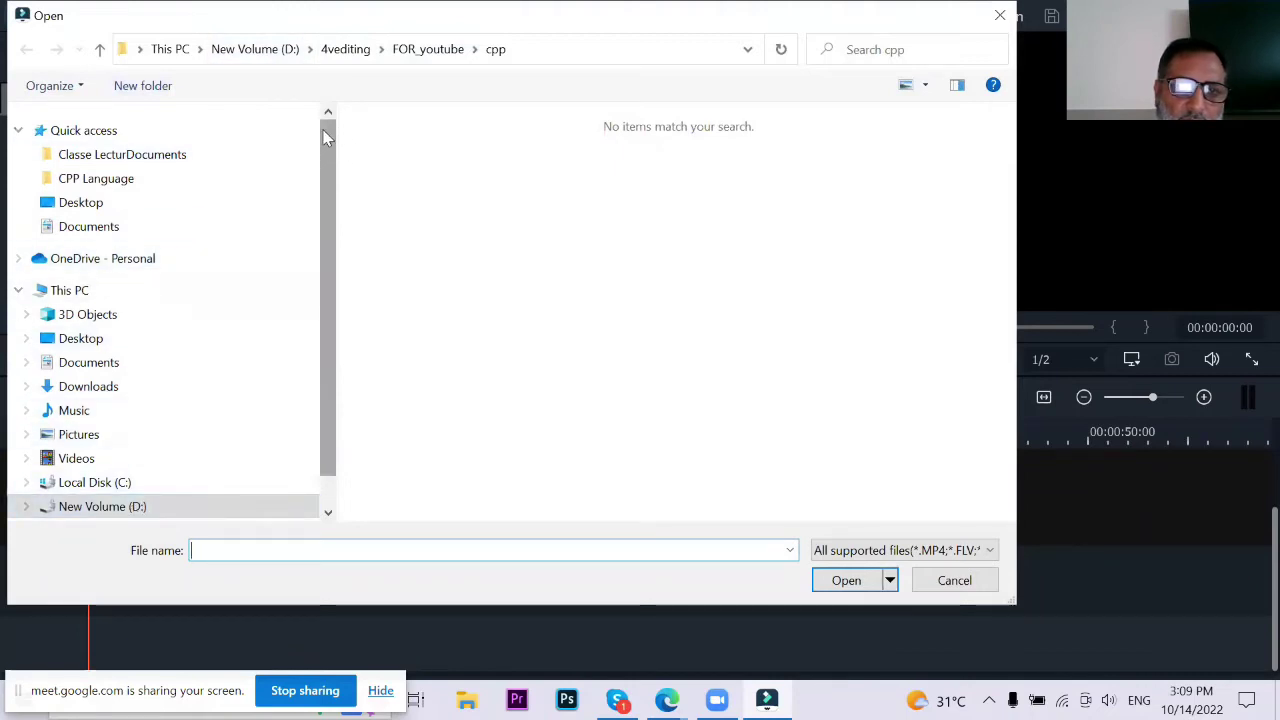
{"action": "scroll", "coordinate": [312, 200], "scroll_direction": "down", "scroll_amount": 2}
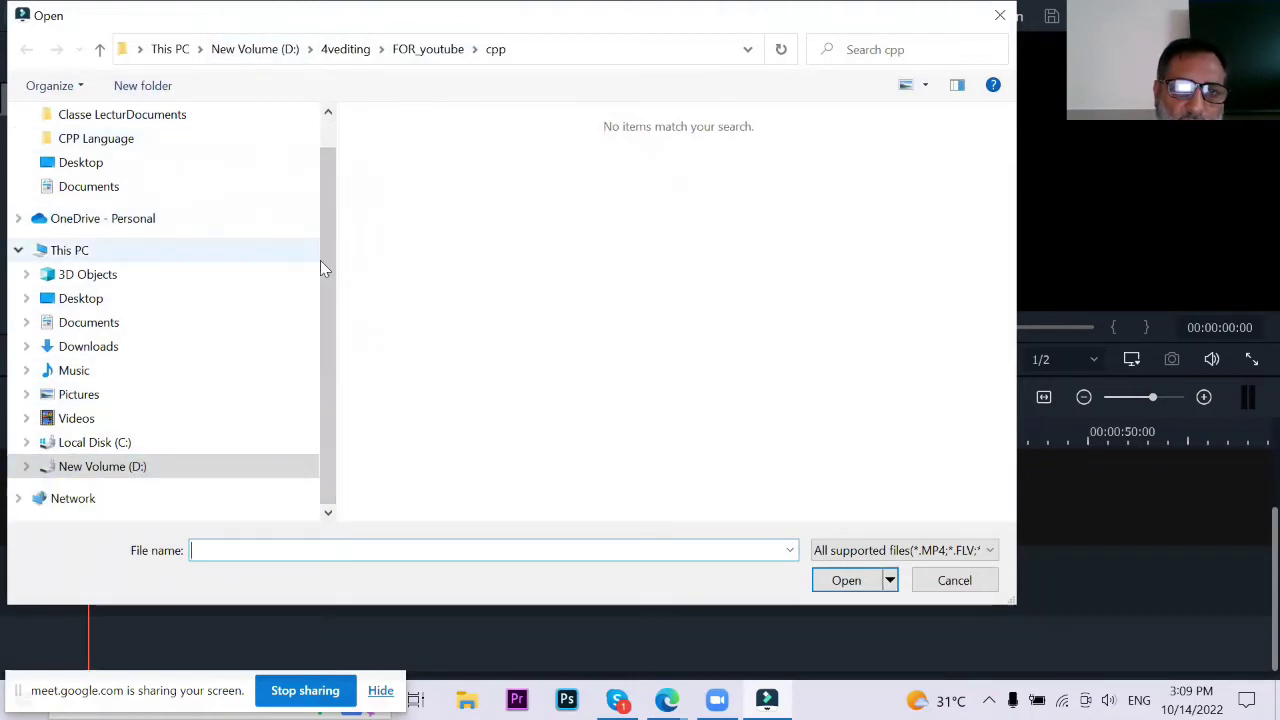
{"action": "scroll", "coordinate": [194, 223], "scroll_direction": "up", "scroll_amount": 2}
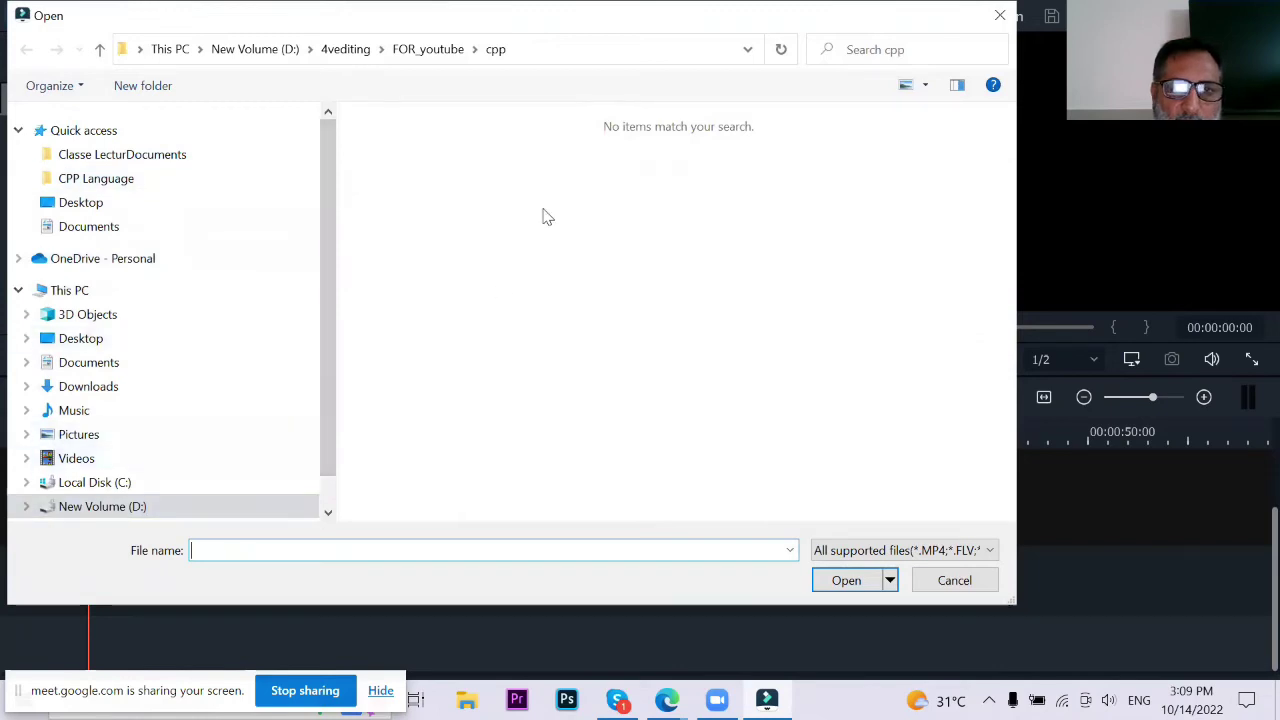
{"action": "left_click", "coordinate": [997, 17]}
Step: Start importing media files and browse to the car folder inside VE-Akhwat\rawdata on New Volume (D:)
{"action": "left_click", "coordinate": [298, 96]}
{"action": "left_click", "coordinate": [279, 140]}
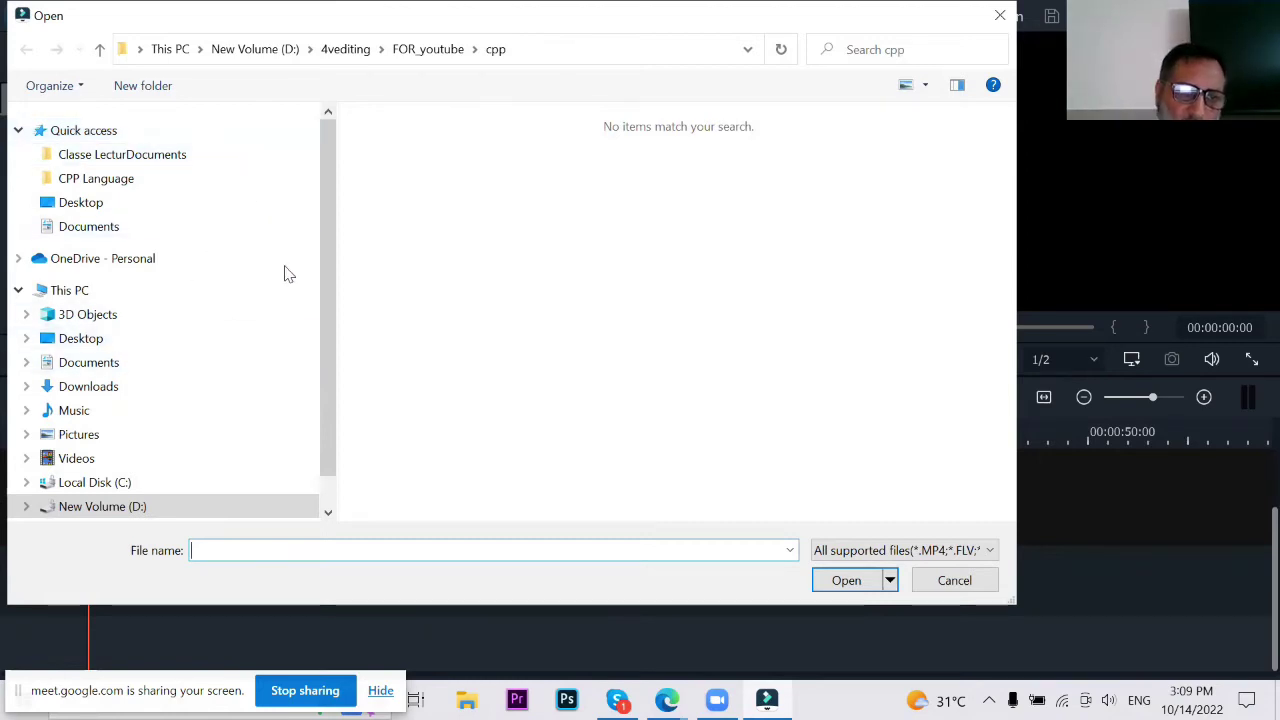
{"action": "left_click", "coordinate": [100, 508]}
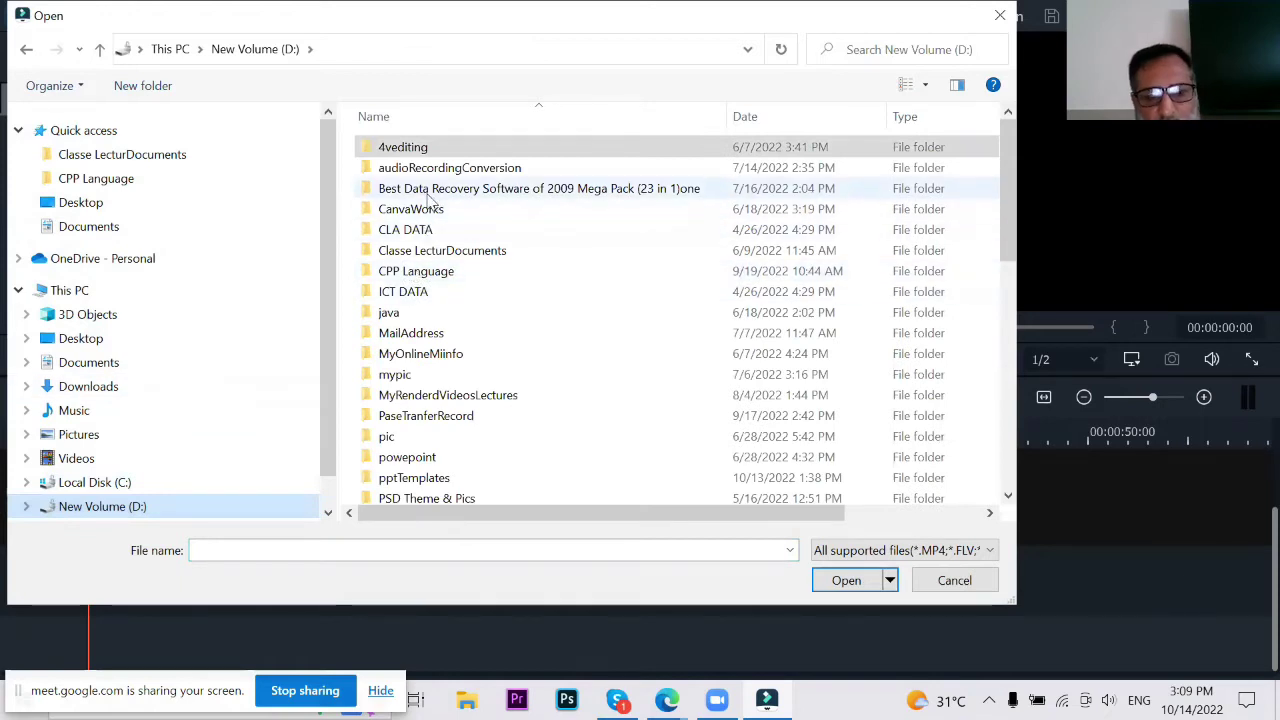
{"action": "left_click", "coordinate": [489, 300]}
{"action": "scroll", "coordinate": [489, 308], "scroll_direction": "down", "scroll_amount": 7}
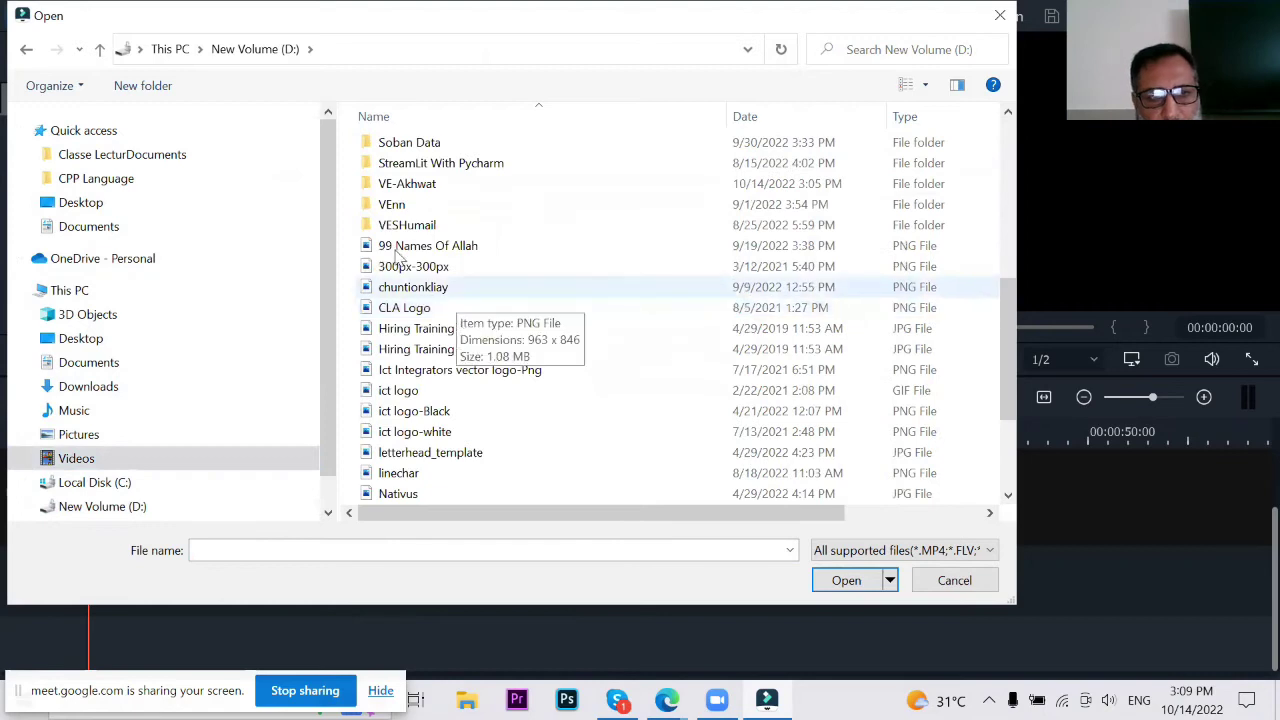
{"action": "left_click", "coordinate": [427, 191]}
{"action": "double_click", "coordinate": [427, 191]}
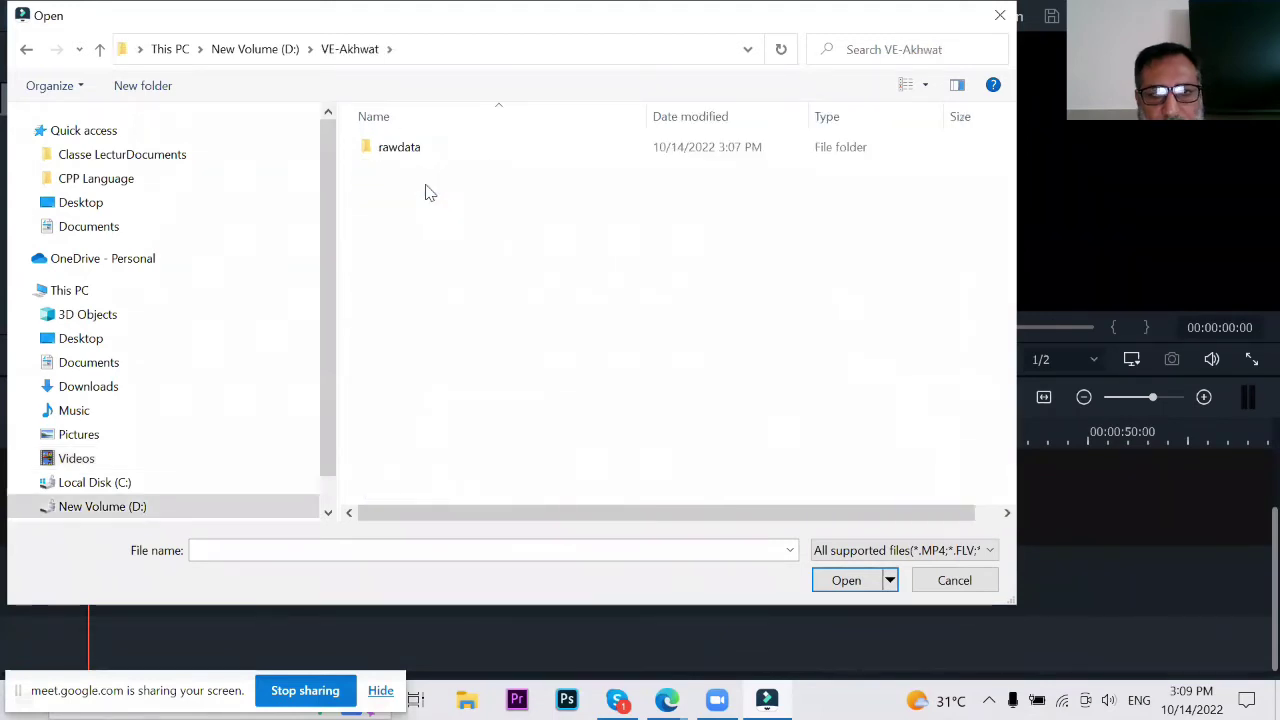
{"action": "double_click", "coordinate": [399, 156]}
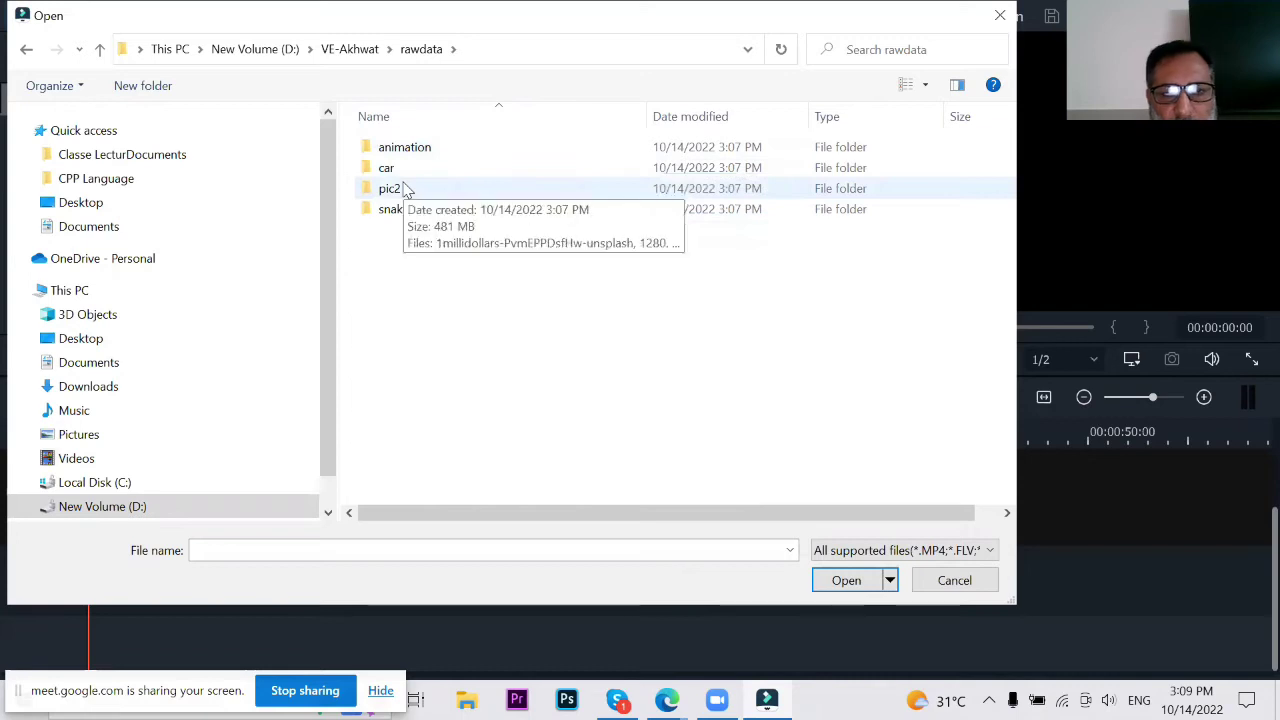
{"action": "left_click", "coordinate": [405, 213]}
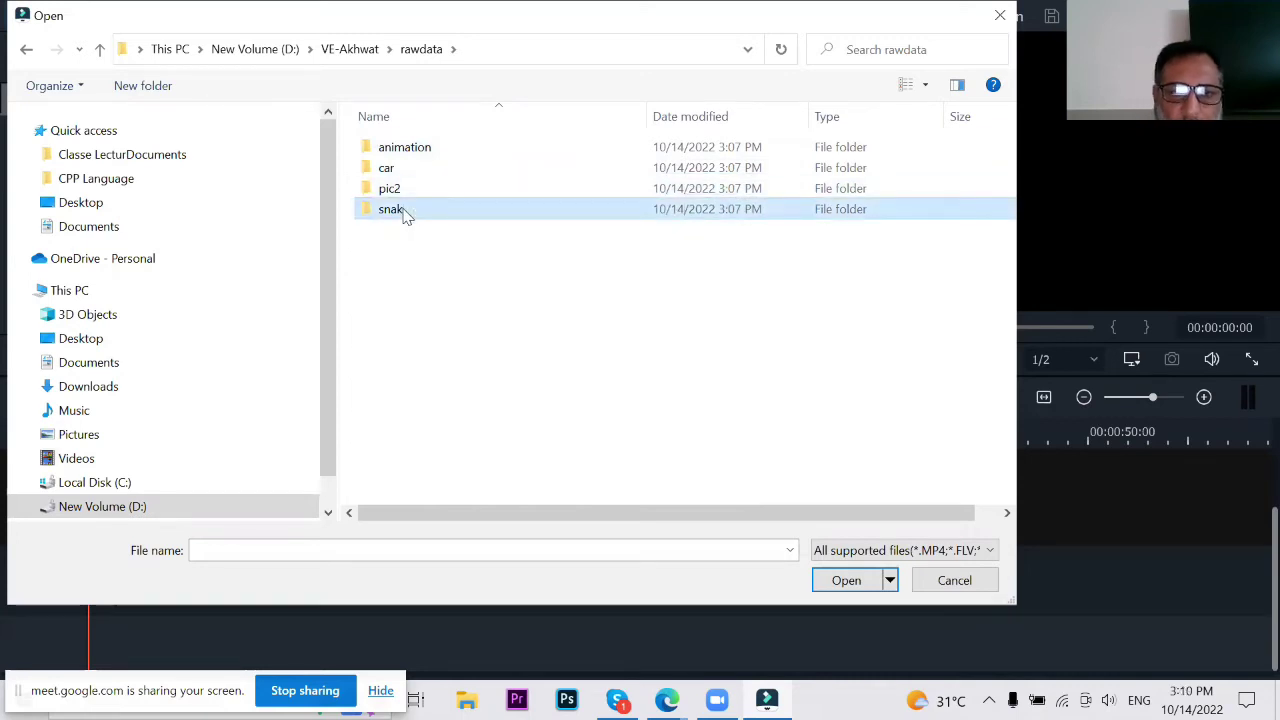
{"action": "double_click", "coordinate": [400, 175]}
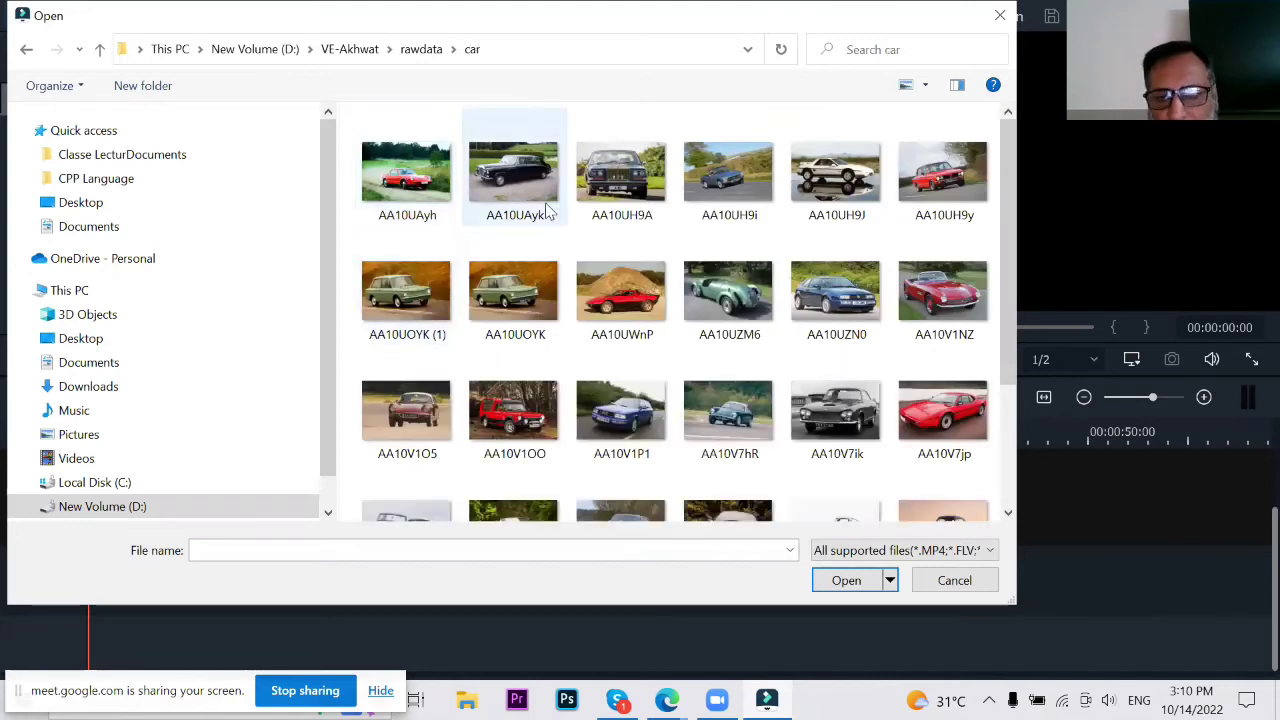
Step: Import the red car photo AA10UAyh from the car folder into the project media
{"action": "scroll", "coordinate": [548, 212], "scroll_direction": "down", "scroll_amount": 2}
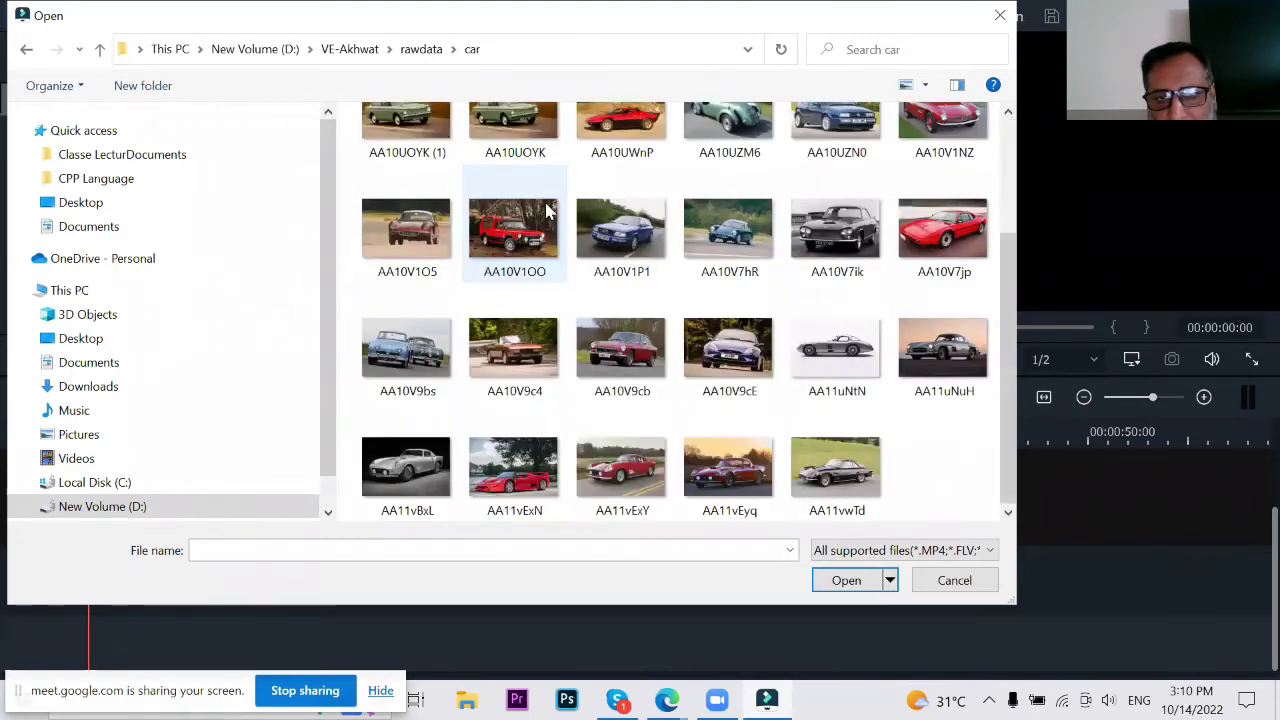
{"action": "scroll", "coordinate": [548, 212], "scroll_direction": "up", "scroll_amount": 2}
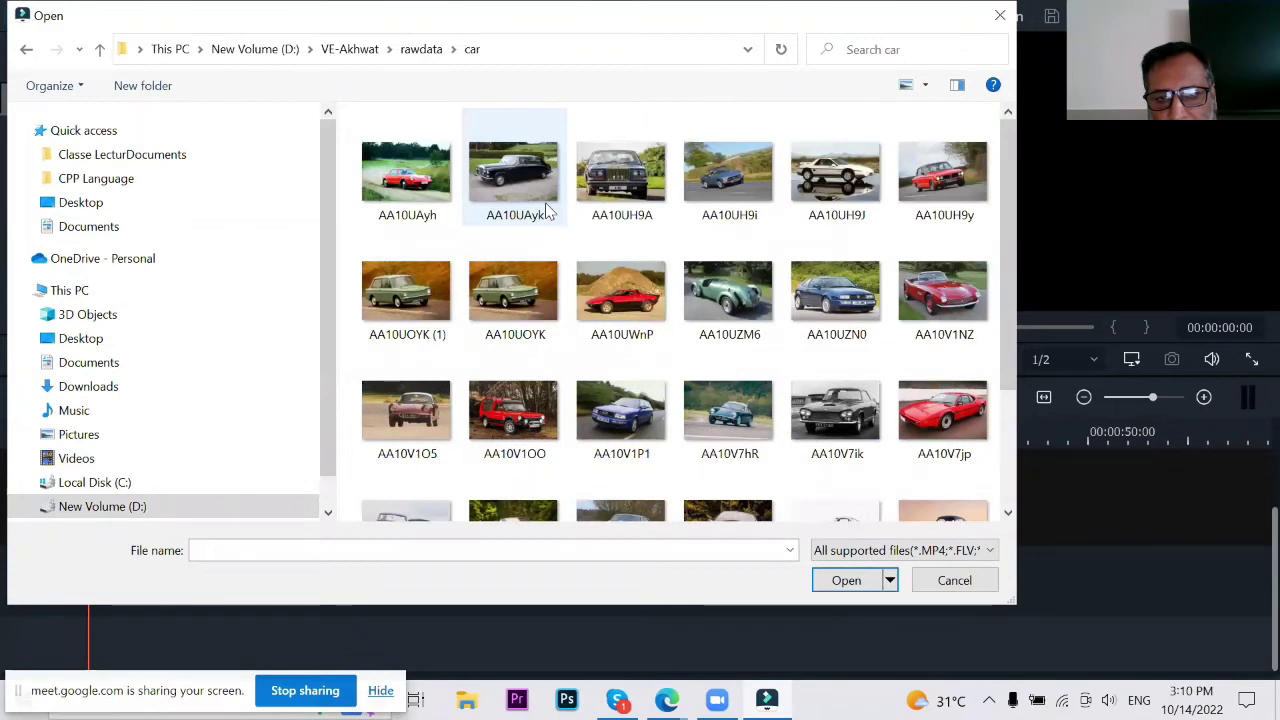
{"action": "scroll", "coordinate": [548, 212], "scroll_direction": "down", "scroll_amount": 2}
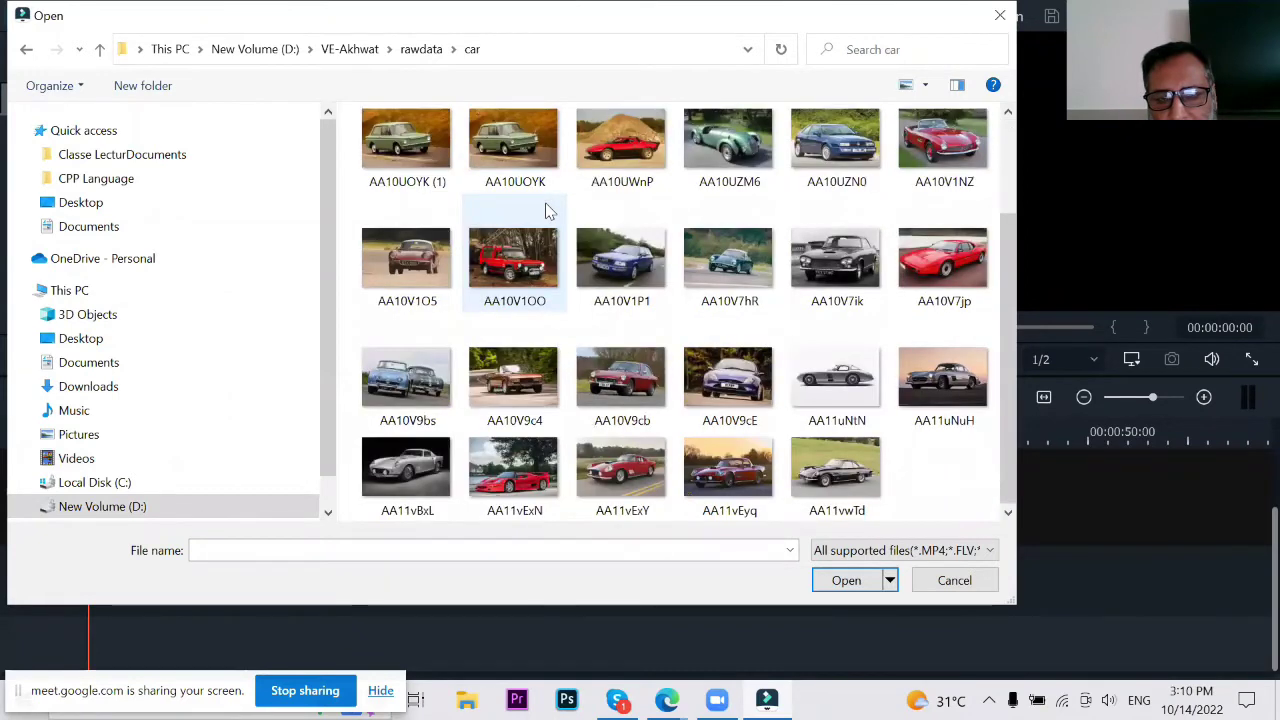
{"action": "scroll", "coordinate": [548, 212], "scroll_direction": "up", "scroll_amount": 2}
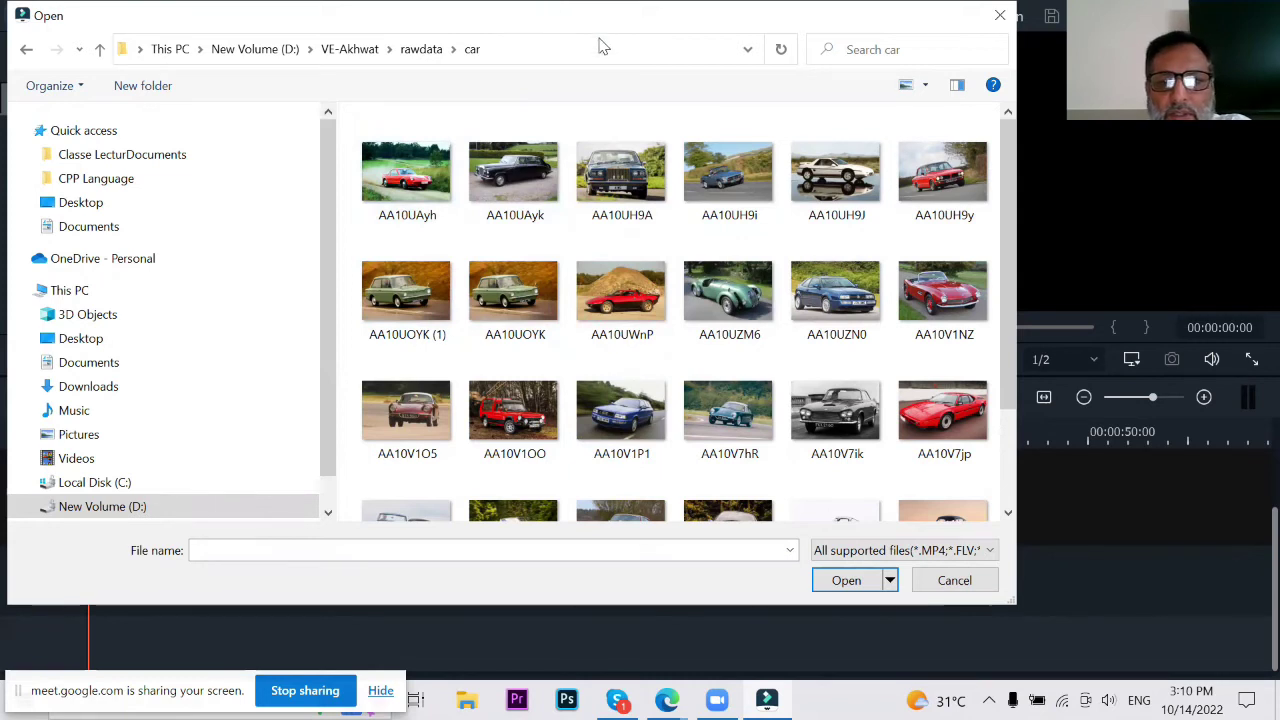
{"action": "left_click_drag", "start_coordinate": [599, 35], "coordinate": [617, 47]}
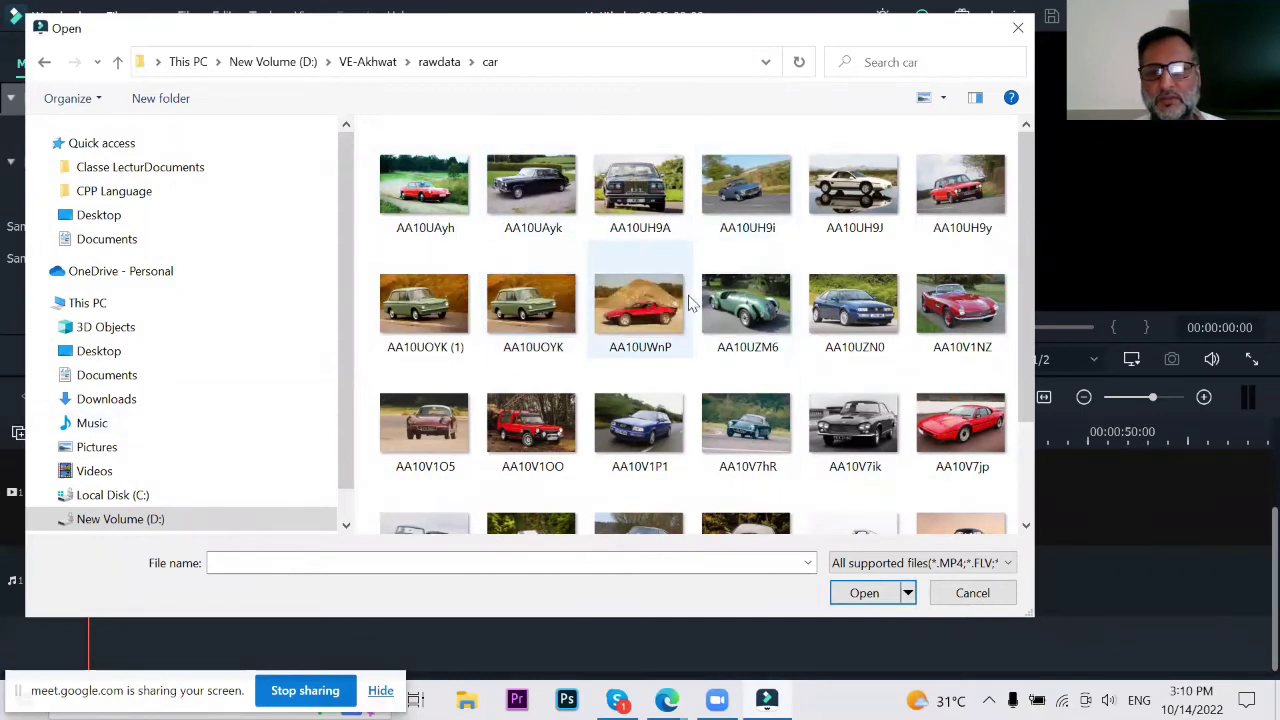
{"action": "scroll", "coordinate": [686, 300], "scroll_direction": "down", "scroll_amount": 1}
{"action": "scroll", "coordinate": [690, 302], "scroll_direction": "up", "scroll_amount": 1}
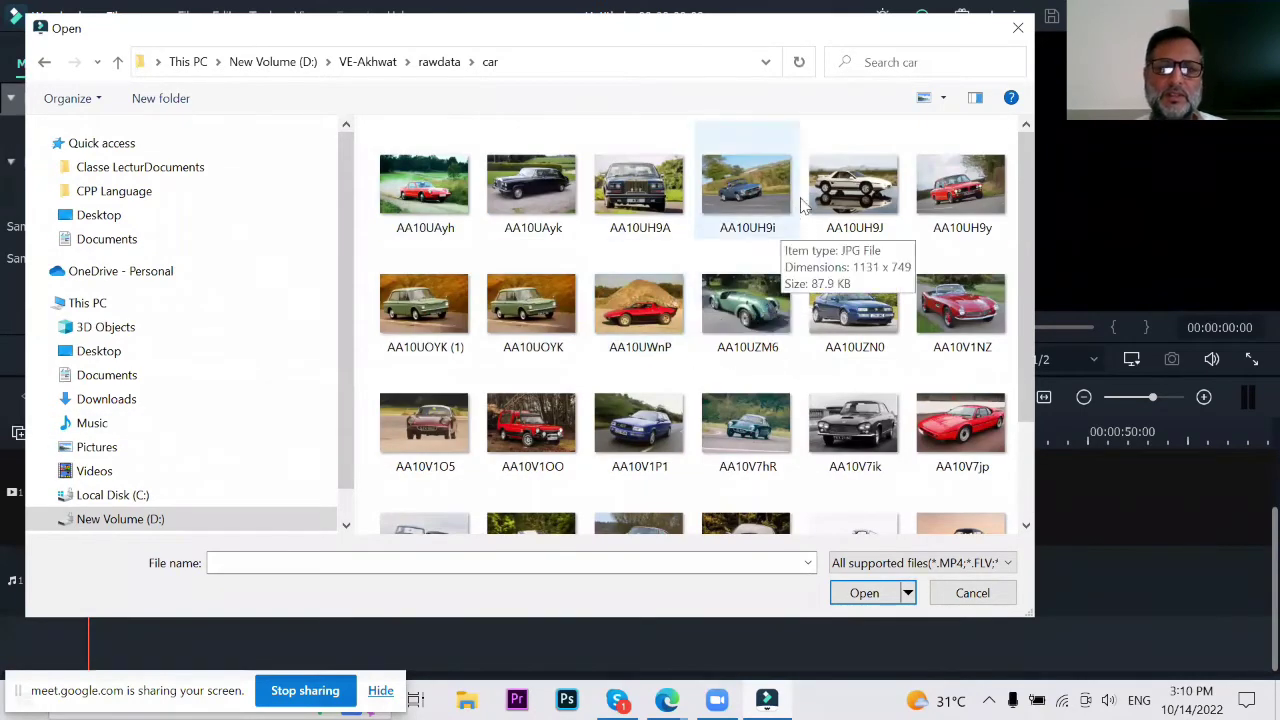
{"action": "left_click", "coordinate": [424, 194]}
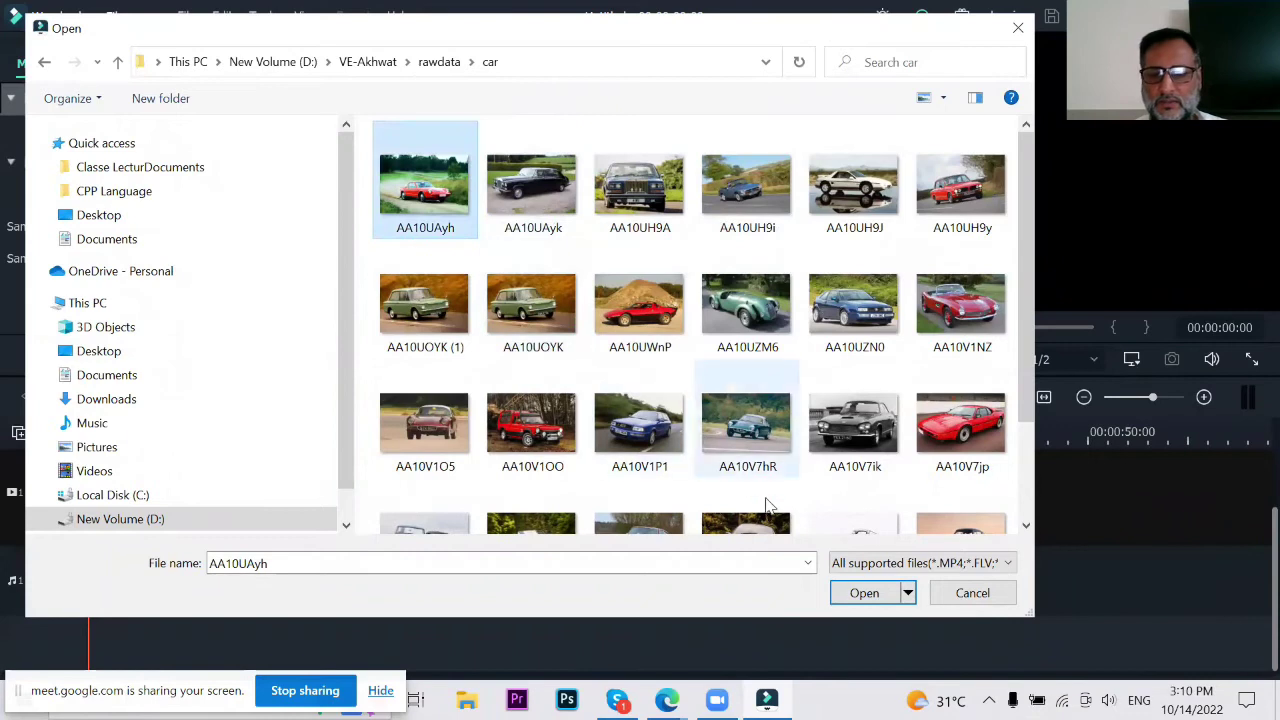
{"action": "left_click", "coordinate": [866, 594]}
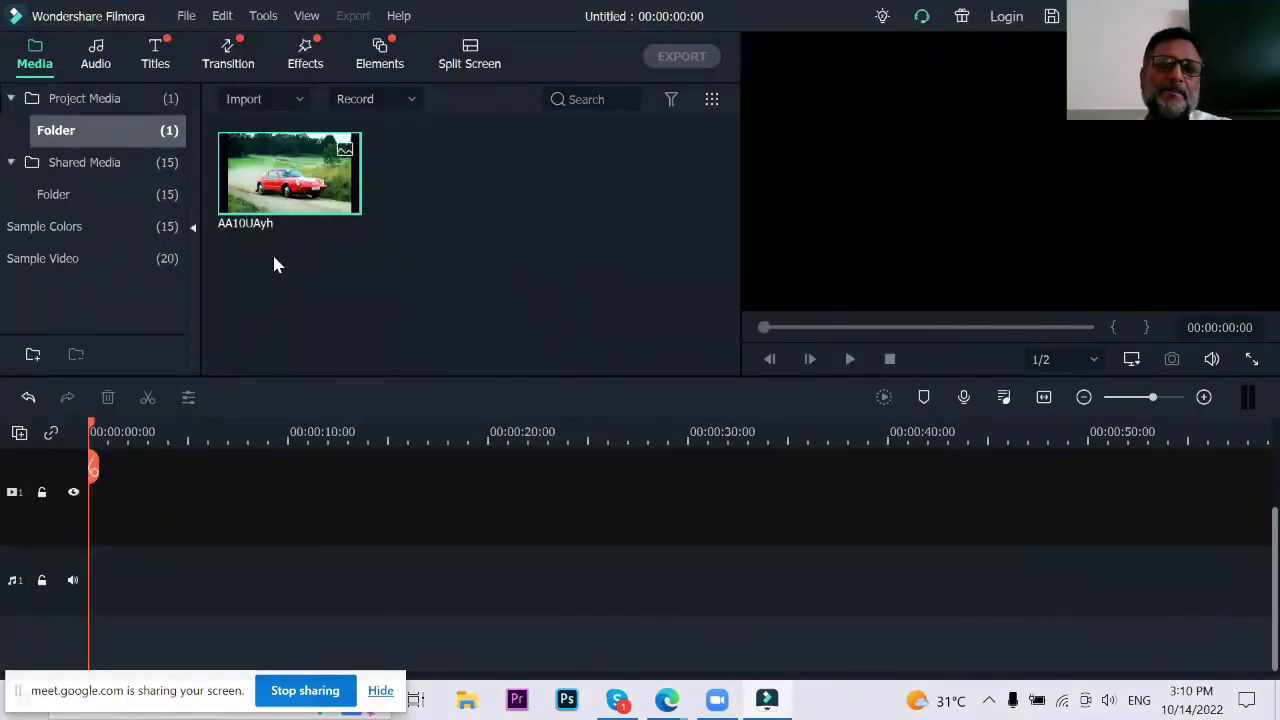
Step: Start another media import from the car folder inside VE-Akhwat\rawdata
{"action": "mouse_move", "coordinate": [320, 162]}
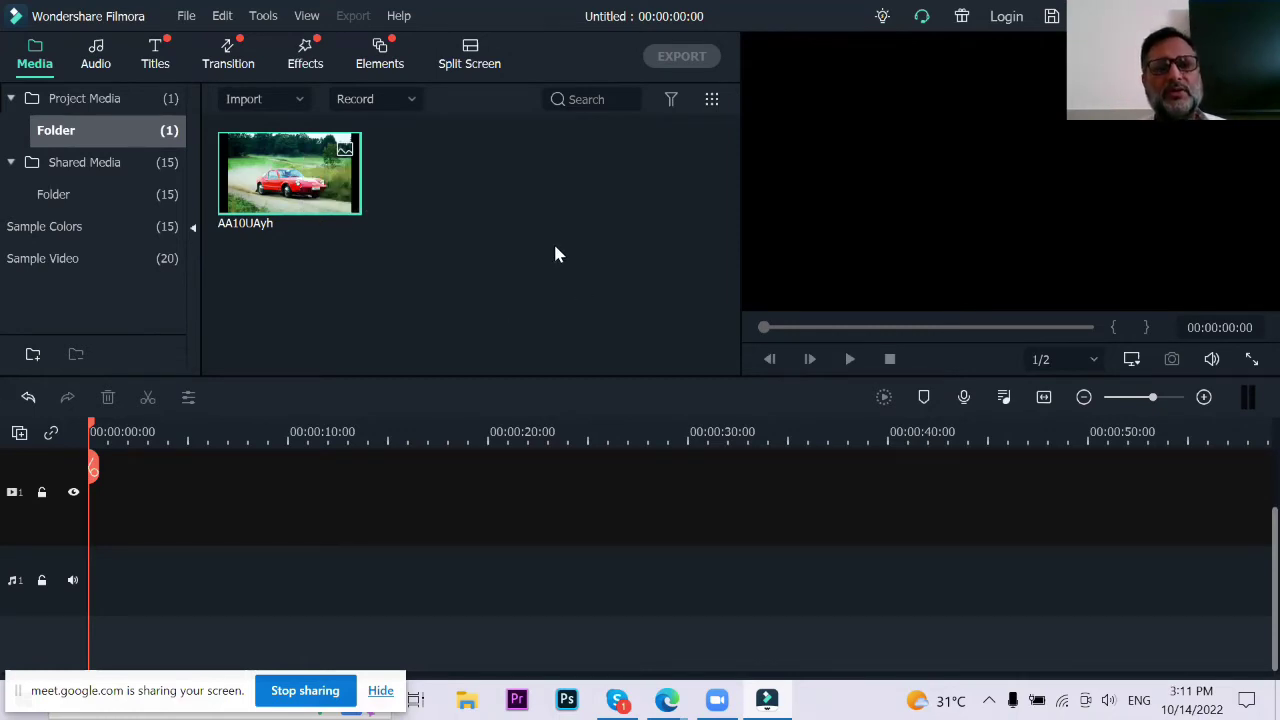
{"action": "double_click", "coordinate": [475, 205]}
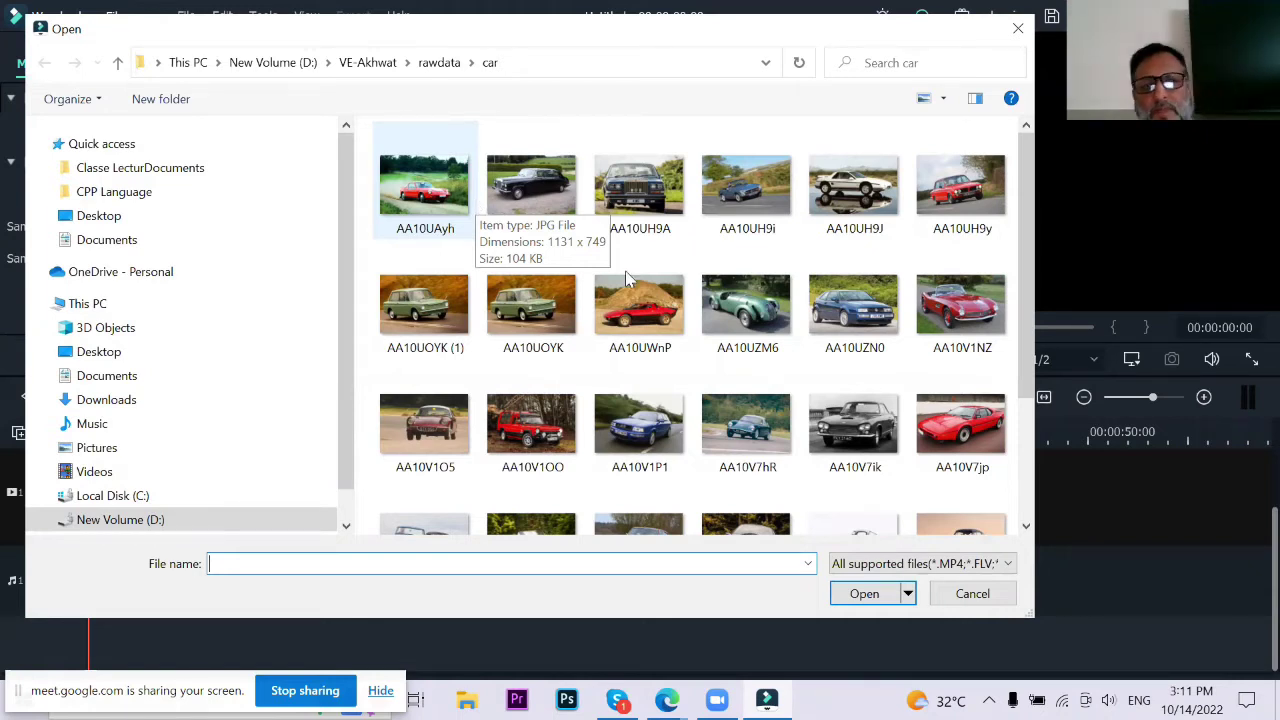
{"action": "left_click", "coordinate": [507, 193]}
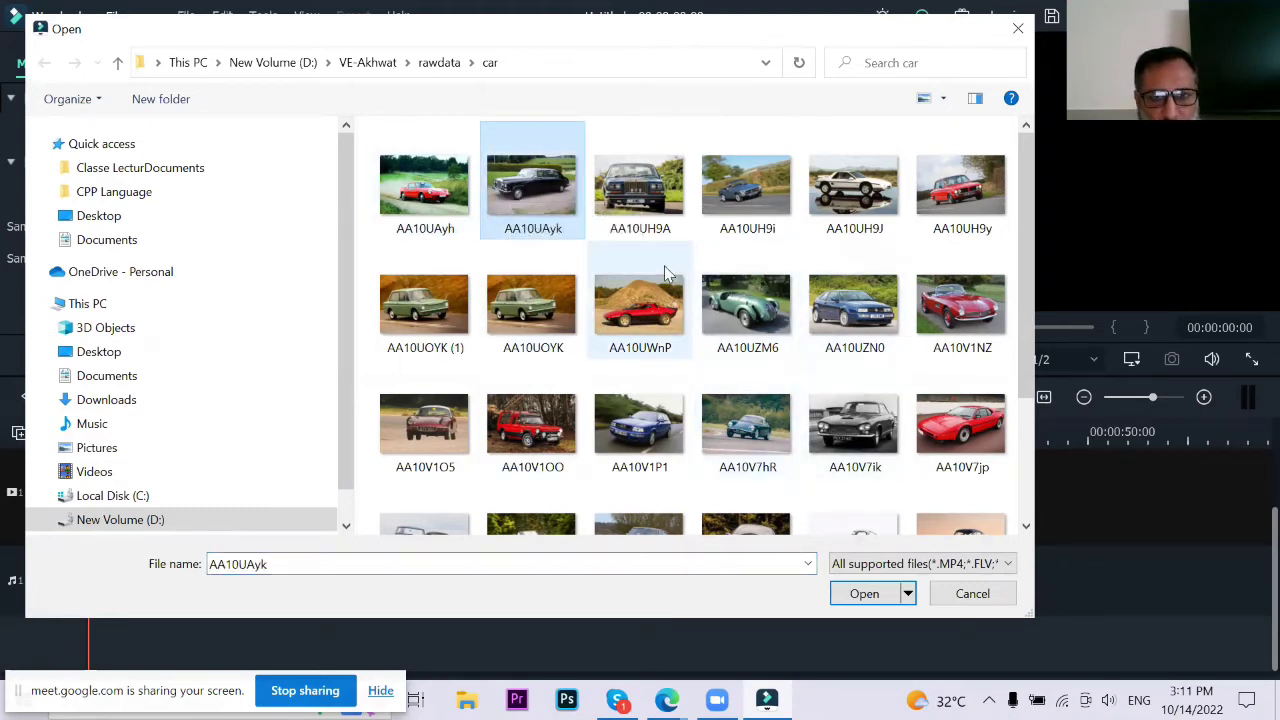
{"action": "left_click", "coordinate": [541, 316], "text": "ctrl"}
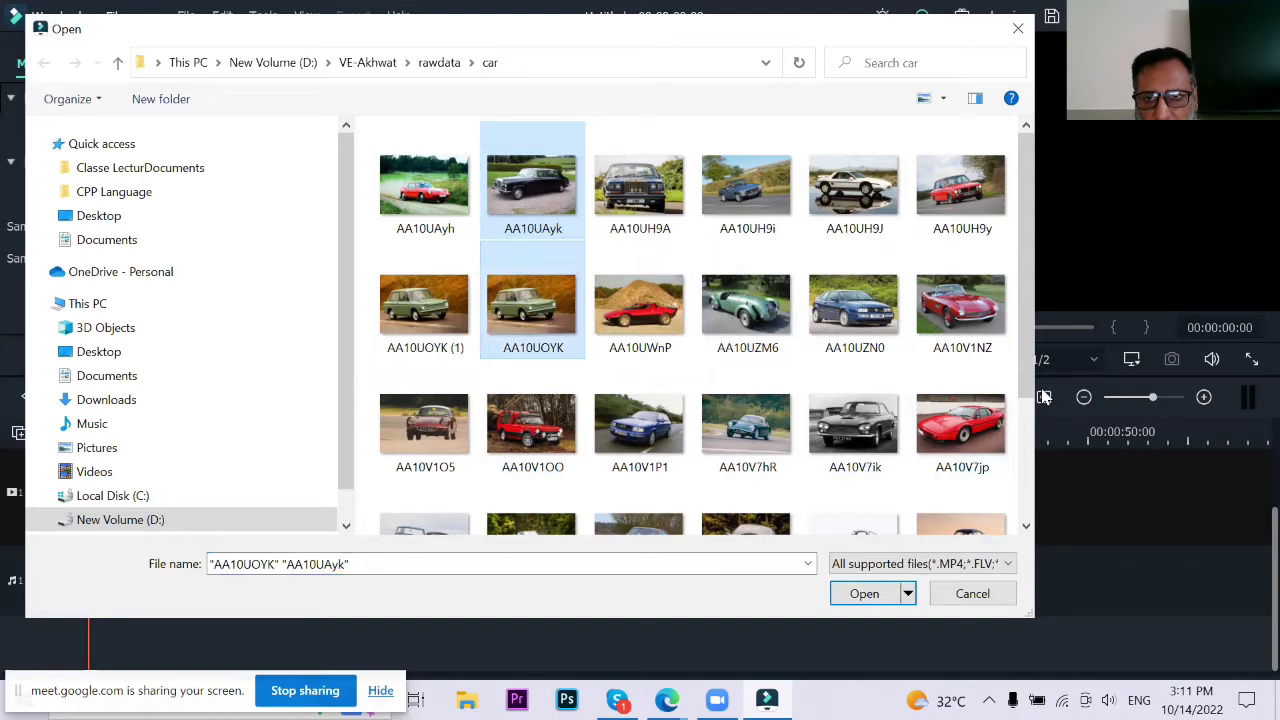
{"action": "left_click", "coordinate": [962, 190], "text": "ctrl"}
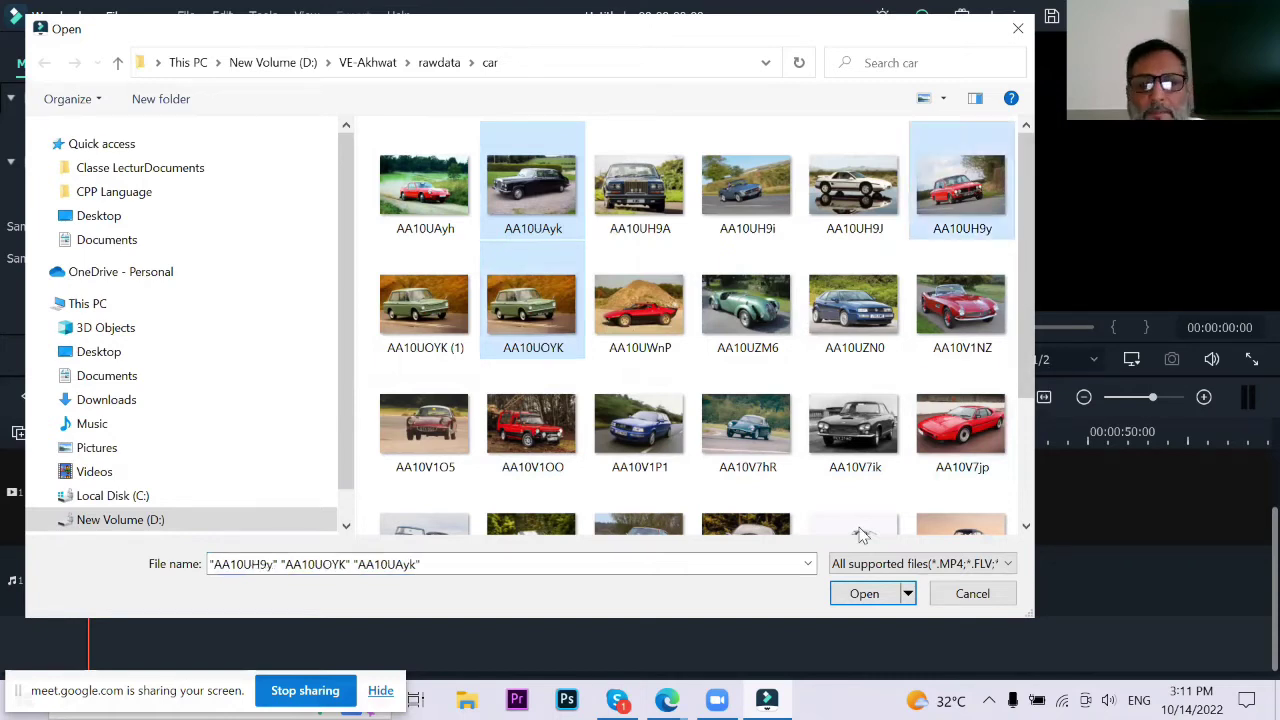
{"action": "left_click", "coordinate": [747, 425], "text": "ctrl"}
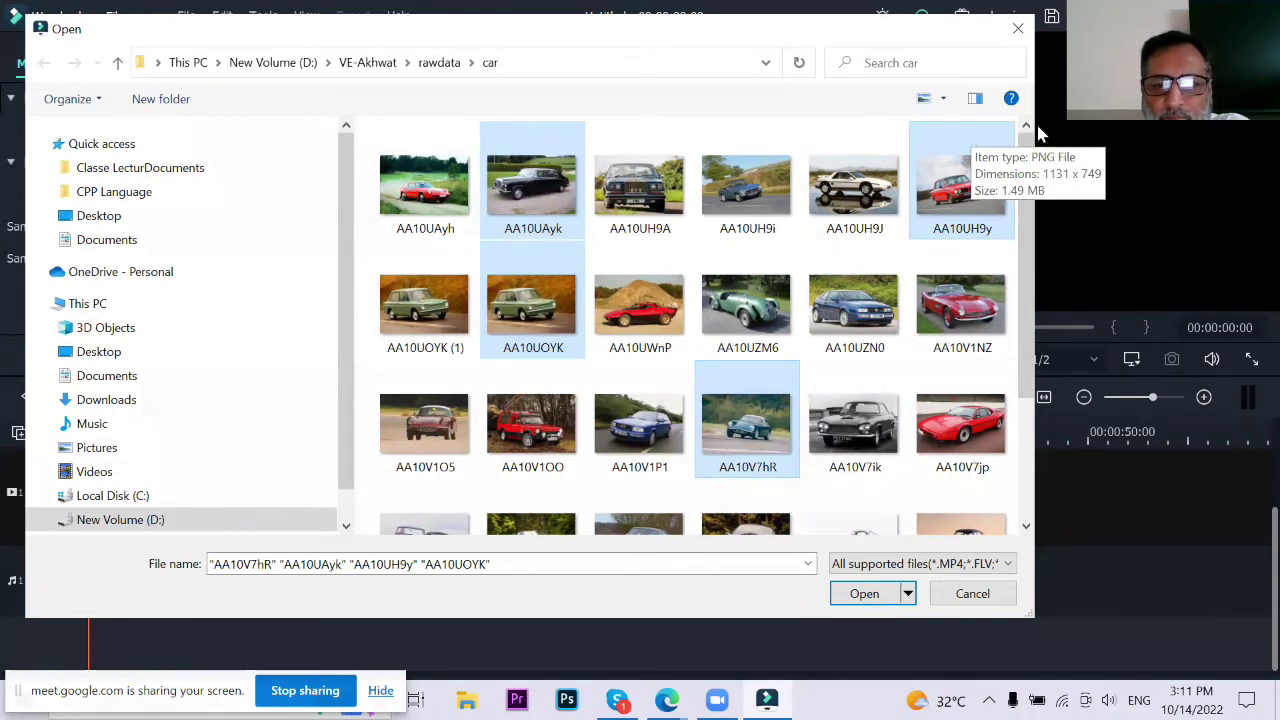
{"action": "left_click", "coordinate": [567, 210]}
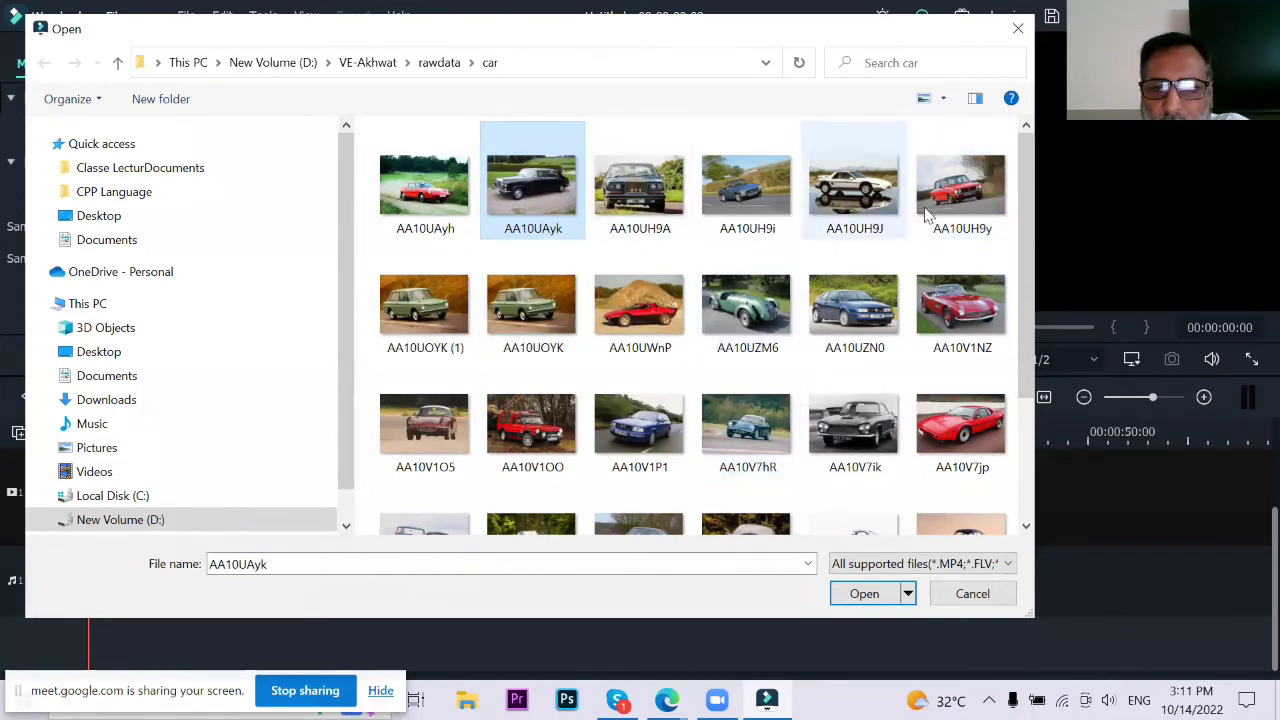
{"action": "left_click", "coordinate": [968, 186]}
{"action": "left_click", "coordinate": [975, 318]}
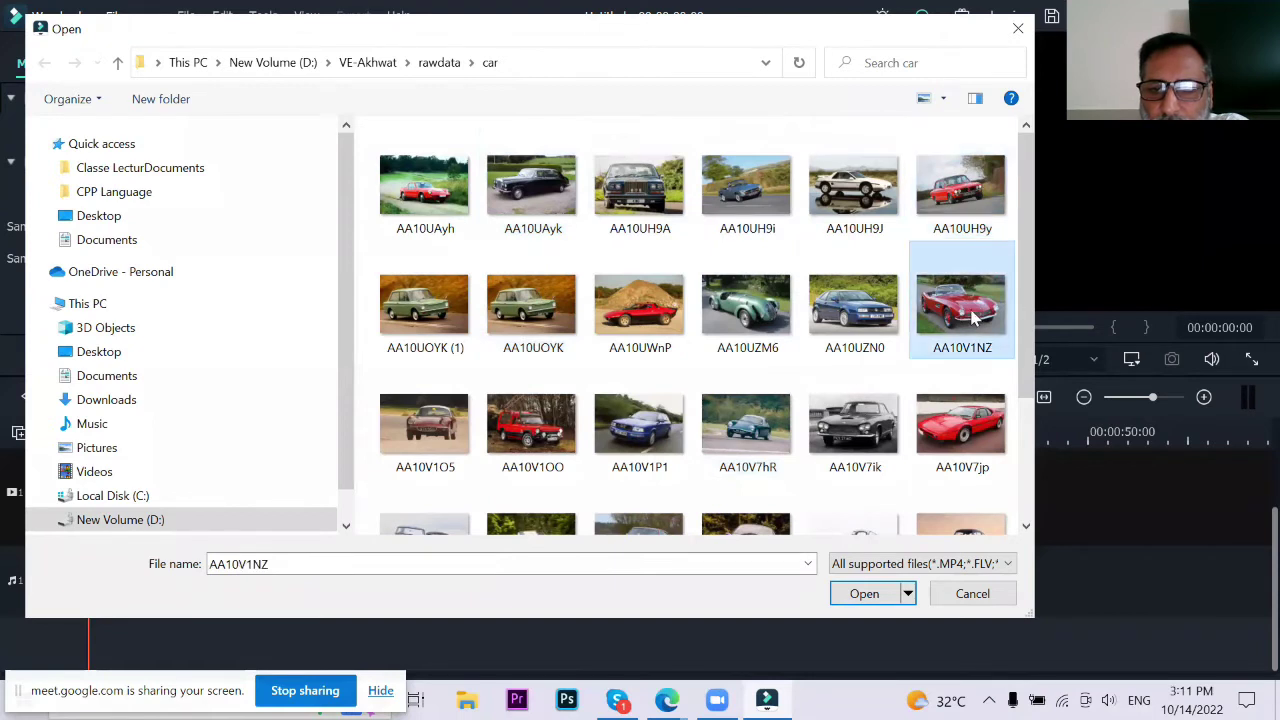
{"action": "left_click", "coordinate": [870, 322]}
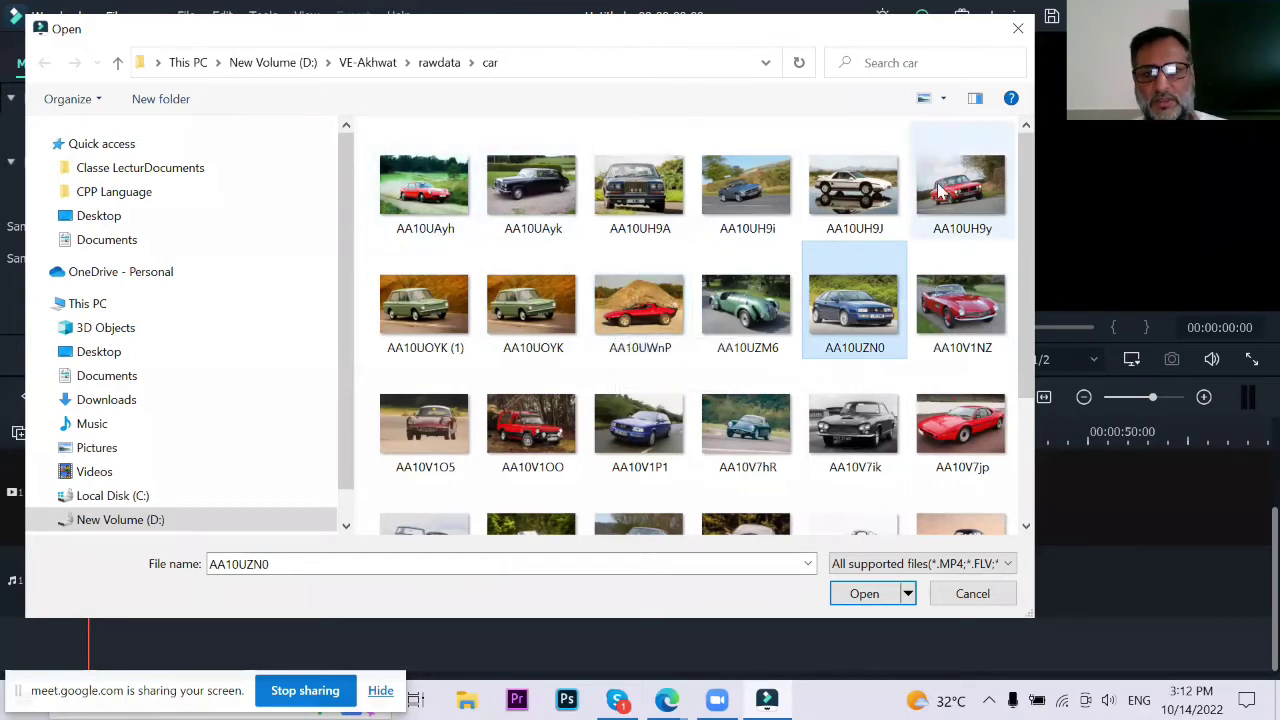
Step: Import the car photos AA10UAyk, AA10V1NZ, AA10UH9i, AA10UZM6 and AA10V1P1 together into the project media
{"action": "left_click", "coordinate": [525, 180]}
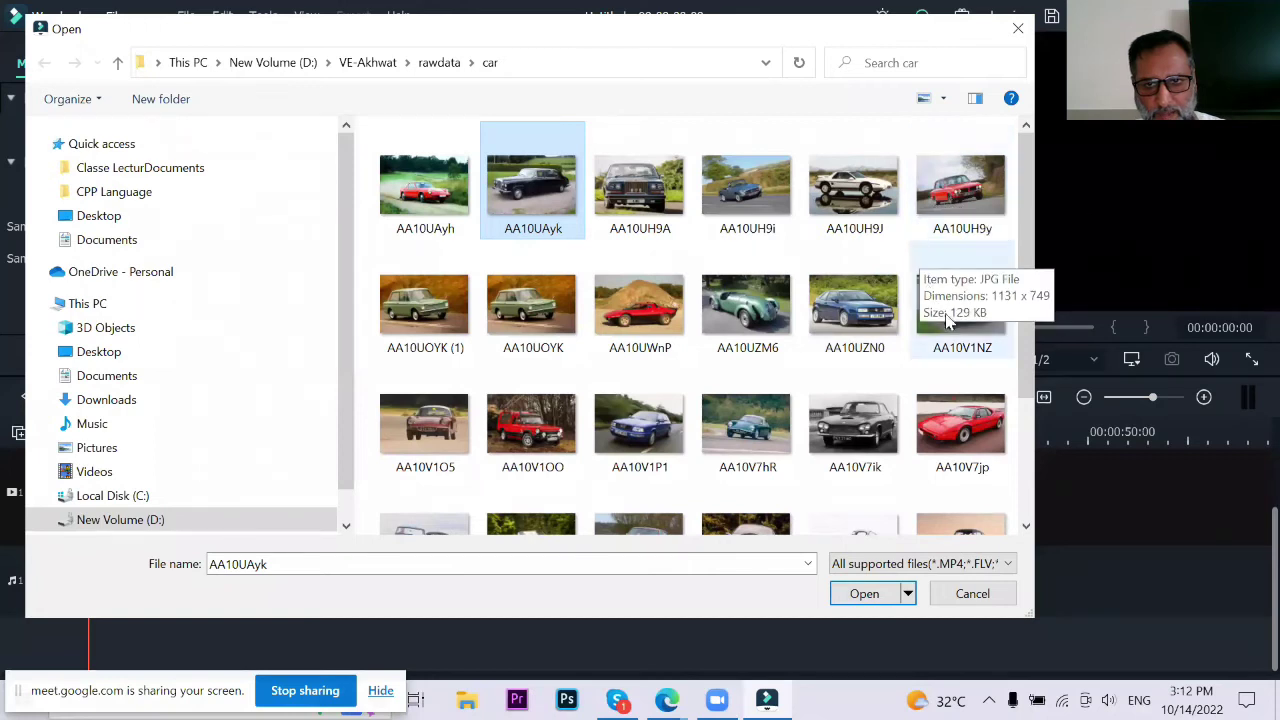
{"action": "left_click", "coordinate": [975, 338], "text": "ctrl"}
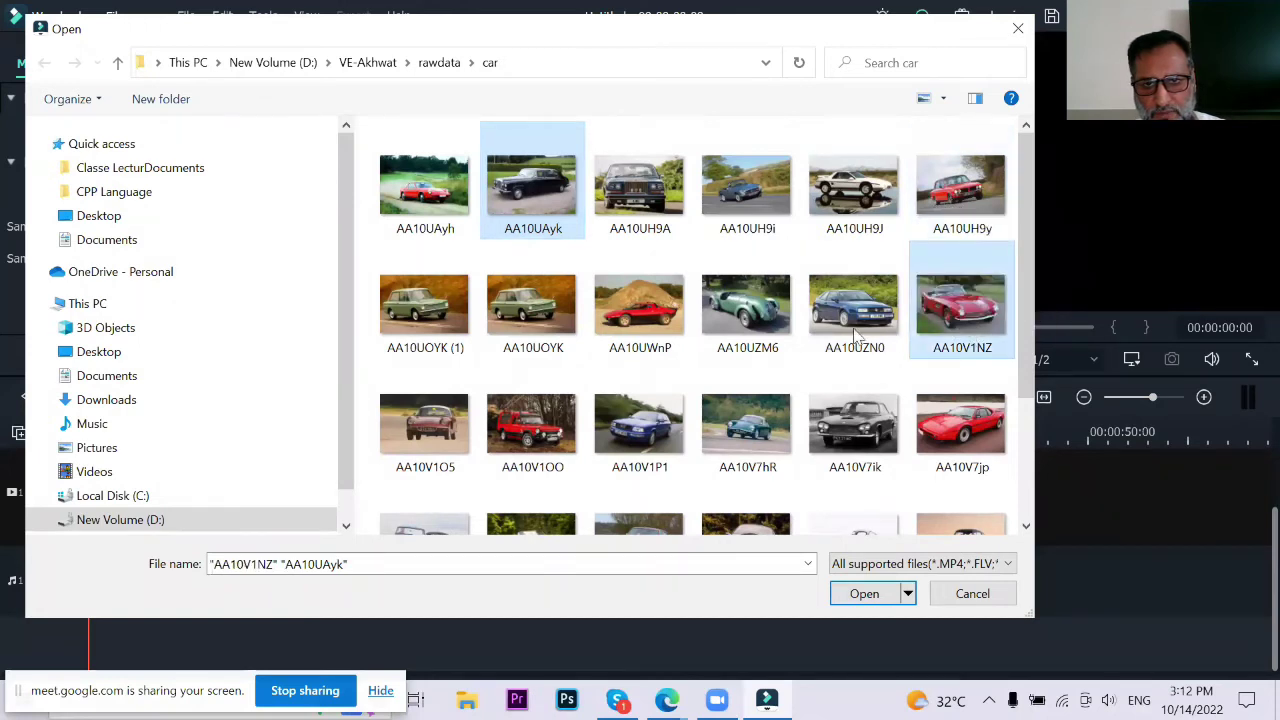
{"action": "left_click", "coordinate": [728, 172], "text": "ctrl"}
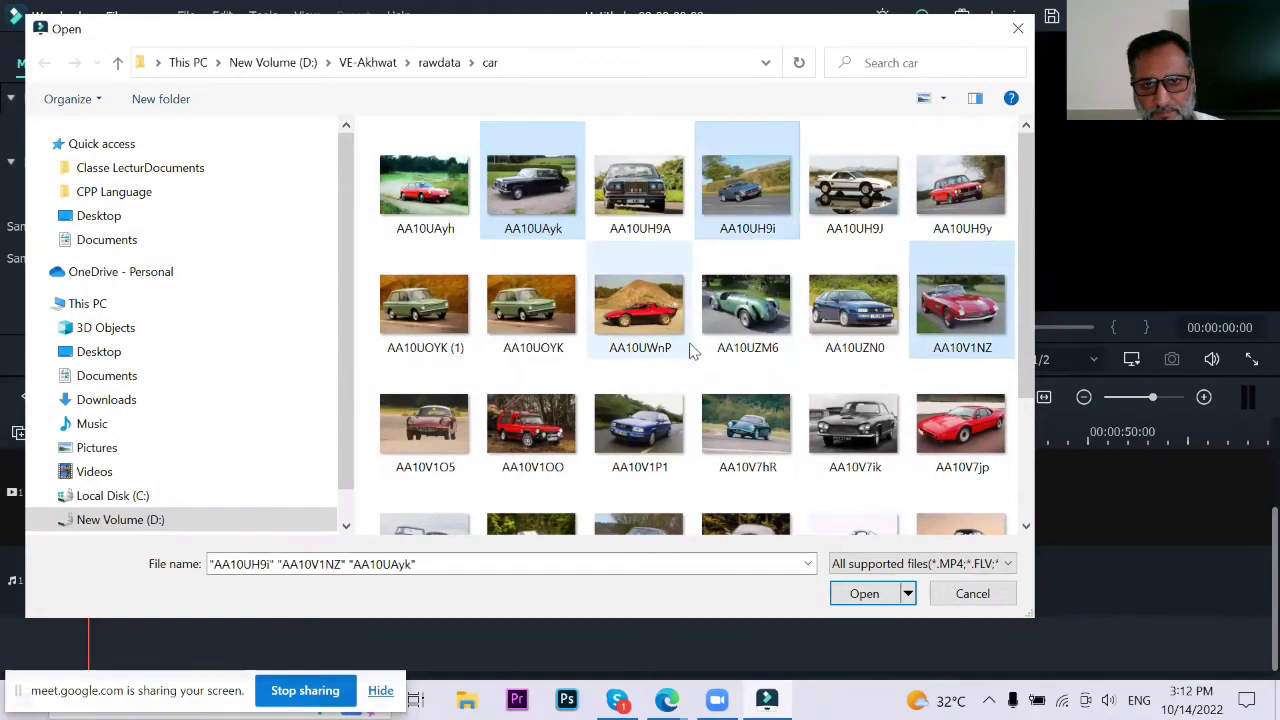
{"action": "left_click", "coordinate": [768, 332], "text": "ctrl"}
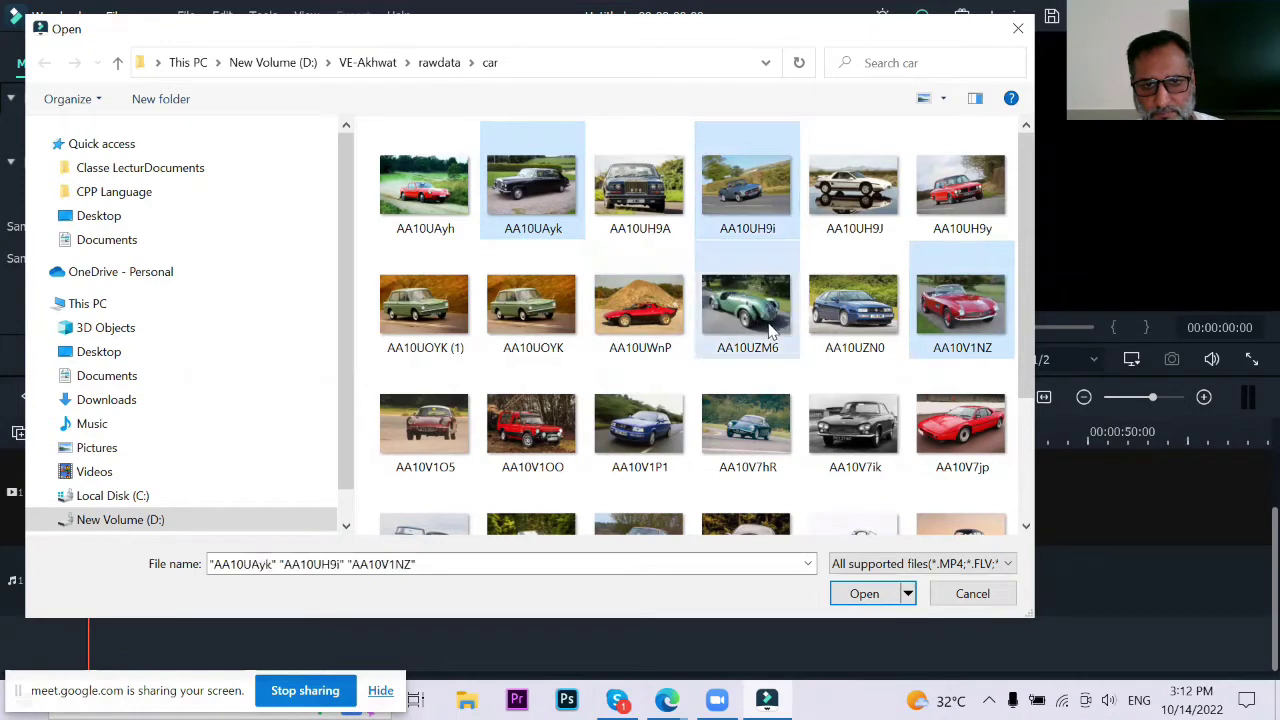
{"action": "left_click", "coordinate": [657, 437], "text": "ctrl"}
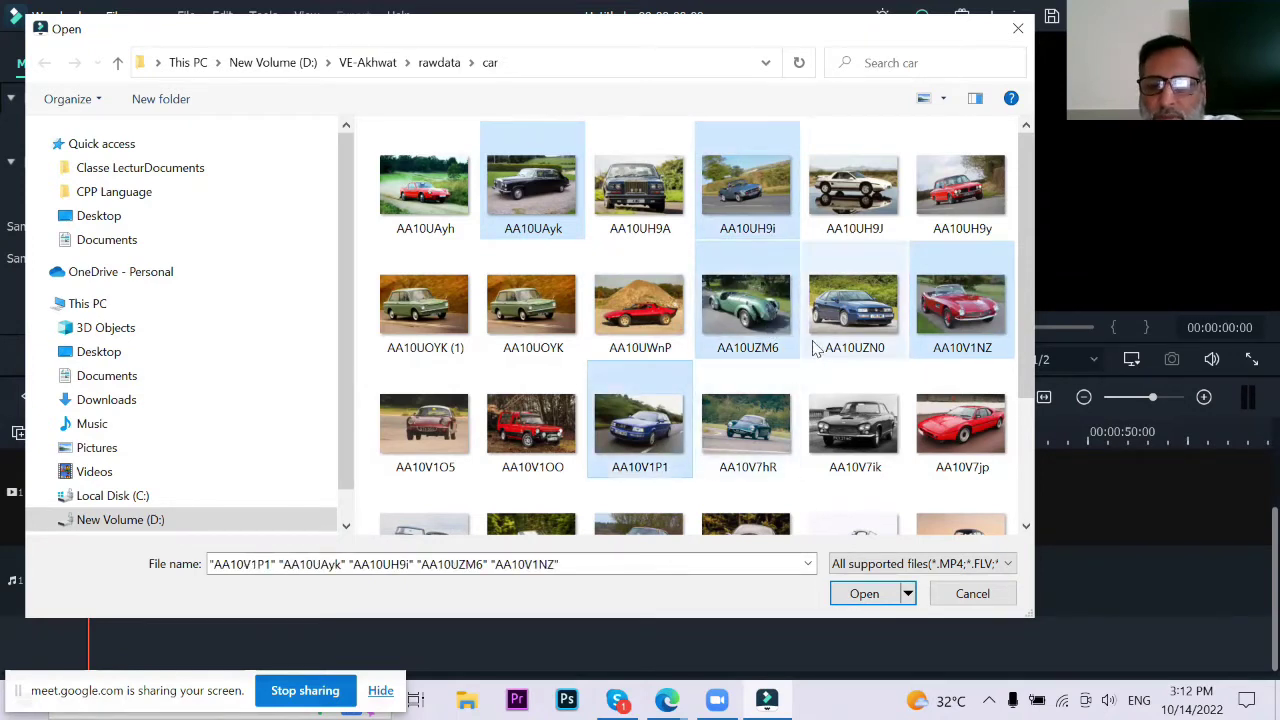
{"action": "left_click", "coordinate": [858, 598]}
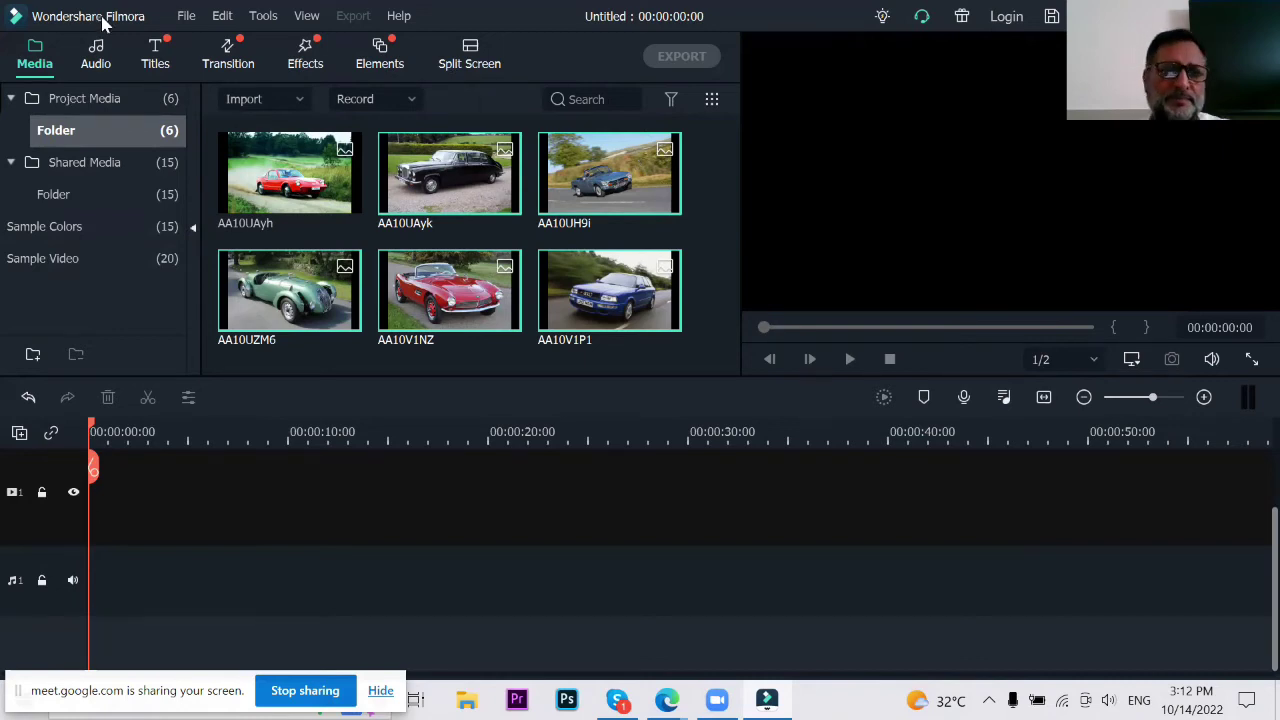
Step: Start saving the project and browse to the VE-Akhwat folder on New Volume (D:) as the save location
{"action": "left_click", "coordinate": [186, 16]}
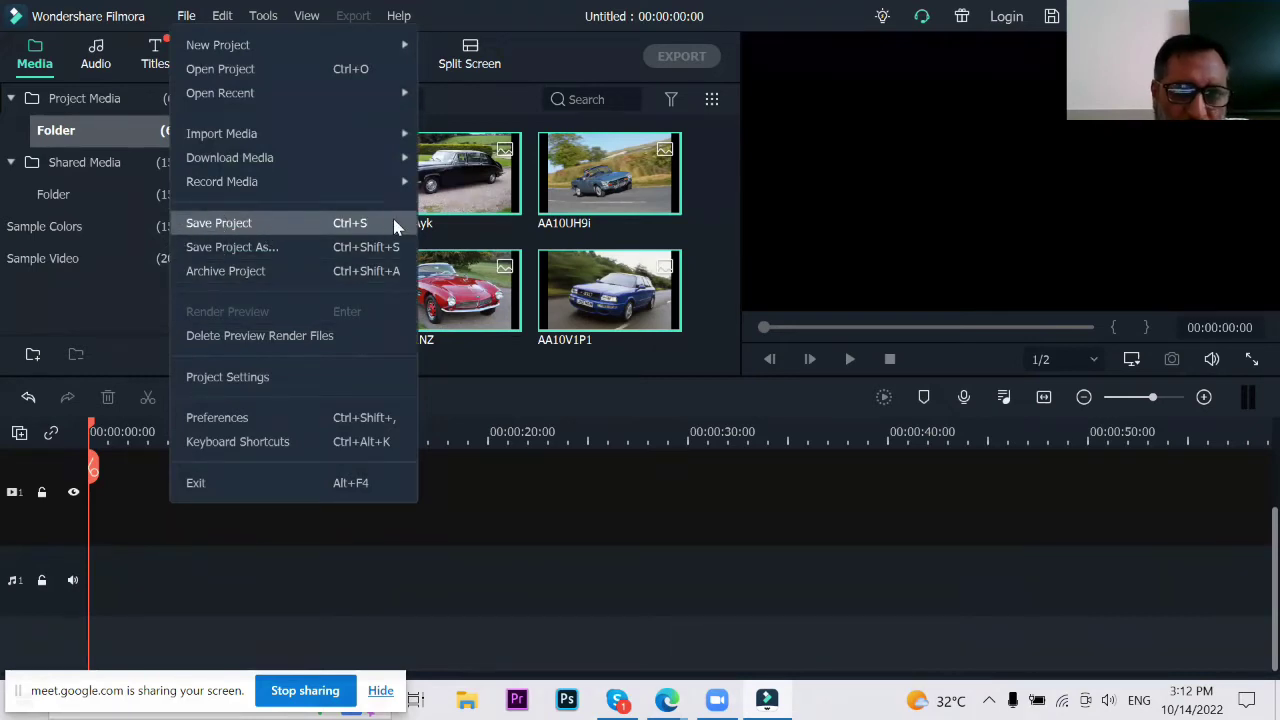
{"action": "left_click", "coordinate": [268, 225]}
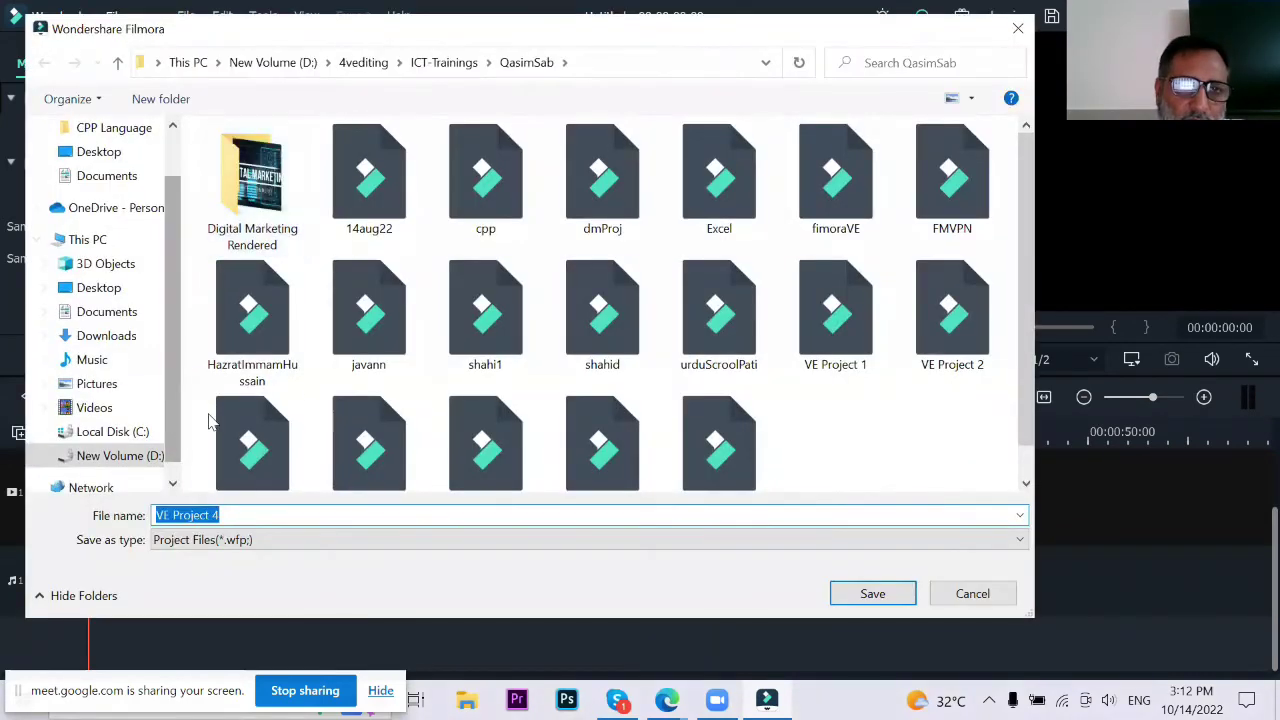
{"action": "left_click", "coordinate": [125, 456]}
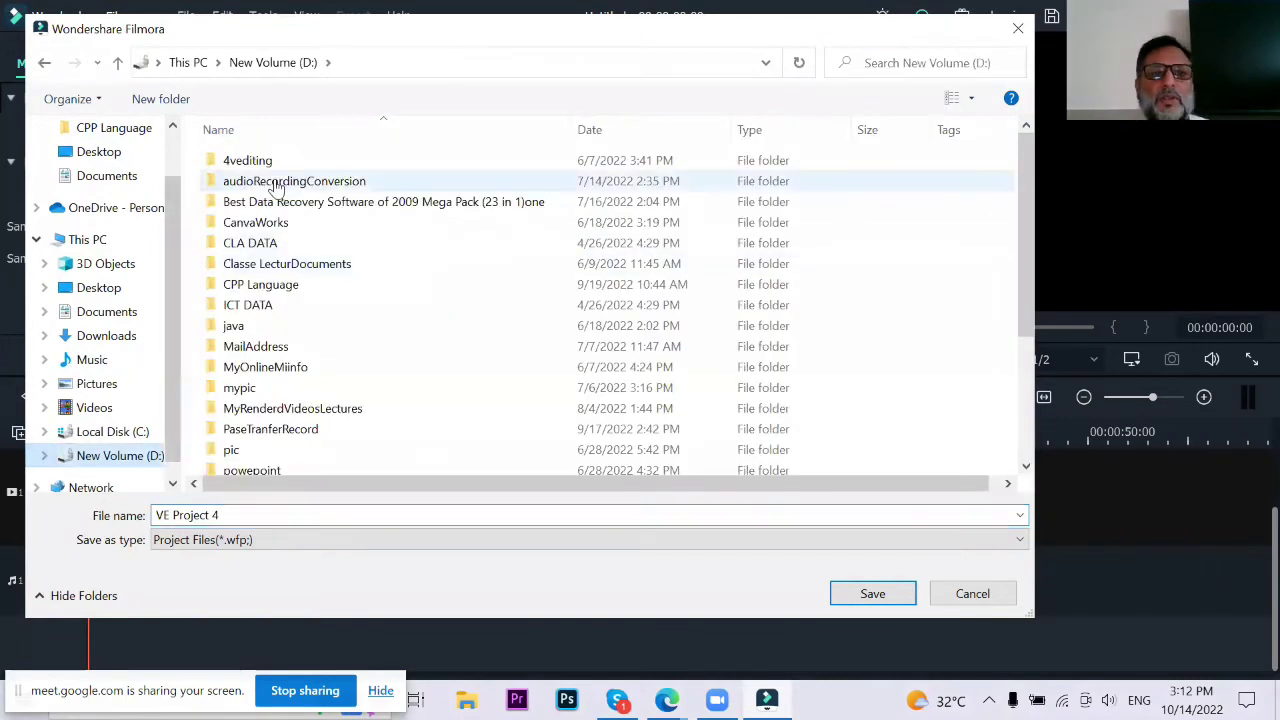
{"action": "left_click", "coordinate": [282, 186]}
{"action": "key", "text": "v"}
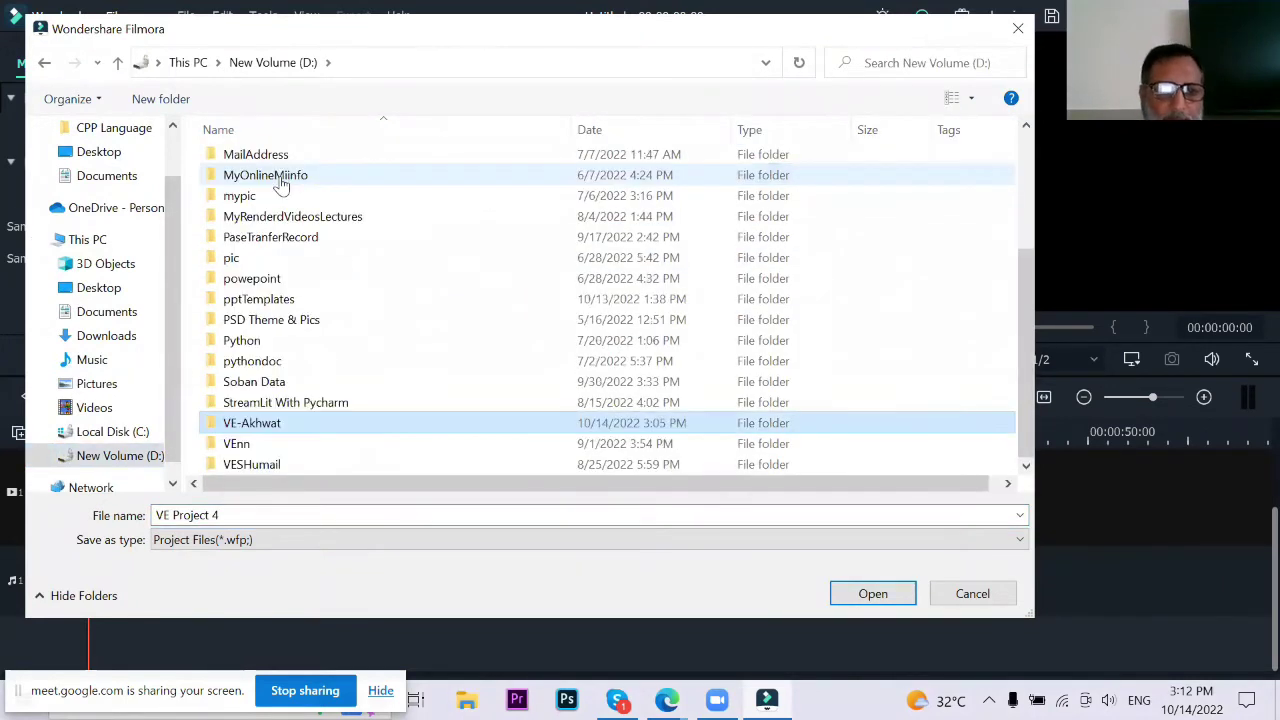
{"action": "double_click", "coordinate": [252, 424]}
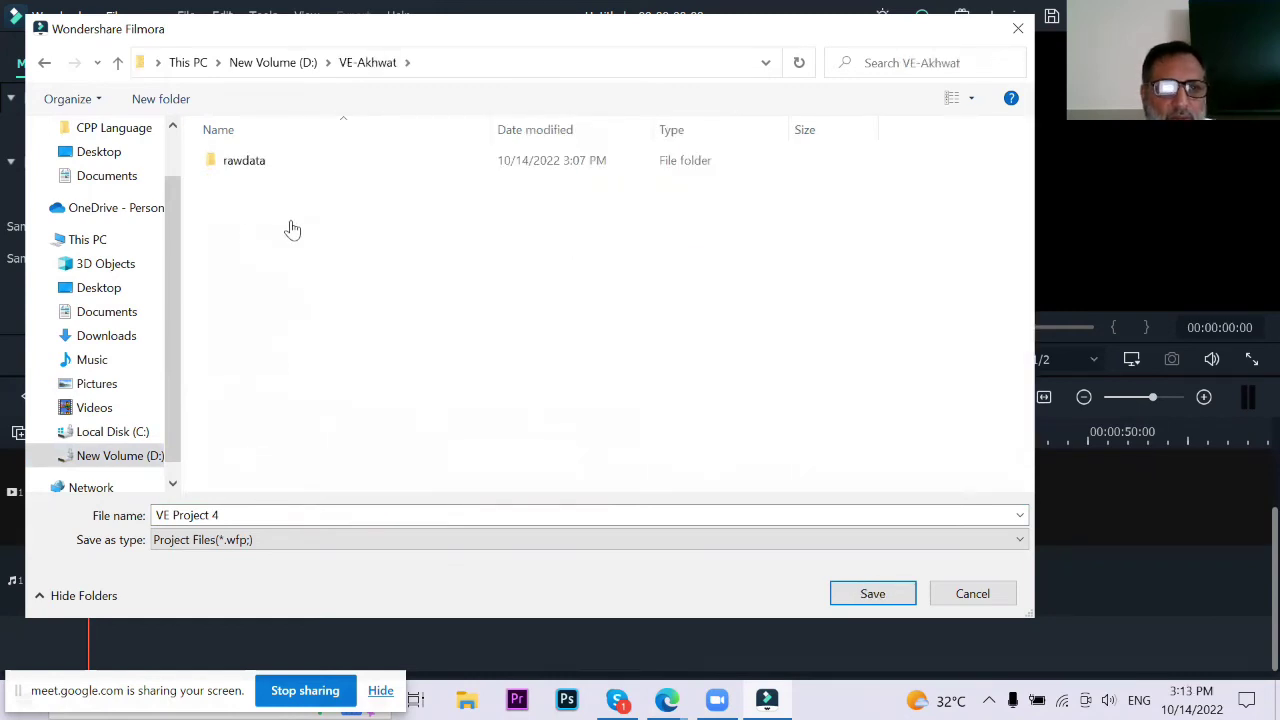
Step: Create a folder named myproject inside VE-Akhwat and open it as the save location
{"action": "right_click", "coordinate": [231, 208]}
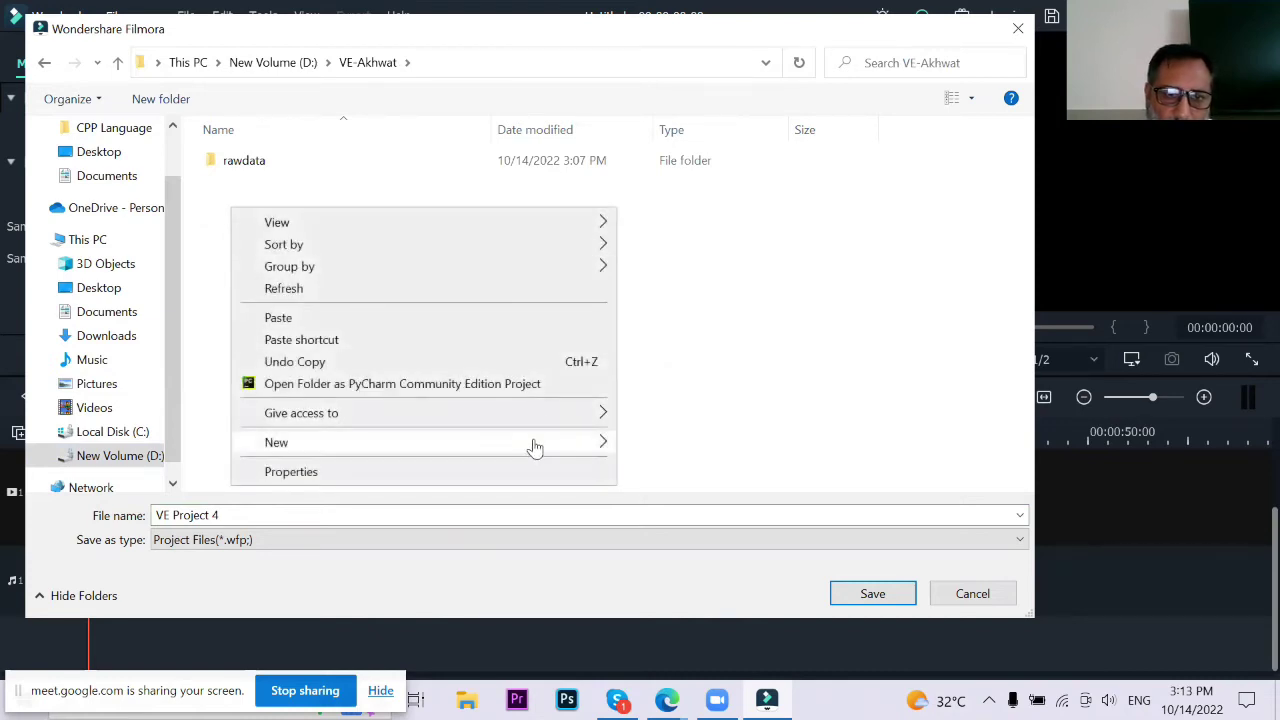
{"action": "mouse_move", "coordinate": [534, 449]}
{"action": "left_click", "coordinate": [677, 446]}
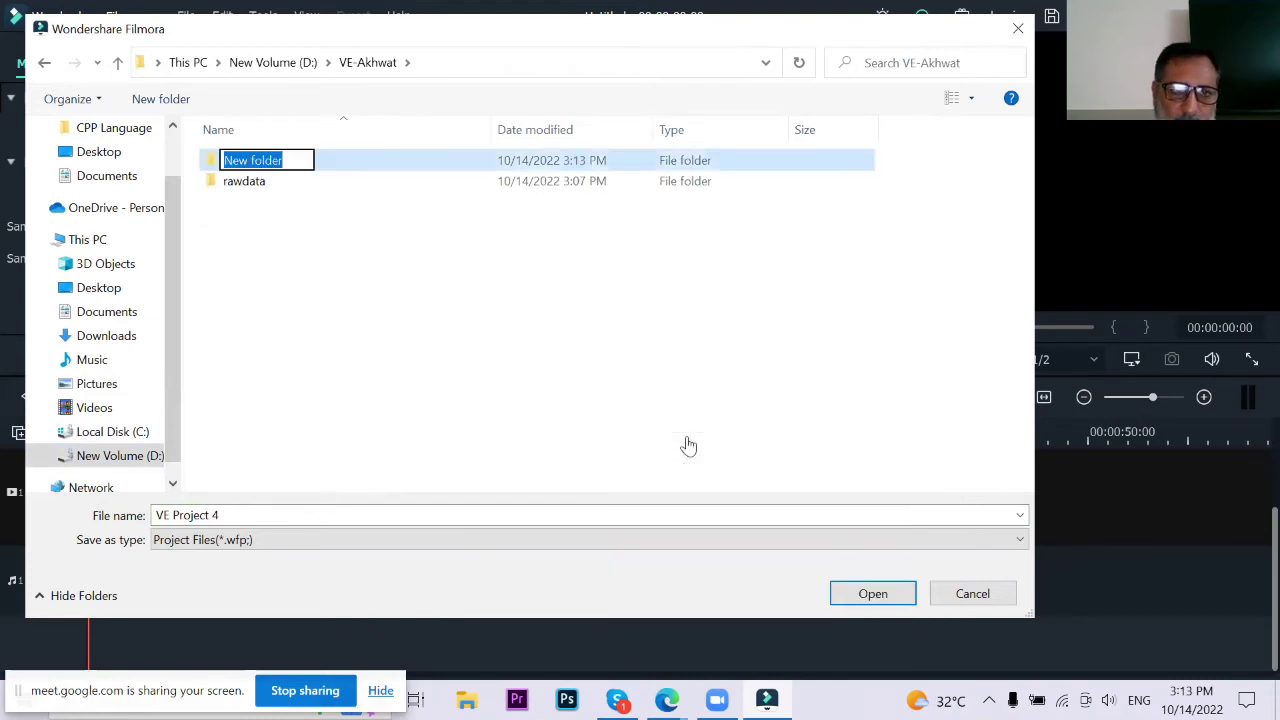
{"action": "type", "text": "myproject"}
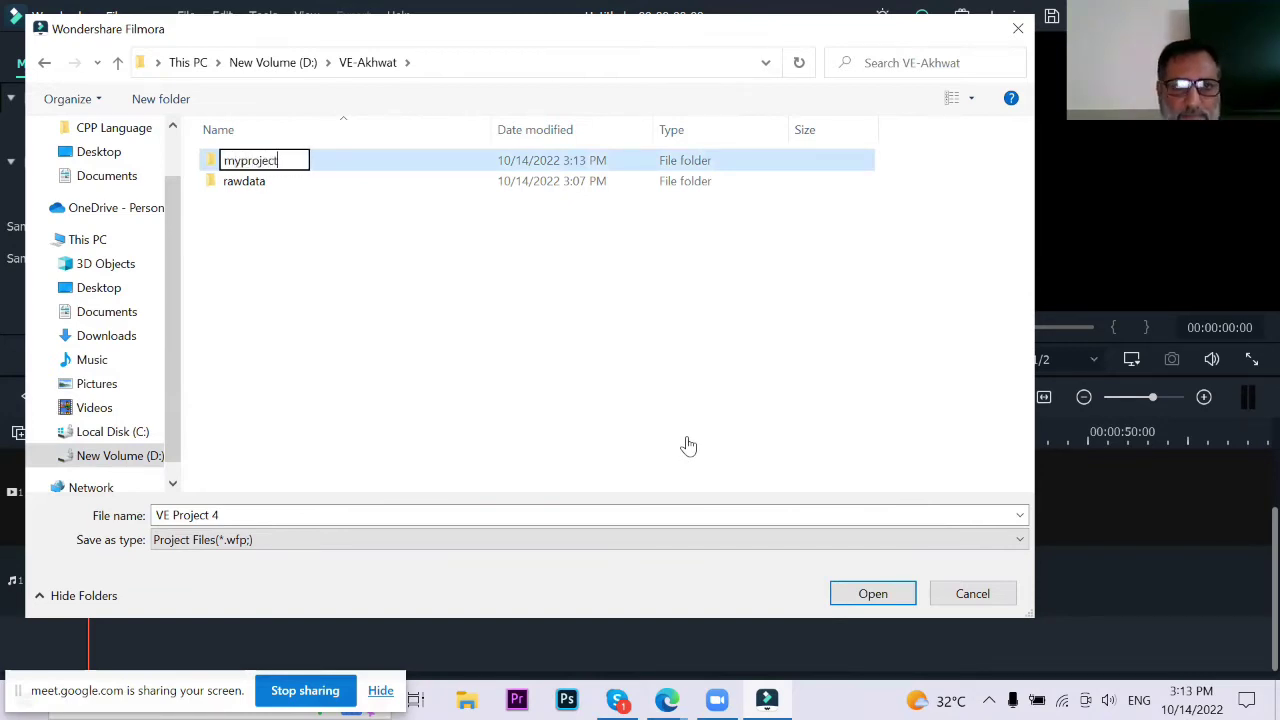
{"action": "key", "text": "Return"}
{"action": "key", "text": "Return"}
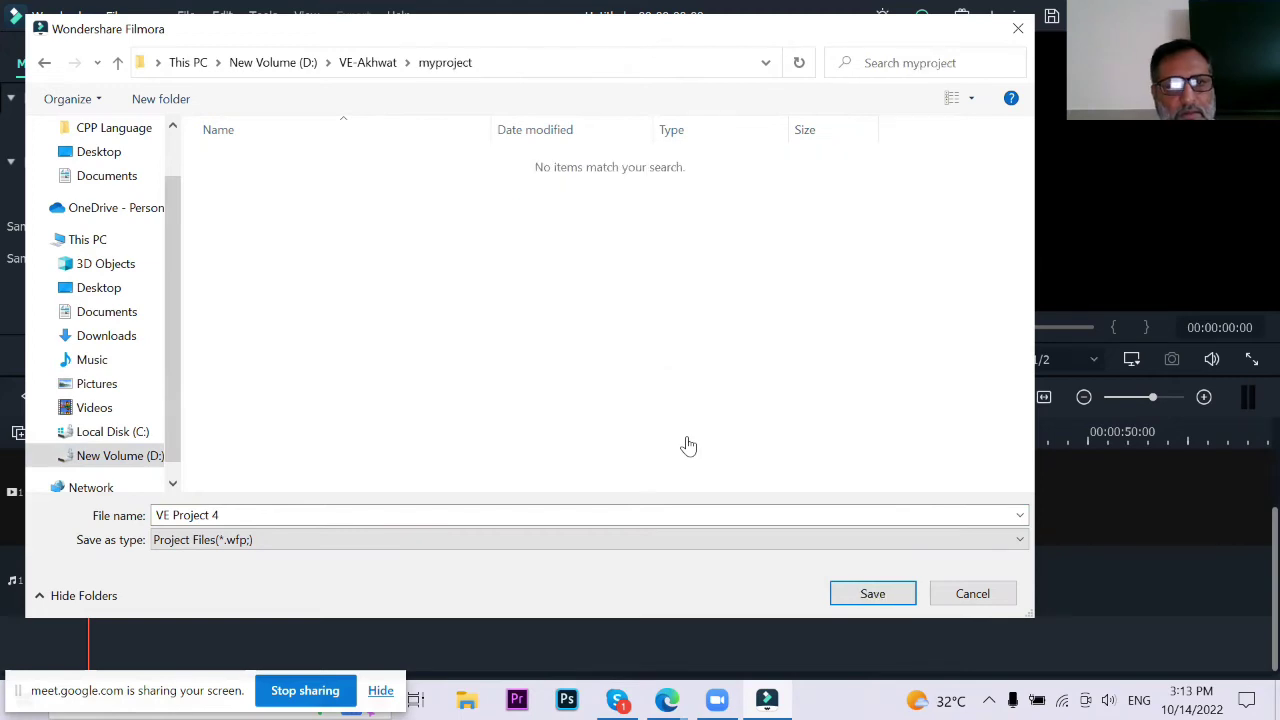
Step: Name the project file myv1 and save it in the myproject folder
{"action": "left_click", "coordinate": [265, 513]}
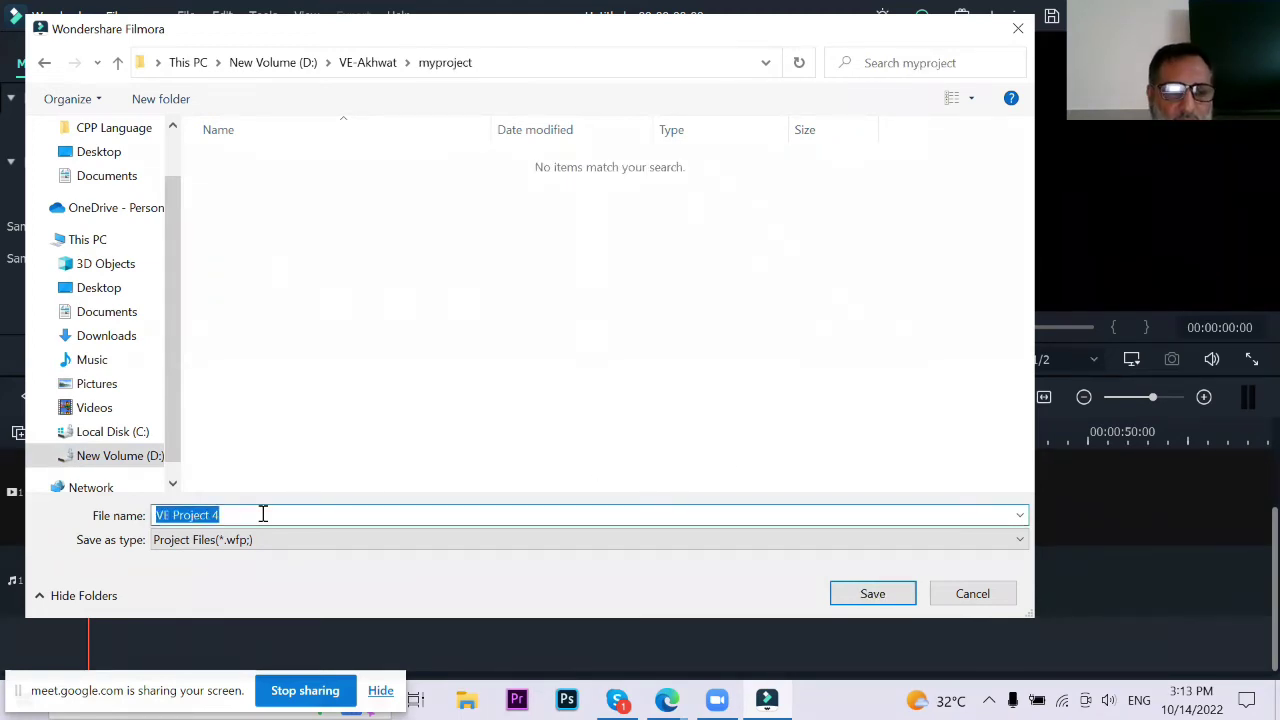
{"action": "type", "text": "m"}
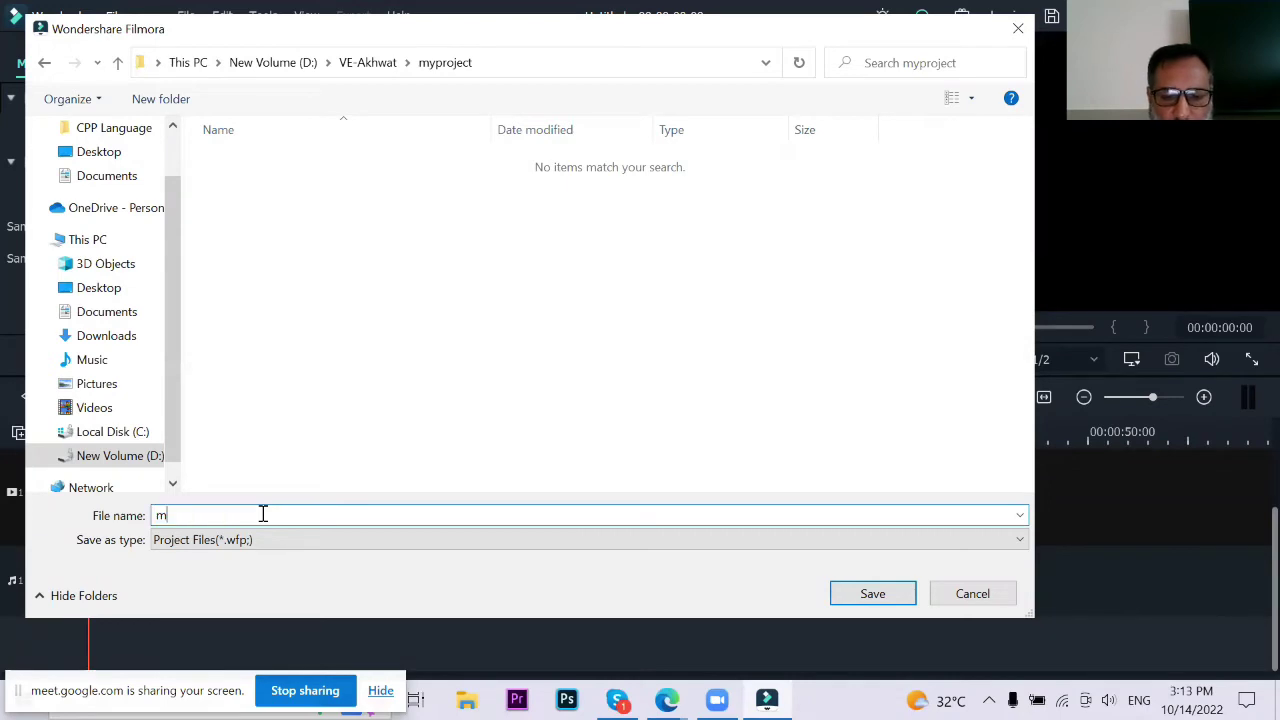
{"action": "type", "text": "y"}
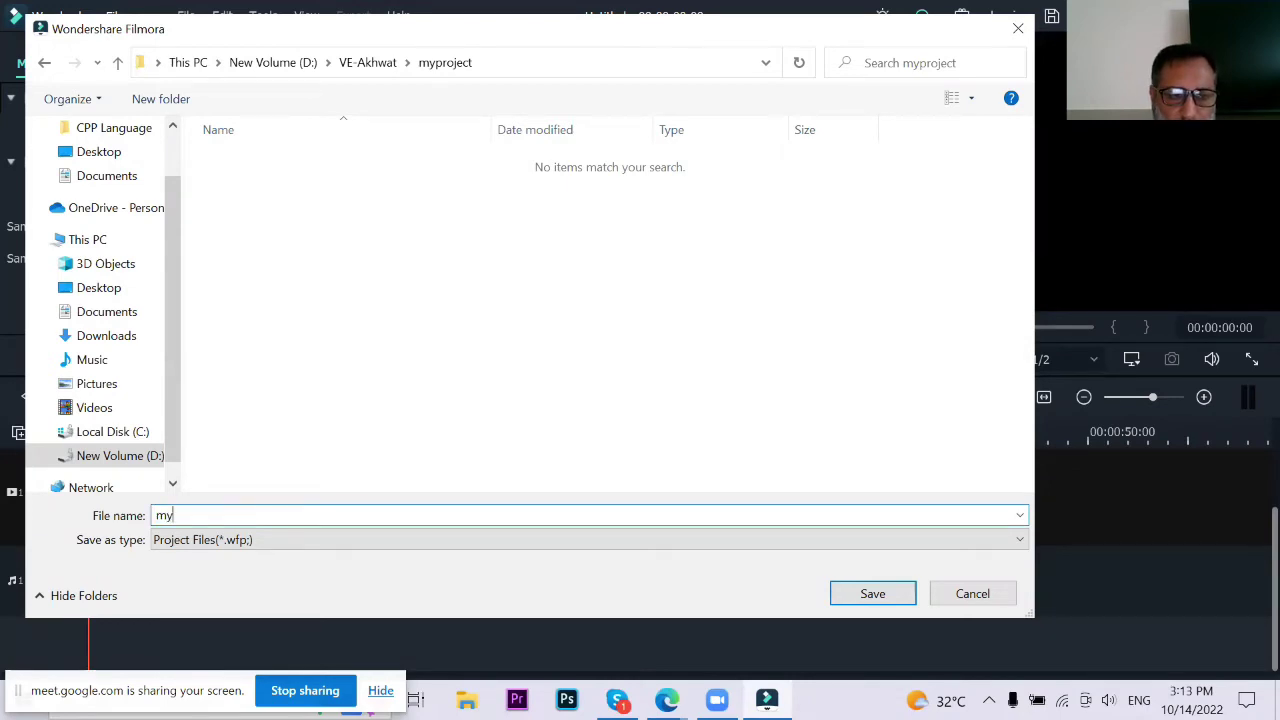
{"action": "type", "text": "v1"}
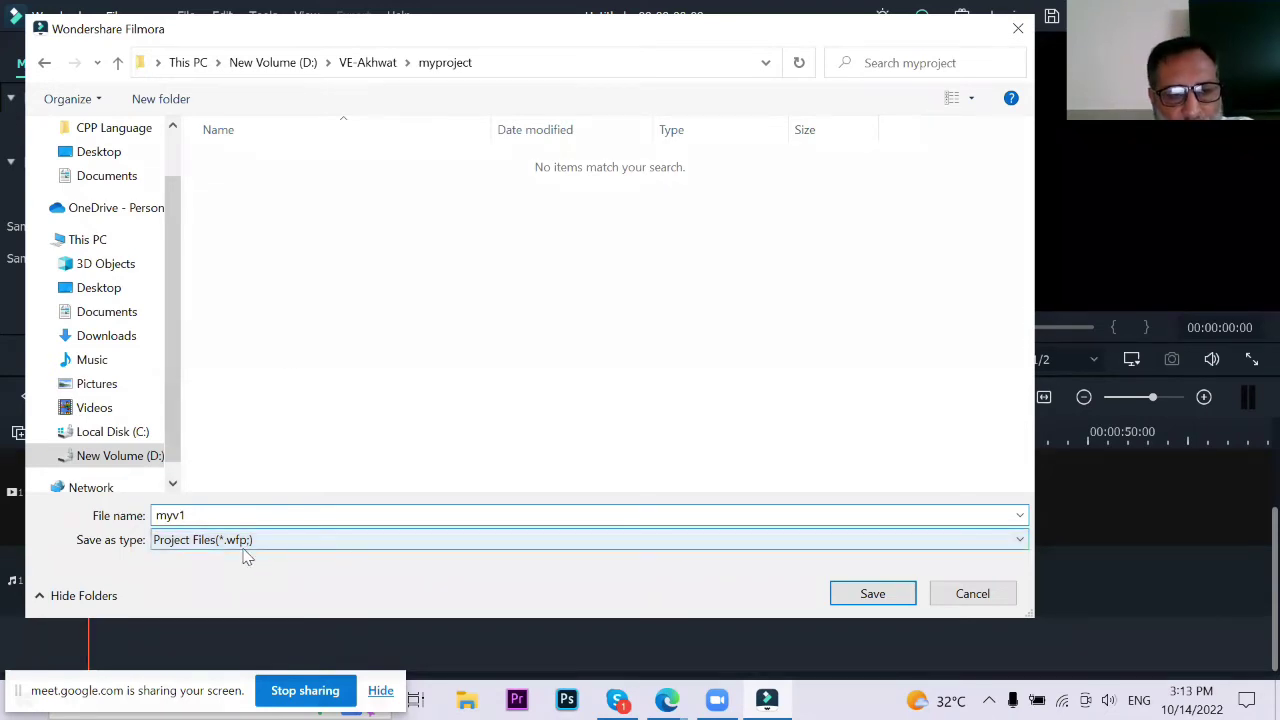
{"action": "left_click", "coordinate": [889, 603]}
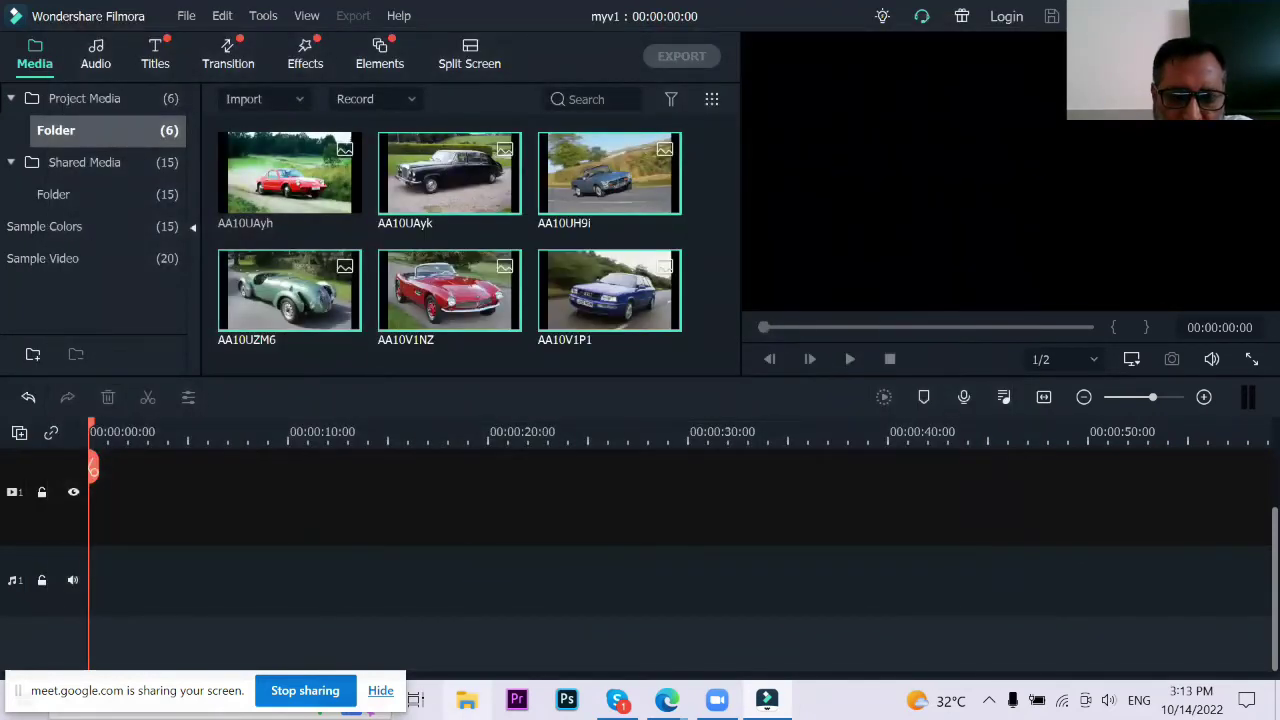
Step: Switch to File Explorer and examine the VE-Akhwat folder on New Volume (D:), including its rawdata subfolder
{"action": "key", "text": "super+e"}
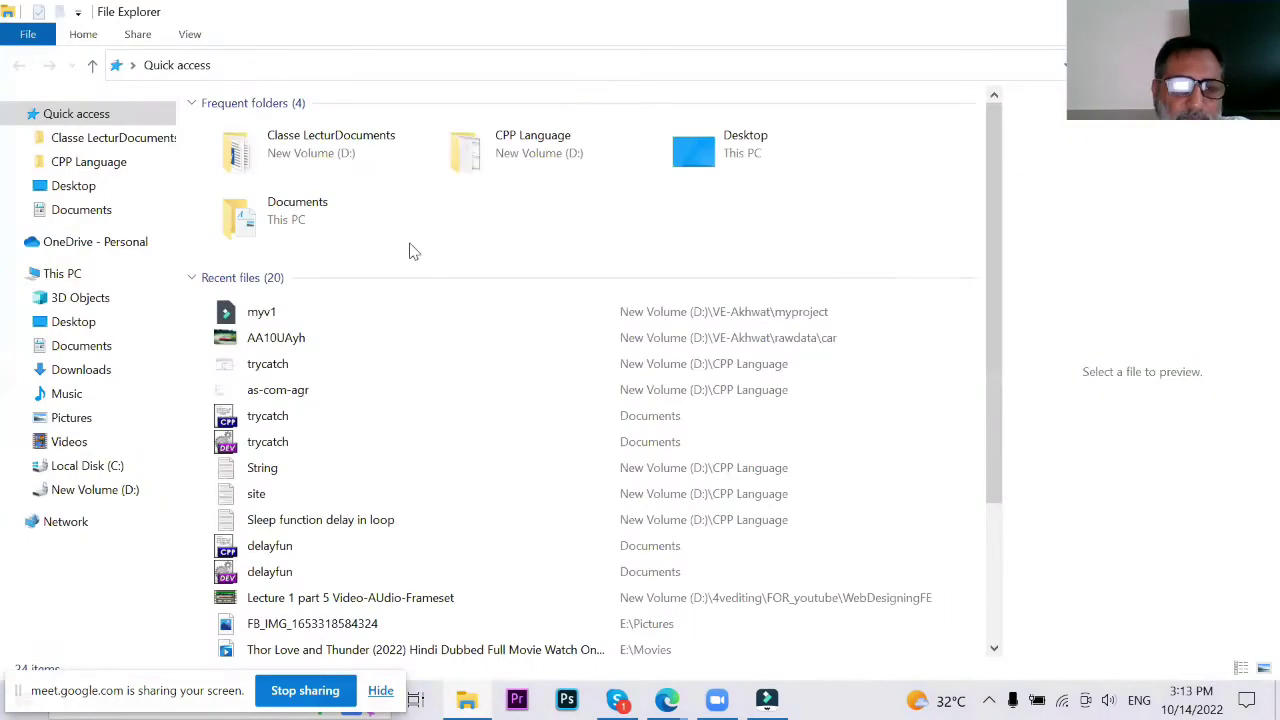
{"action": "left_click", "coordinate": [127, 490]}
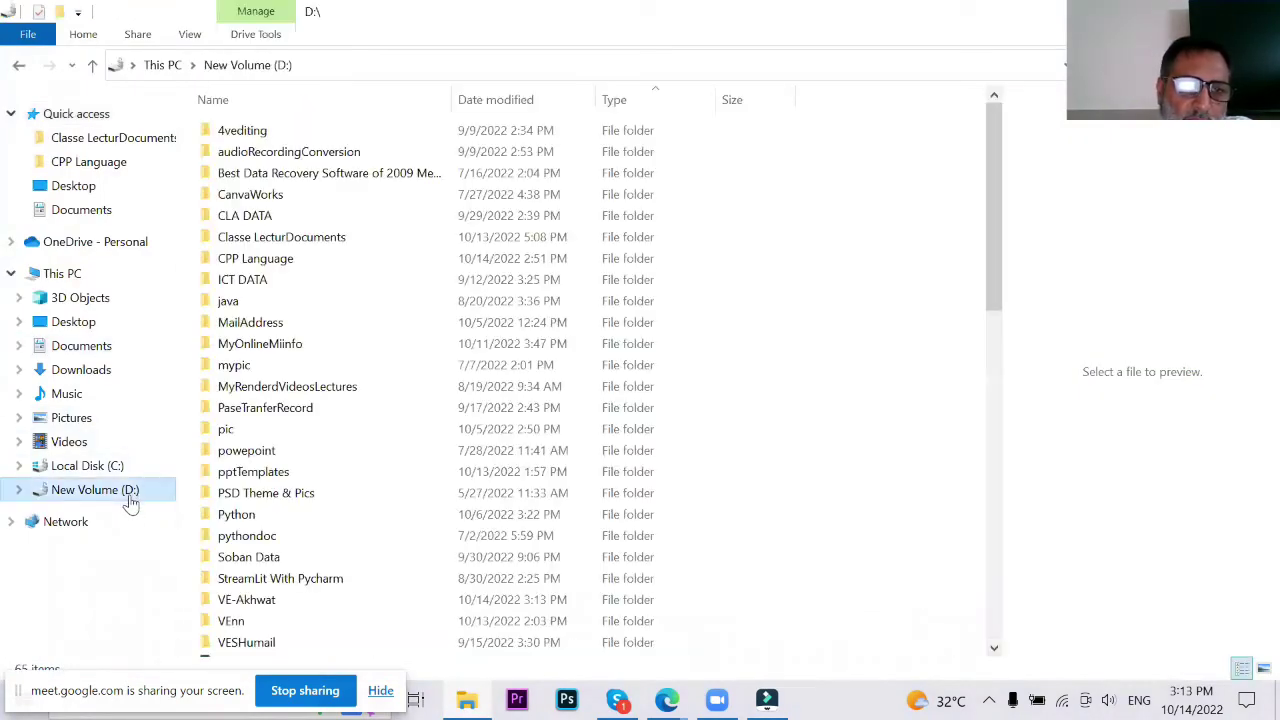
{"action": "scroll", "coordinate": [329, 197], "scroll_direction": "down", "scroll_amount": 7}
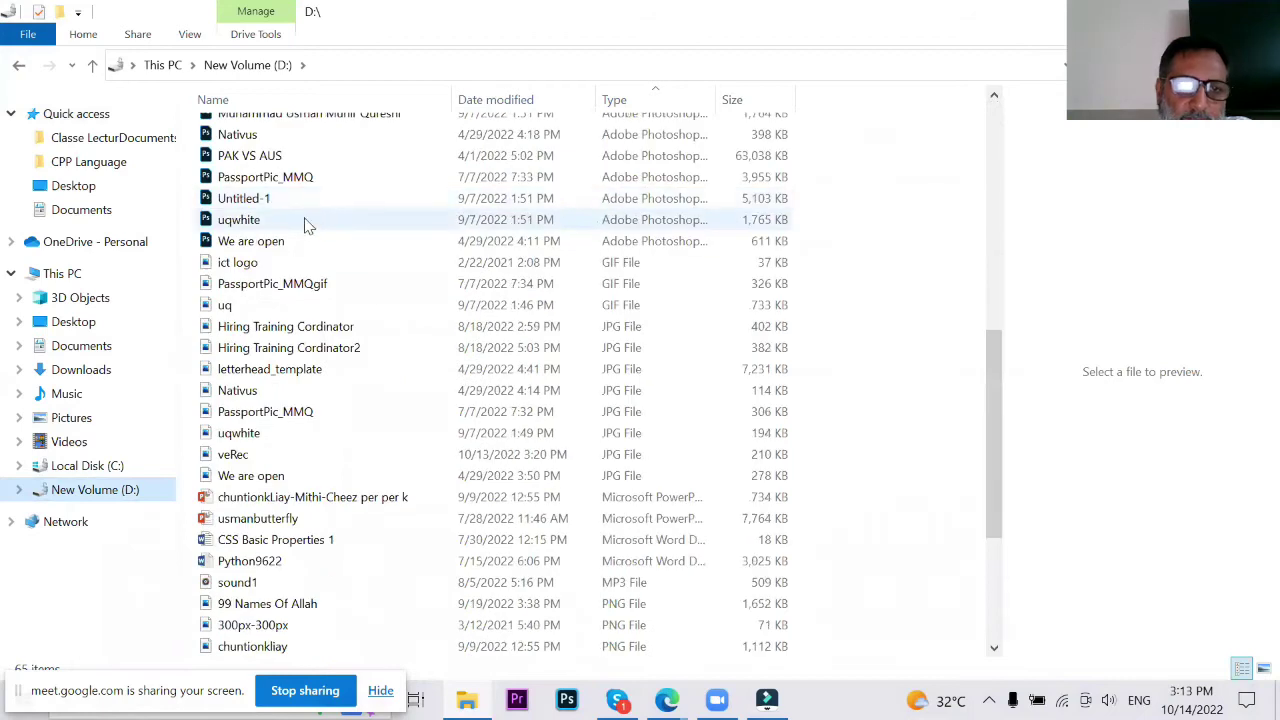
{"action": "scroll", "coordinate": [307, 224], "scroll_direction": "up", "scroll_amount": 2}
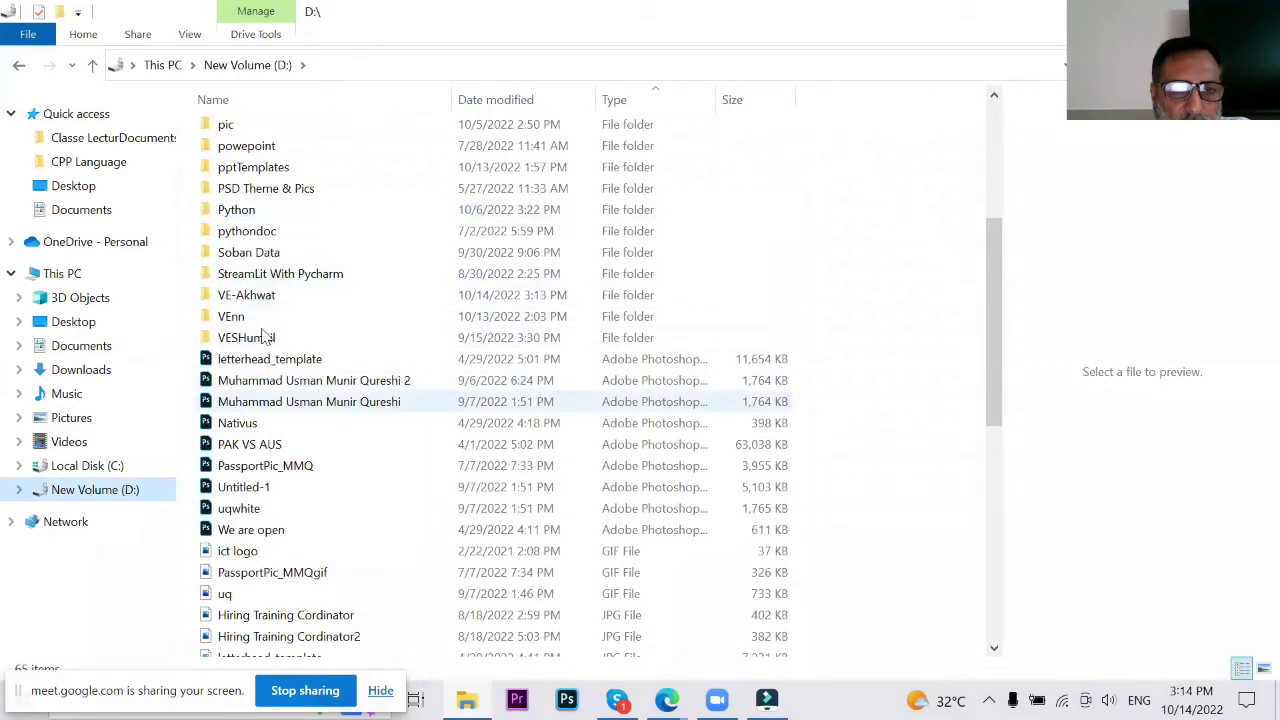
{"action": "double_click", "coordinate": [260, 298]}
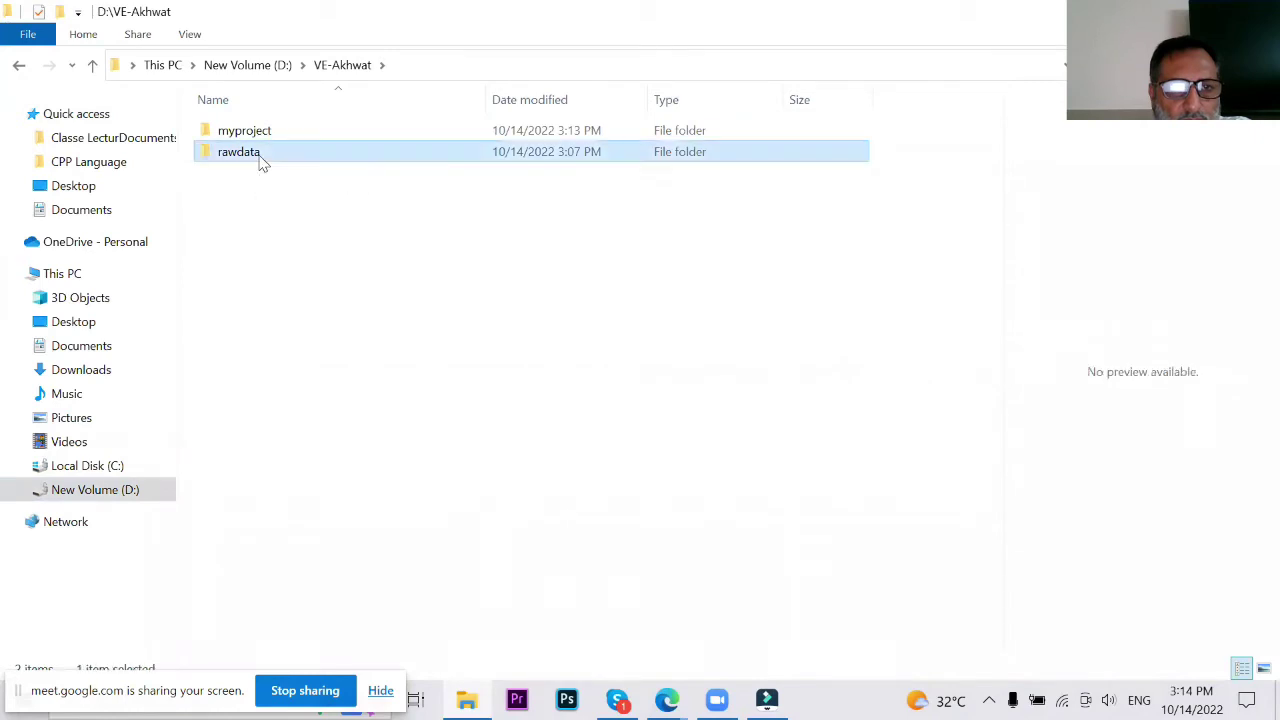
{"action": "double_click", "coordinate": [259, 160]}
{"action": "left_click", "coordinate": [19, 67]}
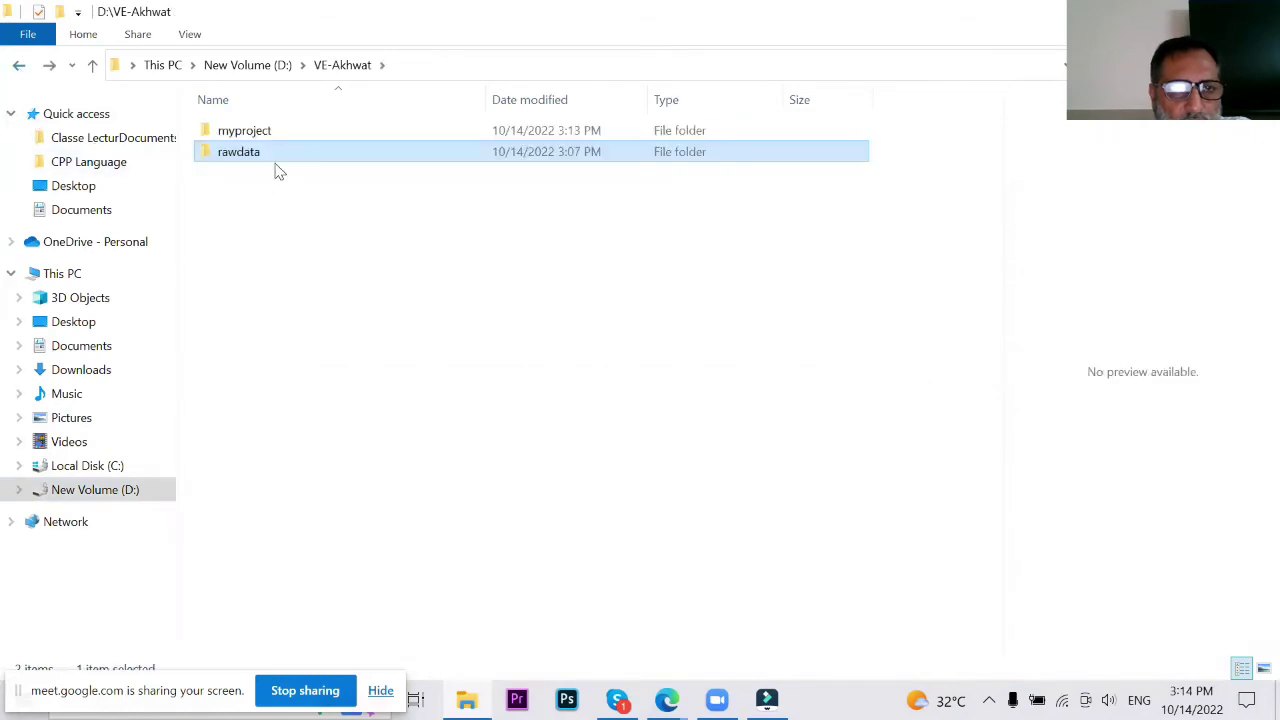
Step: Open the myproject folder, examine the myv1 project file and myv1.fsthumb, and return to the VE-Akhwat folder
{"action": "double_click", "coordinate": [277, 133]}
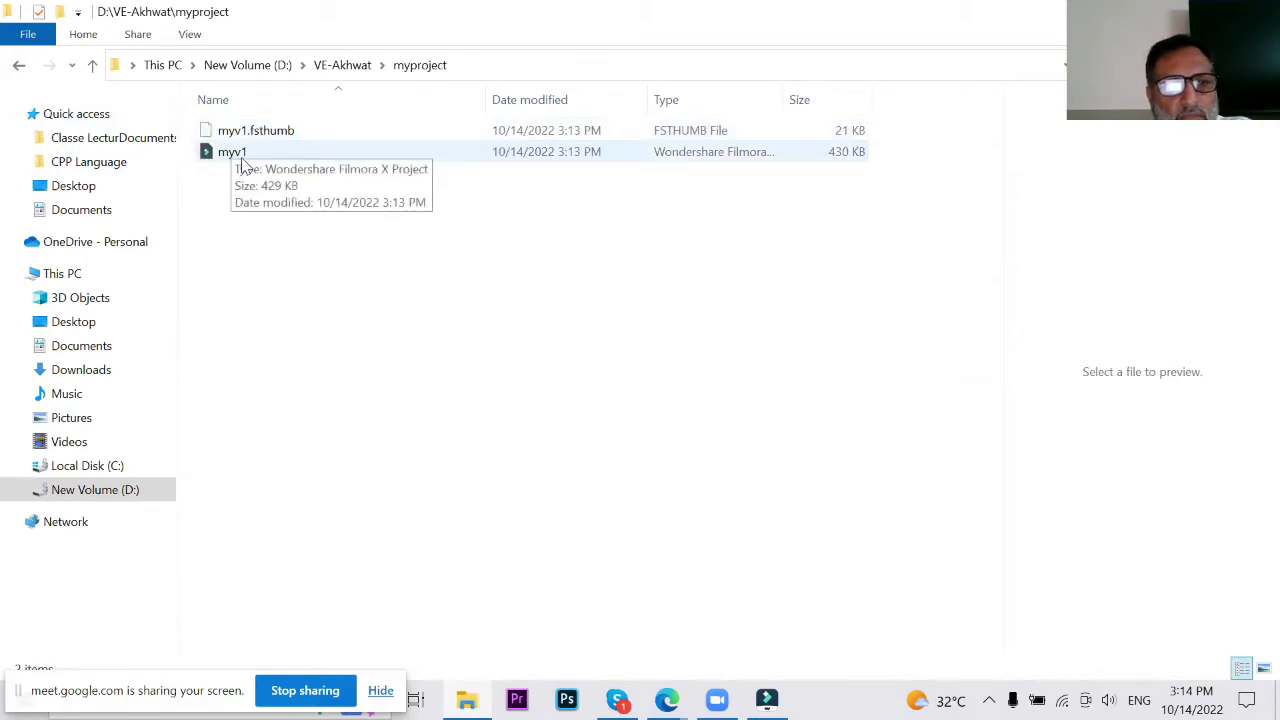
{"action": "left_click", "coordinate": [240, 152]}
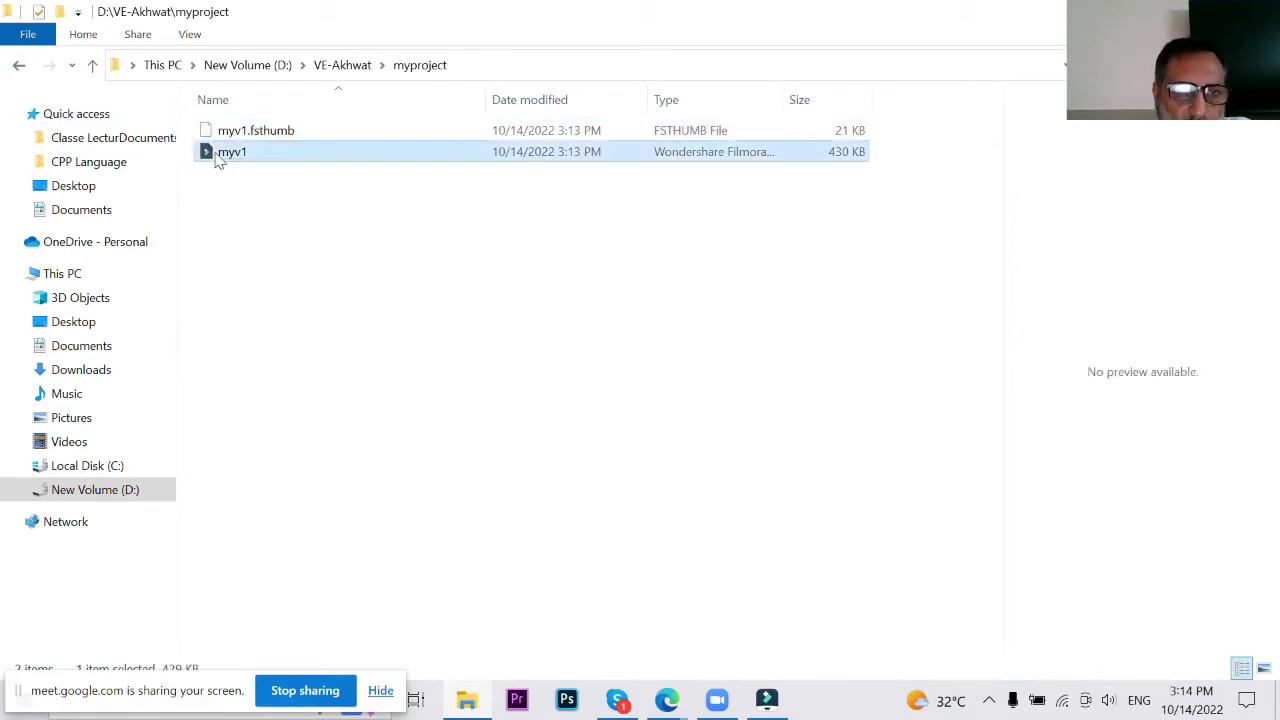
{"action": "left_click", "coordinate": [280, 132]}
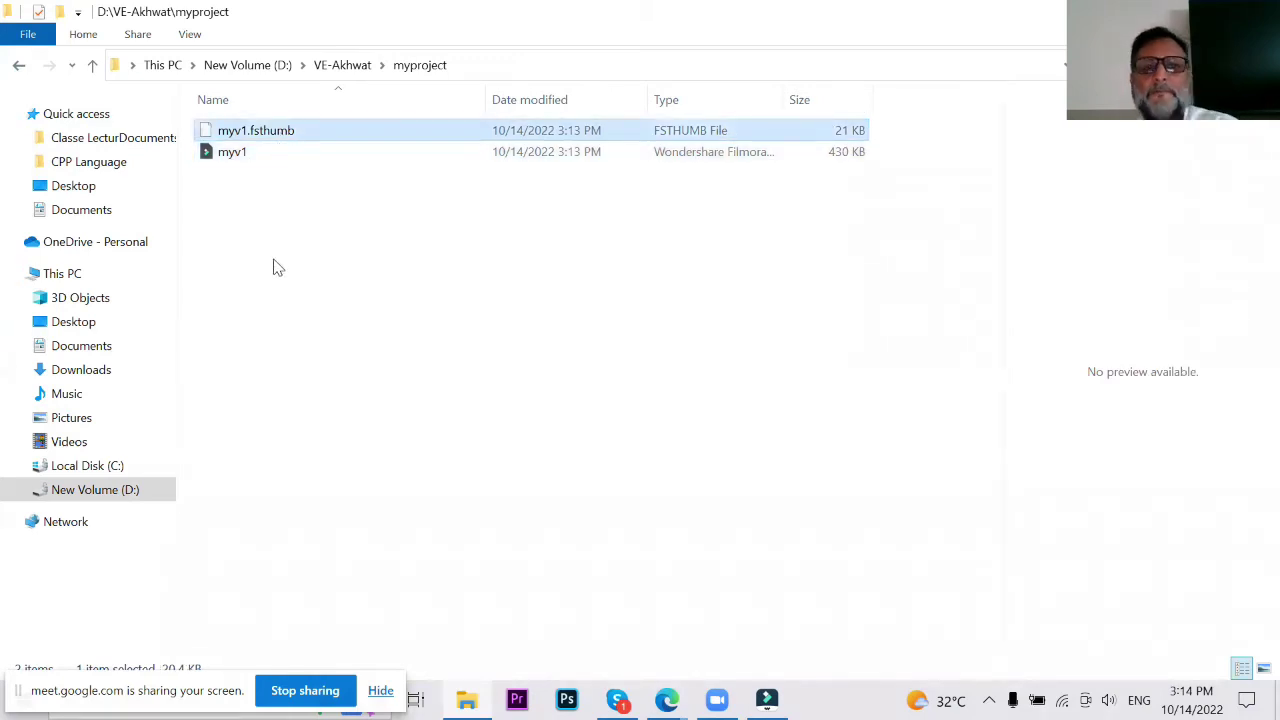
{"action": "left_click", "coordinate": [220, 155]}
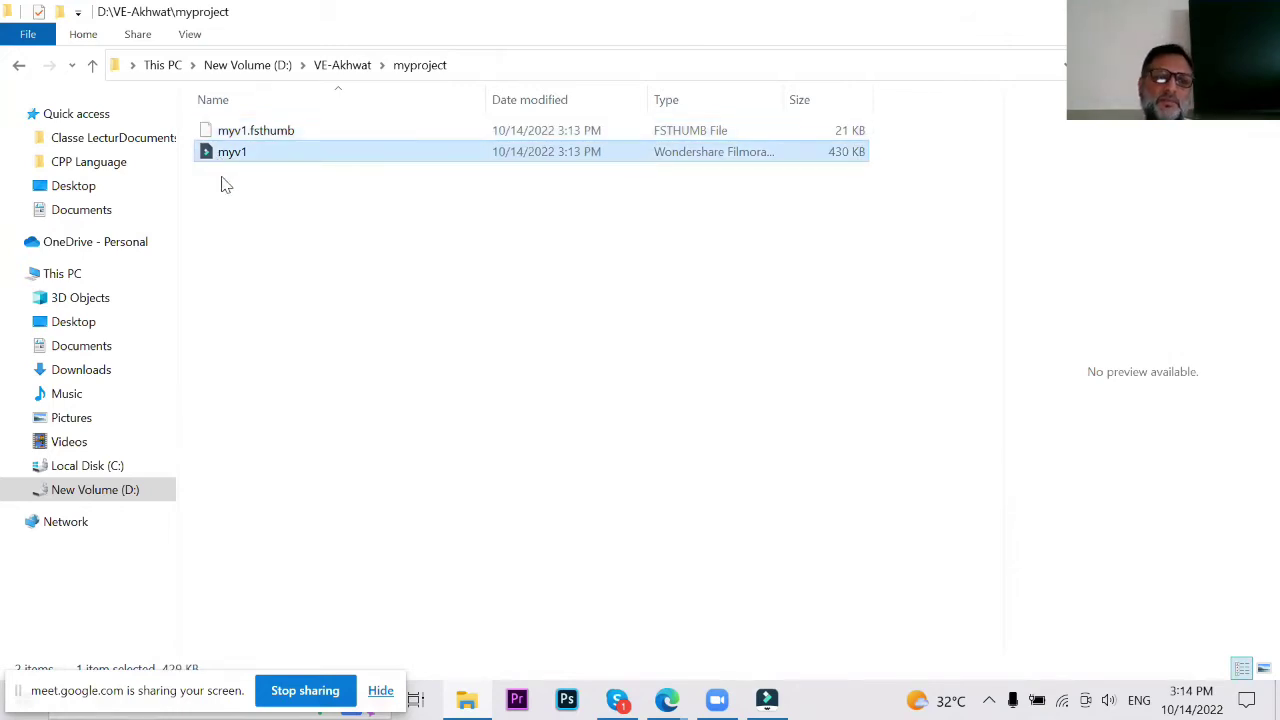
{"action": "left_click", "coordinate": [19, 66]}
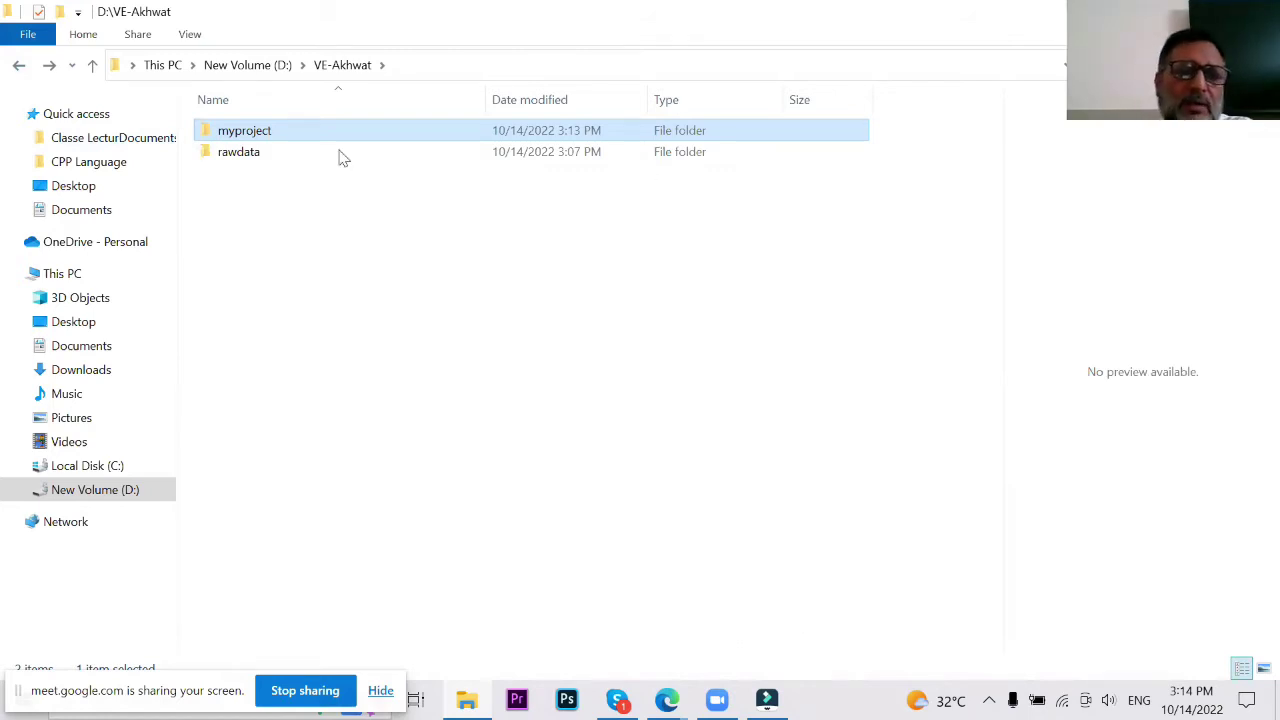
Step: Switch to Filmora and compare the car photos in Project Media with the items in Shared Media
{"action": "key", "text": "alt+Tab"}
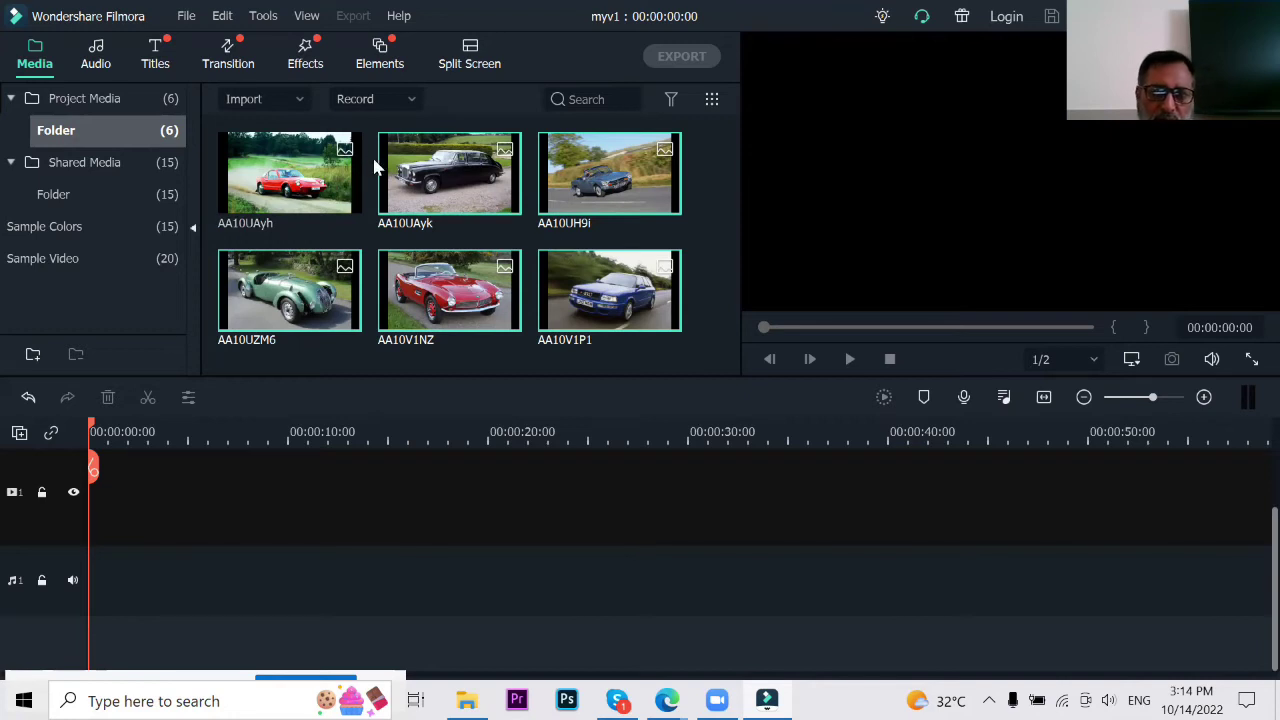
{"action": "left_click", "coordinate": [262, 175]}
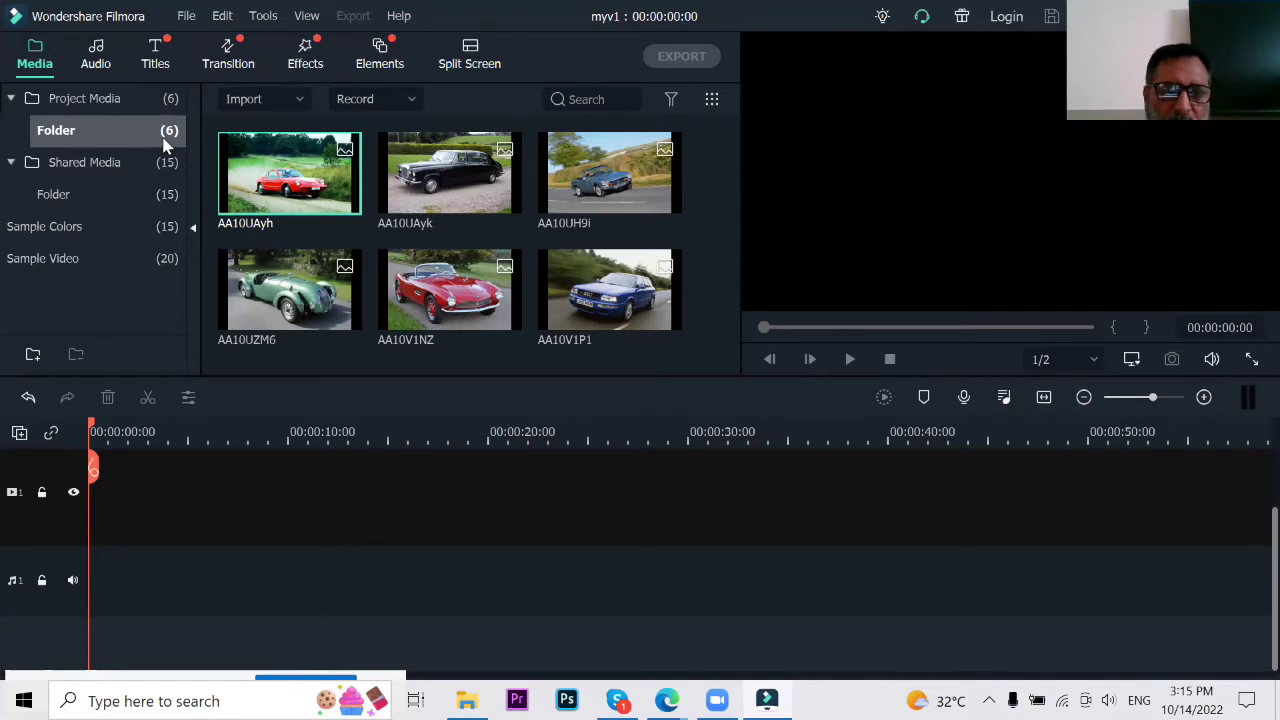
{"action": "left_click", "coordinate": [463, 183]}
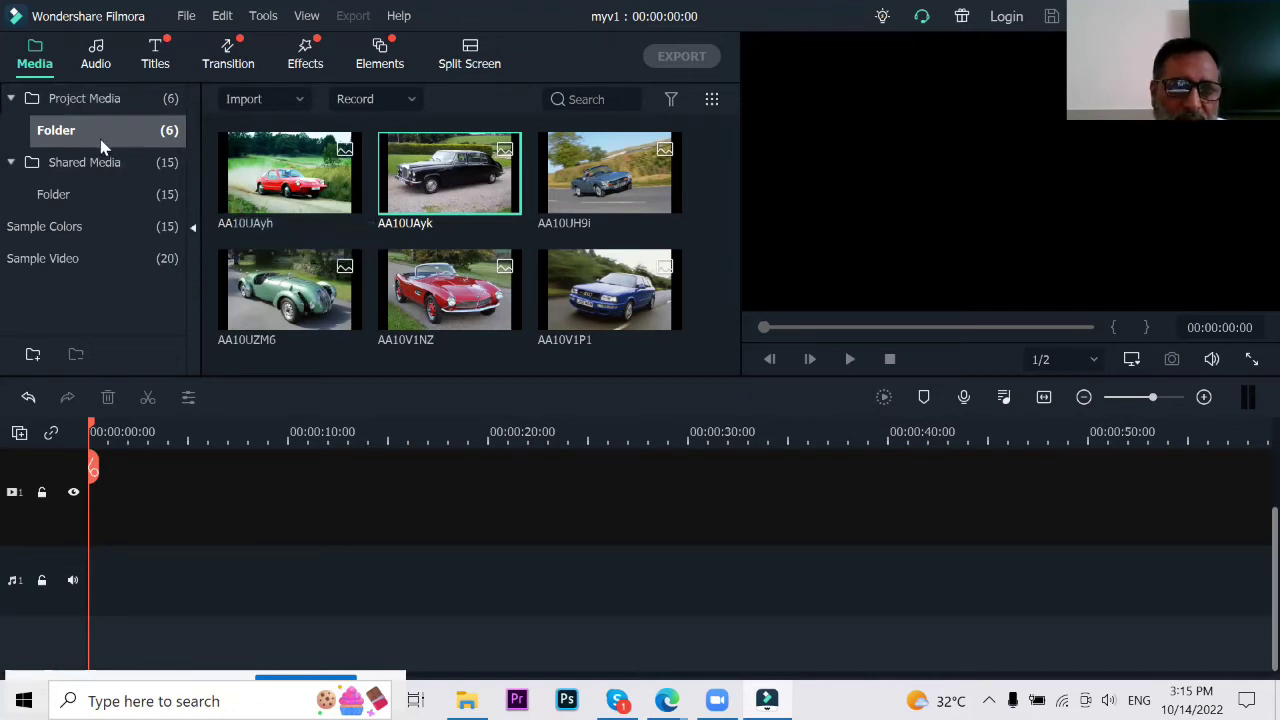
{"action": "left_click", "coordinate": [13, 165]}
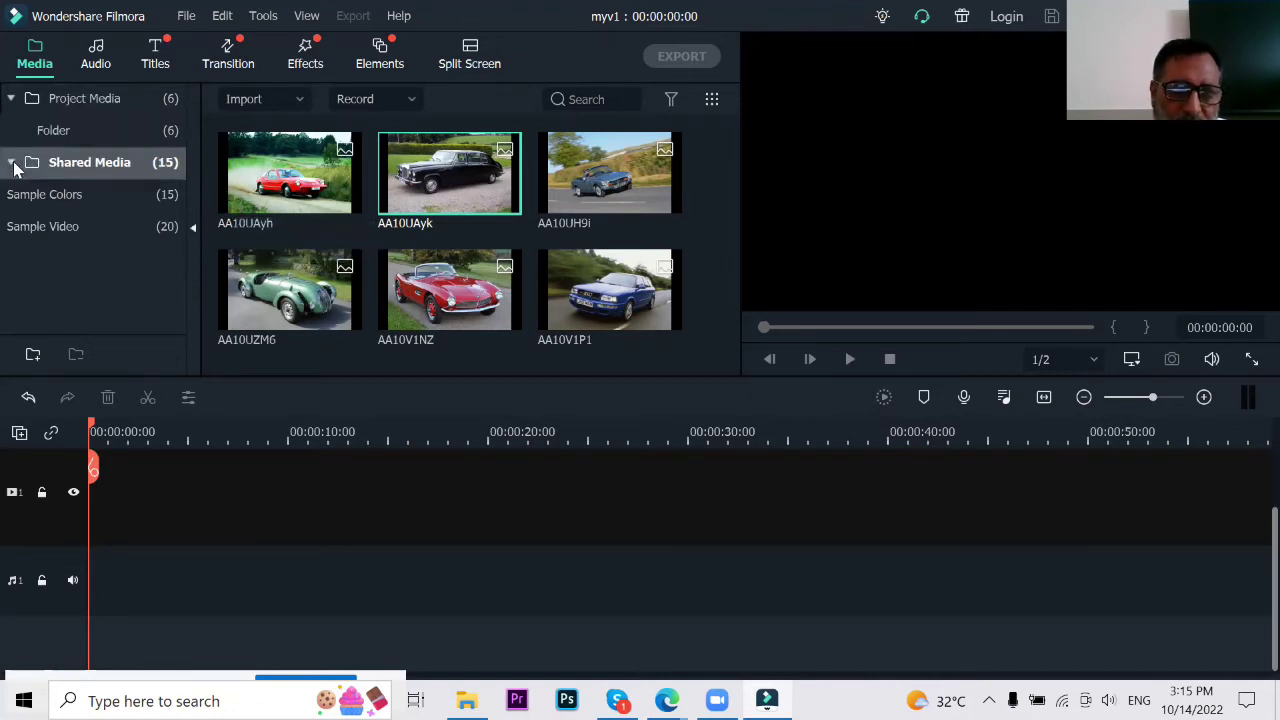
{"action": "left_click", "coordinate": [75, 121]}
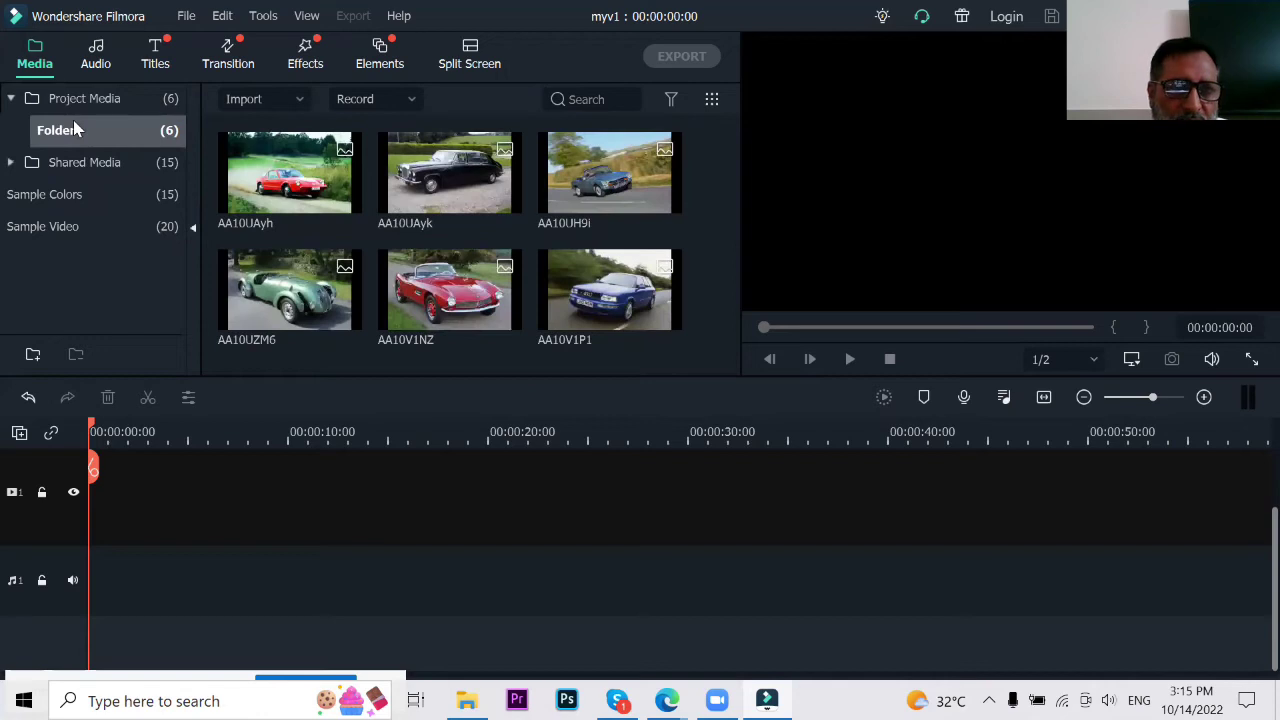
{"action": "left_click", "coordinate": [64, 165]}
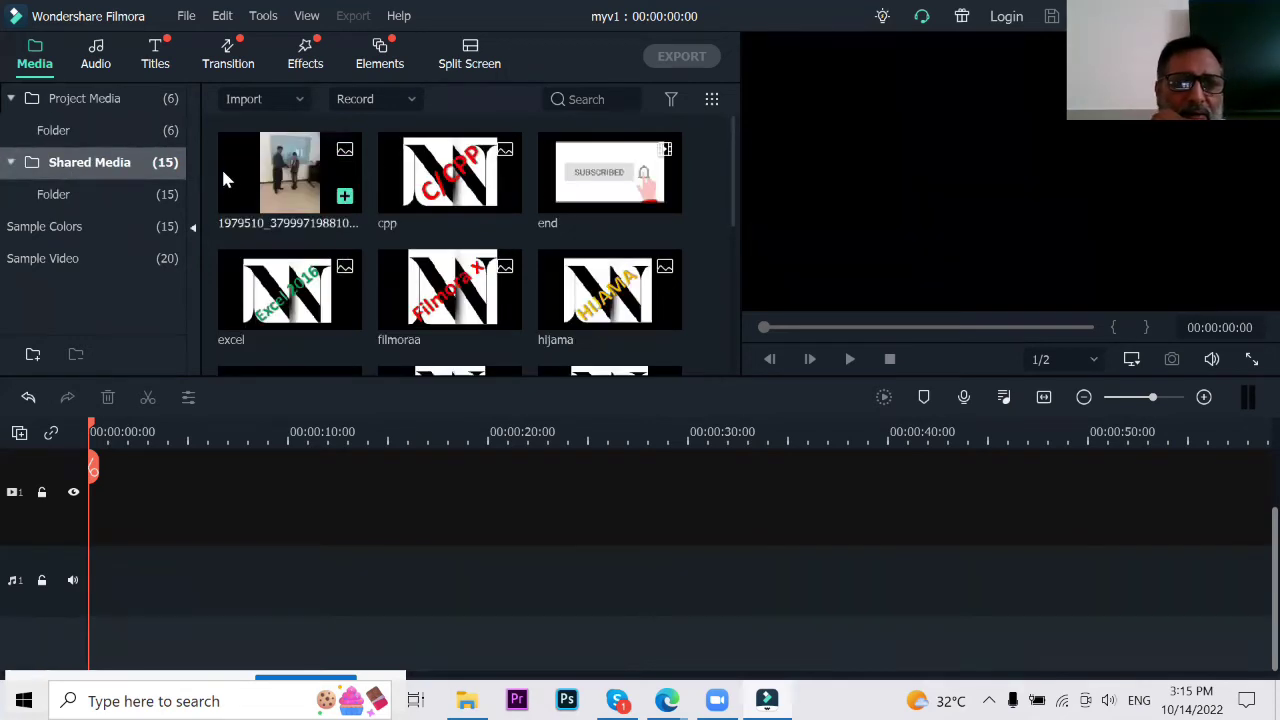
{"action": "left_click", "coordinate": [57, 98]}
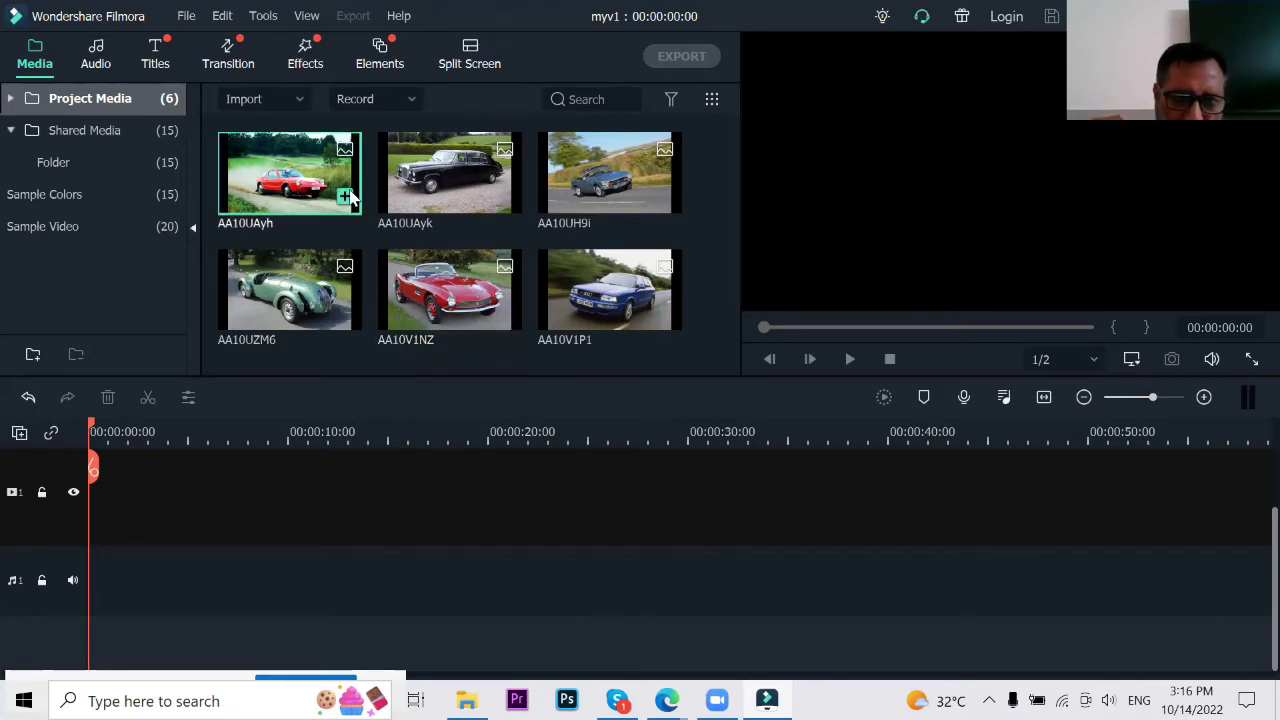
{"action": "left_click", "coordinate": [465, 190]}
{"action": "left_click", "coordinate": [310, 290]}
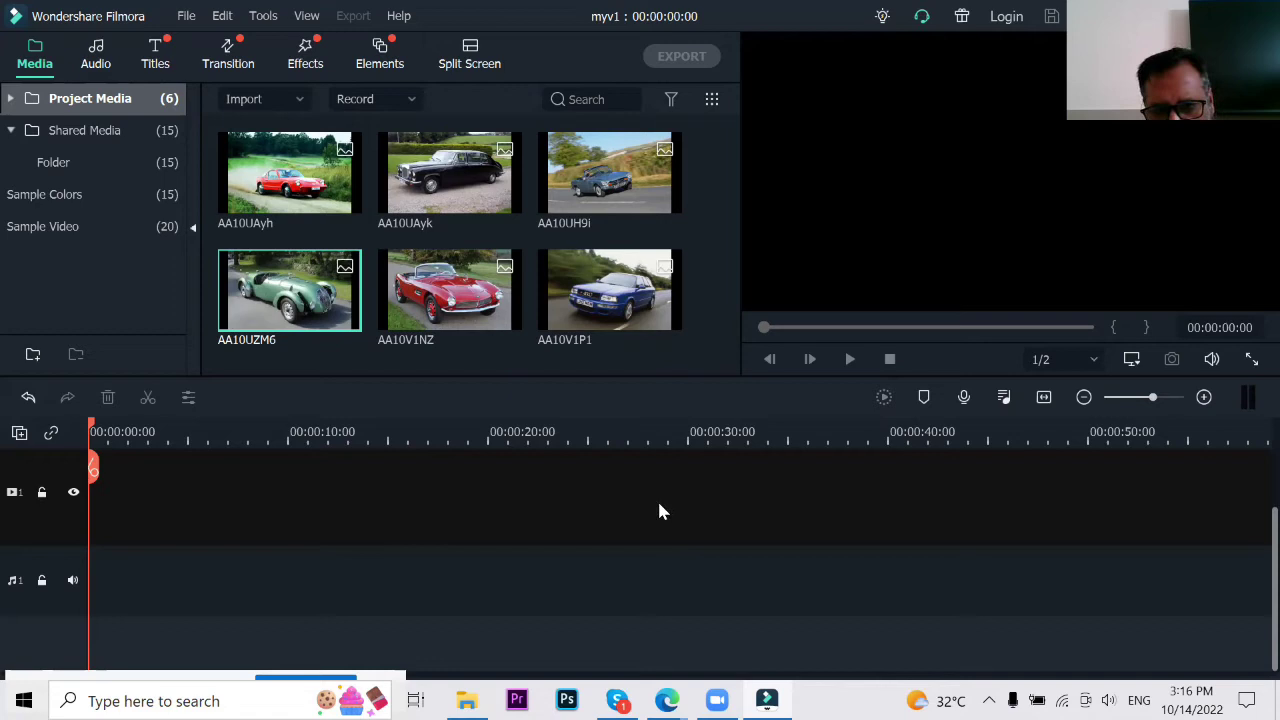
Step: Move the timeline playhead to just past 40 seconds and back to about 13 seconds
{"action": "left_click", "coordinate": [896, 440]}
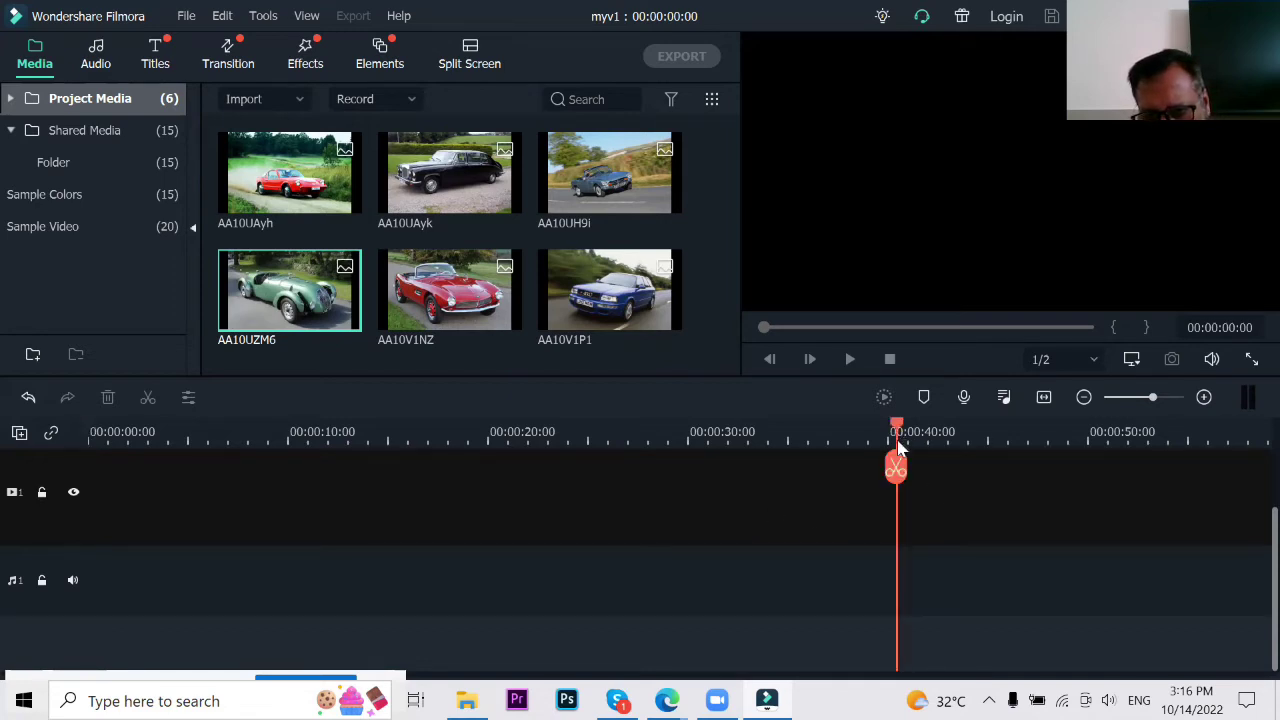
{"action": "left_click", "coordinate": [916, 430]}
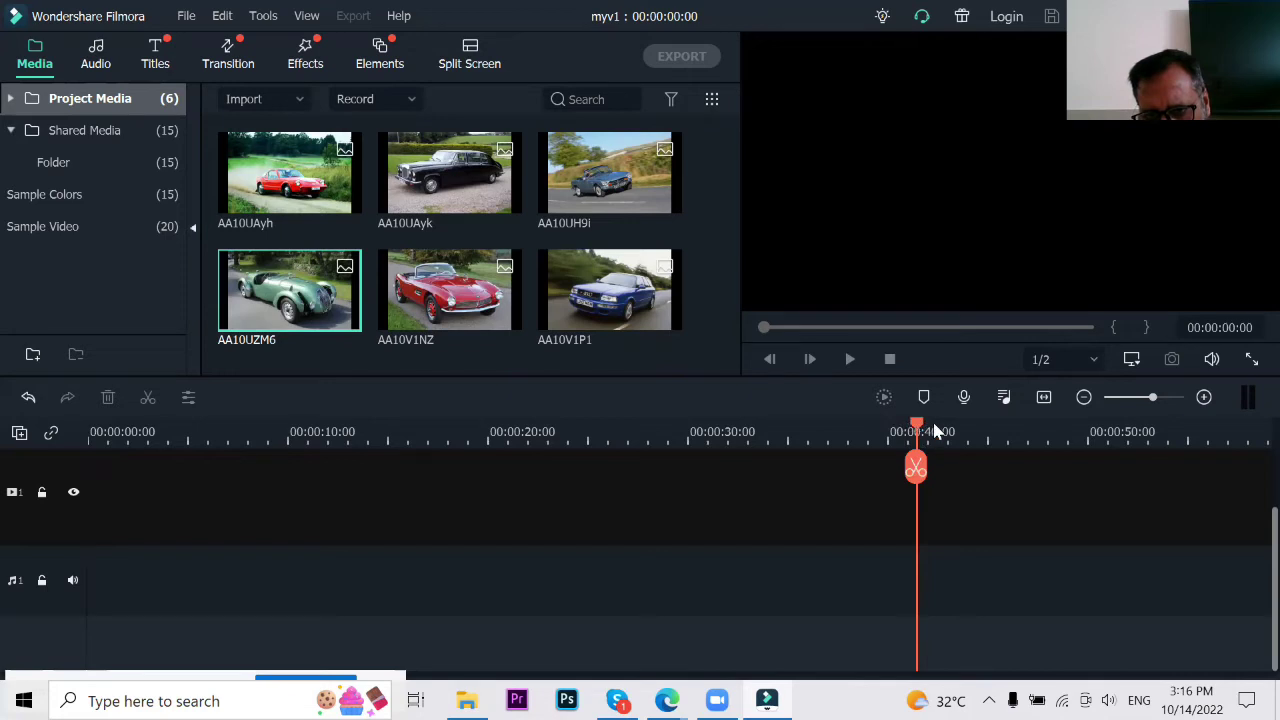
{"action": "left_click", "coordinate": [935, 430]}
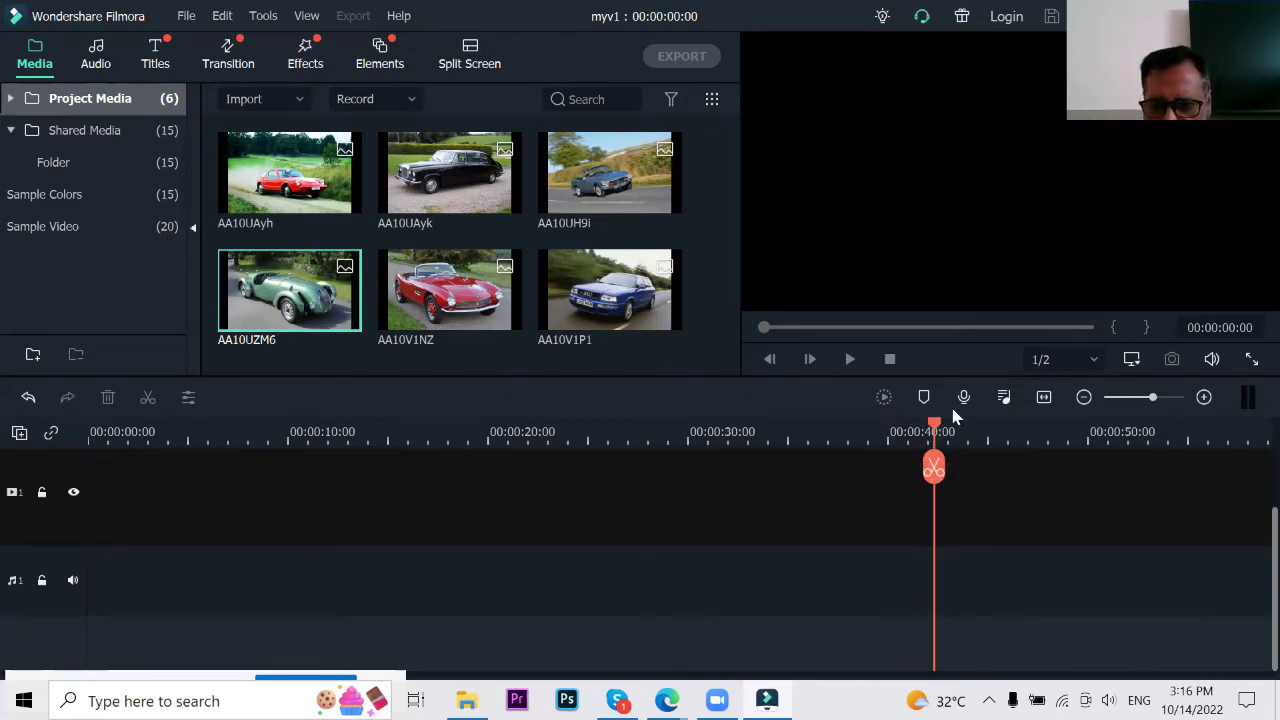
{"action": "left_click_drag", "start_coordinate": [890, 437], "coordinate": [290, 470]}
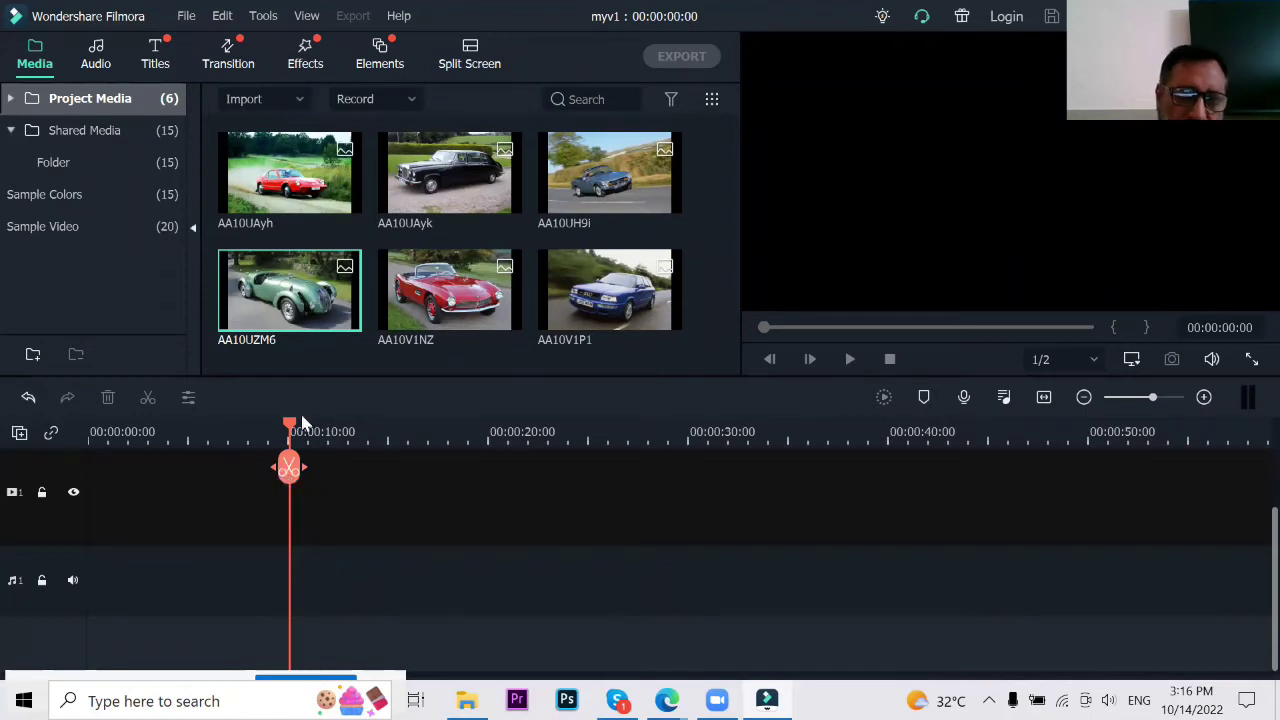
{"action": "left_click_drag", "start_coordinate": [289, 425], "coordinate": [342, 440]}
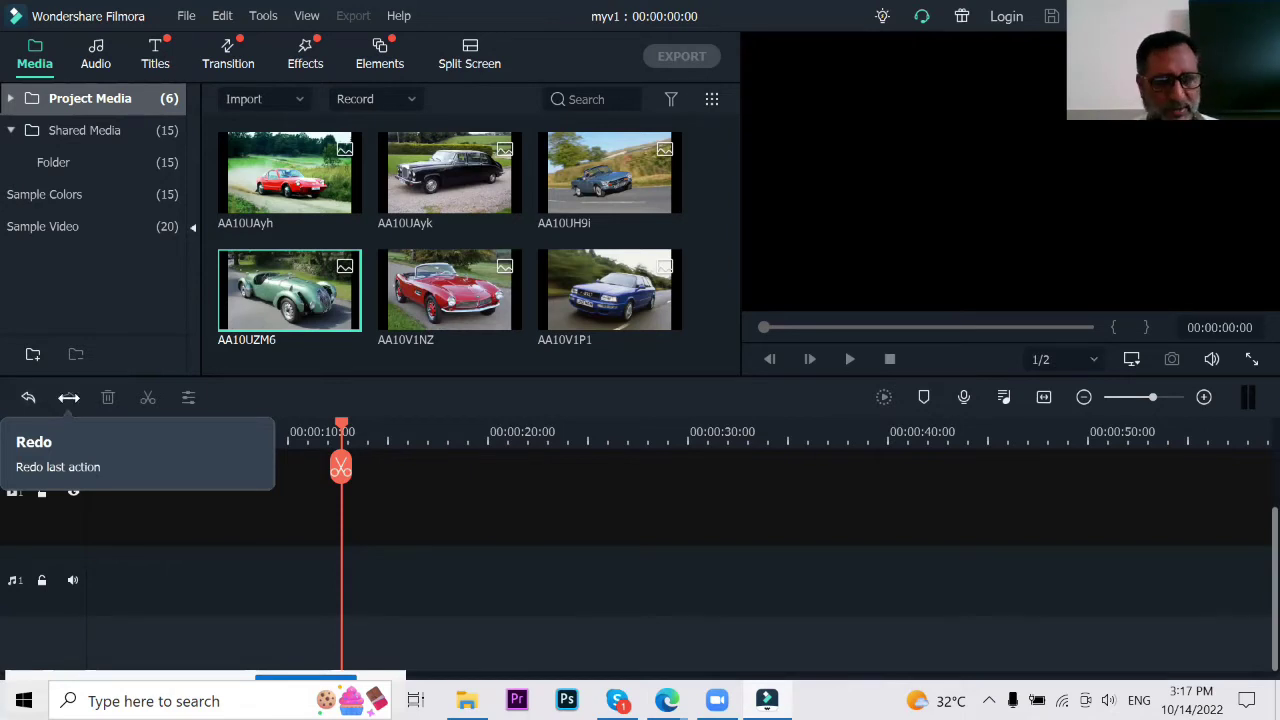
{"action": "left_click", "coordinate": [150, 701]}
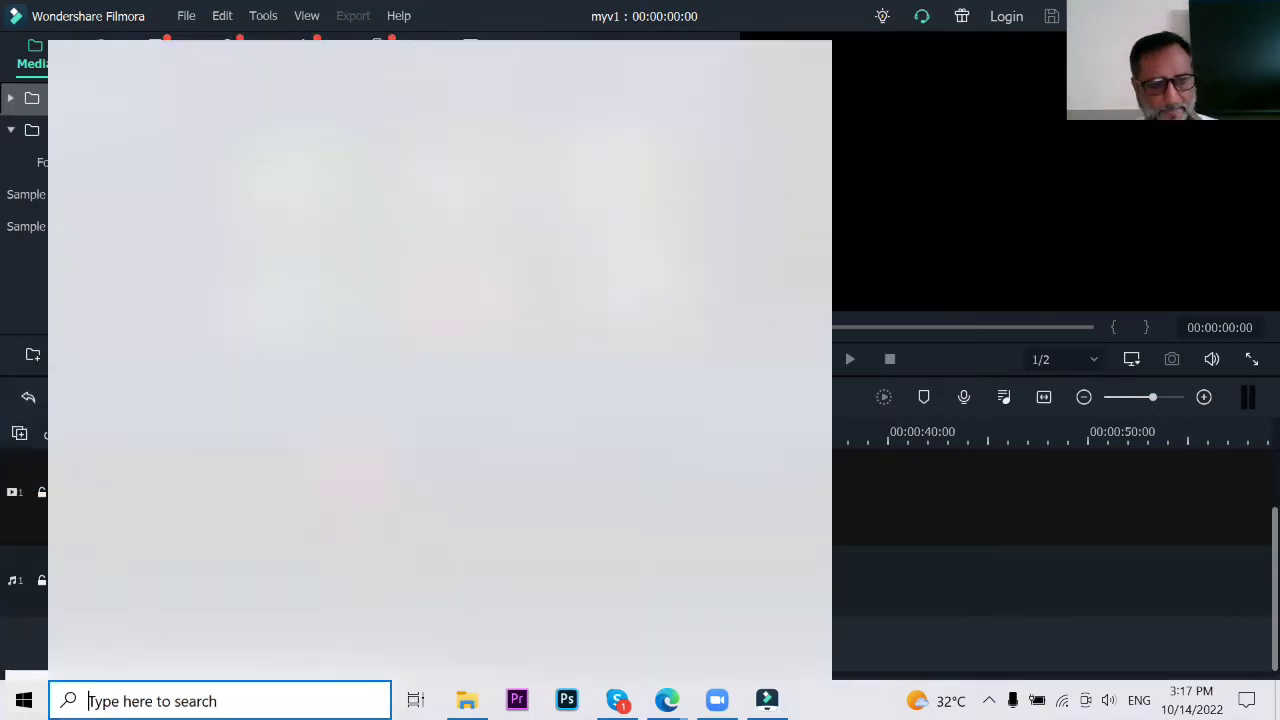
{"action": "type", "text": "w"}
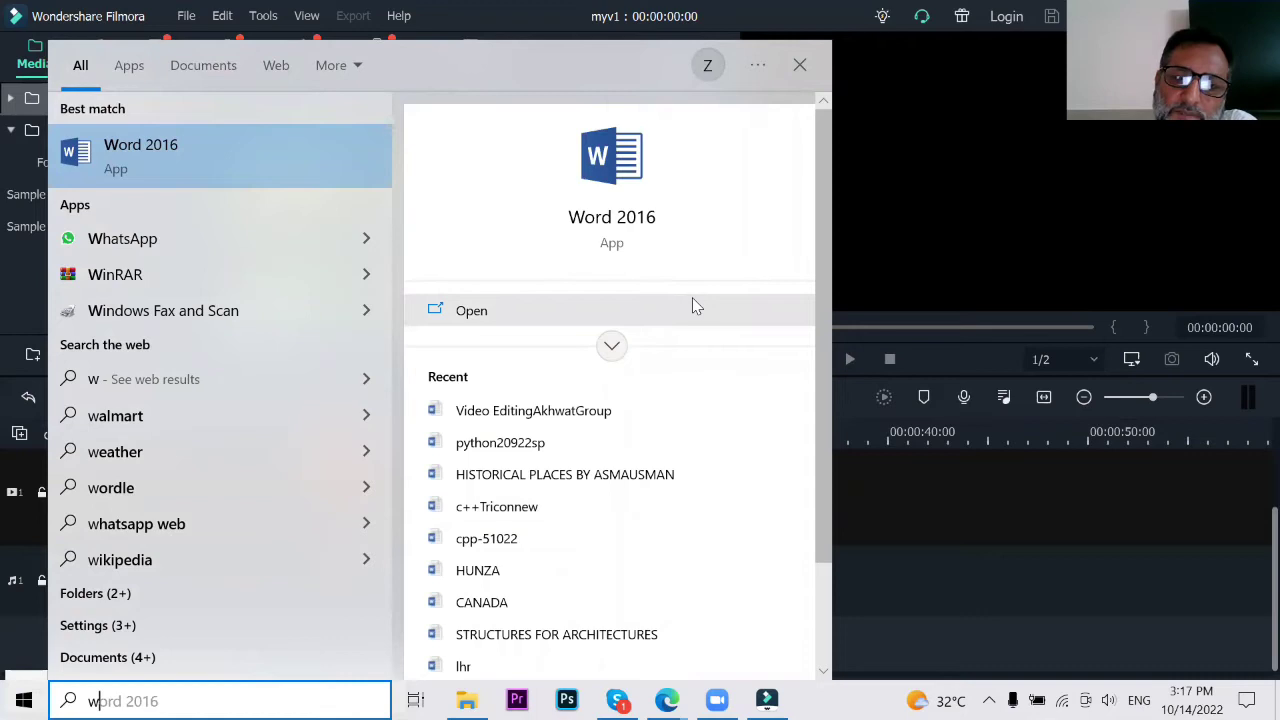
{"action": "left_click", "coordinate": [801, 64]}
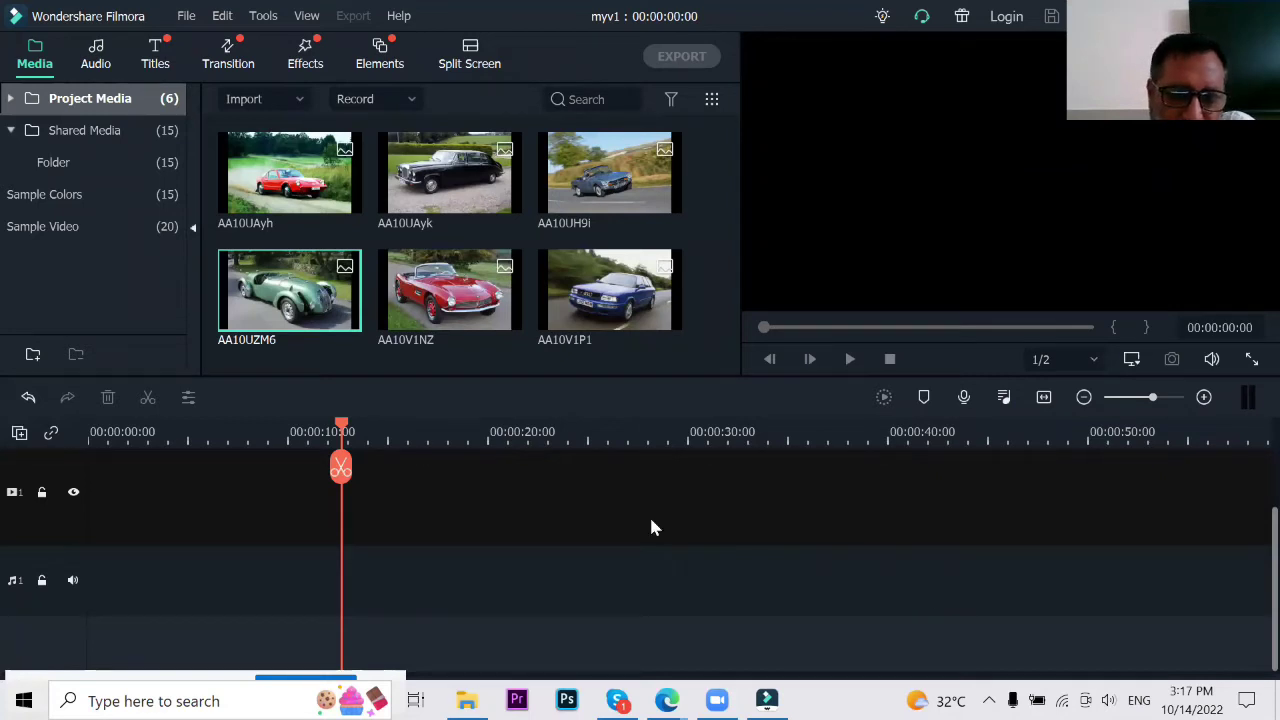
Step: Move the timeline playhead back to about 5 seconds
{"action": "left_click_drag", "start_coordinate": [341, 430], "coordinate": [183, 425]}
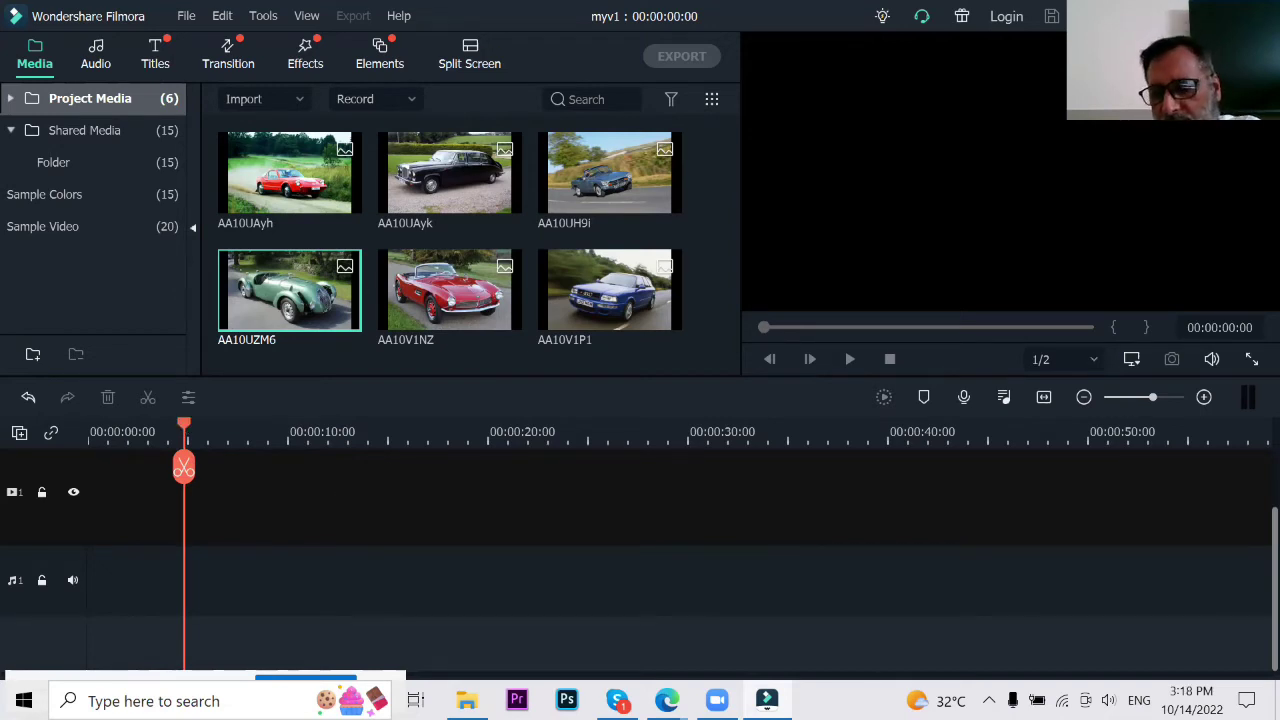
Step: Show the Windows desktop and move the KARACHI22 document icon into the empty area above the CLA folder
{"action": "key", "text": "super+d"}
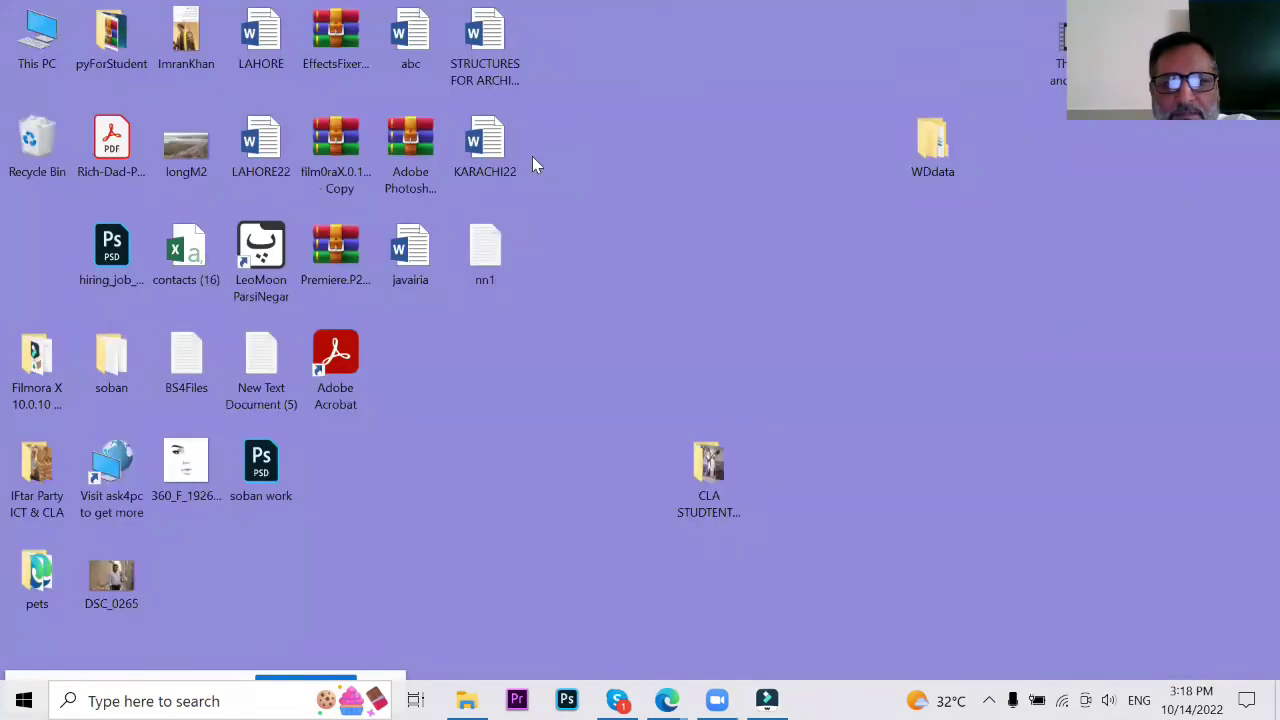
{"action": "left_click_drag", "start_coordinate": [487, 147], "coordinate": [786, 147]}
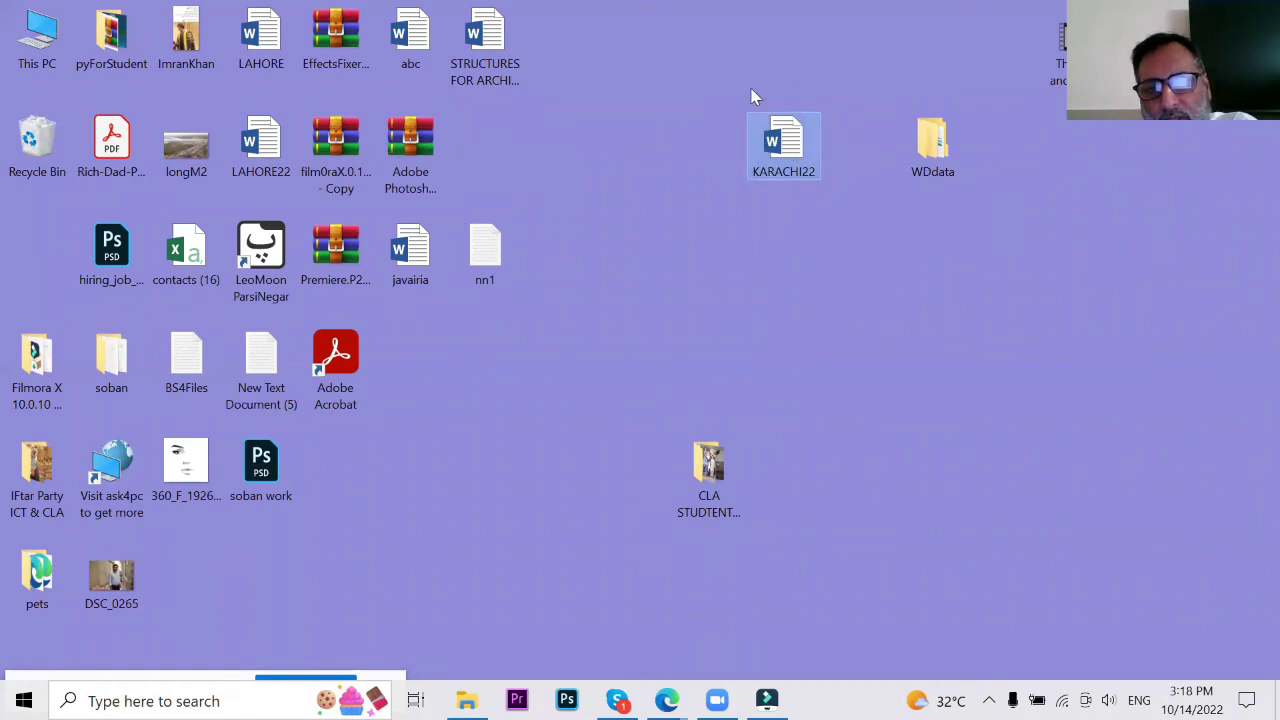
{"action": "left_click_drag", "start_coordinate": [783, 157], "coordinate": [749, 159]}
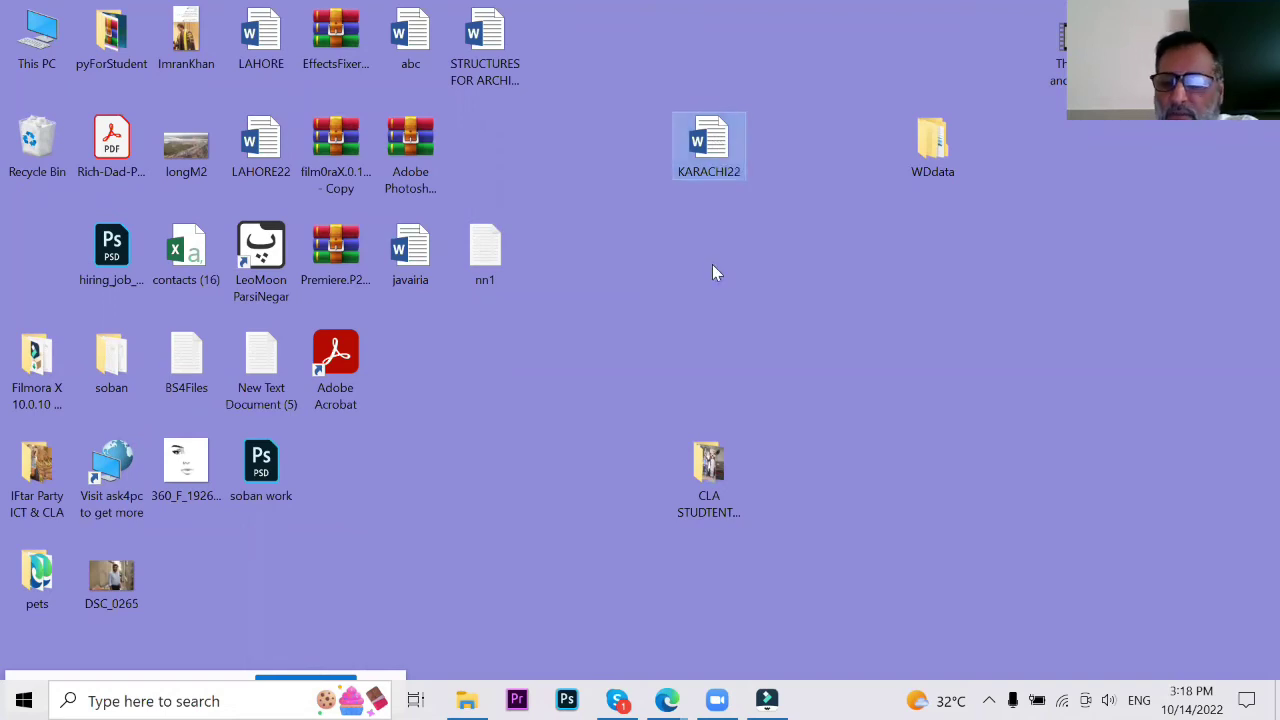
Step: Delete the KARACHI22 document, undo the deletion, and put its icon back in the empty area above the CLA folder
{"action": "key", "text": "Delete"}
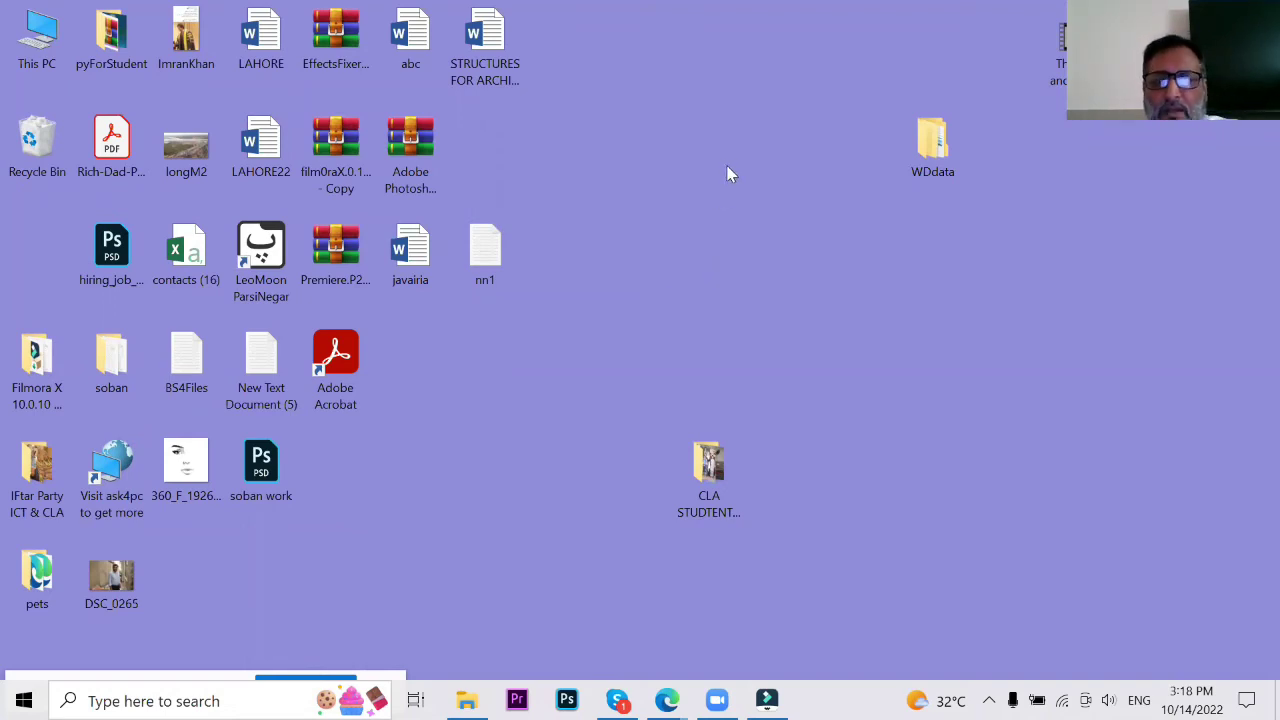
{"action": "key", "text": "ctrl+z"}
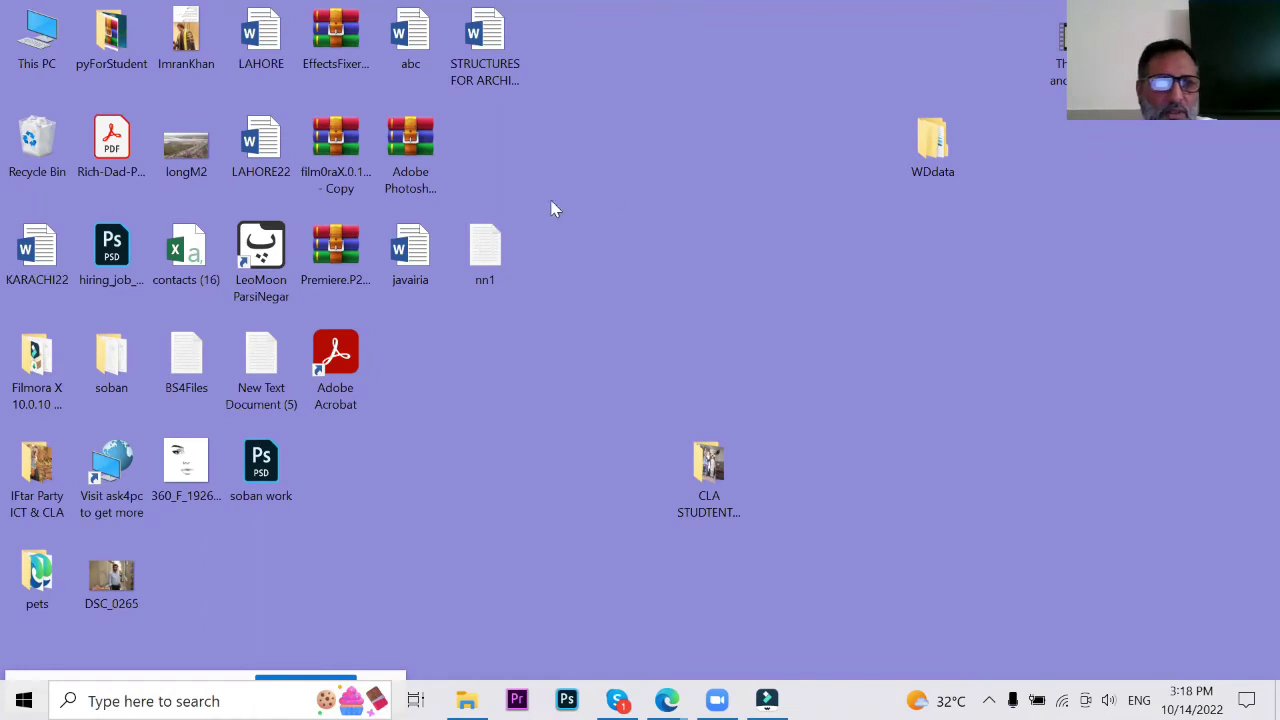
{"action": "left_click_drag", "start_coordinate": [40, 252], "coordinate": [715, 115]}
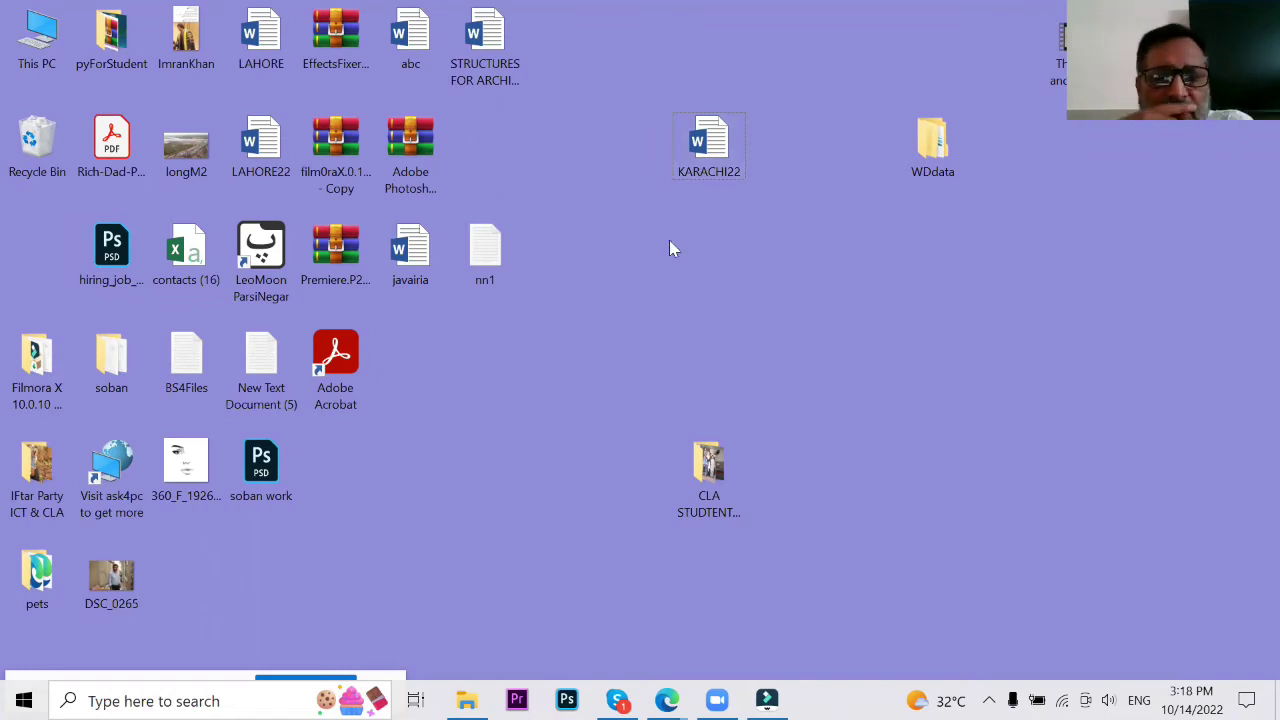
Step: Return to Filmora and move the playhead to the start of the timeline at 00:00:00:00
{"action": "key", "text": "alt+Tab"}
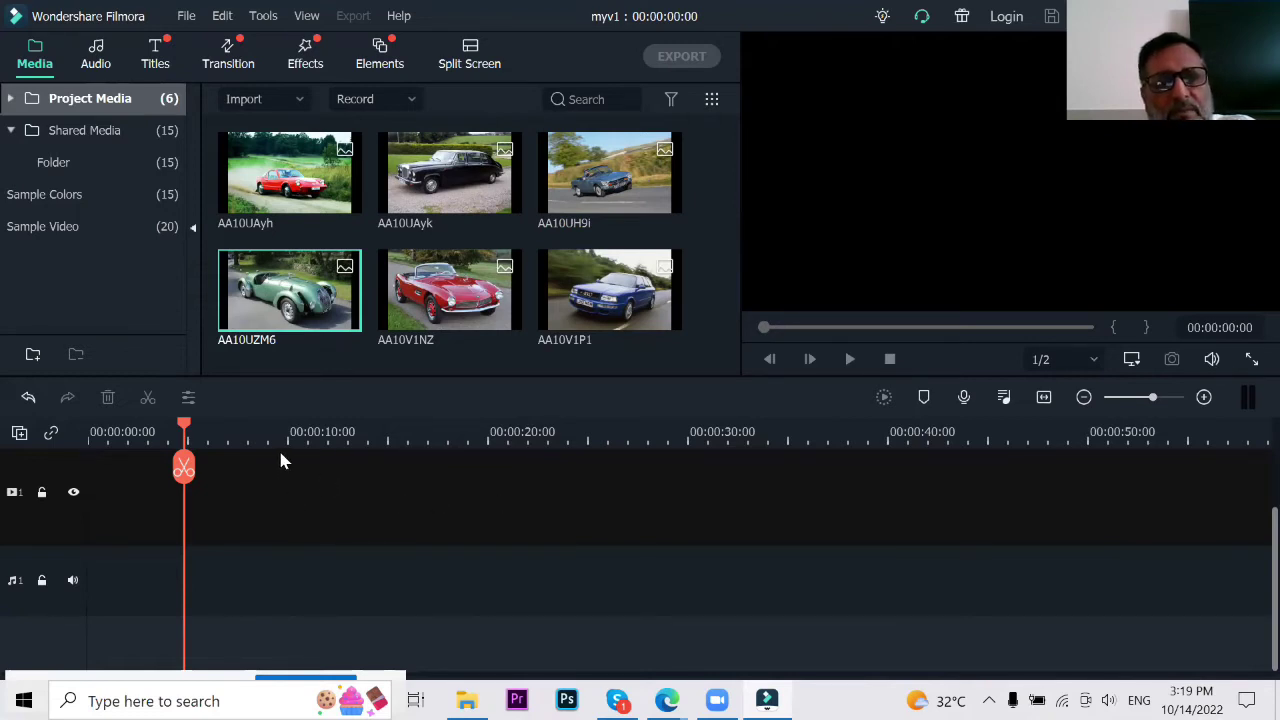
{"action": "left_click_drag", "start_coordinate": [184, 424], "coordinate": [88, 450]}
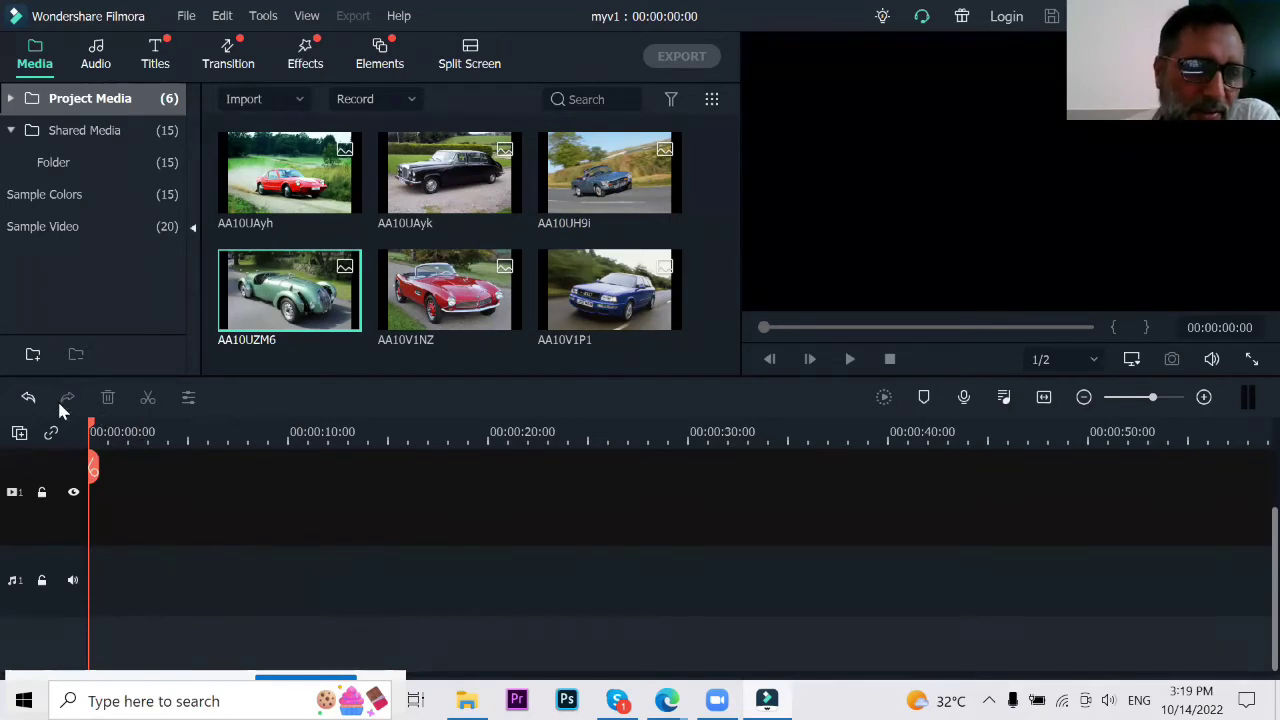
{"action": "left_click_drag", "start_coordinate": [88, 424], "coordinate": [80, 491]}
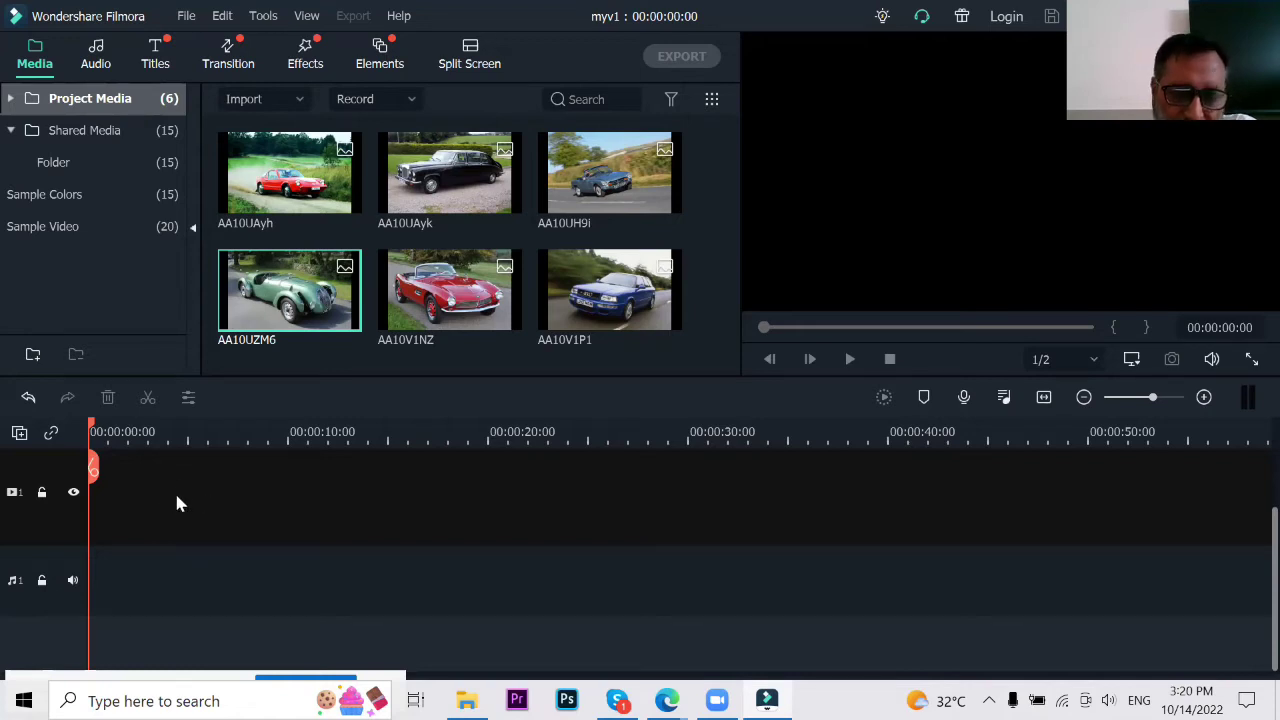
Step: Lock and unlock video track 1 twice
{"action": "left_click", "coordinate": [44, 495]}
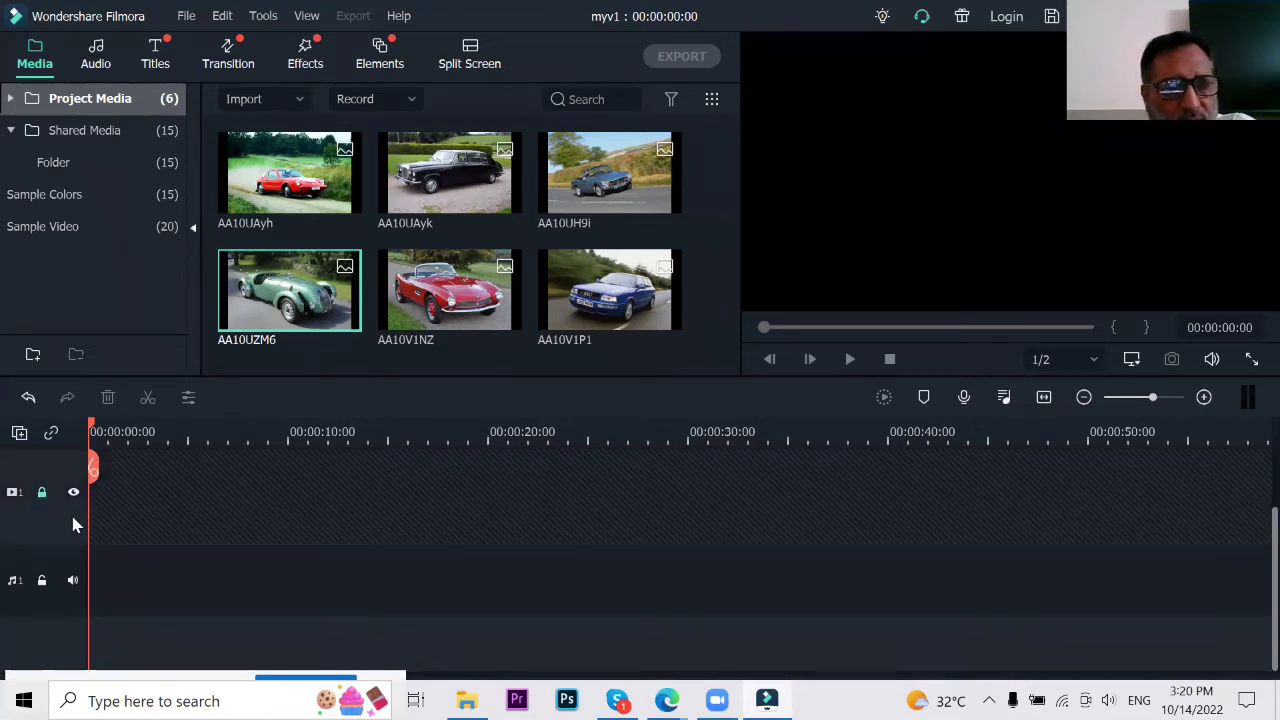
{"action": "left_click", "coordinate": [42, 494]}
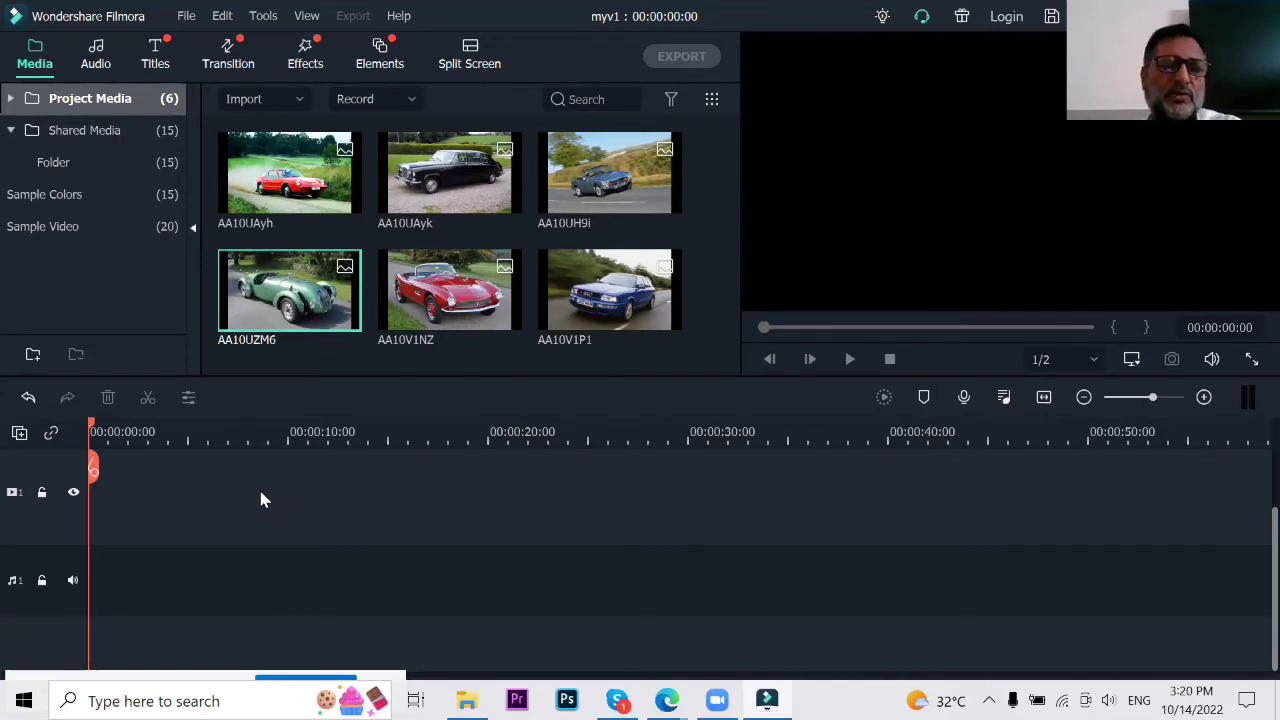
{"action": "left_click", "coordinate": [42, 494]}
{"action": "left_click", "coordinate": [42, 494]}
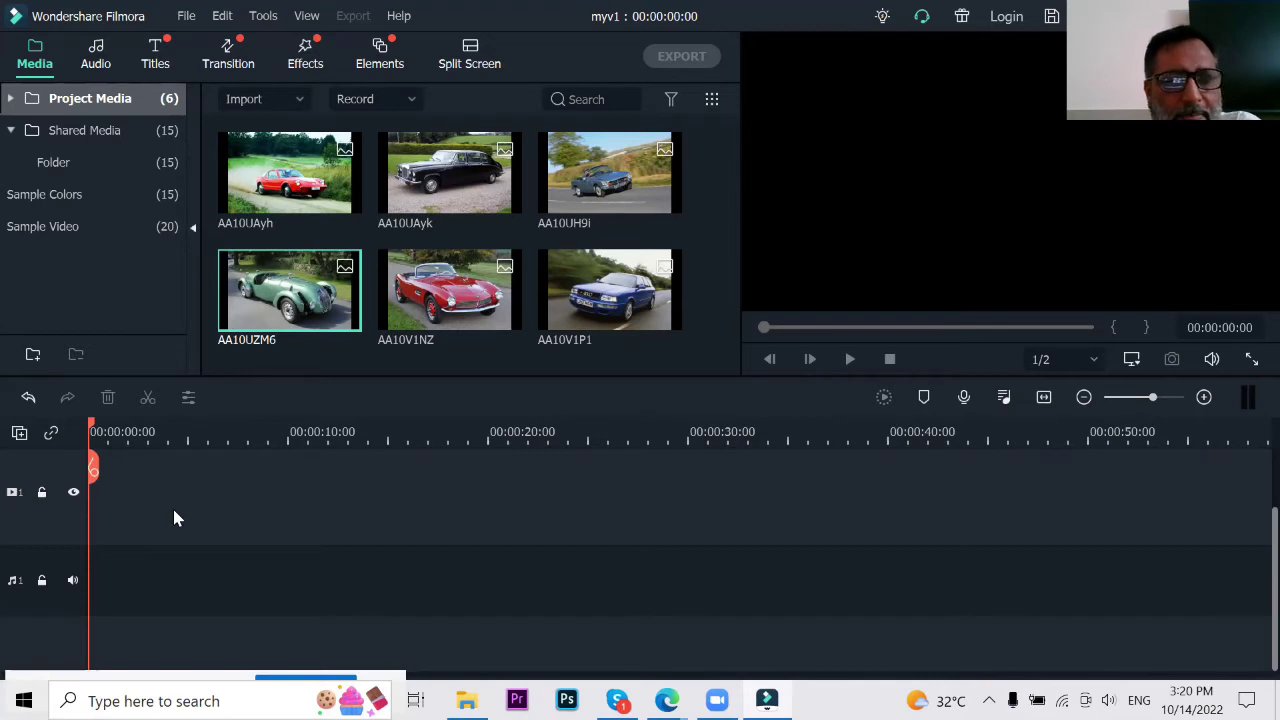
Step: Hide video track 1 on the timeline
{"action": "left_click", "coordinate": [75, 493]}
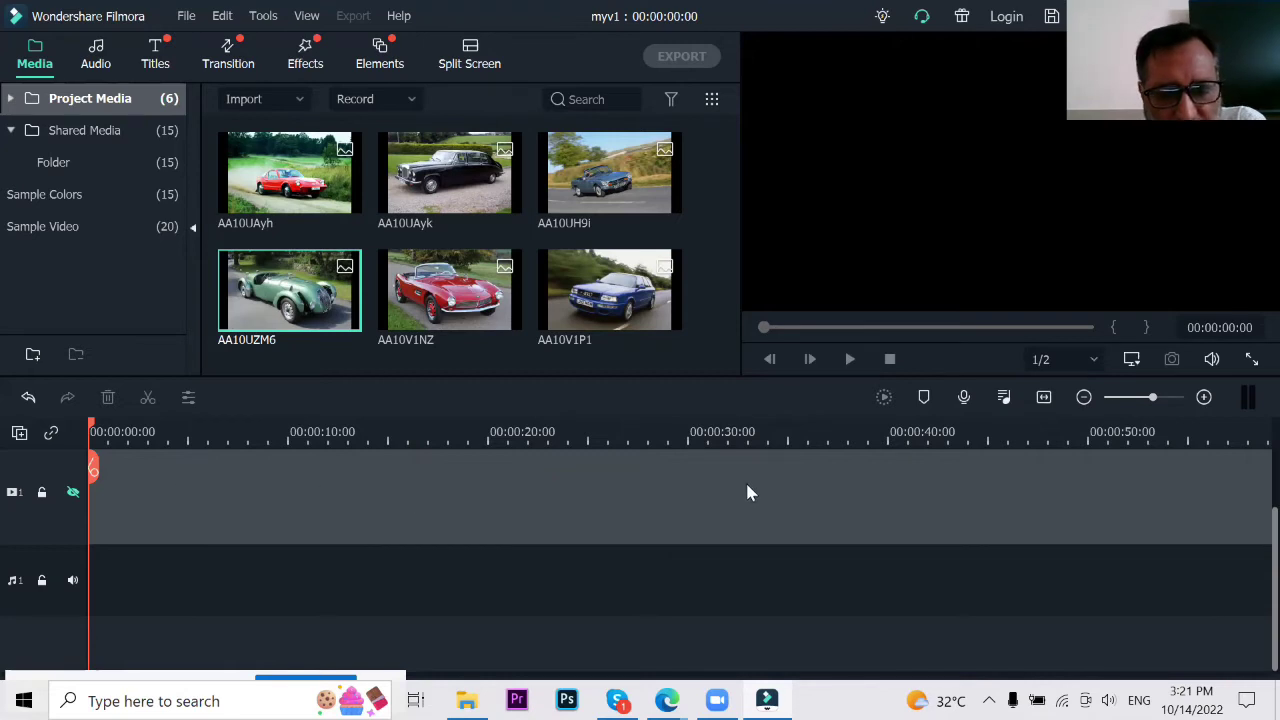
Step: Make video track 1 visible again, and lock and unlock it once
{"action": "left_click", "coordinate": [73, 493]}
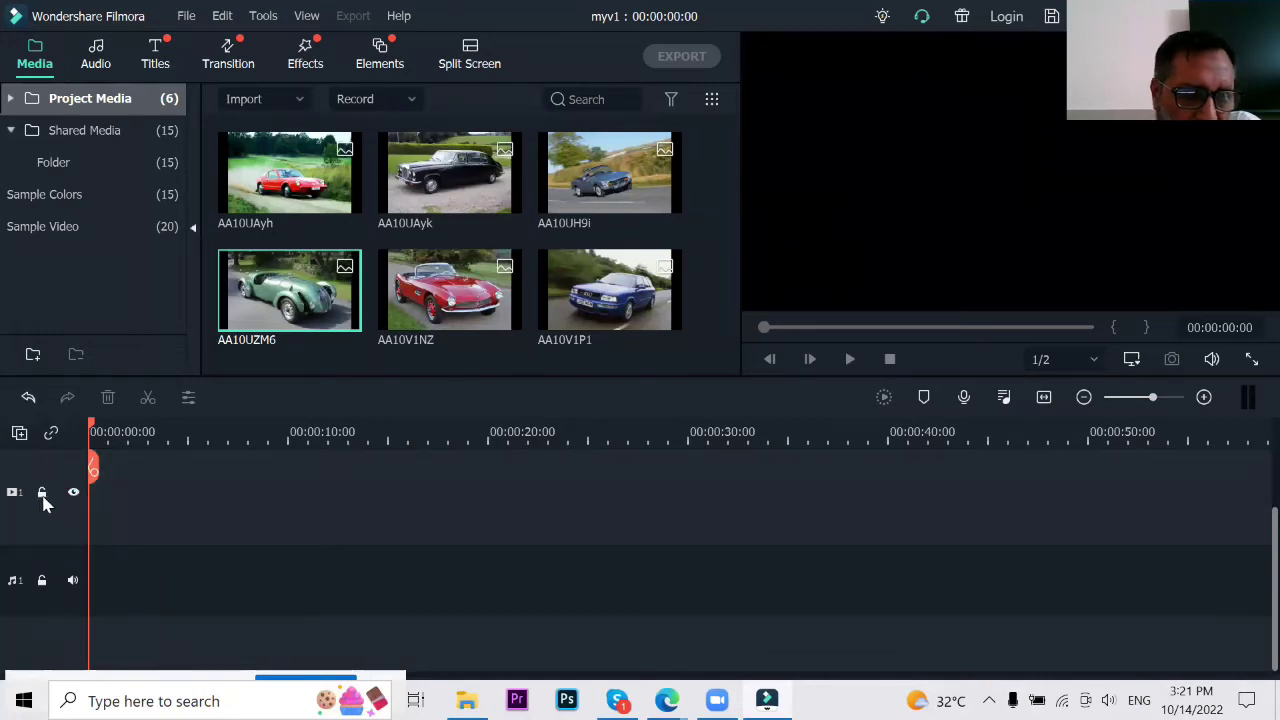
{"action": "left_click", "coordinate": [42, 492]}
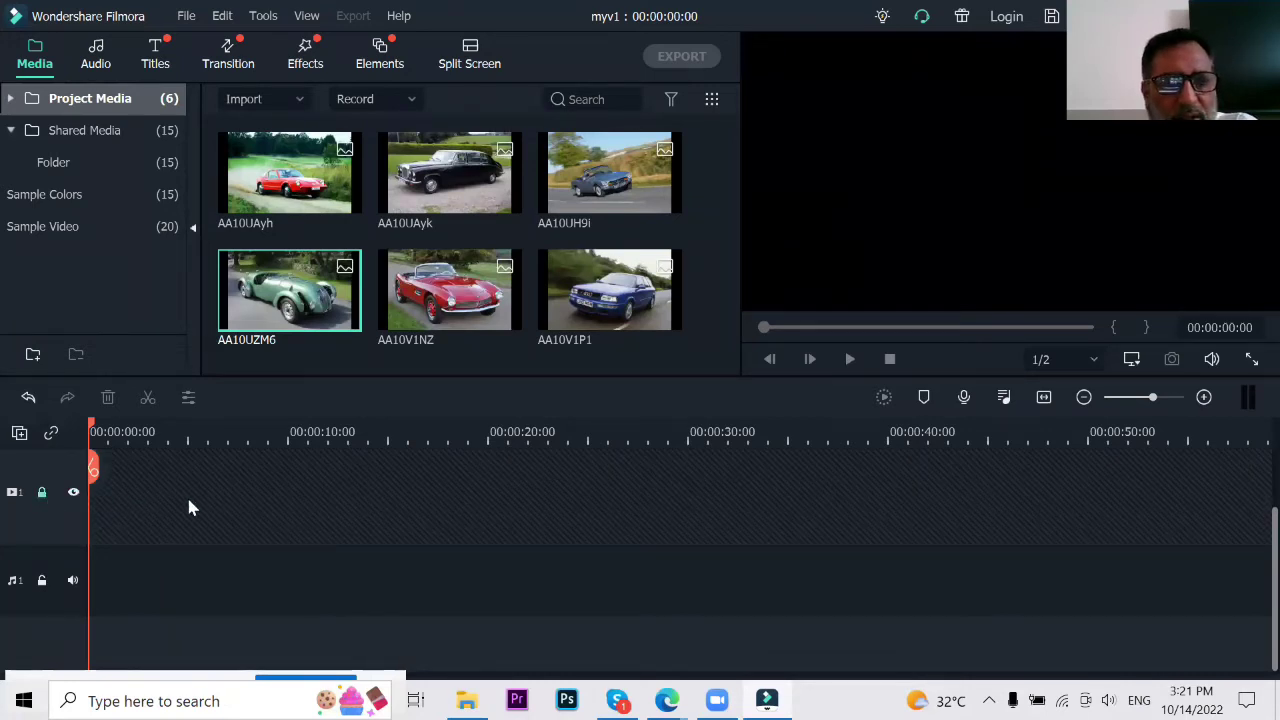
{"action": "left_click", "coordinate": [42, 492]}
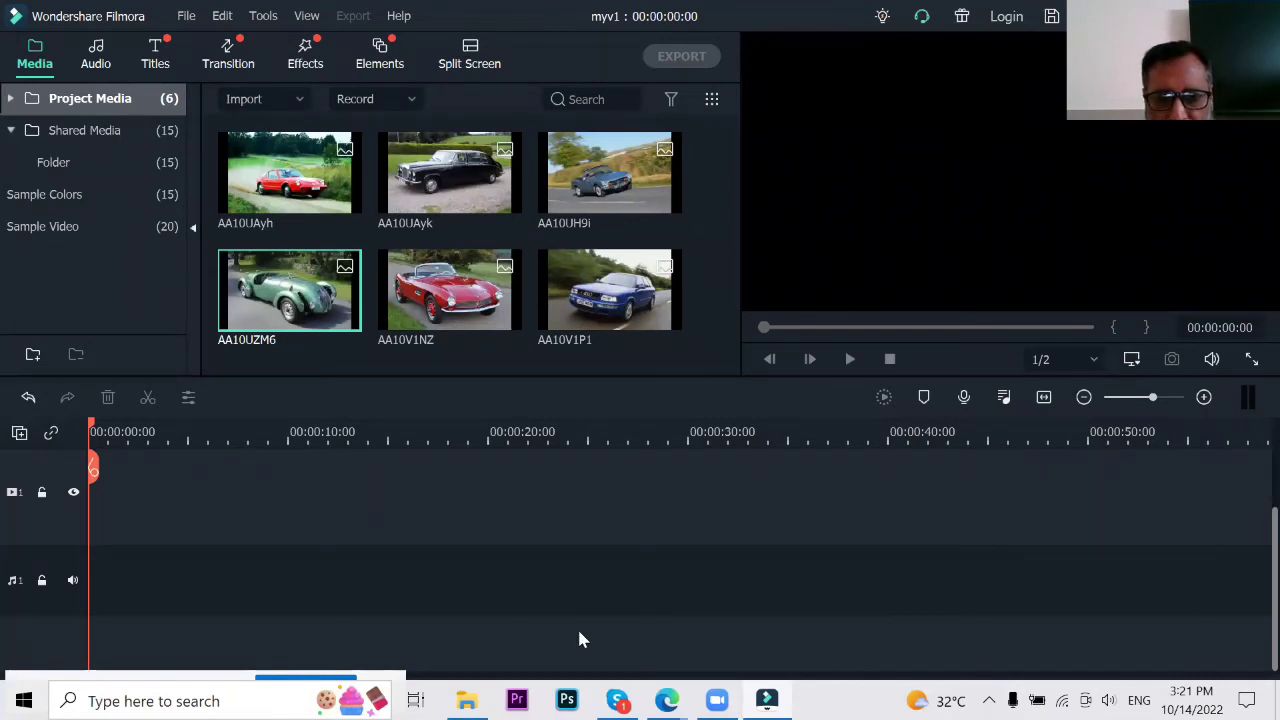
Step: Switch to the Google Meet call in the browser to check it, and return to Filmora
{"action": "mouse_move", "coordinate": [666, 700]}
{"action": "left_click", "coordinate": [558, 565]}
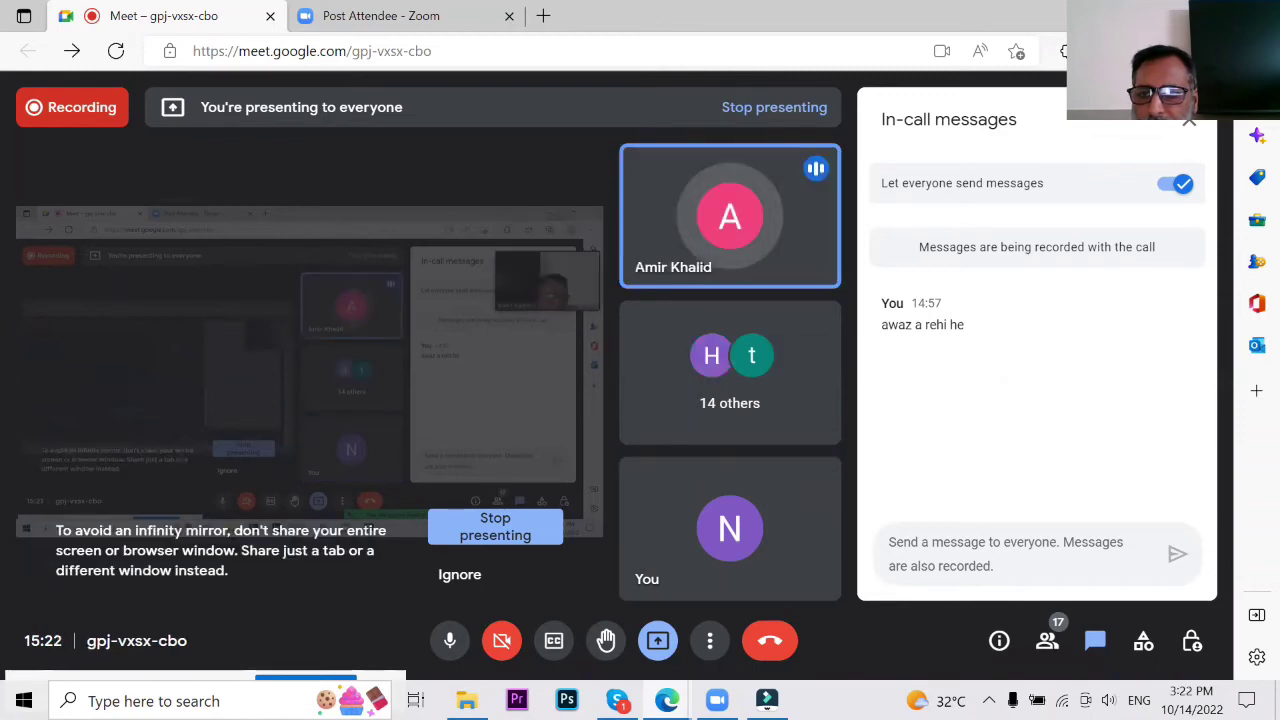
{"action": "key", "text": "alt+Tab"}
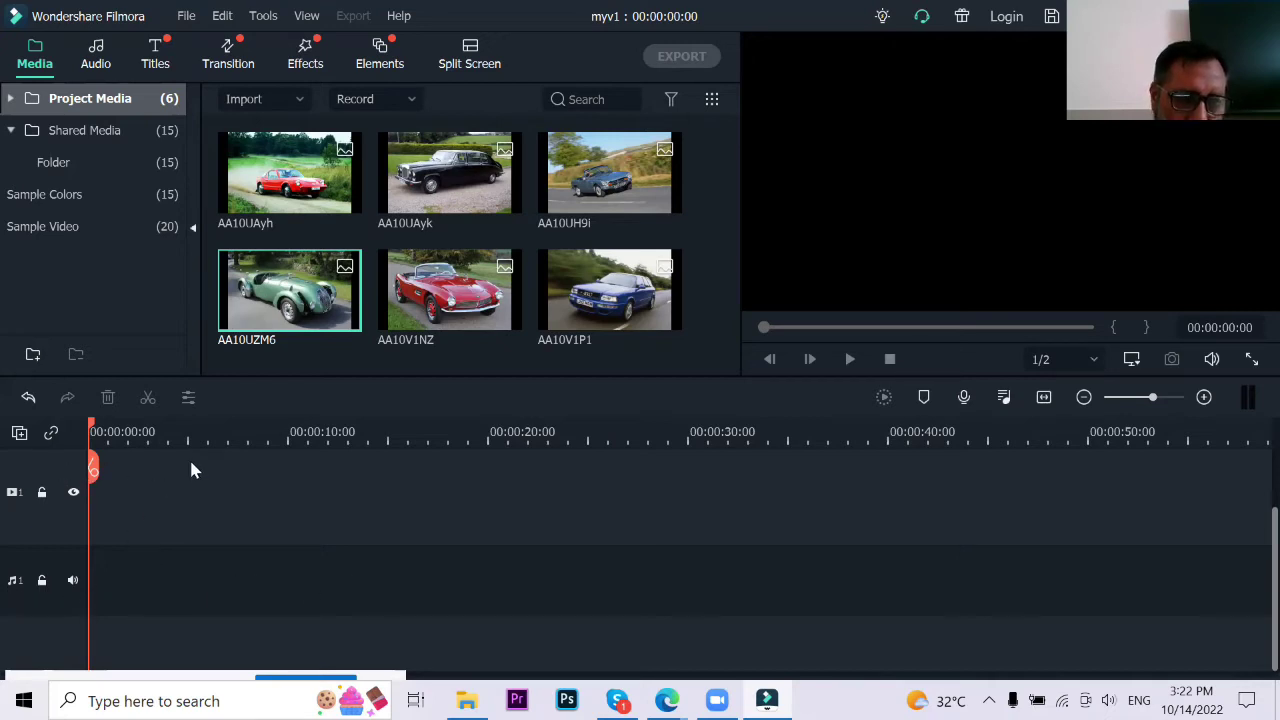
{"action": "right_click", "coordinate": [55, 463]}
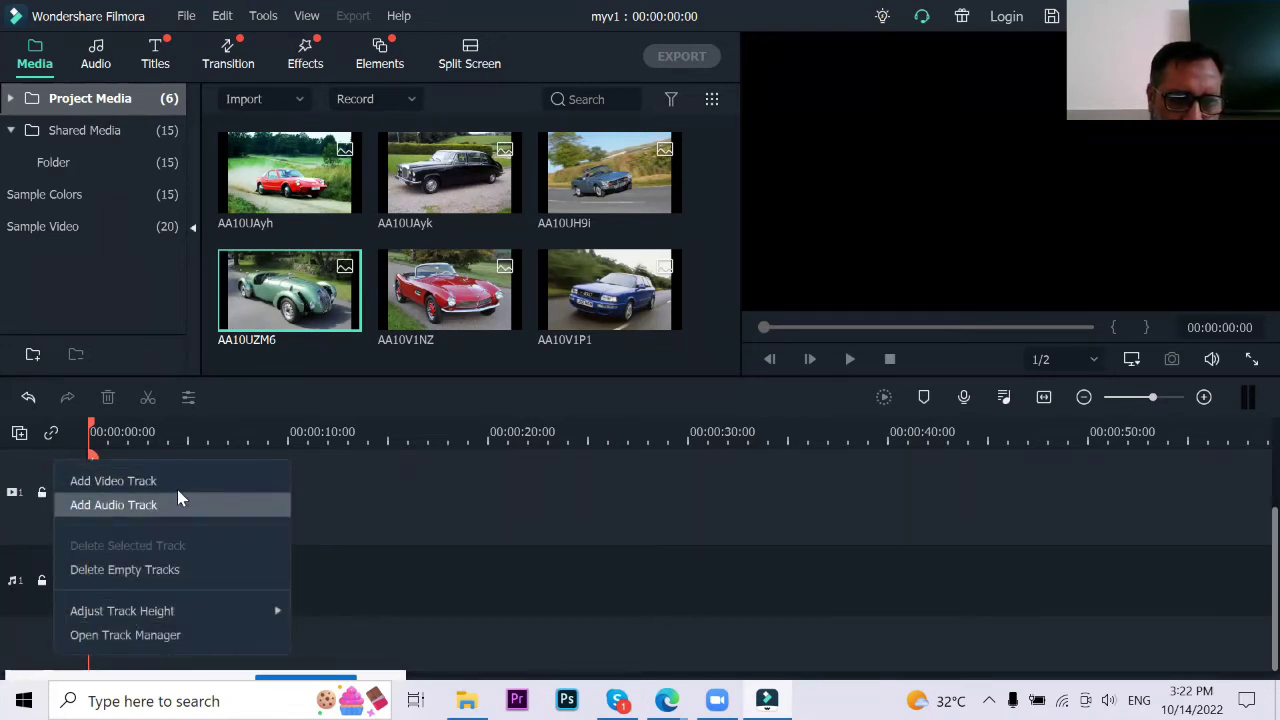
{"action": "left_click", "coordinate": [350, 500]}
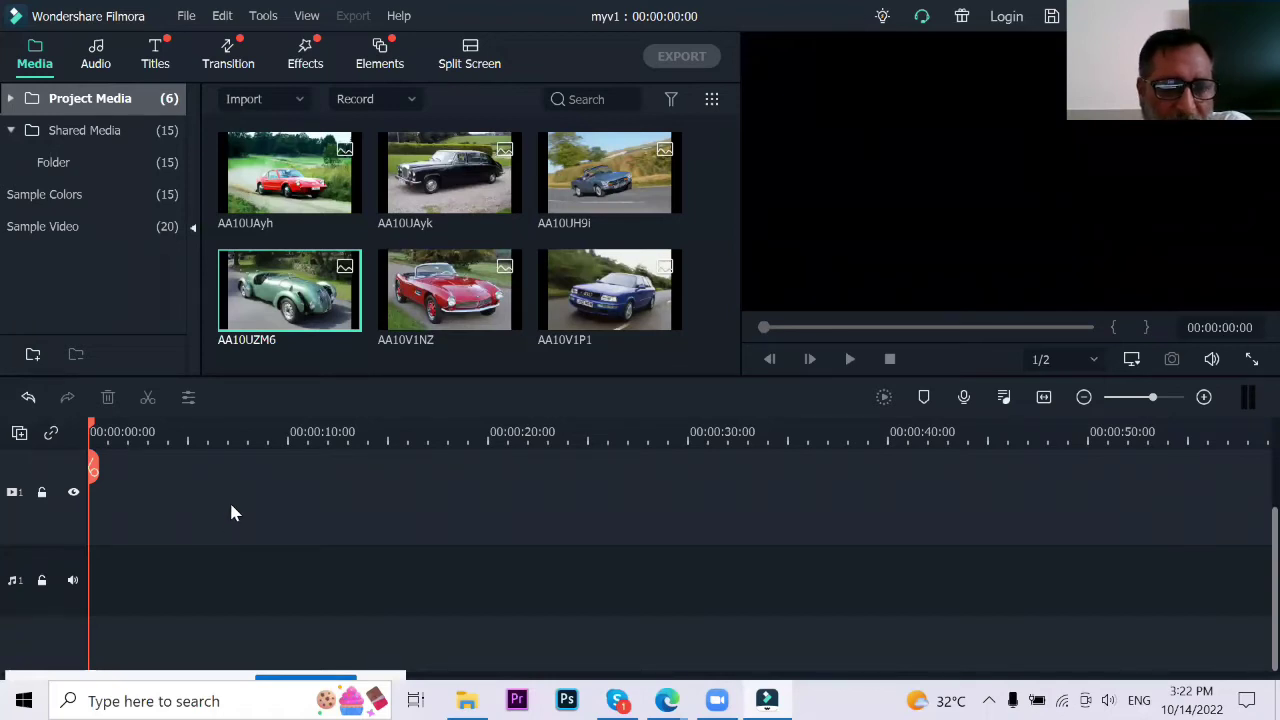
Step: Toggle the visibility of video track 1, and lock and unlock the track
{"action": "left_click", "coordinate": [72, 495]}
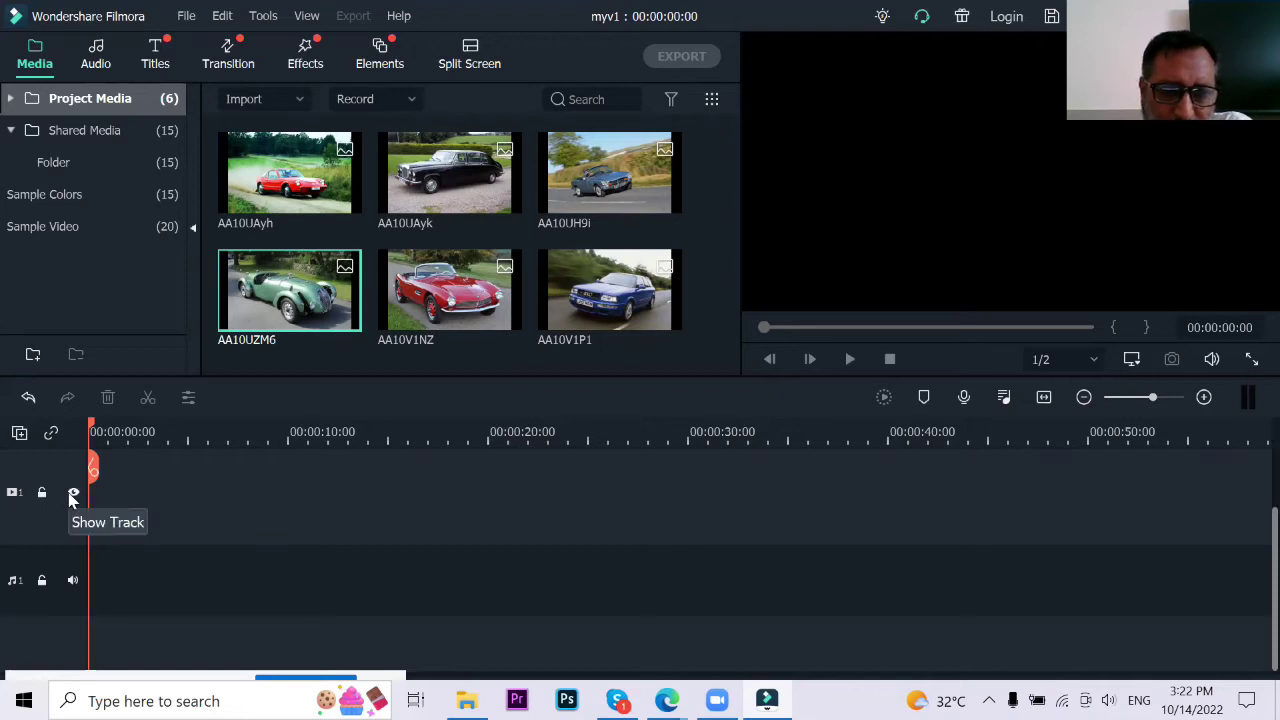
{"action": "left_click", "coordinate": [72, 494]}
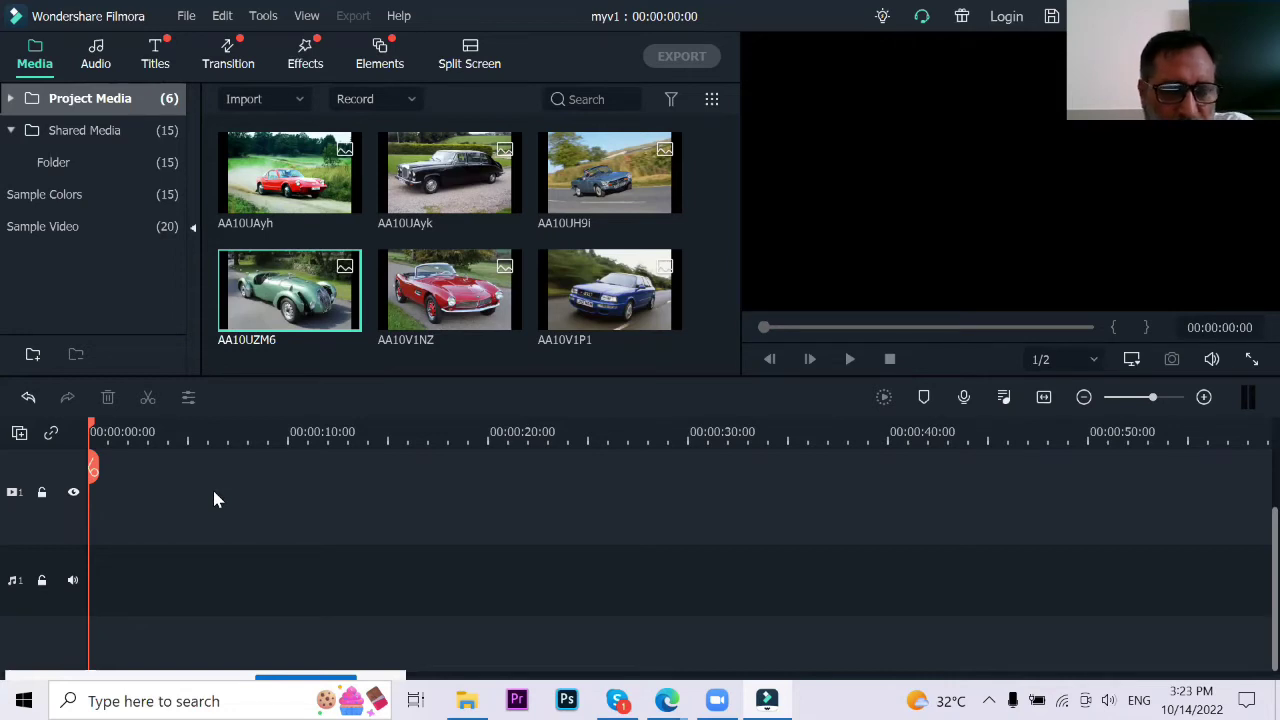
{"action": "left_click", "coordinate": [74, 496]}
{"action": "left_click", "coordinate": [42, 498]}
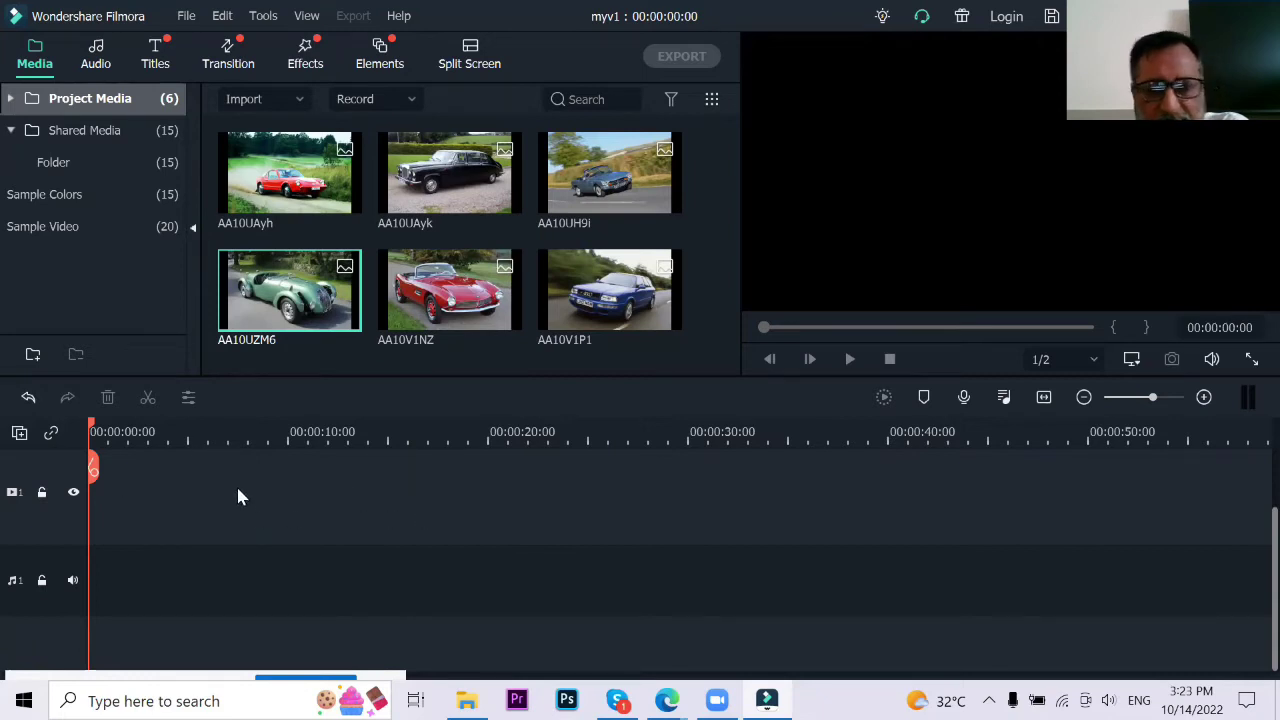
{"action": "left_click", "coordinate": [42, 493]}
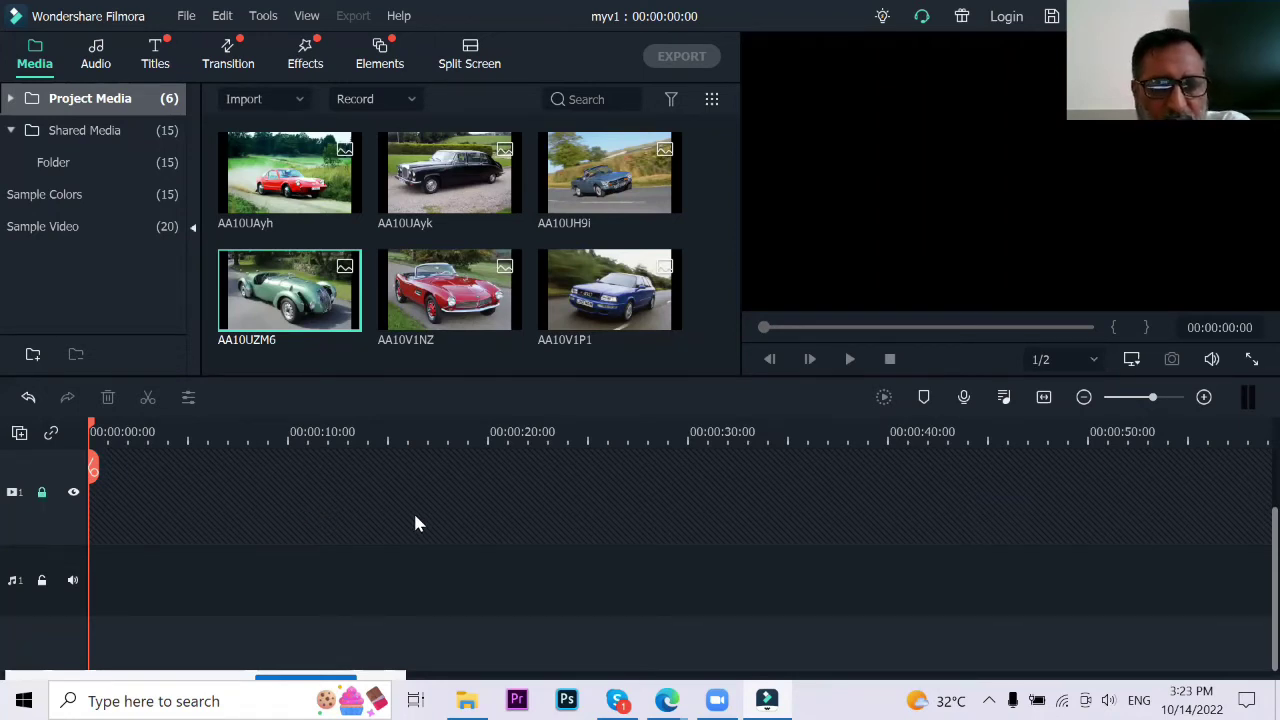
{"action": "left_click", "coordinate": [42, 494]}
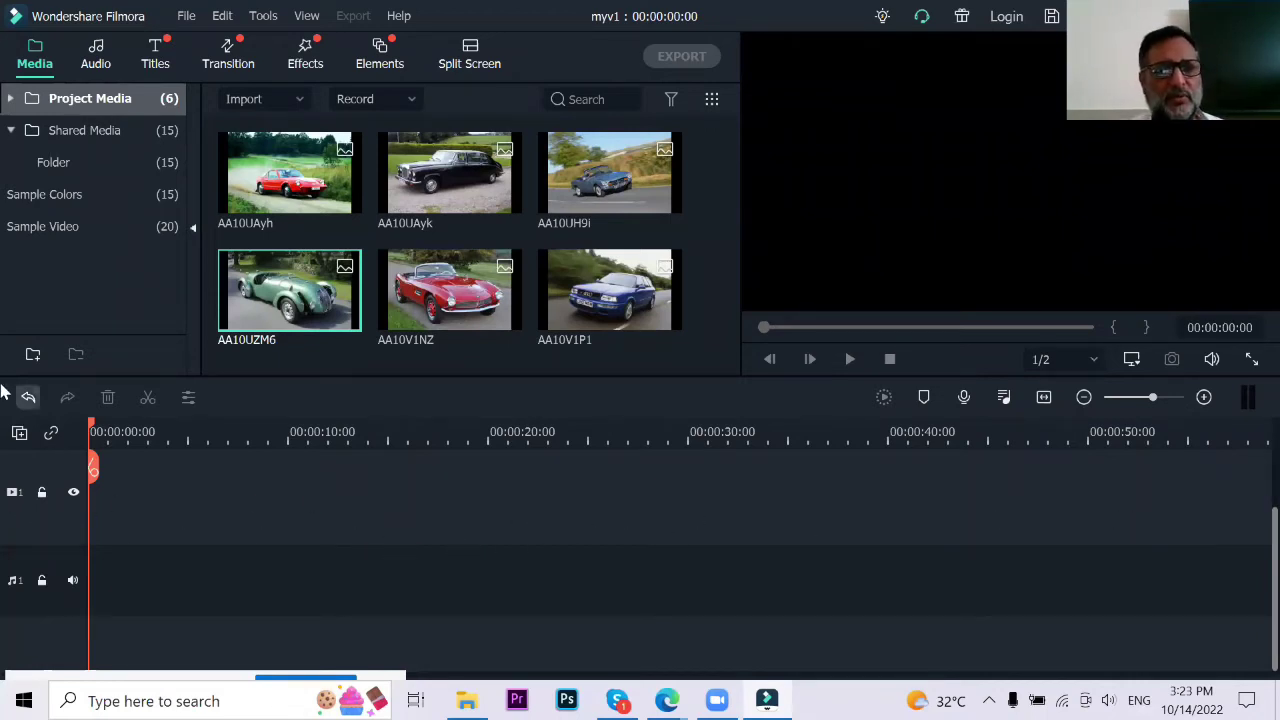
Step: Hide and show video track 1 repeatedly, leaving it visible
{"action": "left_click", "coordinate": [74, 493]}
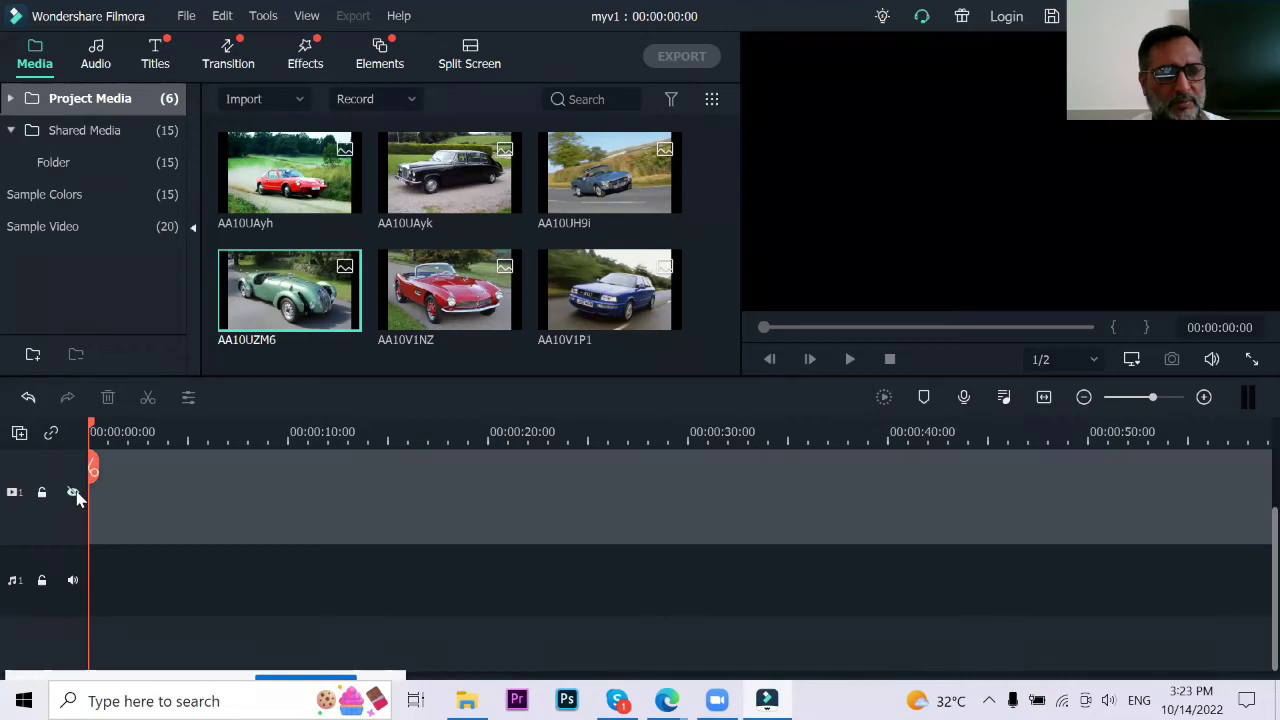
{"action": "left_click", "coordinate": [74, 493]}
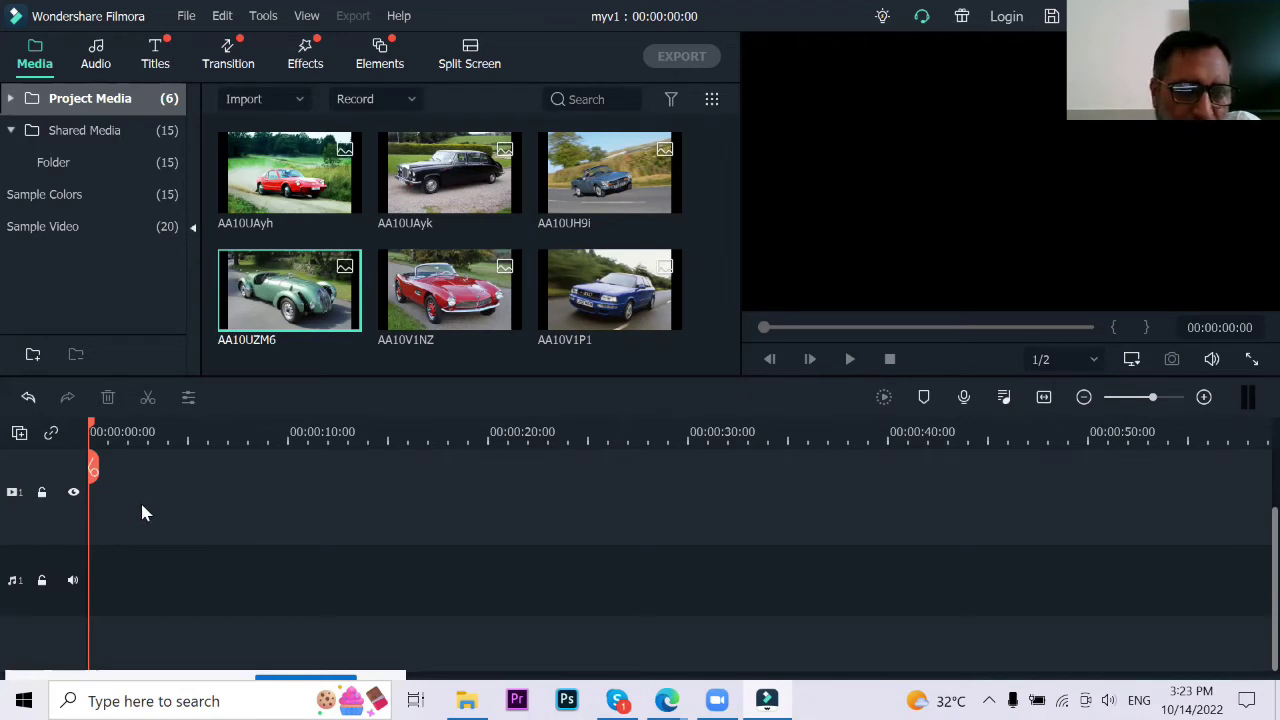
{"action": "left_click", "coordinate": [74, 494]}
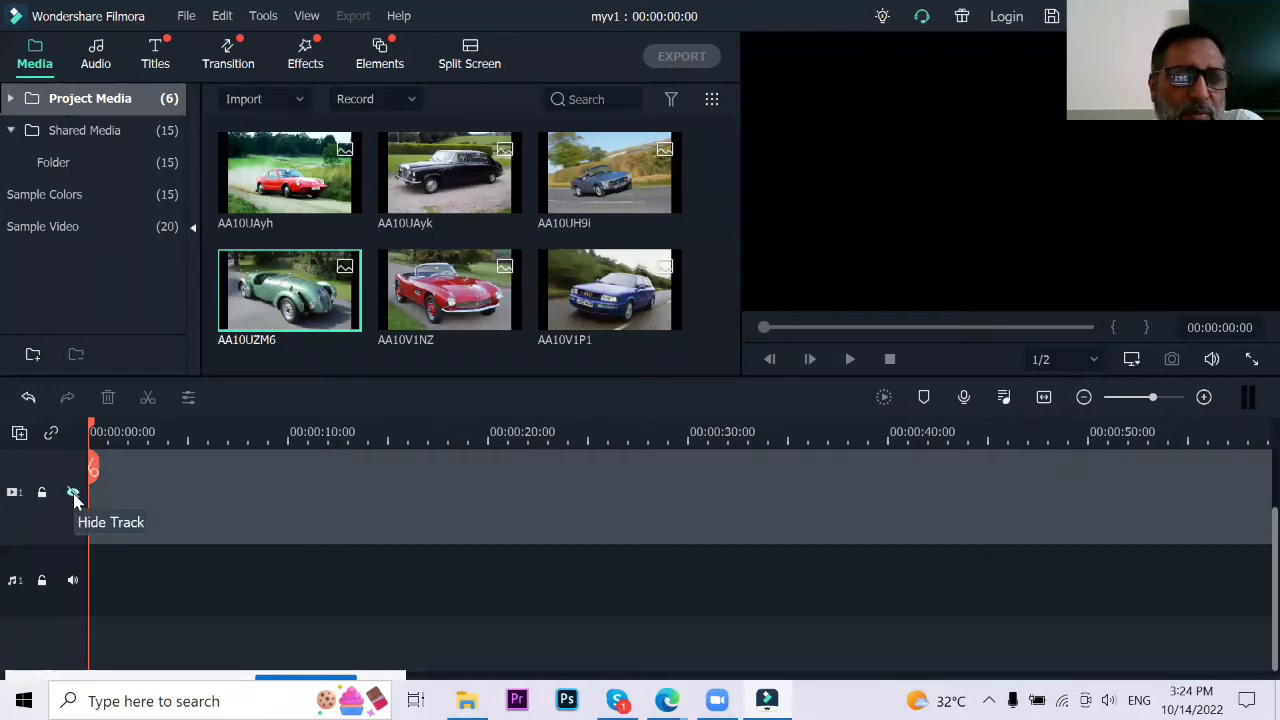
{"action": "left_click", "coordinate": [74, 496]}
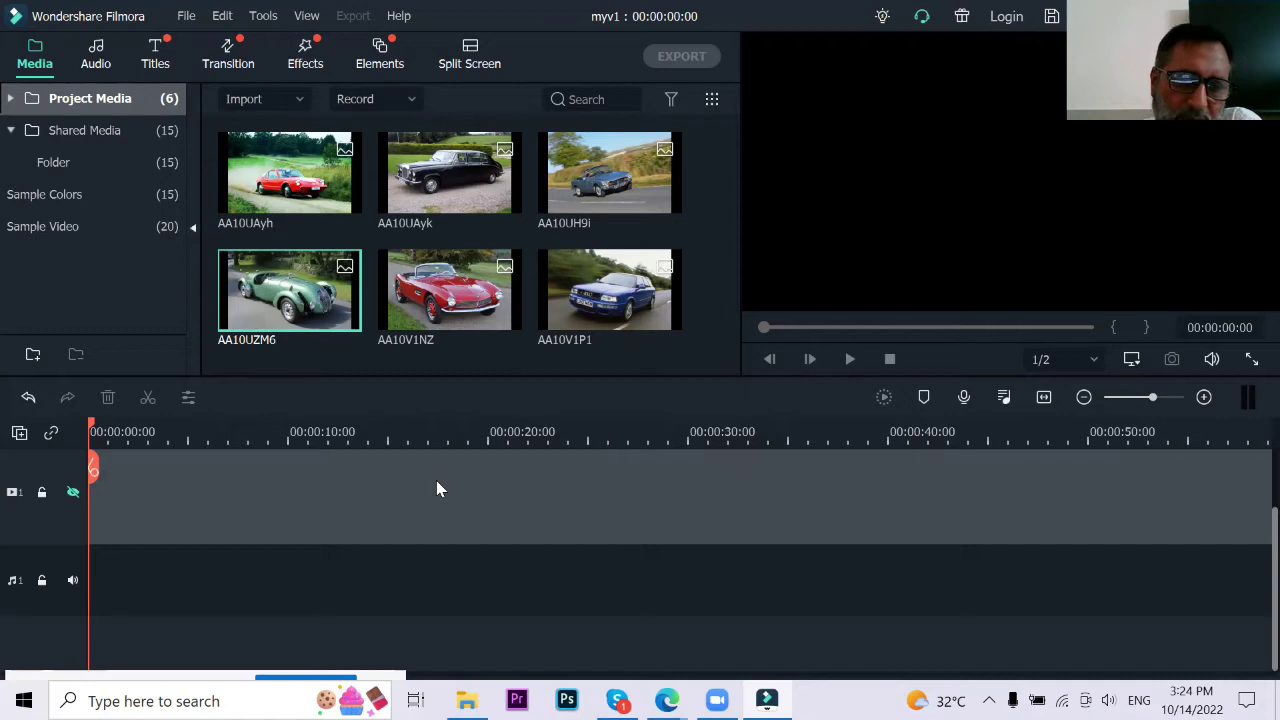
{"action": "left_click", "coordinate": [74, 496]}
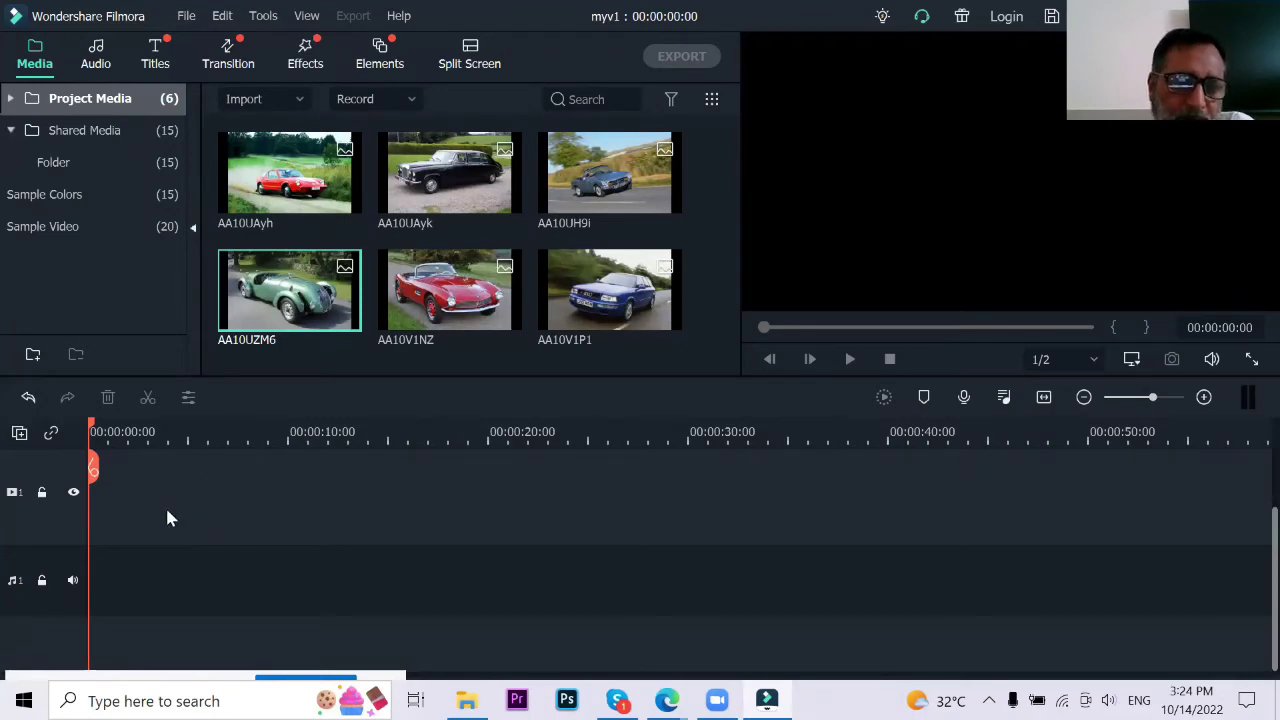
Step: Add the red car photo AA10UAyh from the project media to video track 1
{"action": "mouse_move", "coordinate": [320, 170]}
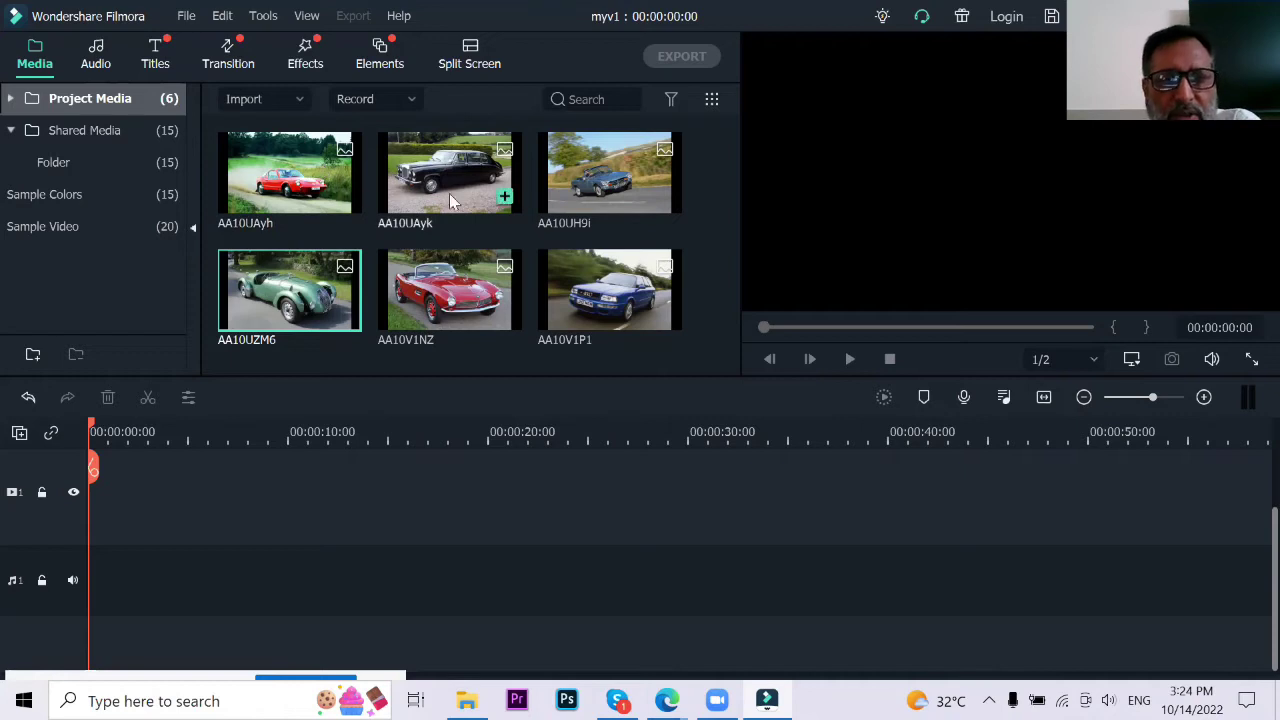
{"action": "mouse_move", "coordinate": [330, 290]}
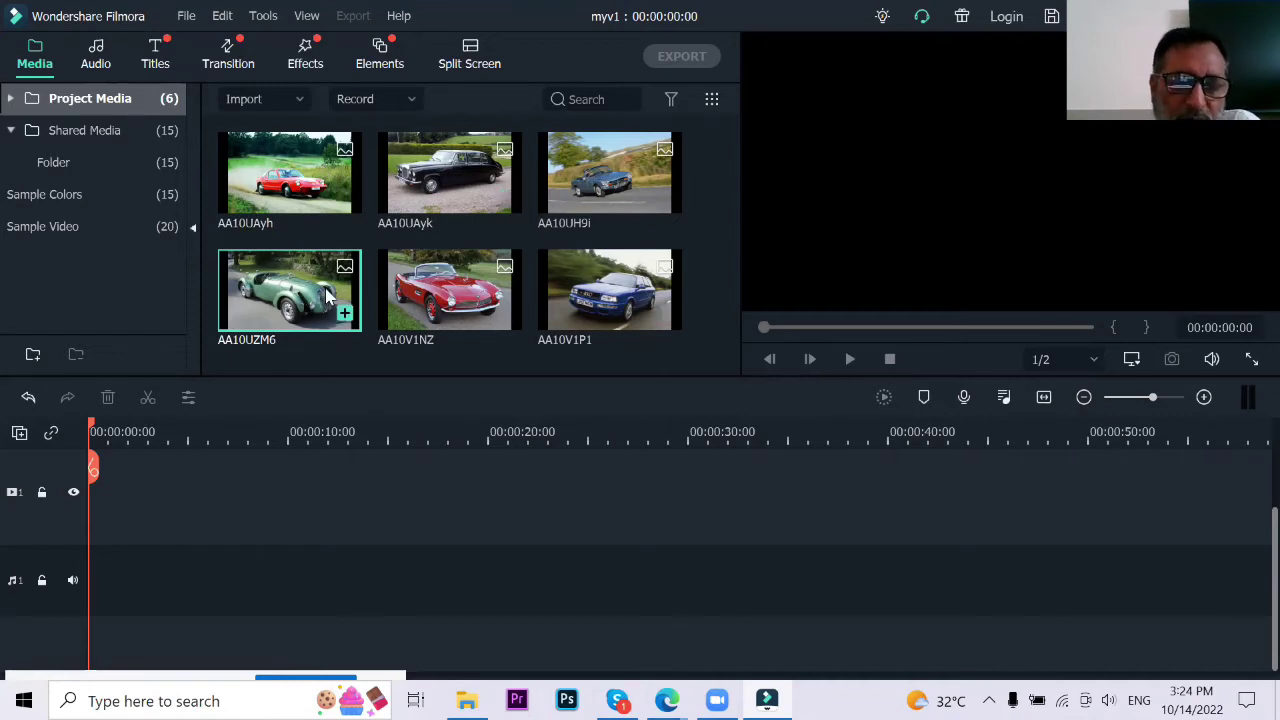
{"action": "mouse_move", "coordinate": [344, 200]}
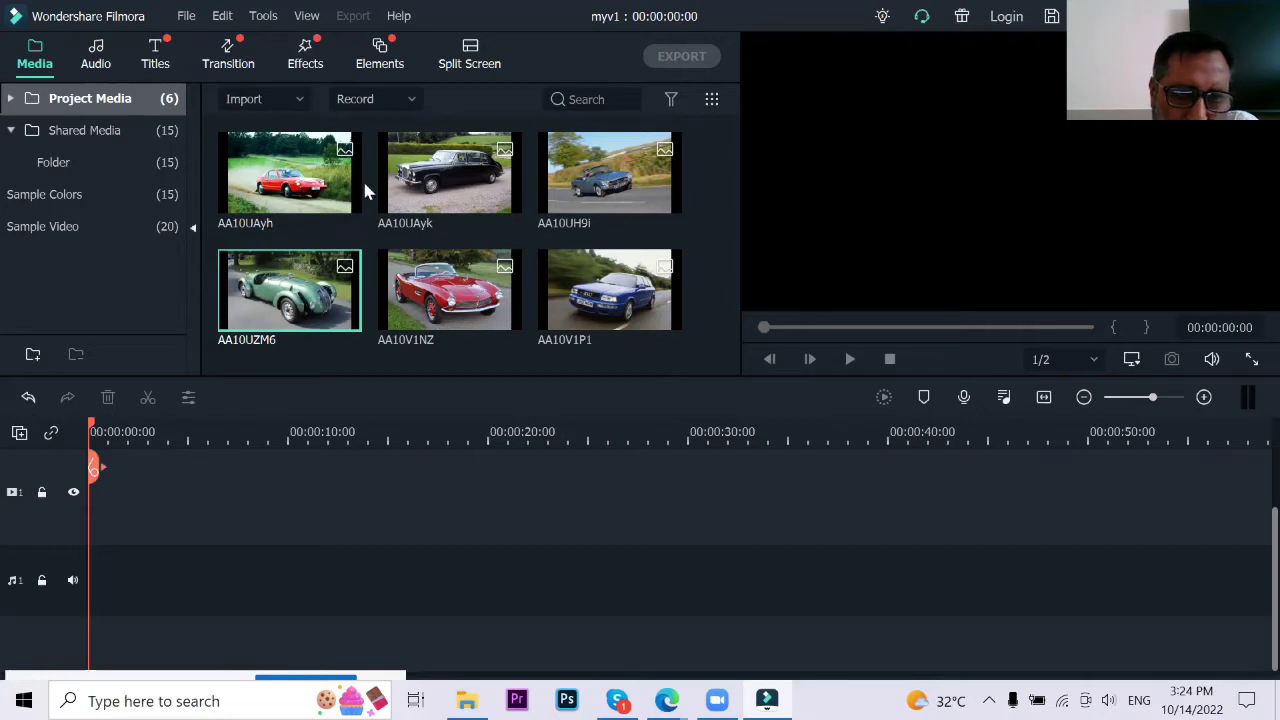
{"action": "left_click", "coordinate": [344, 197]}
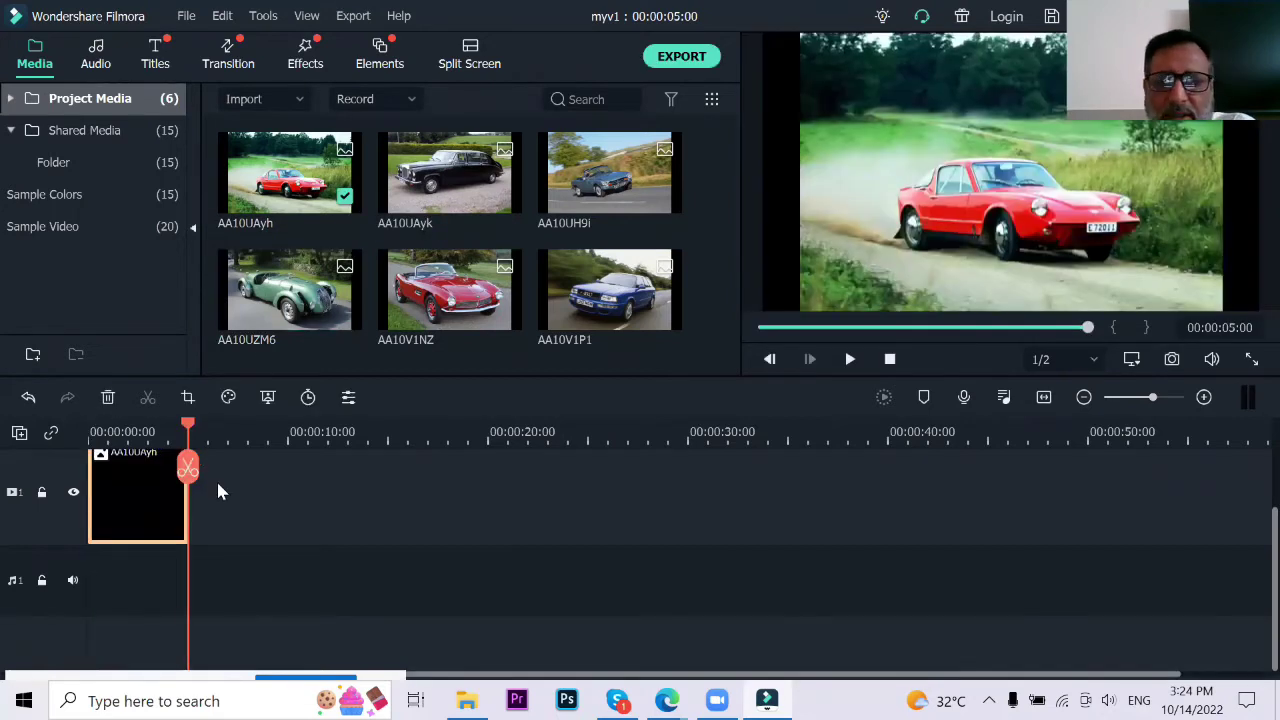
Step: Scrub the playhead back and forth across the end of the AA10UAyh clip to compare the preview, and leave it at 00:00:04:02
{"action": "left_click_drag", "start_coordinate": [190, 428], "coordinate": [117, 440]}
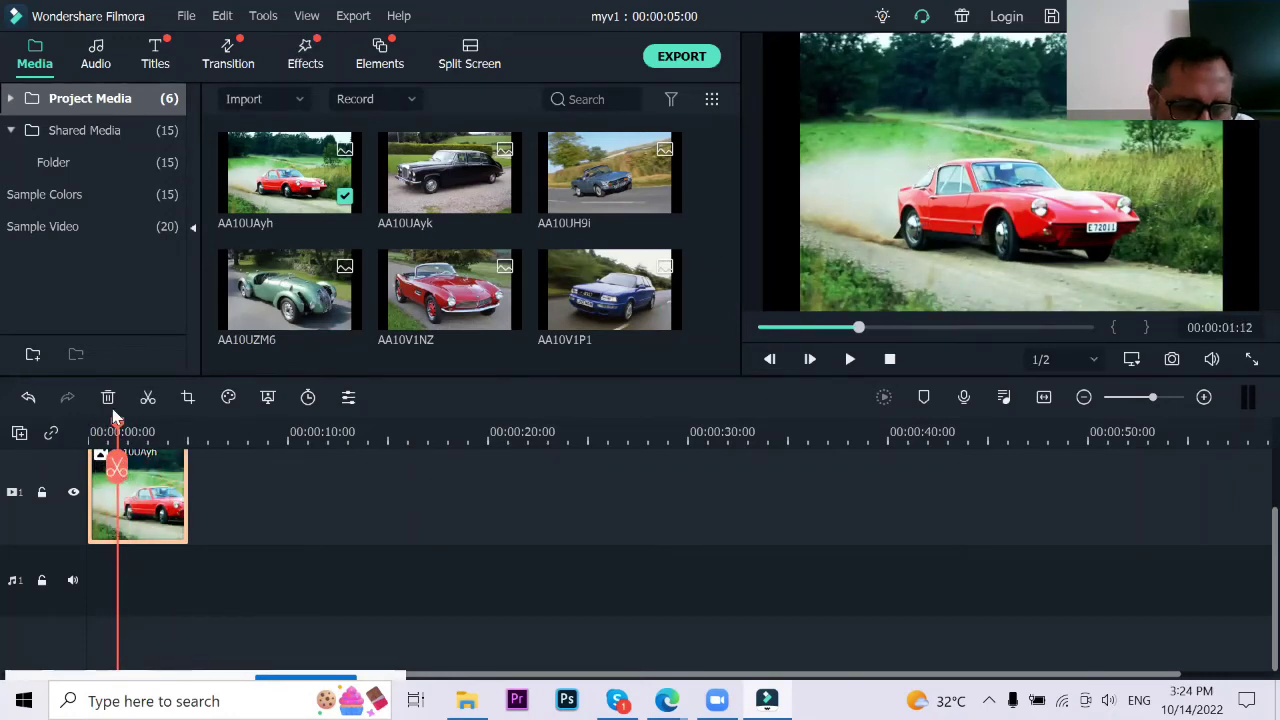
{"action": "left_click_drag", "start_coordinate": [122, 425], "coordinate": [218, 421]}
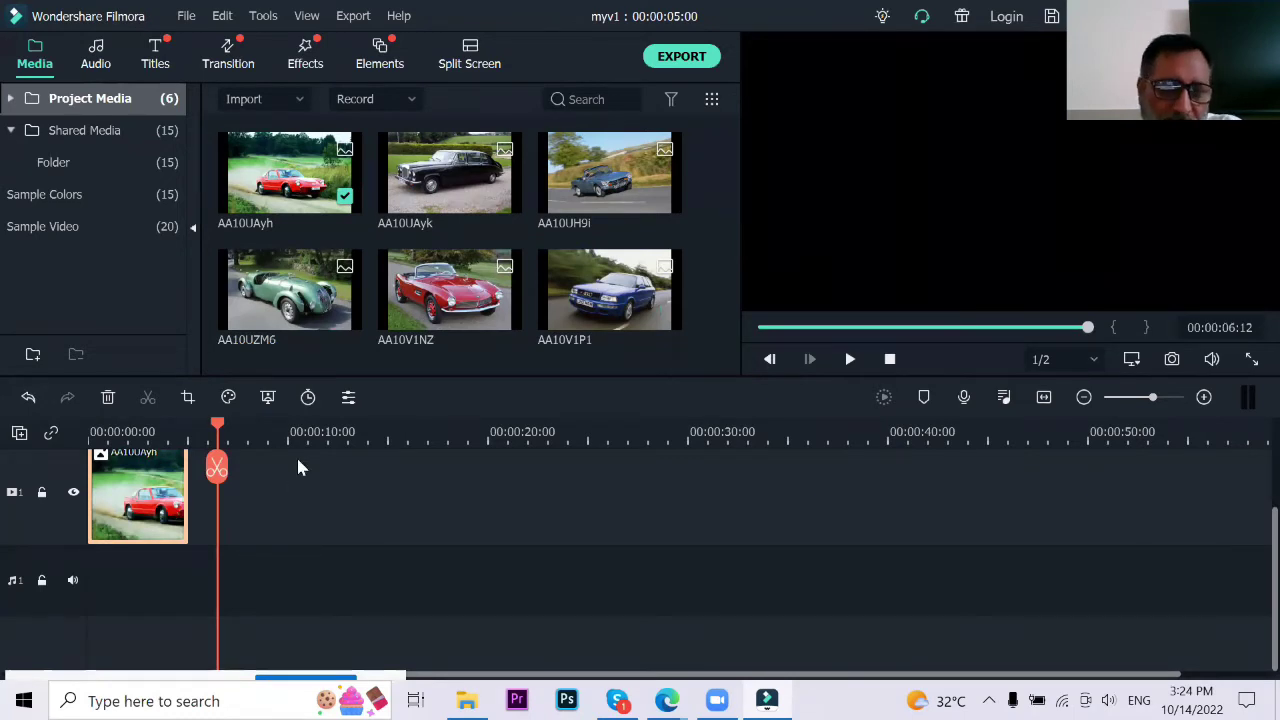
{"action": "left_click_drag", "start_coordinate": [228, 423], "coordinate": [157, 423]}
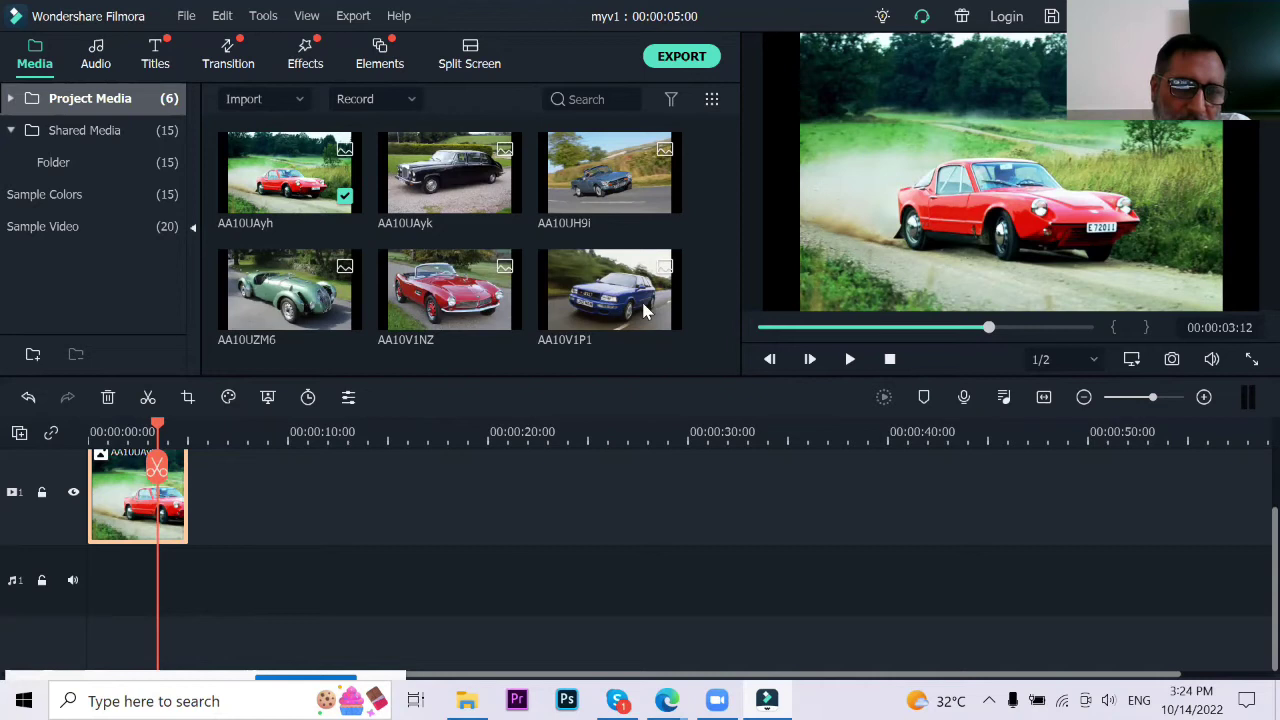
{"action": "left_click_drag", "start_coordinate": [157, 428], "coordinate": [232, 443]}
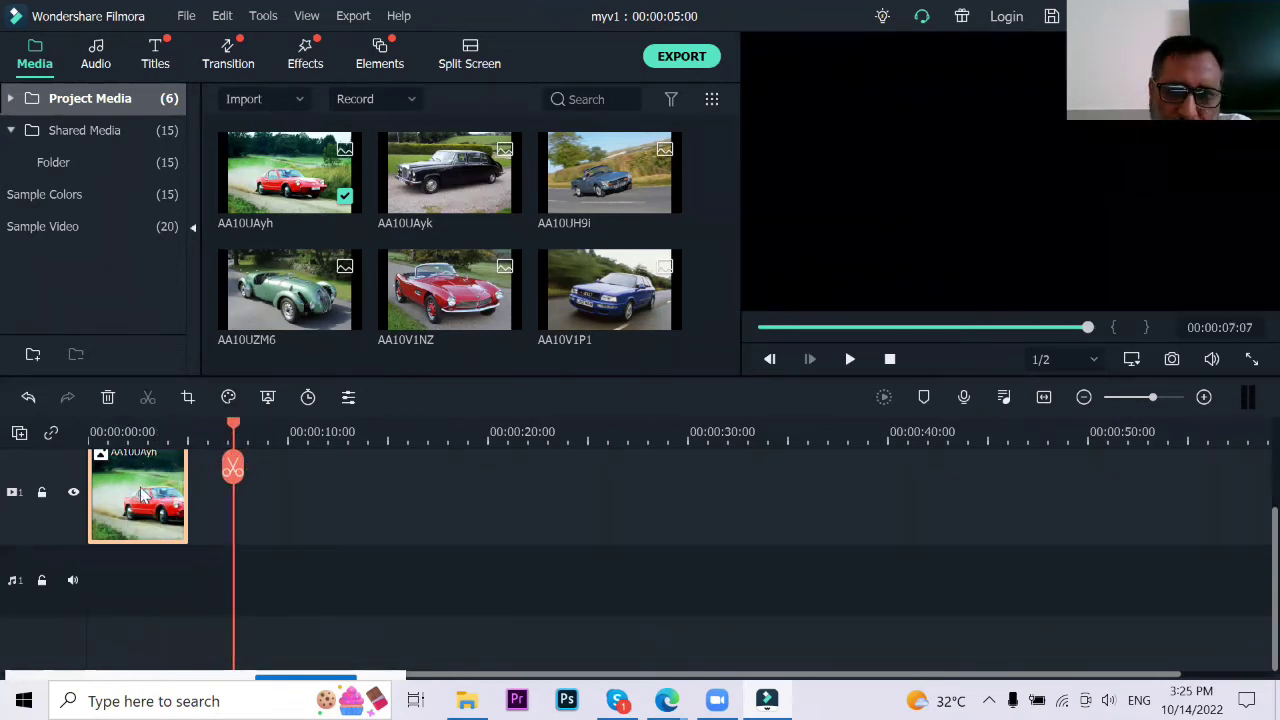
{"action": "left_click", "coordinate": [168, 432]}
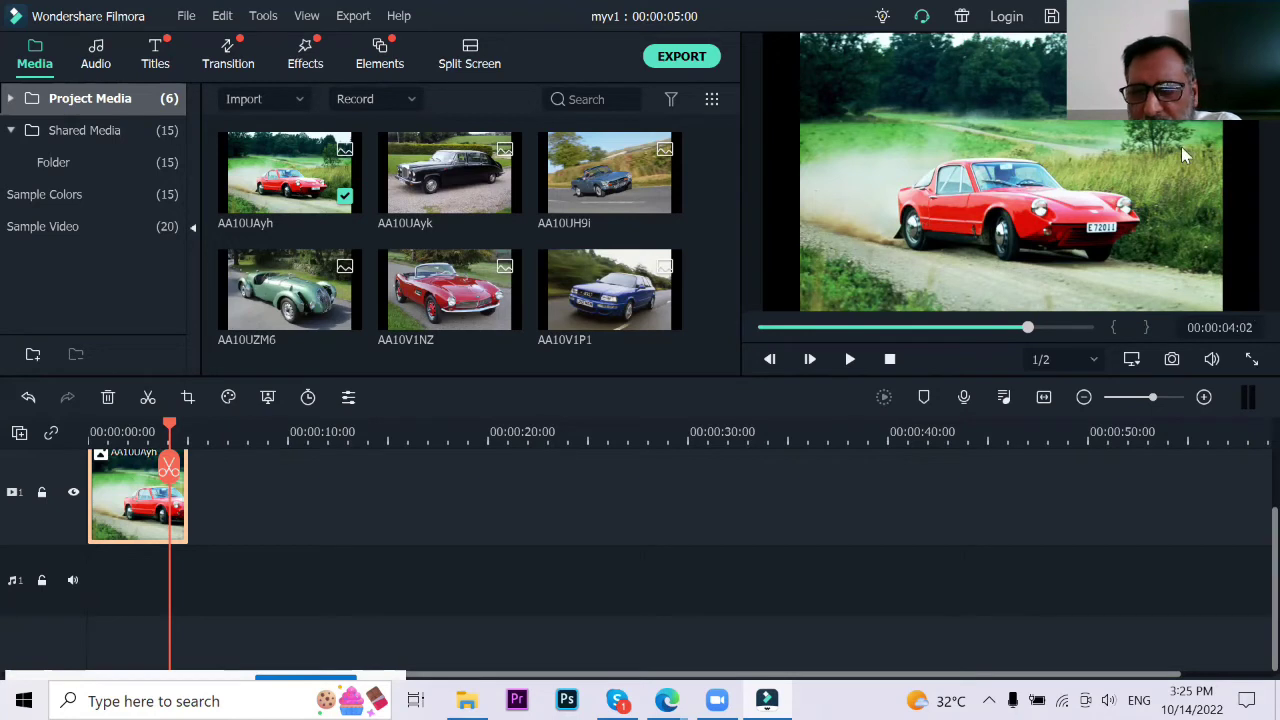
Step: Apply Crop to Fit to the AA10UAyh clip so it fills the frame
{"action": "right_click", "coordinate": [121, 492]}
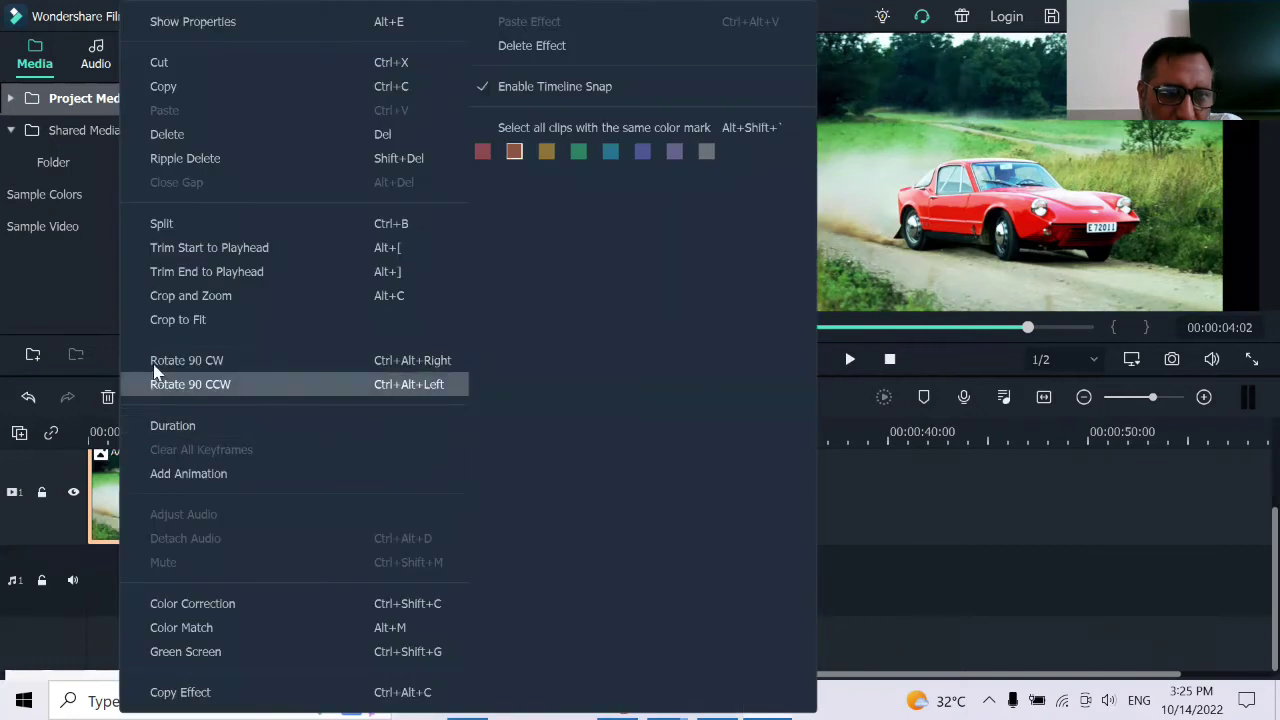
{"action": "left_click", "coordinate": [210, 322]}
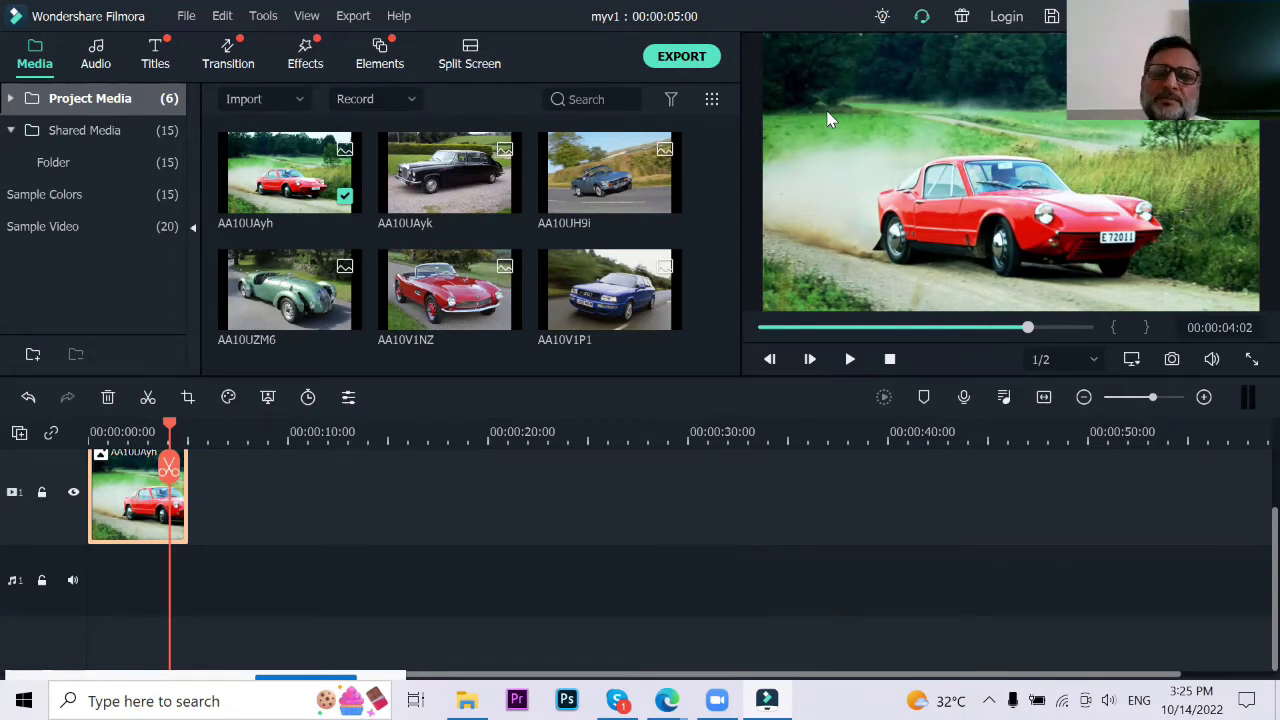
Step: Shrink the AA10UAyh photo in the preview to about half the frame width and place it in the frame's upper-left corner
{"action": "left_click", "coordinate": [806, 138]}
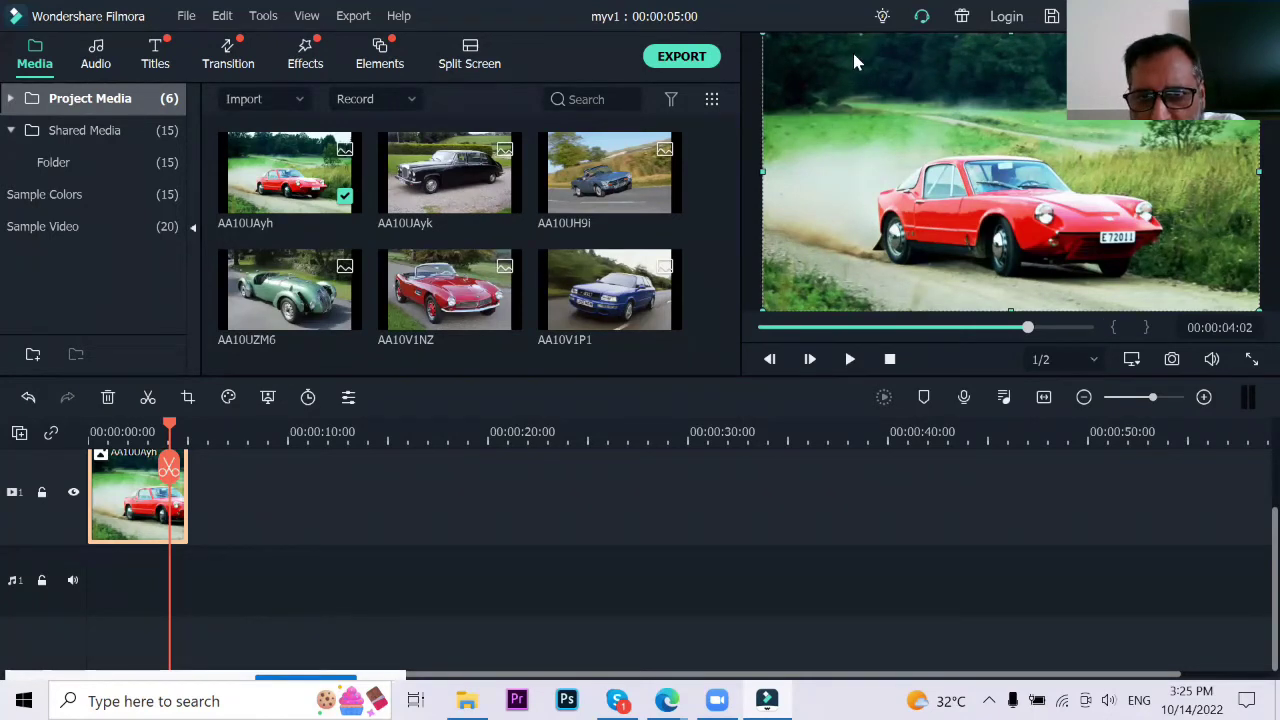
{"action": "left_click_drag", "start_coordinate": [843, 77], "coordinate": [940, 128]}
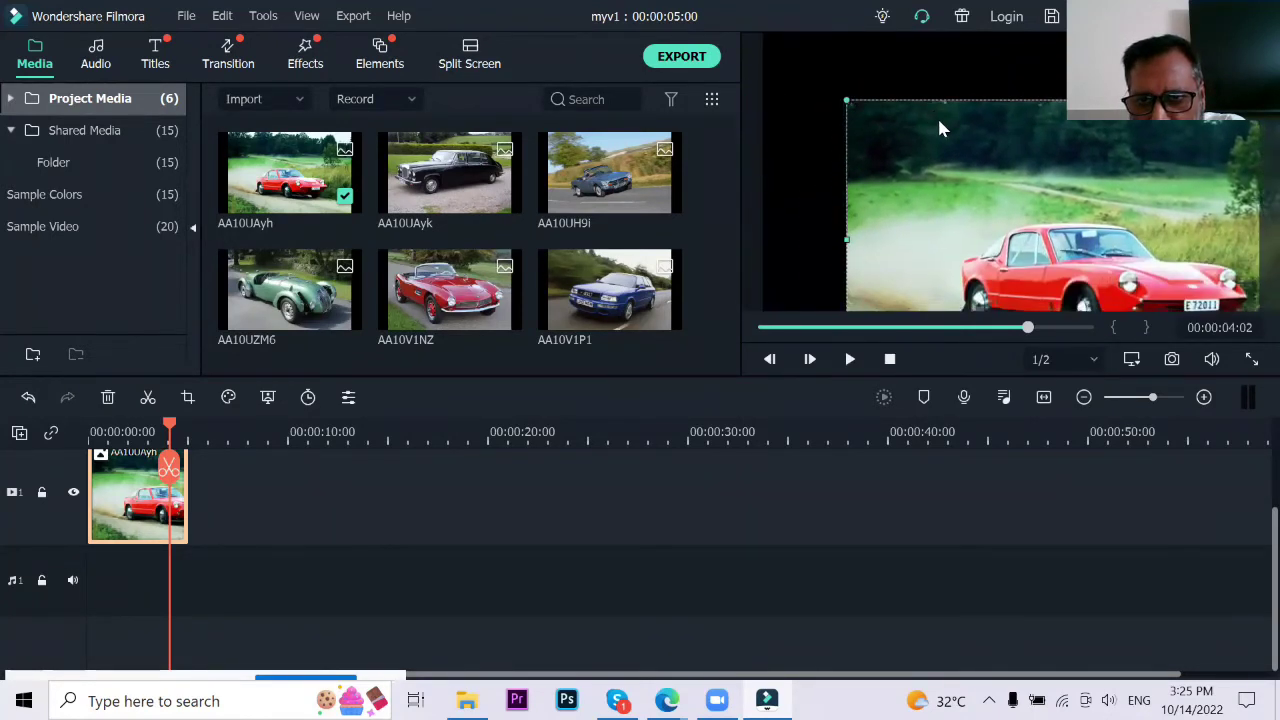
{"action": "left_click_drag", "start_coordinate": [846, 101], "coordinate": [1074, 229]}
{"action": "left_click_drag", "start_coordinate": [1115, 278], "coordinate": [808, 63]}
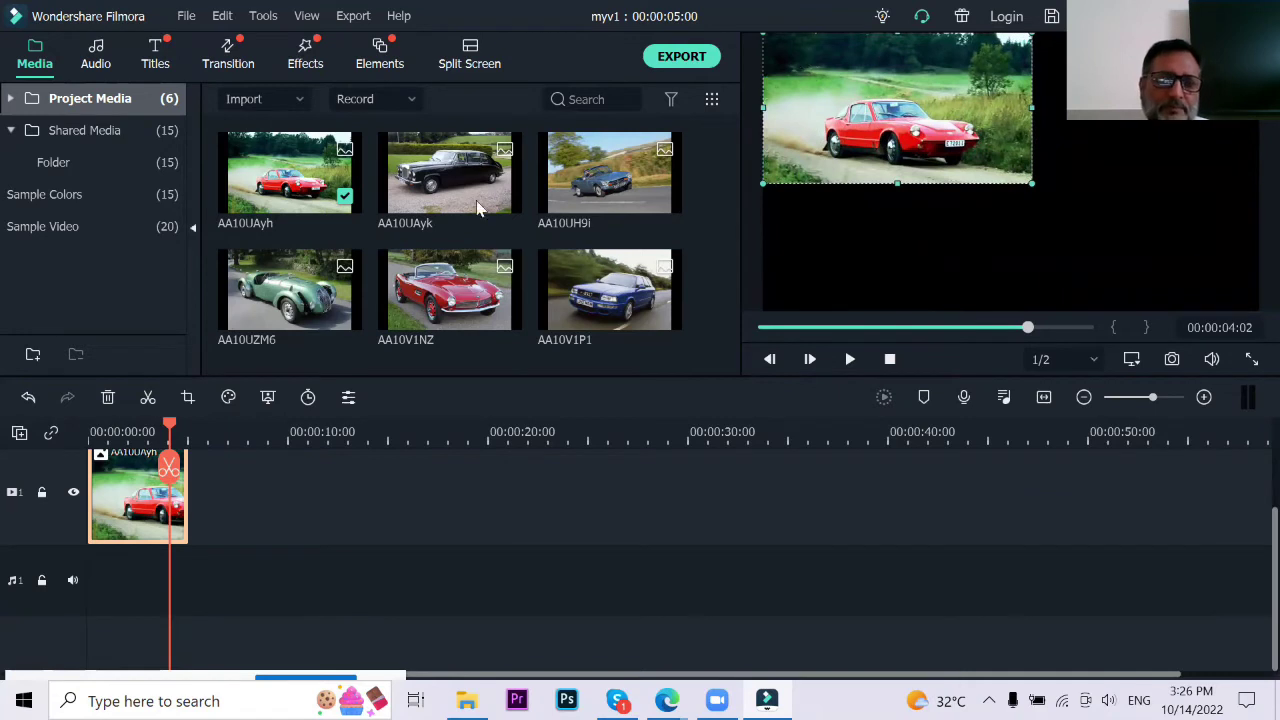
Step: Try Crop to Fit on the shrunken AA10UAyh clip, and undo back to before the photo was moved and resized
{"action": "right_click", "coordinate": [130, 495]}
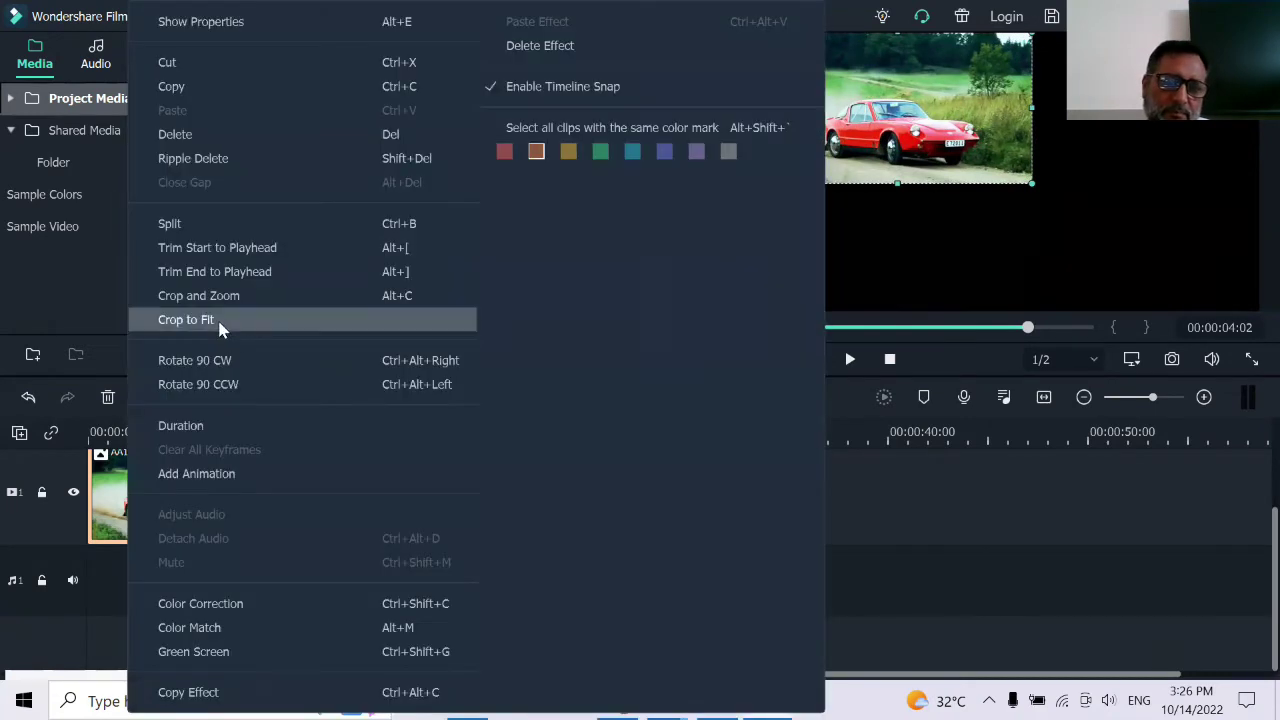
{"action": "left_click", "coordinate": [226, 320]}
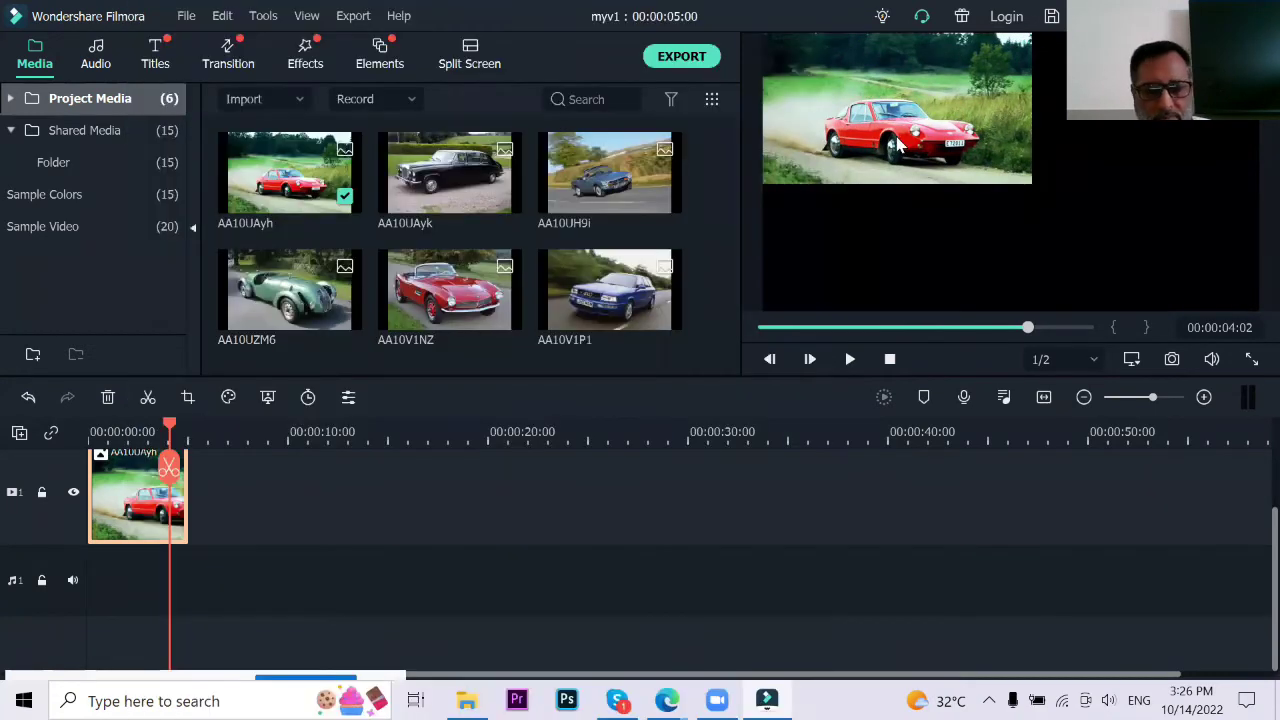
{"action": "key", "text": "ctrl+z"}
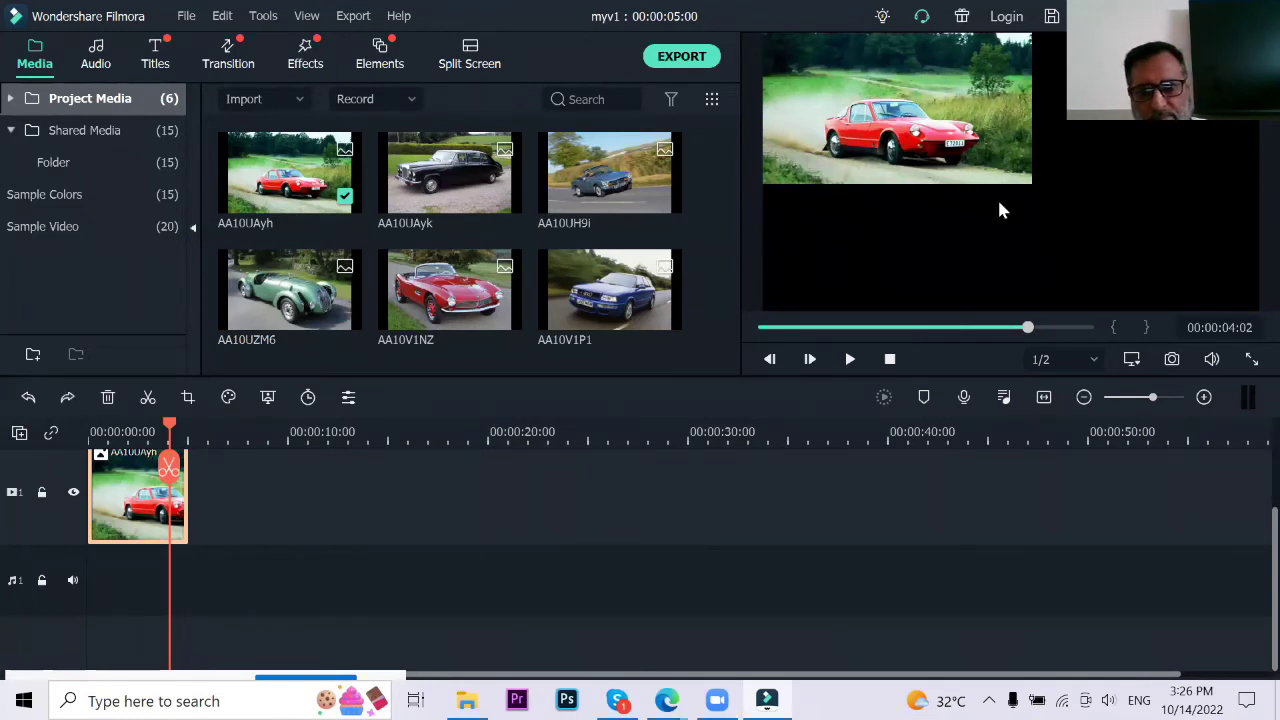
{"action": "key", "text": "ctrl+z"}
{"action": "key", "text": "ctrl+z"}
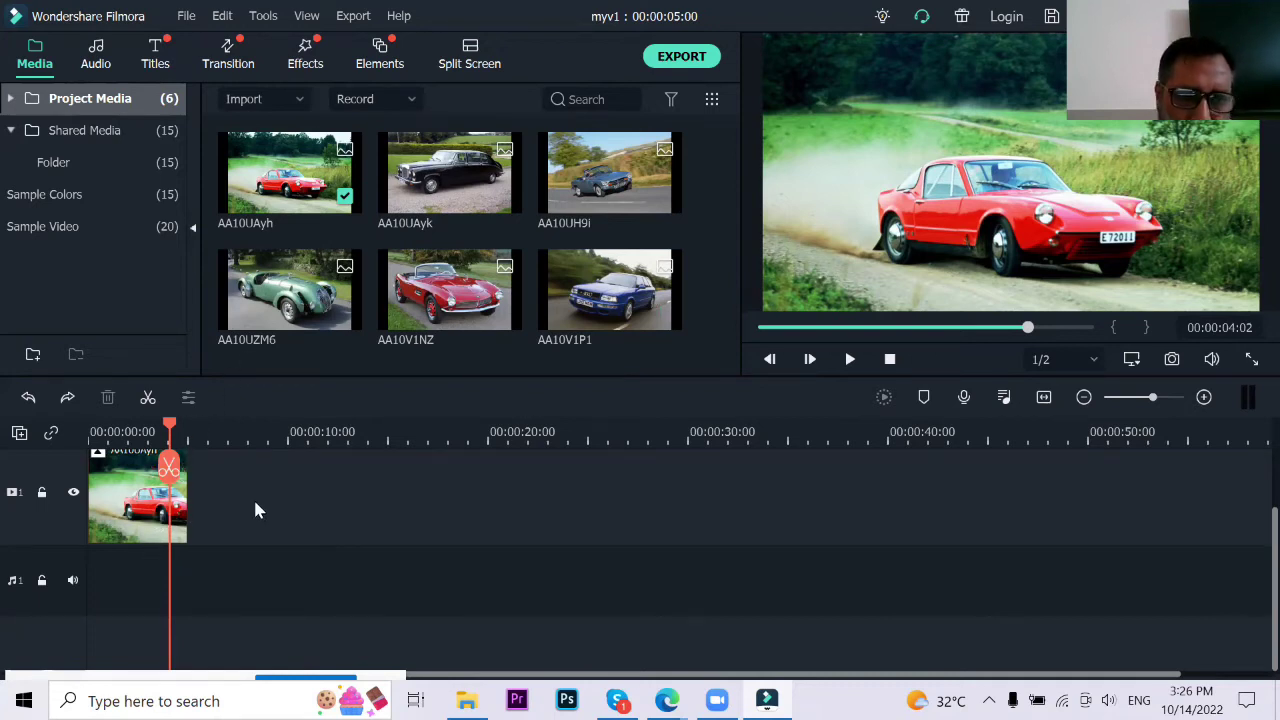
Step: Delete the AA10UAyh clip from the timeline, undo the deletion, and delete the clip again
{"action": "left_click", "coordinate": [150, 497]}
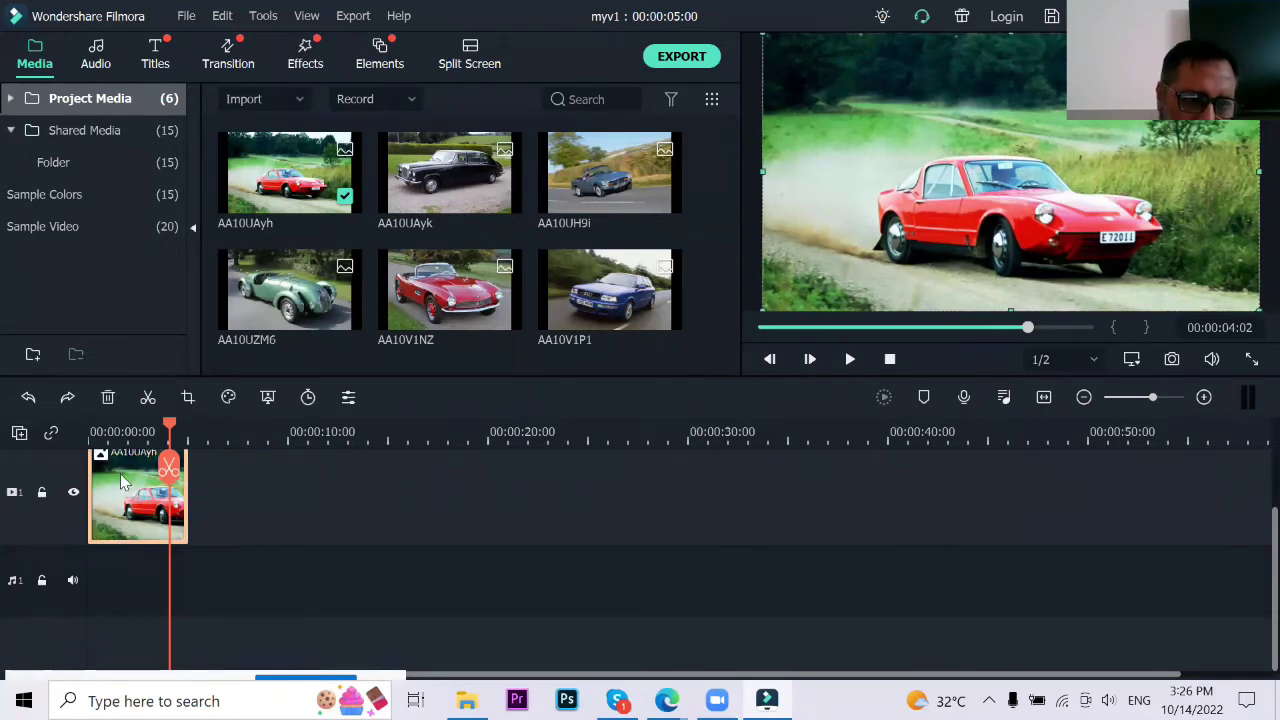
{"action": "left_click", "coordinate": [108, 397]}
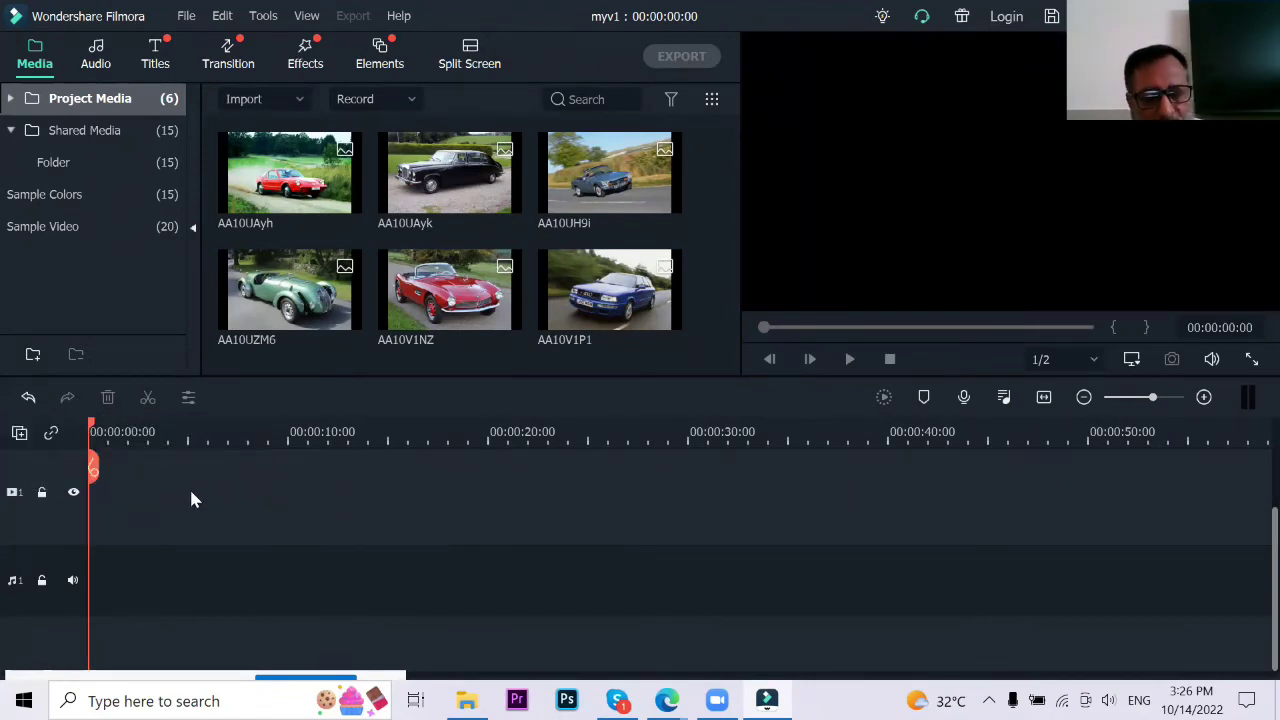
{"action": "key", "text": "ctrl+z"}
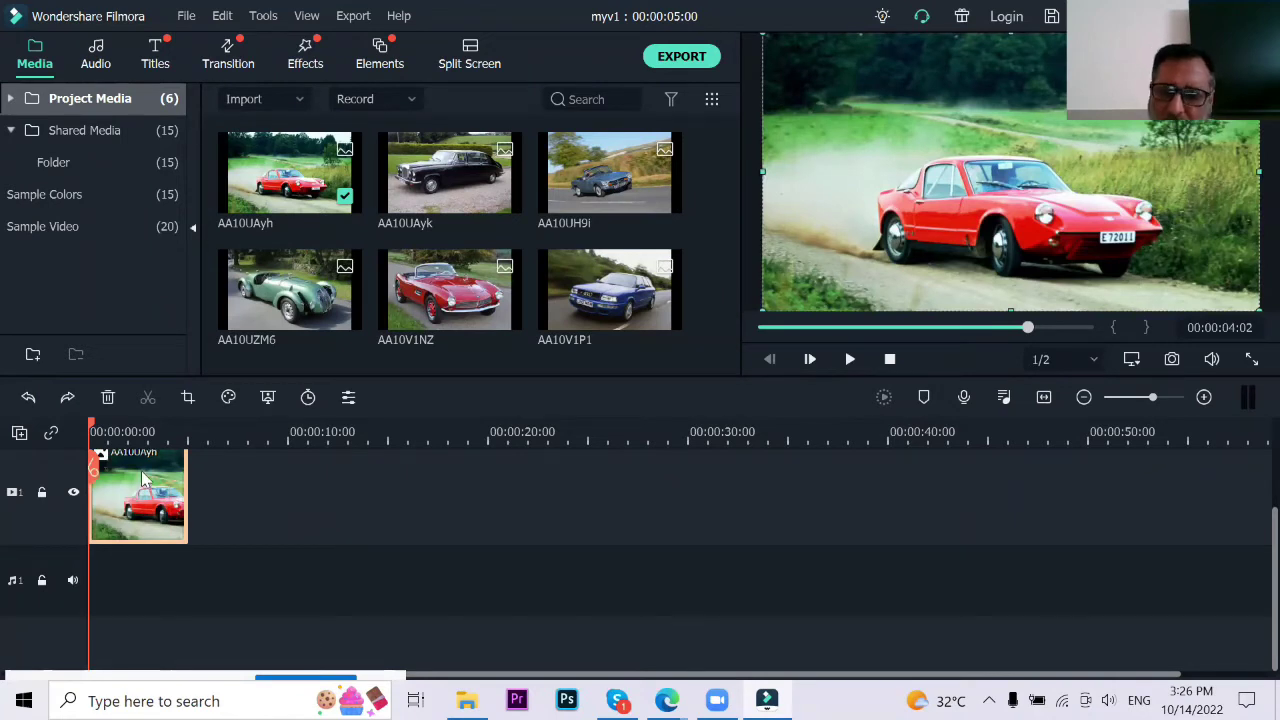
{"action": "key", "text": "Delete"}
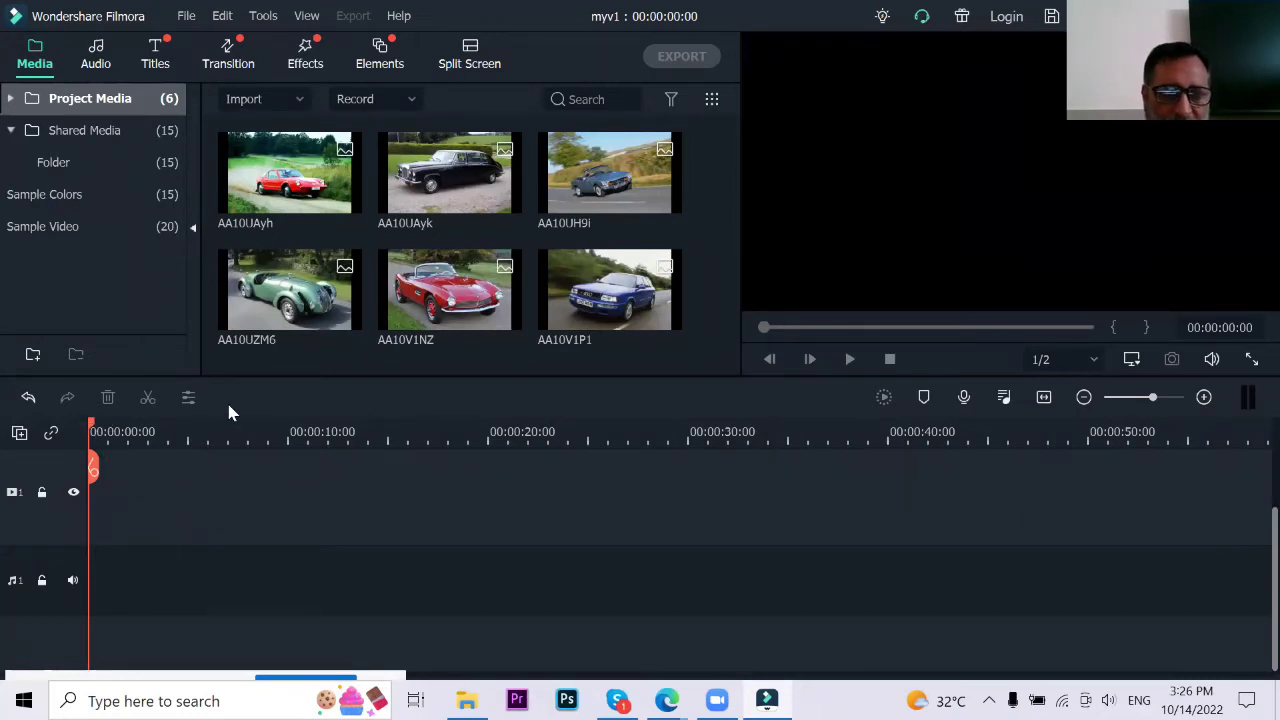
Step: Add the AA10UAyh photo at the start of the timeline and remove it again
{"action": "mouse_move", "coordinate": [357, 206]}
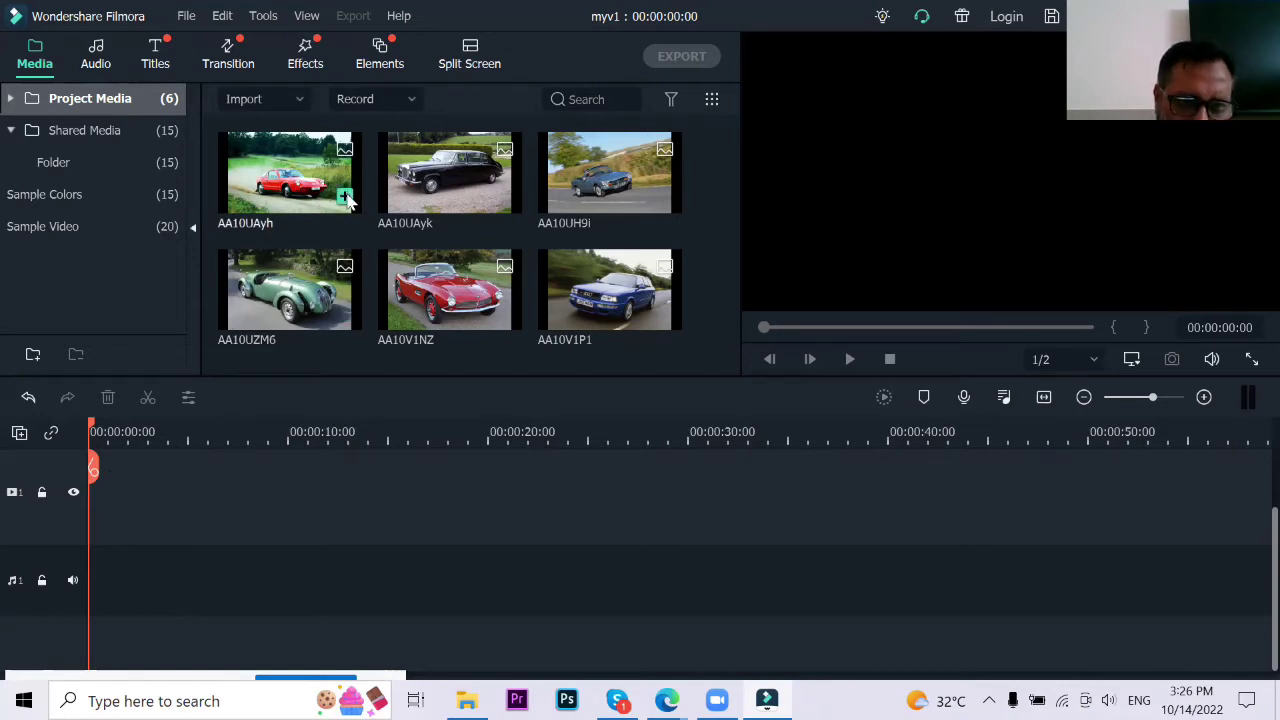
{"action": "left_click", "coordinate": [345, 198]}
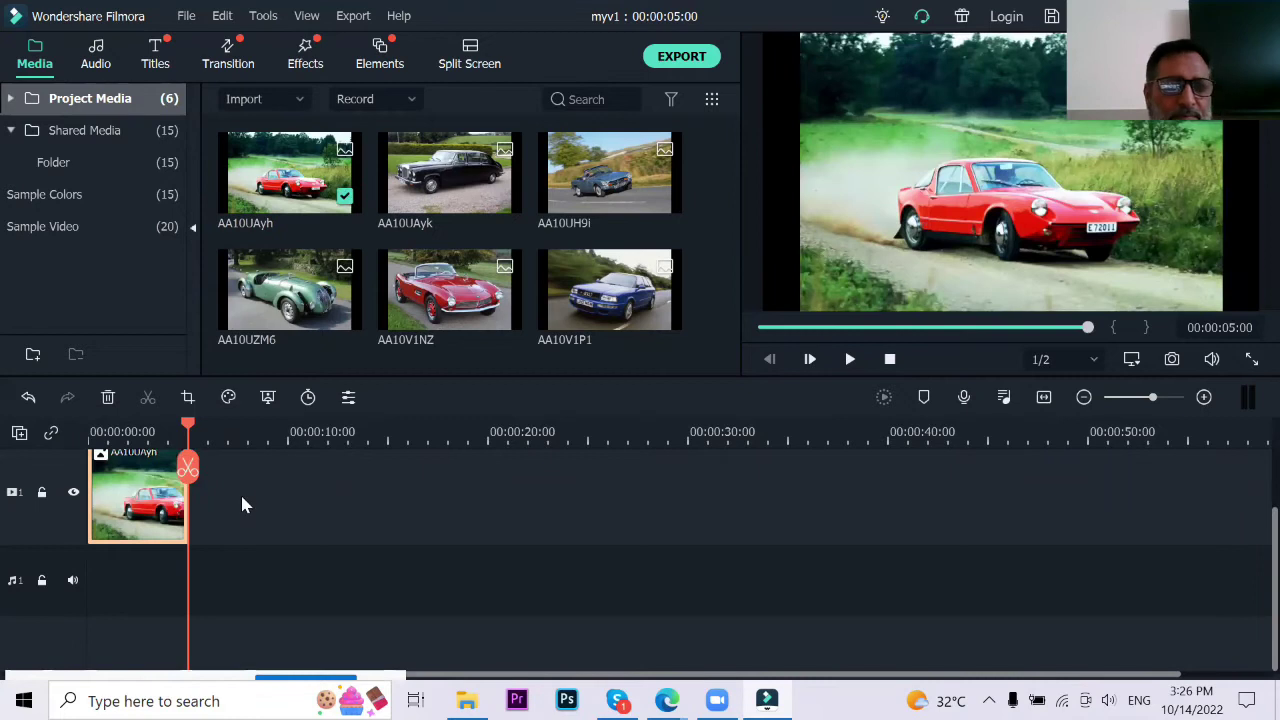
{"action": "key", "text": "Delete"}
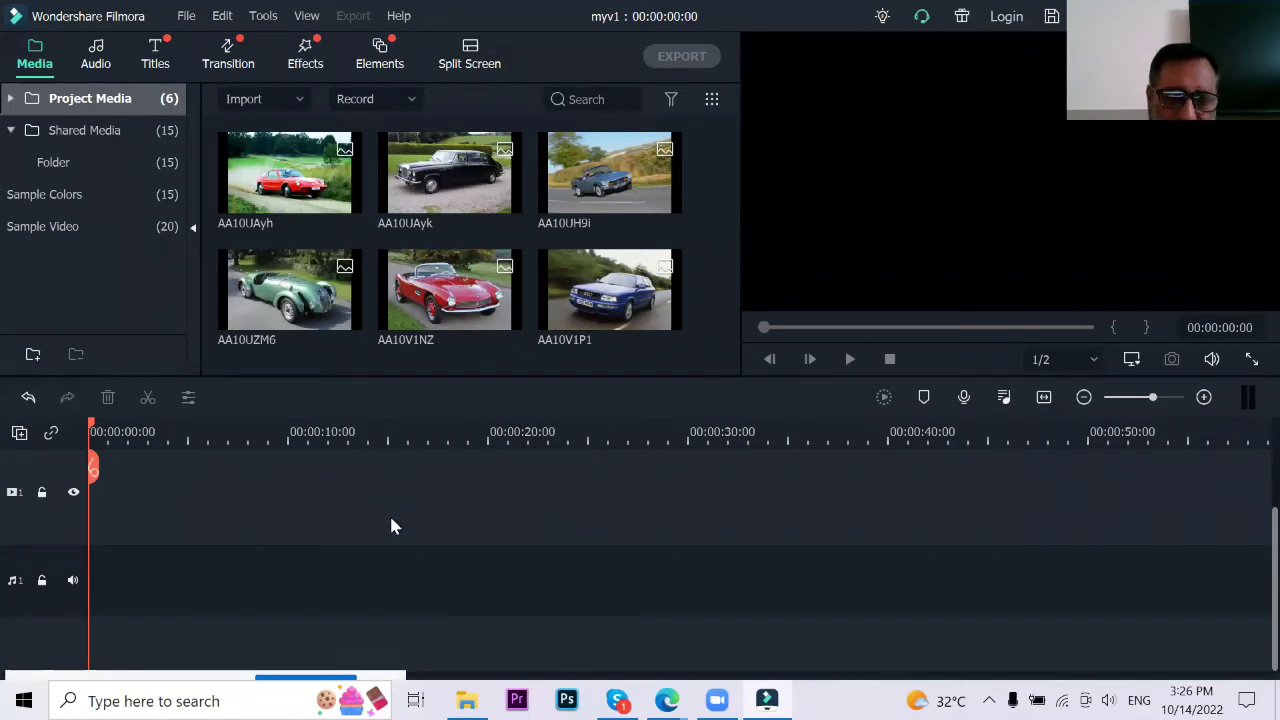
Step: Place the playhead at about 00:00:15 on the empty timeline and add the AA10UAyh photo there
{"action": "left_click", "coordinate": [418, 438]}
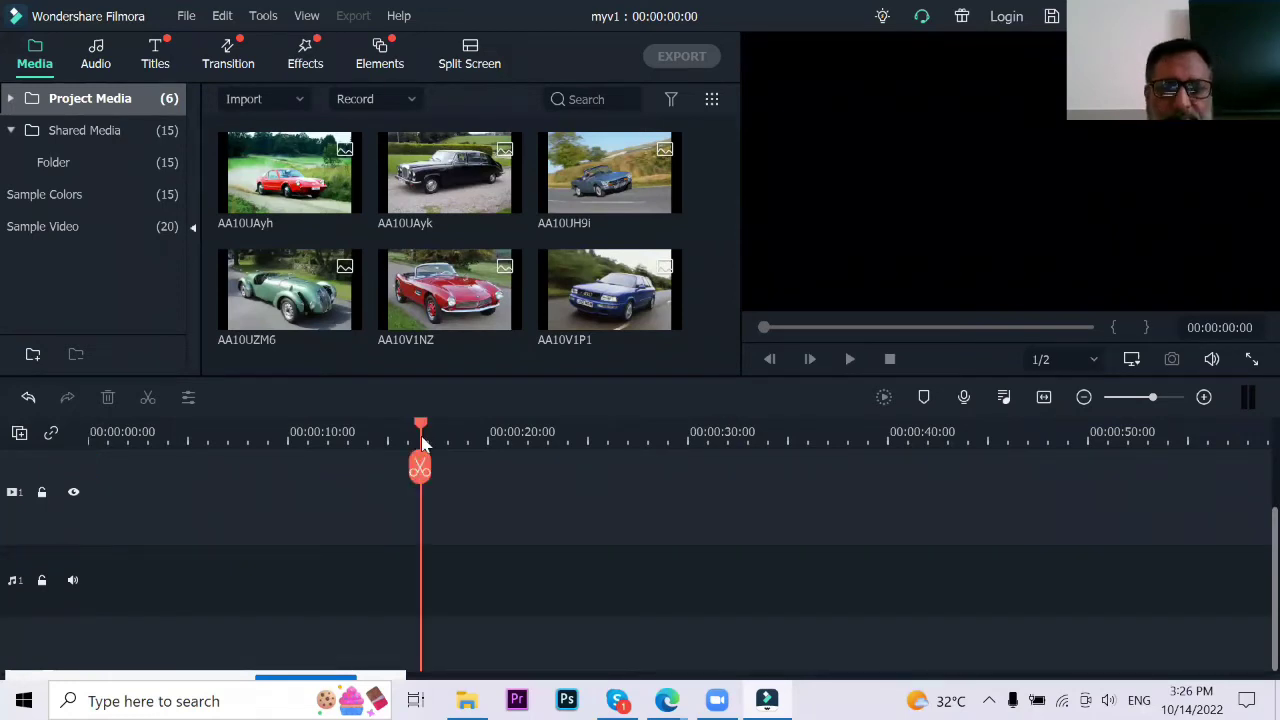
{"action": "left_click_drag", "start_coordinate": [420, 425], "coordinate": [391, 425]}
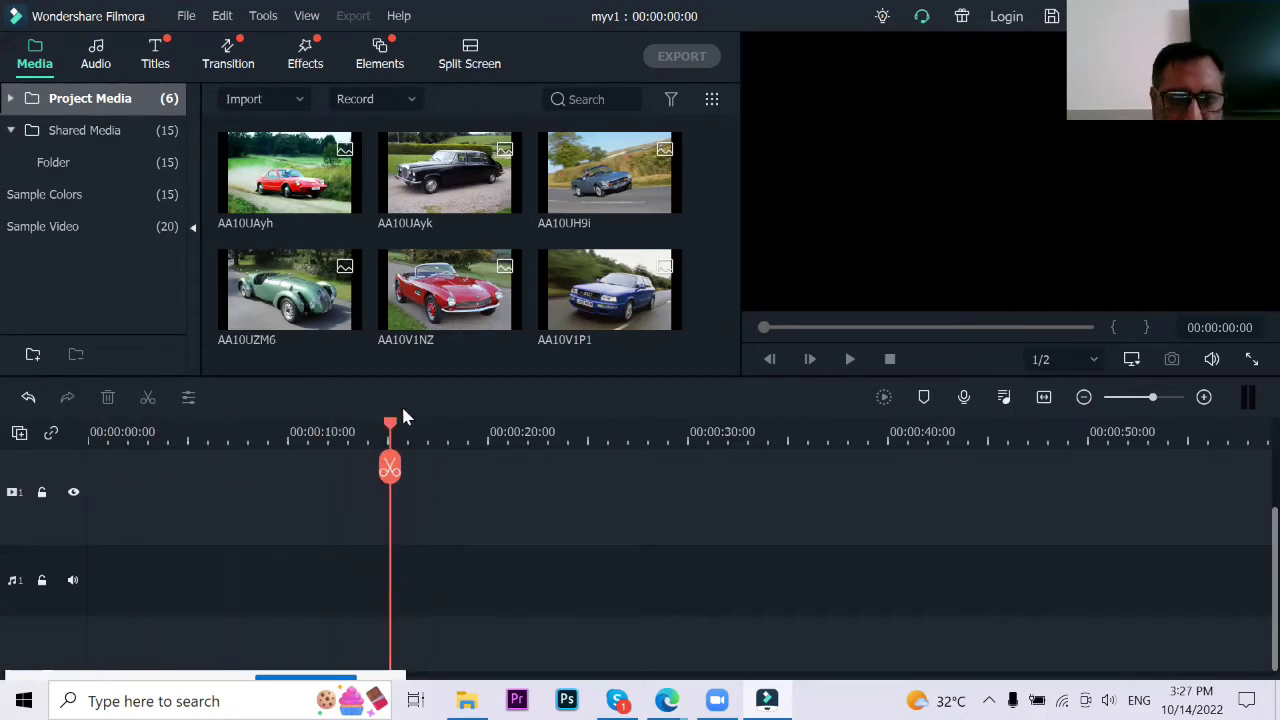
{"action": "left_click", "coordinate": [345, 197]}
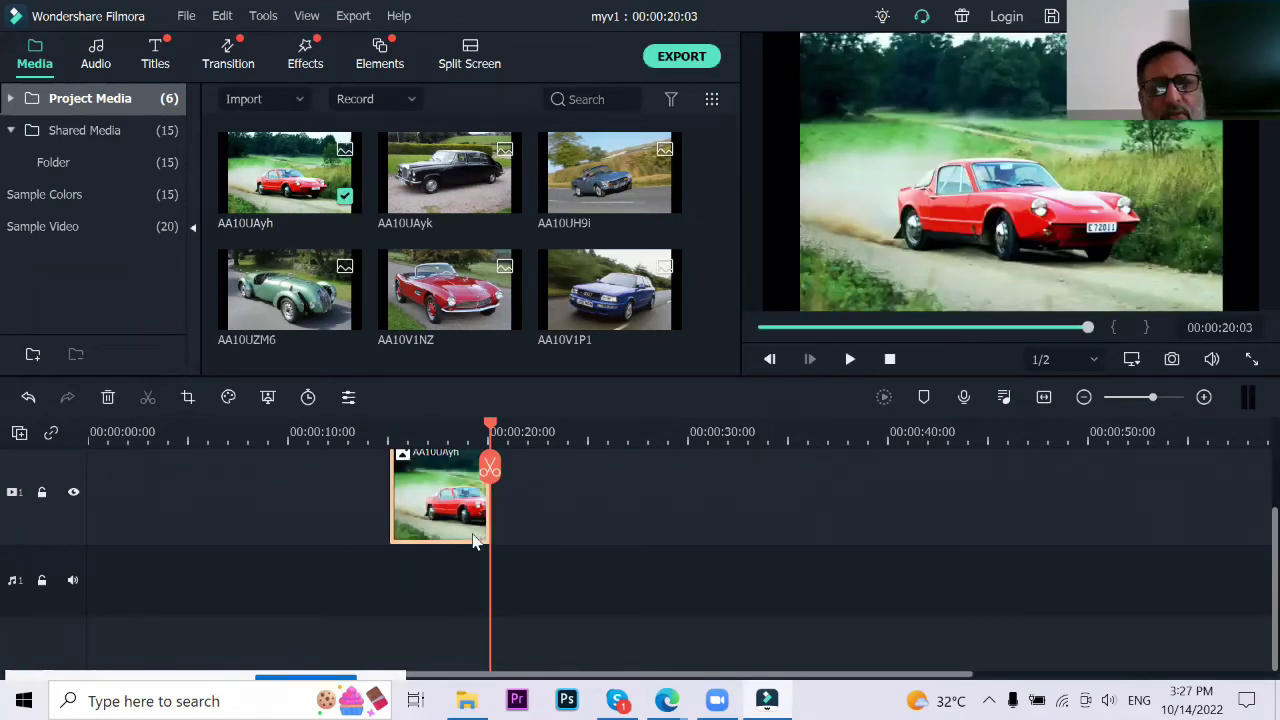
Step: Return the playhead to the start of the timeline and add the AA10UAyk photo there
{"action": "mouse_move", "coordinate": [435, 192]}
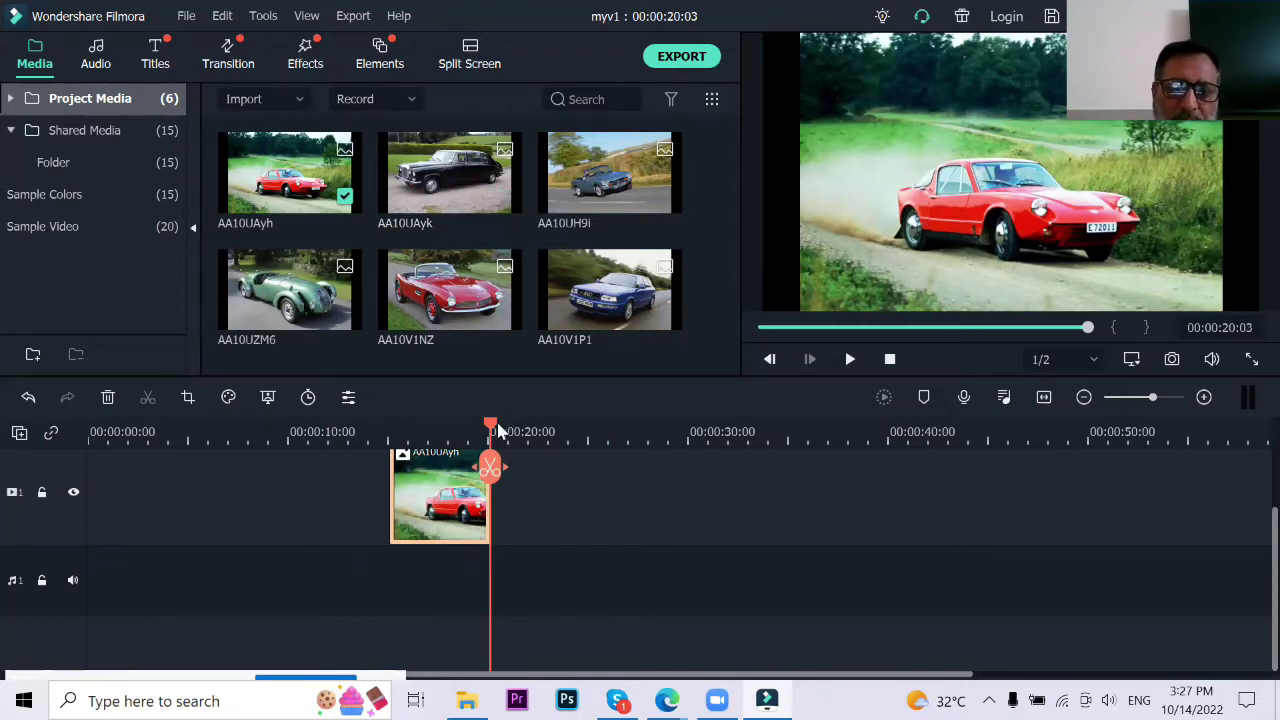
{"action": "left_click_drag", "start_coordinate": [491, 430], "coordinate": [90, 432]}
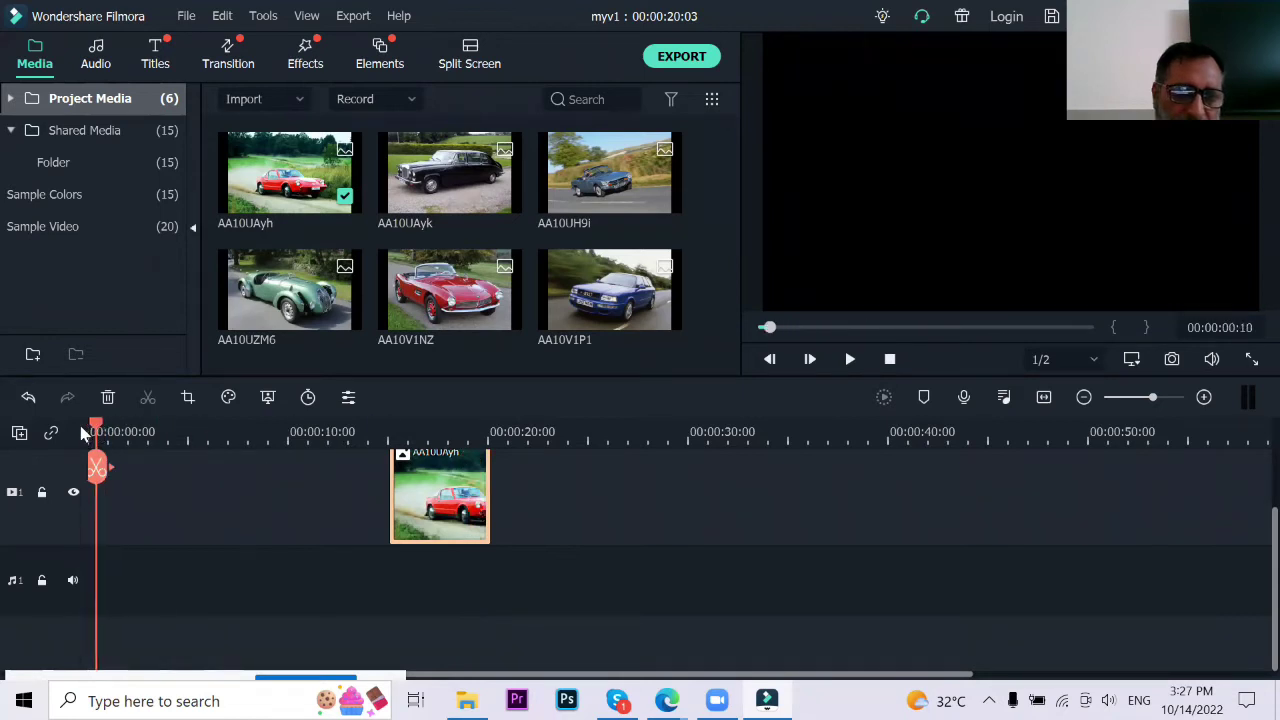
{"action": "left_click", "coordinate": [505, 197]}
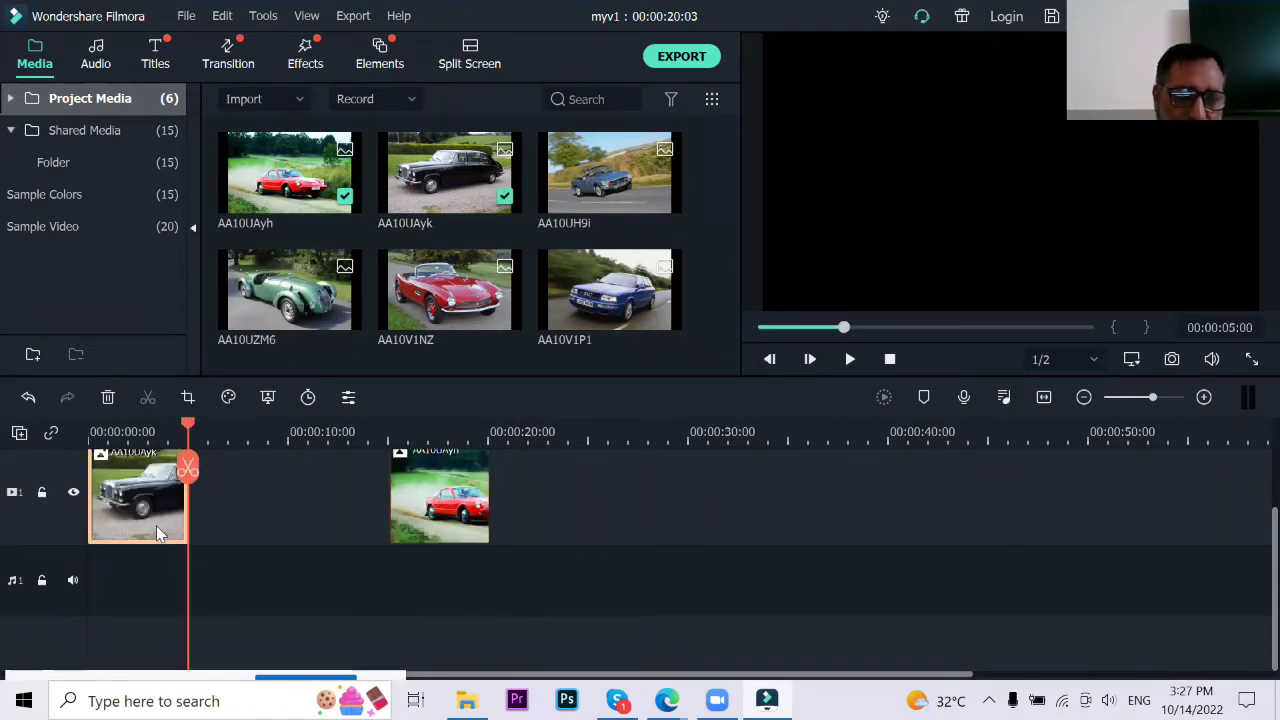
Step: Add the AA10UH9i photo at about 00:00:09:08, between the two clips, and preview it at 00:00:12:10
{"action": "left_click_drag", "start_coordinate": [190, 425], "coordinate": [274, 425]}
{"action": "left_click", "coordinate": [665, 197]}
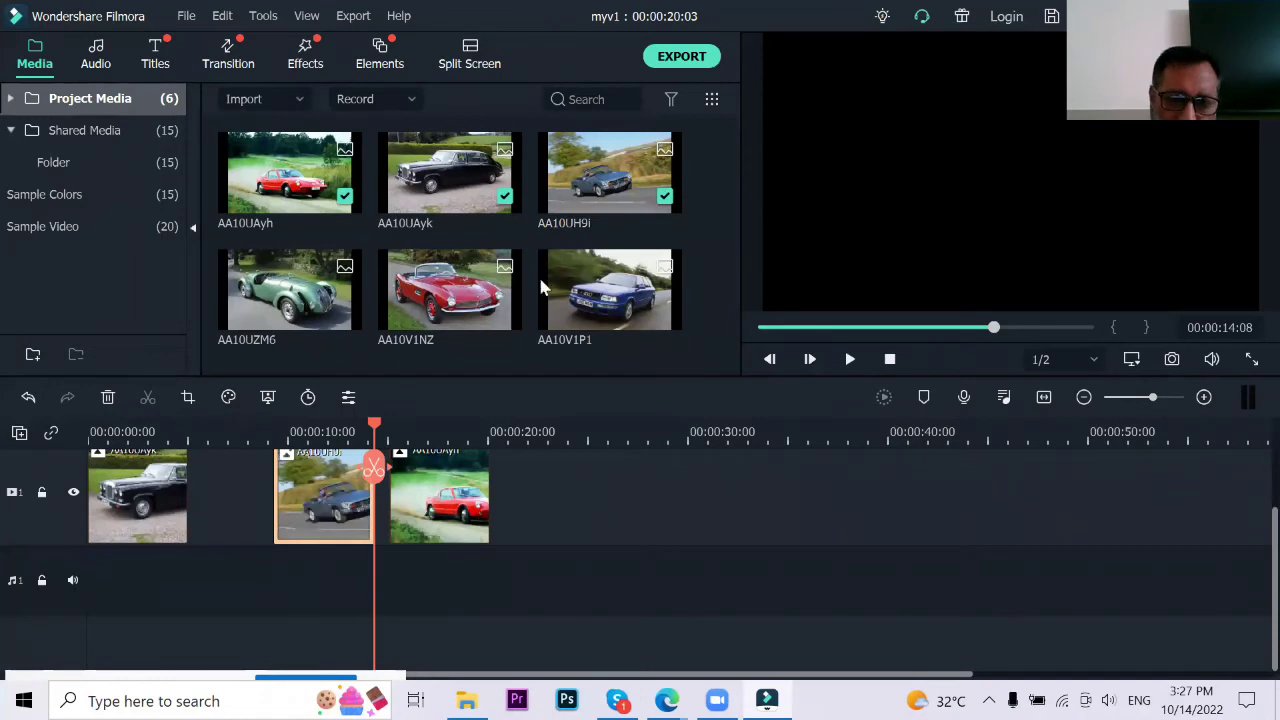
{"action": "left_click_drag", "start_coordinate": [373, 425], "coordinate": [336, 432]}
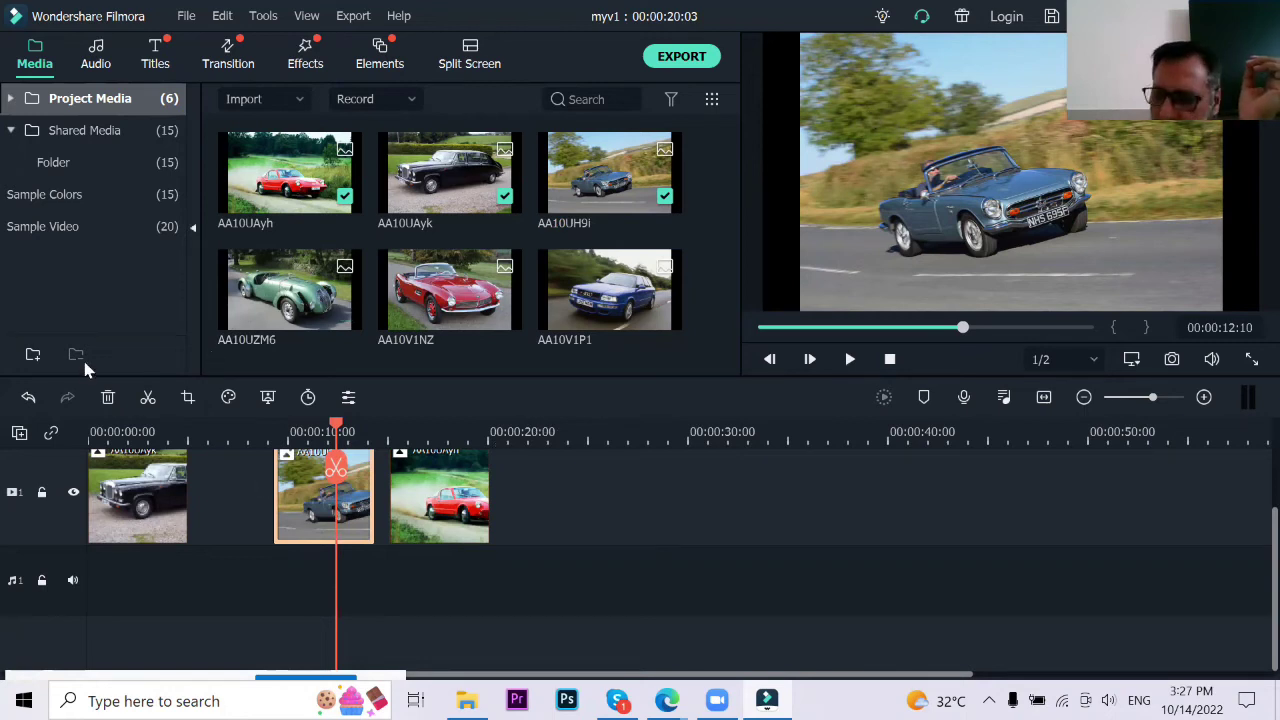
Step: Place AA10UZM6 at about 00:00:36:20 and AA10V1NZ at about 00:00:51:21, and add a second AA10UAyk at 00:00:26:16
{"action": "left_click", "coordinate": [117, 486]}
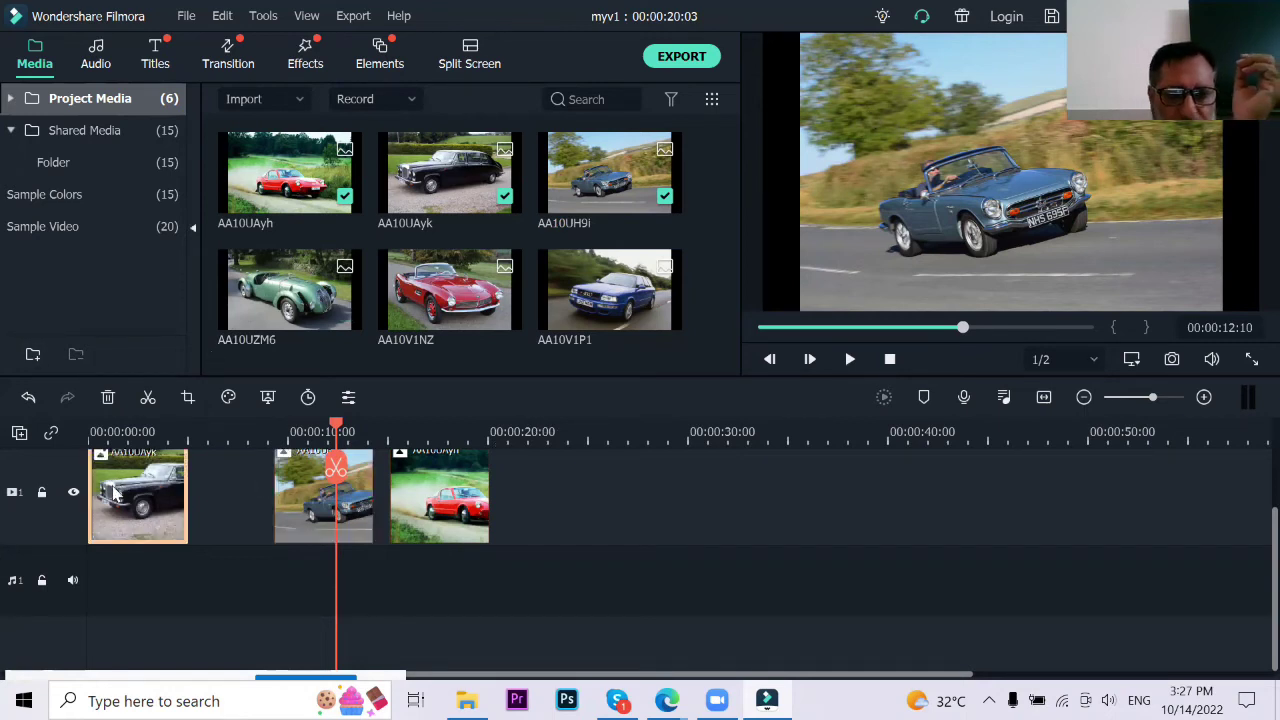
{"action": "mouse_move", "coordinate": [490, 310]}
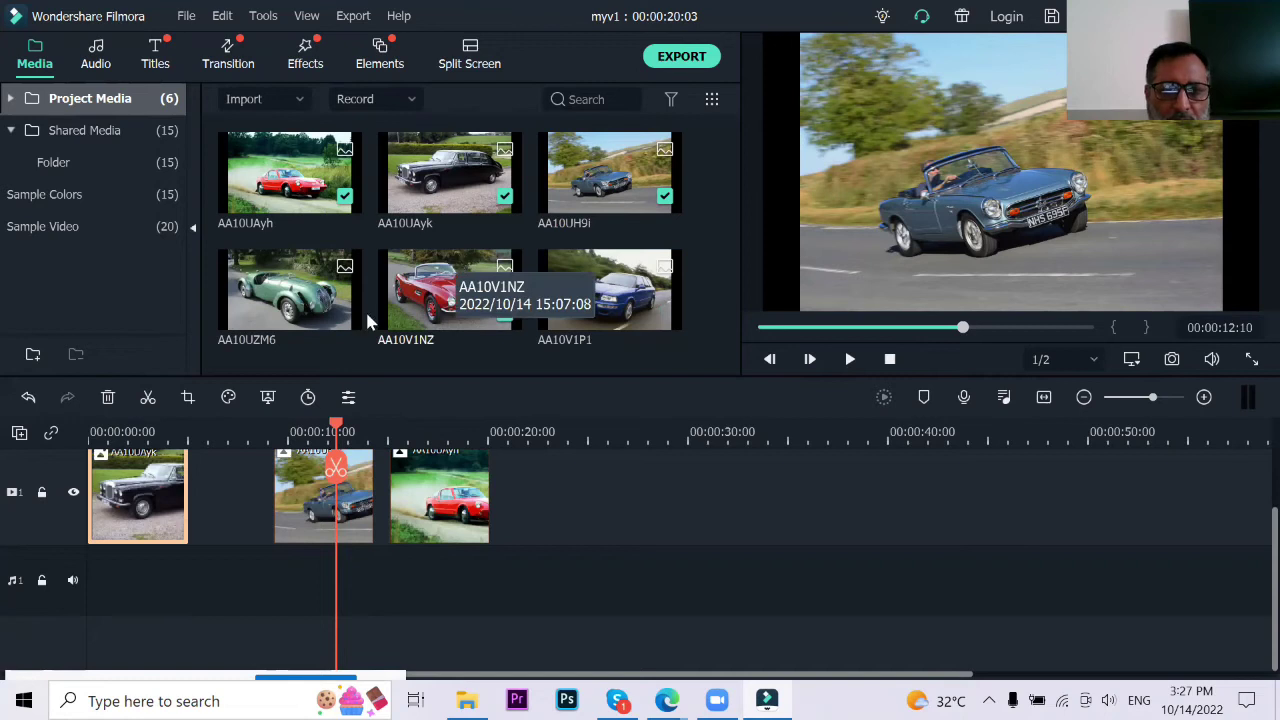
{"action": "mouse_move", "coordinate": [265, 288]}
{"action": "left_click_drag", "start_coordinate": [278, 283], "coordinate": [826, 517]}
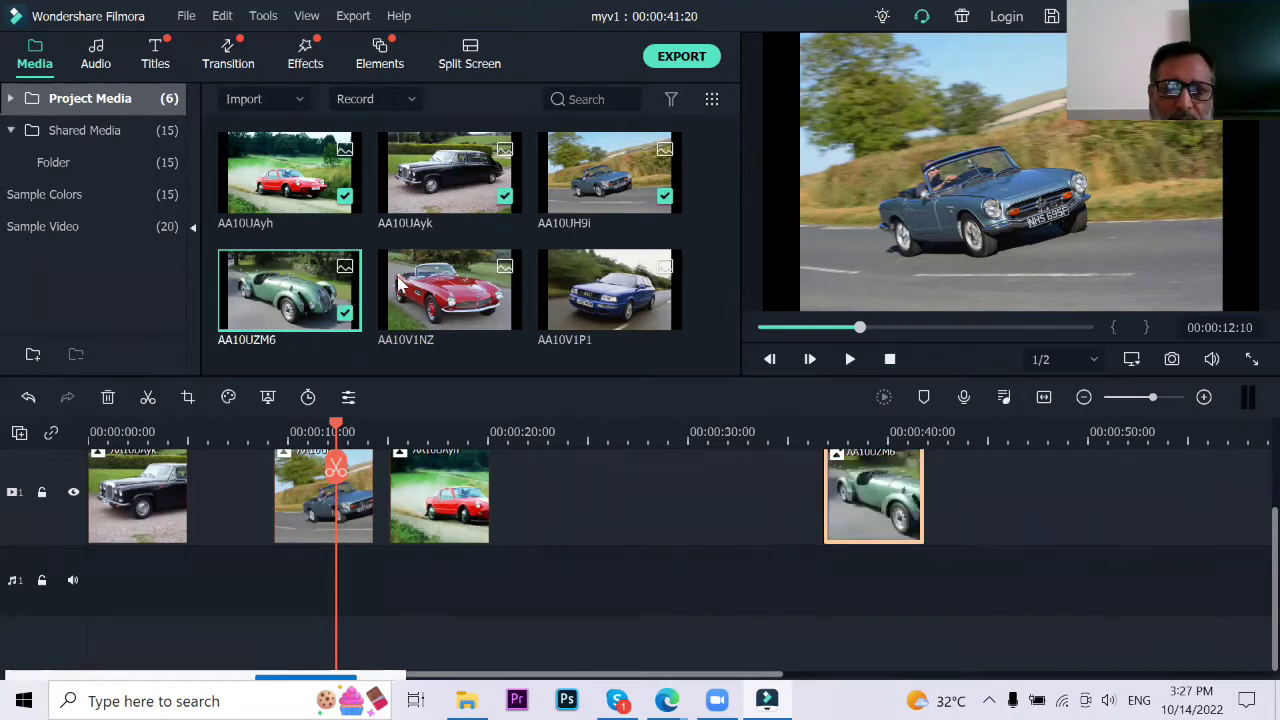
{"action": "left_click_drag", "start_coordinate": [434, 286], "coordinate": [1122, 488]}
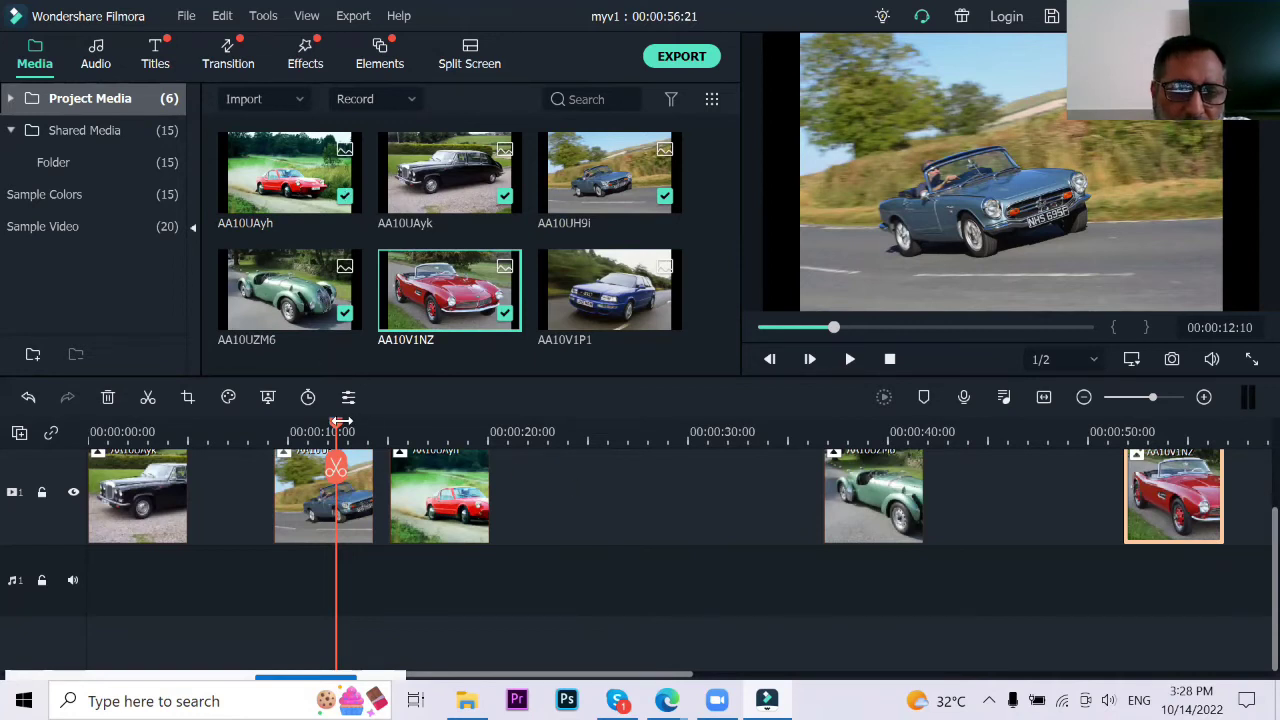
{"action": "left_click_drag", "start_coordinate": [340, 422], "coordinate": [621, 430]}
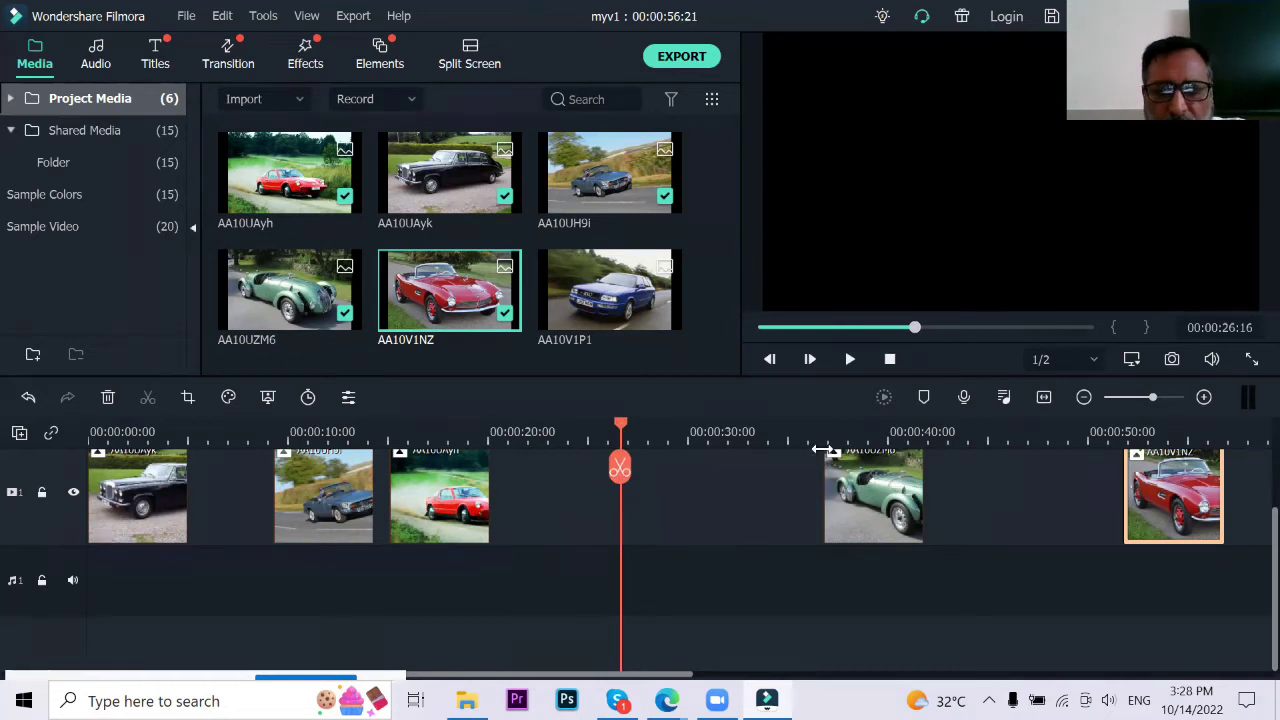
{"action": "left_click", "coordinate": [510, 197]}
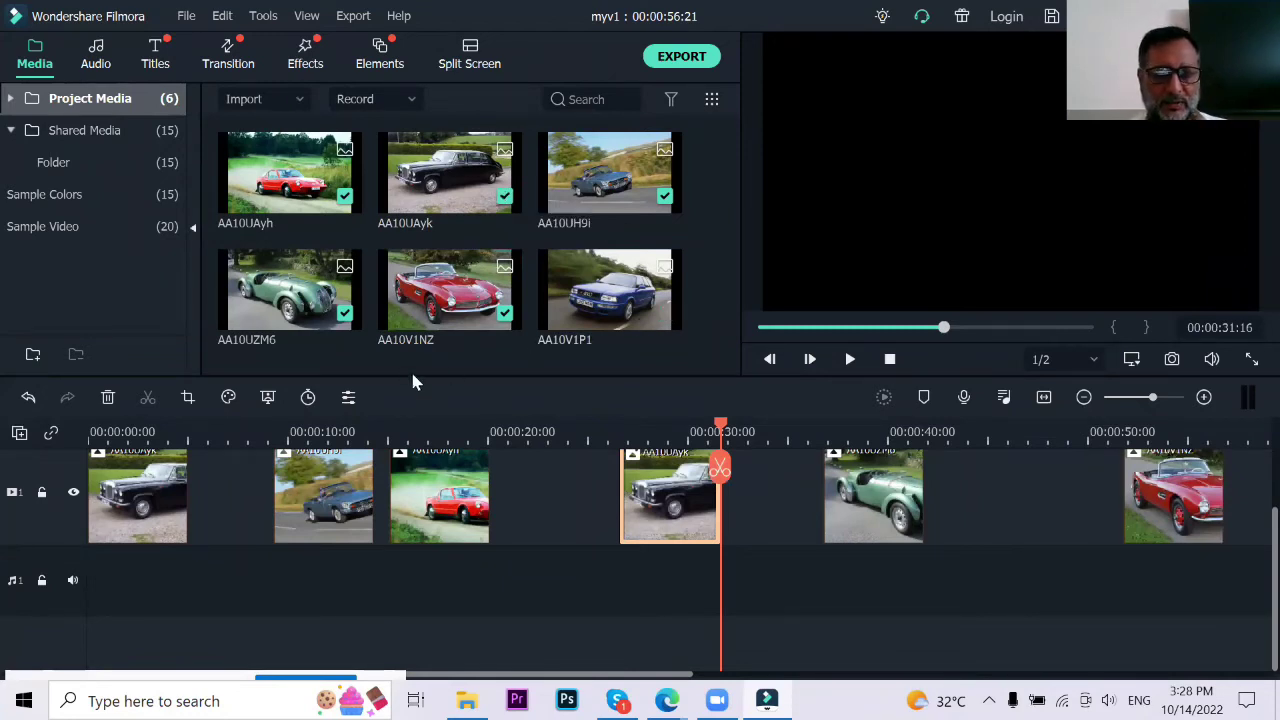
Step: Delete every clip after the opening AA10UAyk clip: AA10UH9i, AA10UAyh, the second AA10UAyk, AA10UZM6 and AA10V1NZ
{"action": "left_click", "coordinate": [293, 484]}
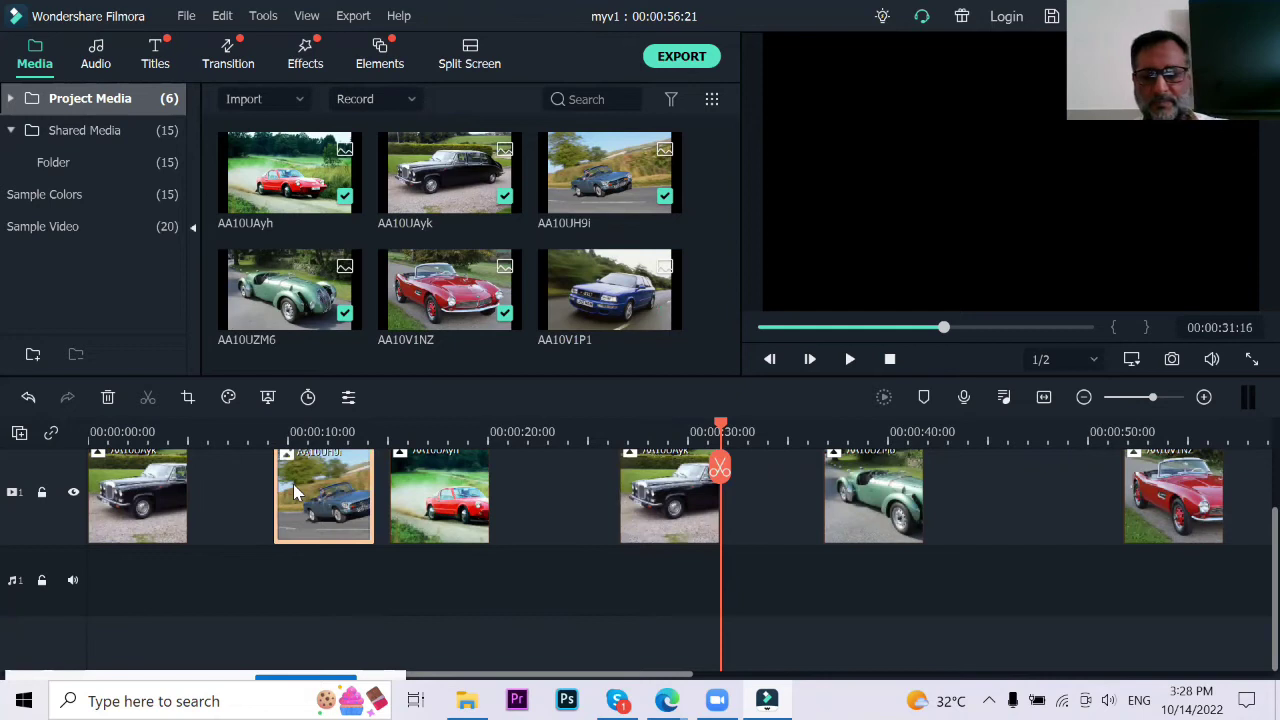
{"action": "key", "text": "Delete"}
{"action": "left_click", "coordinate": [368, 490]}
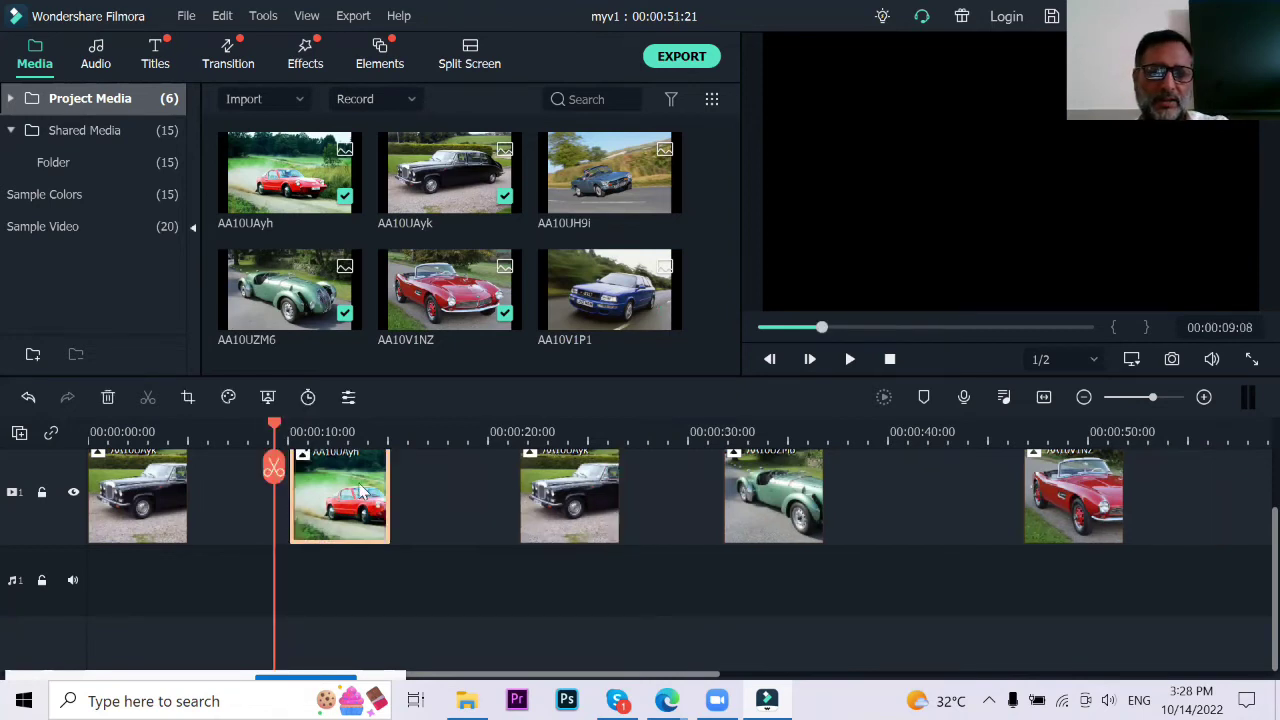
{"action": "key", "text": "Delete"}
{"action": "left_click", "coordinate": [477, 478]}
{"action": "key", "text": "Delete"}
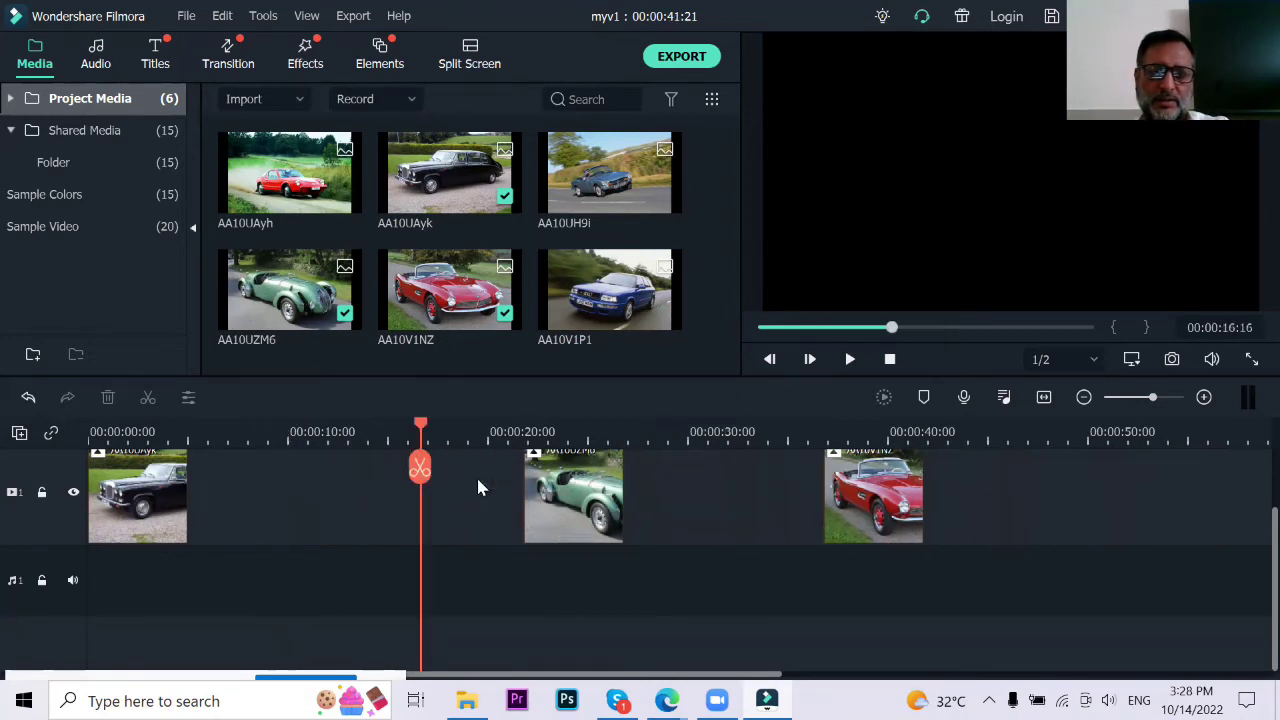
{"action": "left_click", "coordinate": [545, 487]}
{"action": "key", "text": "Delete"}
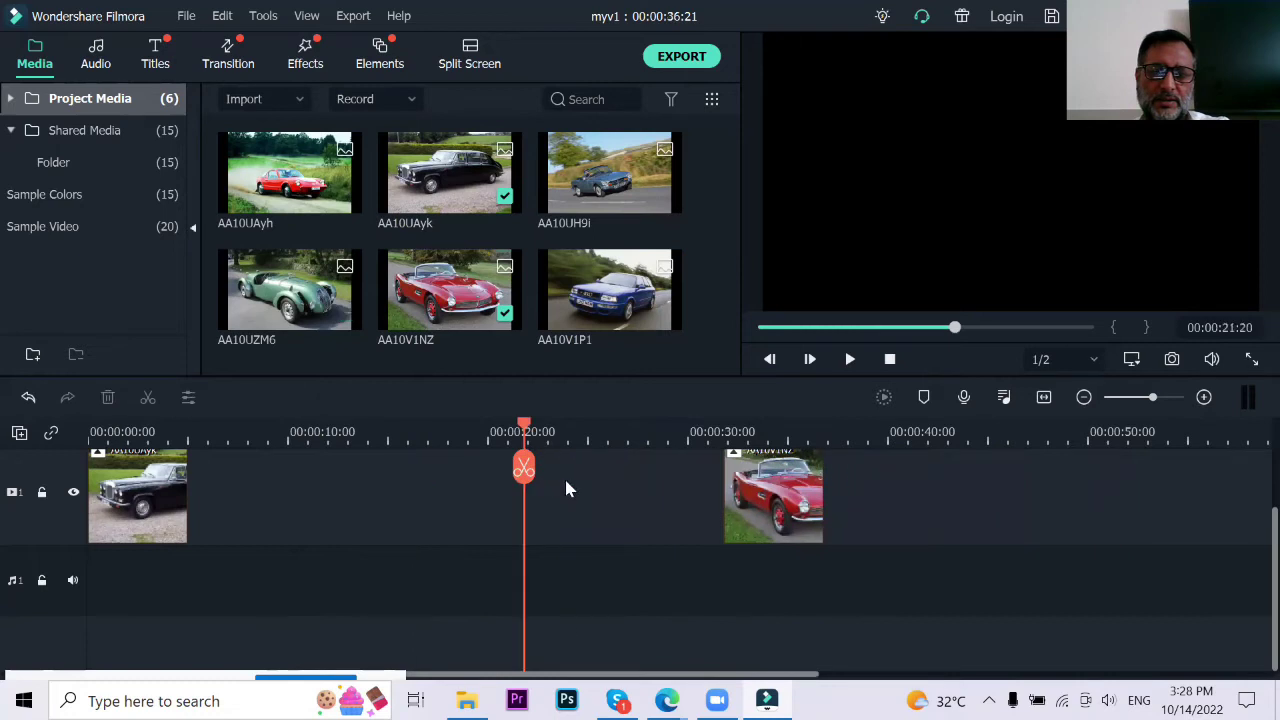
{"action": "left_click", "coordinate": [757, 506]}
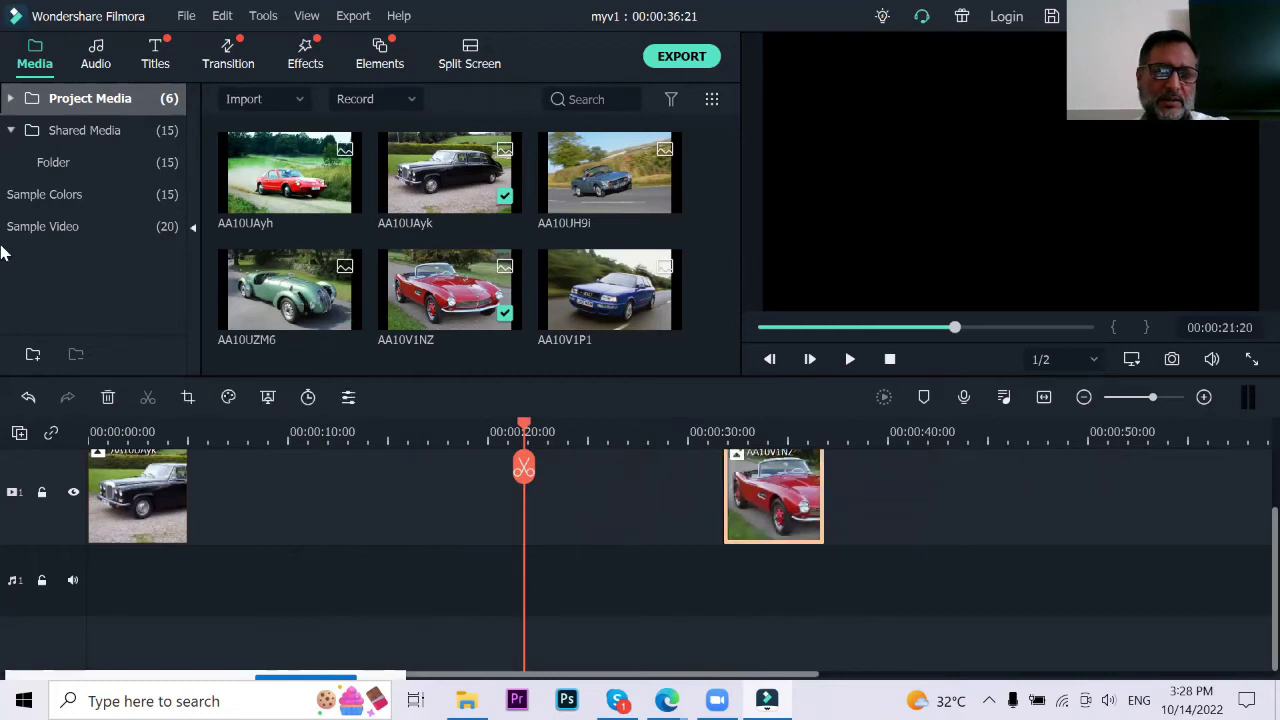
{"action": "left_click", "coordinate": [109, 398]}
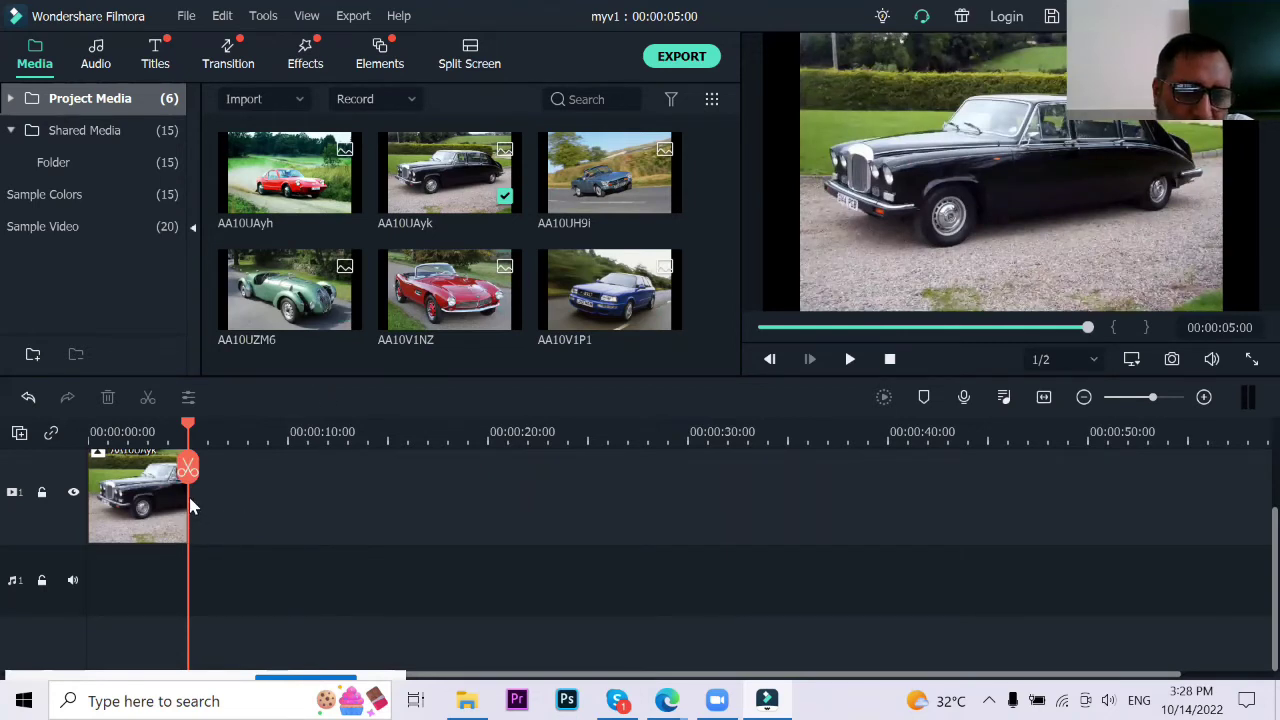
Step: Add the AA10UAyh, AA10UZM6 and AA10V1NZ photos back to back after the AA10UAyk clip
{"action": "left_click", "coordinate": [344, 197]}
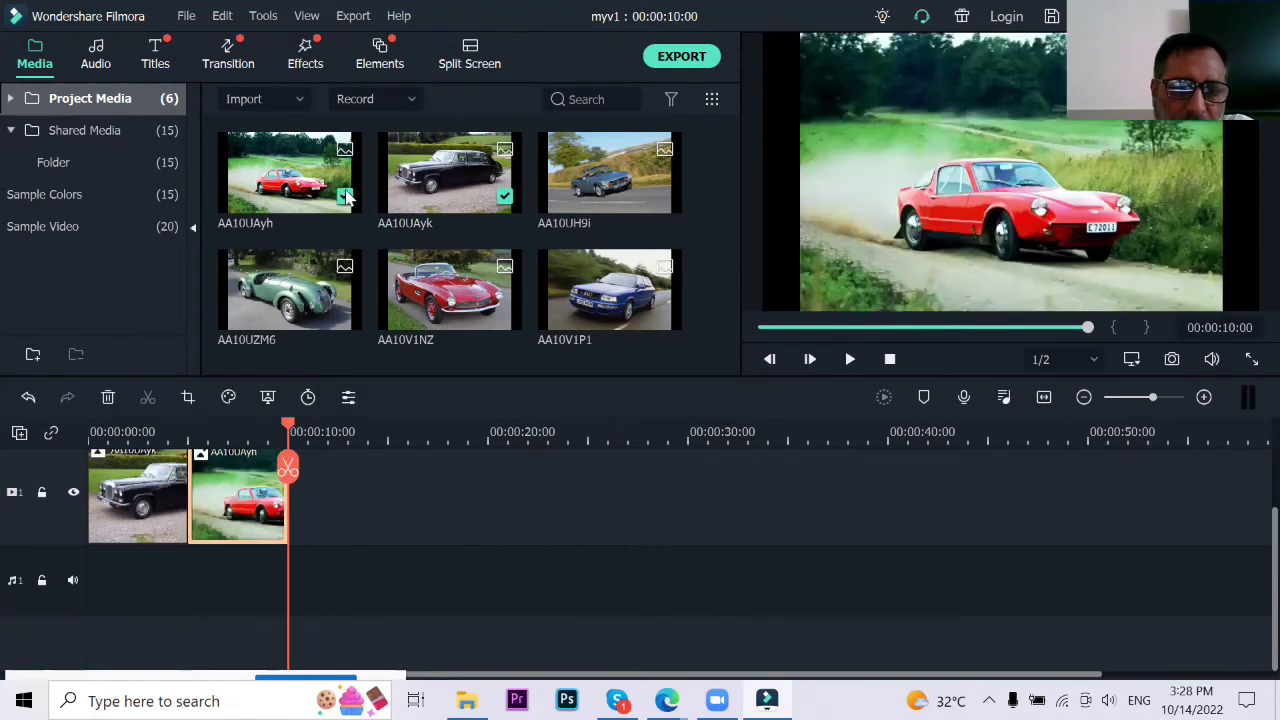
{"action": "left_click", "coordinate": [344, 314]}
{"action": "left_click_drag", "start_coordinate": [452, 298], "coordinate": [400, 525]}
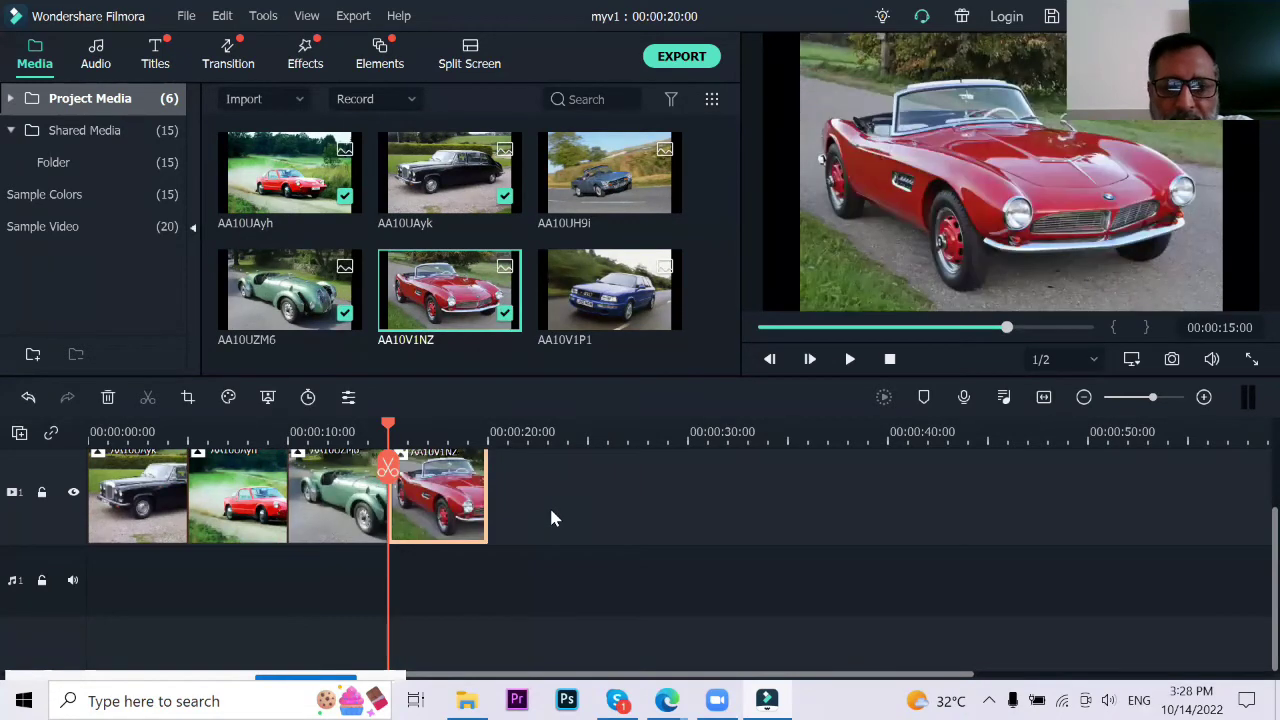
Step: Move the AA10V1NZ clip away to about 00:00:29 and delete the empty gap before it
{"action": "mouse_move", "coordinate": [450, 488]}
{"action": "left_mouse_down"}
{"action": "mouse_move", "coordinate": [680, 491]}
{"action": "mouse_move", "coordinate": [684, 480]}
{"action": "mouse_move", "coordinate": [445, 488]}
{"action": "left_mouse_up"}
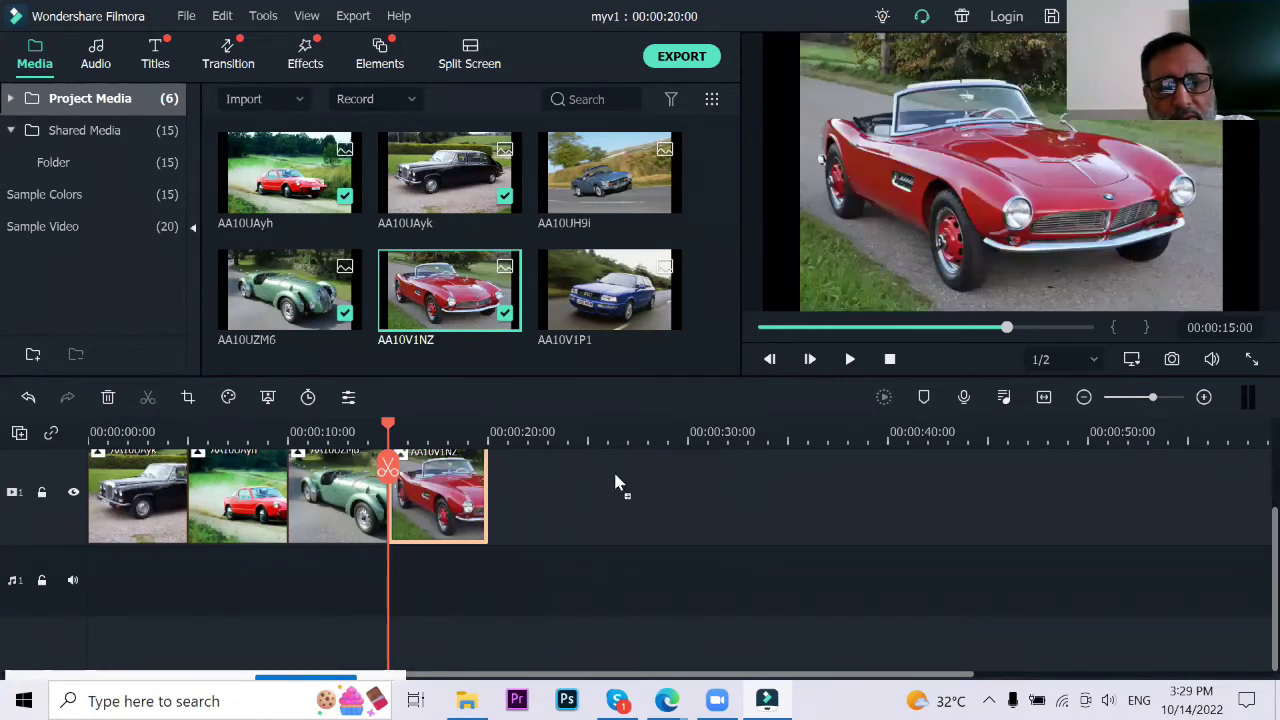
{"action": "key", "text": "ctrl+z"}
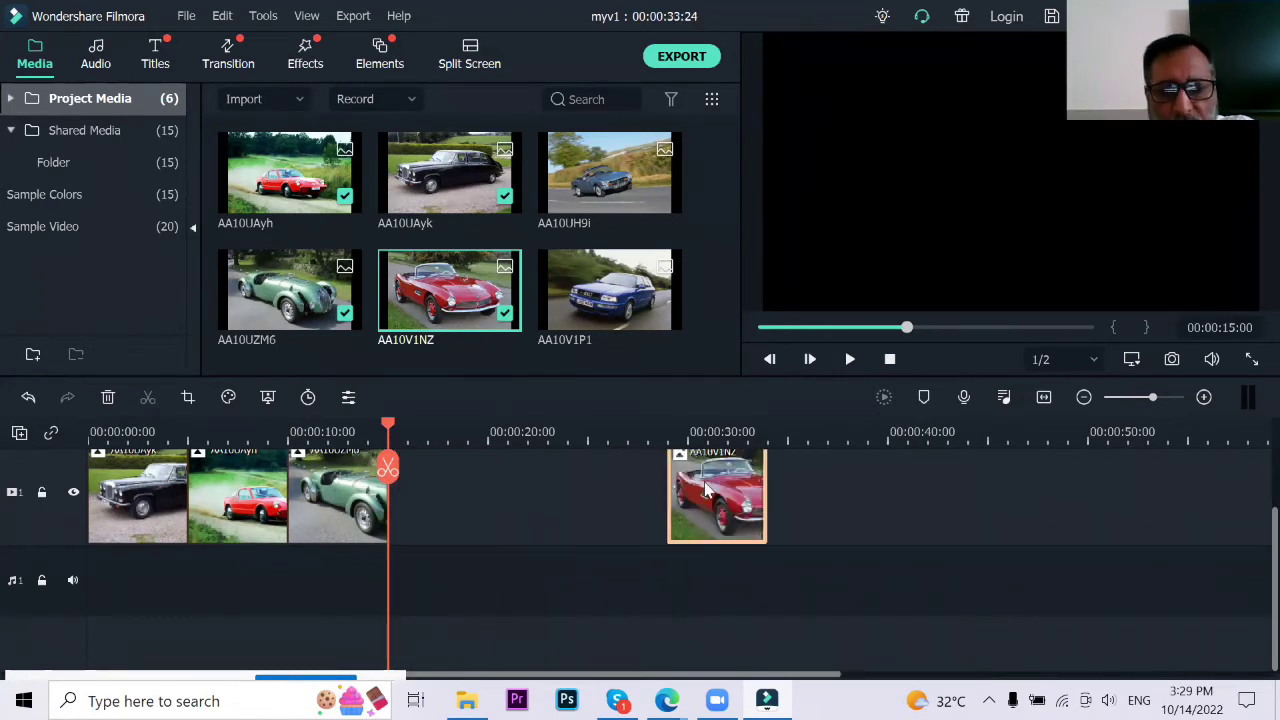
{"action": "left_click", "coordinate": [501, 485]}
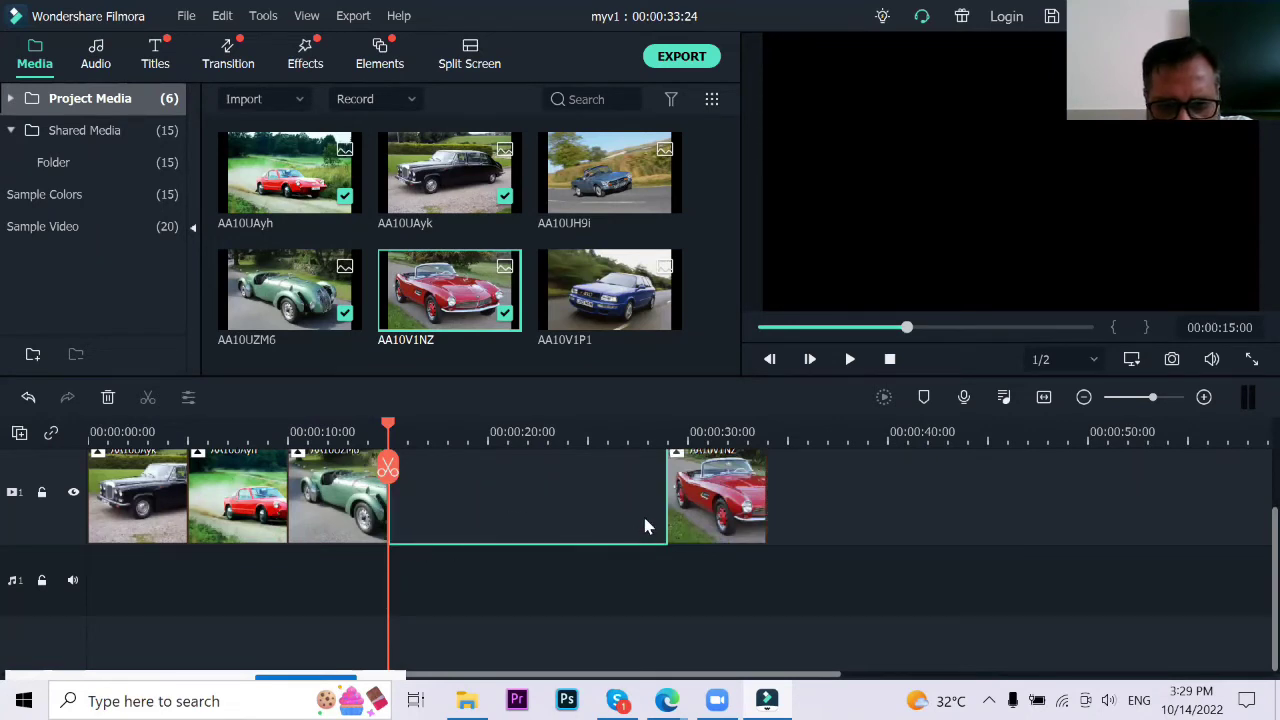
{"action": "left_click", "coordinate": [108, 397]}
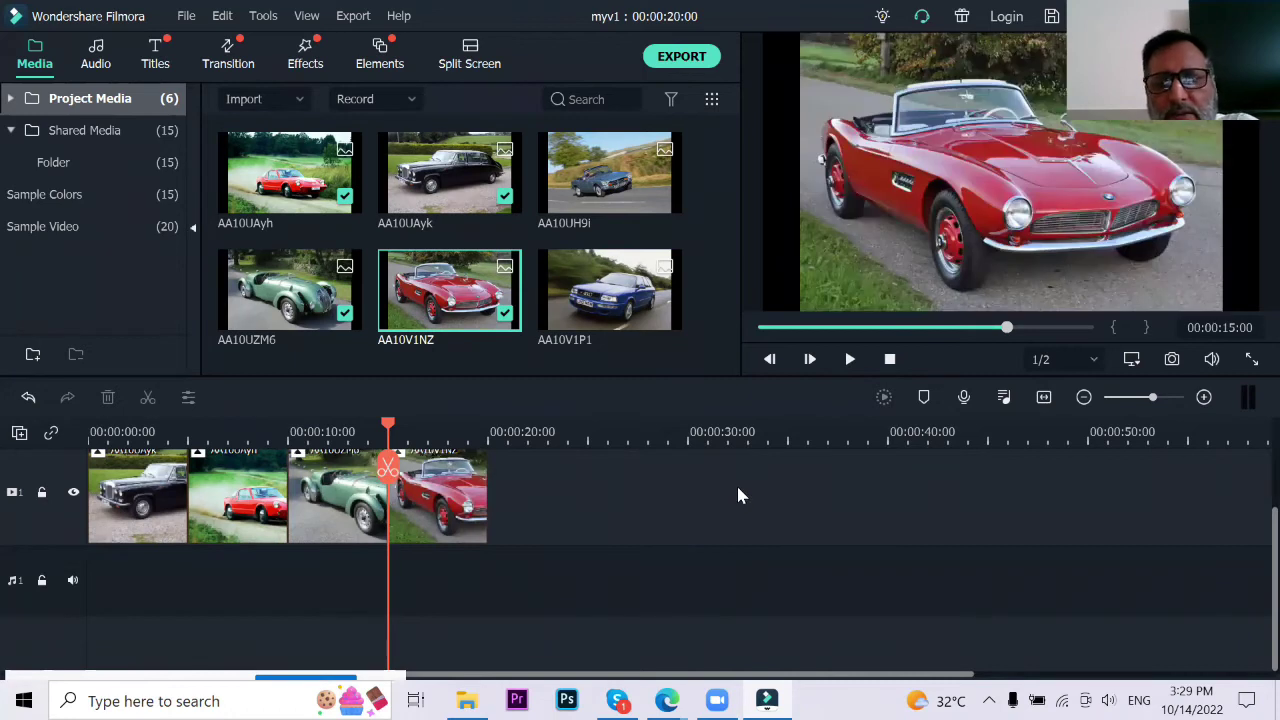
Step: Place the AA10V1P1 photo on the video track at about 00:00:33 and delete the empty gap before it
{"action": "left_click_drag", "start_coordinate": [660, 315], "coordinate": [594, 497]}
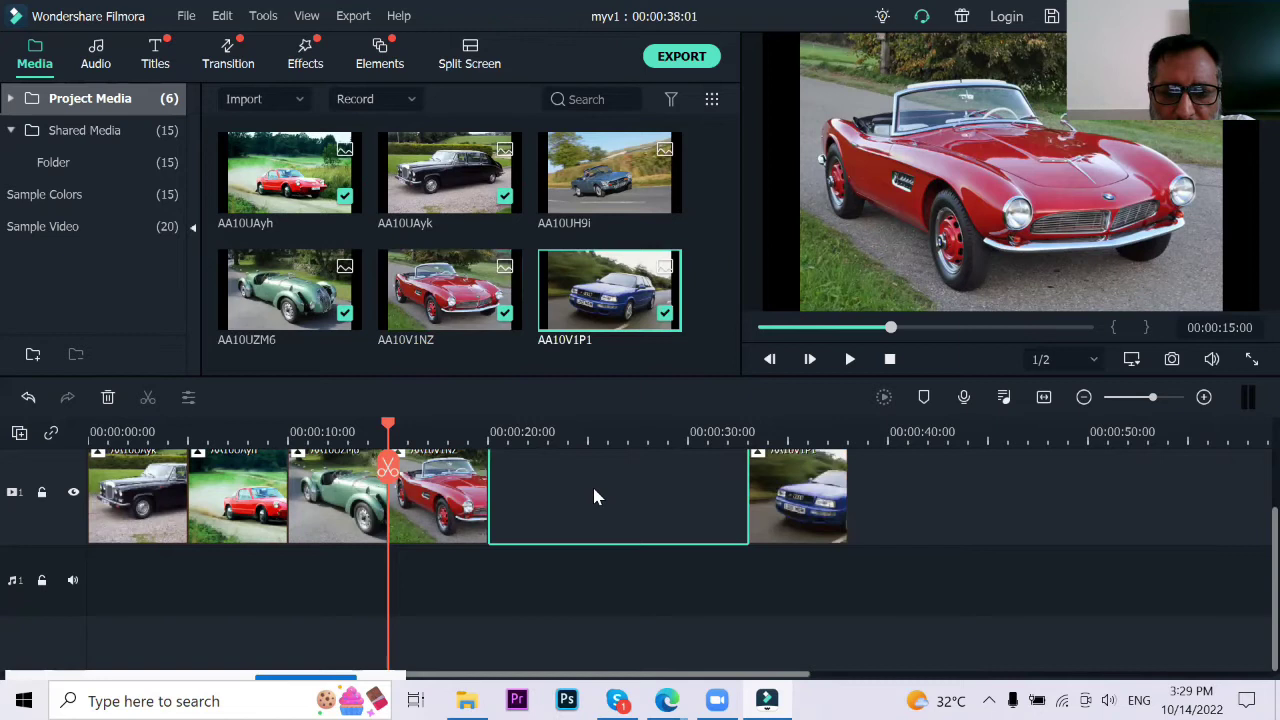
{"action": "key", "text": "Delete"}
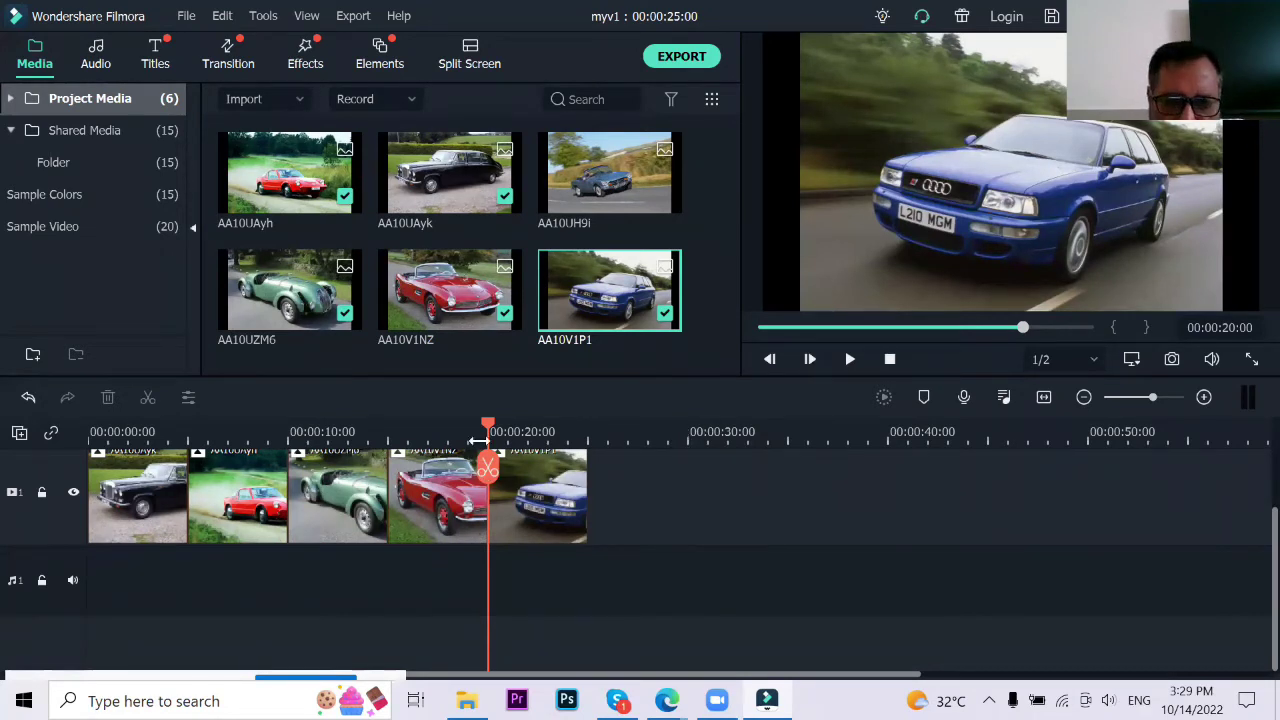
Step: Scrub the playhead through the car clips to preview their framing, and return it to the start of the timeline
{"action": "left_click_drag", "start_coordinate": [488, 427], "coordinate": [511, 428]}
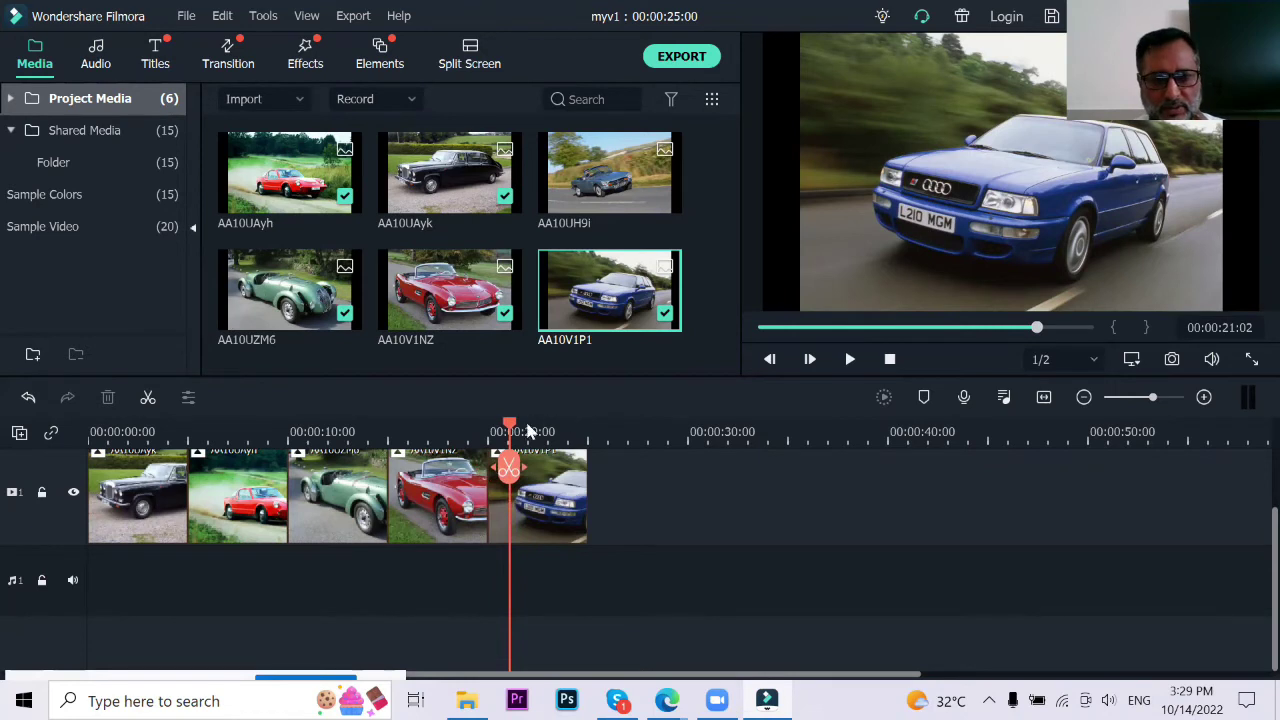
{"action": "left_click_drag", "start_coordinate": [511, 428], "coordinate": [450, 430]}
{"action": "left_click_drag", "start_coordinate": [575, 432], "coordinate": [88, 424]}
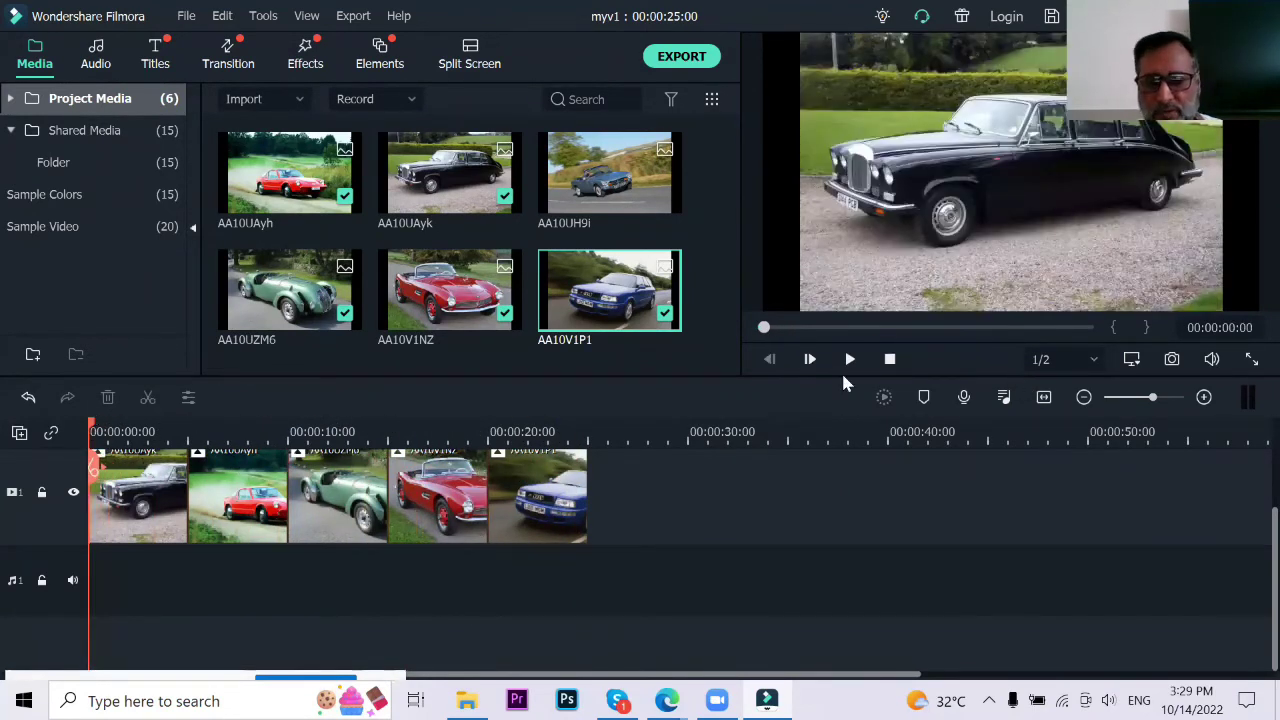
{"action": "left_click", "coordinate": [417, 428]}
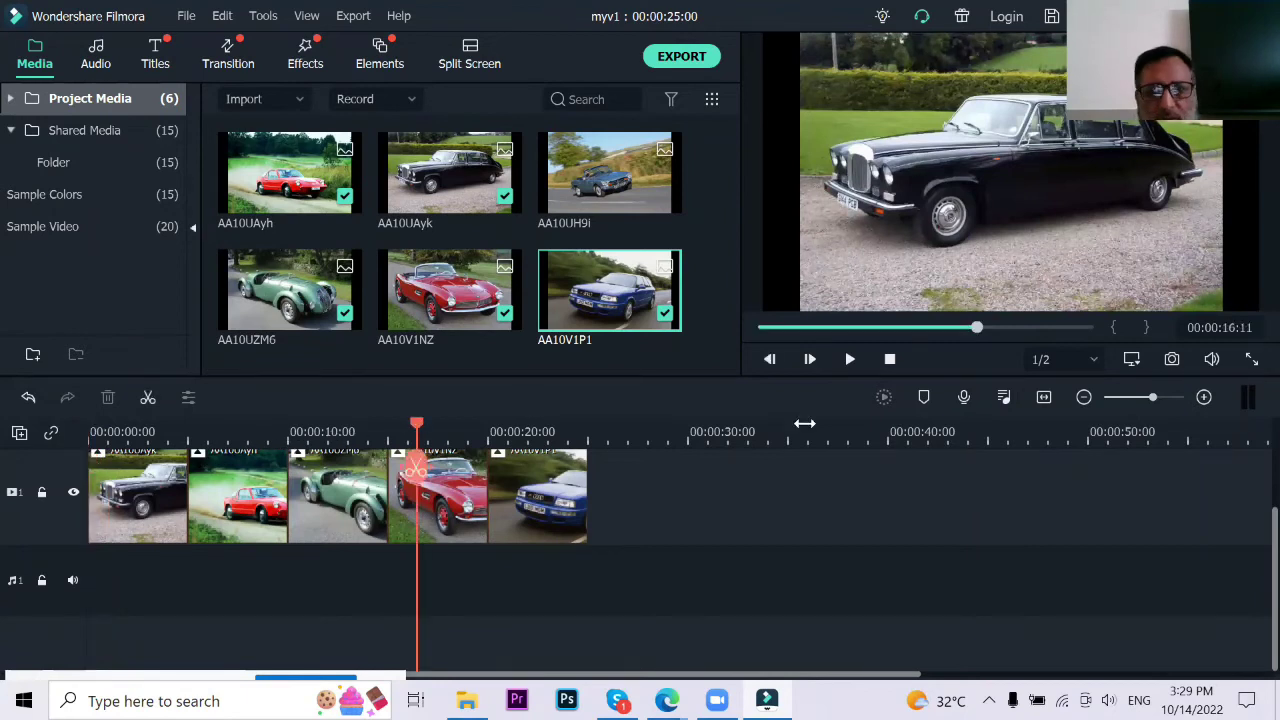
{"action": "left_click", "coordinate": [889, 359]}
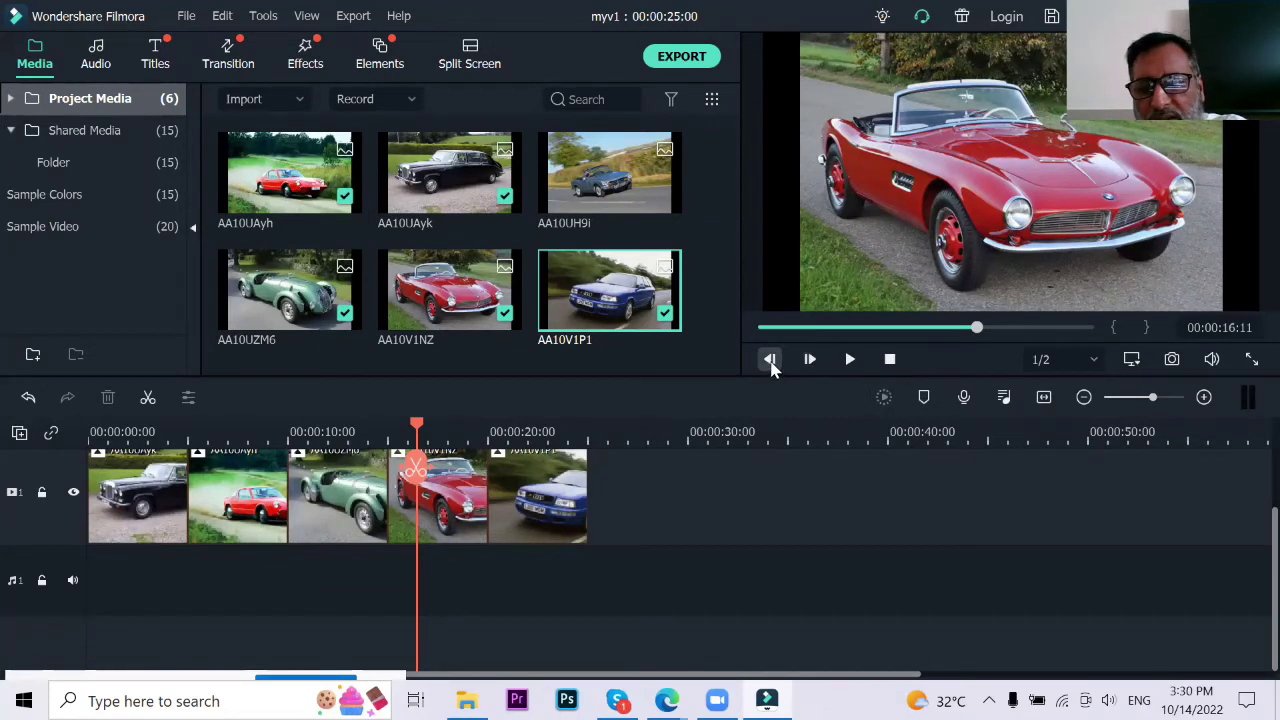
{"action": "left_click", "coordinate": [891, 360]}
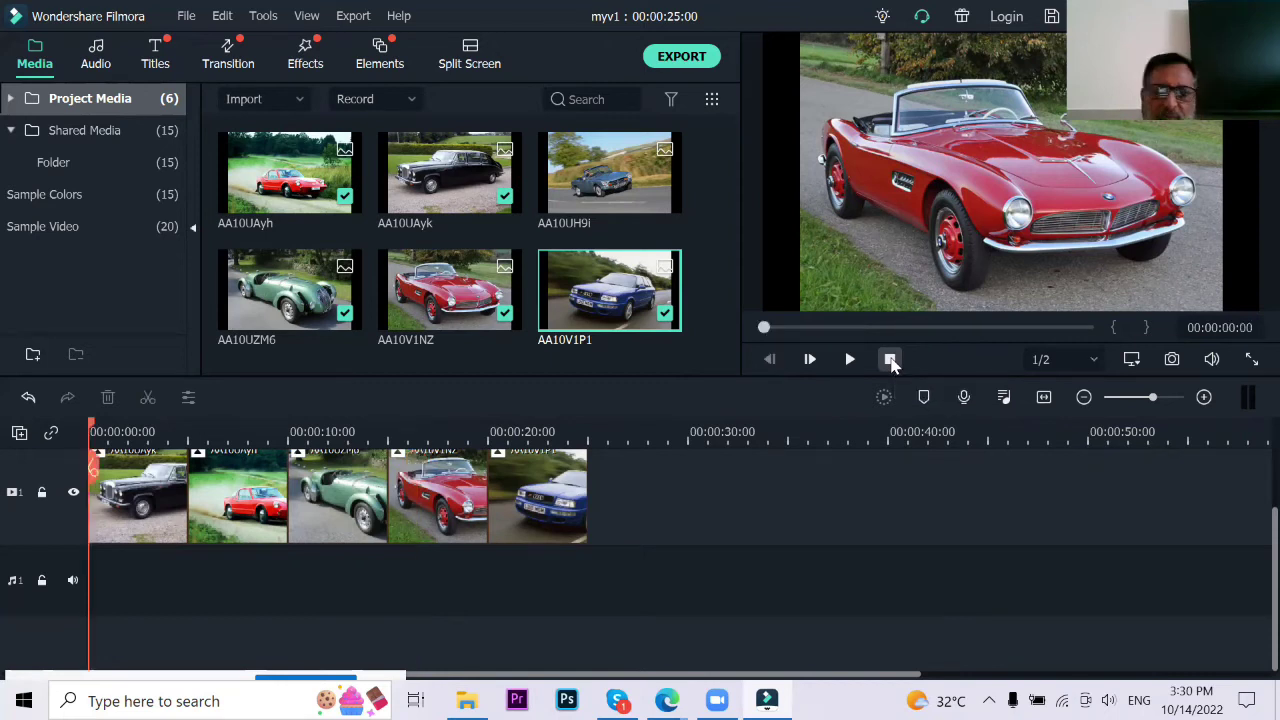
{"action": "left_click", "coordinate": [500, 431]}
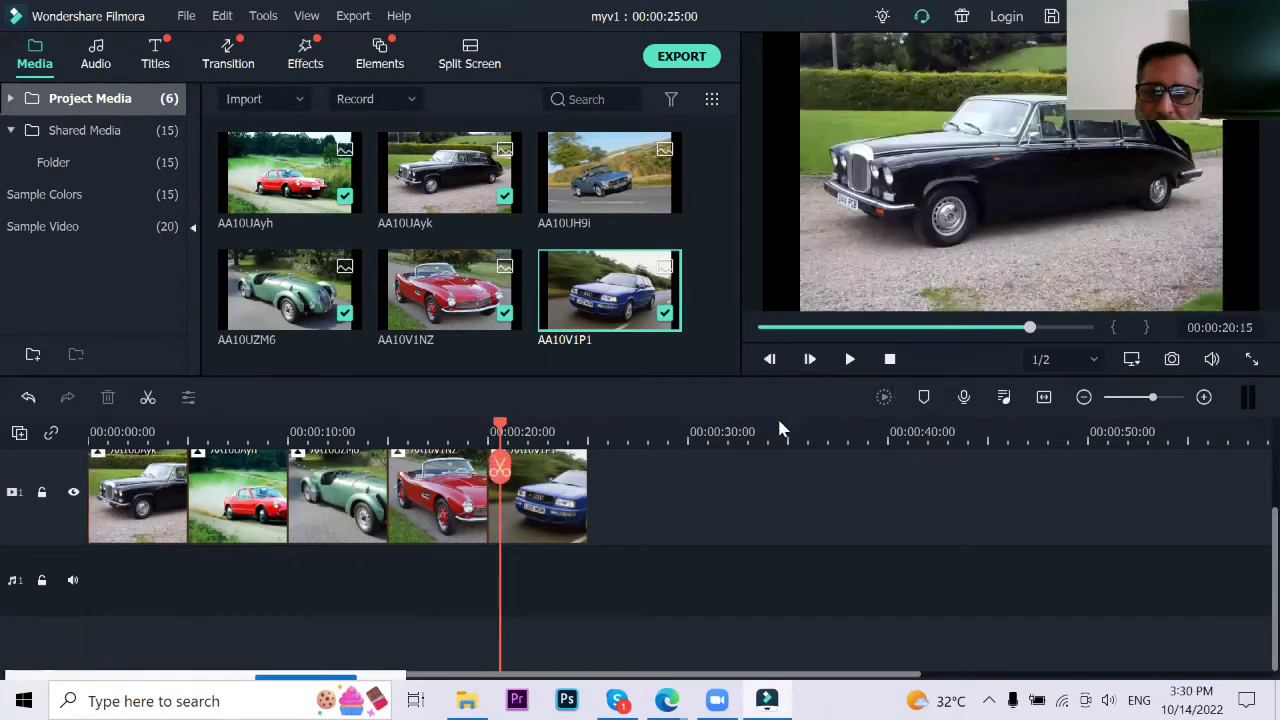
{"action": "left_click", "coordinate": [889, 359]}
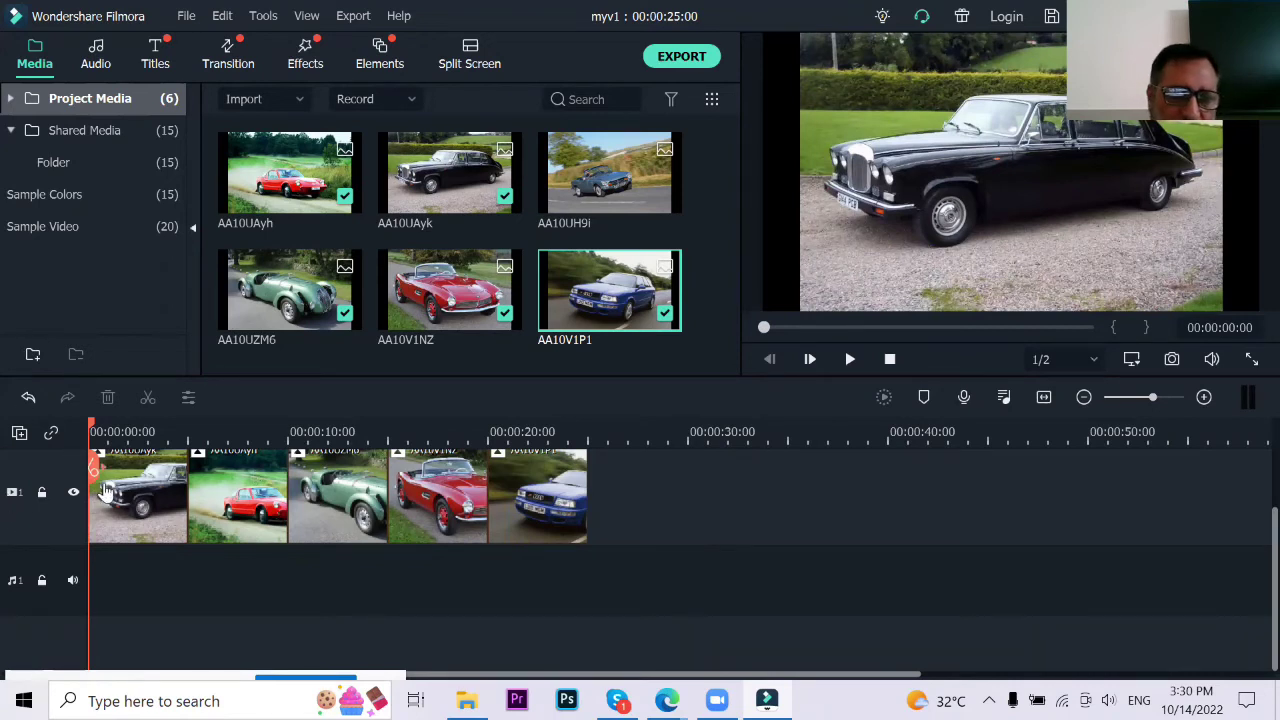
Step: Apply Crop to Fit to the AA10UAyk, AA10UAyh and AA10UZM6 clips on the timeline
{"action": "left_click", "coordinate": [150, 465]}
{"action": "right_click", "coordinate": [150, 460]}
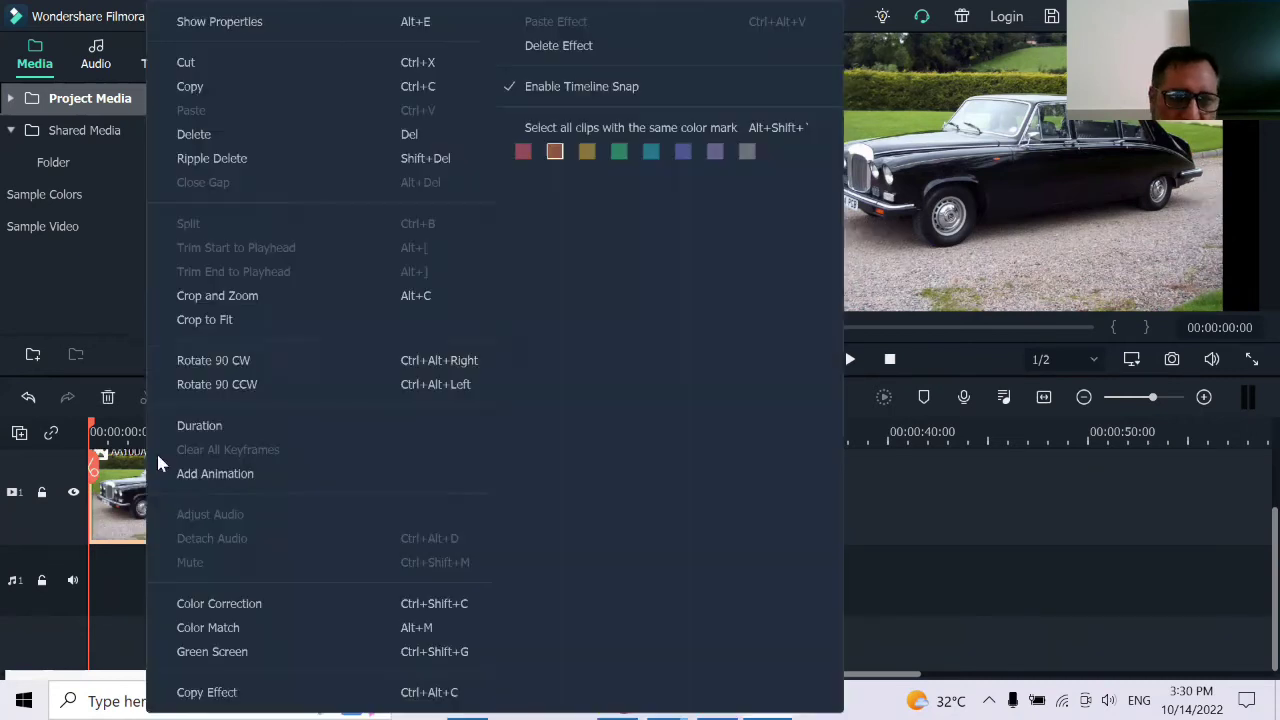
{"action": "left_click", "coordinate": [205, 321]}
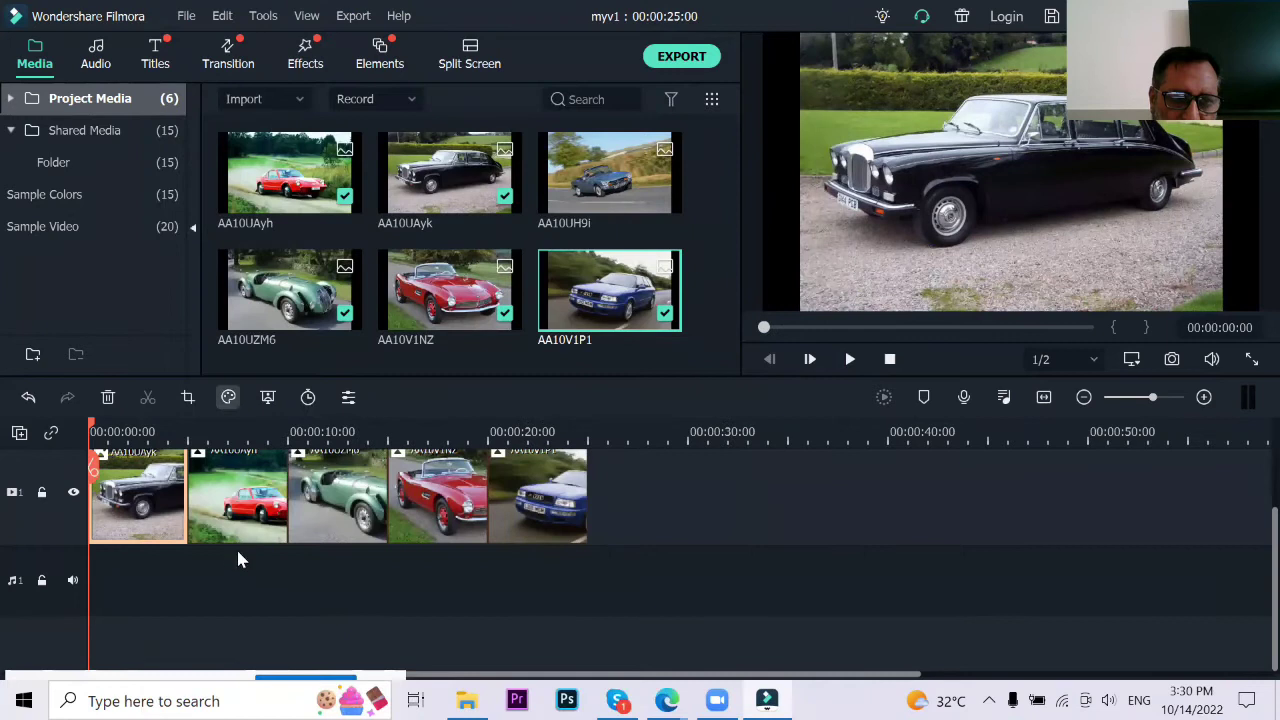
{"action": "right_click", "coordinate": [245, 495]}
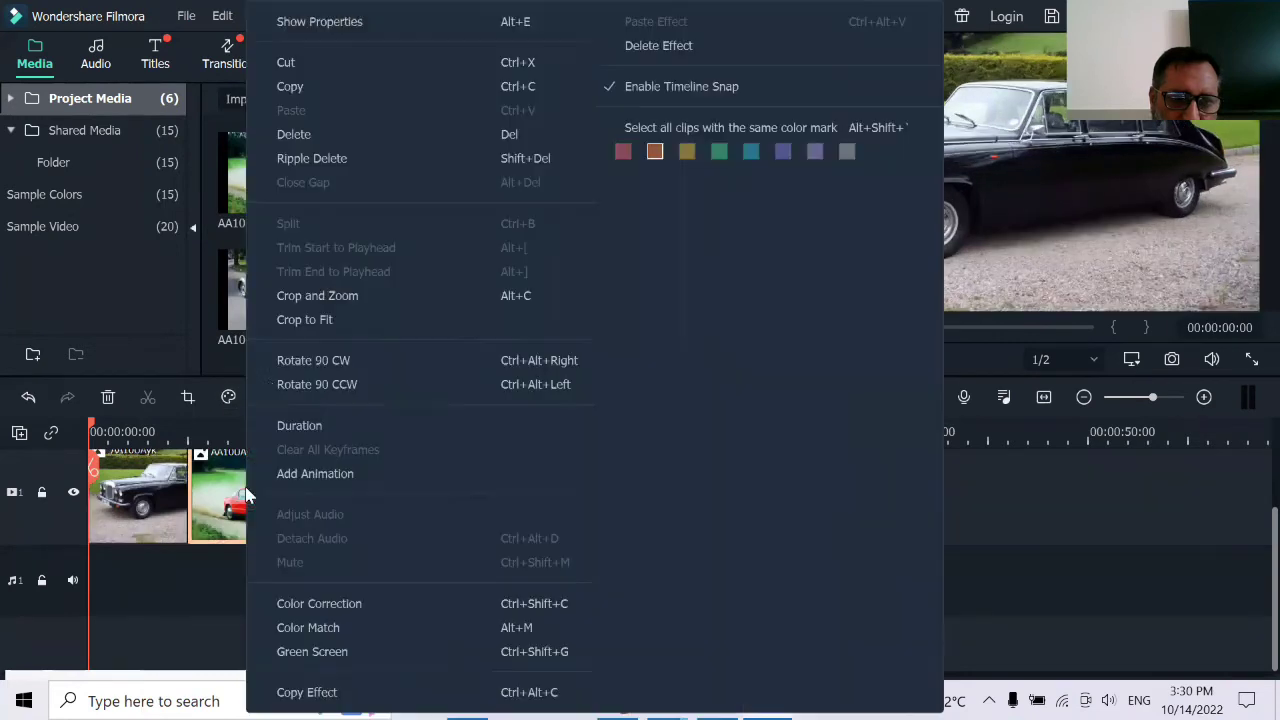
{"action": "left_click", "coordinate": [309, 318]}
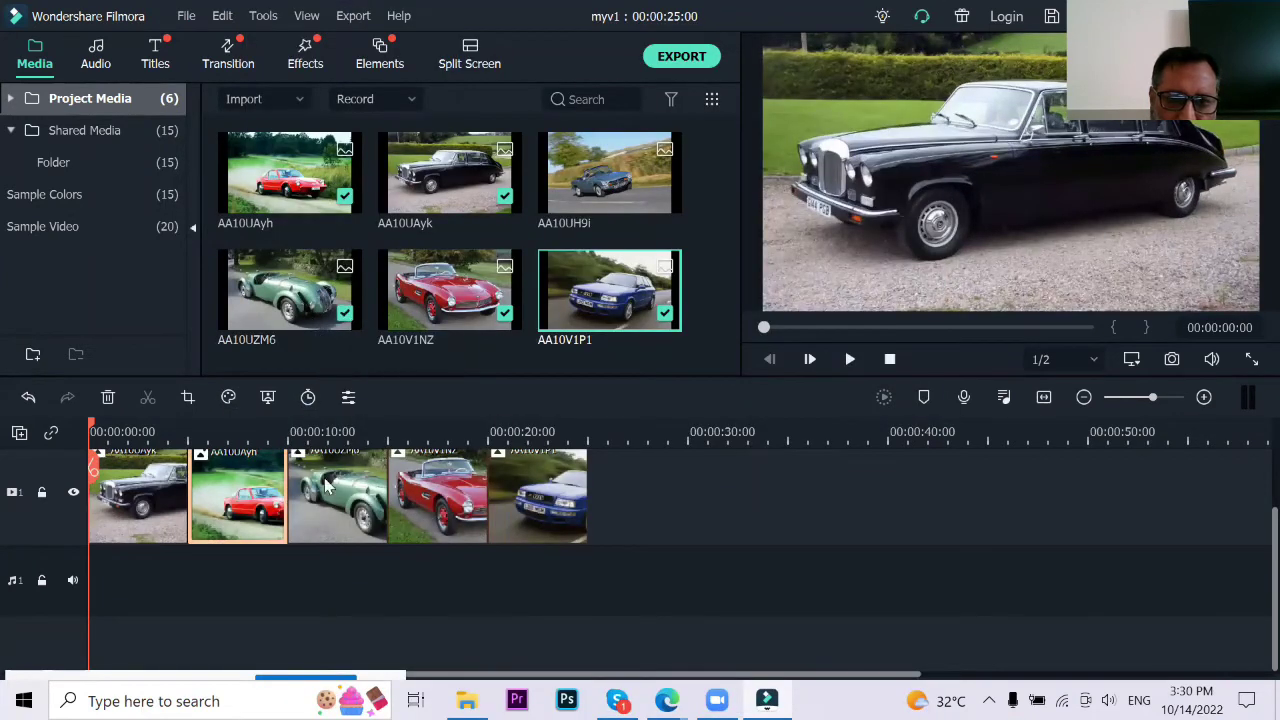
{"action": "right_click", "coordinate": [342, 518]}
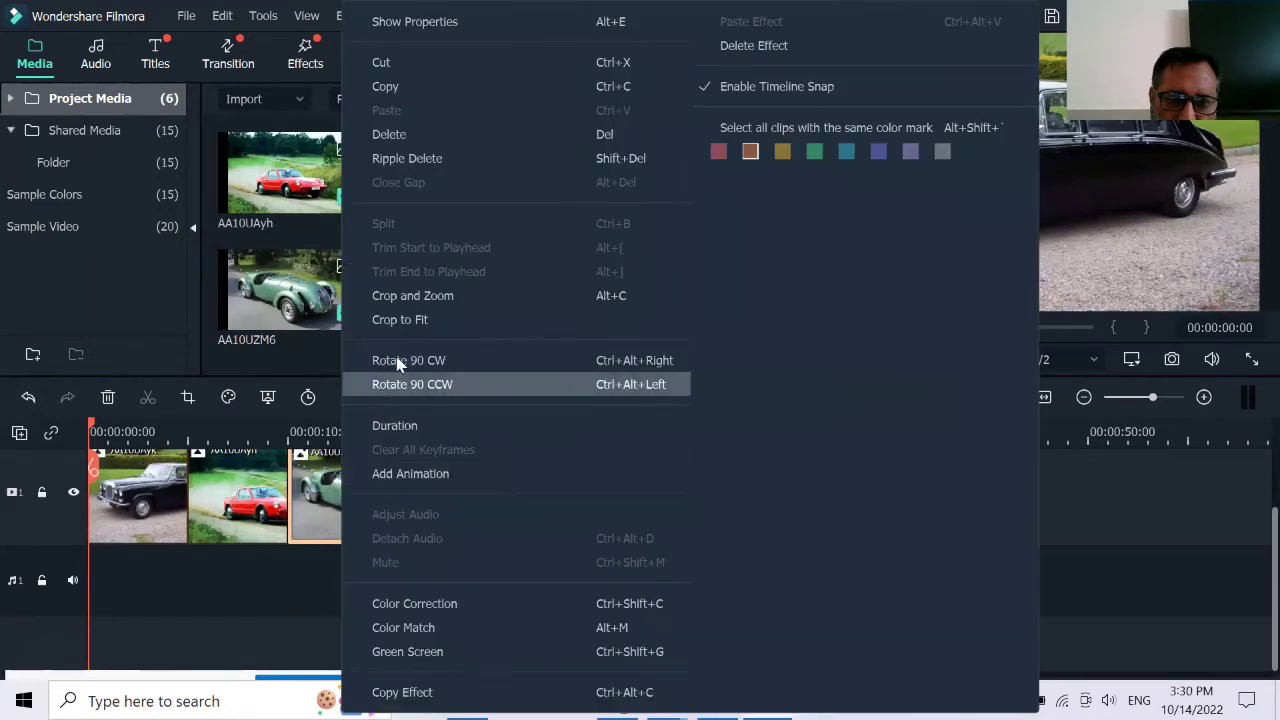
{"action": "left_click", "coordinate": [416, 320]}
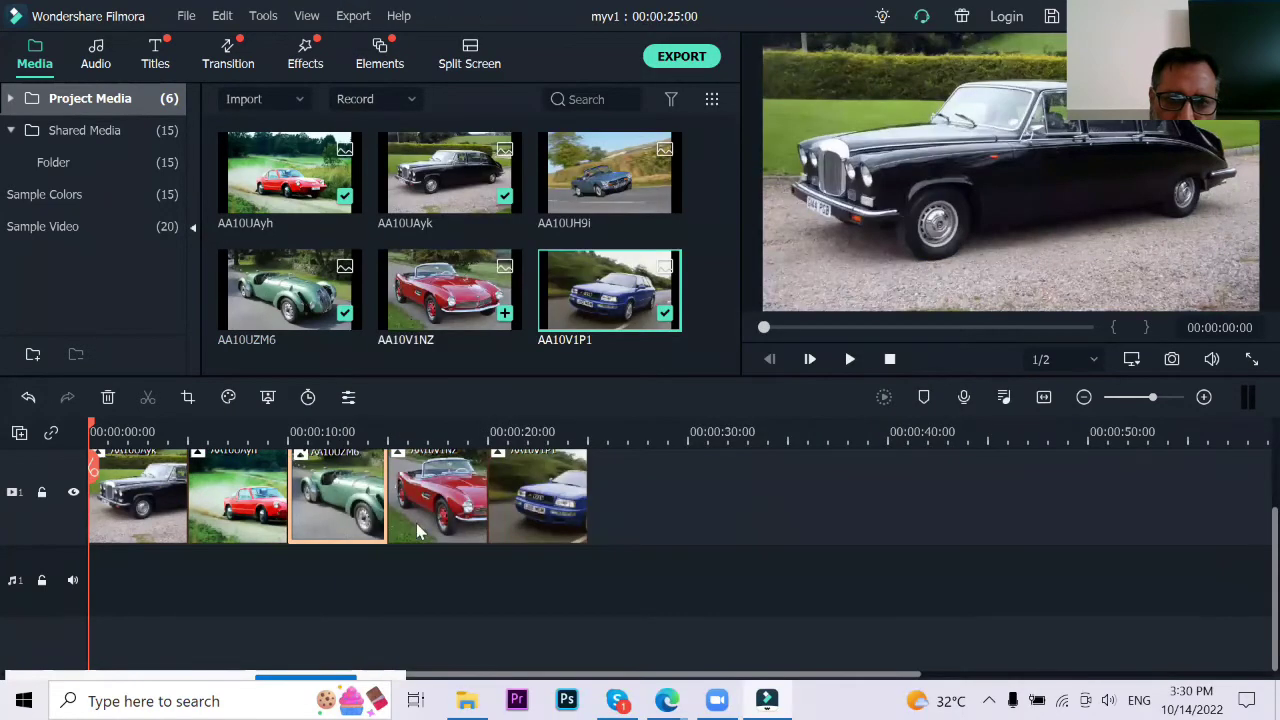
Step: Apply Crop to Fit to the AA10V1NZ and AA10V1P1 clips on the timeline
{"action": "left_click", "coordinate": [445, 471]}
{"action": "right_click", "coordinate": [445, 471]}
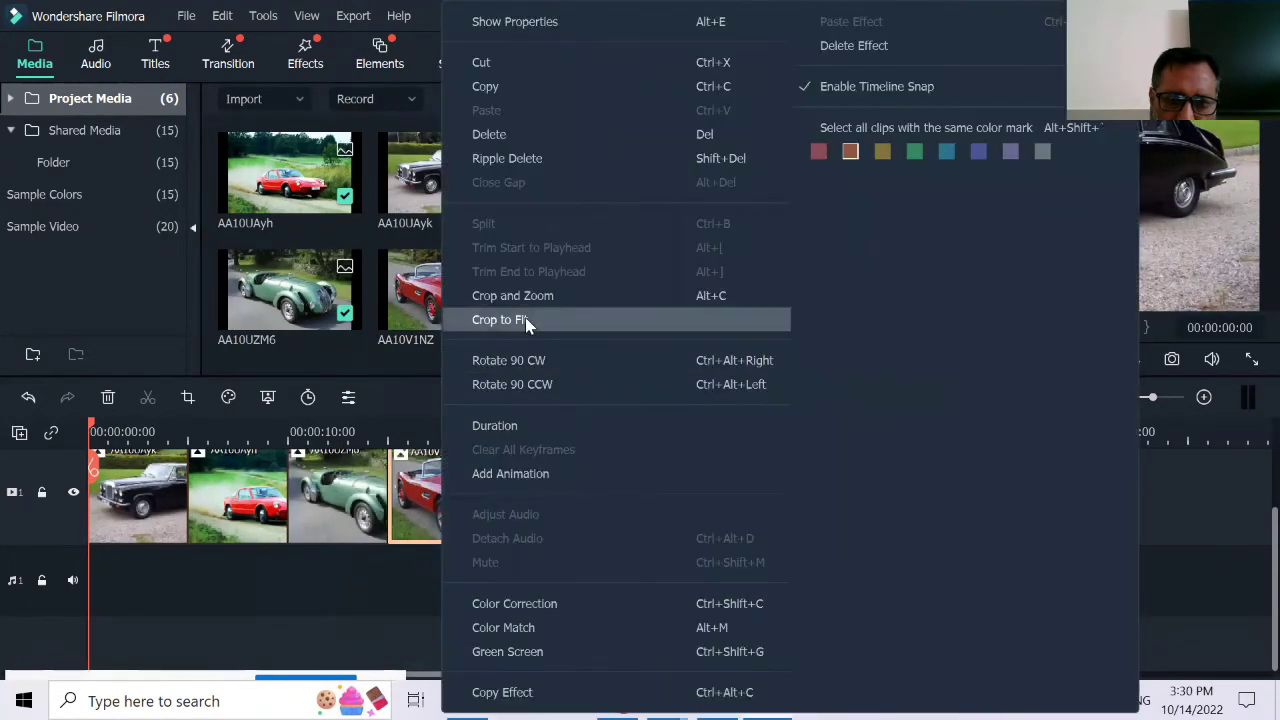
{"action": "left_click", "coordinate": [528, 325]}
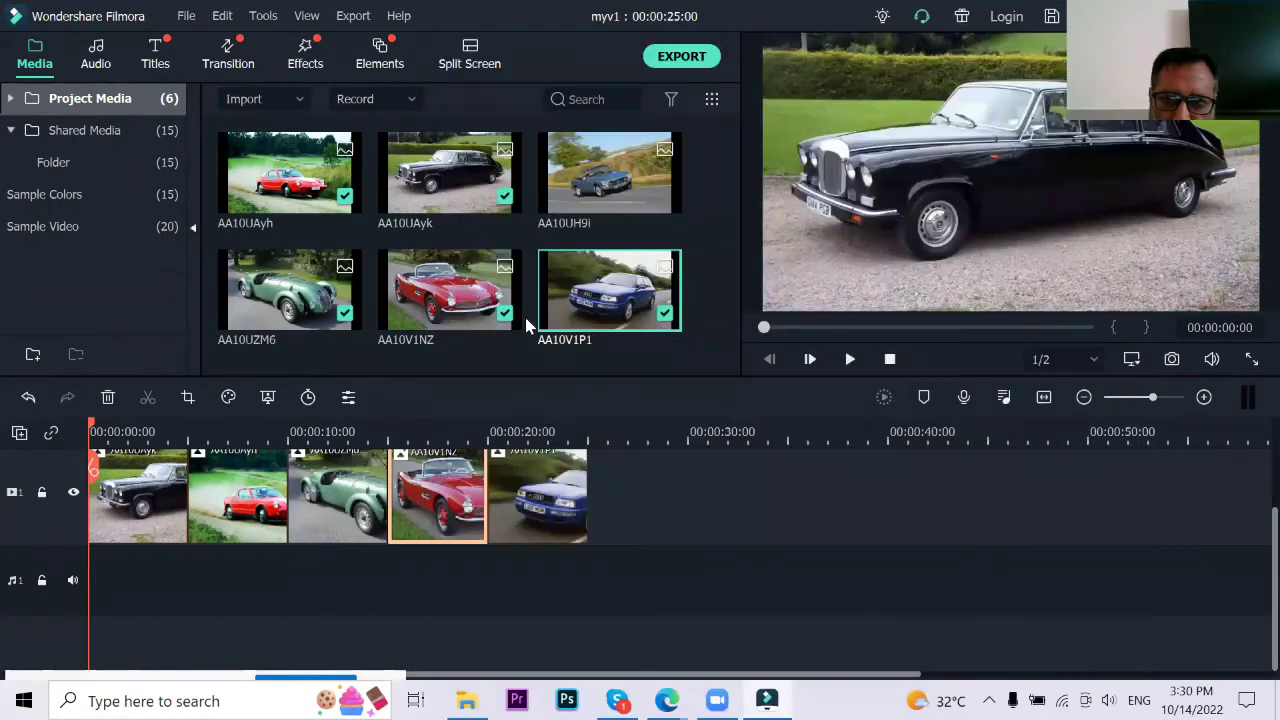
{"action": "left_click", "coordinate": [533, 487]}
{"action": "right_click", "coordinate": [533, 487]}
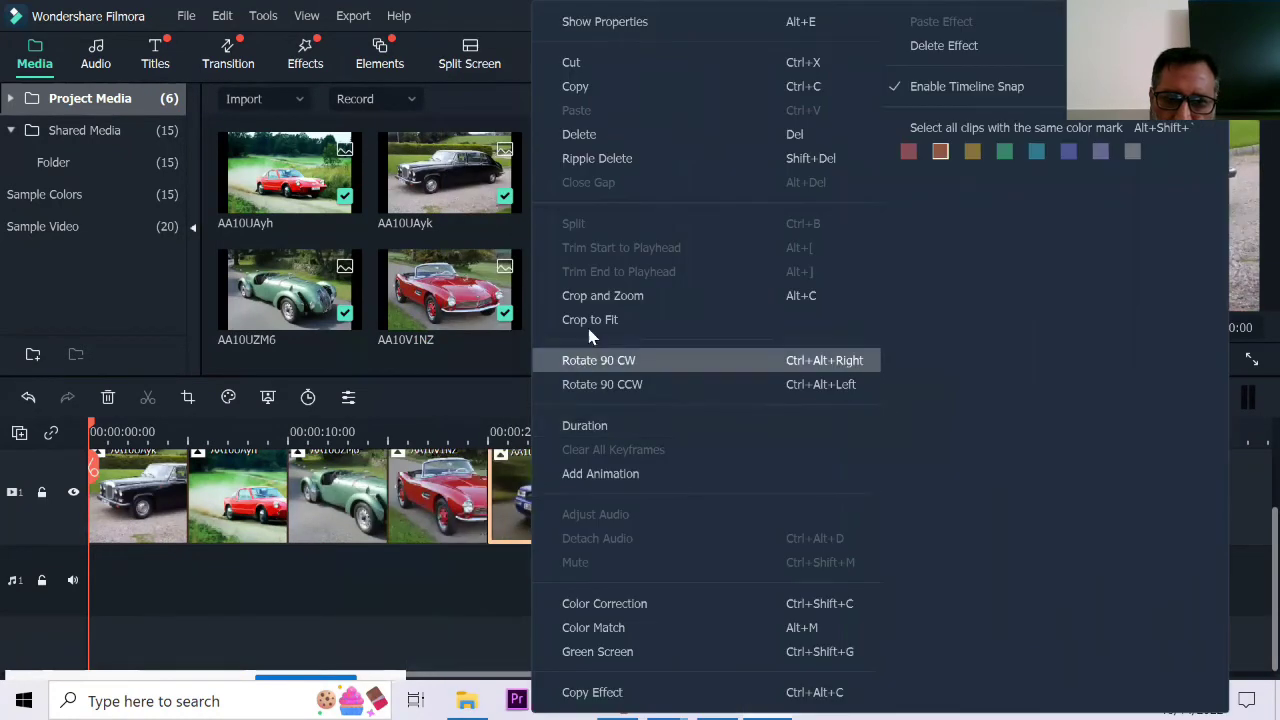
{"action": "left_click", "coordinate": [531, 410]}
Step: Check each cropped clip by moving the playhead from clip to clip up to the end of AA10V1P1, and return to the start
{"action": "left_click", "coordinate": [529, 425]}
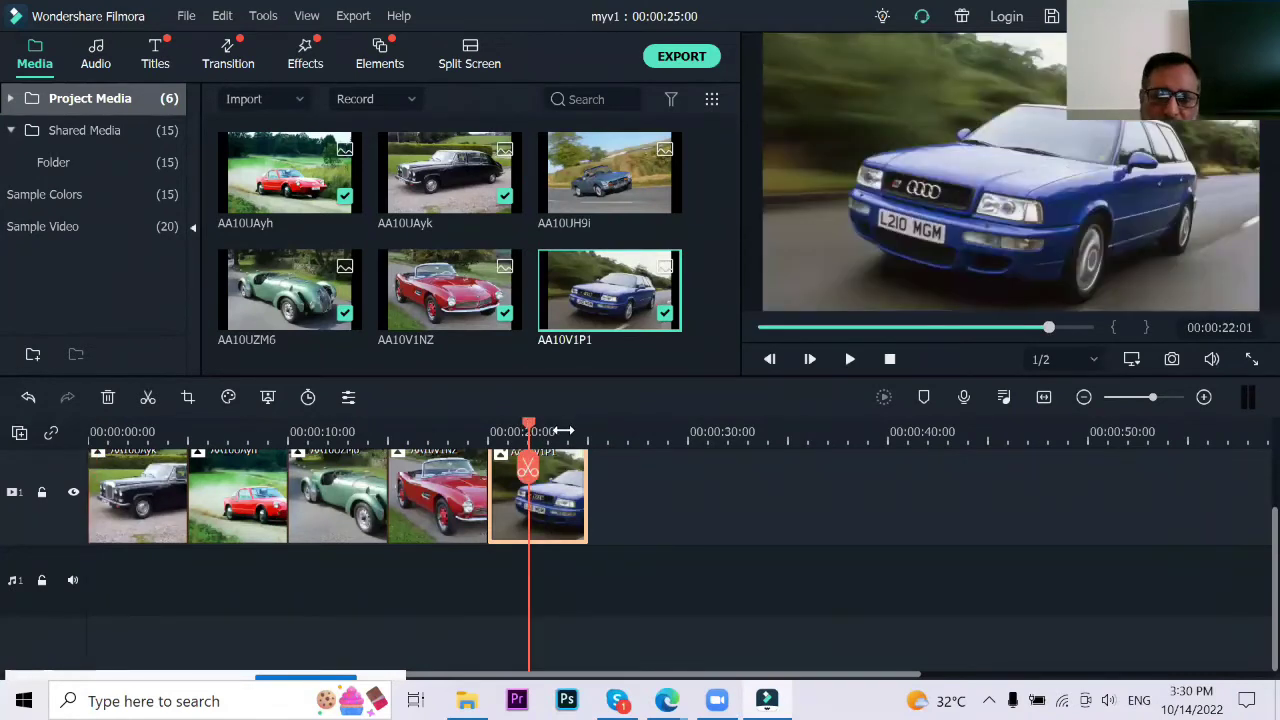
{"action": "left_click", "coordinate": [891, 362]}
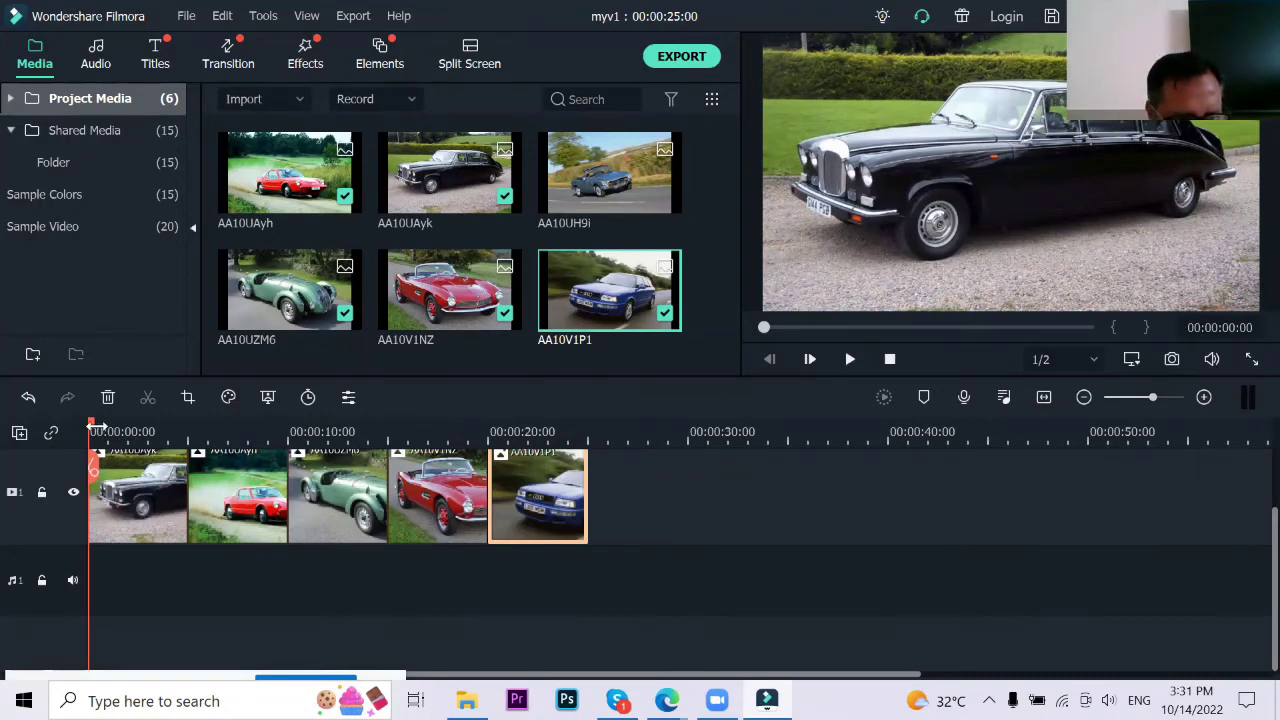
{"action": "left_click", "coordinate": [102, 430]}
{"action": "left_click_drag", "start_coordinate": [108, 432], "coordinate": [191, 440]}
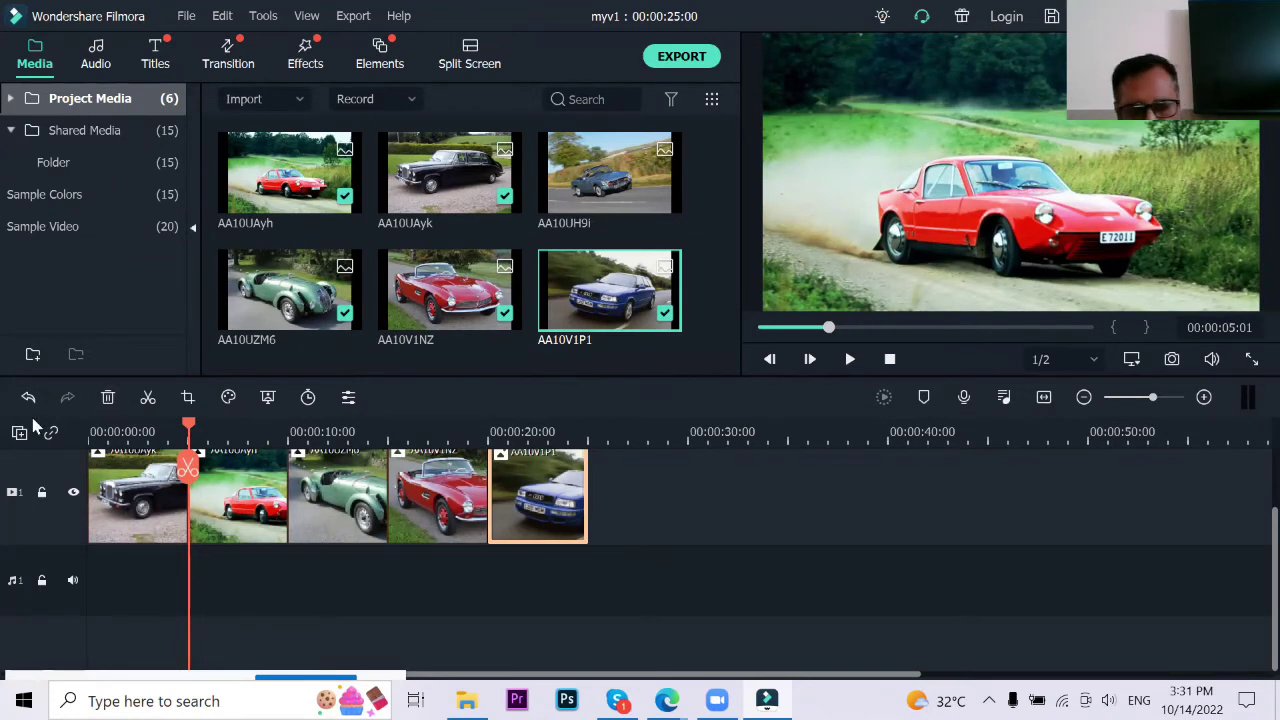
{"action": "left_click_drag", "start_coordinate": [190, 427], "coordinate": [290, 433]}
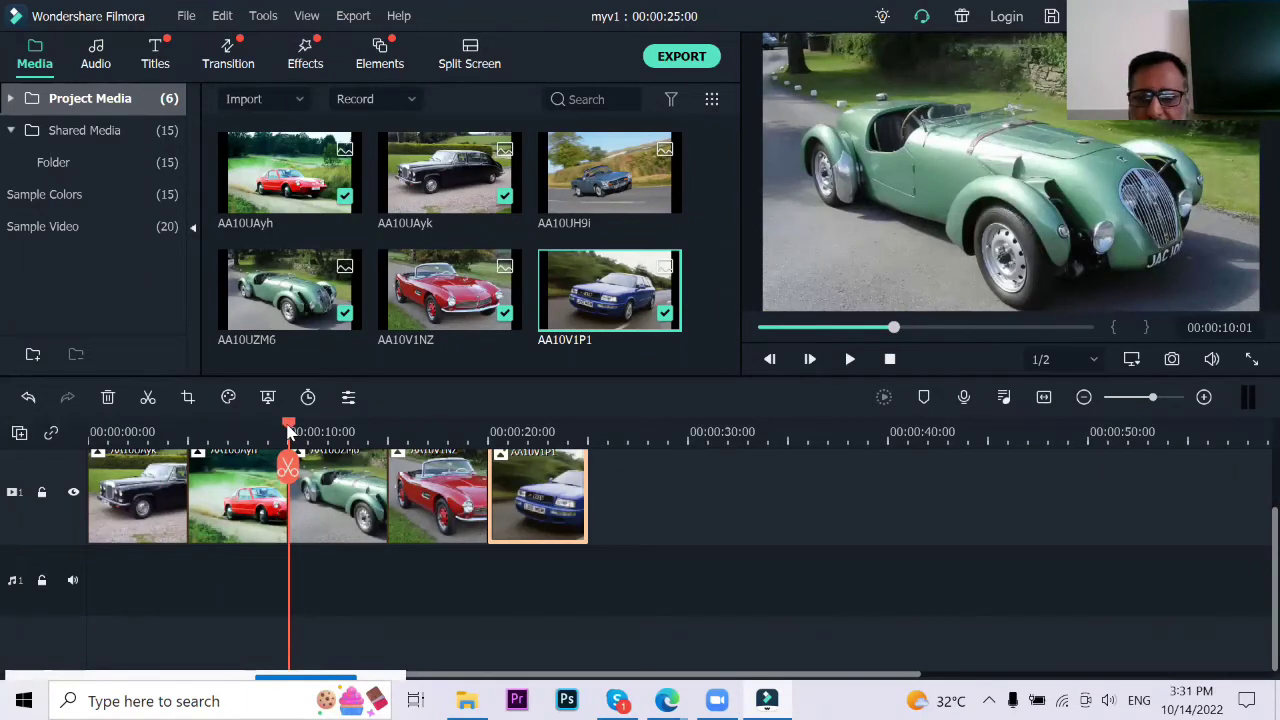
{"action": "left_click_drag", "start_coordinate": [290, 430], "coordinate": [588, 432]}
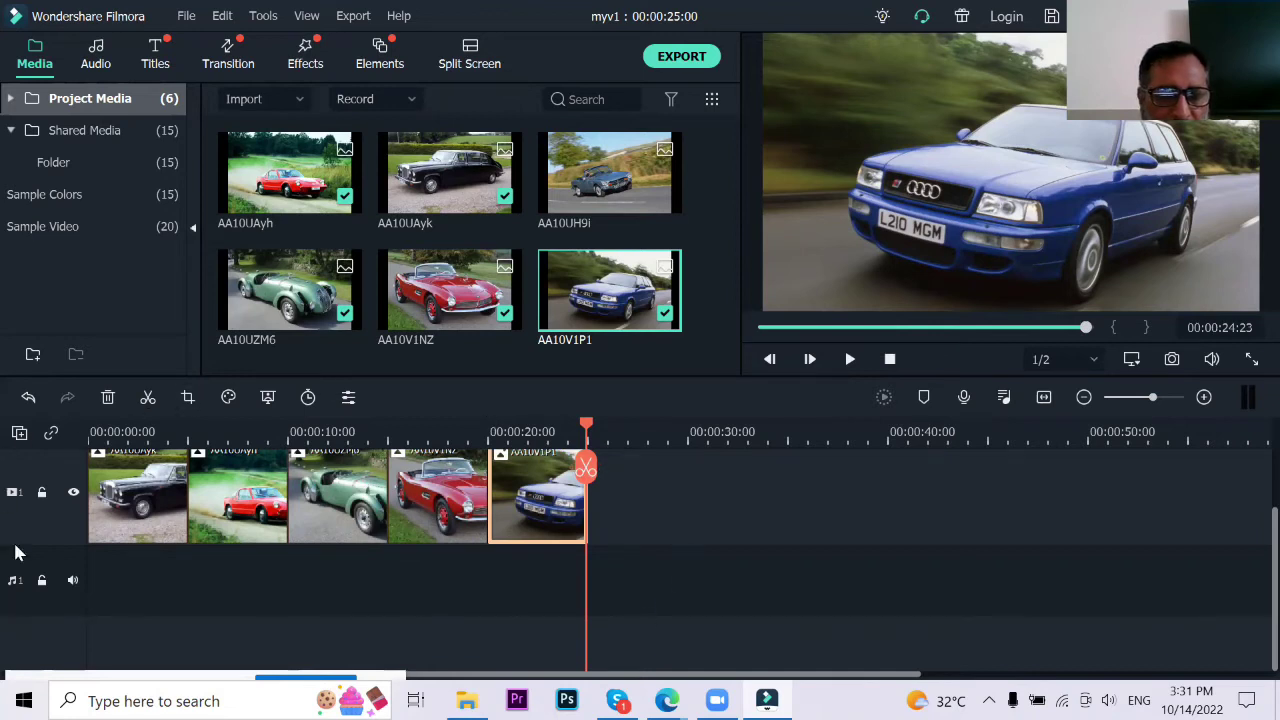
{"action": "left_click", "coordinate": [890, 360]}
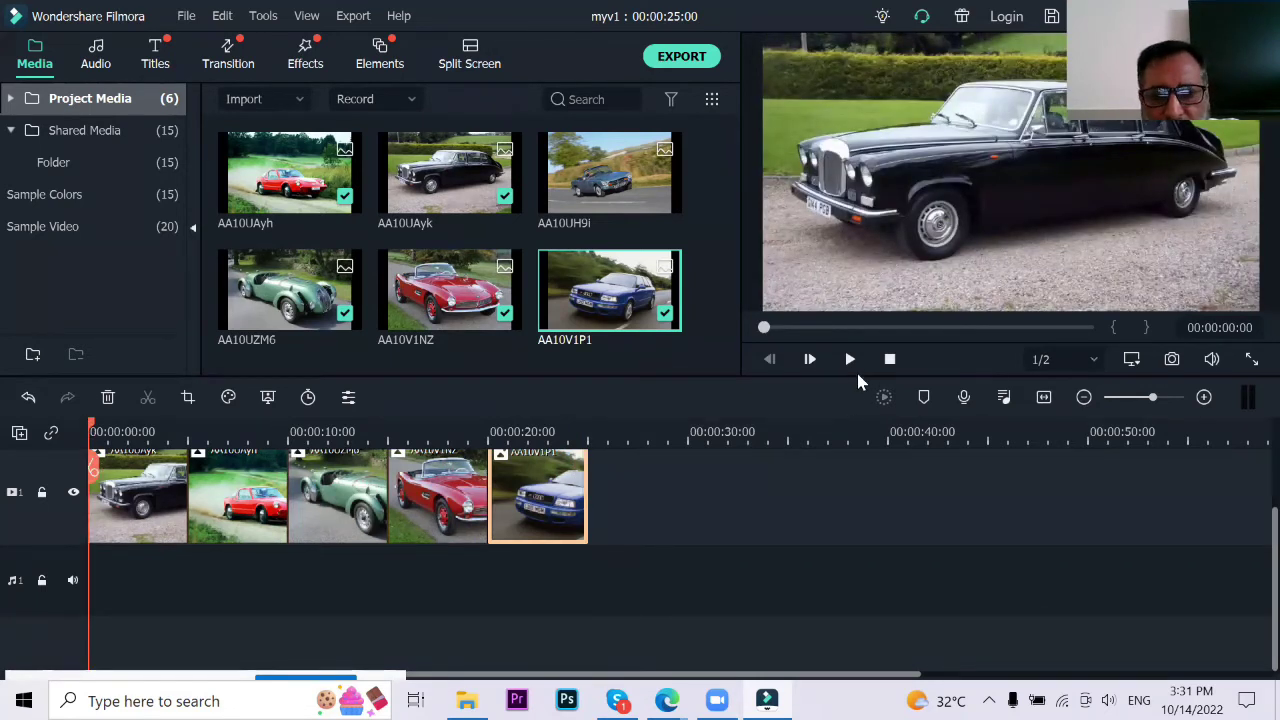
Step: Play the whole sequence from the start through to its end, and reset the playhead to 00:00:00:00
{"action": "left_click", "coordinate": [850, 359]}
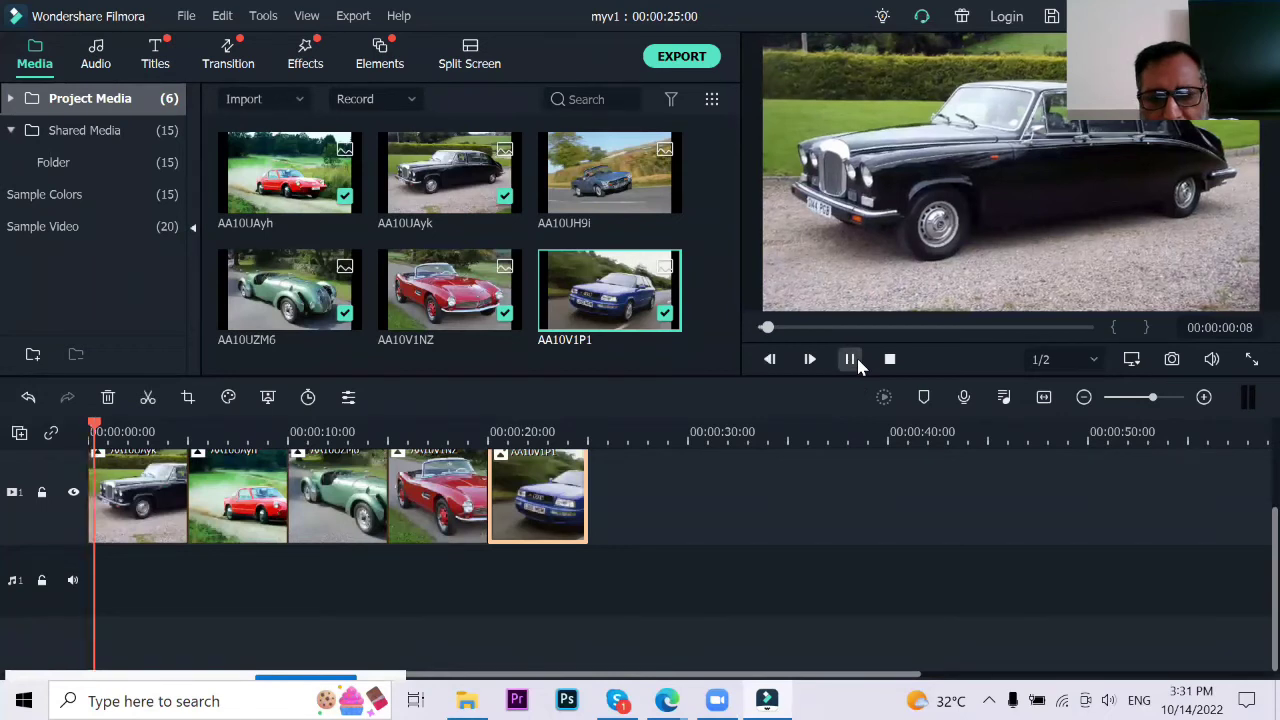
{"action": "scroll", "coordinate": [752, 547], "scroll_direction": "up", "scroll_amount": 1}
{"action": "scroll", "coordinate": [755, 560], "scroll_direction": "up", "scroll_amount": 1}
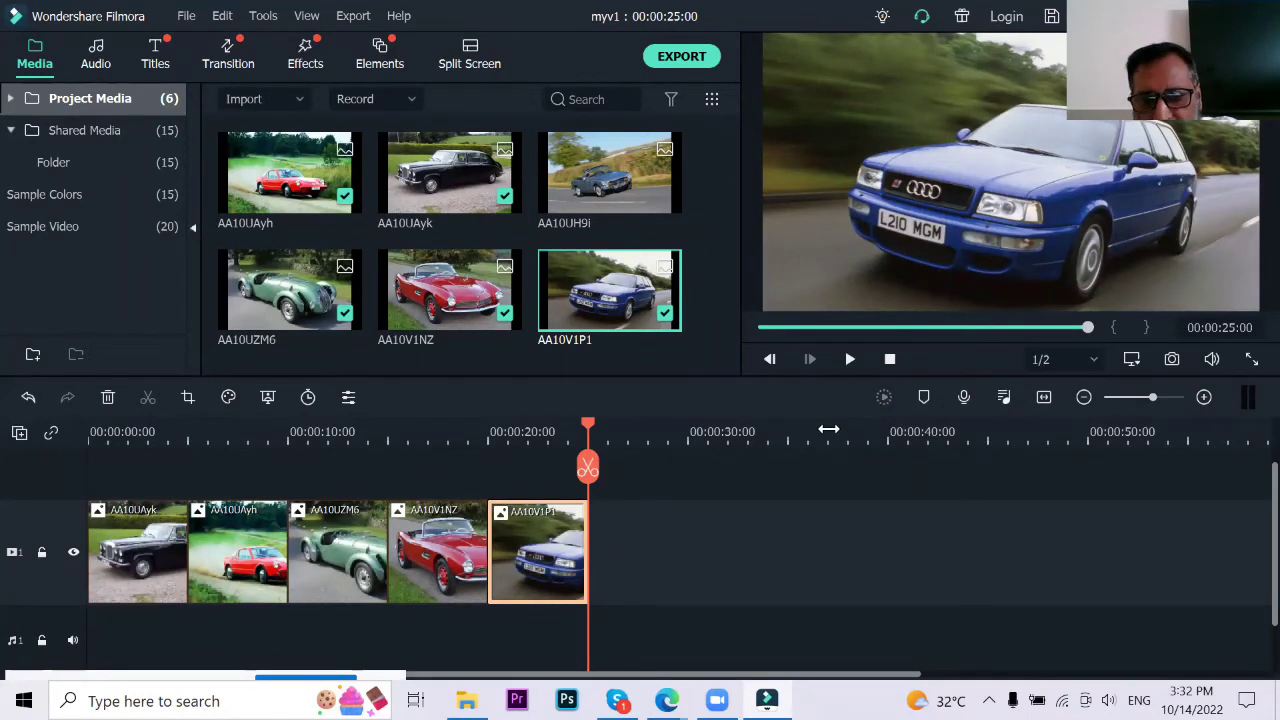
{"action": "left_click", "coordinate": [890, 359]}
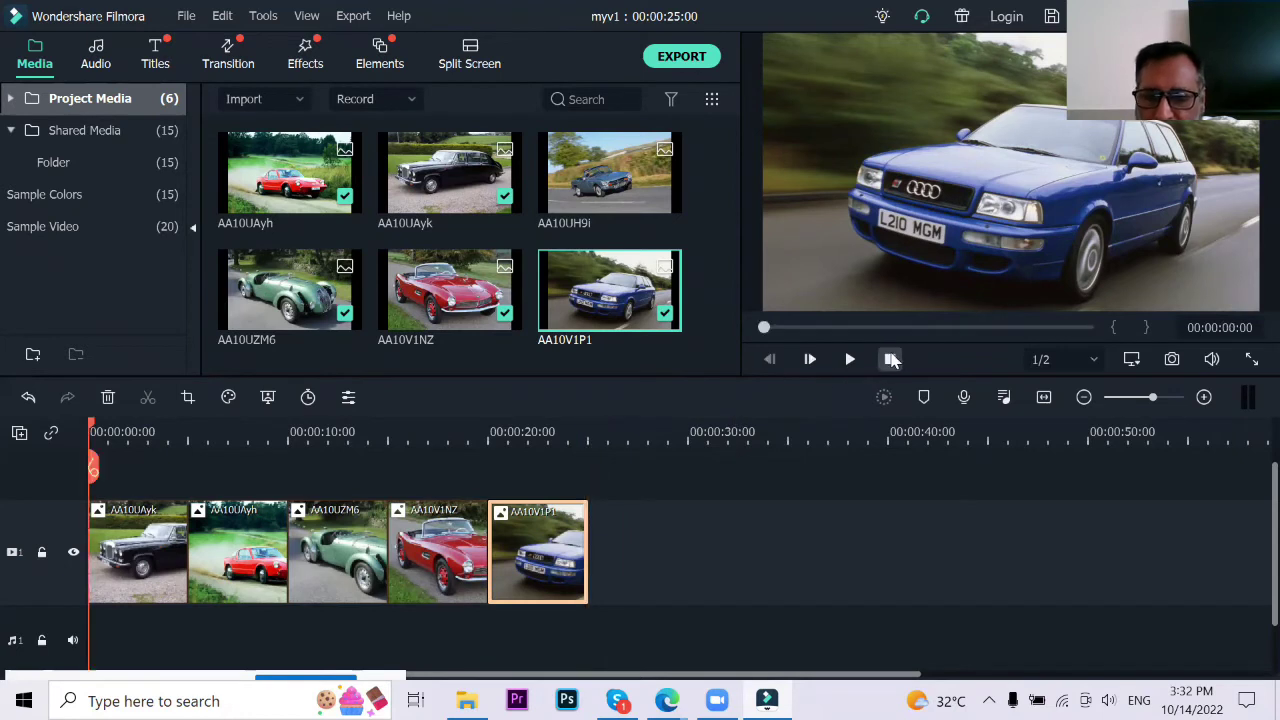
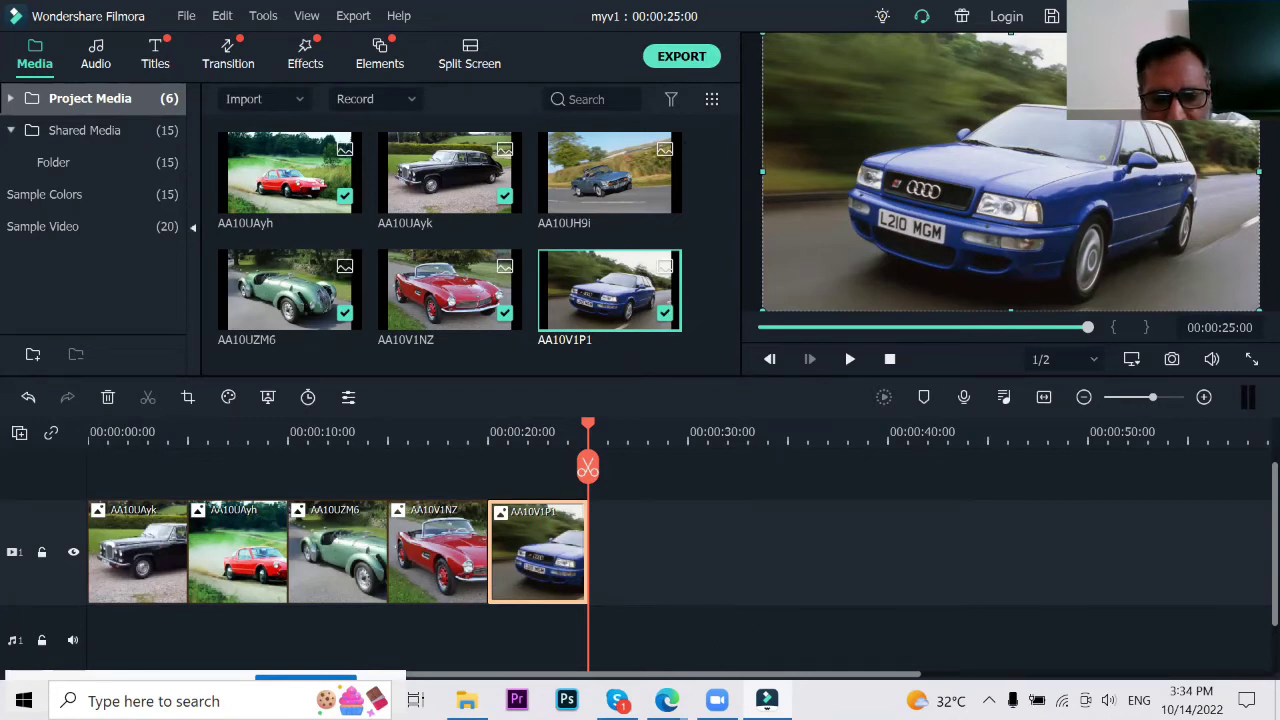
Step: Open the recent Word document Video EditingAkhwatGroup through the Windows search
{"action": "left_click", "coordinate": [150, 701]}
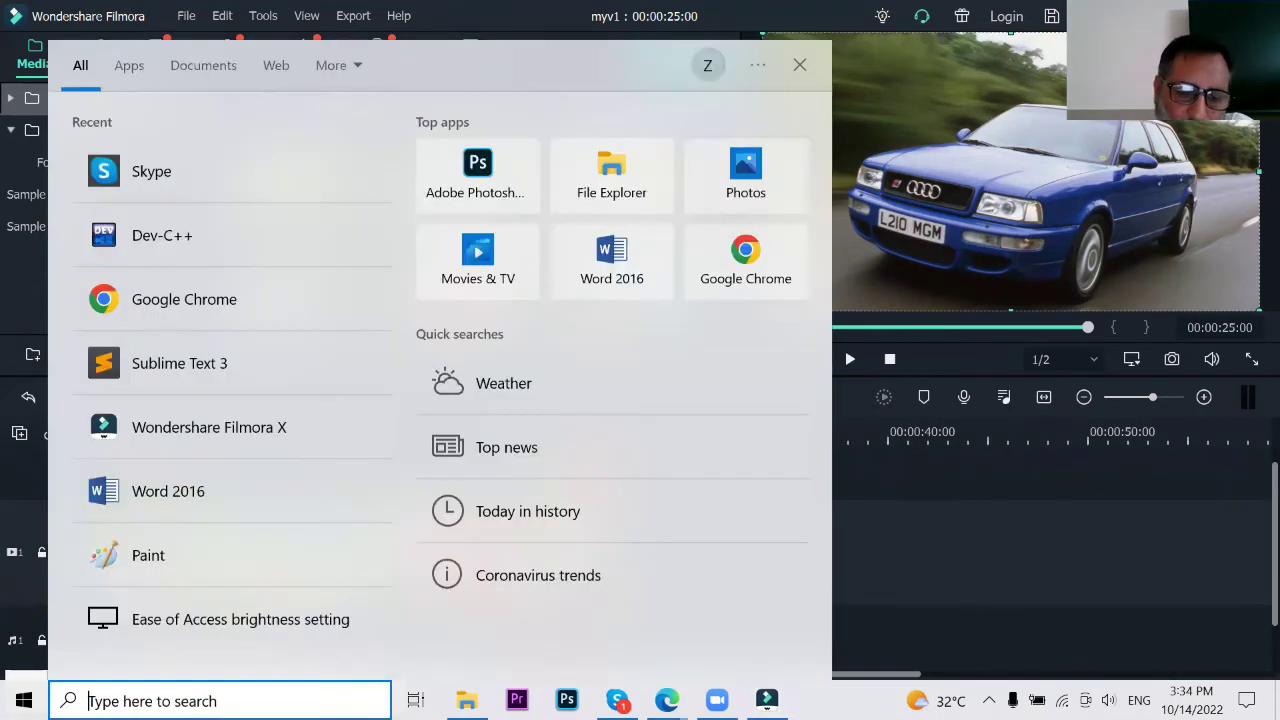
{"action": "type", "text": "w"}
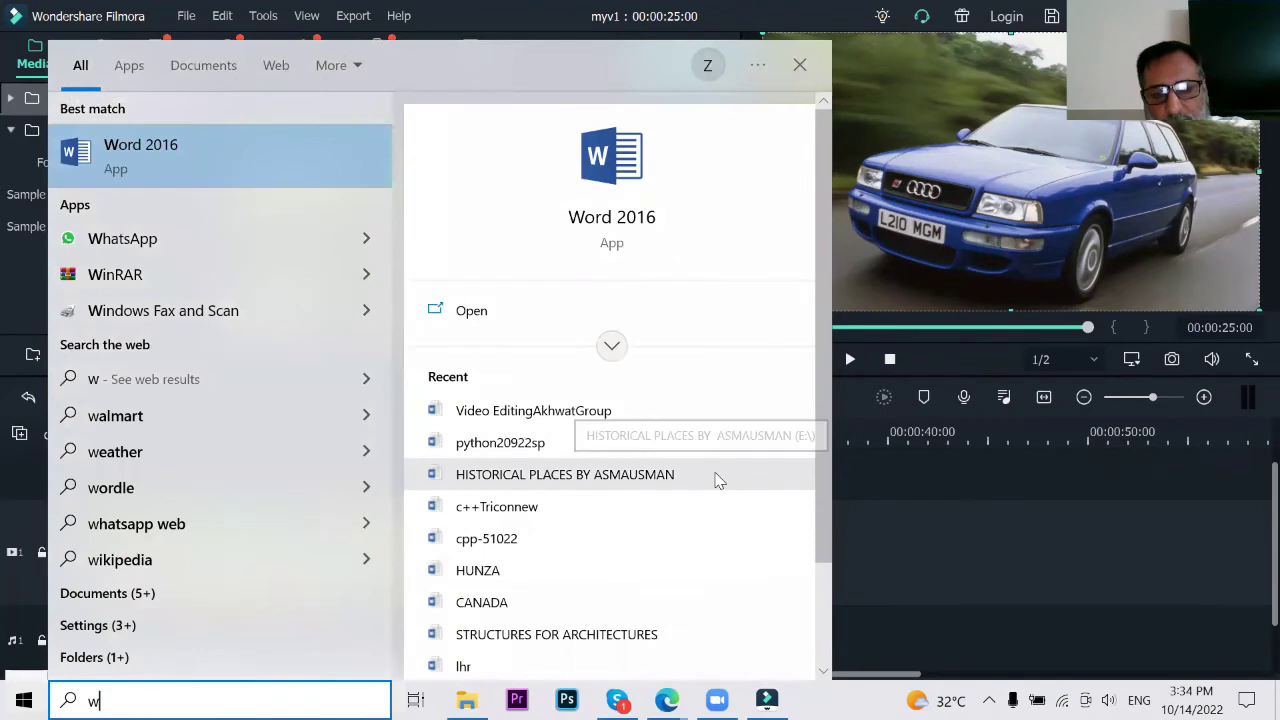
{"action": "left_click", "coordinate": [520, 420]}
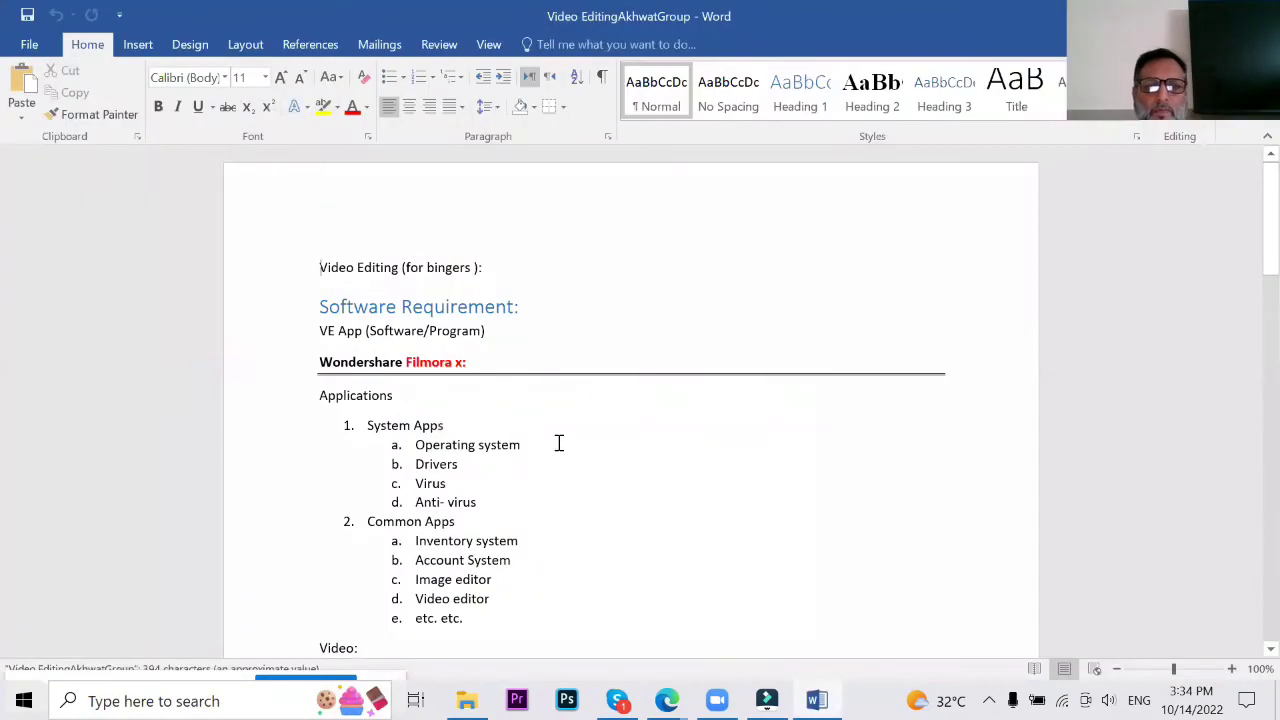
Step: Add an empty line below the annotated Filmora screenshot at the end of the document and save the document
{"action": "scroll", "coordinate": [560, 445], "scroll_direction": "down", "scroll_amount": 20}
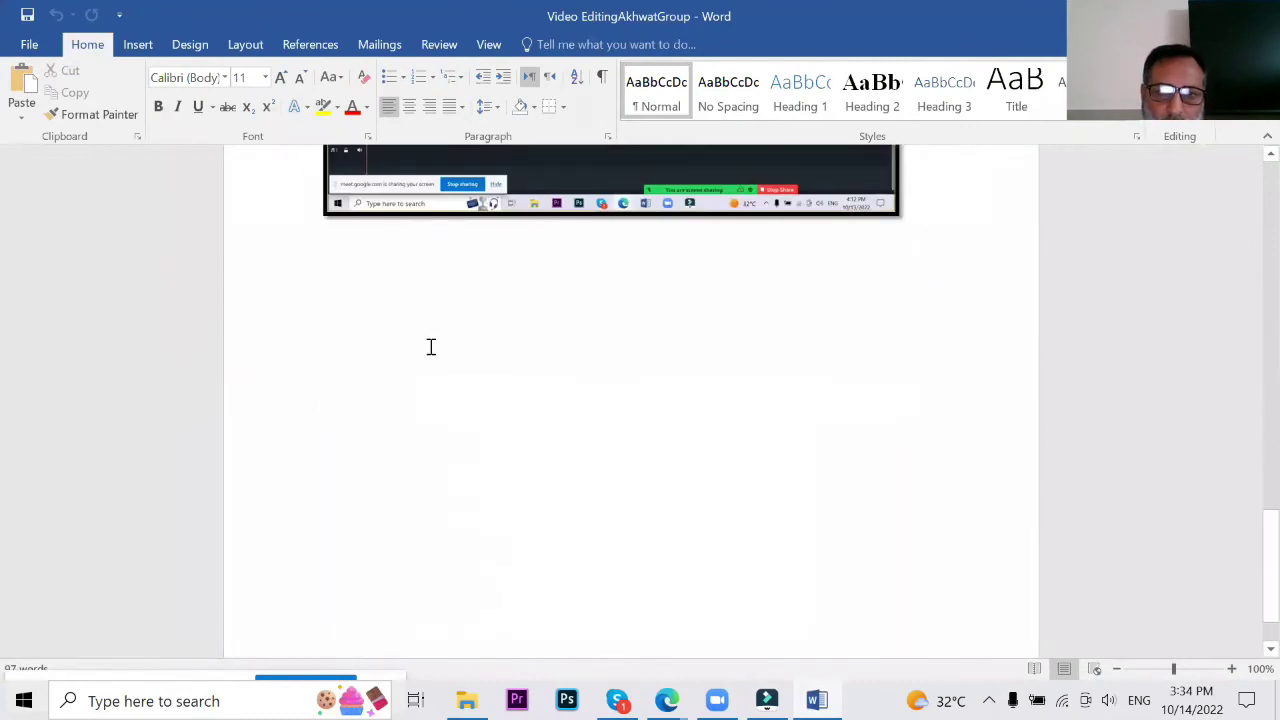
{"action": "left_click", "coordinate": [357, 251]}
{"action": "left_click", "coordinate": [983, 217]}
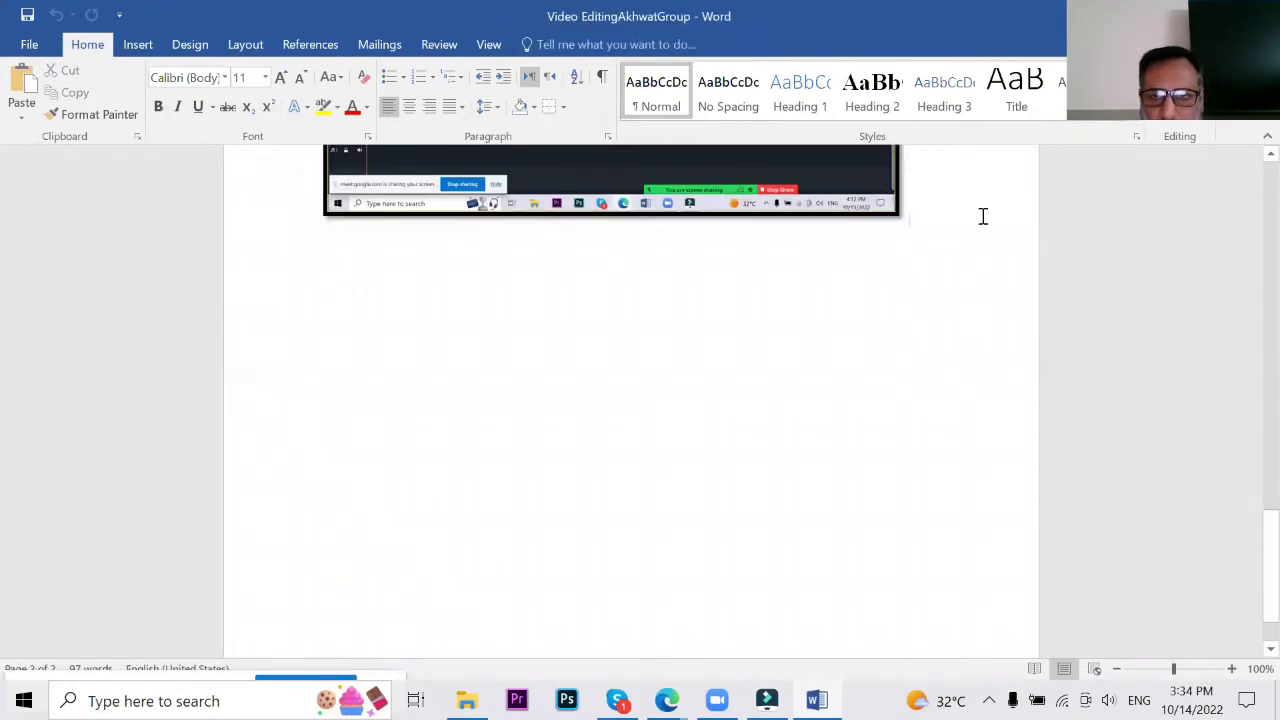
{"action": "key", "text": "Return"}
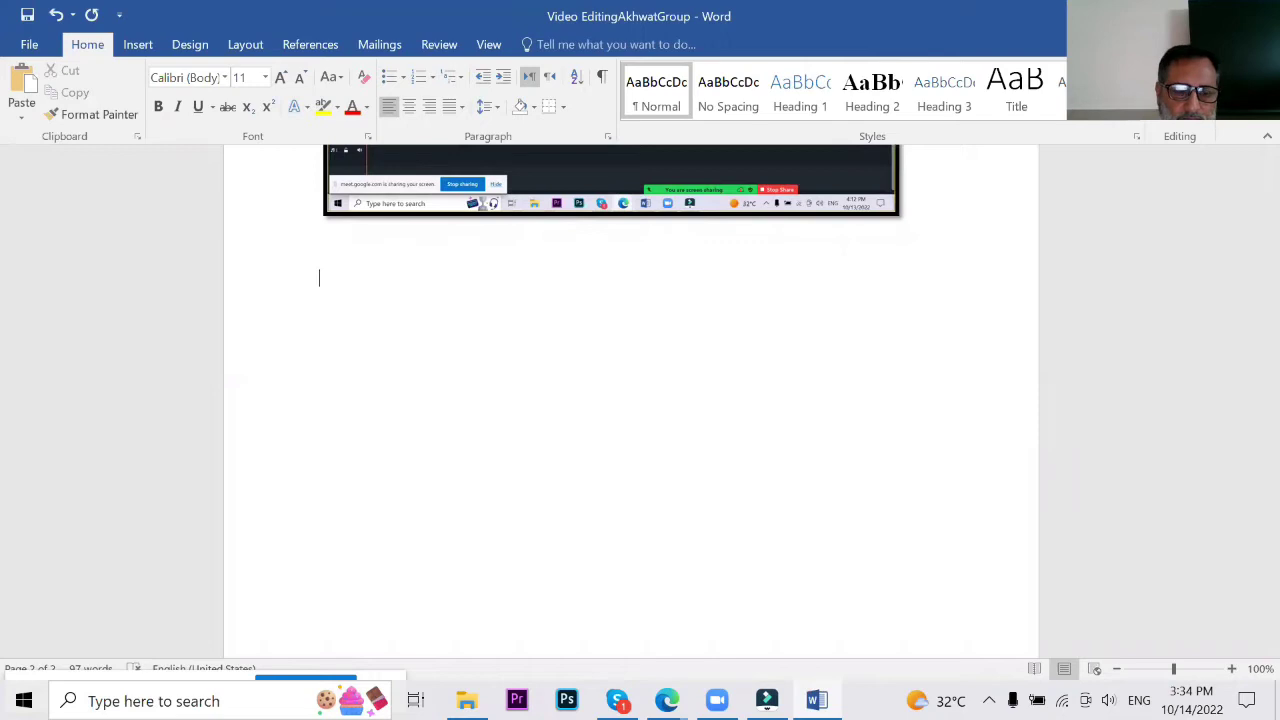
{"action": "key", "text": "ctrl+s"}
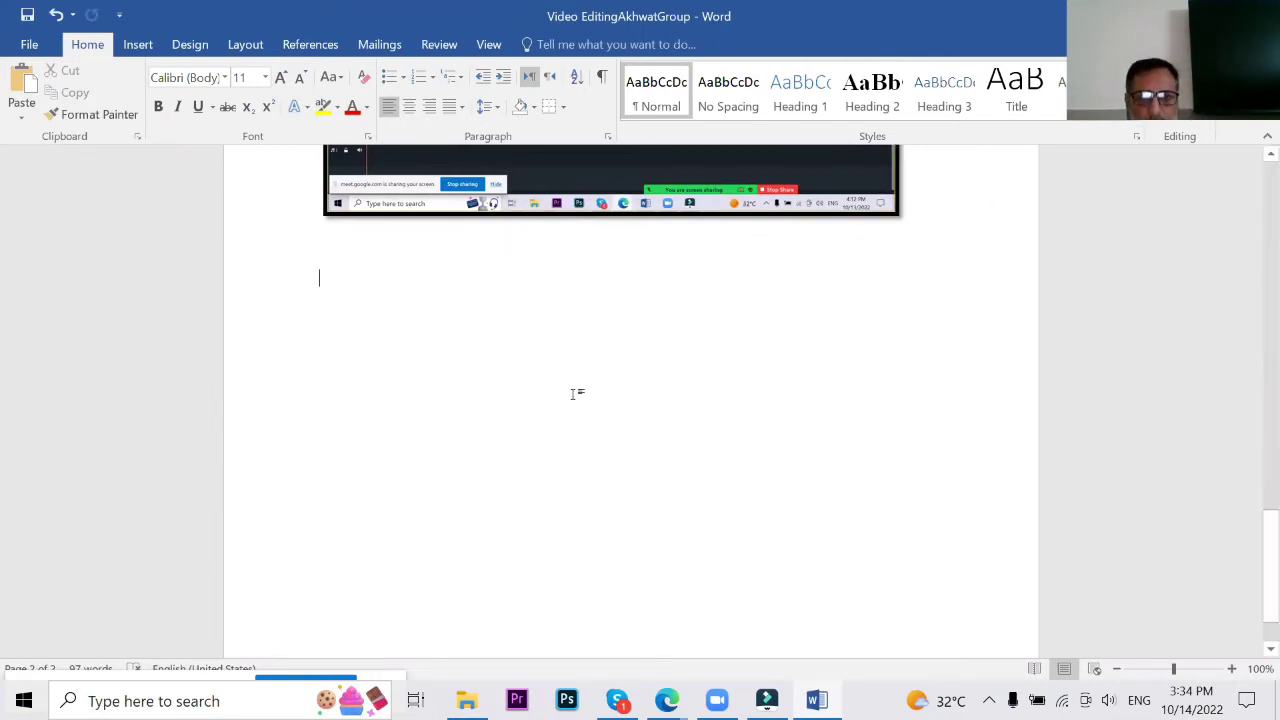
{"action": "scroll", "coordinate": [585, 397], "scroll_direction": "up", "scroll_amount": 2}
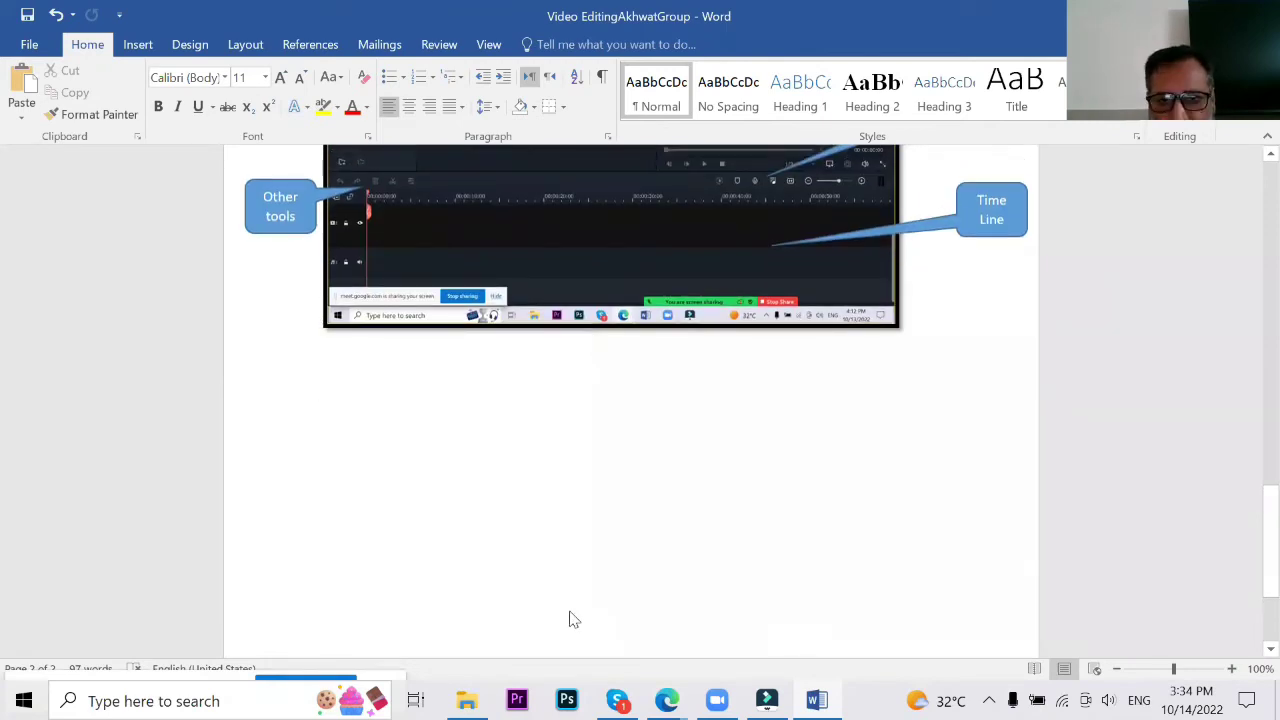
Step: Switch to the Google Meet call in the browser
{"action": "key", "text": "alt+Tab"}
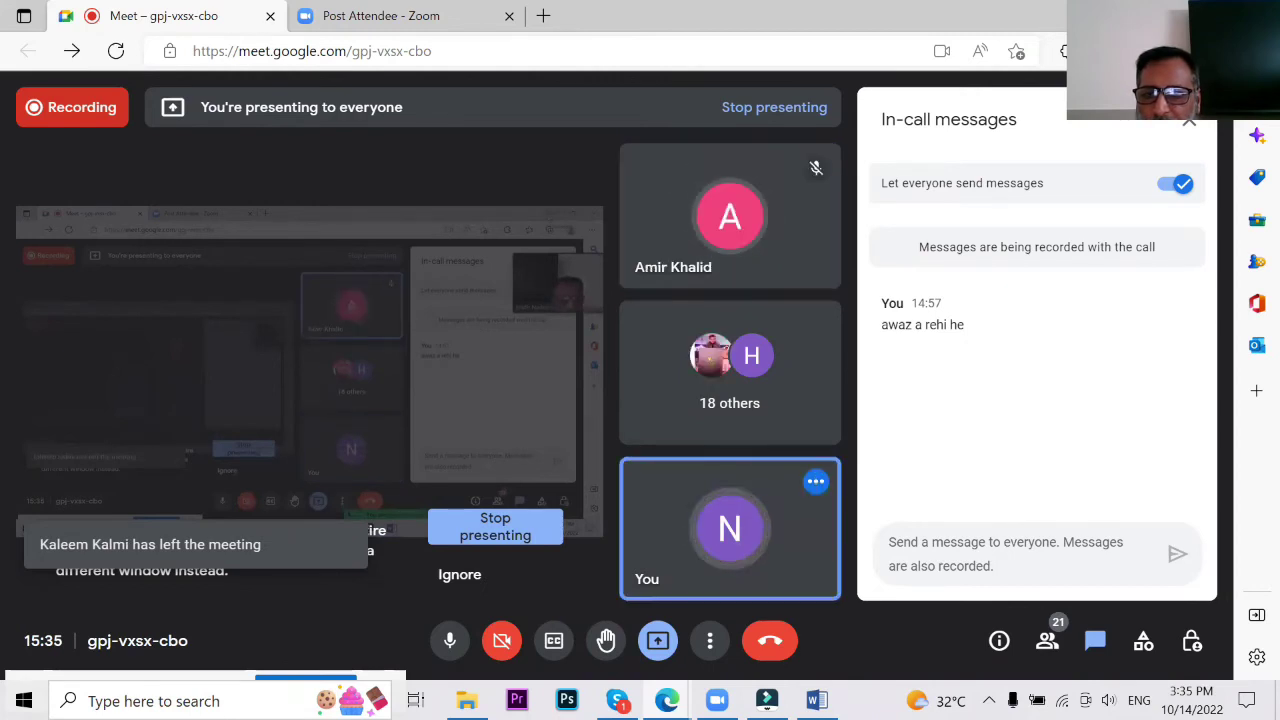
Step: Switch back to the Word document and add the line "Video Files:" below the annotated screenshot, followed by a new line
{"action": "key", "text": "alt+Tab"}
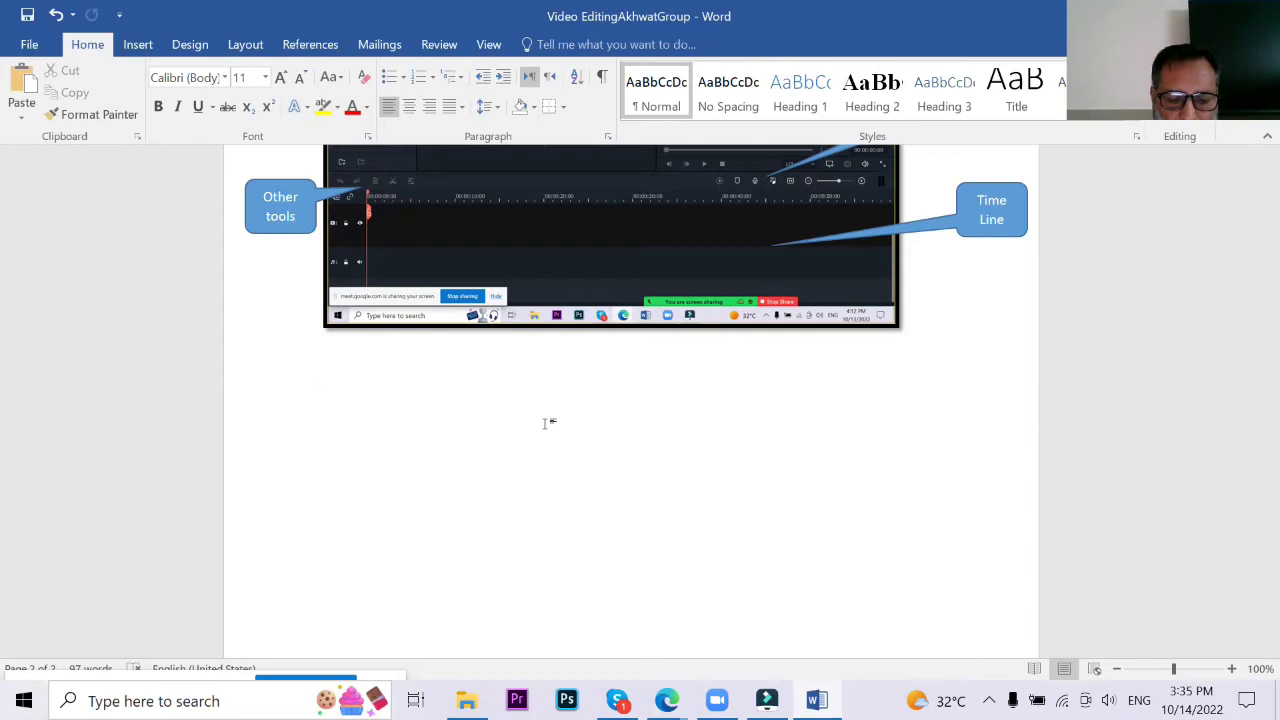
{"action": "type", "text": "V"}
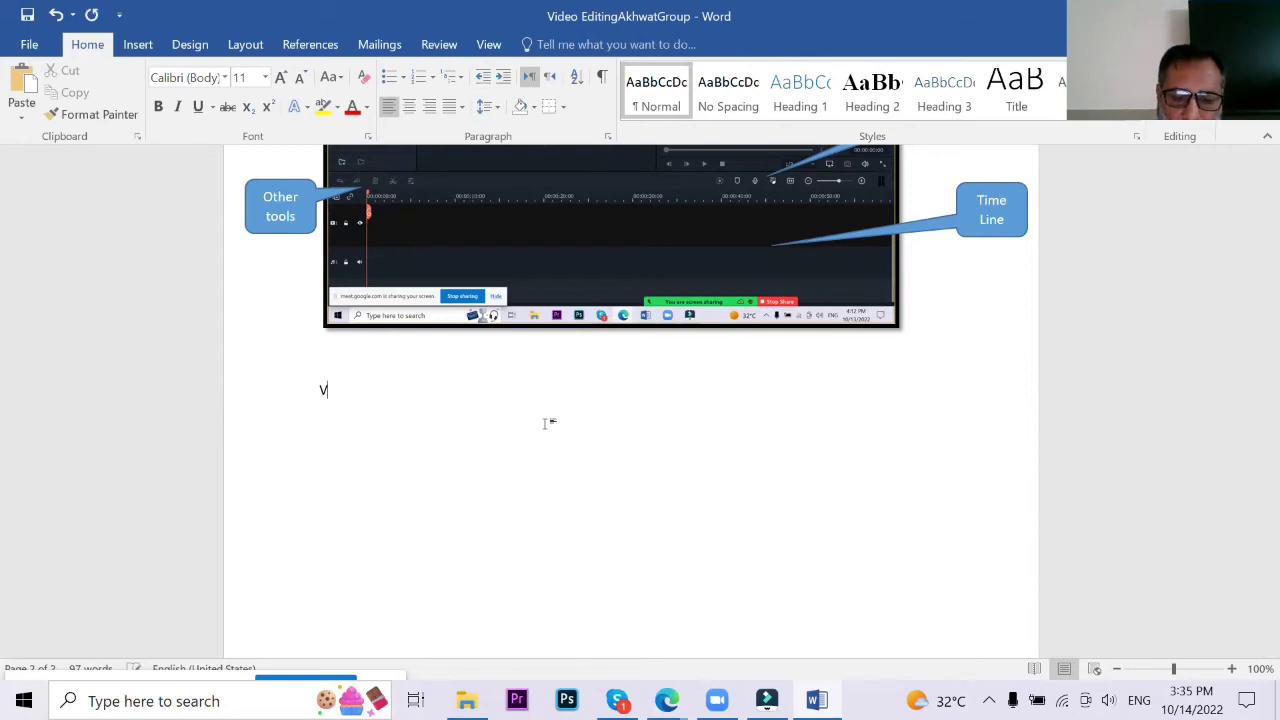
{"action": "type", "text": "ideo "}
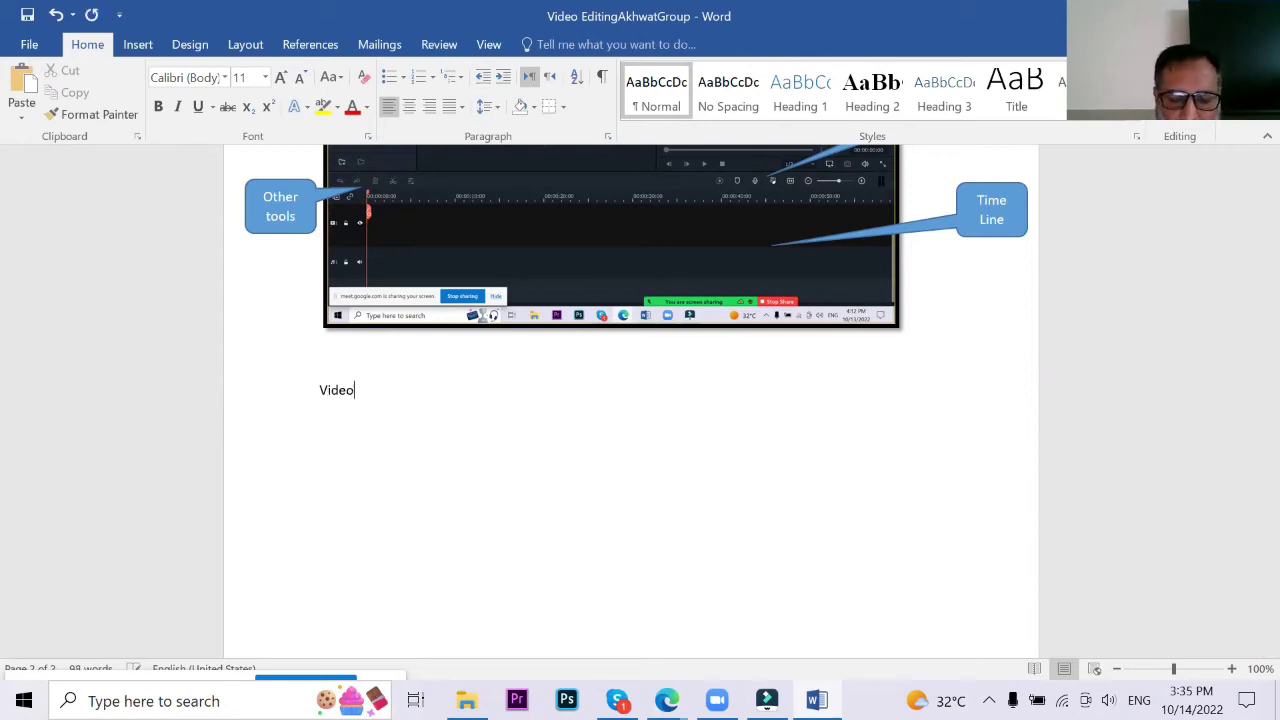
{"action": "type", "text": "File"}
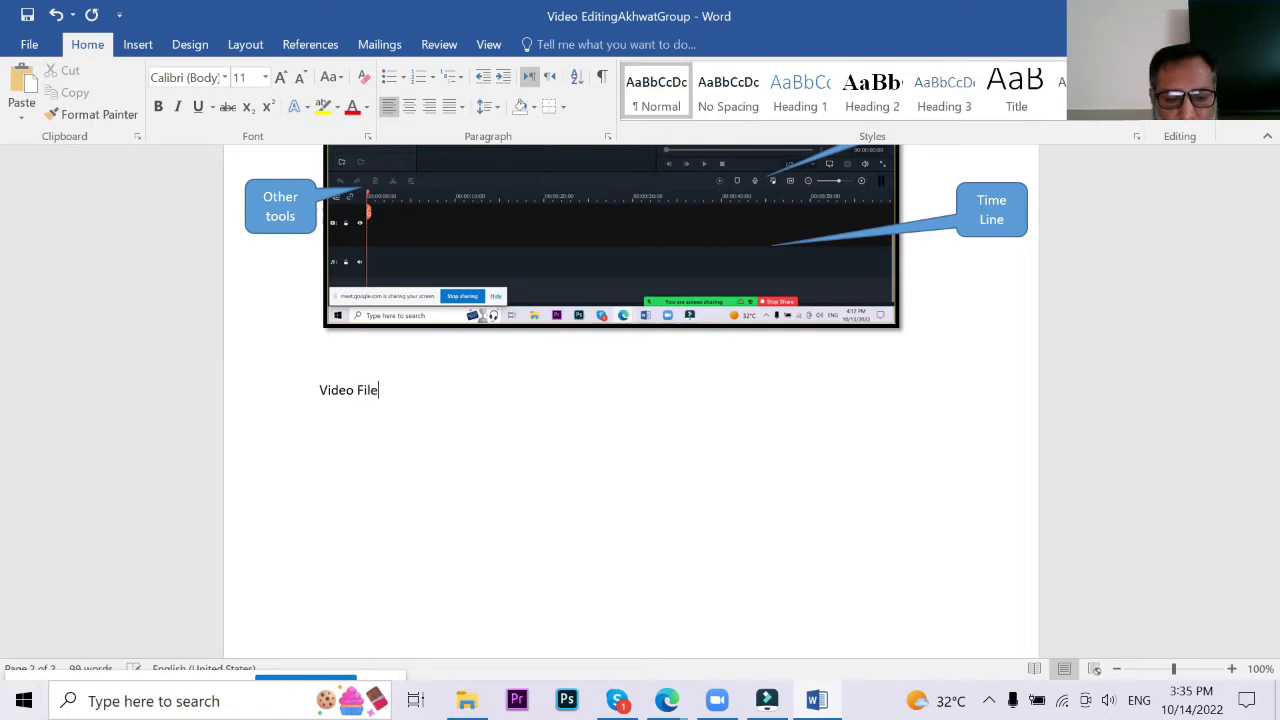
{"action": "type", "text": "s:"}
{"action": "key", "text": "Return"}
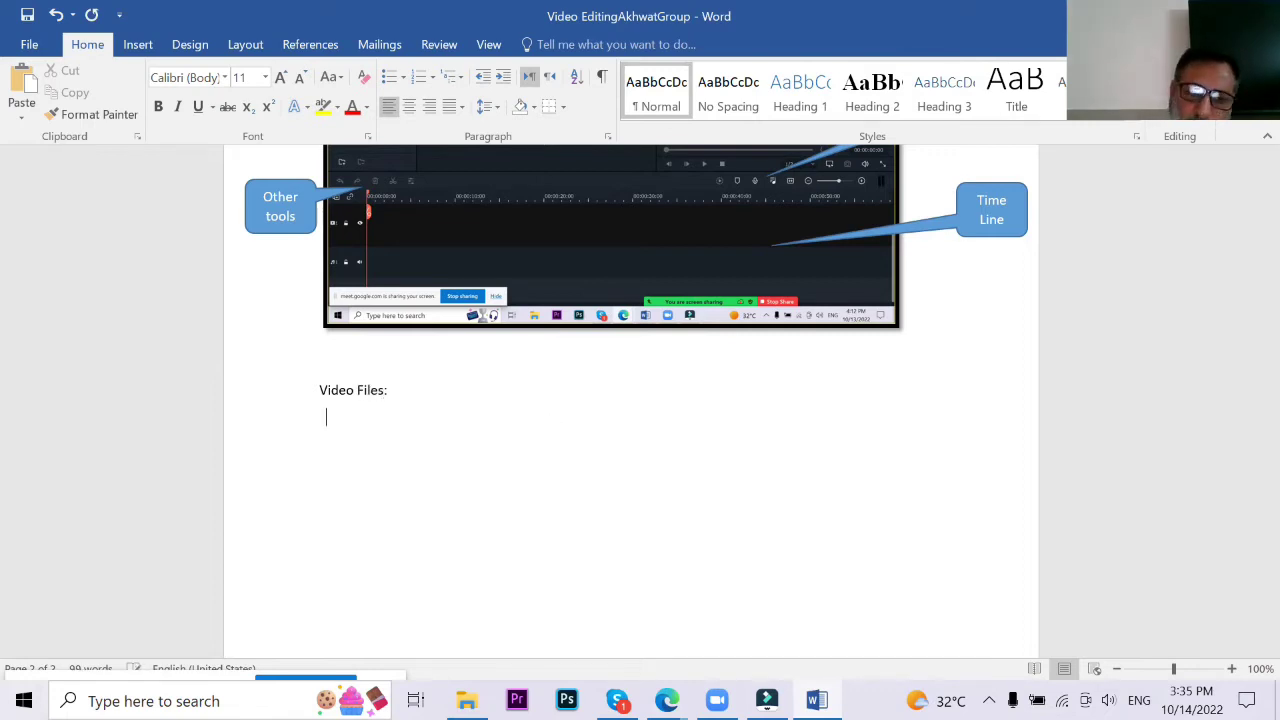
Step: Format the "Video Files:" line as Heading 1 in bold and return the cursor to the empty line beneath it
{"action": "left_click", "coordinate": [270, 401]}
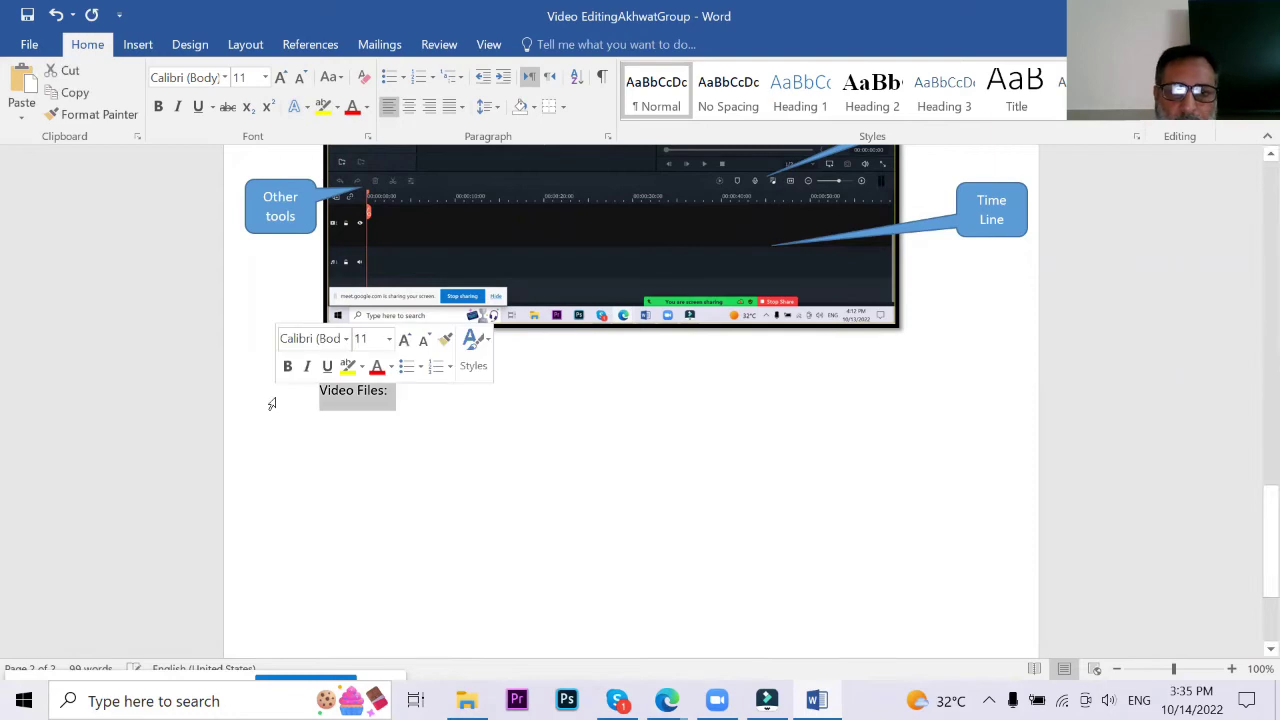
{"action": "left_click", "coordinate": [793, 97]}
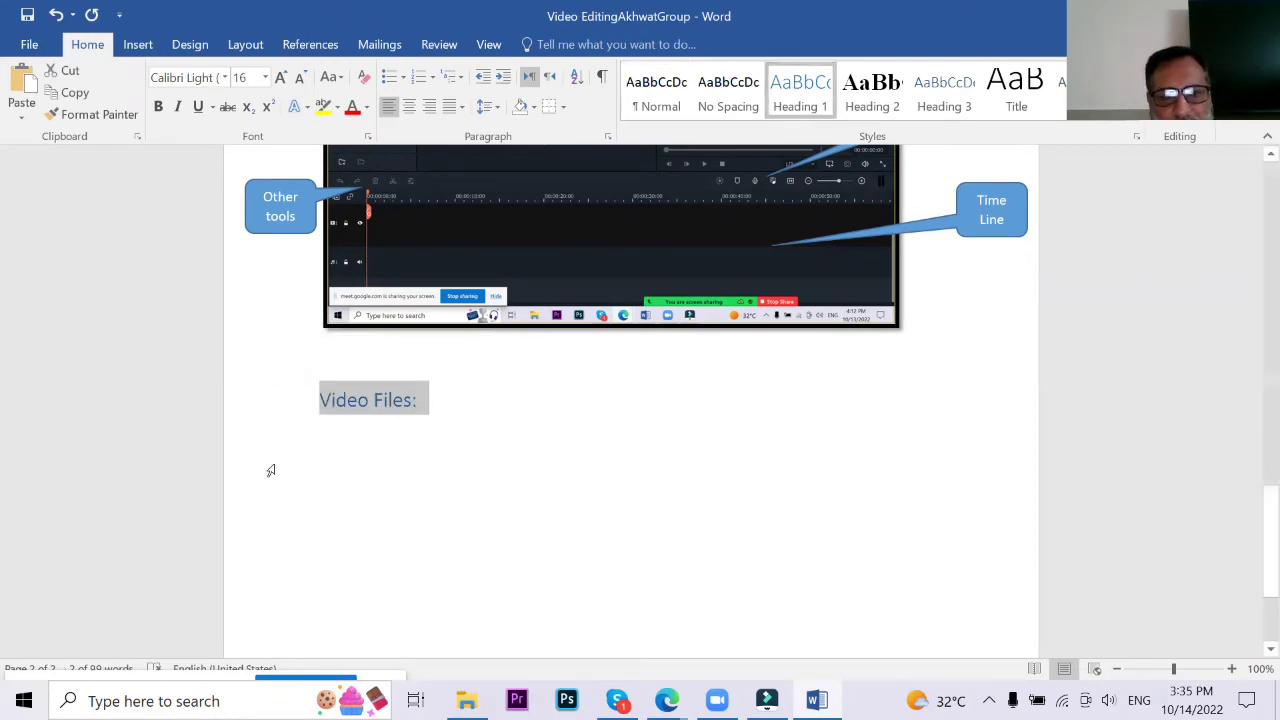
{"action": "left_click", "coordinate": [340, 428]}
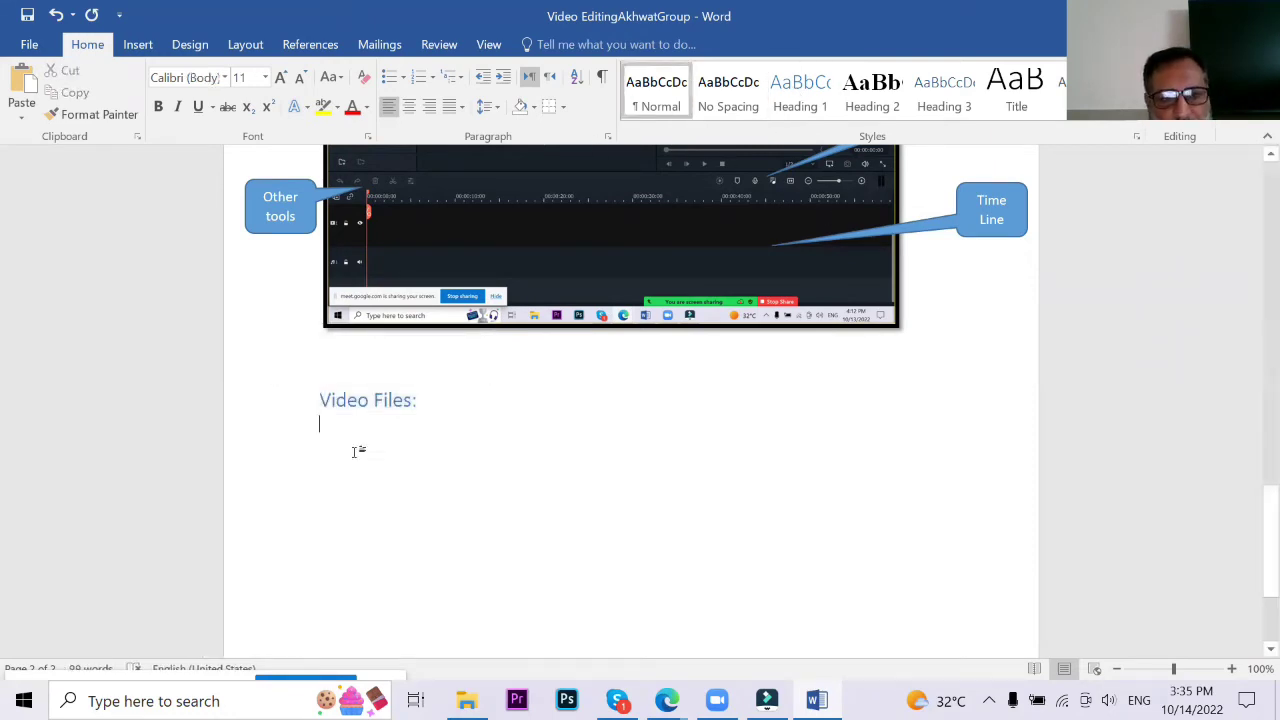
{"action": "left_click", "coordinate": [276, 404]}
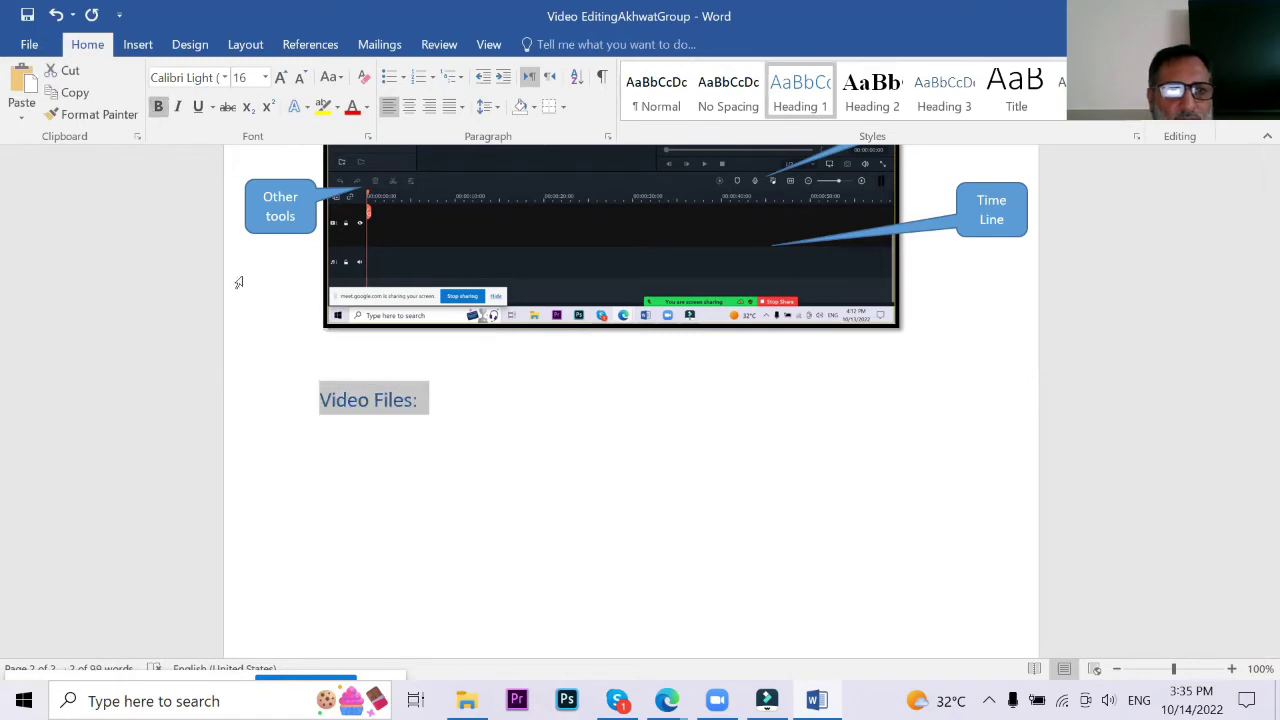
{"action": "left_click", "coordinate": [364, 435]}
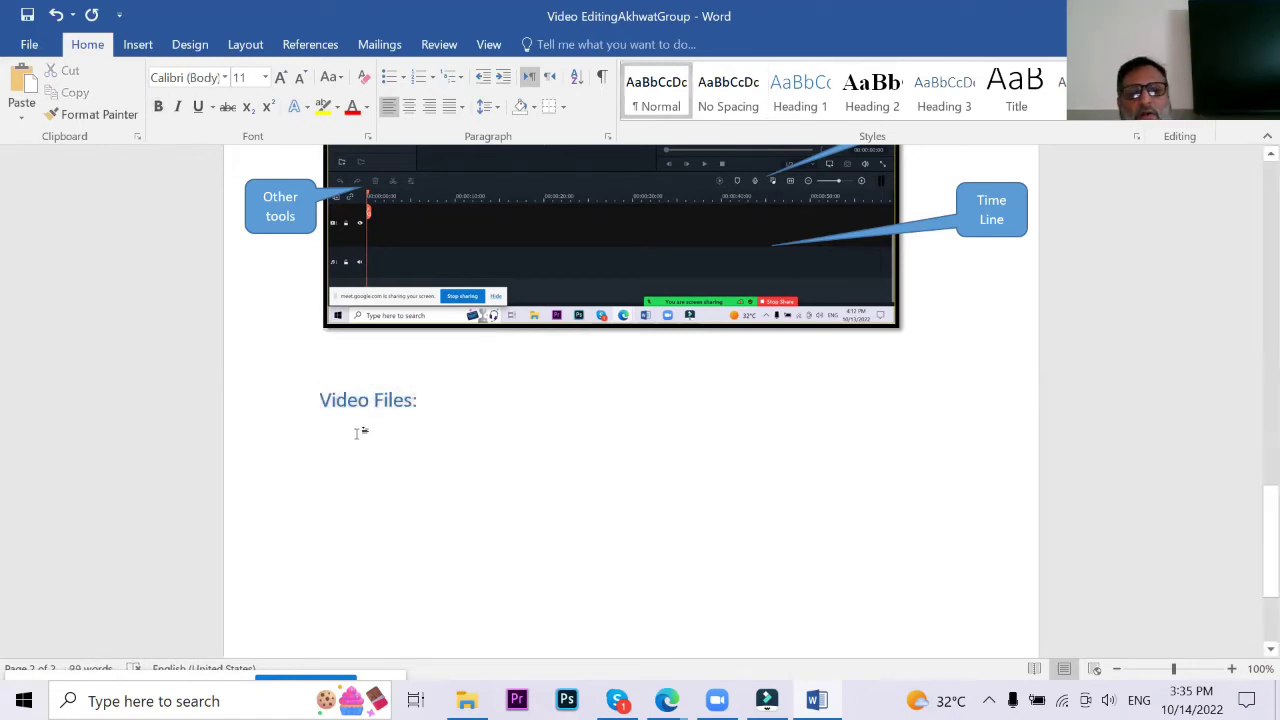
{"action": "left_click", "coordinate": [228, 688]}
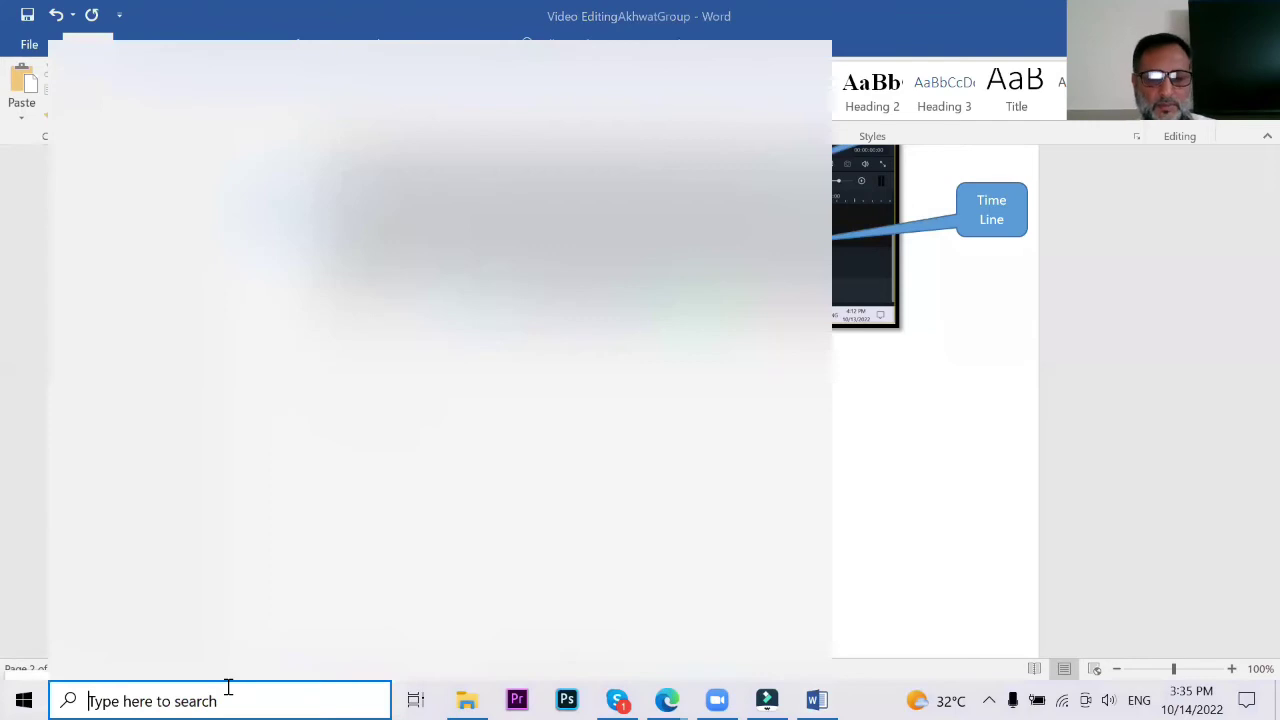
{"action": "type", "text": "cmd"}
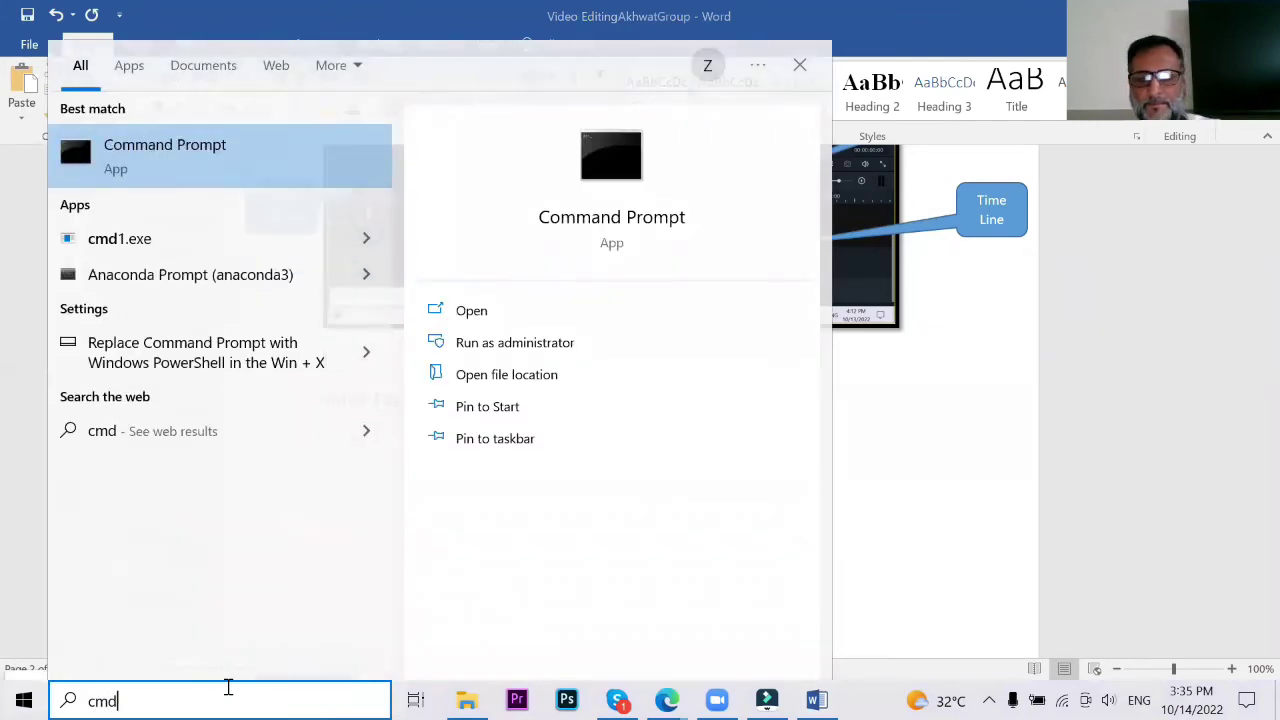
{"action": "key", "text": "Return"}
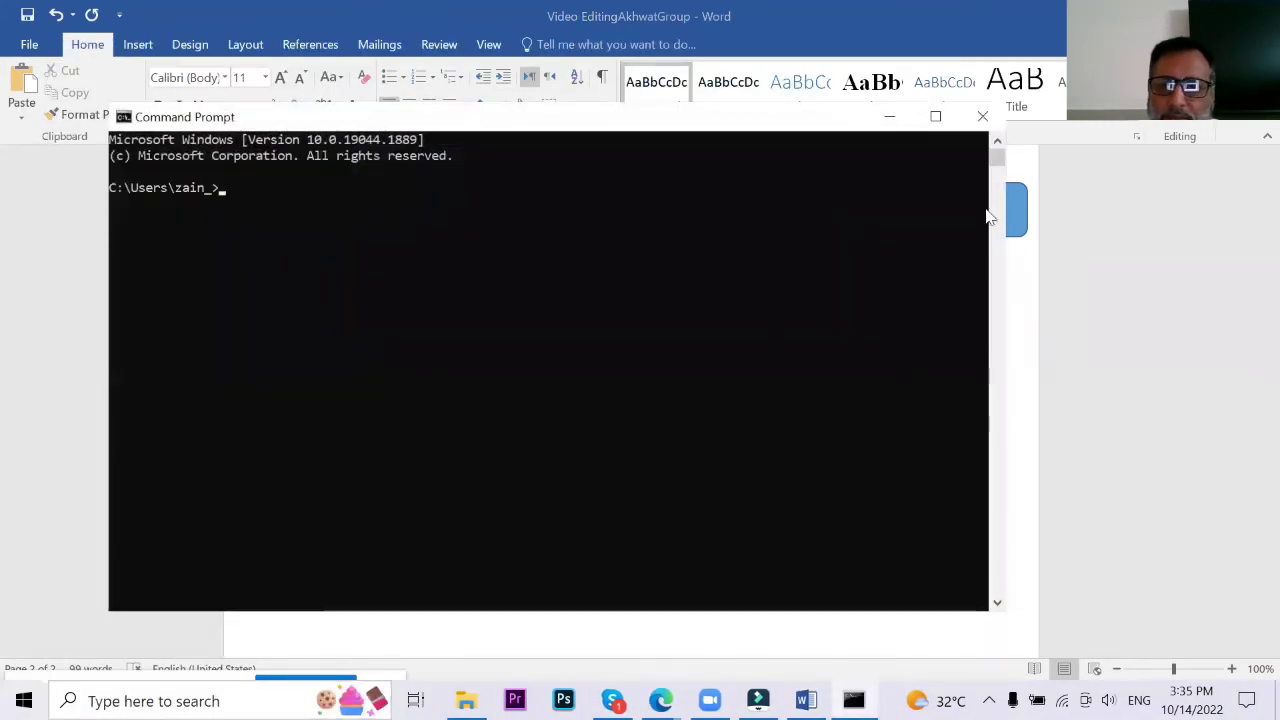
{"action": "left_click", "coordinate": [982, 116]}
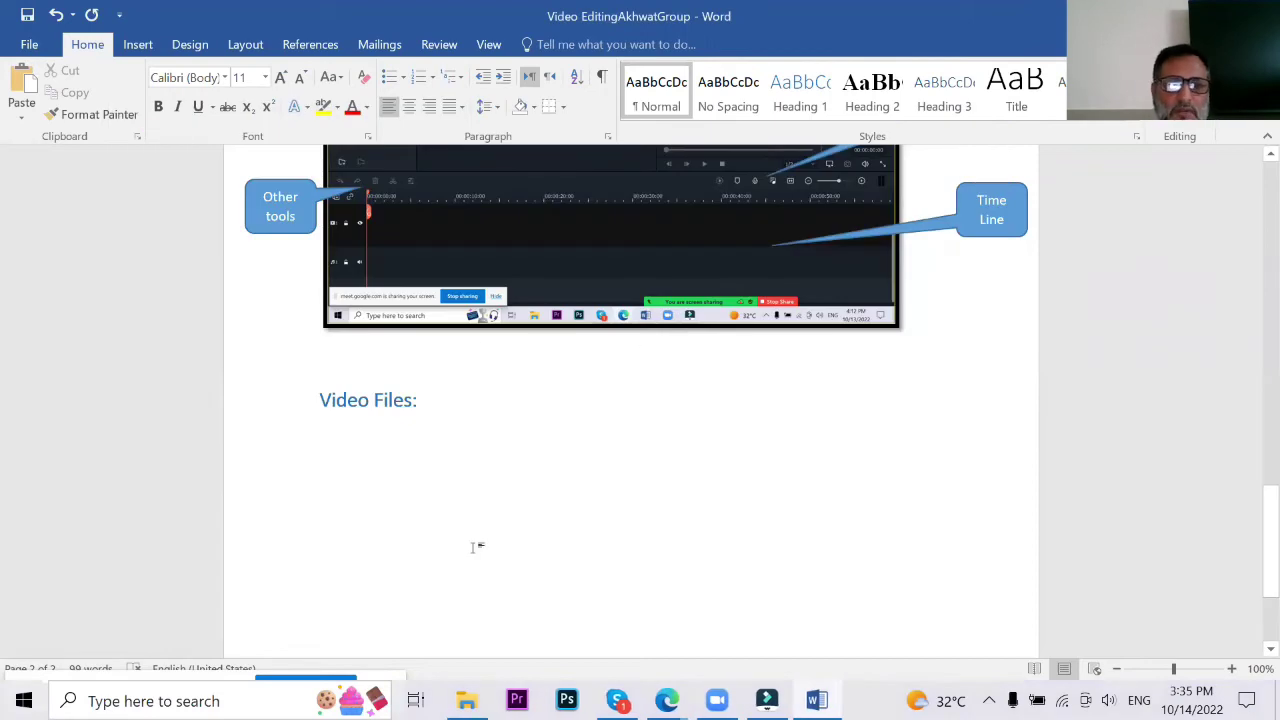
Step: Start a bulleted list under the Video Files heading with the entries .mp3 and Mov
{"action": "left_click", "coordinate": [390, 79]}
{"action": "type", "text": ".m"}
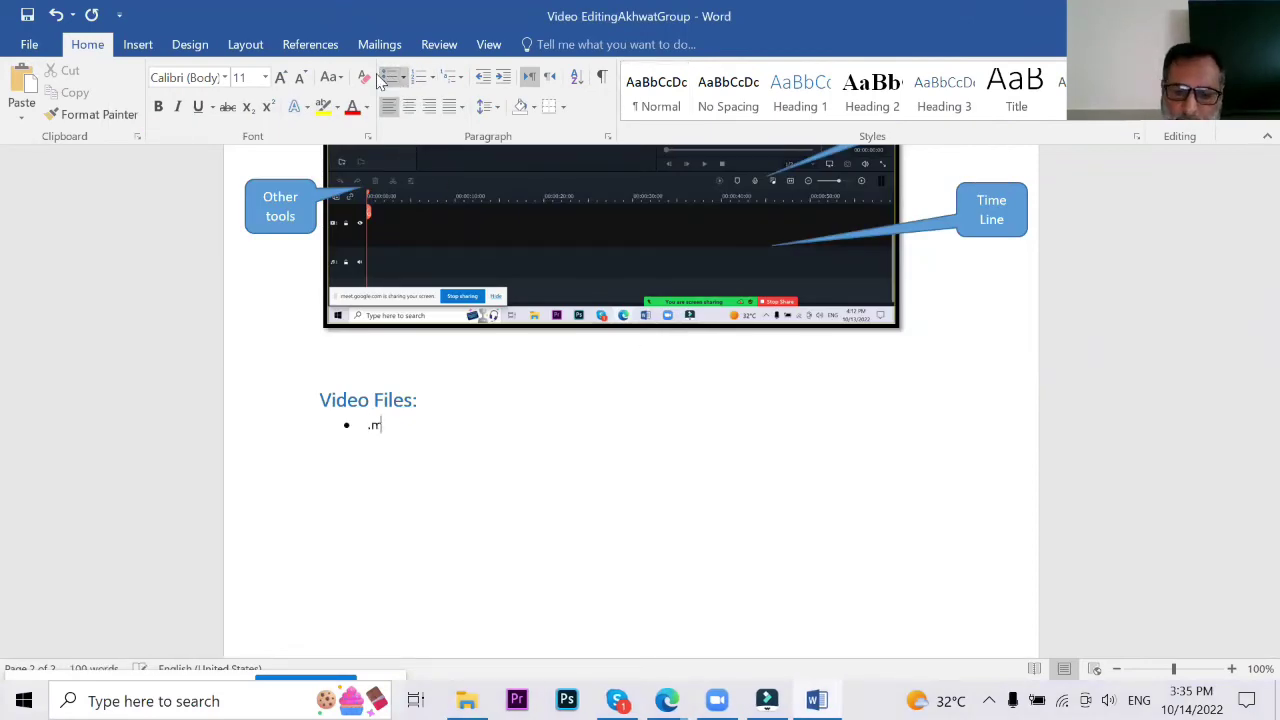
{"action": "type", "text": "p3 "}
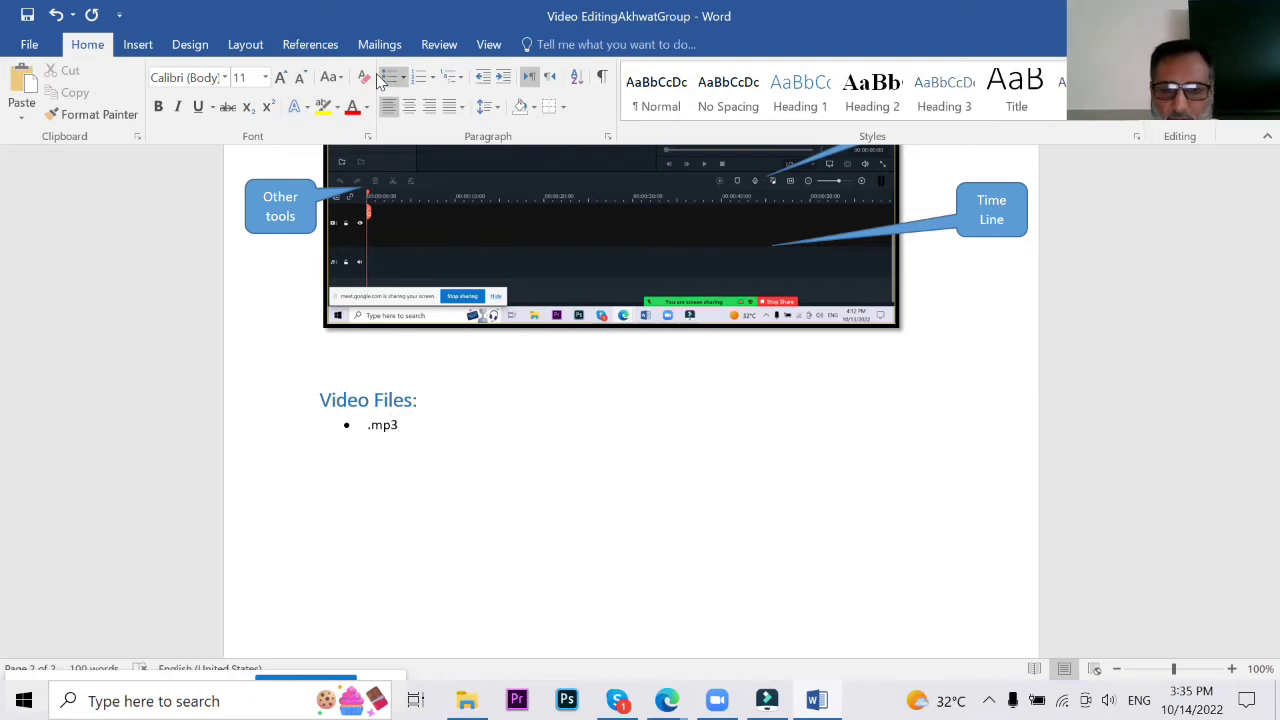
{"action": "type", "text": "mov"}
{"action": "key", "text": "Return"}
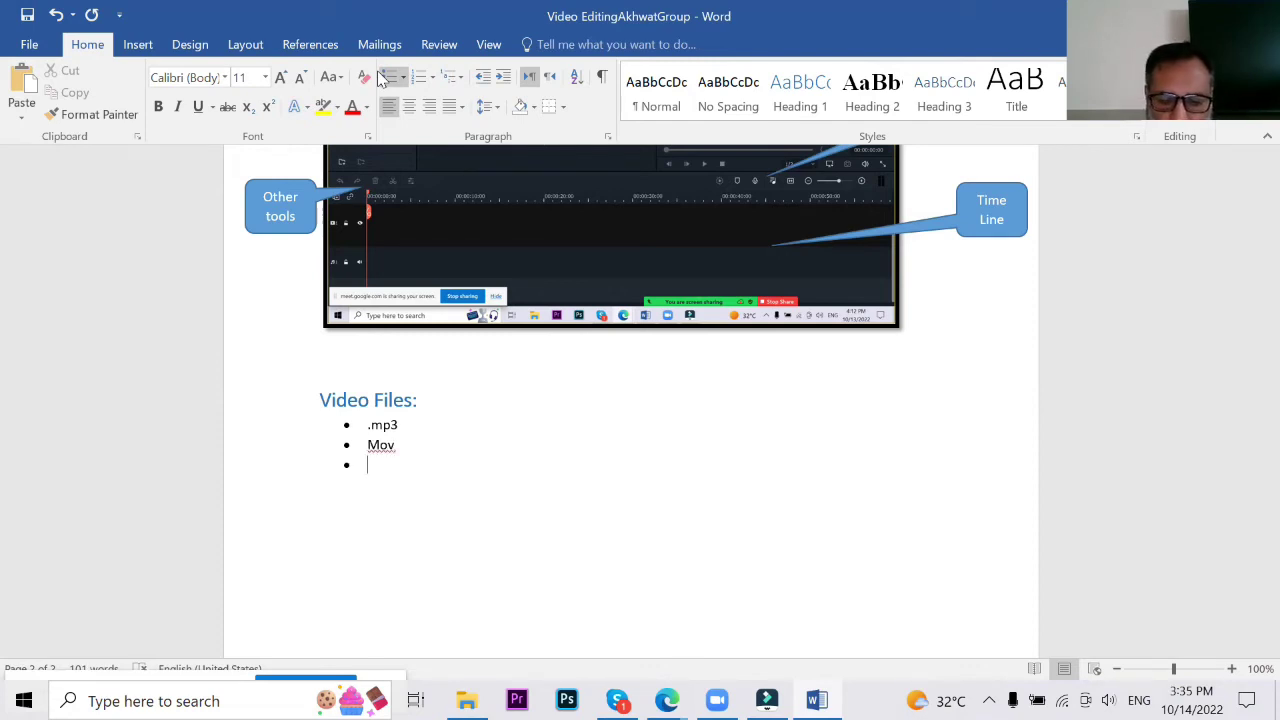
Step: Add .wmv, with its leading dot, as the third bullet of the Video Files list
{"action": "type", "text": "wmv"}
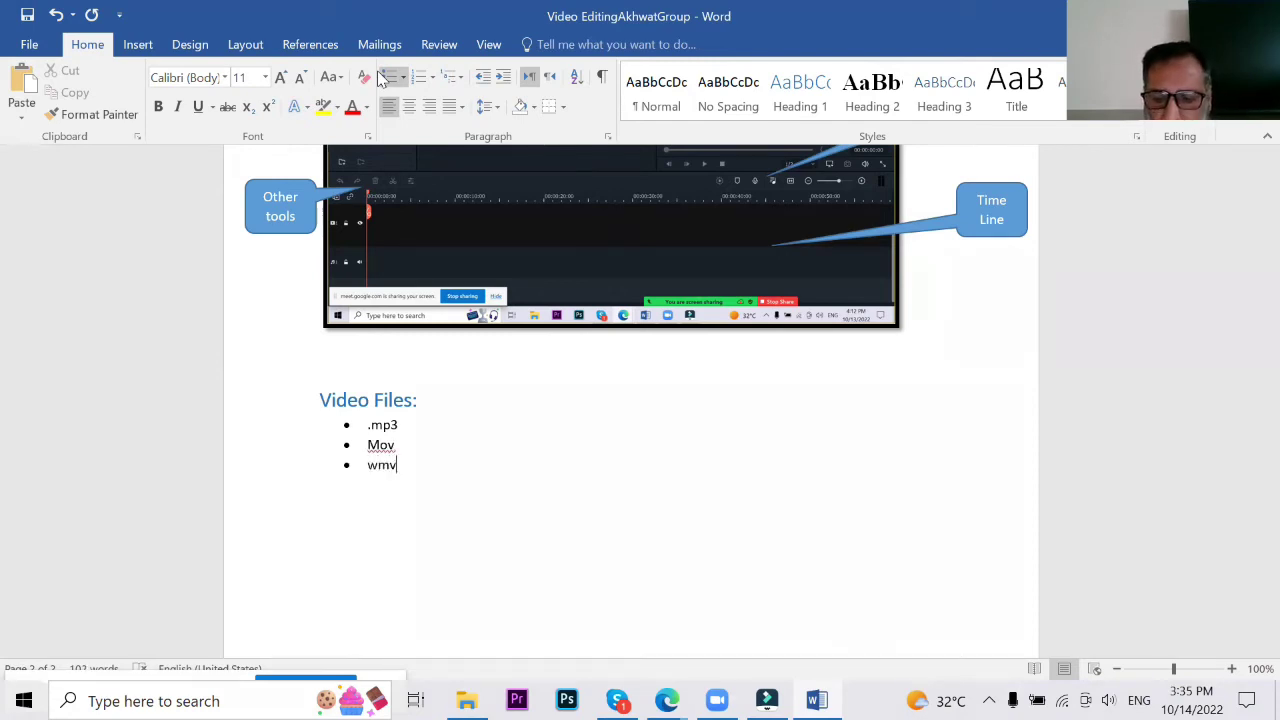
{"action": "key", "text": "BackSpace"}
{"action": "key", "text": "BackSpace"}
{"action": "key", "text": "BackSpace"}
{"action": "type", "text": ".wmv"}
{"action": "key", "text": "Return"}
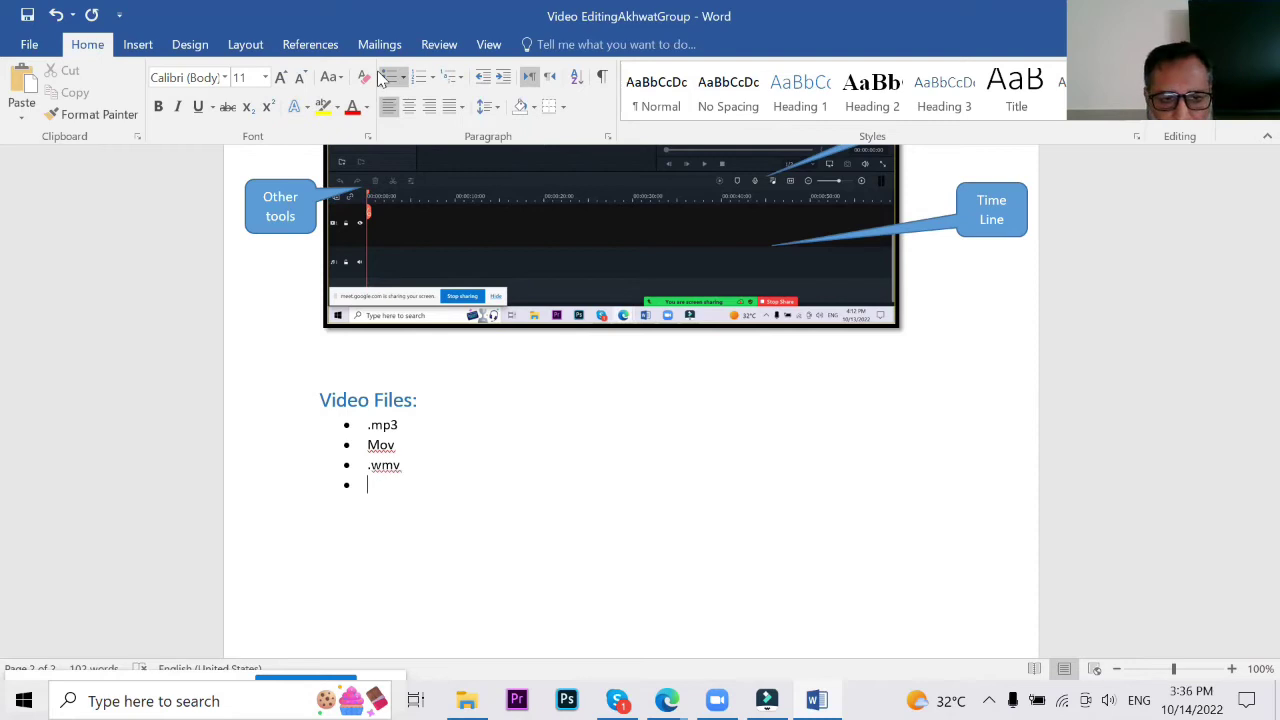
Step: Add .avi as the fourth bullet of the Video Files list and begin another bullet
{"action": "type", "text": "m"}
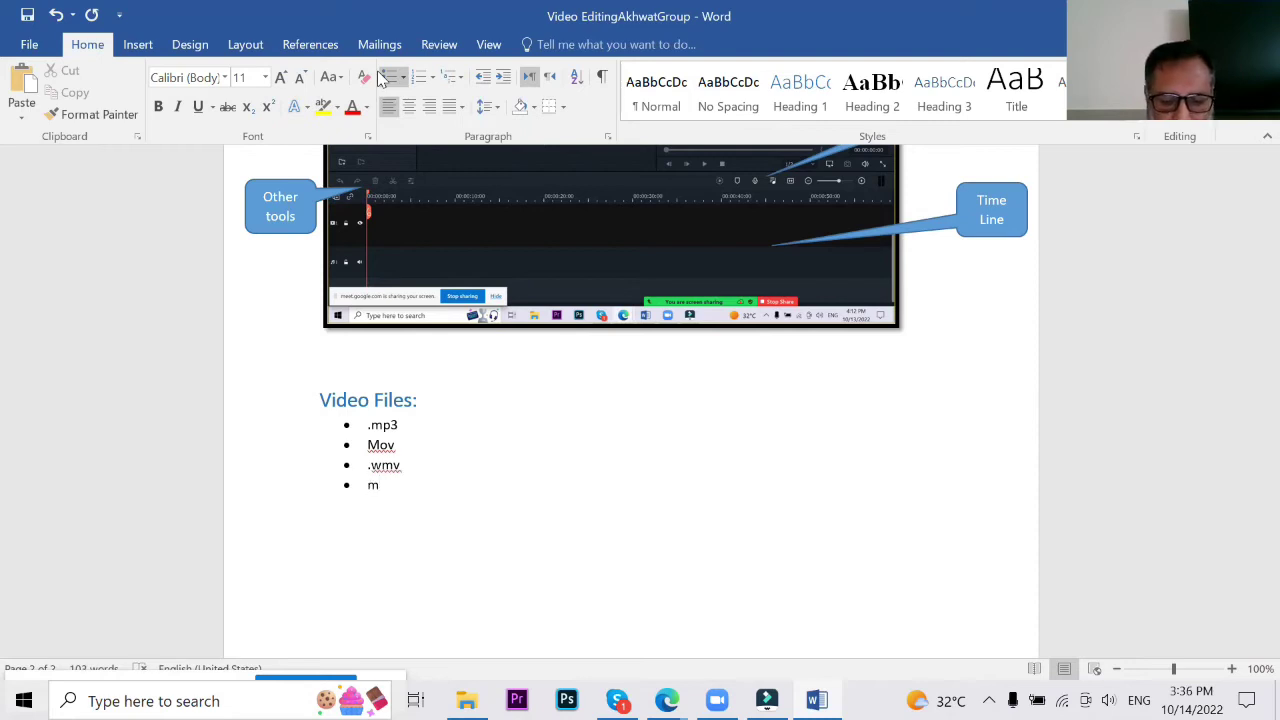
{"action": "key", "text": "BackSpace"}
{"action": "type", "text": "avi"}
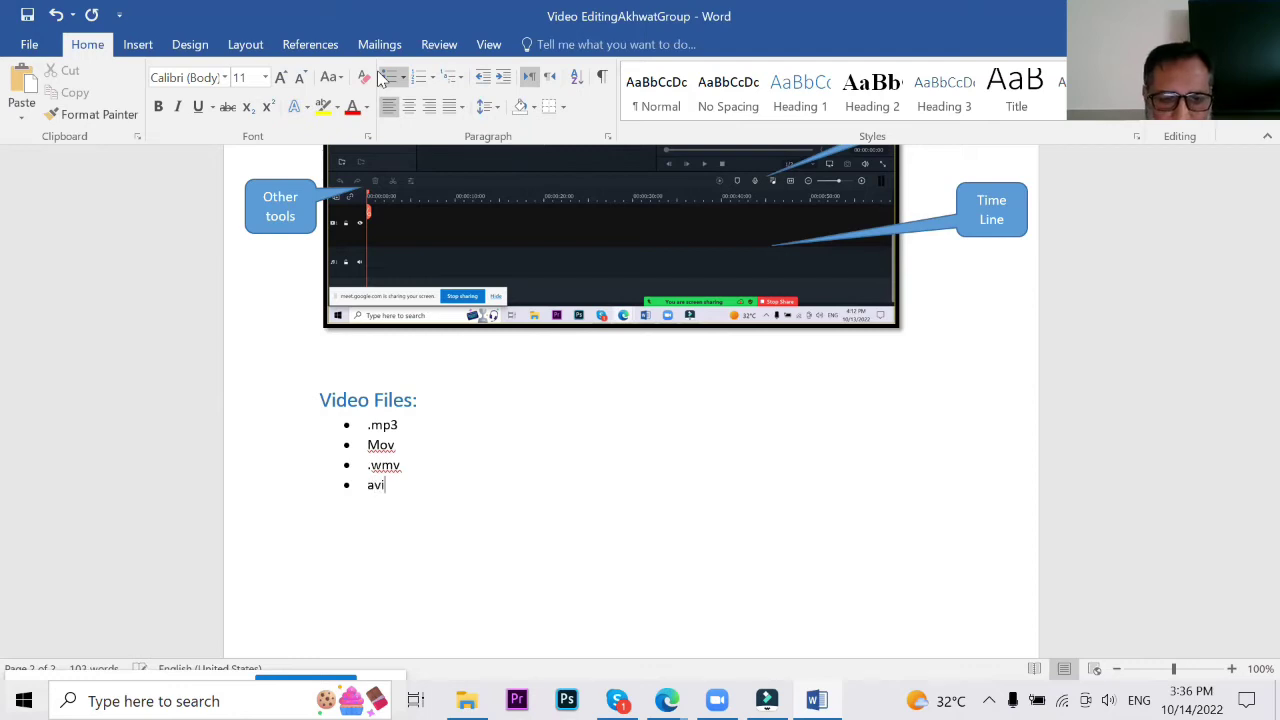
{"action": "key", "text": "BackSpace"}
{"action": "key", "text": "BackSpace"}
{"action": "type", "text": ".avi"}
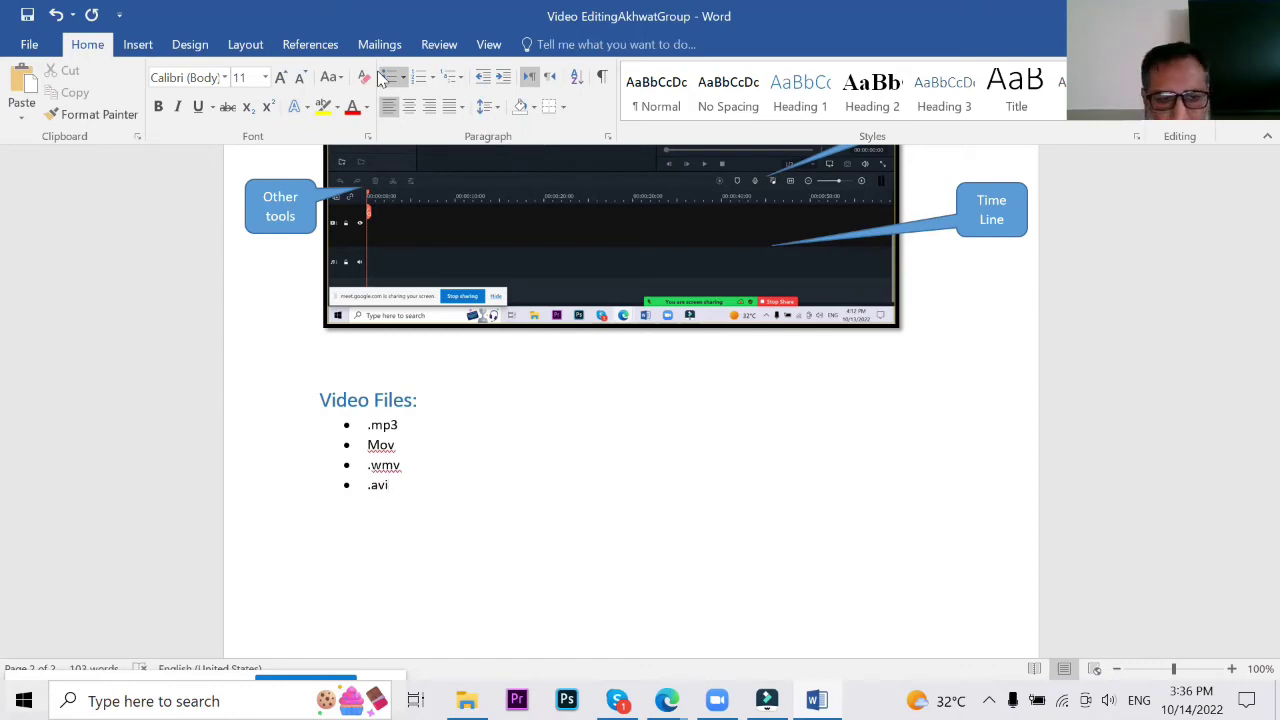
{"action": "key", "text": "Return"}
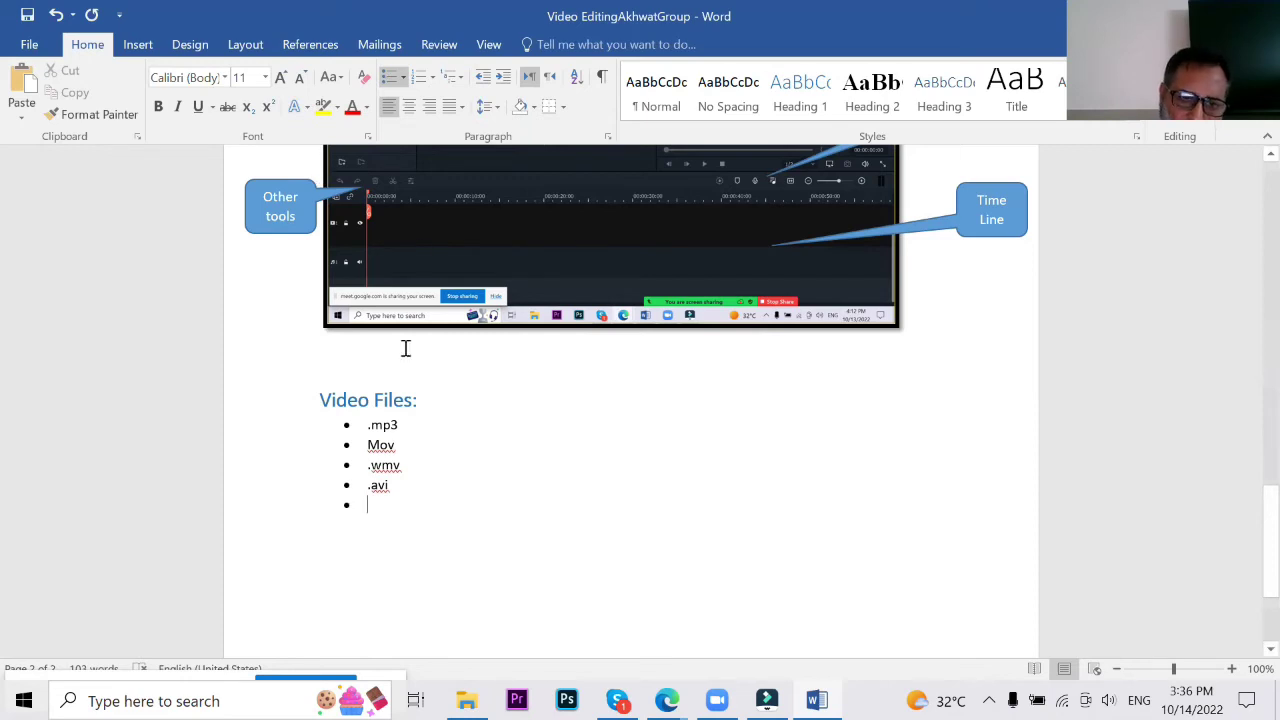
Step: Correct the first bullet of the Video Files list to .mp4
{"action": "left_click", "coordinate": [416, 424]}
{"action": "key", "text": "BackSpace"}
{"action": "type", "text": "4"}
Step: Fill the last bullet of the Video Files list with "etc. etc."
{"action": "left_click", "coordinate": [385, 516]}
{"action": "type", "text": "ef"}
{"action": "key", "text": "BackSpace"}
{"action": "type", "text": "tc. etc."}
{"action": "left_click", "coordinate": [360, 508]}
{"action": "key", "text": "Delete"}
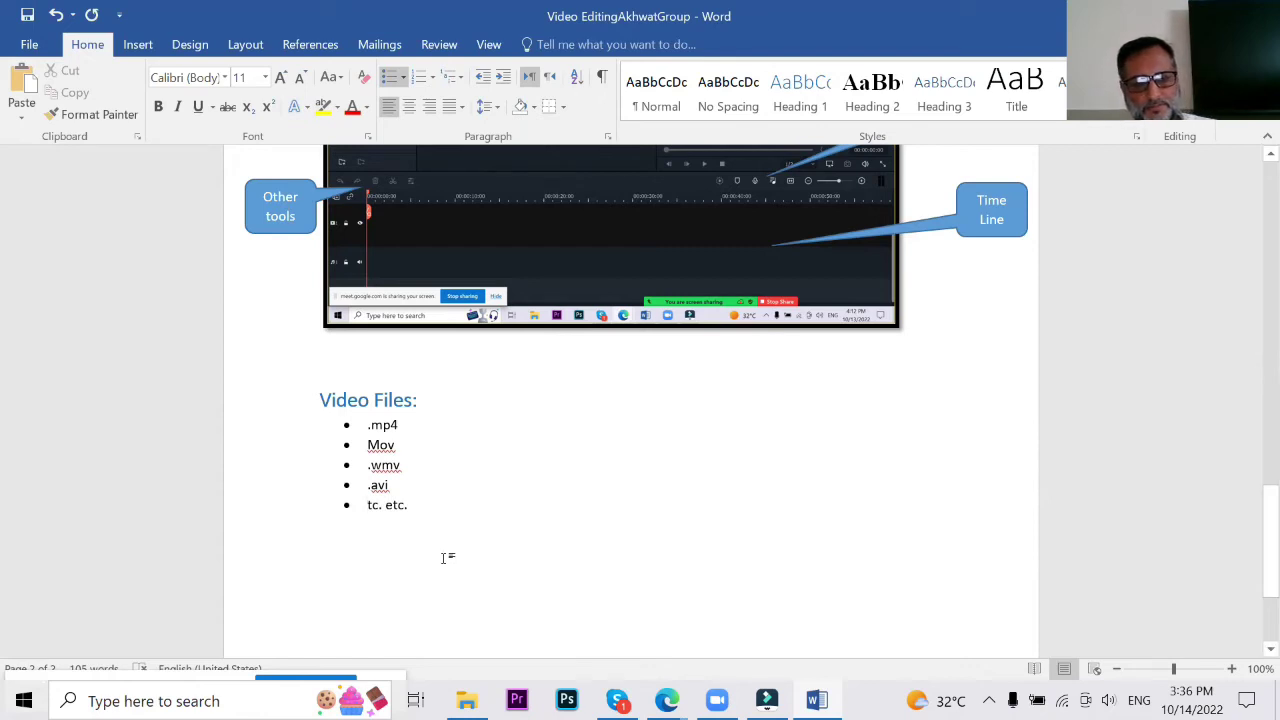
{"action": "type", "text": "e"}
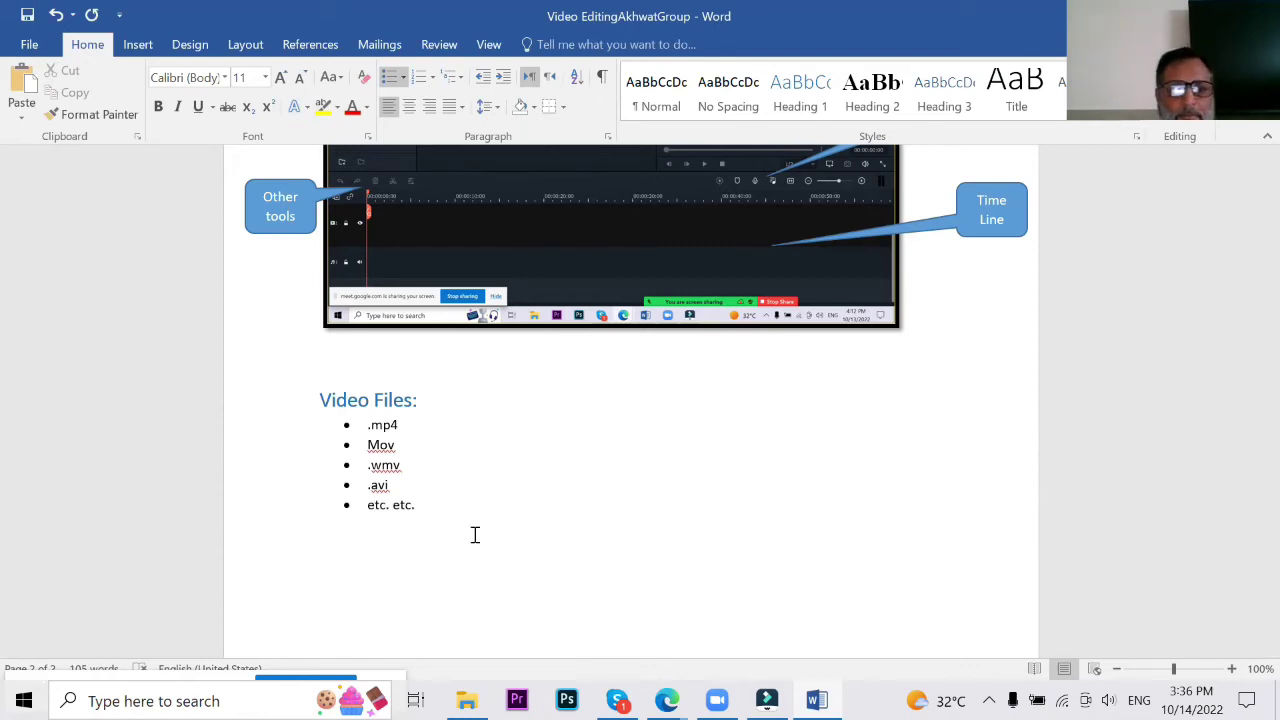
Step: End the bulleted list and add the line "Picture Files:" below it, followed by a new line
{"action": "scroll", "coordinate": [524, 413], "scroll_direction": "down", "scroll_amount": 2}
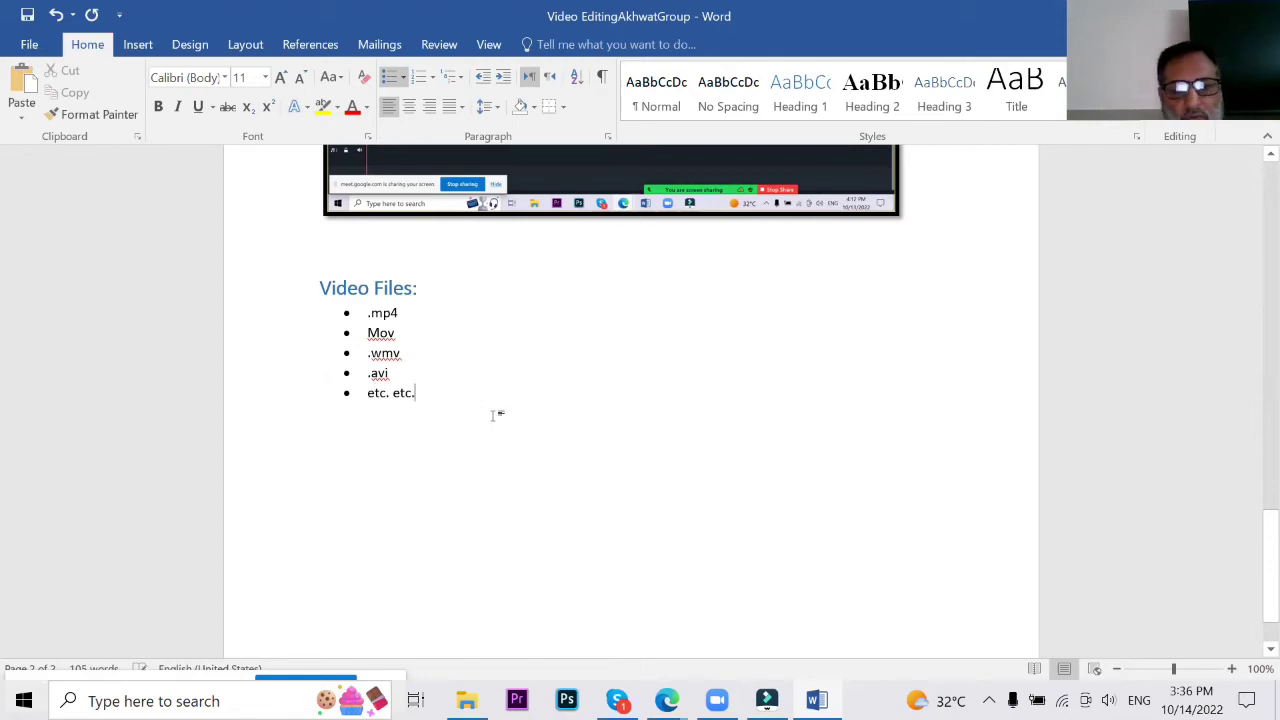
{"action": "key", "text": "Return"}
{"action": "key", "text": "Return"}
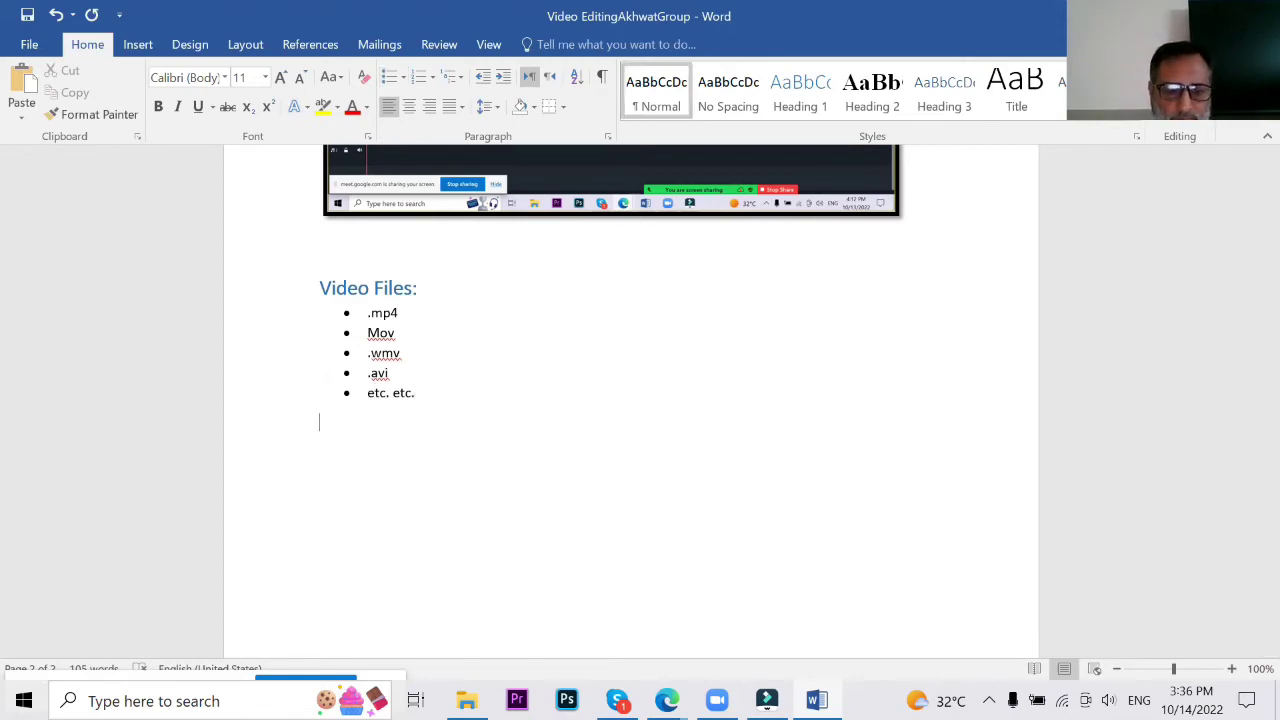
{"action": "type", "text": "Pictu"}
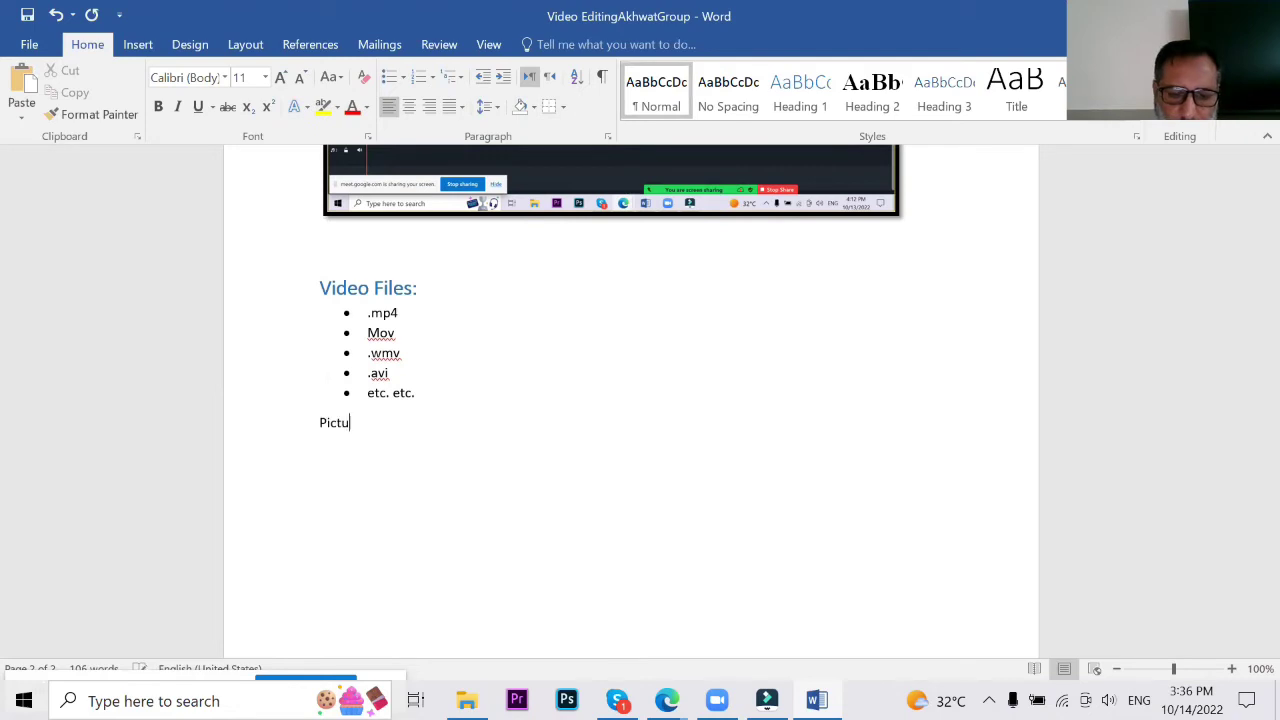
{"action": "type", "text": "re Files:"}
{"action": "key", "text": "Return"}
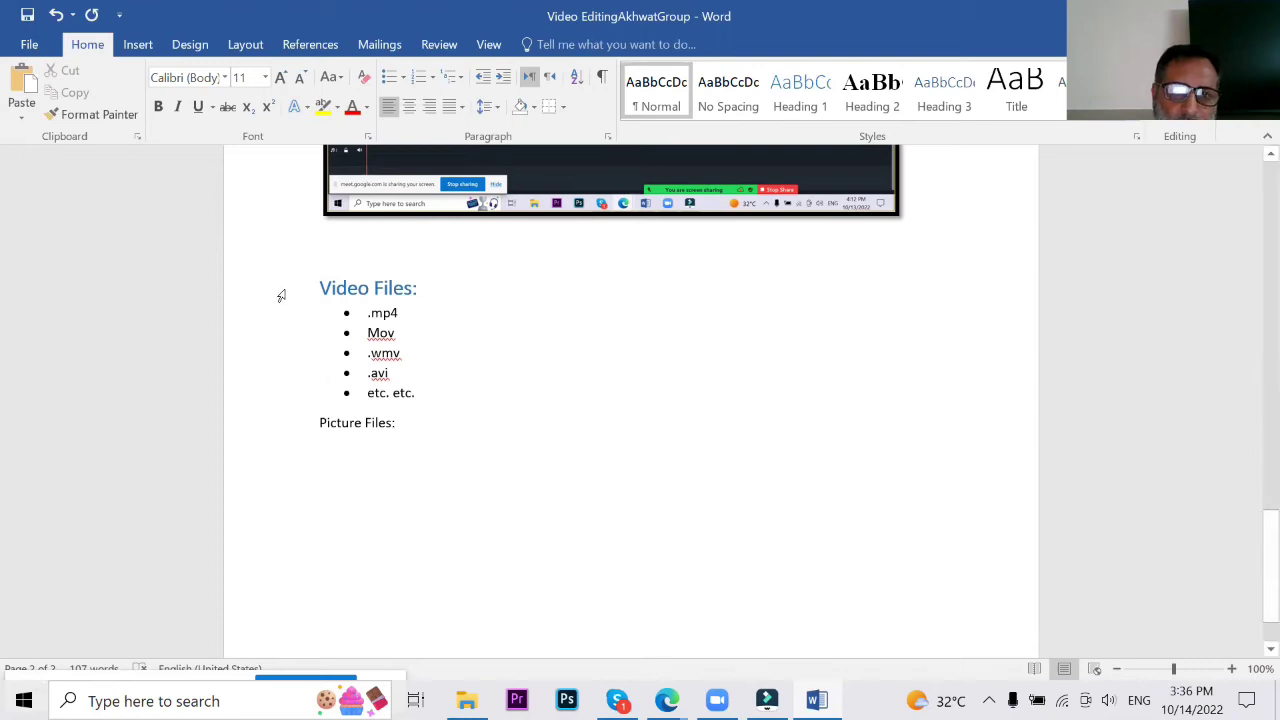
Step: Format the "Picture Files:" line as Heading 1 in bold and place the cursor on the empty line beneath it
{"action": "left_click", "coordinate": [277, 428]}
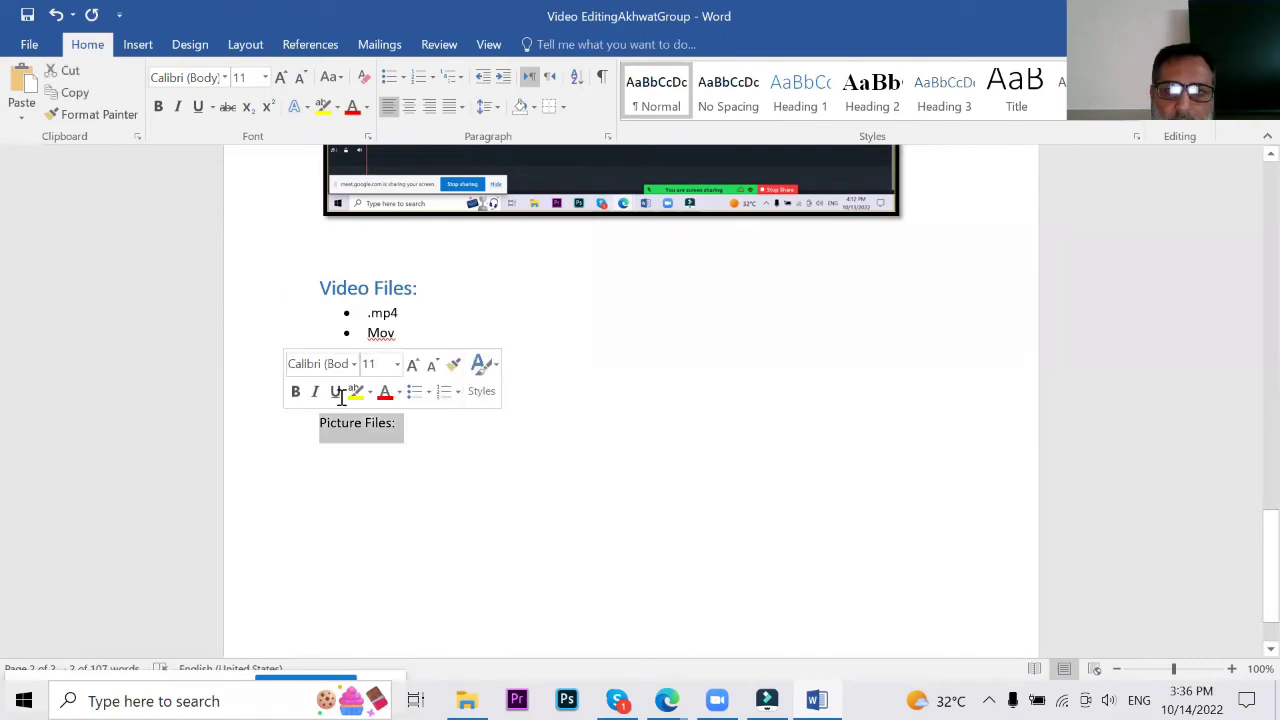
{"action": "left_click", "coordinate": [800, 94]}
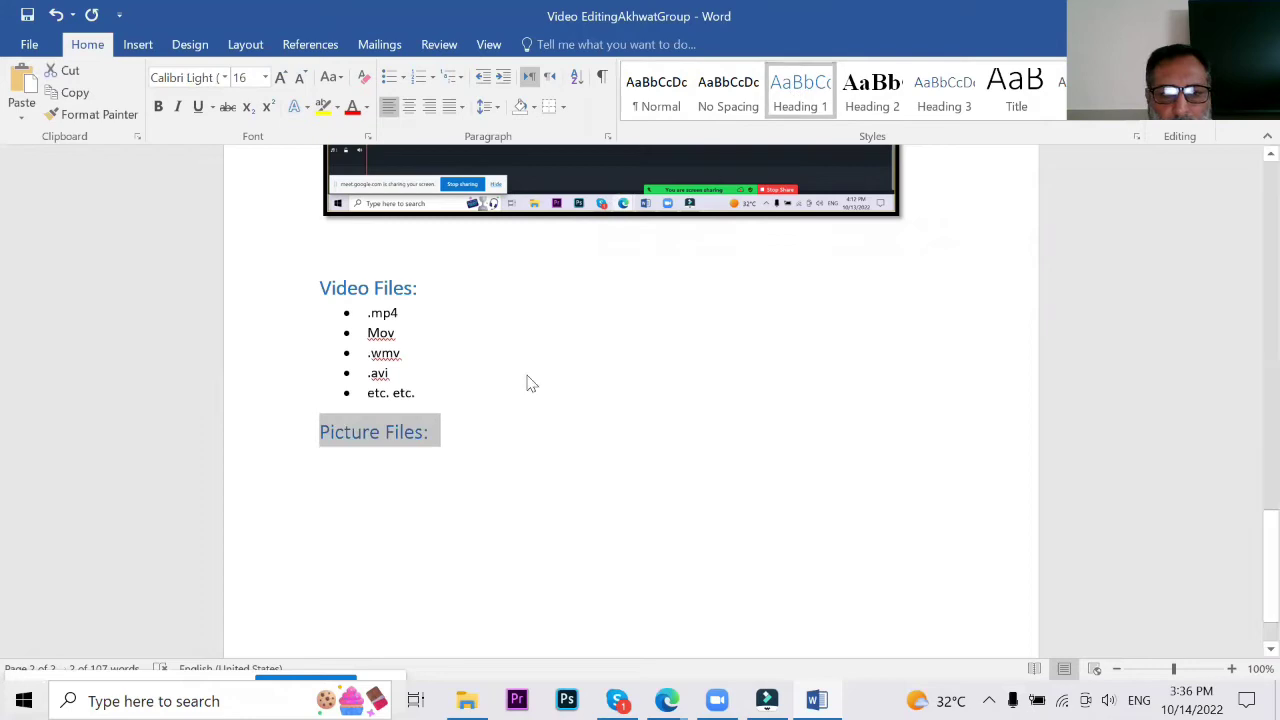
{"action": "left_click", "coordinate": [158, 106]}
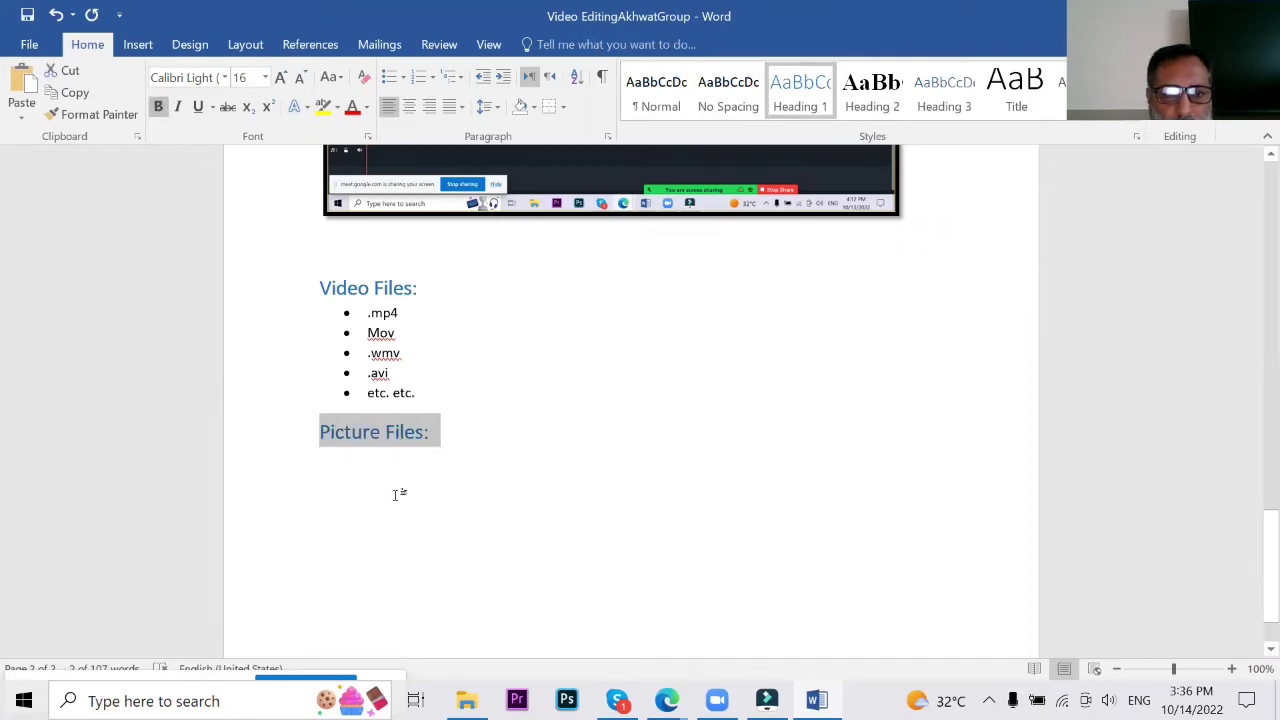
{"action": "left_click", "coordinate": [376, 467]}
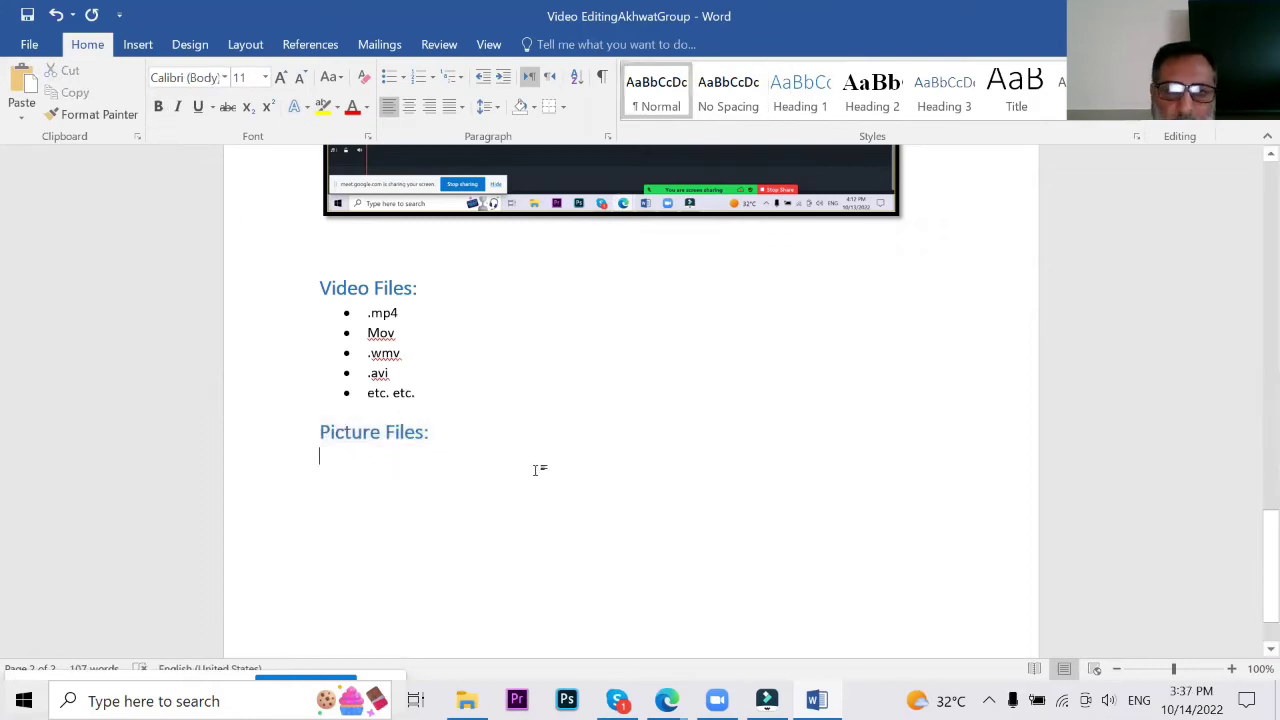
Step: Start a bulleted list under "Picture Files:" with the entries .jpg and .png
{"action": "left_click", "coordinate": [389, 77]}
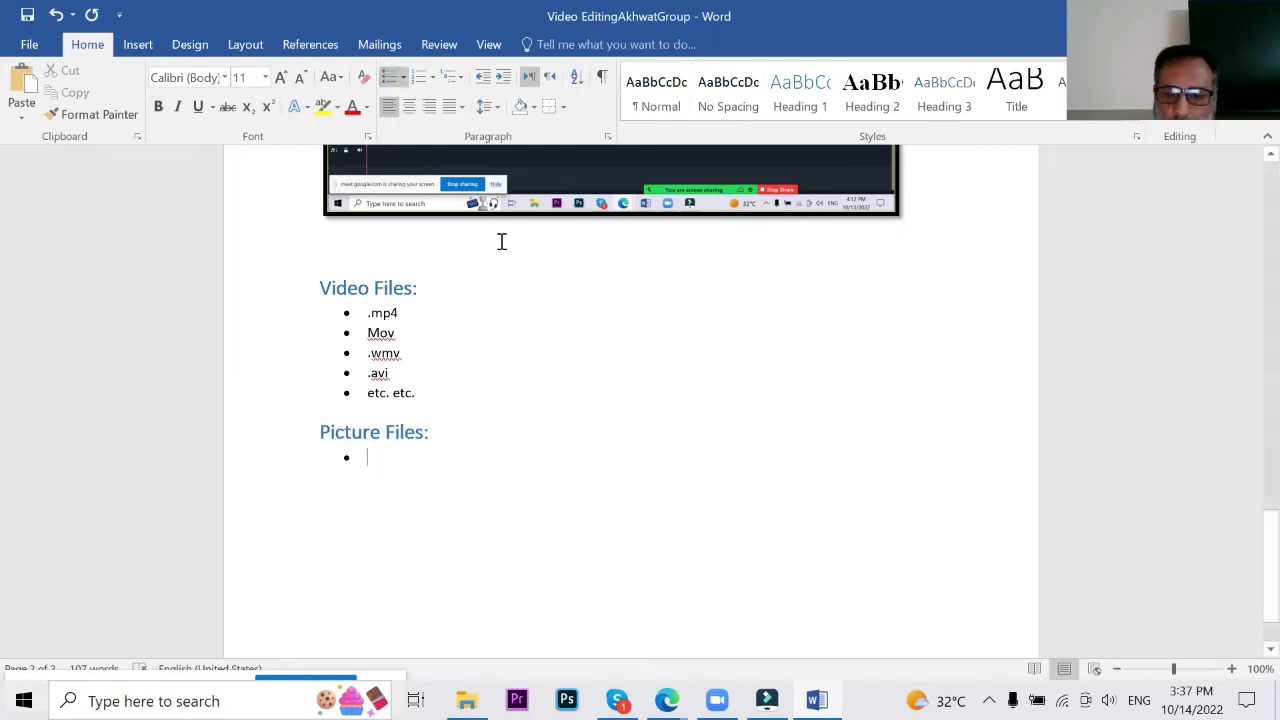
{"action": "type", "text": ".j"}
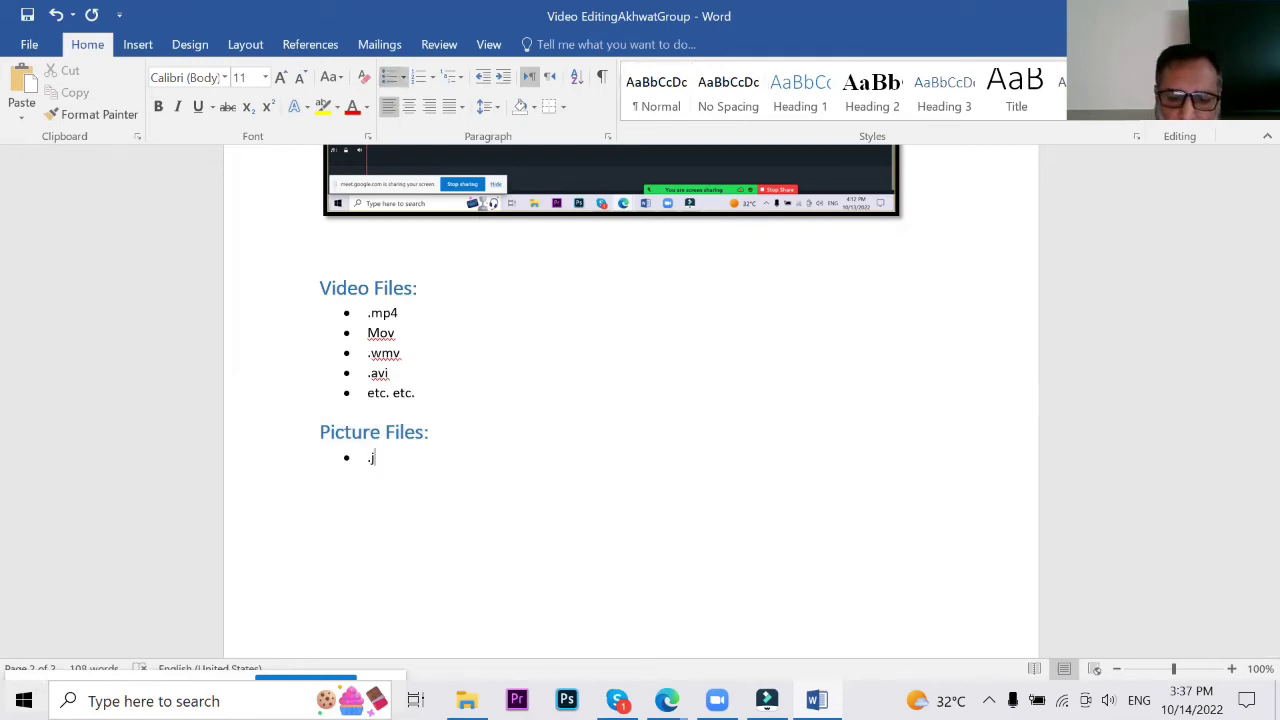
{"action": "type", "text": "pg "}
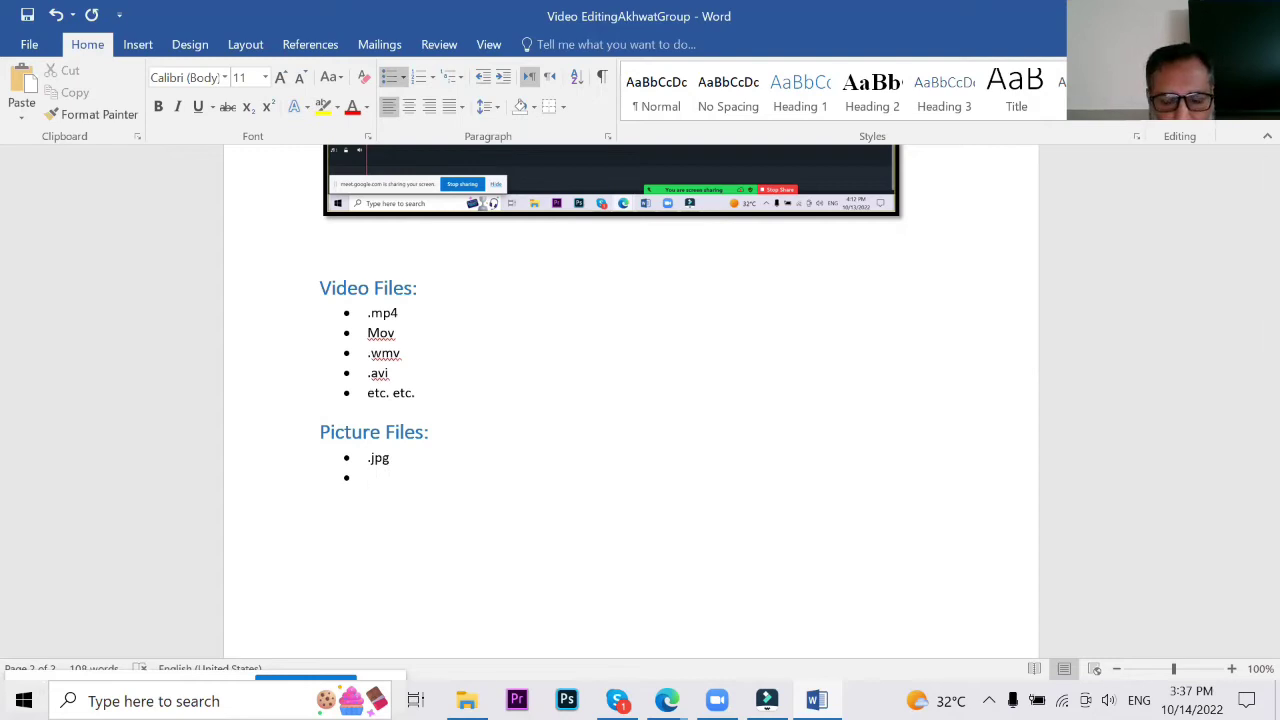
{"action": "type", "text": "."}
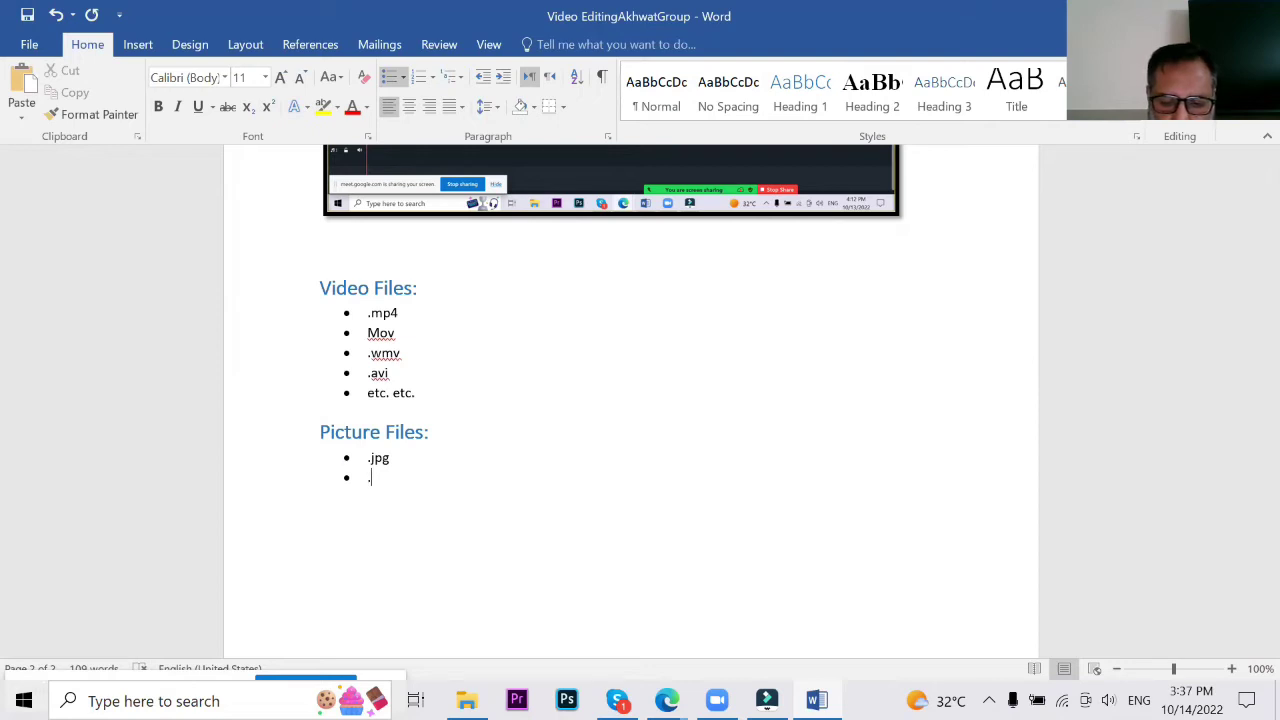
{"action": "type", "text": "pn"}
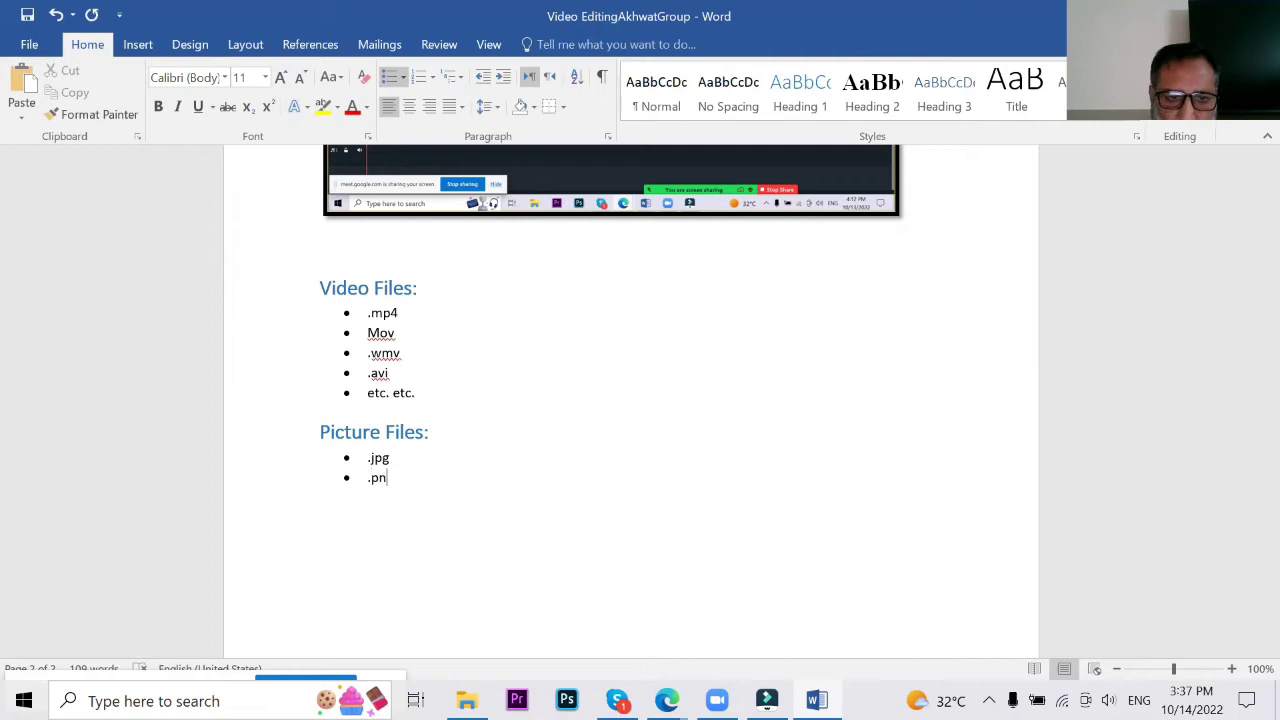
{"action": "type", "text": "g"}
{"action": "key", "text": "Return"}
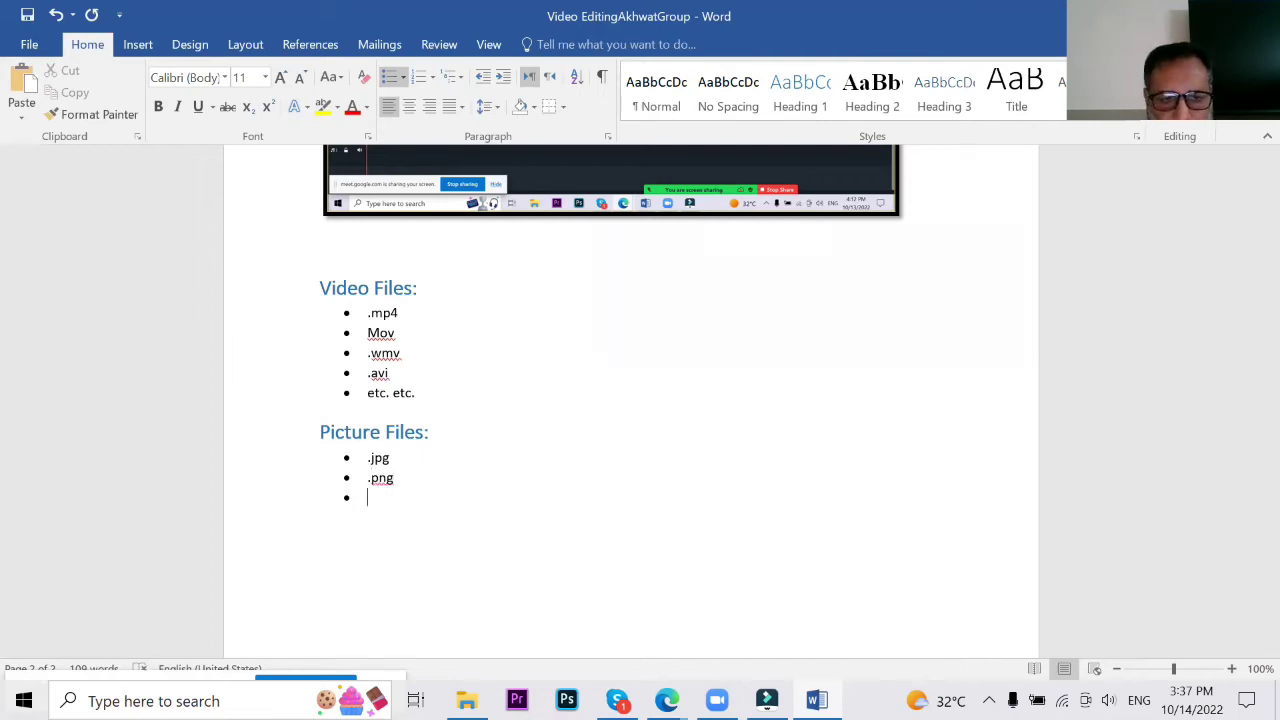
Step: Add .tif as the third bullet of the Picture Files list, followed by a new bullet
{"action": "type", "text": "tif"}
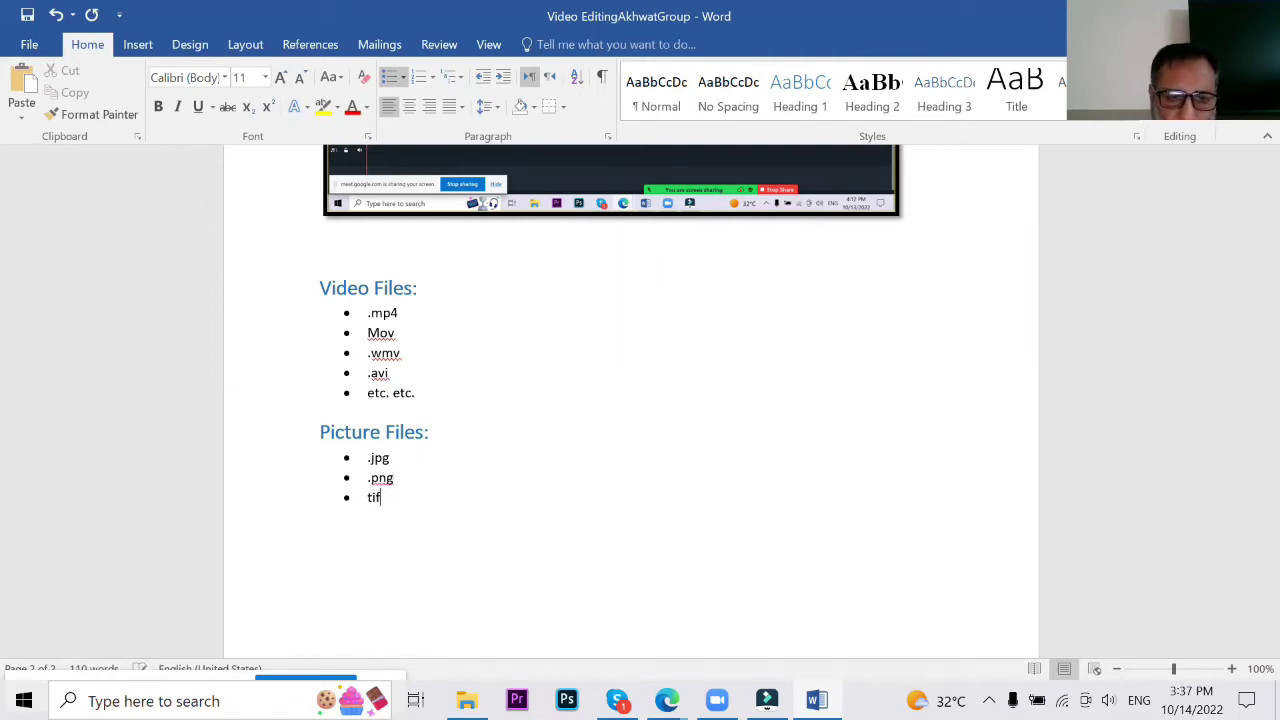
{"action": "key", "text": "BackSpace"}
{"action": "key", "text": "BackSpace"}
{"action": "key", "text": "BackSpace"}
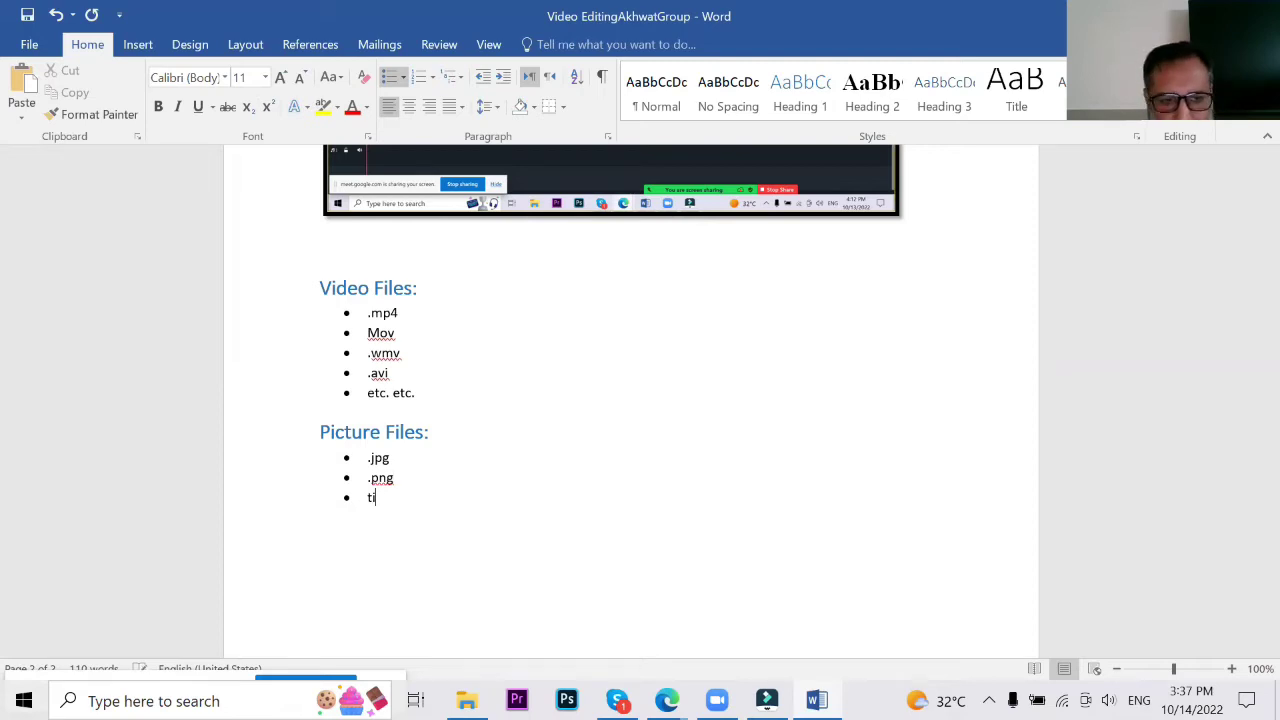
{"action": "type", "text": ".tif"}
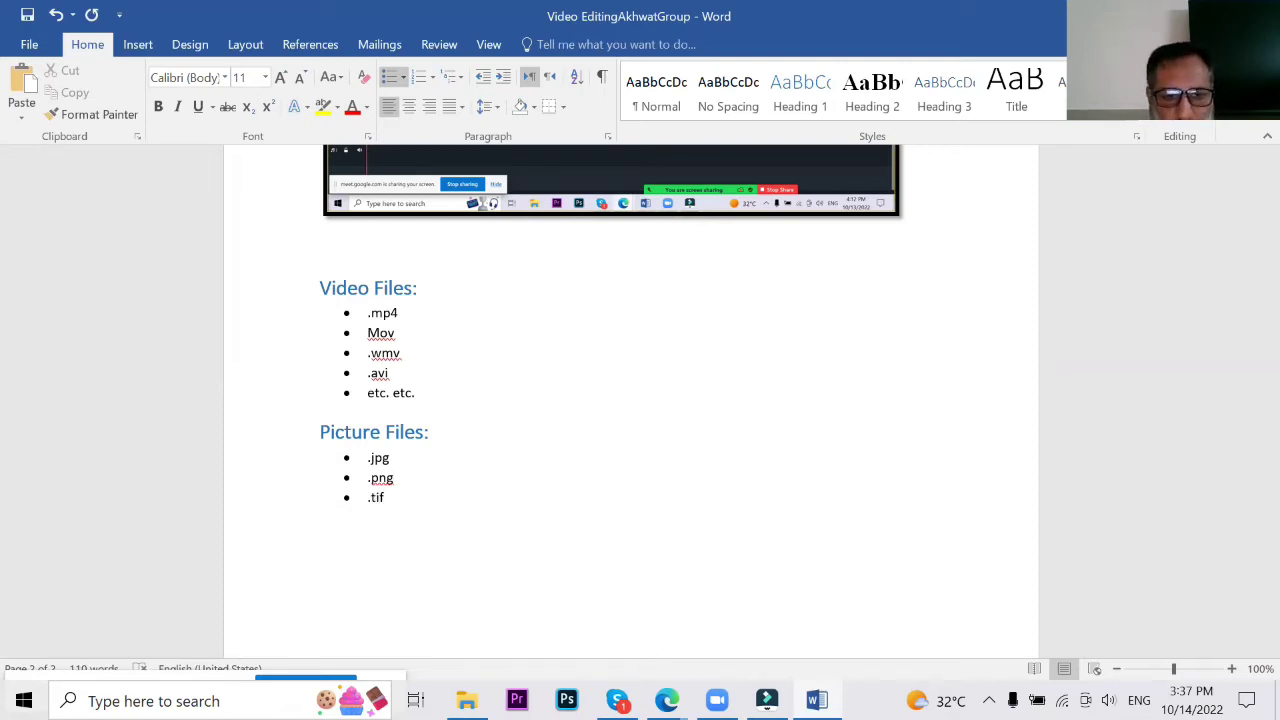
{"action": "key", "text": "Return"}
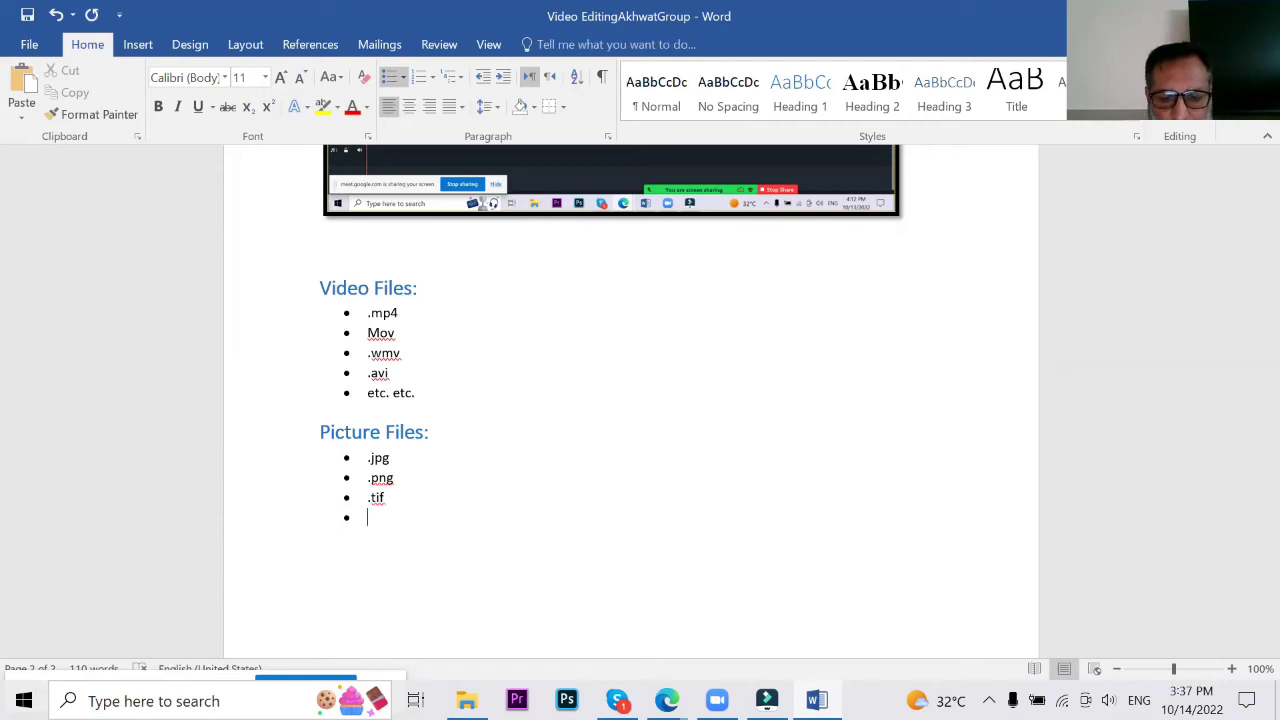
Step: Add the bullets ".gif" and ".gif animation" to the Picture Files list
{"action": "type", "text": ".gif"}
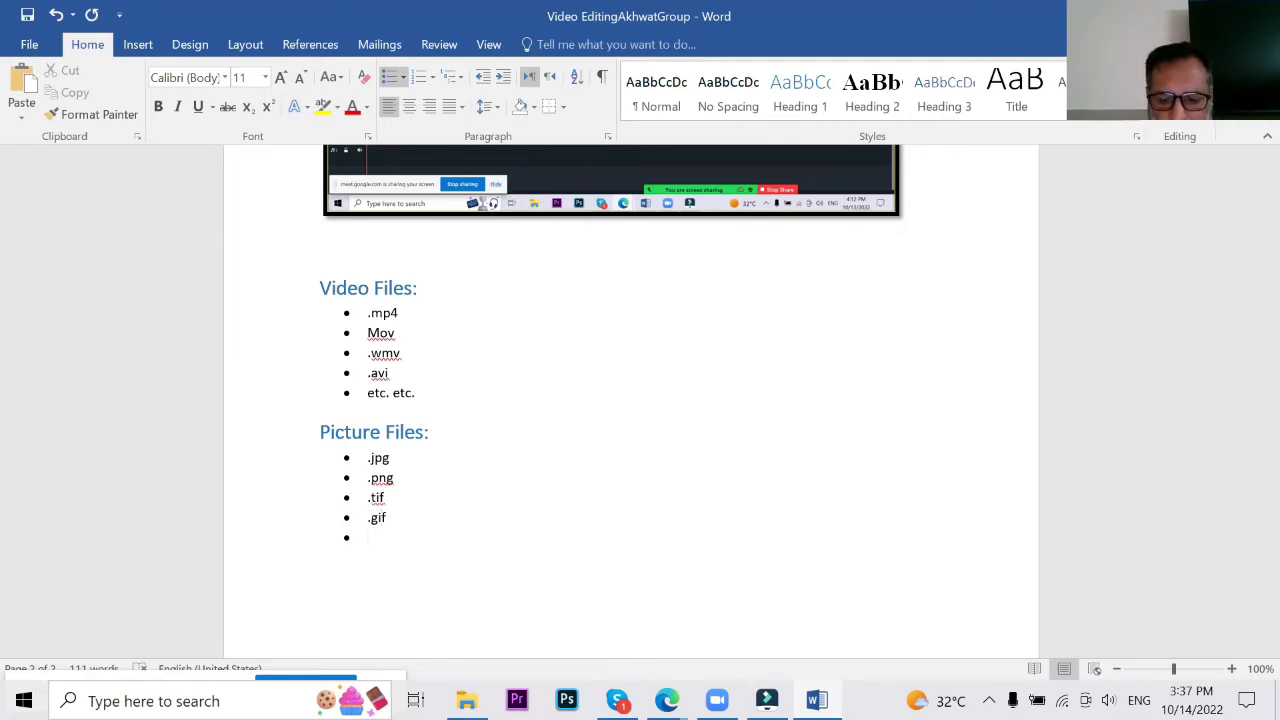
{"action": "type", "text": "gi"}
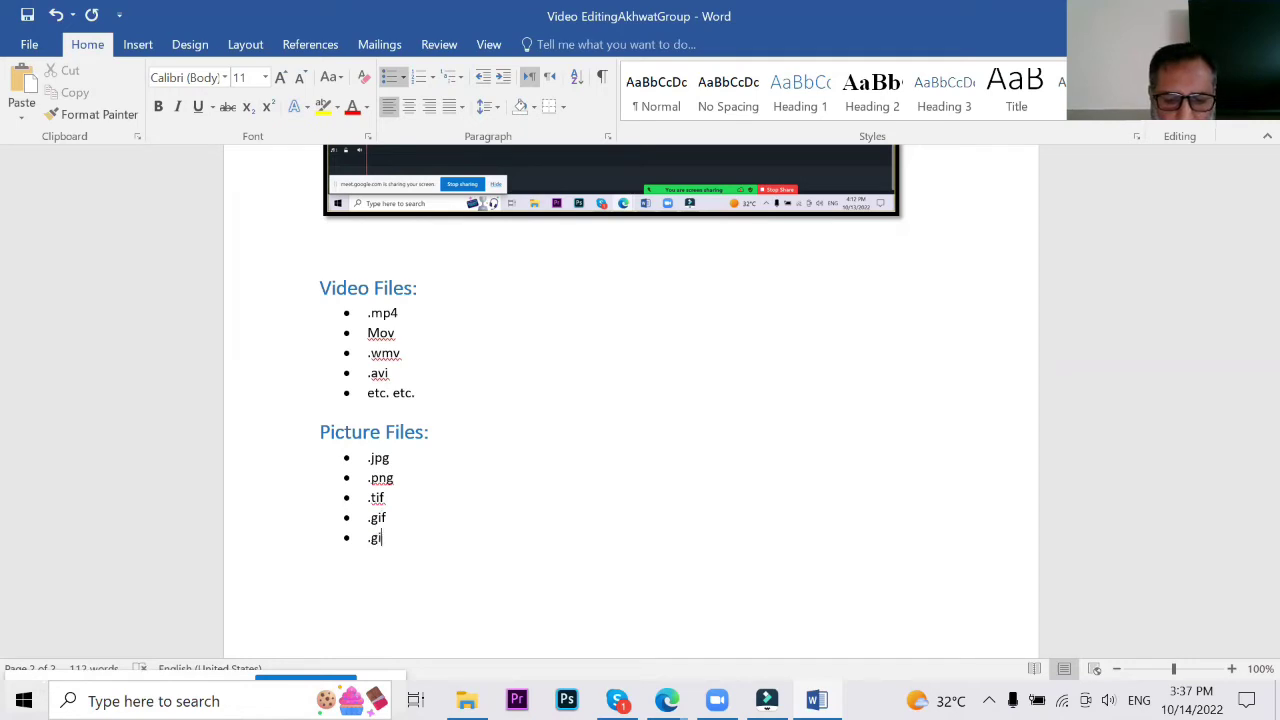
{"action": "type", "text": "f animat"}
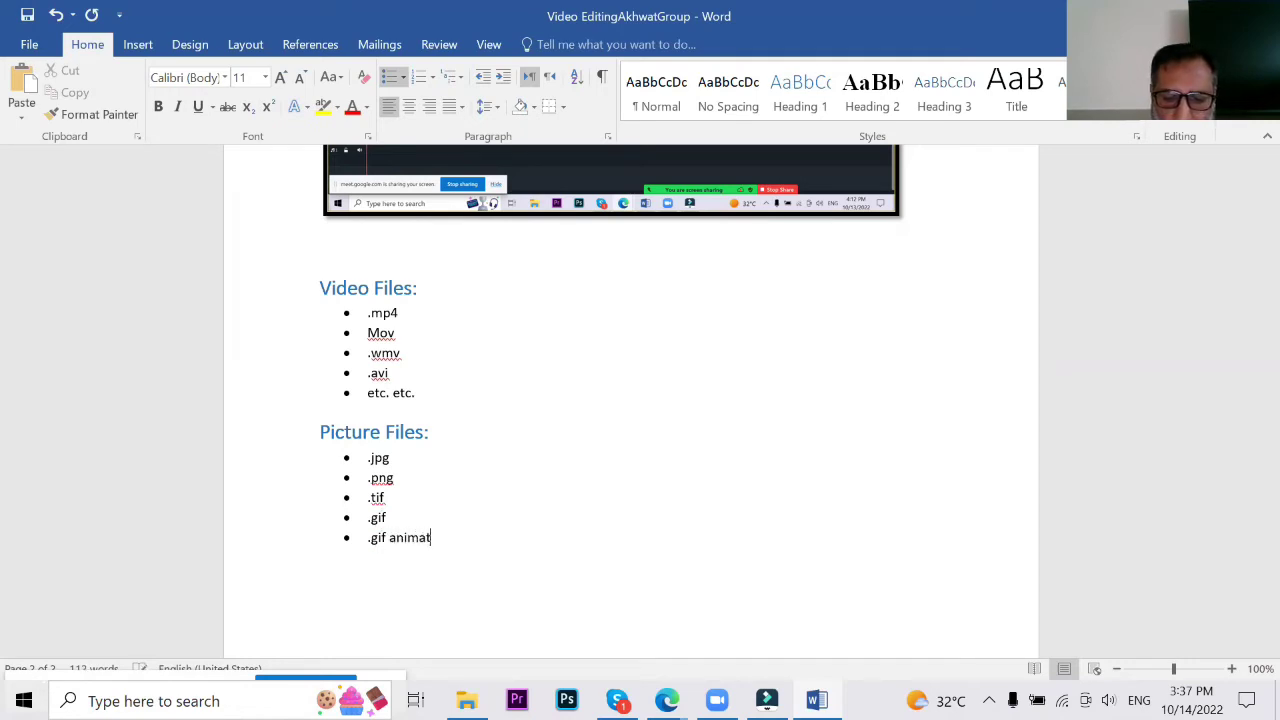
{"action": "type", "text": "ion"}
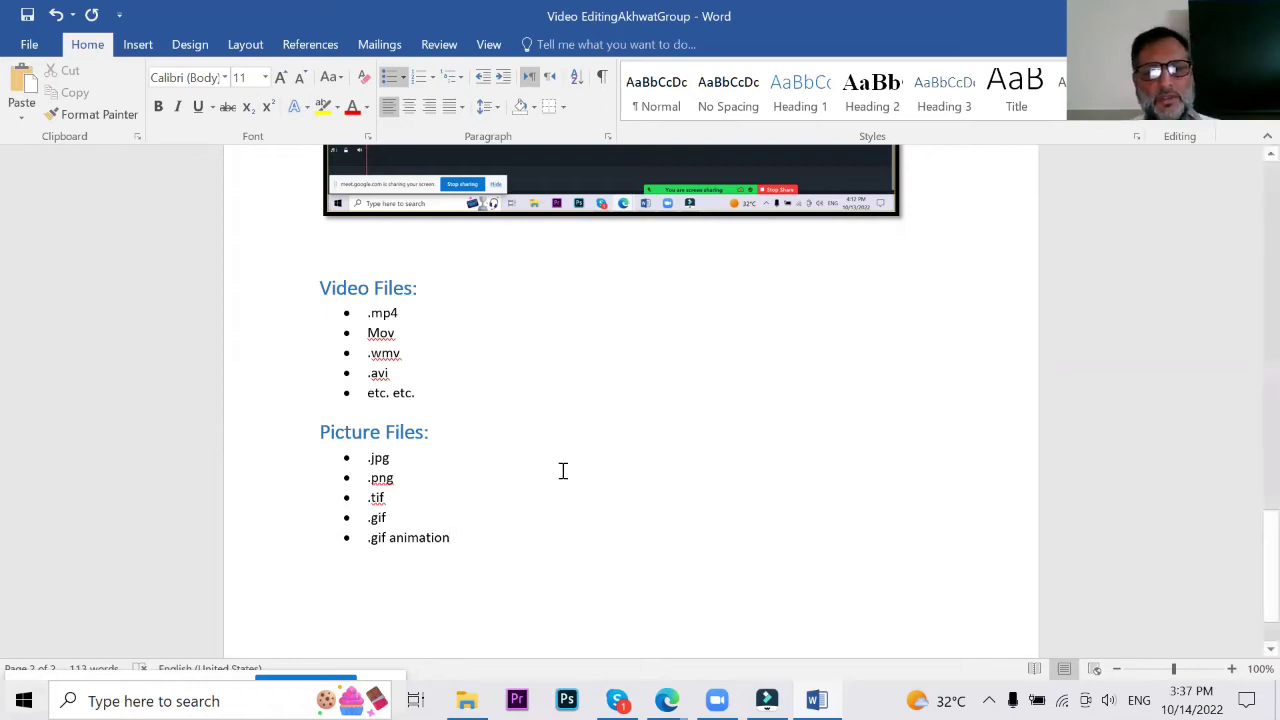
Step: Add a .bmp bullet below ".gif animation", including the leading dot
{"action": "key", "text": "Return"}
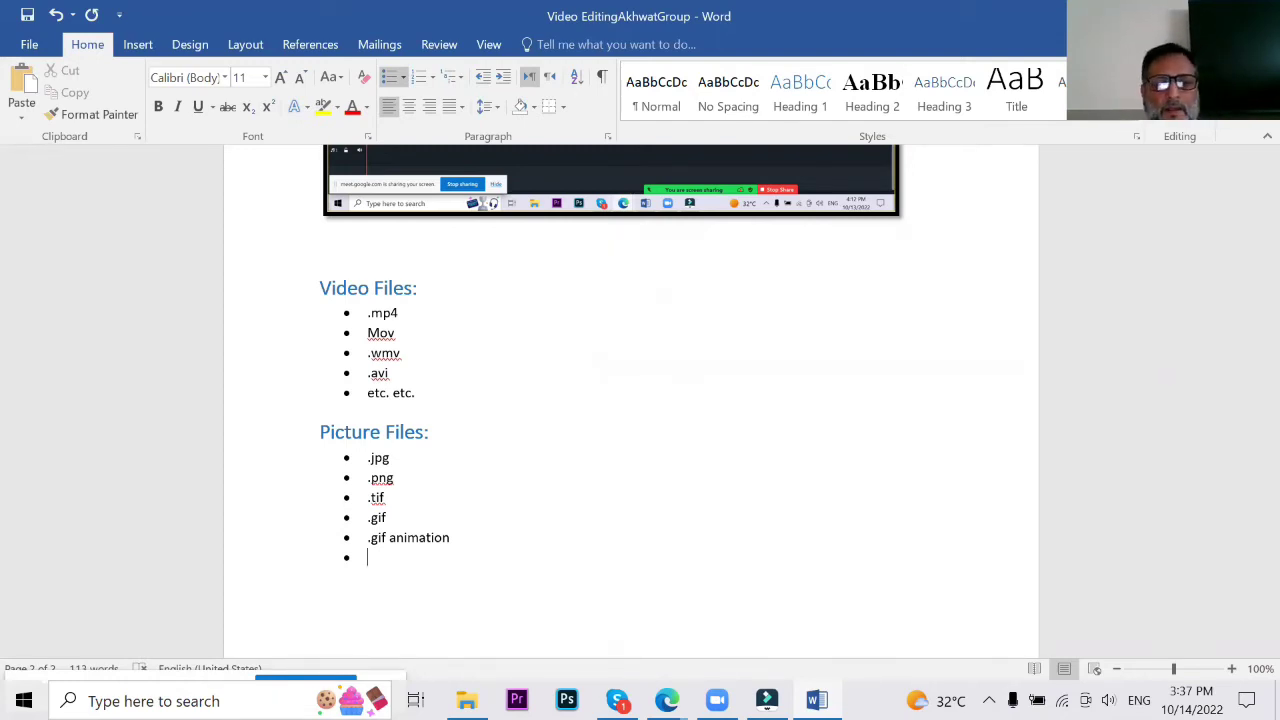
{"action": "type", "text": "b"}
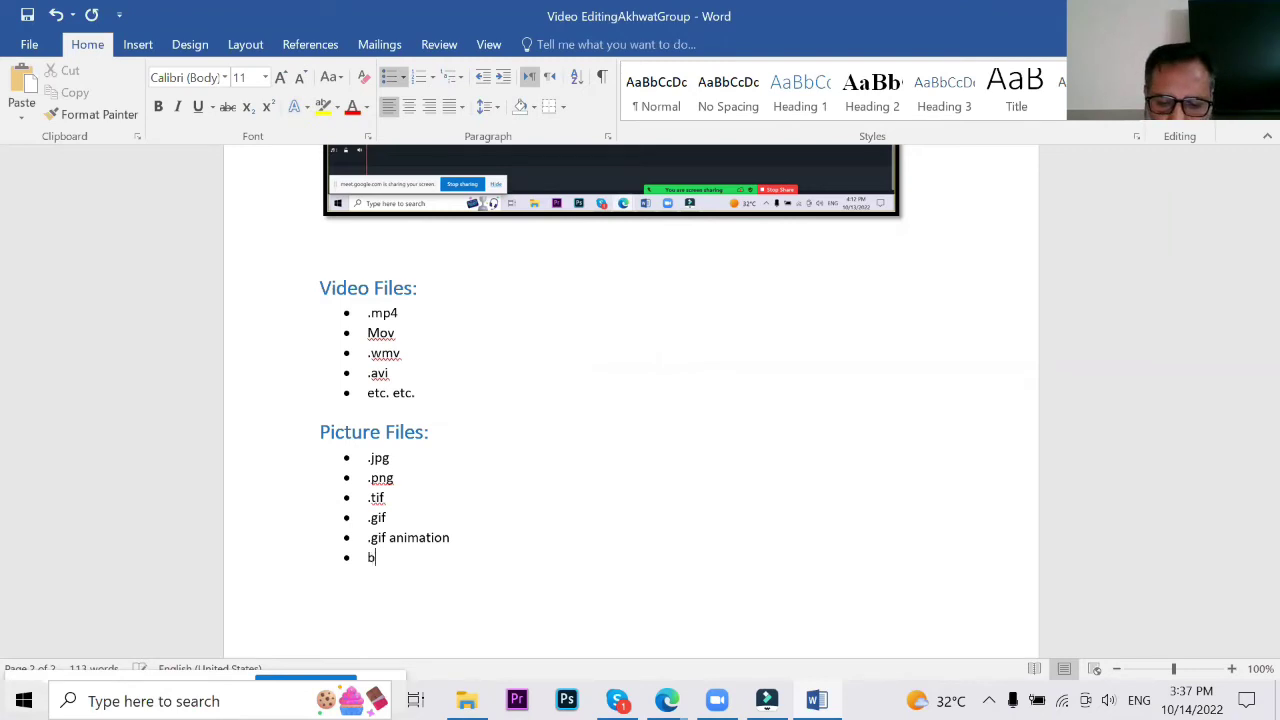
{"action": "type", "text": "mp"}
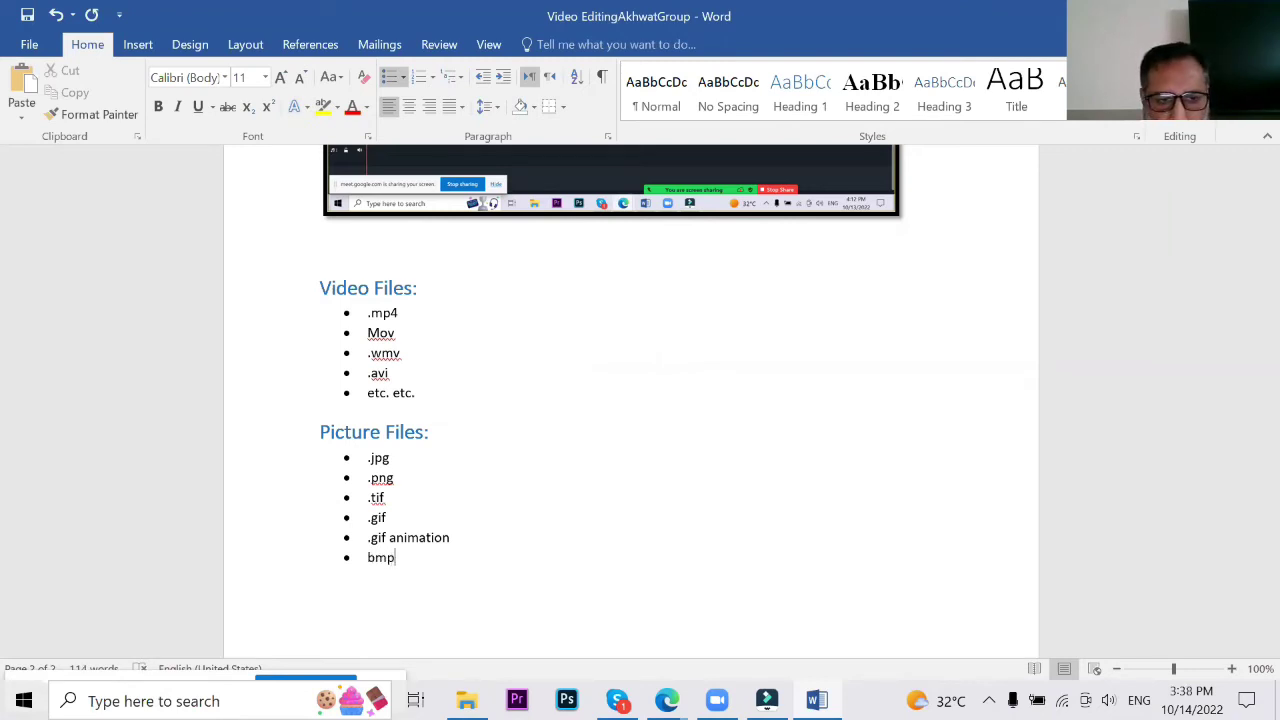
{"action": "key", "text": "Home"}
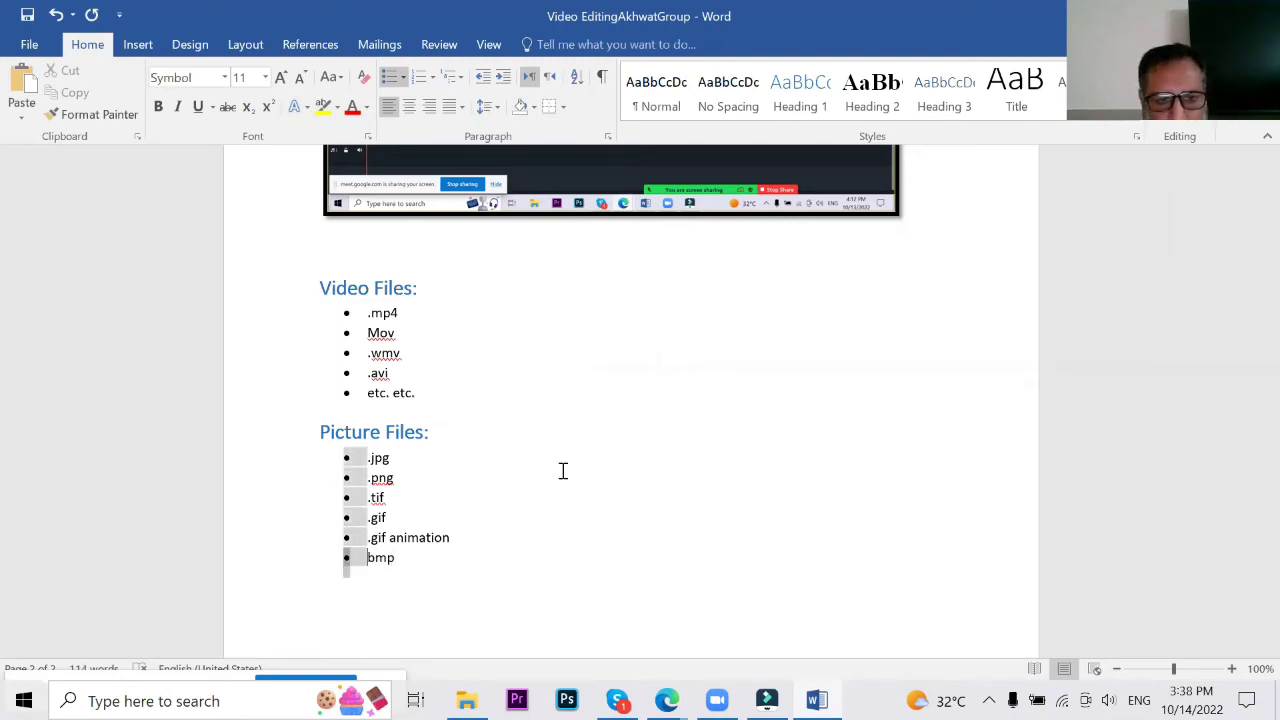
{"action": "key", "text": "Right"}
{"action": "type", "text": "."}
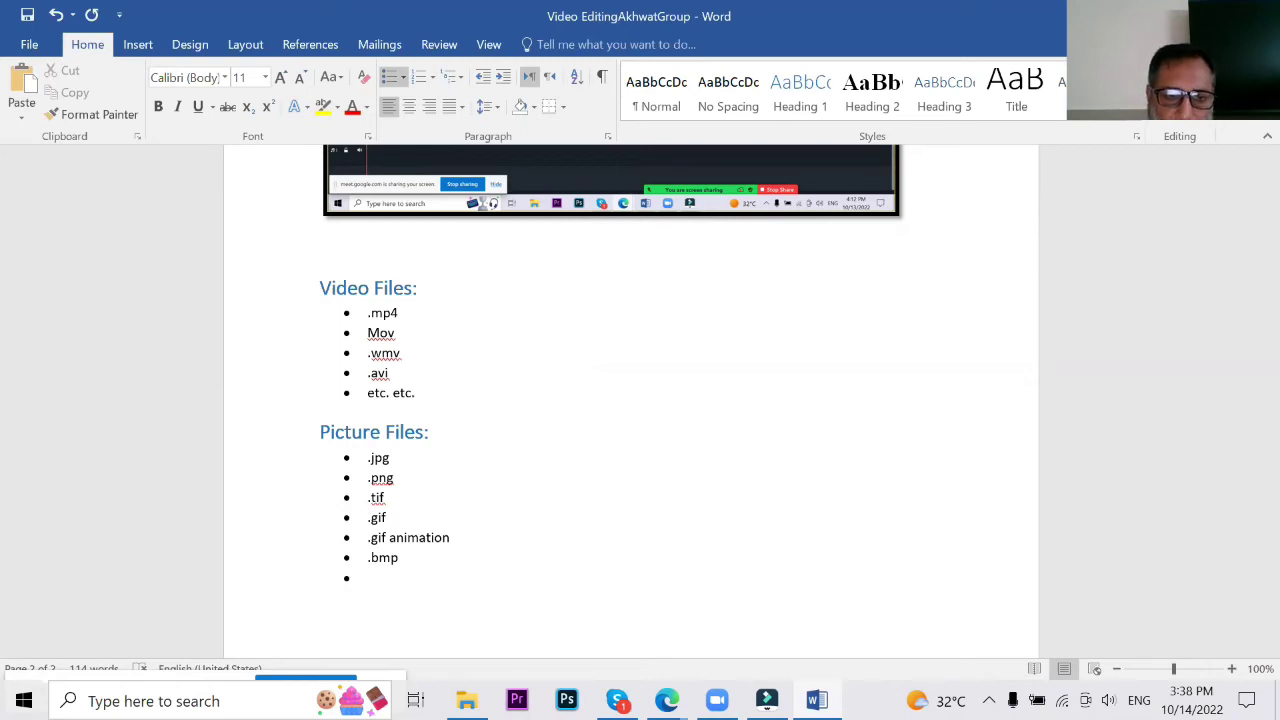
Step: Close the Picture Files list with a bullet reading "etc. etc." in lowercase
{"action": "type", "text": "et"}
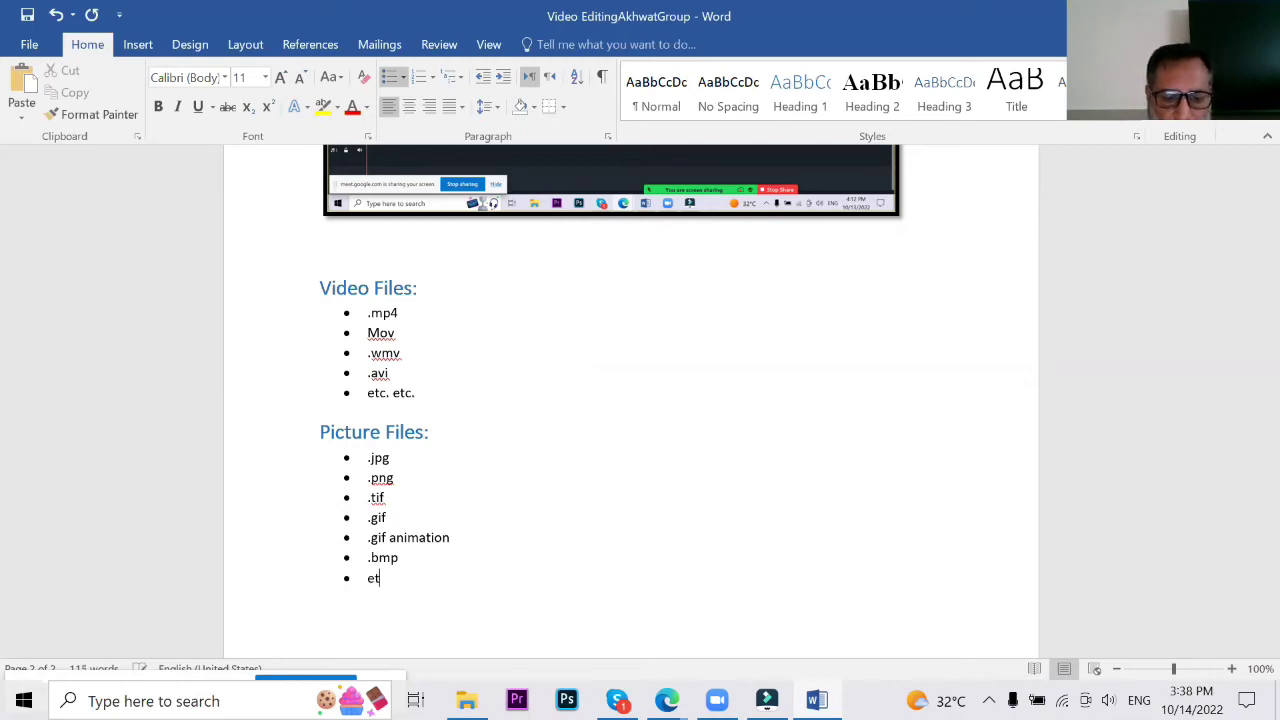
{"action": "type", "text": "c "}
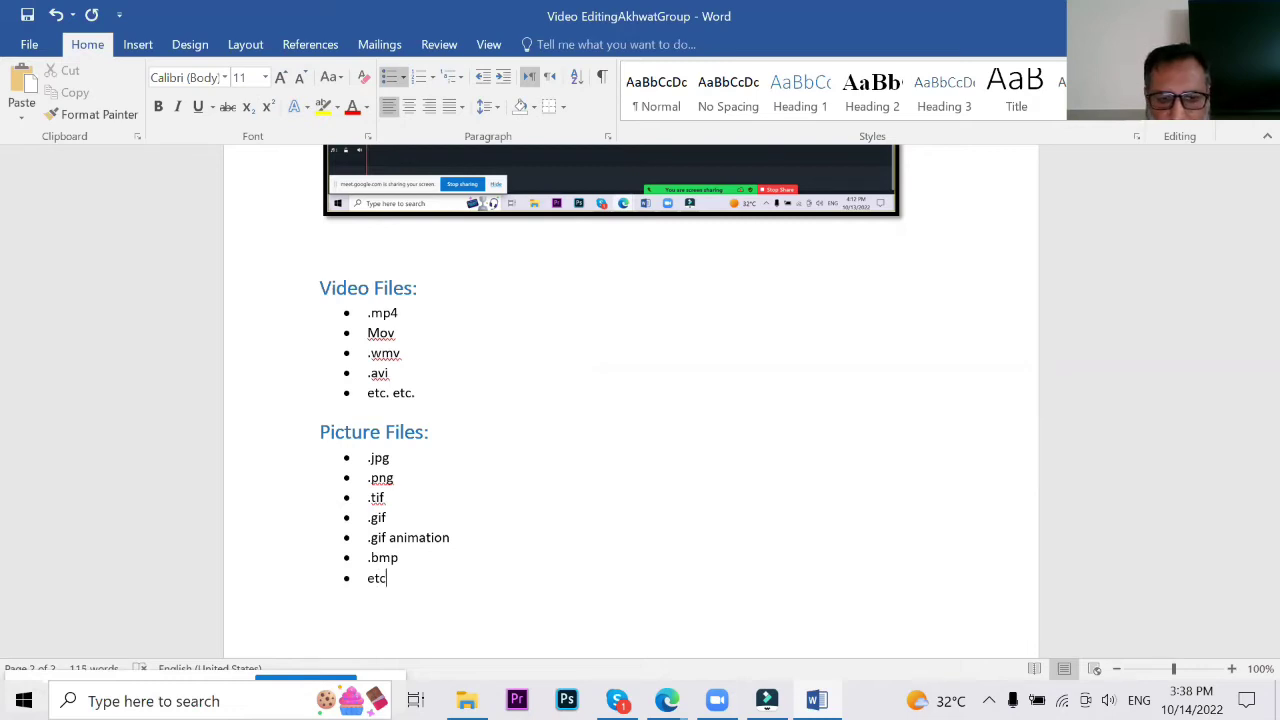
{"action": "type", "text": "etc"}
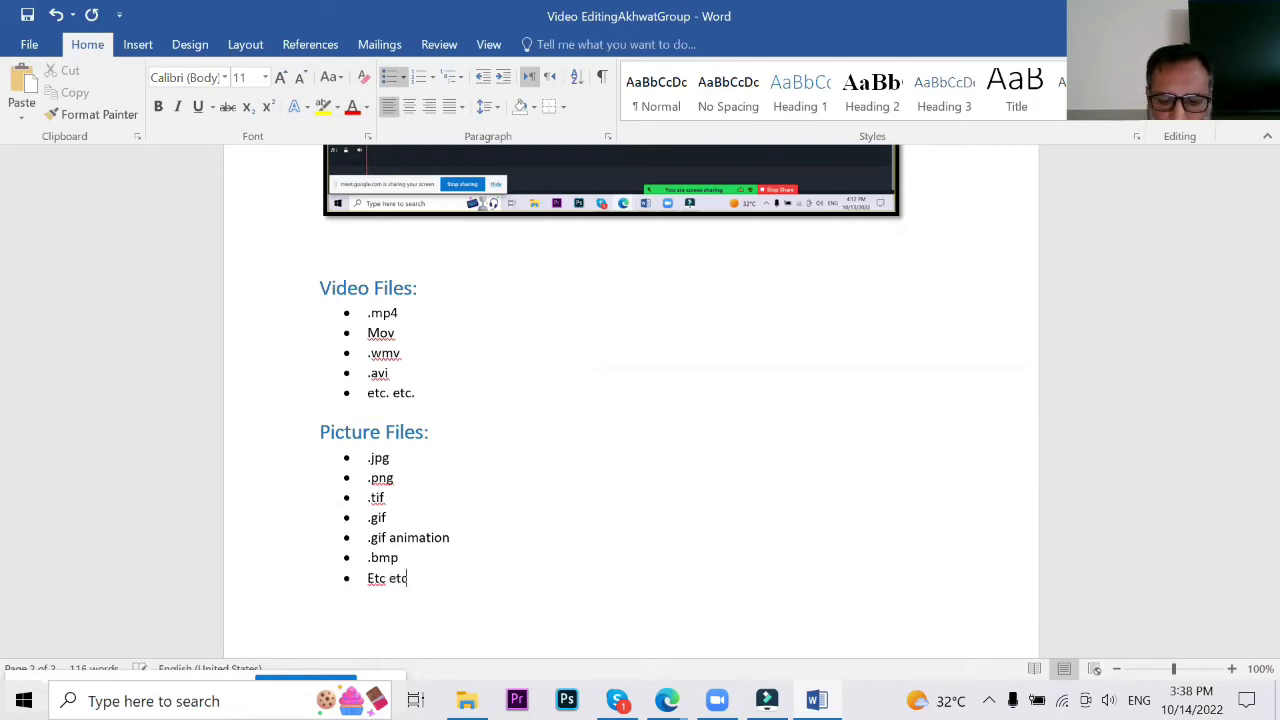
{"action": "key", "text": "Left"}
{"action": "key", "text": "Left"}
{"action": "key", "text": "Left"}
{"action": "key", "text": "Left"}
{"action": "key", "text": "Left"}
{"action": "key", "text": "BackSpace"}
{"action": "type", "text": "e"}
{"action": "key", "text": "Right"}
{"action": "key", "text": "Right"}
{"action": "key", "text": "Right"}
{"action": "key", "text": "Right"}
{"action": "key", "text": "Right"}
{"action": "key", "text": "Right"}
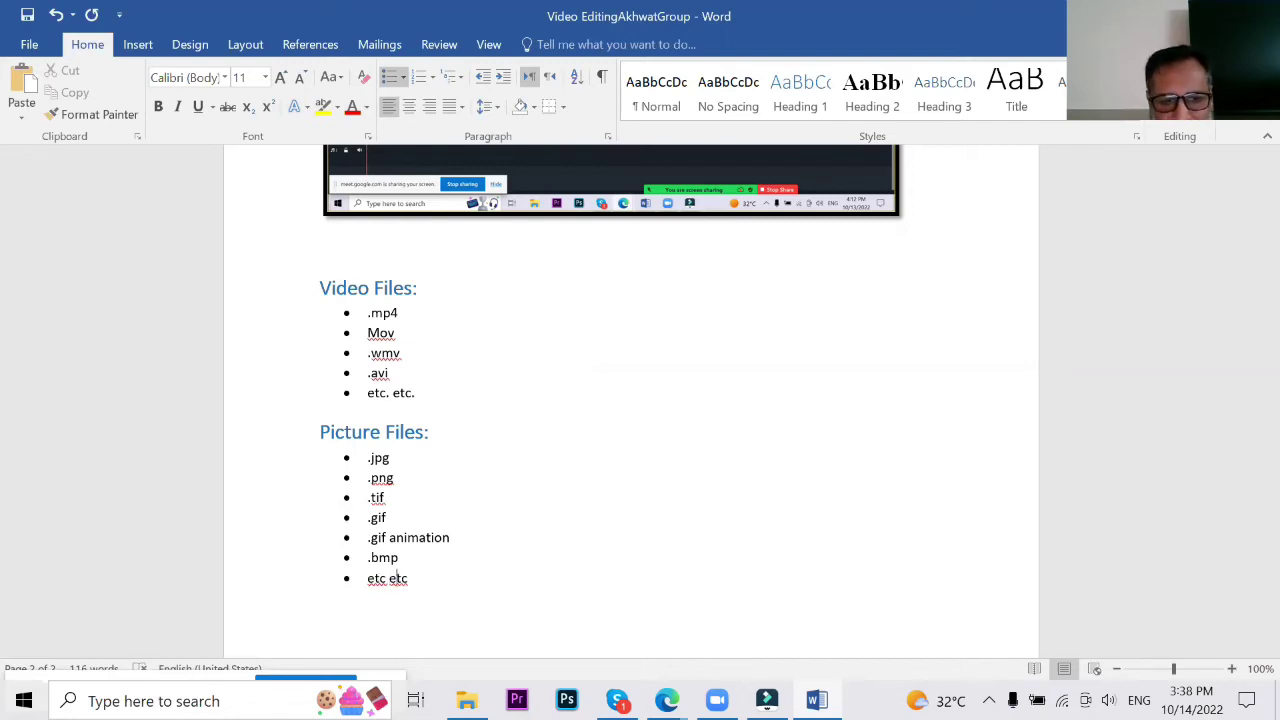
{"action": "type", "text": ". etc."}
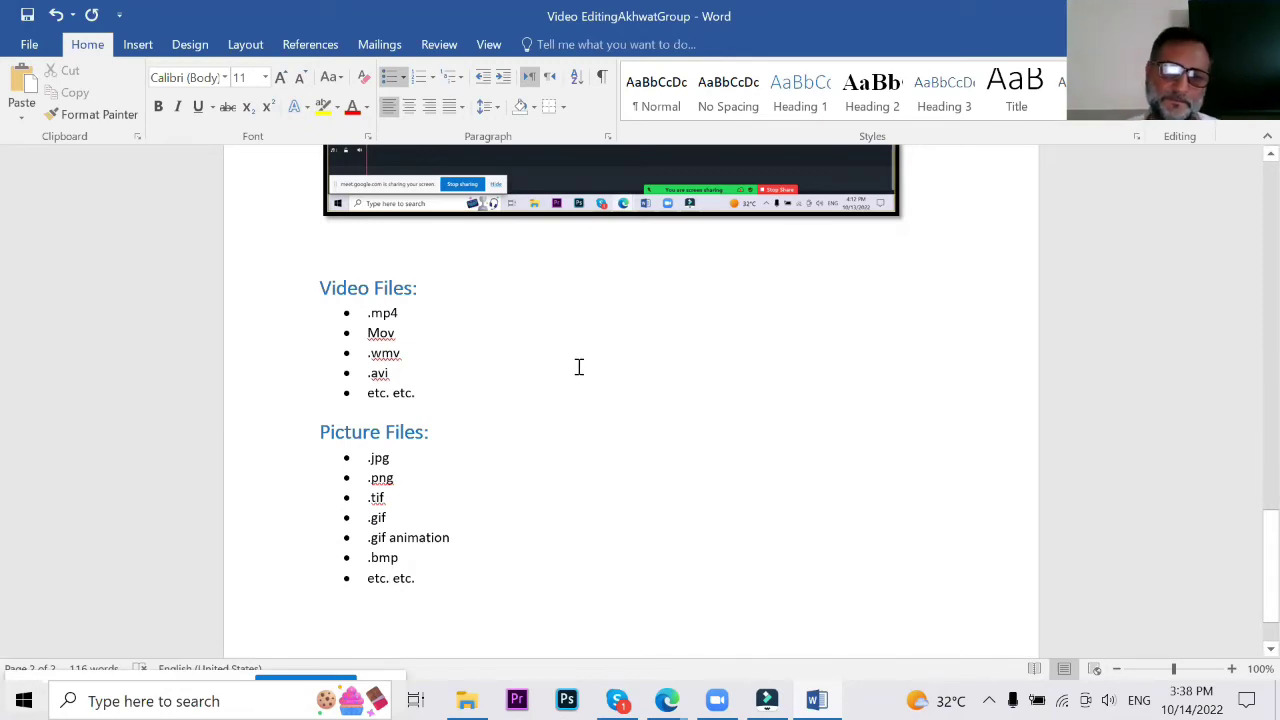
Step: Insert a .psp bullet between .bmp and "etc. etc." in the Picture Files list
{"action": "scroll", "coordinate": [578, 368], "scroll_direction": "down", "scroll_amount": 2}
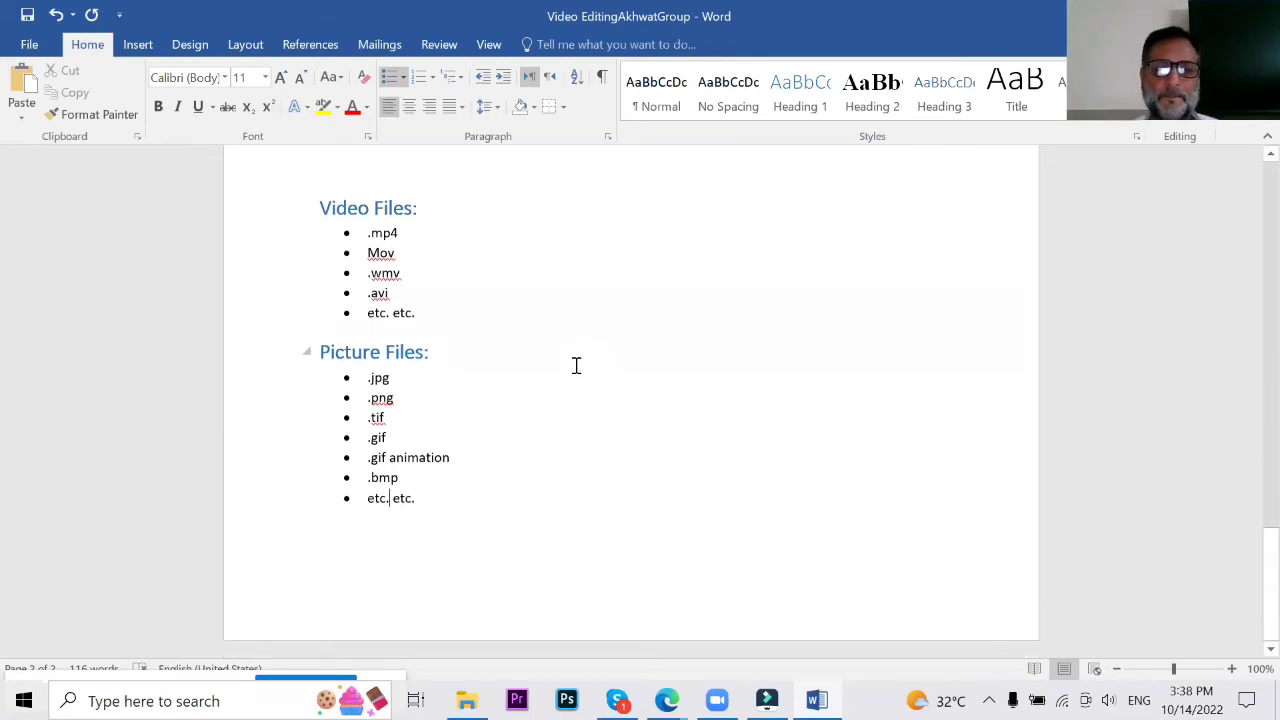
{"action": "left_click", "coordinate": [448, 467]}
{"action": "key", "text": "Return"}
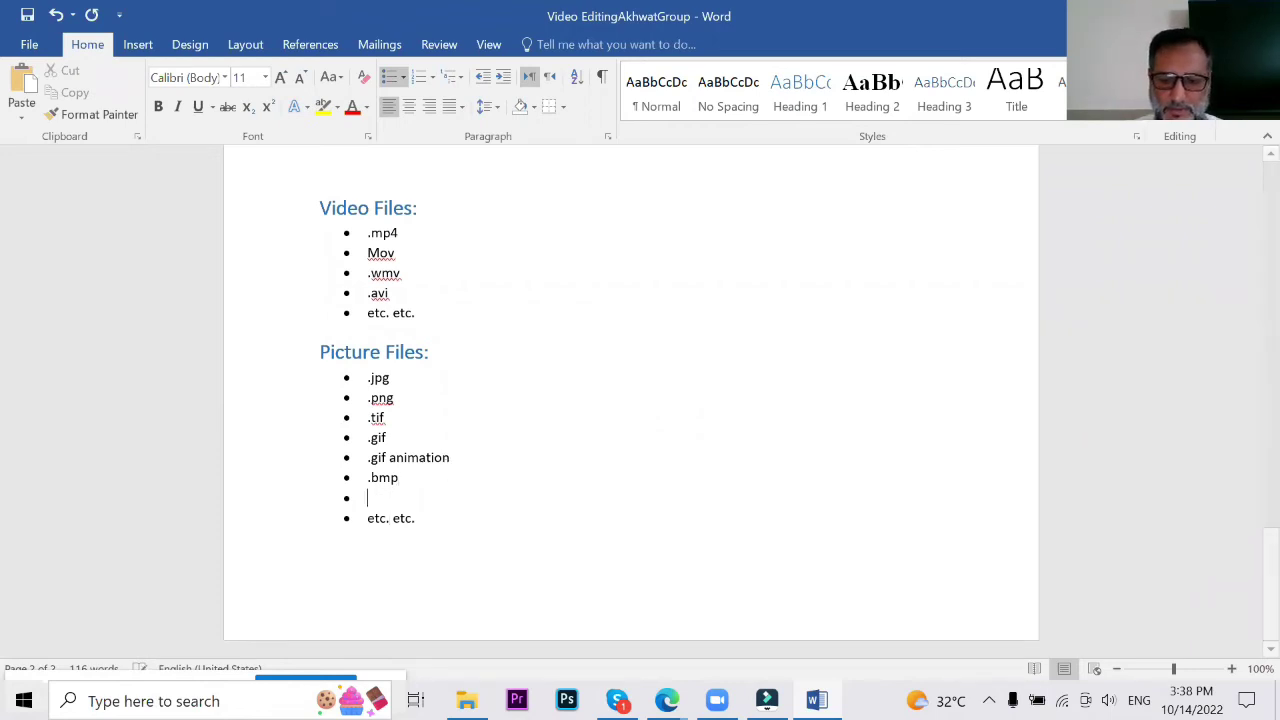
{"action": "type", "text": ".psp"}
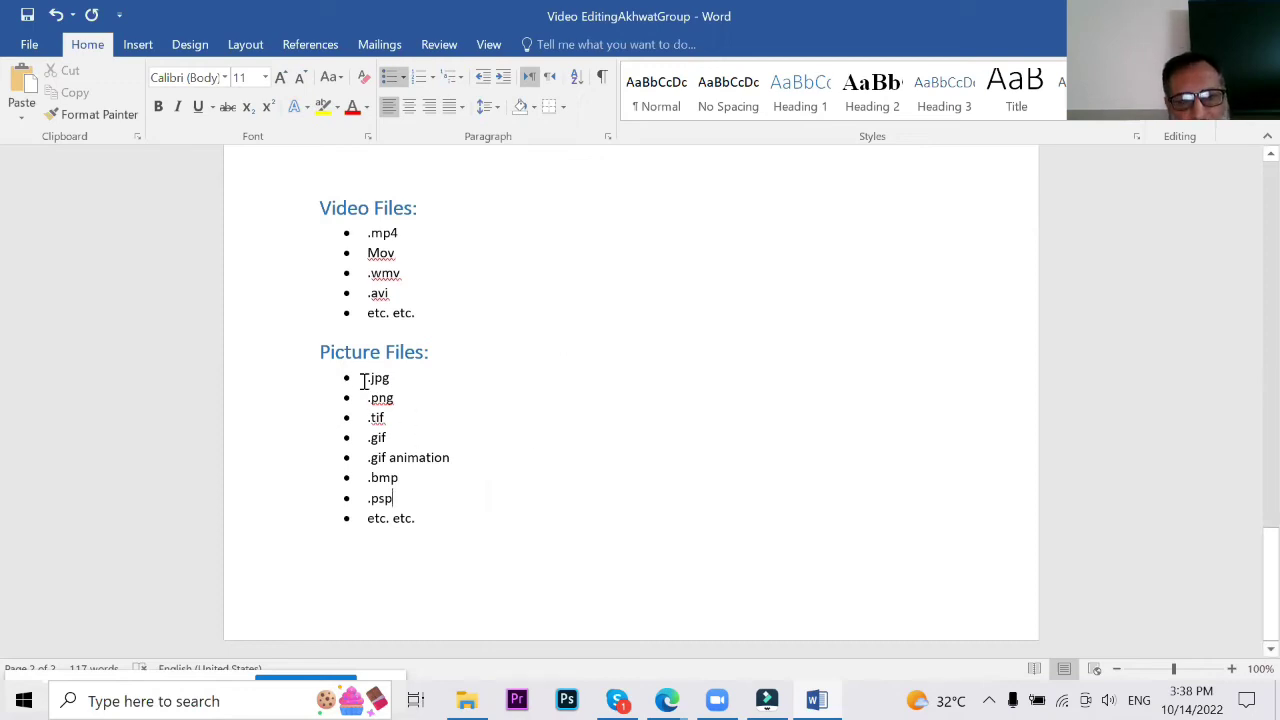
{"action": "left_click_drag", "start_coordinate": [363, 397], "coordinate": [418, 400]}
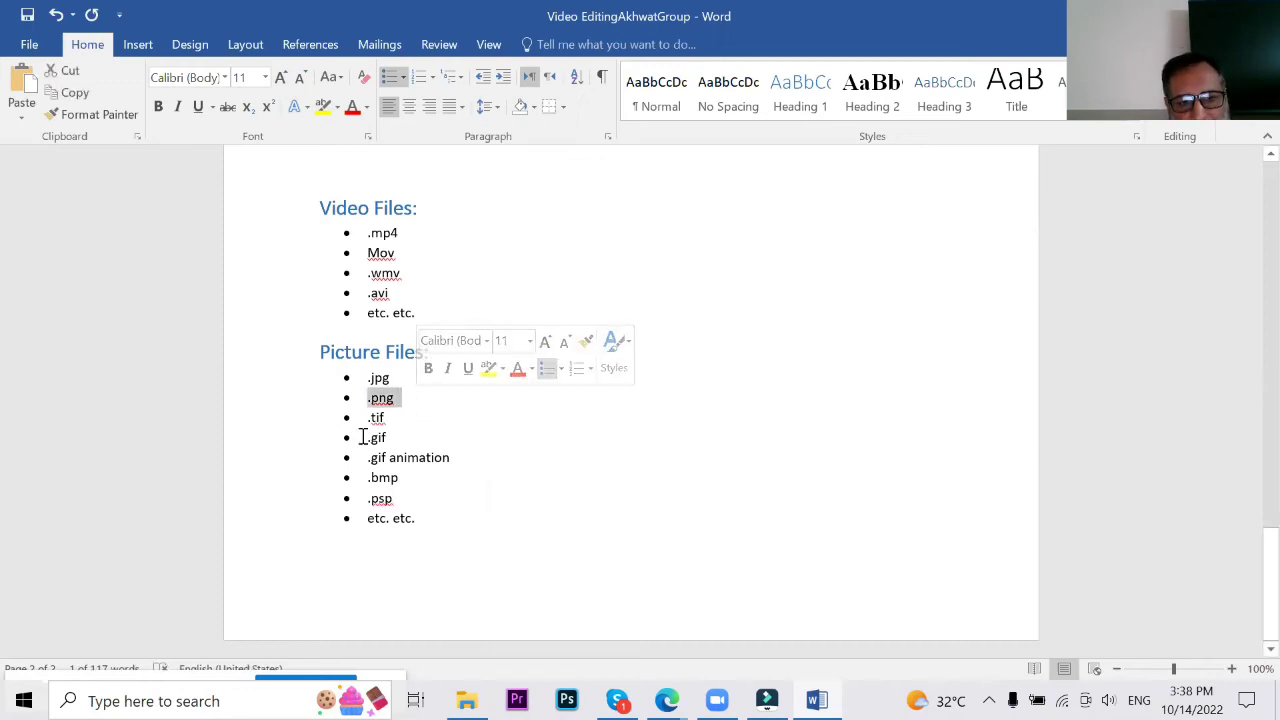
{"action": "left_click_drag", "start_coordinate": [365, 437], "coordinate": [403, 436]}
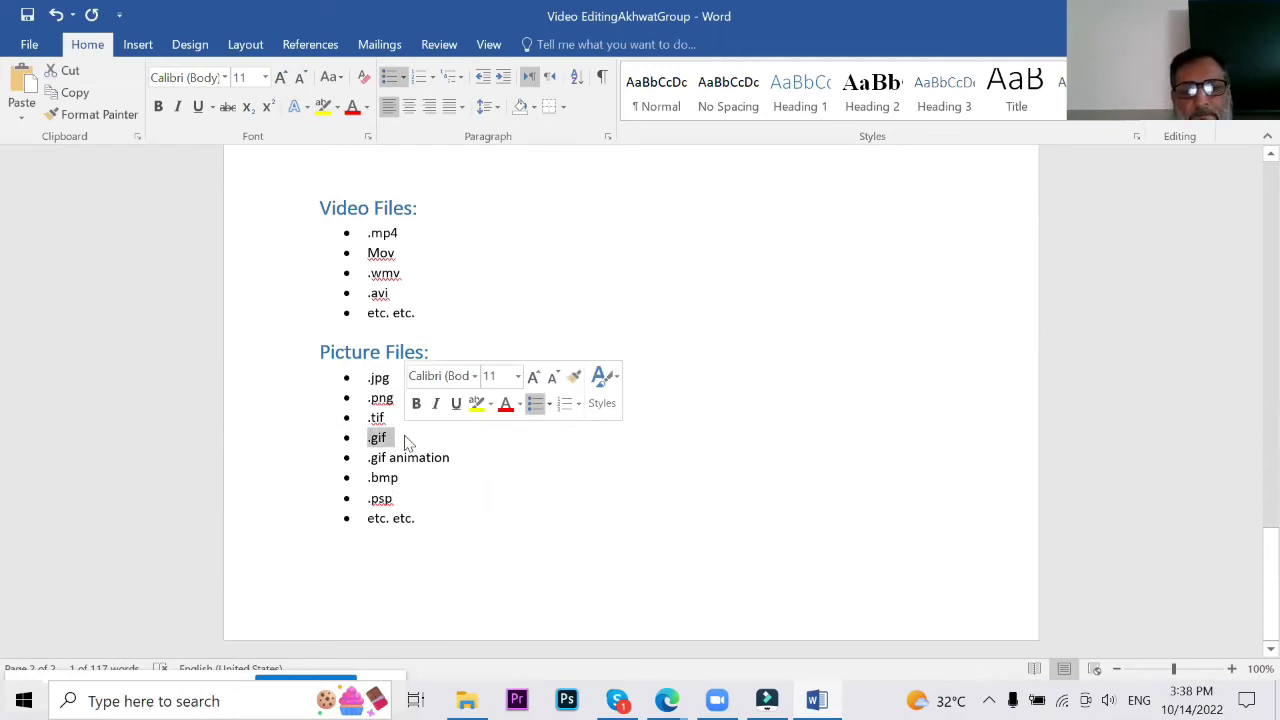
{"action": "left_click", "coordinate": [484, 312]}
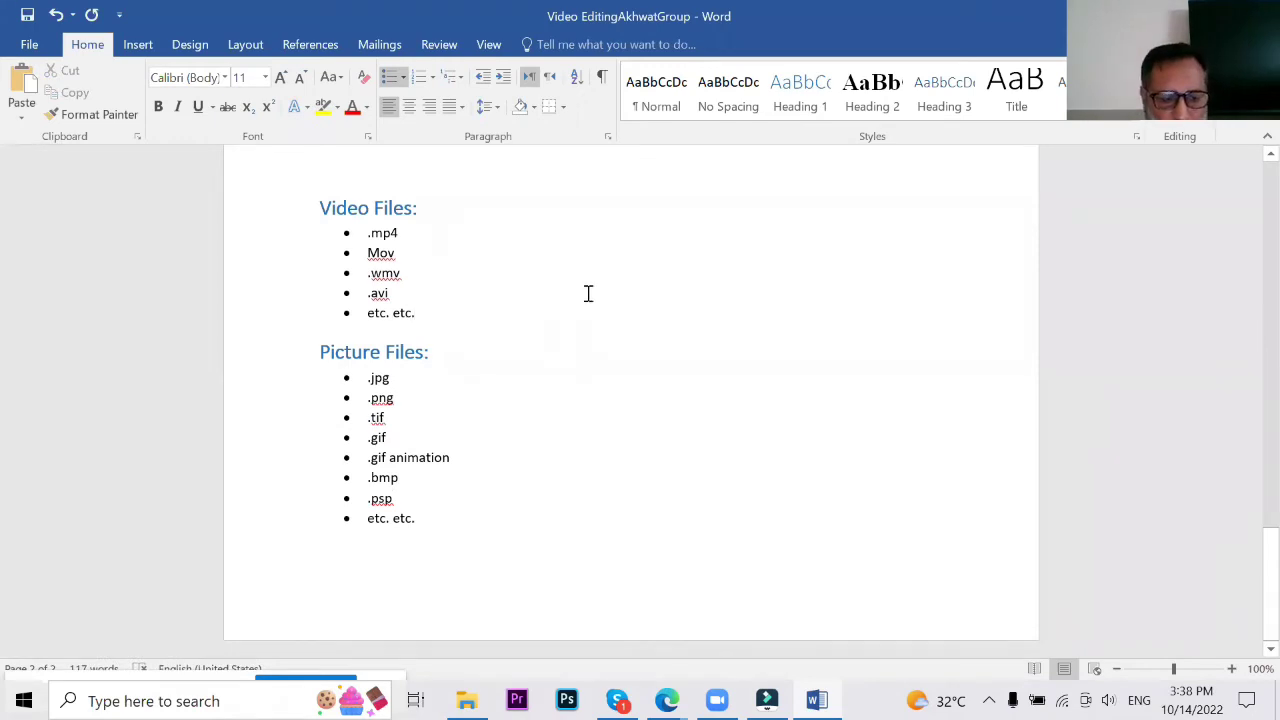
Step: Insert a page break after the last Picture Files bullet and end the bulleted list on the new page
{"action": "left_click", "coordinate": [443, 520]}
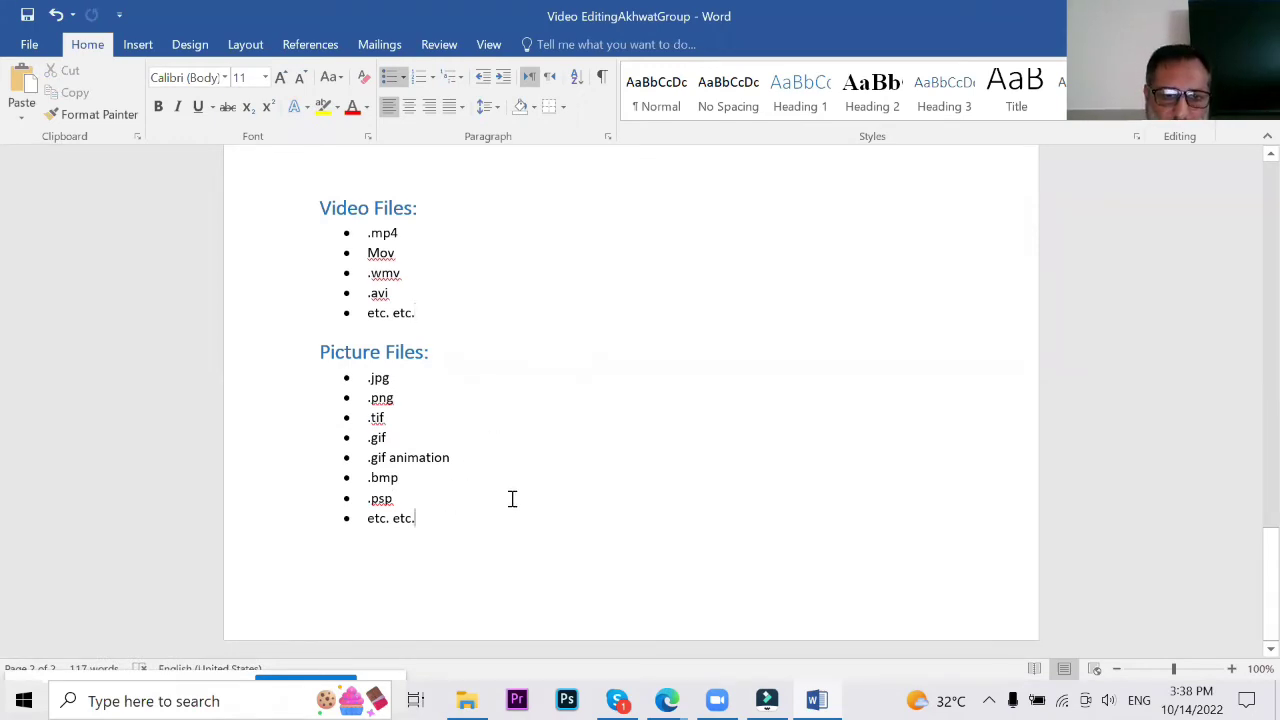
{"action": "key", "text": "ctrl+Return"}
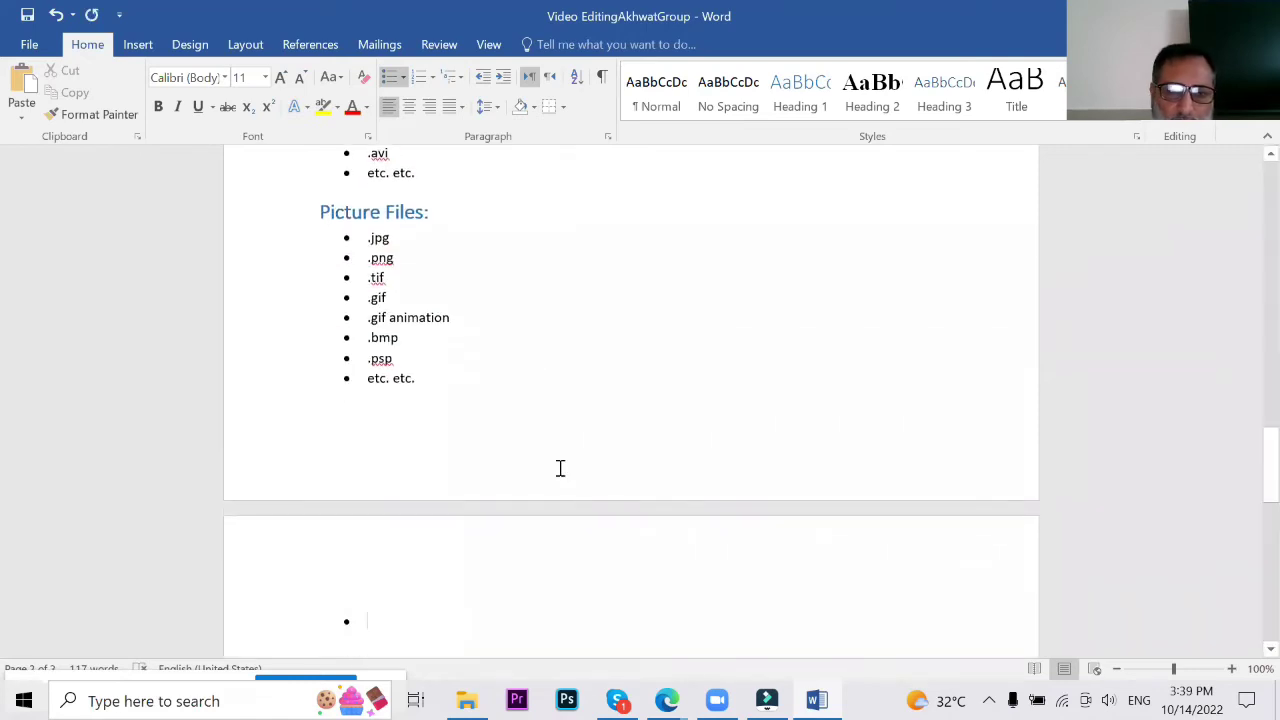
{"action": "key", "text": "Return"}
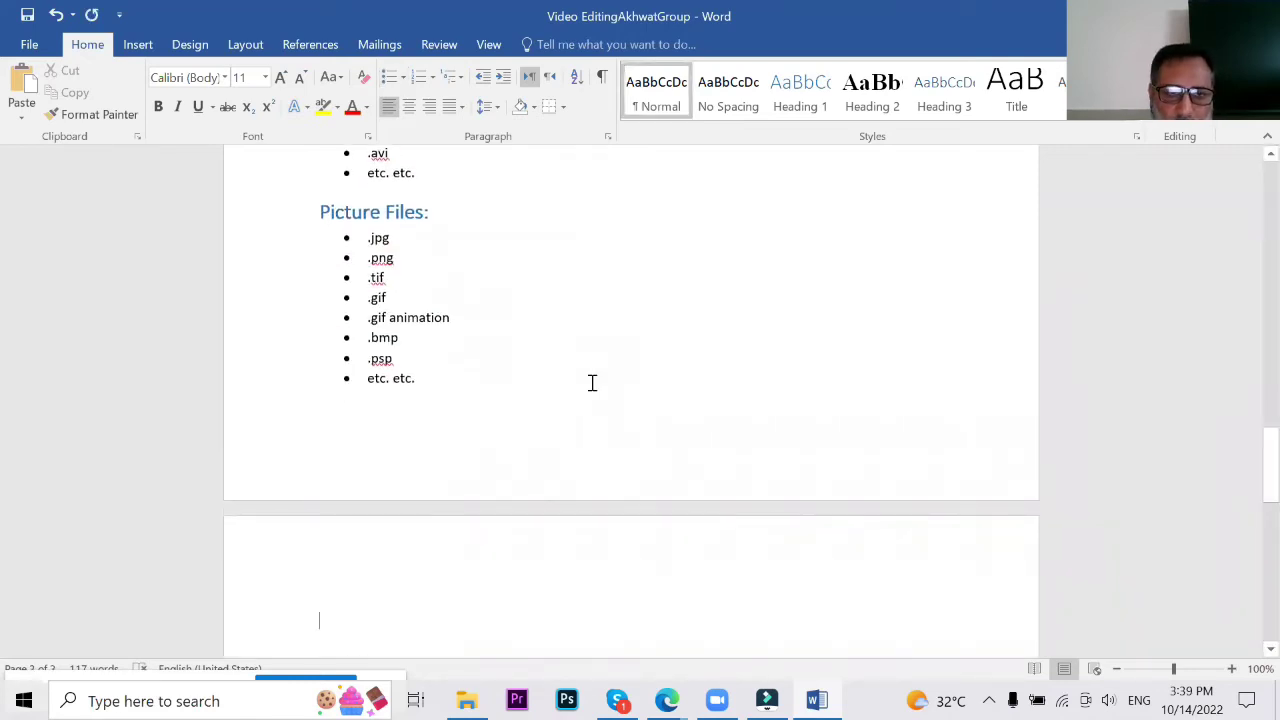
Step: Add the line "Shortcut Keys:" at the start of the new page and begin a new paragraph below it
{"action": "scroll", "coordinate": [591, 380], "scroll_direction": "down", "scroll_amount": 4}
{"action": "type", "text": "Sho"}
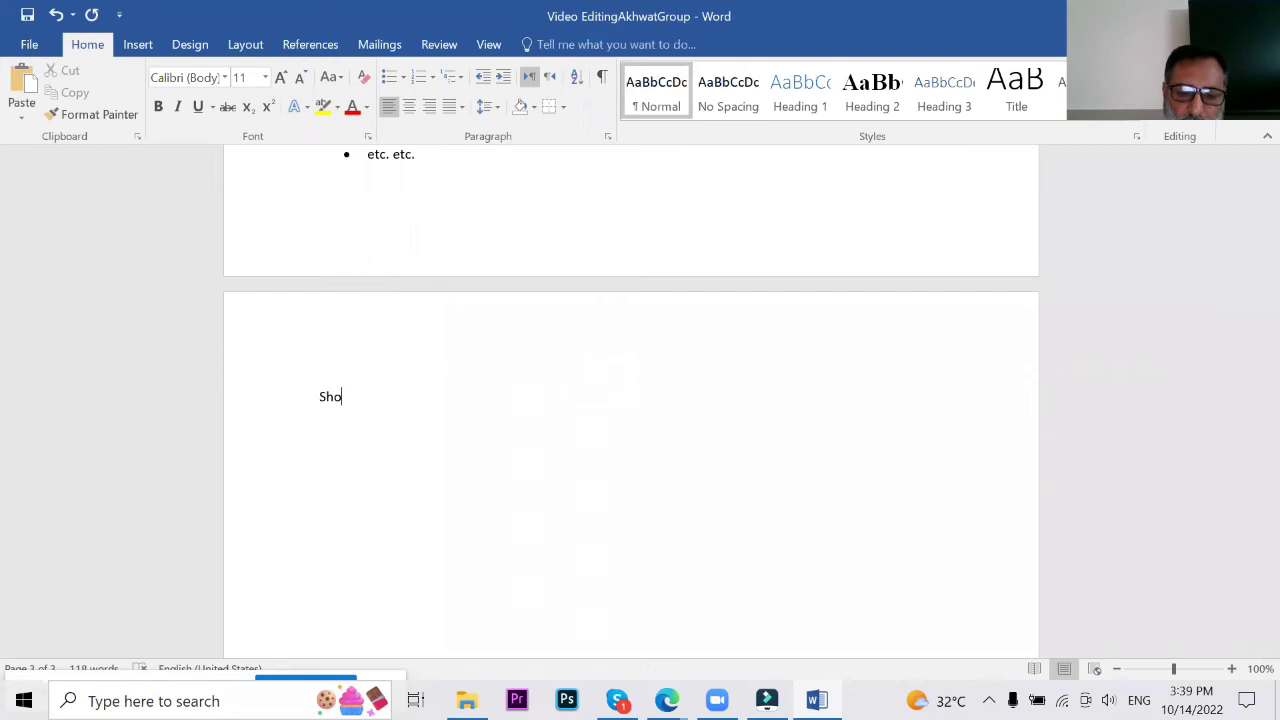
{"action": "type", "text": "rtcu"}
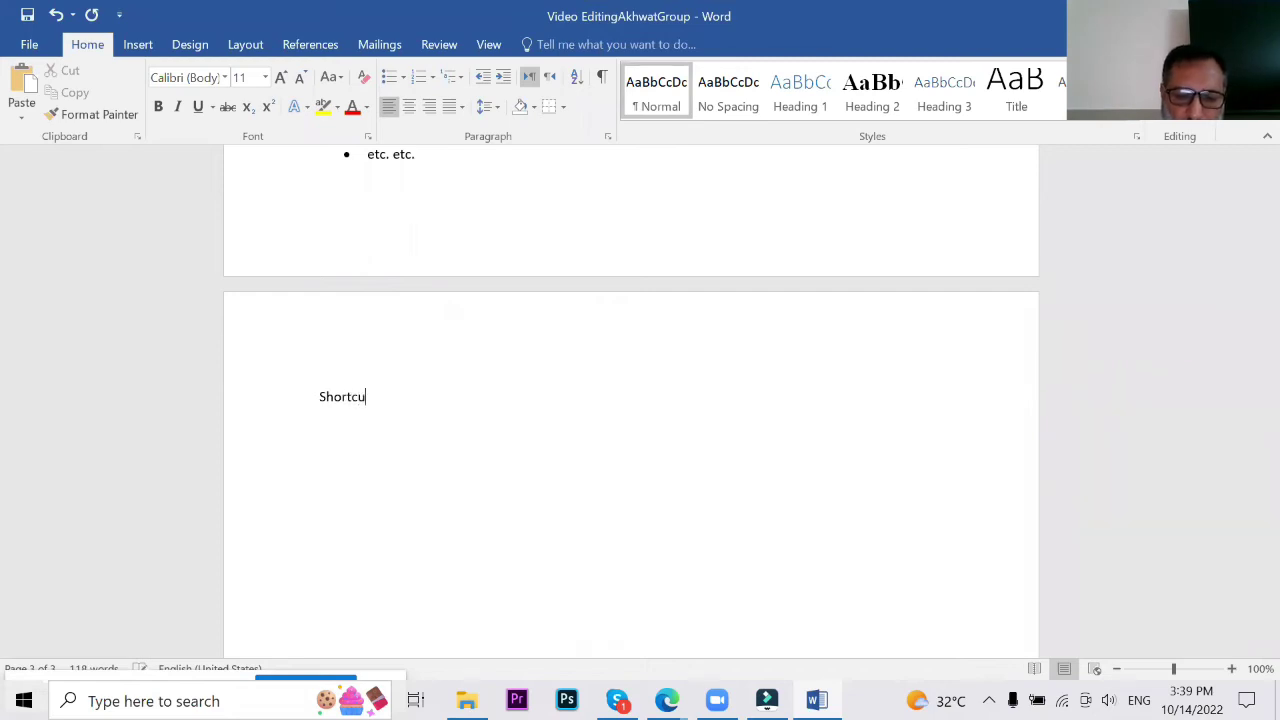
{"action": "type", "text": "t K"}
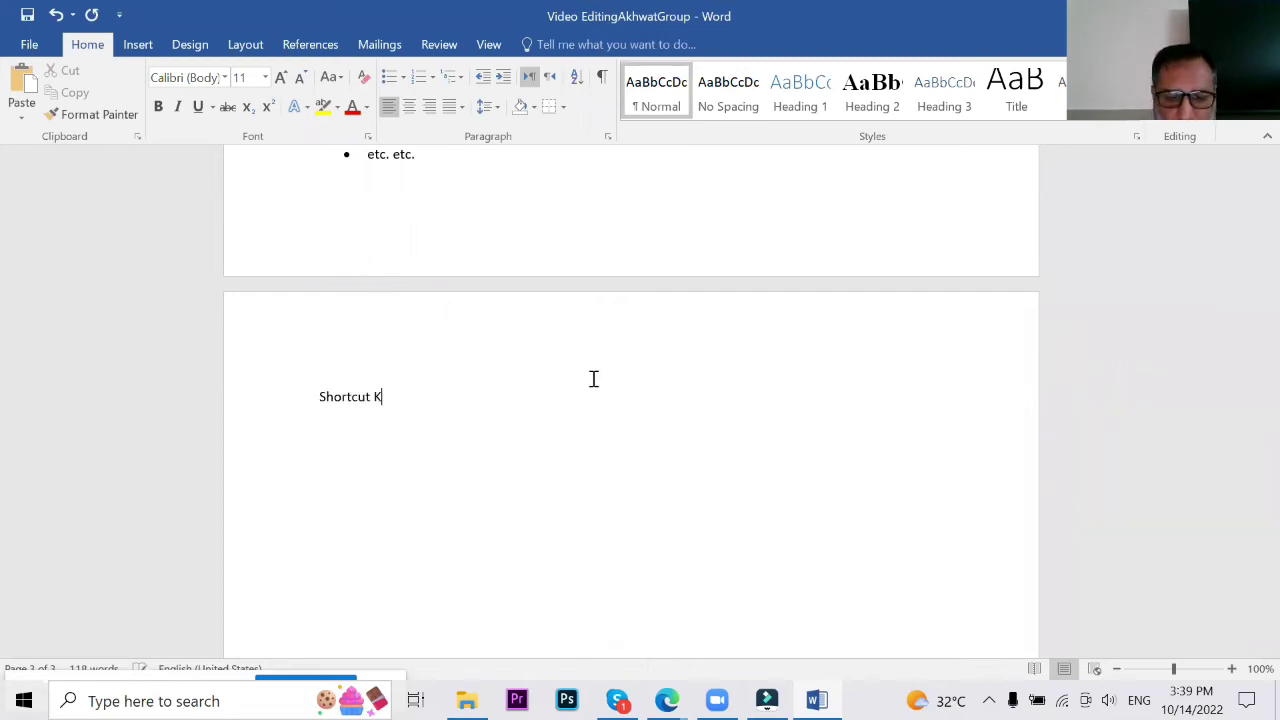
{"action": "type", "text": "eys:"}
{"action": "key", "text": "Return"}
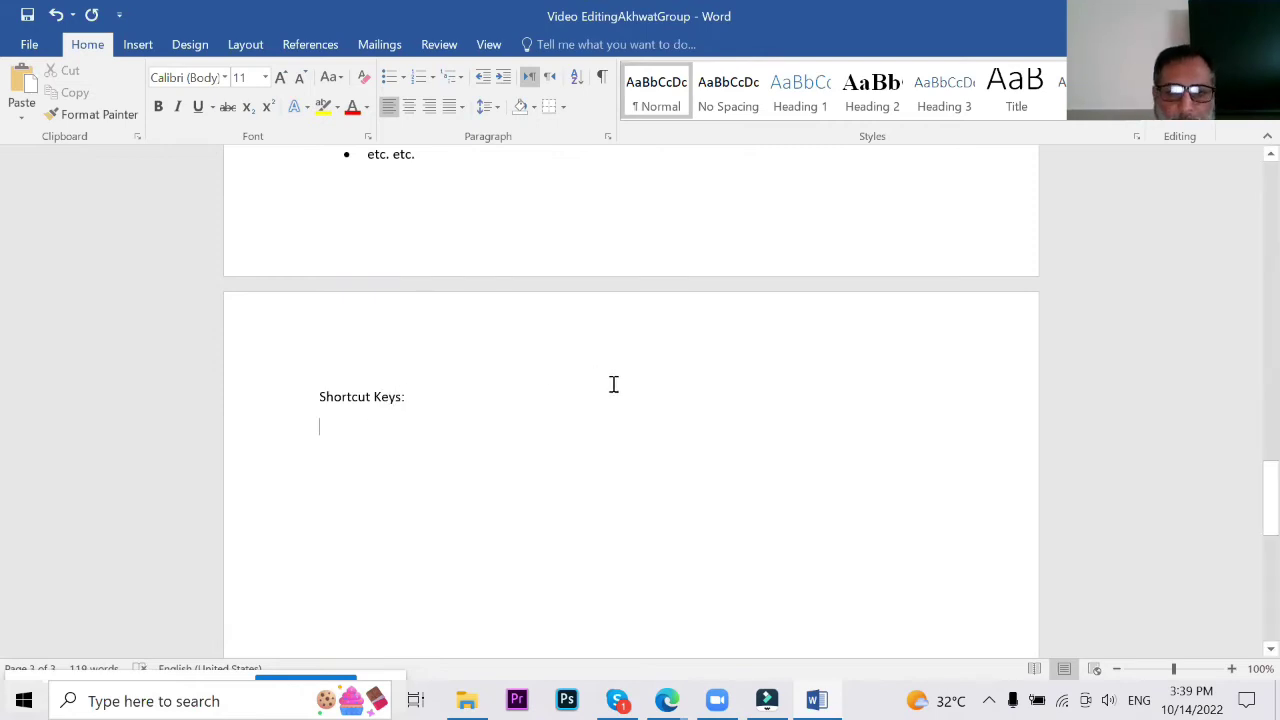
Step: Write the first shortcut entry below "Shortcut Keys:" as "Alt+enter ➔ maximize play windo", using an arrow symbol as the separator
{"action": "type", "text": "Al"}
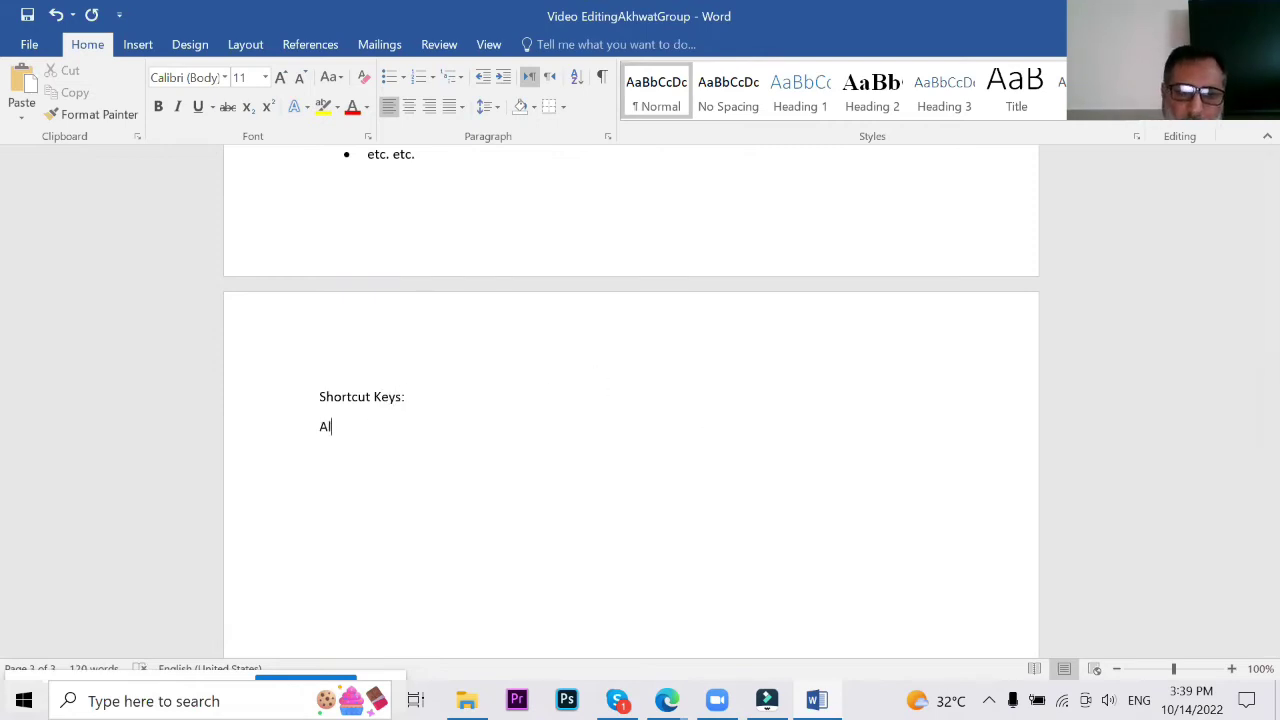
{"action": "type", "text": "t+enter "}
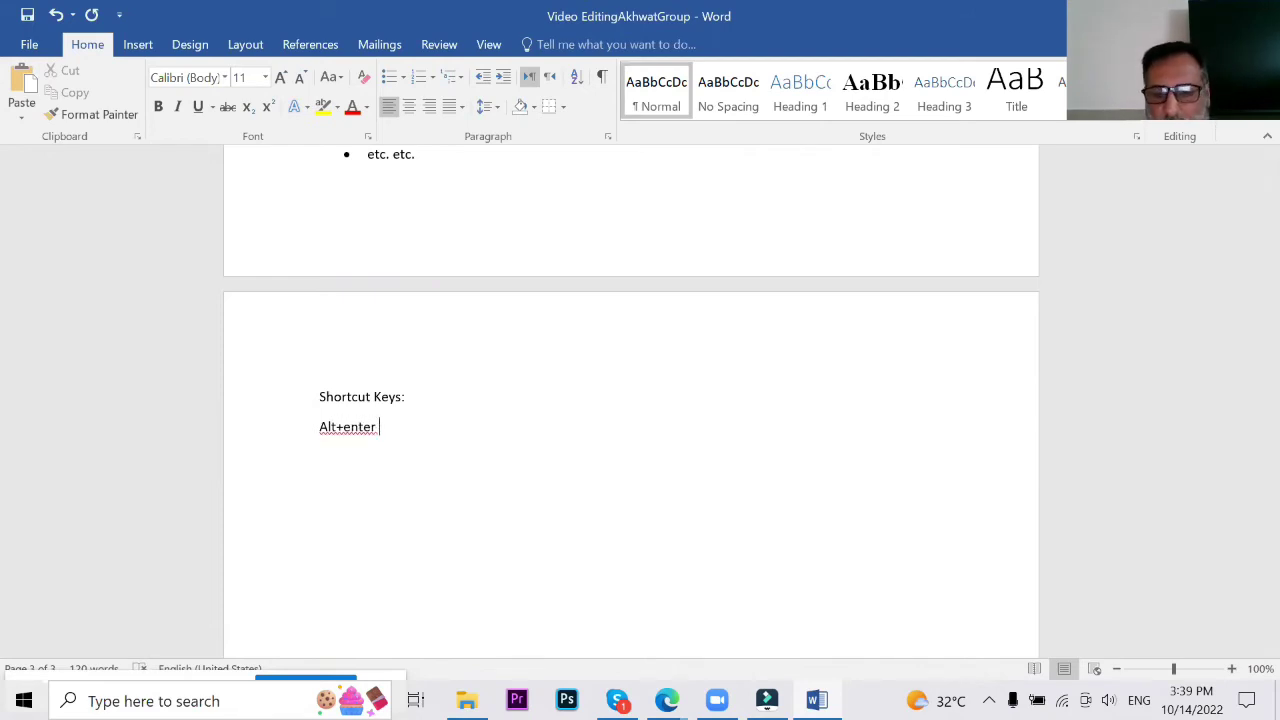
{"action": "type", "text": "=="}
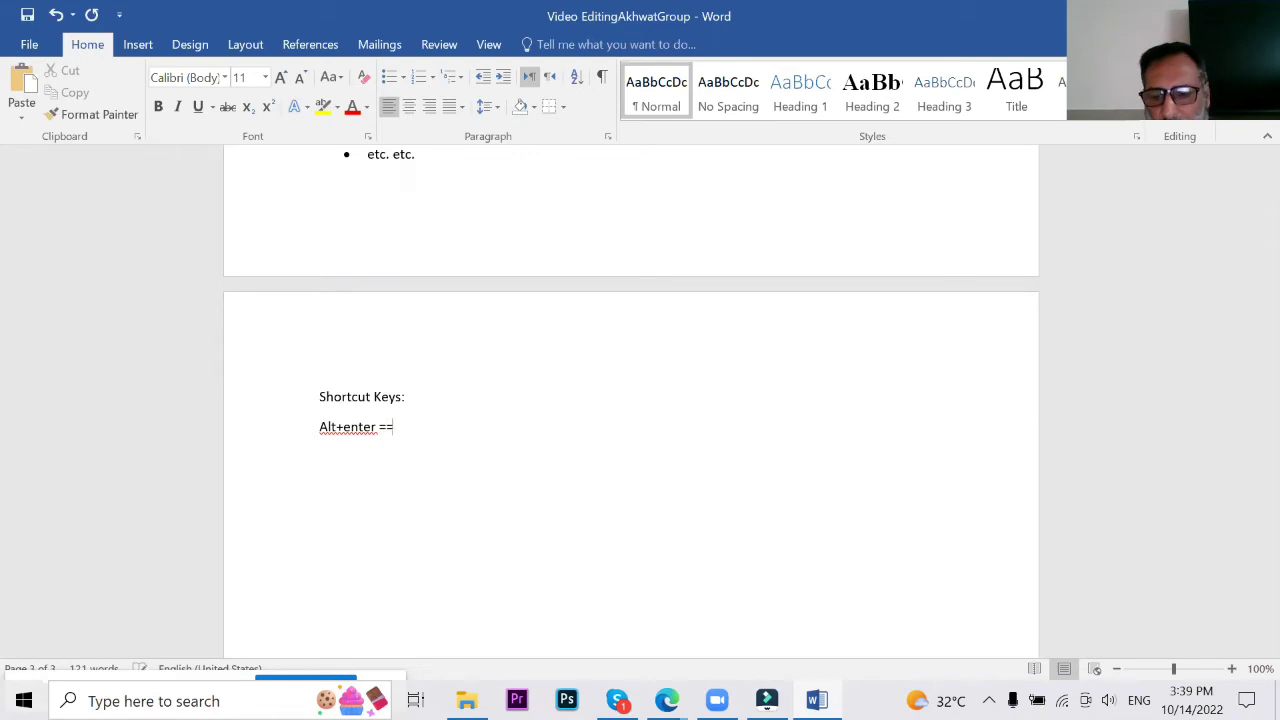
{"action": "type", "text": "> "}
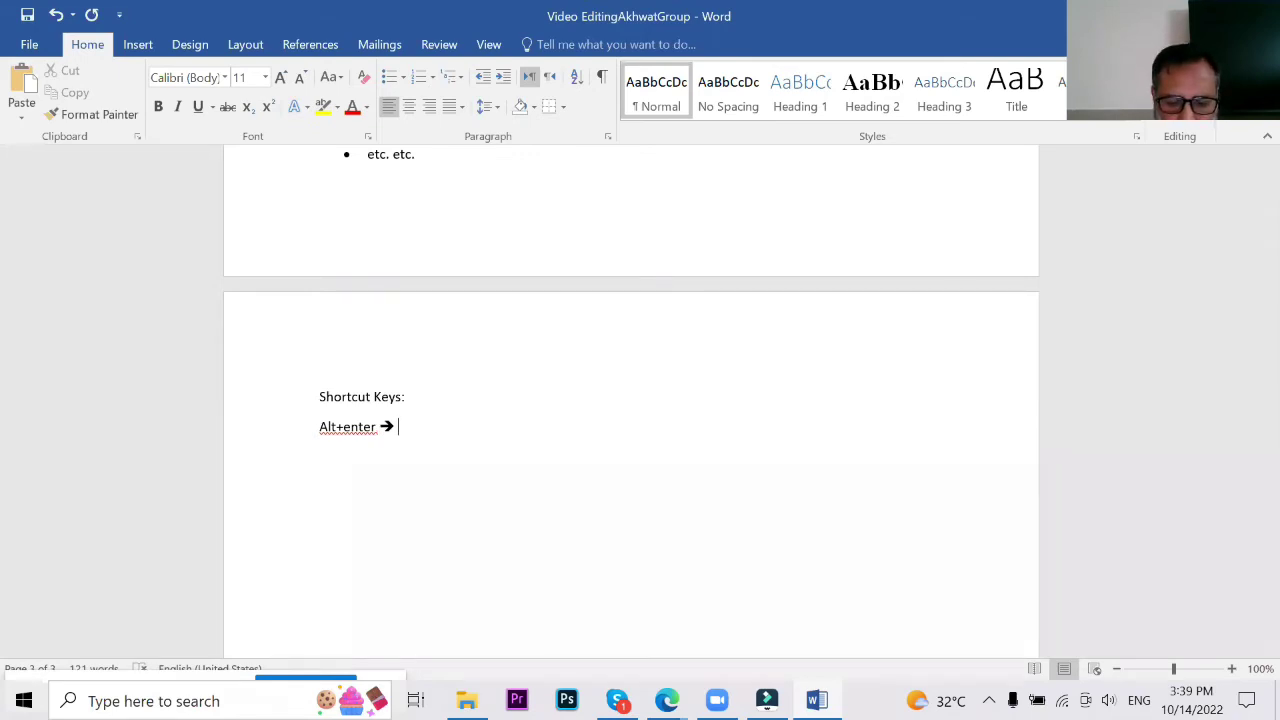
{"action": "type", "text": "maximi"}
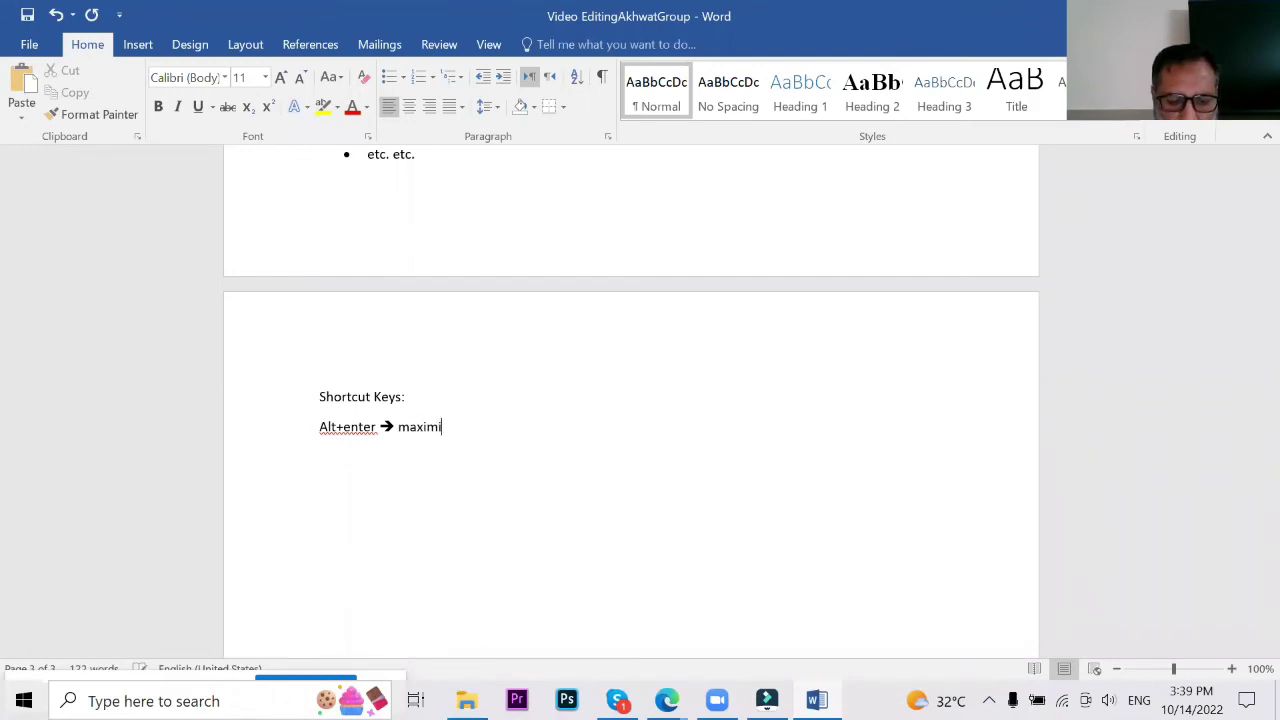
{"action": "type", "text": "ze "}
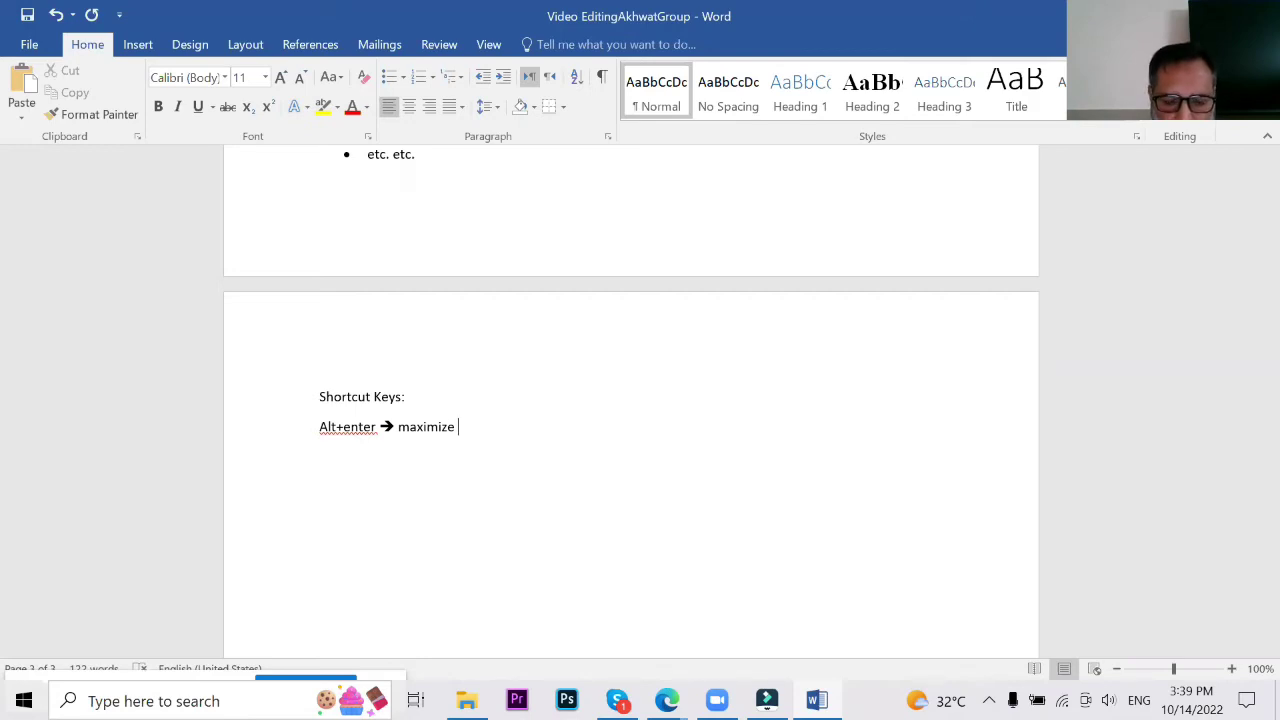
{"action": "type", "text": "pla"}
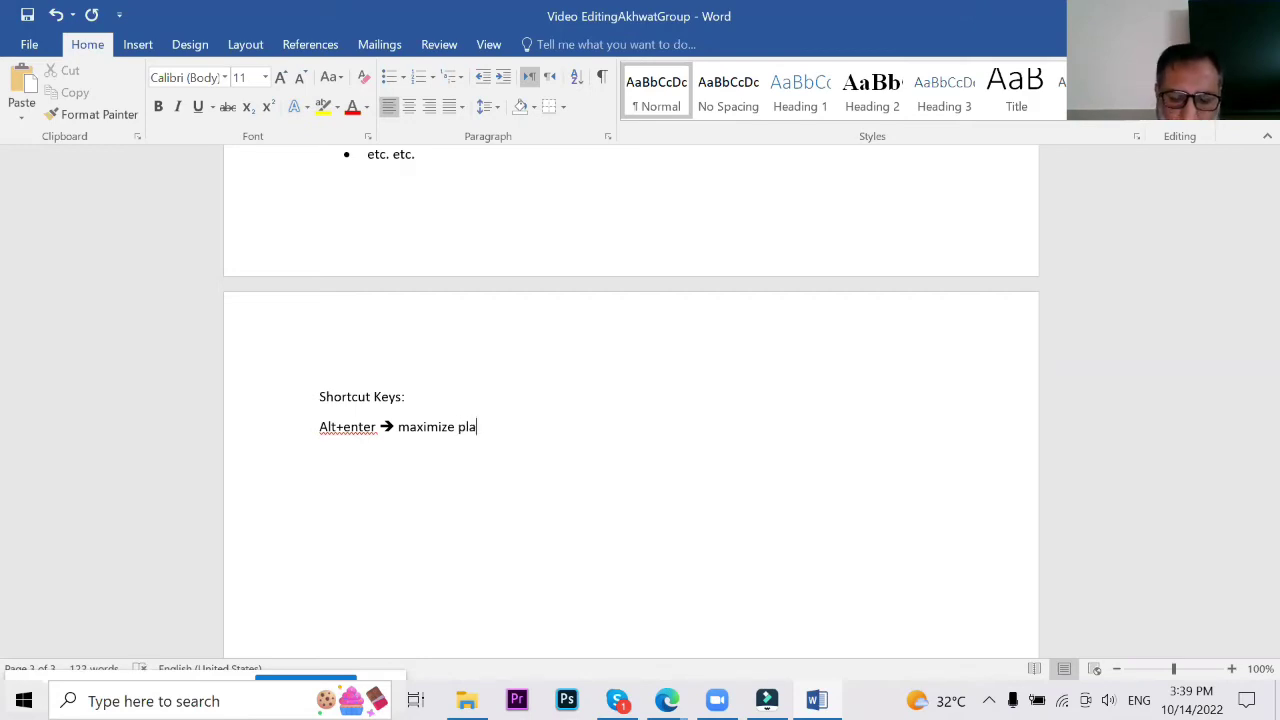
{"action": "type", "text": "y wi"}
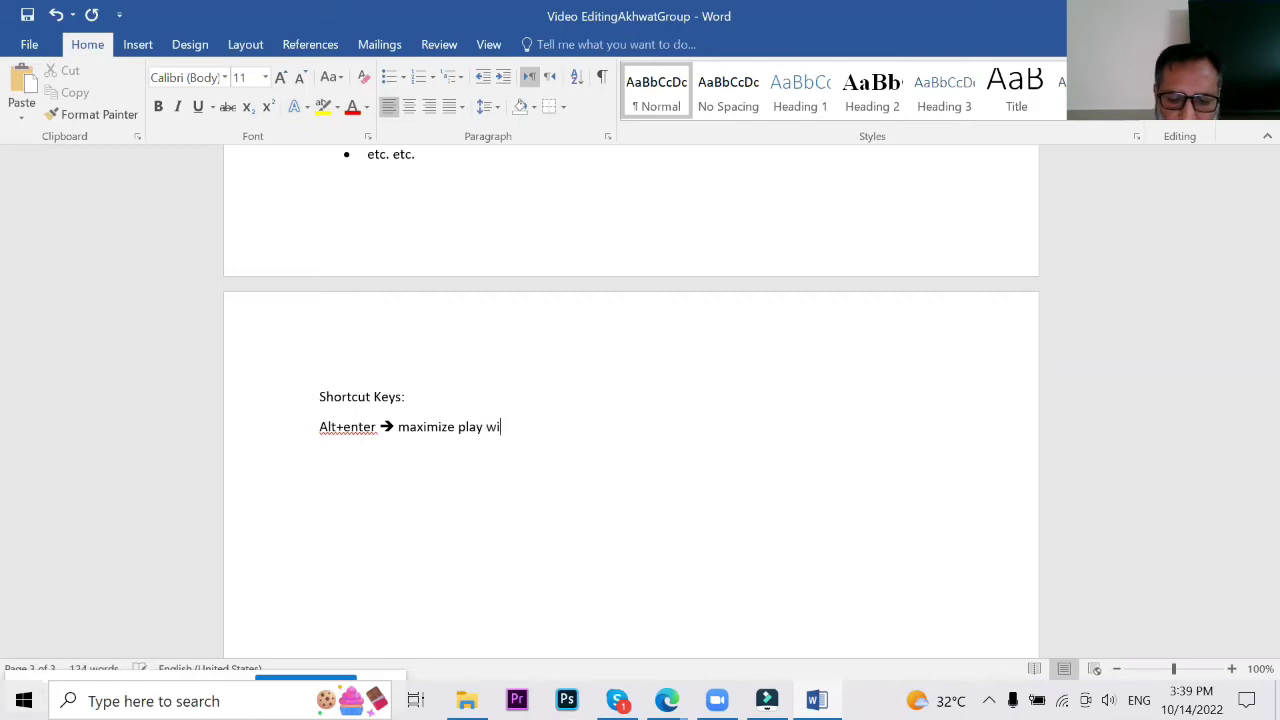
{"action": "type", "text": "ndo"}
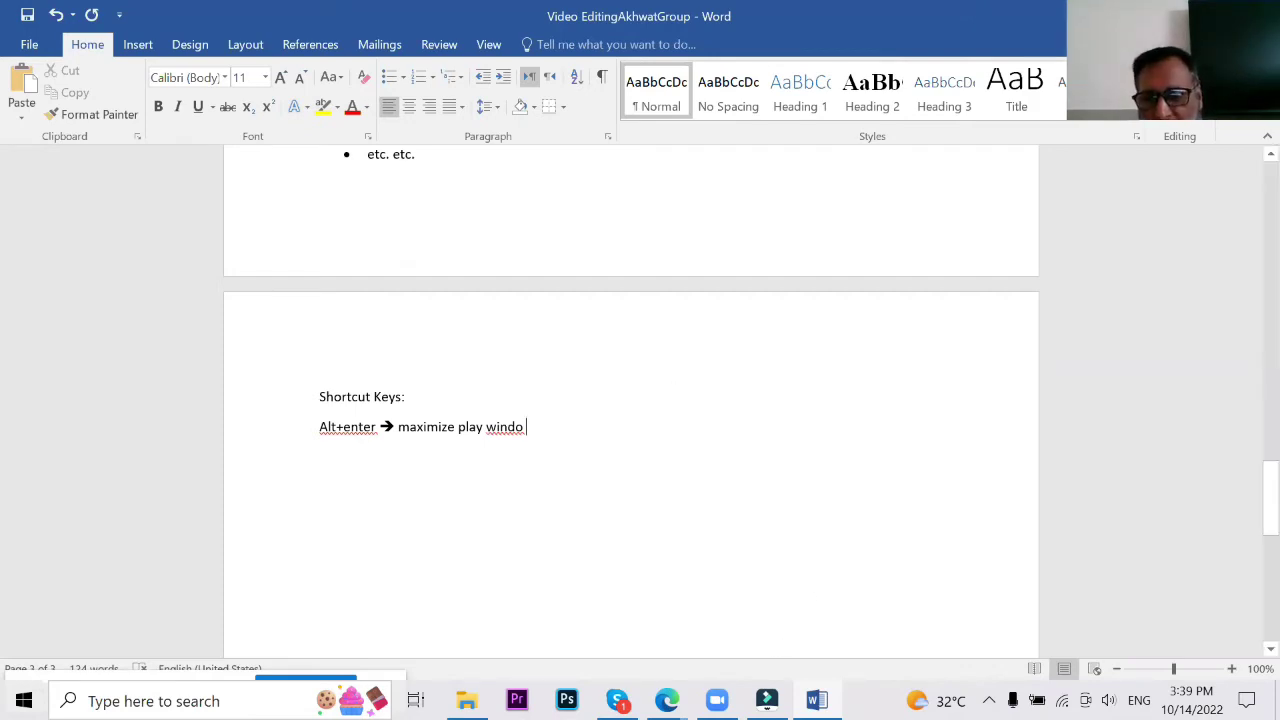
Step: Switch to Filmora and view the blue Audi preview in full screen twice, returning to the editor each time
{"action": "key", "text": "alt+Tab"}
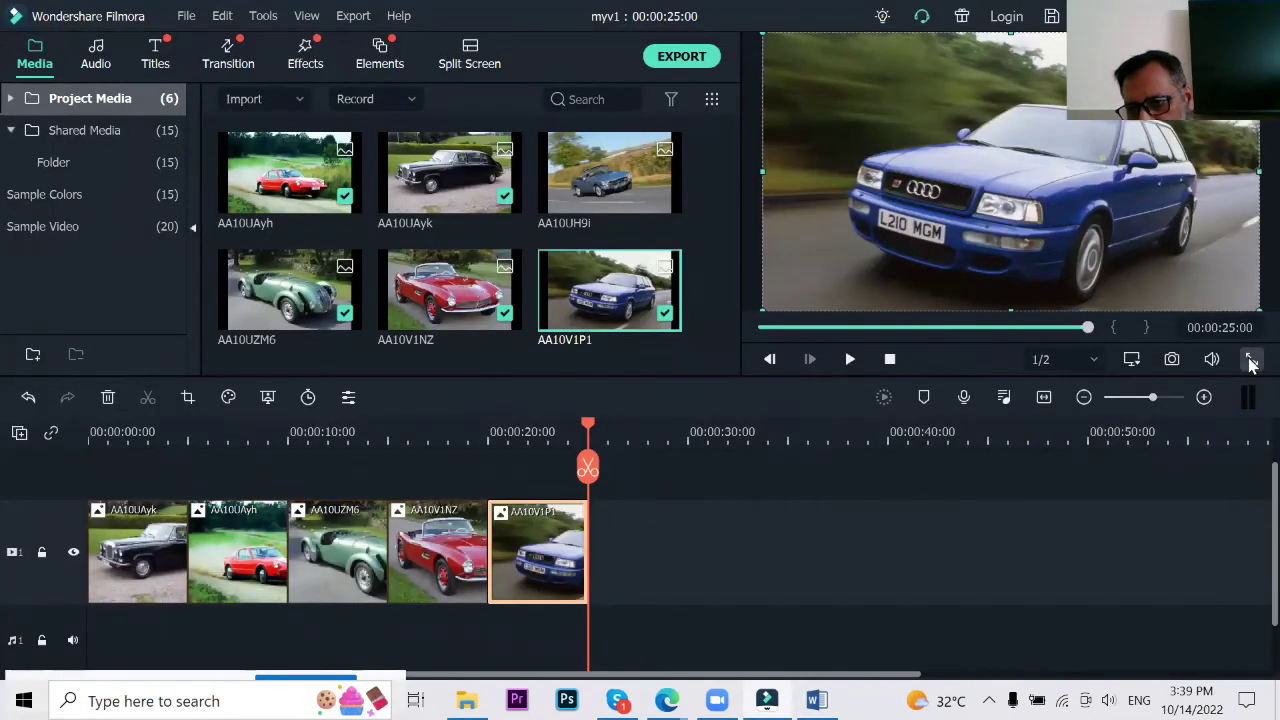
{"action": "left_click", "coordinate": [1250, 360]}
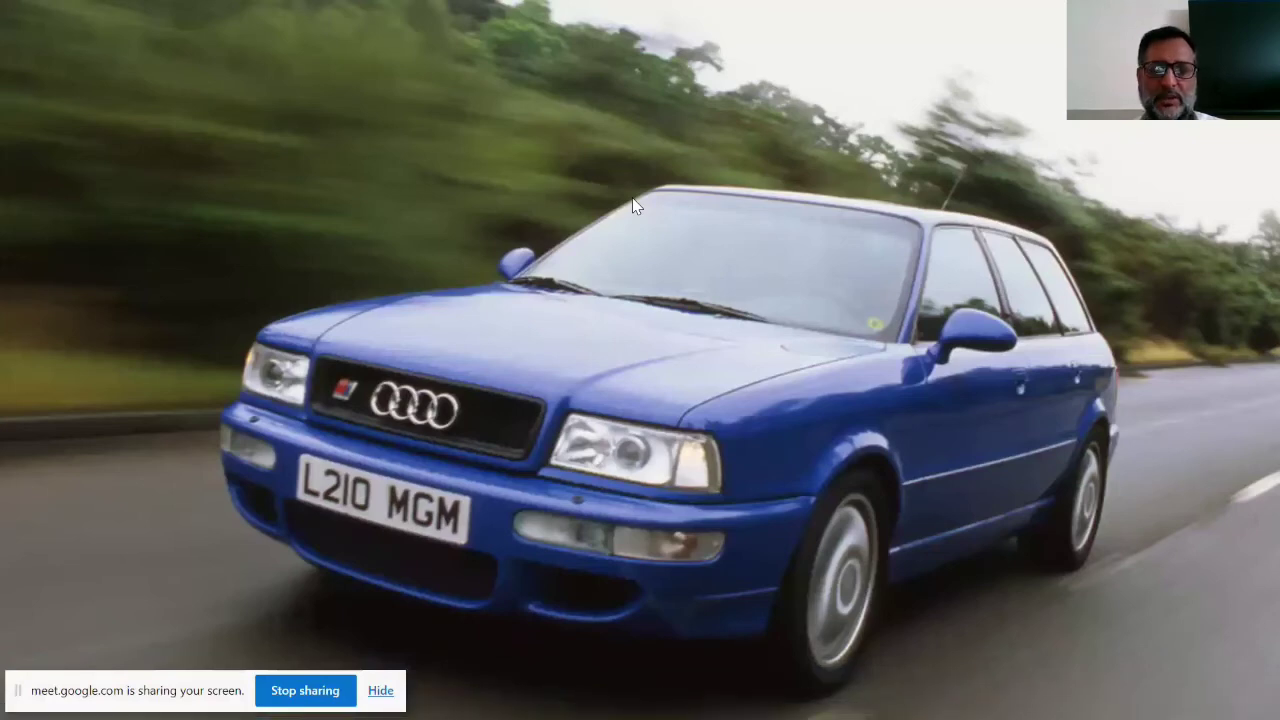
{"action": "key", "text": "Escape"}
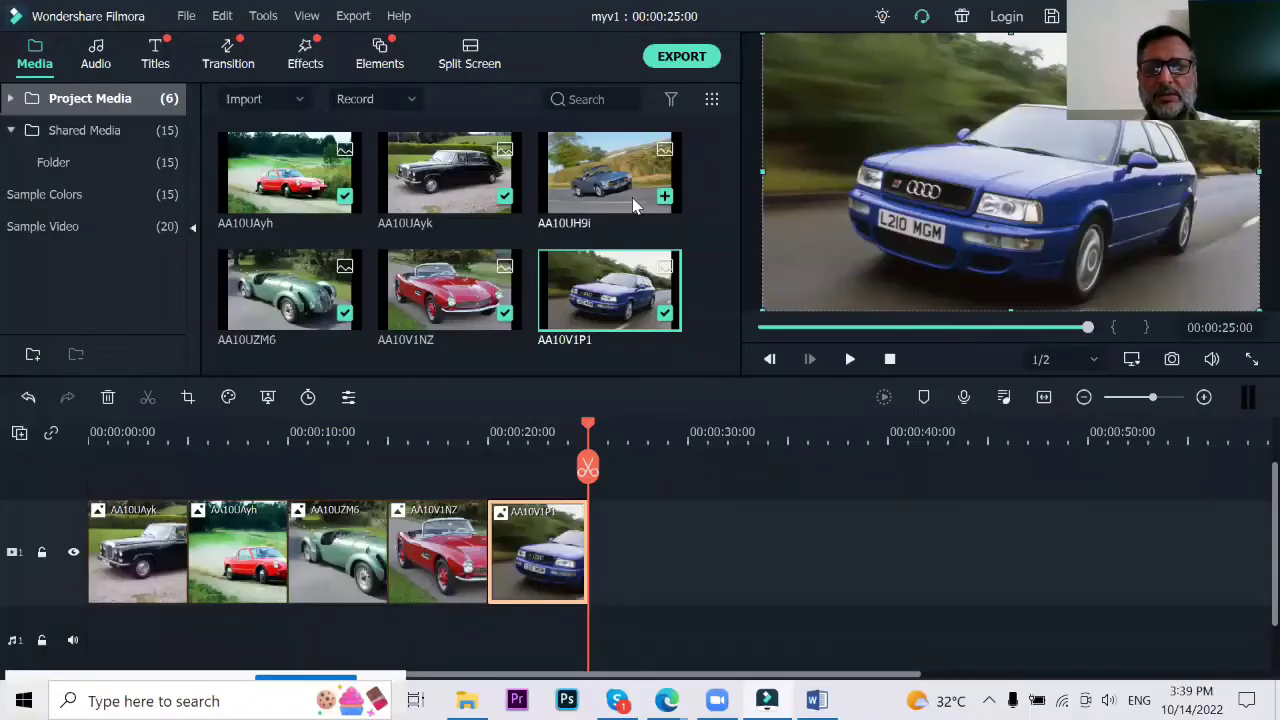
{"action": "double_click", "coordinate": [812, 195]}
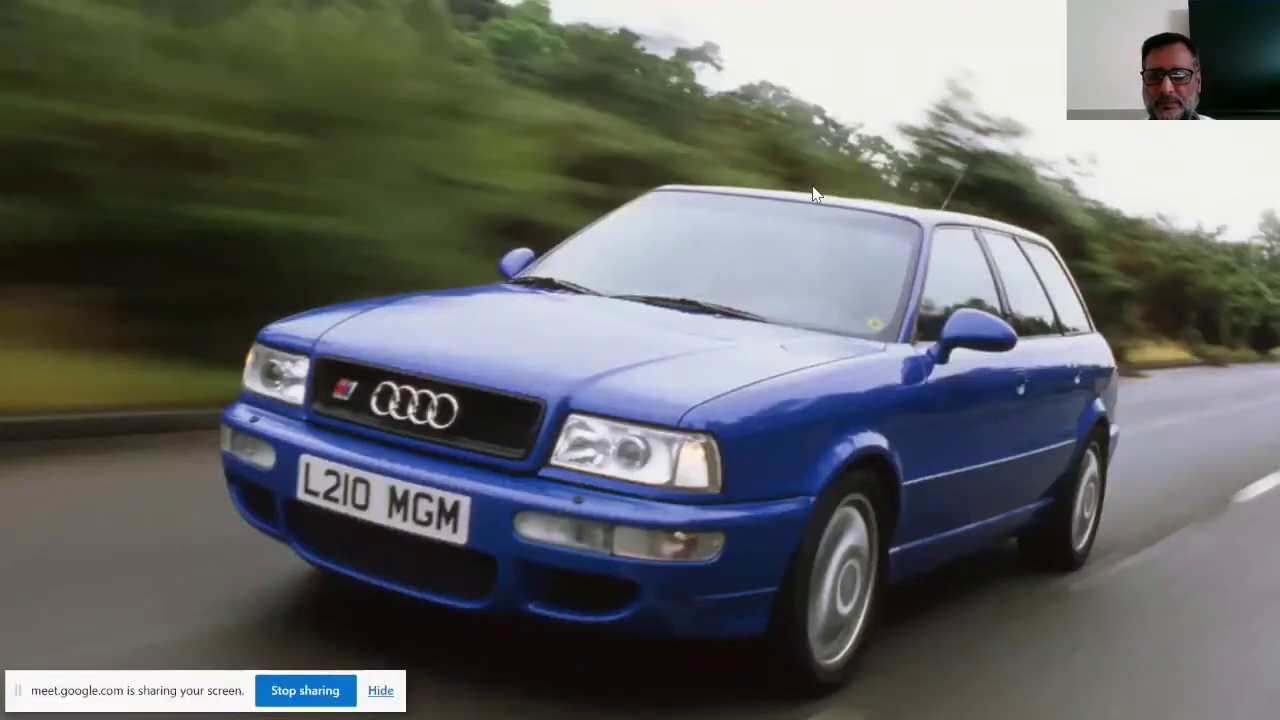
{"action": "key", "text": "Escape"}
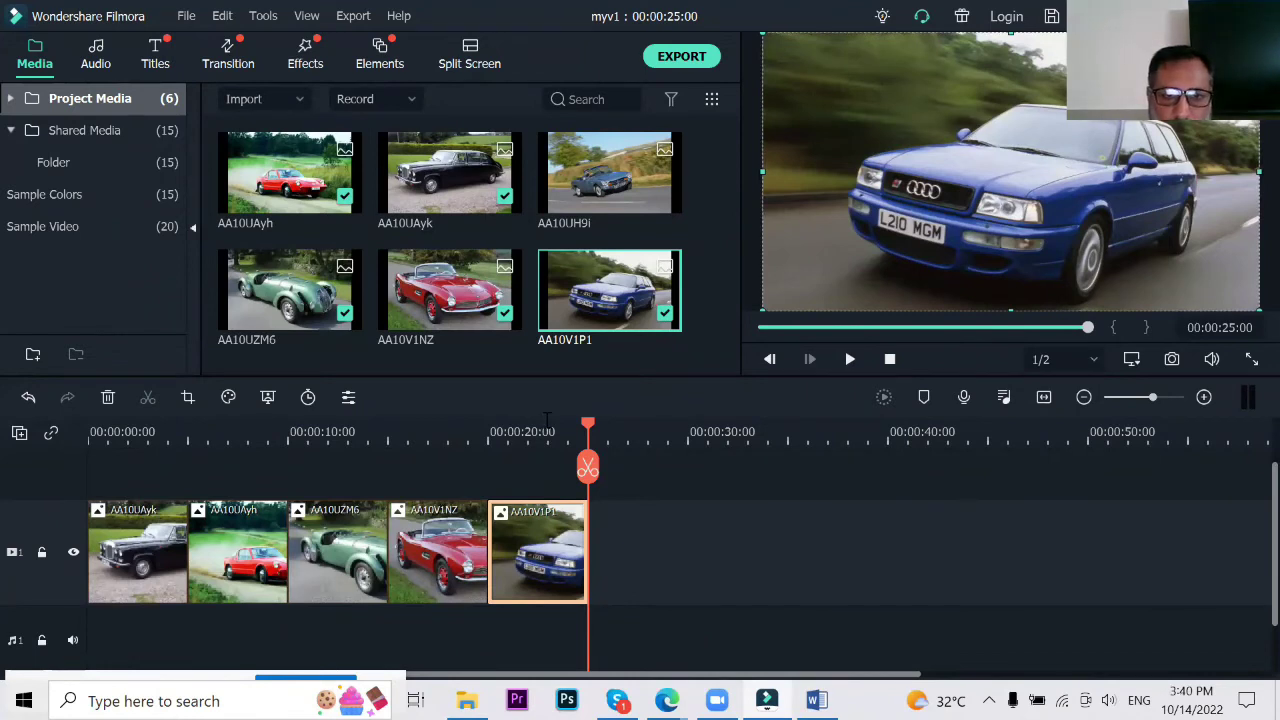
Step: Switch back to the Word notes and complete the last word of the Alt+enter entry as "window"
{"action": "key", "text": "alt+Tab"}
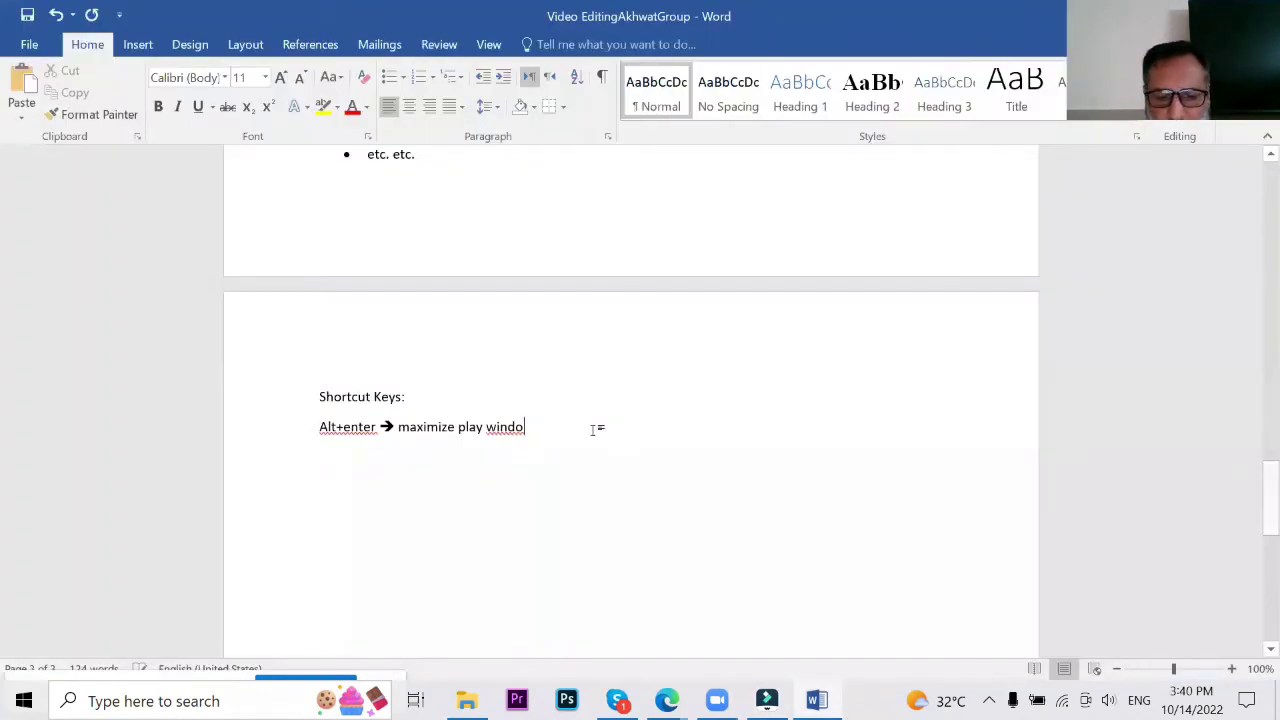
{"action": "type", "text": "w"}
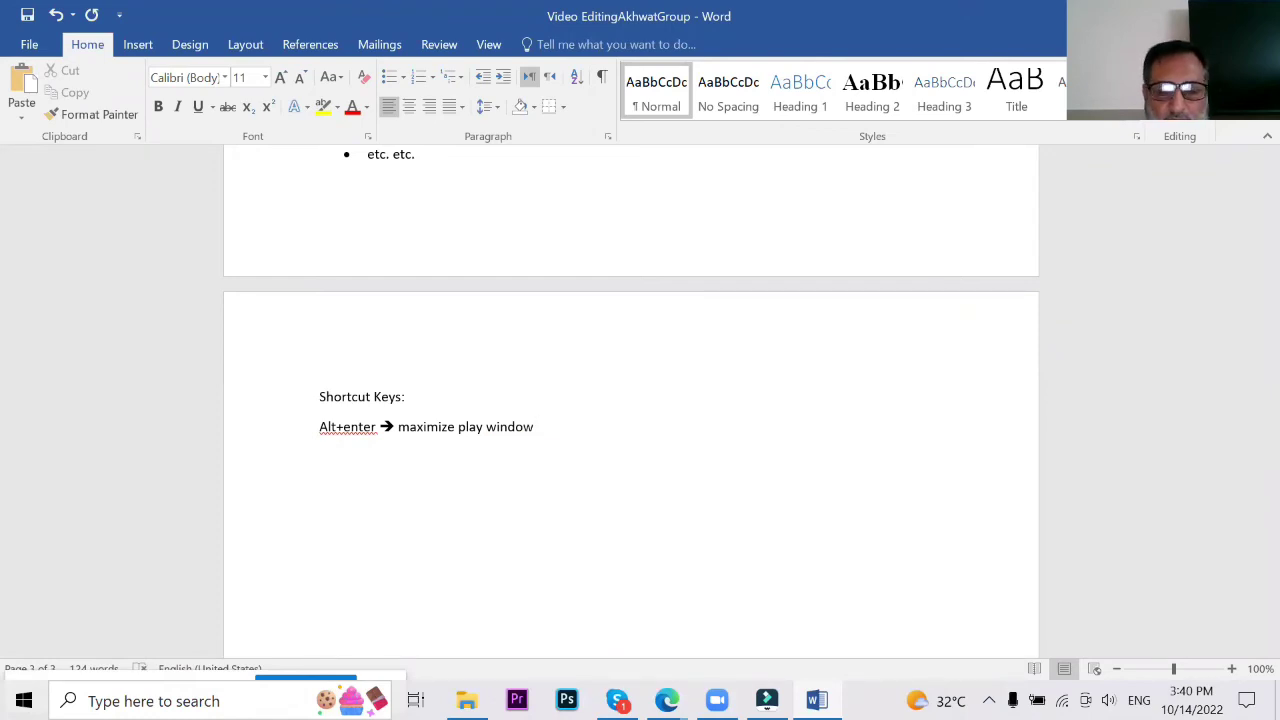
{"action": "left_click", "coordinate": [334, 427]}
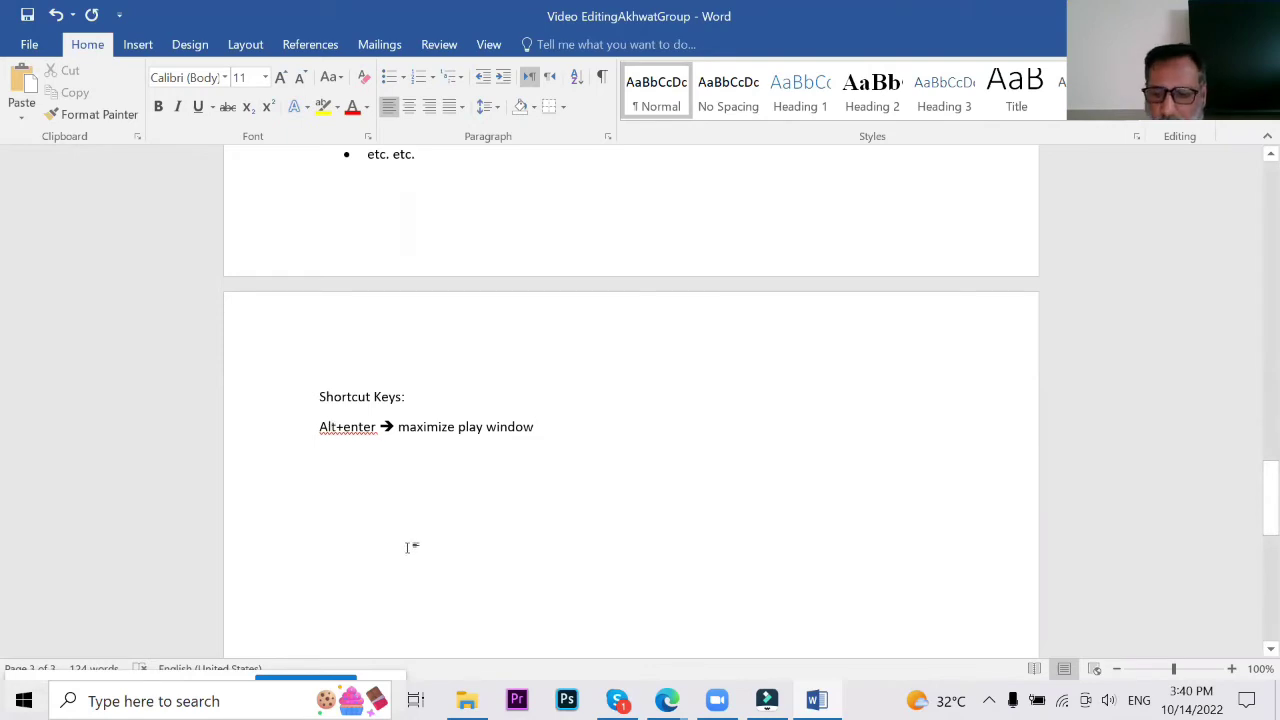
Step: Space out the first shortcut entry as "Alt + enter" and append an arrow followed by "toggle key" to its line
{"action": "left_click", "coordinate": [347, 427]}
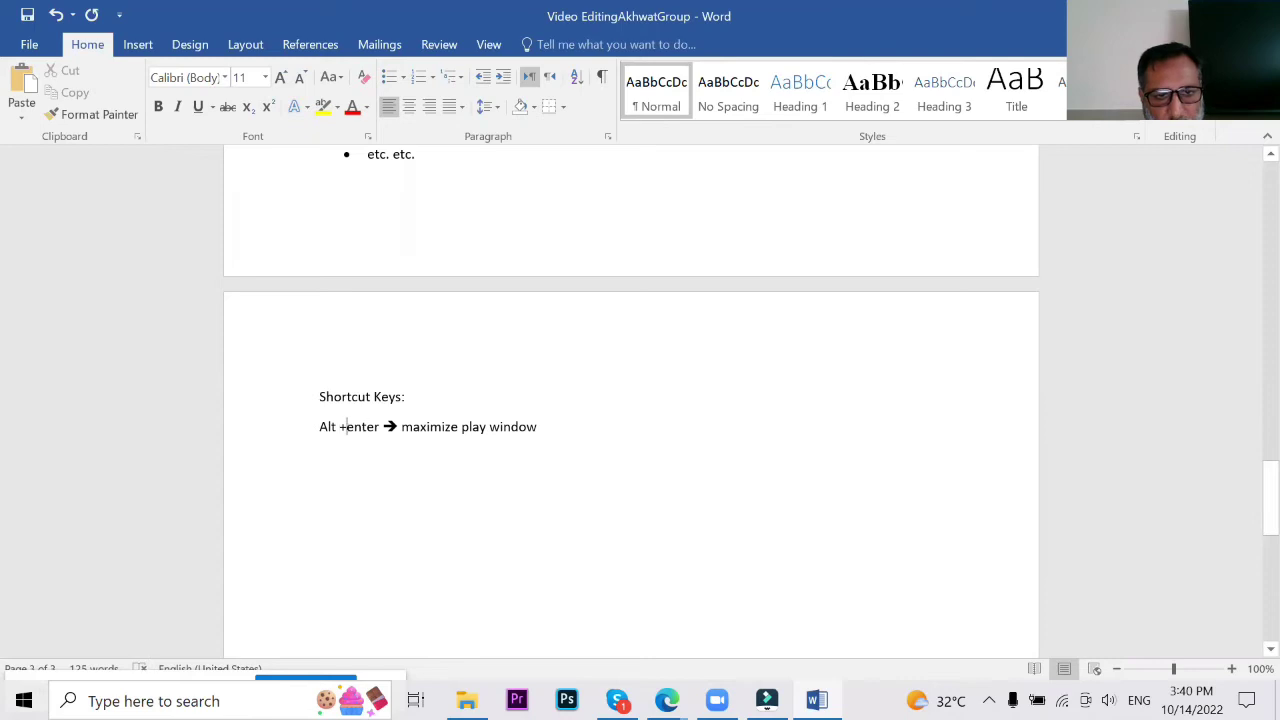
{"action": "left_click", "coordinate": [547, 426]}
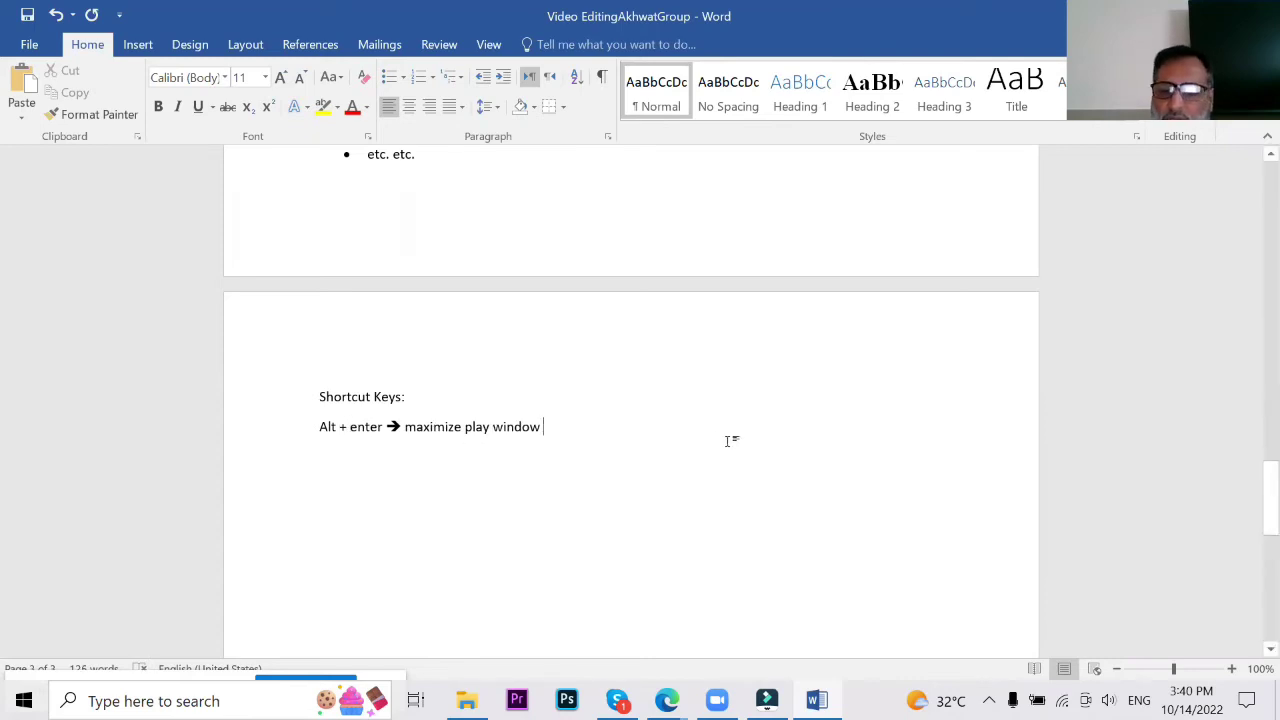
{"action": "type", "text": "=="}
{"action": "type", "text": ">"}
{"action": "type", "text": " toggle"}
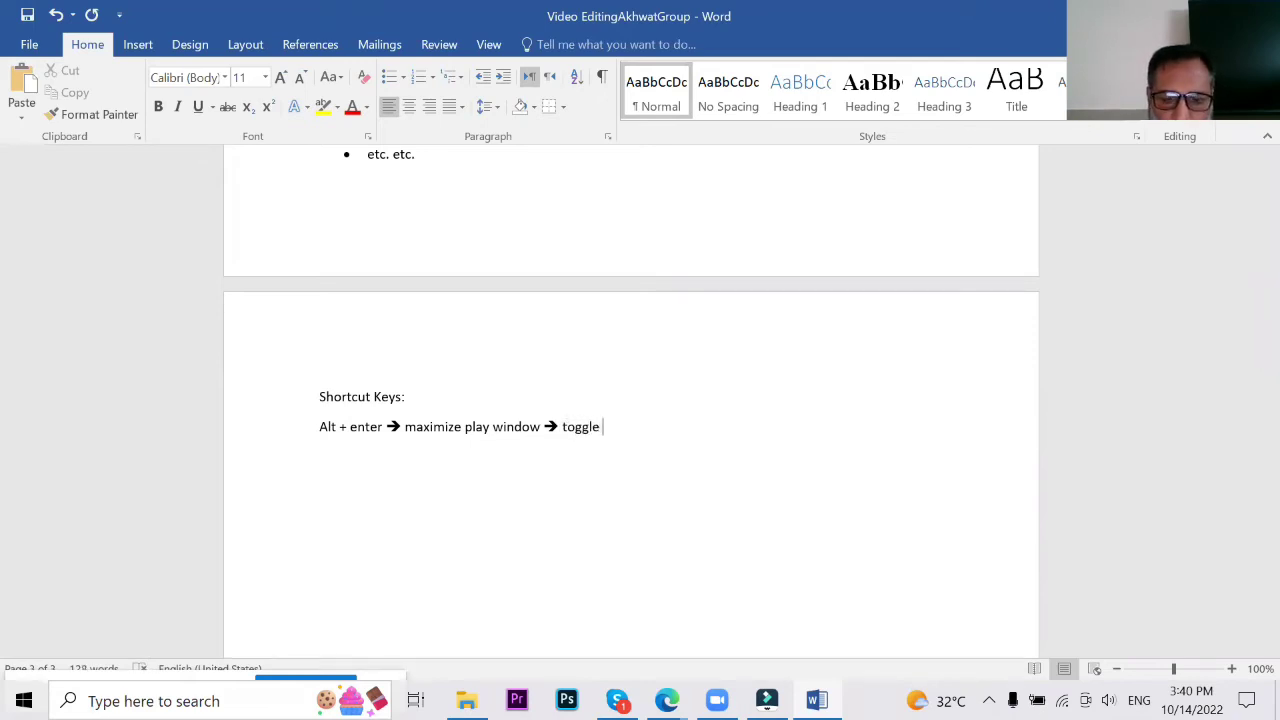
{"action": "type", "text": " key"}
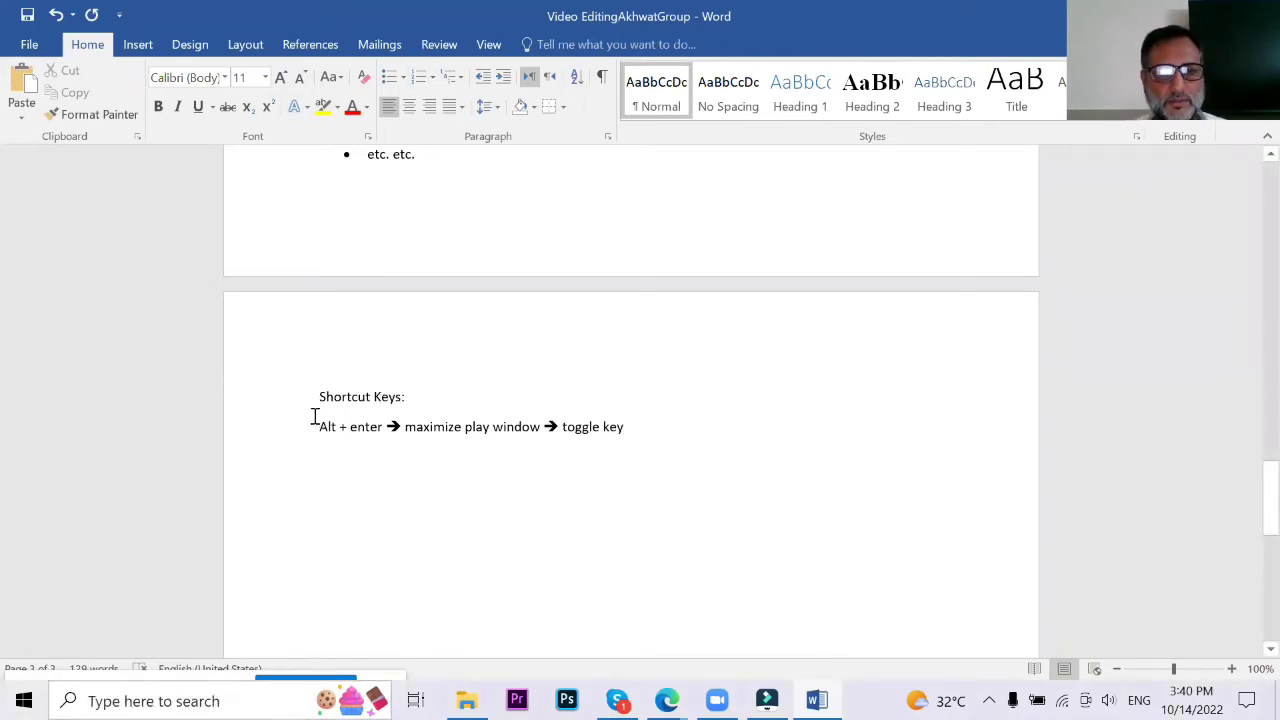
Step: Toggle bold formatting on and off for the "Shortcut Keys:" heading
{"action": "left_click_drag", "start_coordinate": [318, 397], "coordinate": [409, 400]}
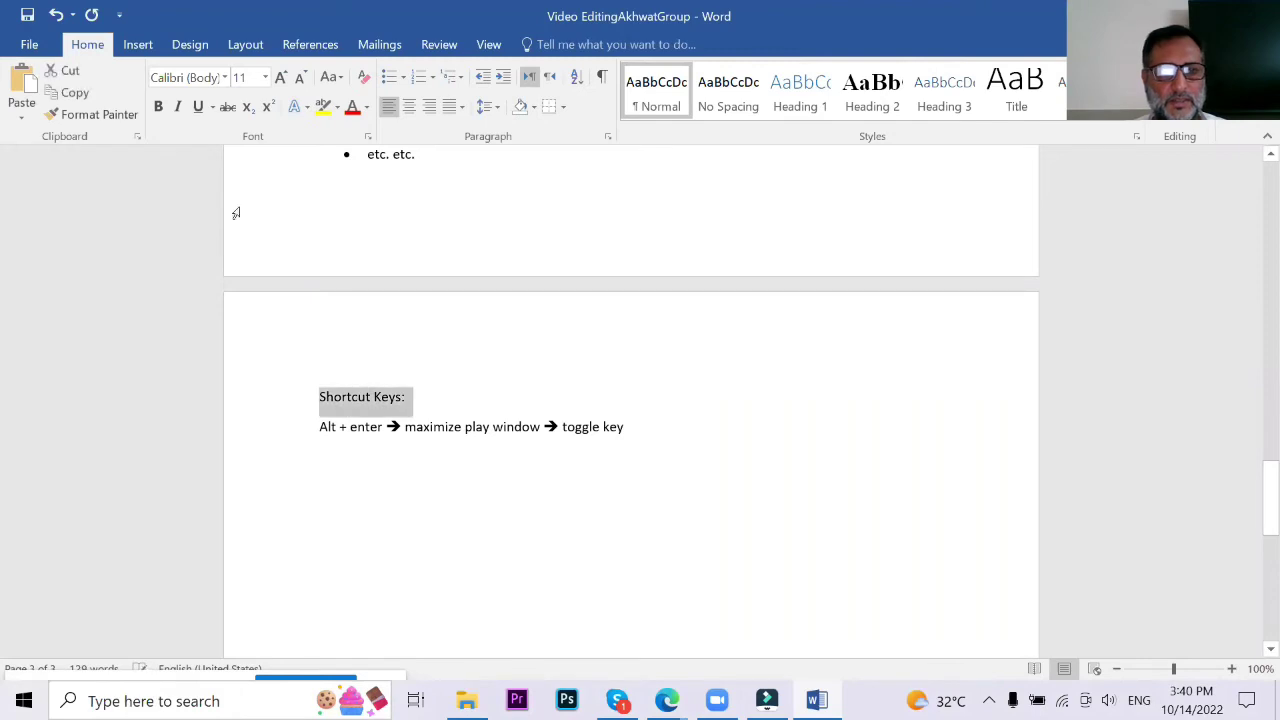
{"action": "left_click", "coordinate": [159, 110]}
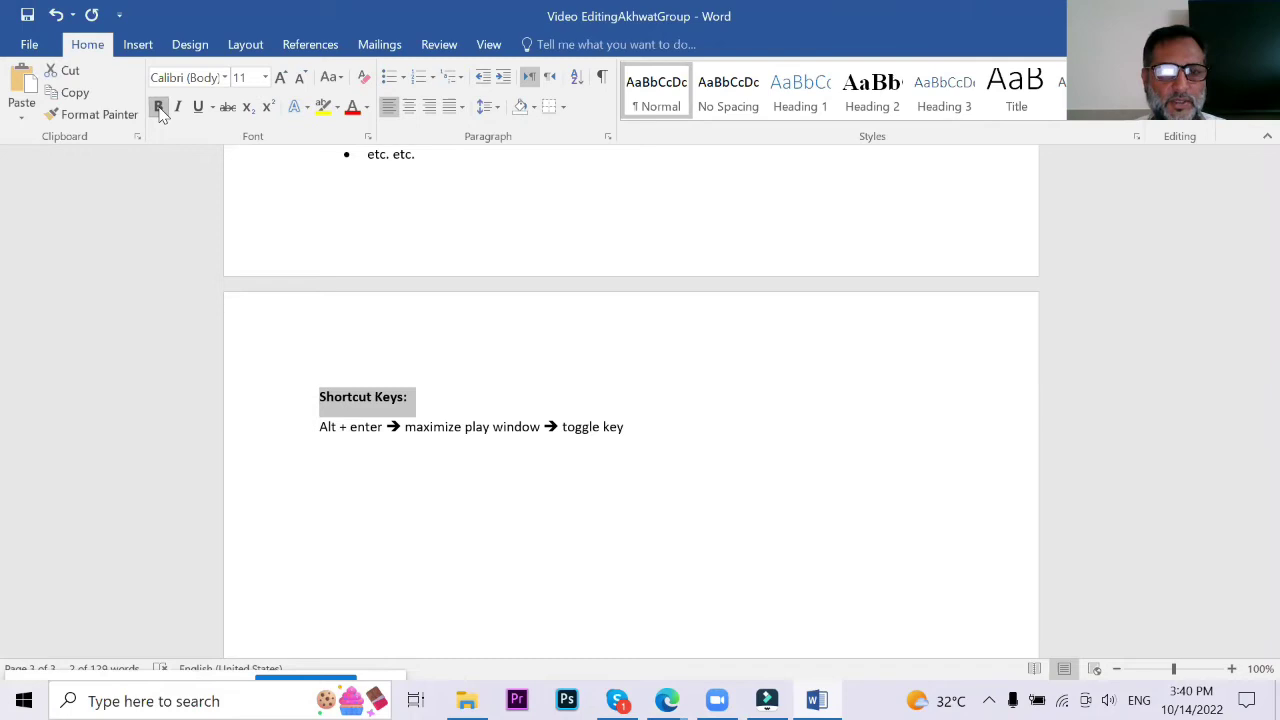
{"action": "left_click", "coordinate": [159, 108]}
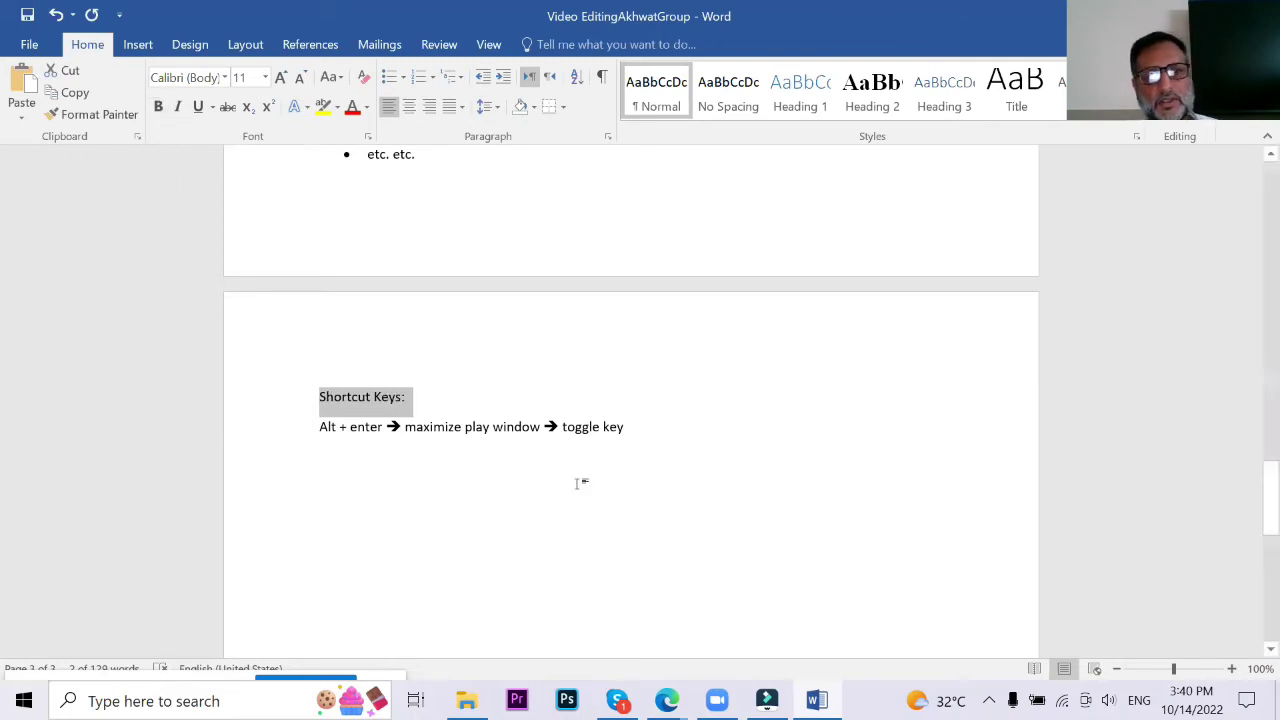
{"action": "left_click", "coordinate": [670, 425]}
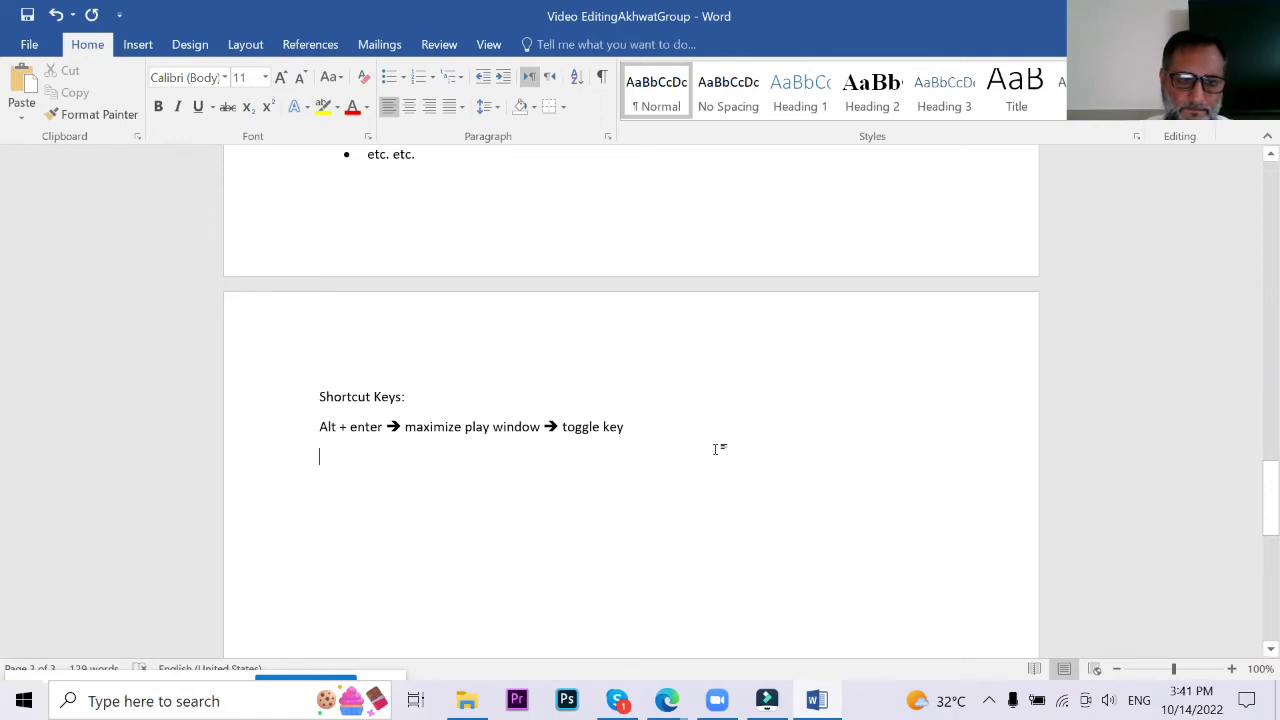
{"action": "type", "text": "copy"}
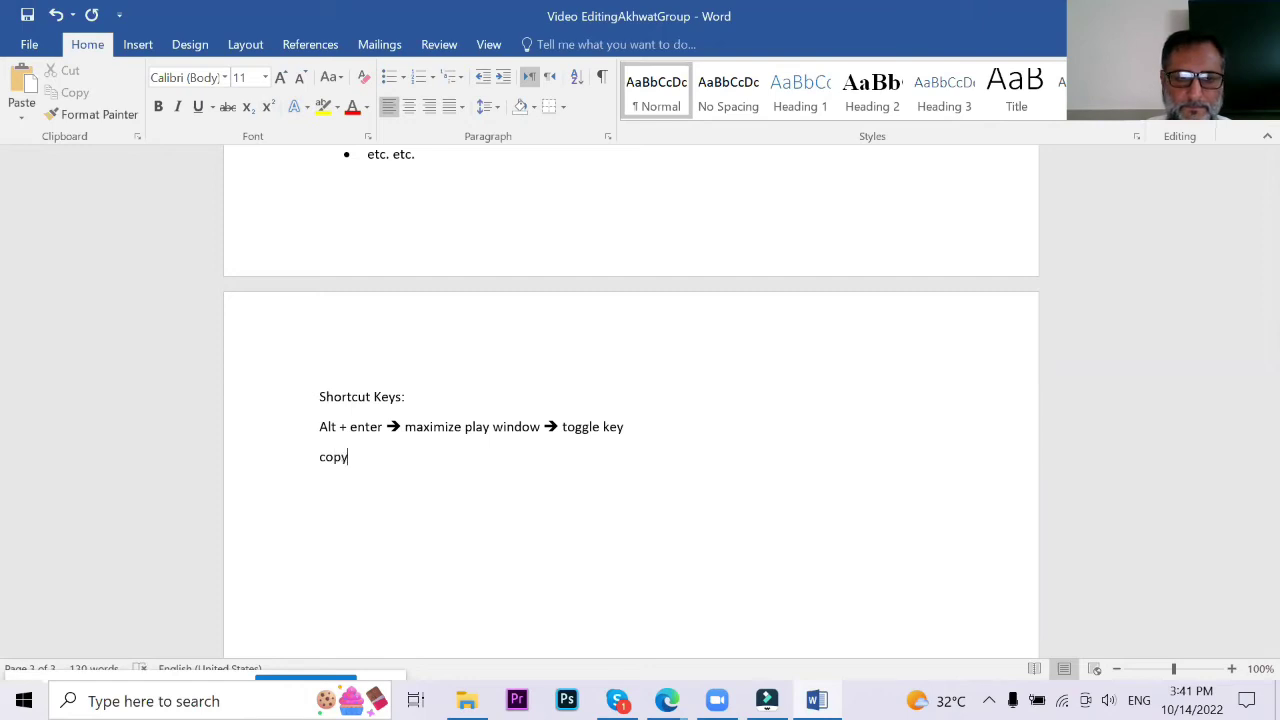
{"action": "key", "text": "BackSpace"}
{"action": "key", "text": "BackSpace"}
{"action": "key", "text": "BackSpace"}
{"action": "key", "text": "BackSpace"}
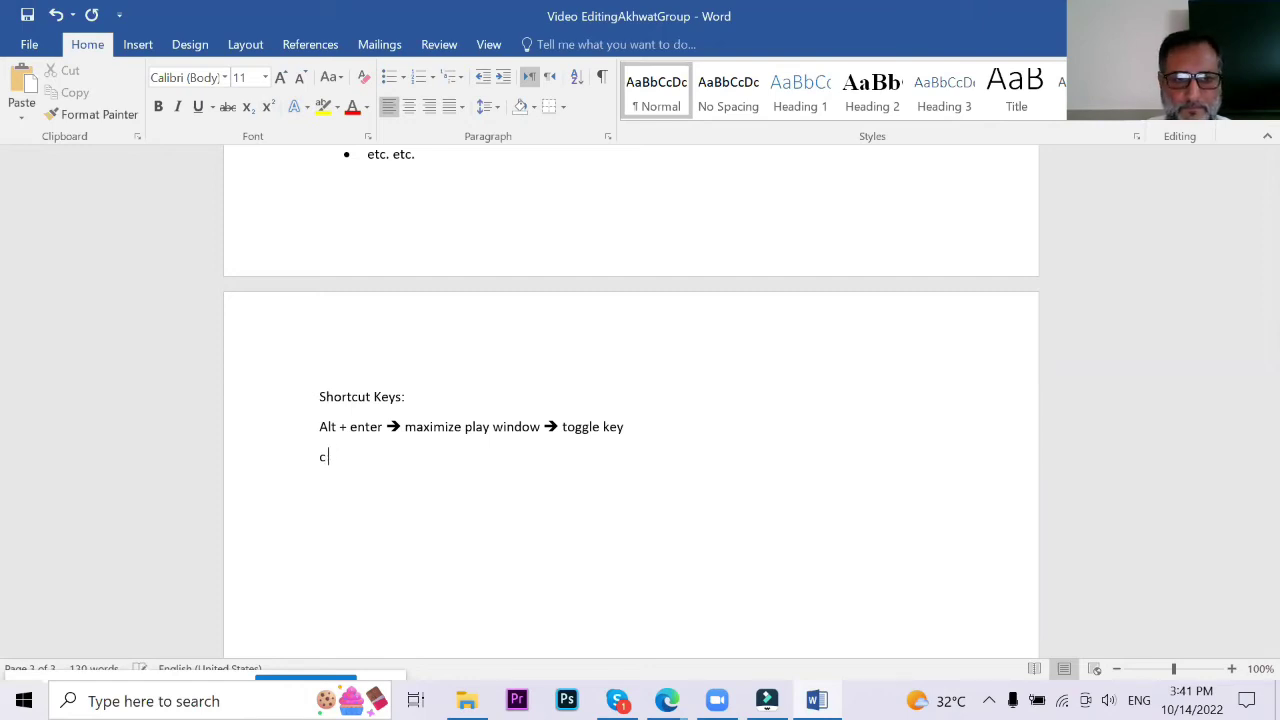
Step: Add three lines below the "Alt + enter" entry reading "Ctrl + z", "Ctrl + y" and "Ctrl + c"
{"action": "type", "text": "ctrl"}
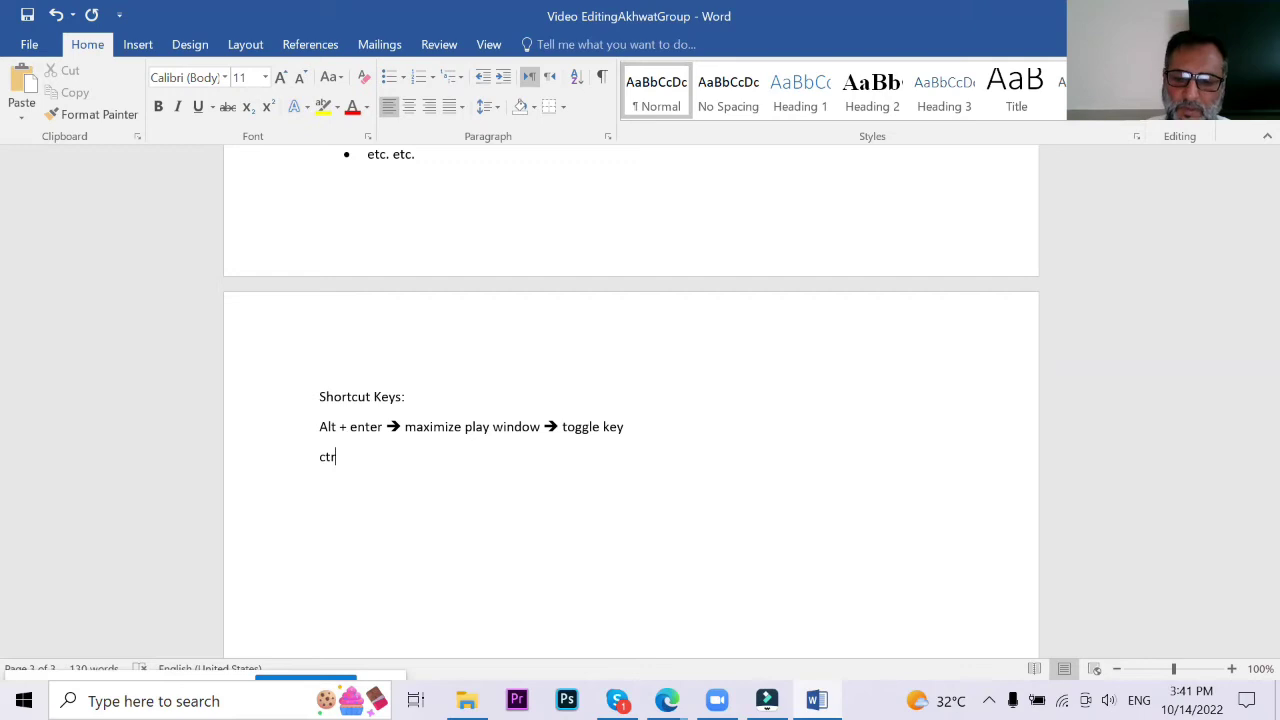
{"action": "type", "text": " + z ctrl + "}
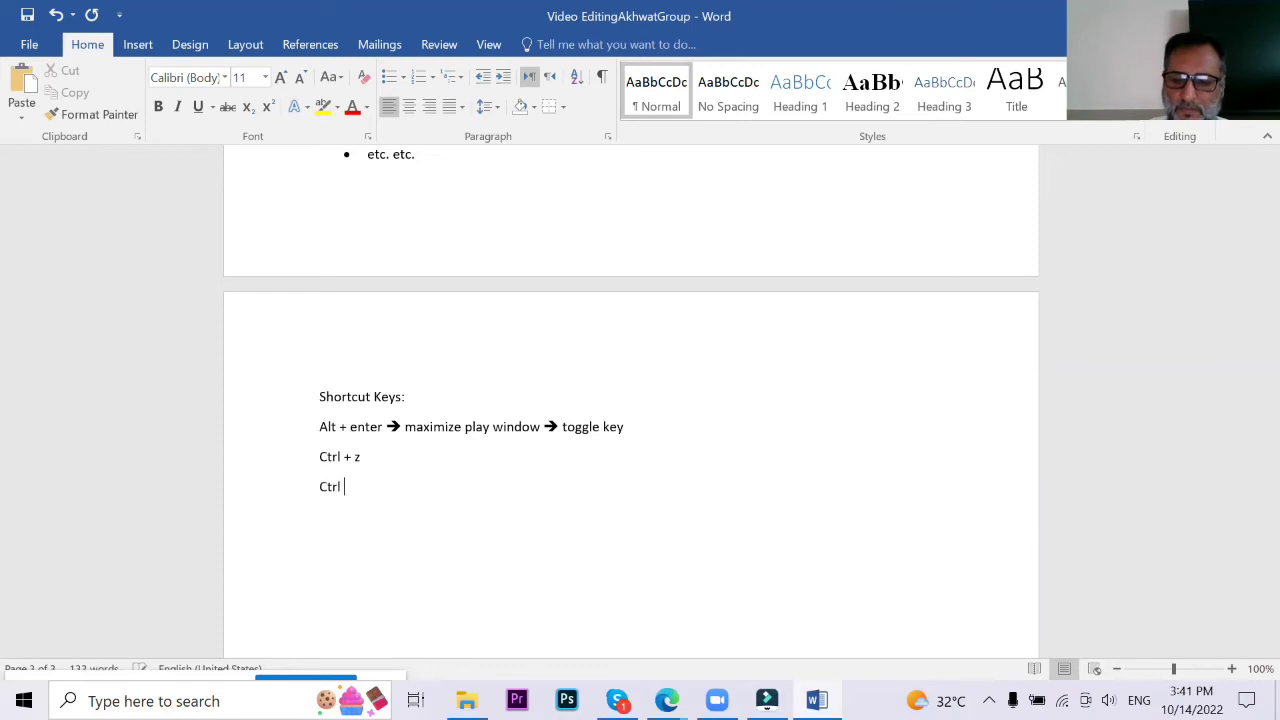
{"action": "type", "text": "y"}
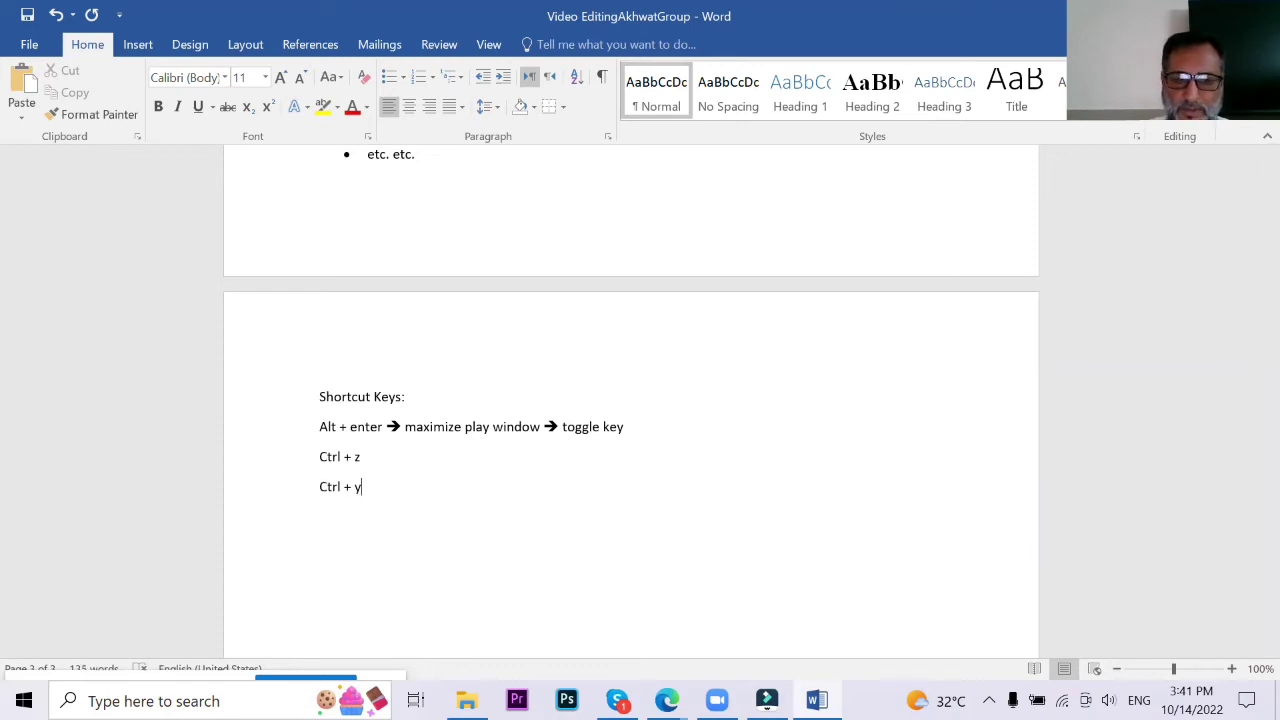
{"action": "type", "text": "ctrl "}
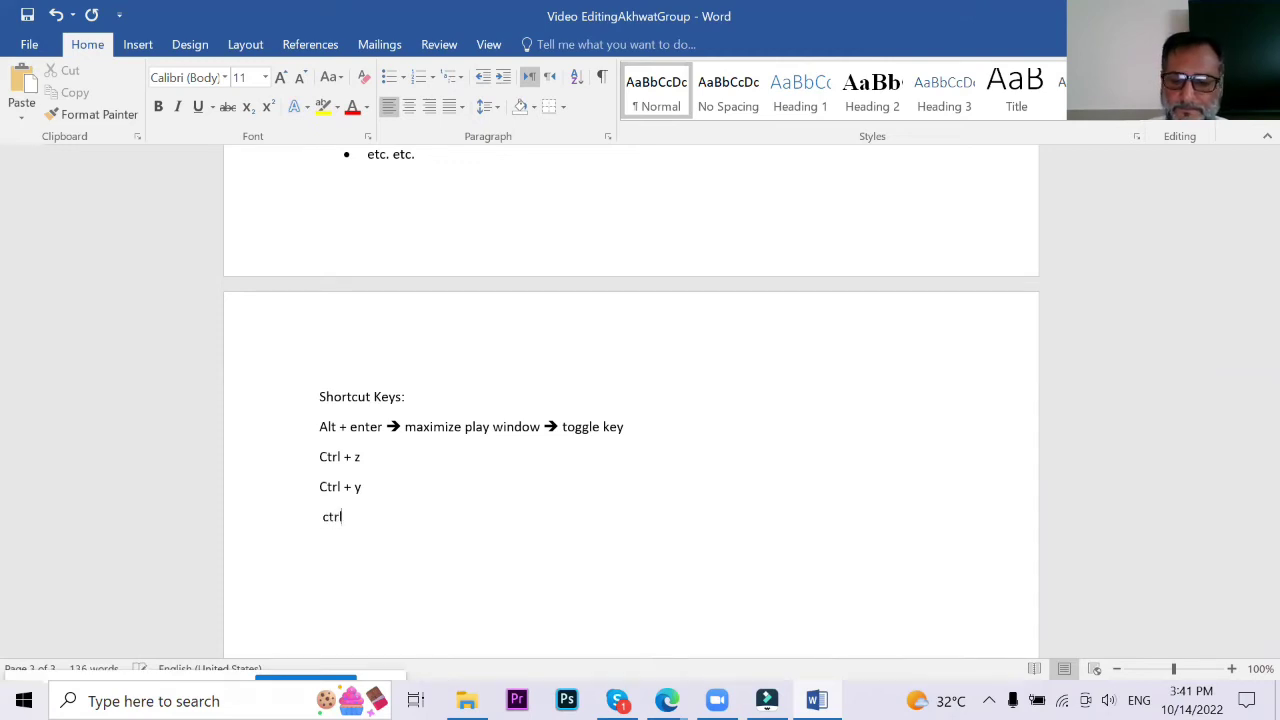
{"action": "type", "text": "+ "}
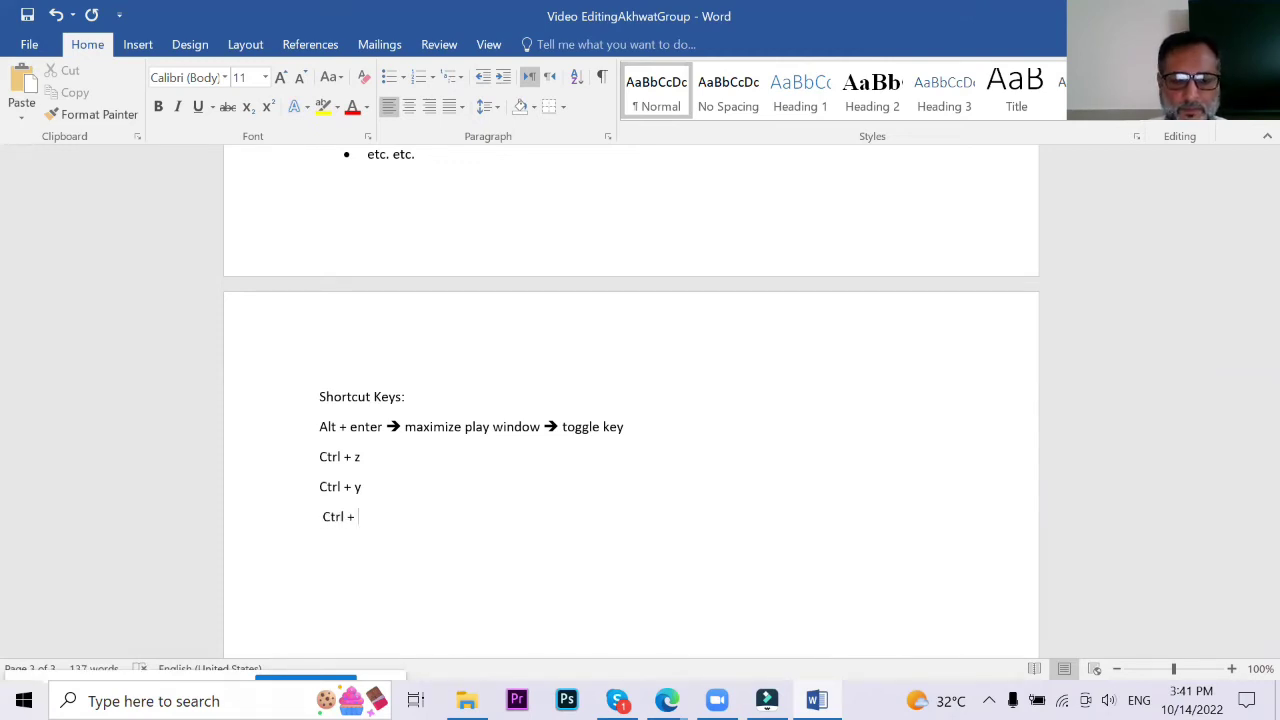
{"action": "type", "text": "c"}
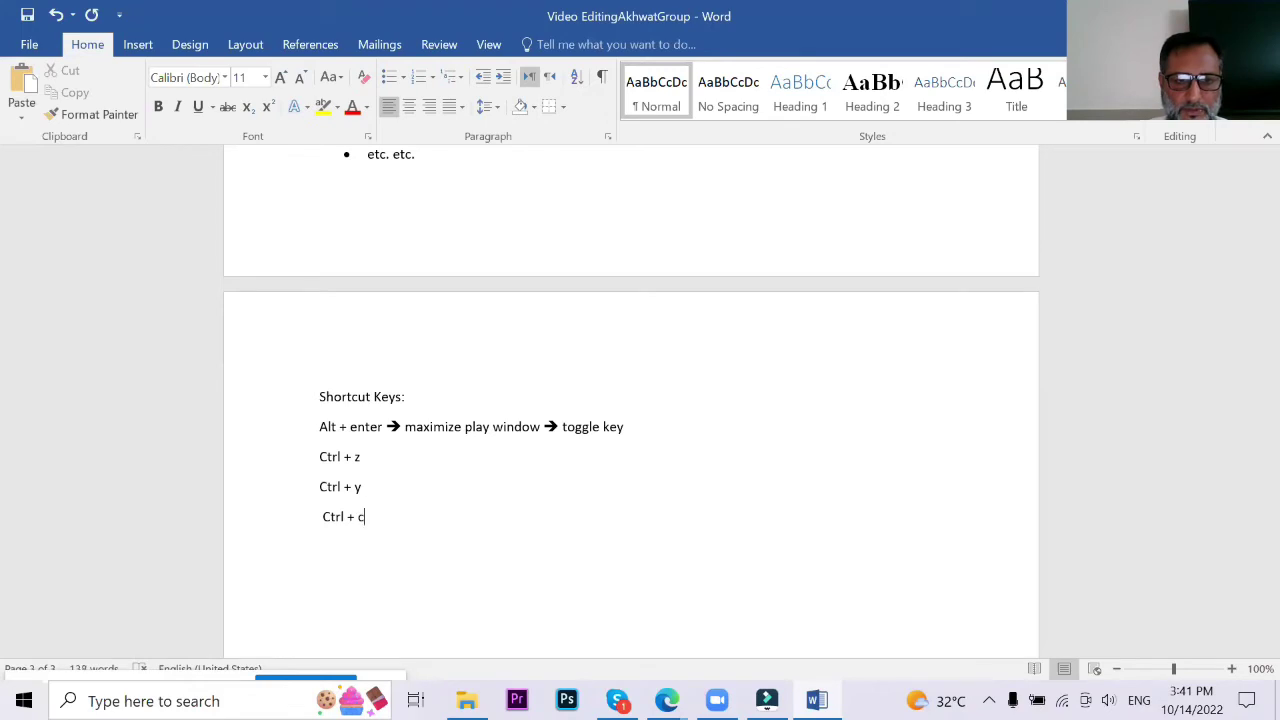
Step: Add two more lines at the end of the shortcut list reading "Ctrl + x" and "Ctrl + v"
{"action": "key", "text": "Return"}
{"action": "type", "text": "c"}
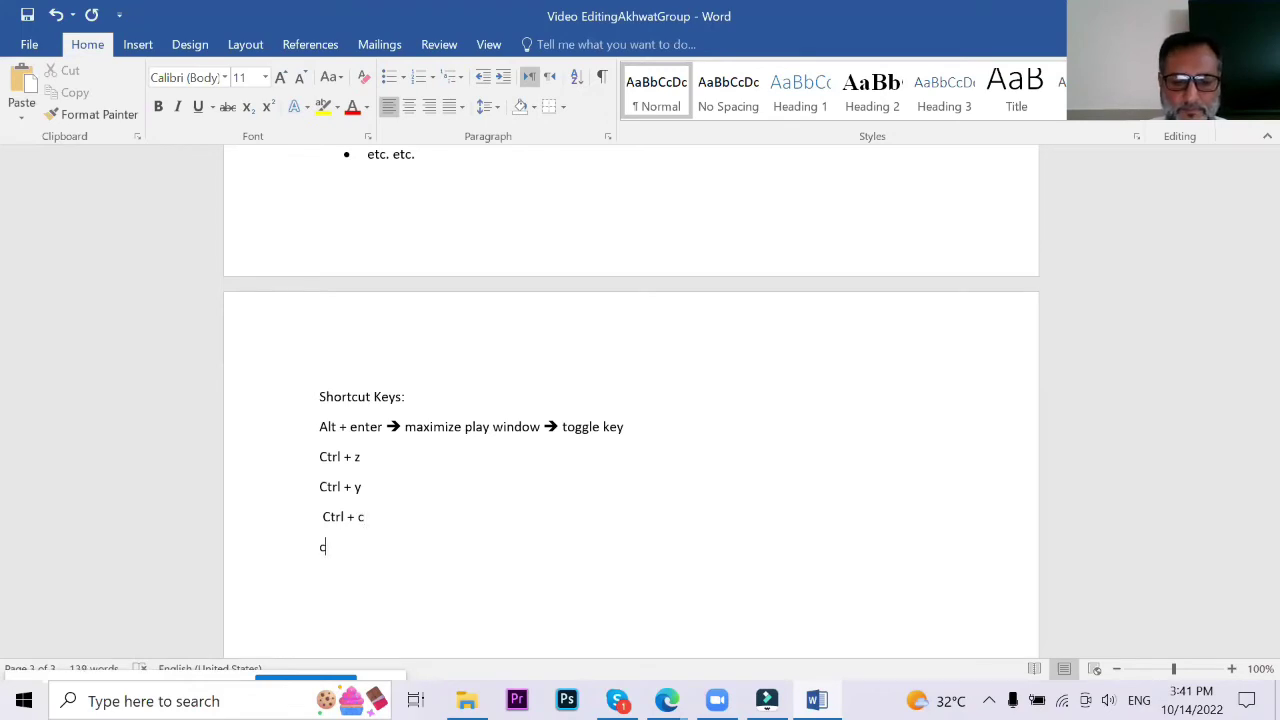
{"action": "type", "text": "trl + "}
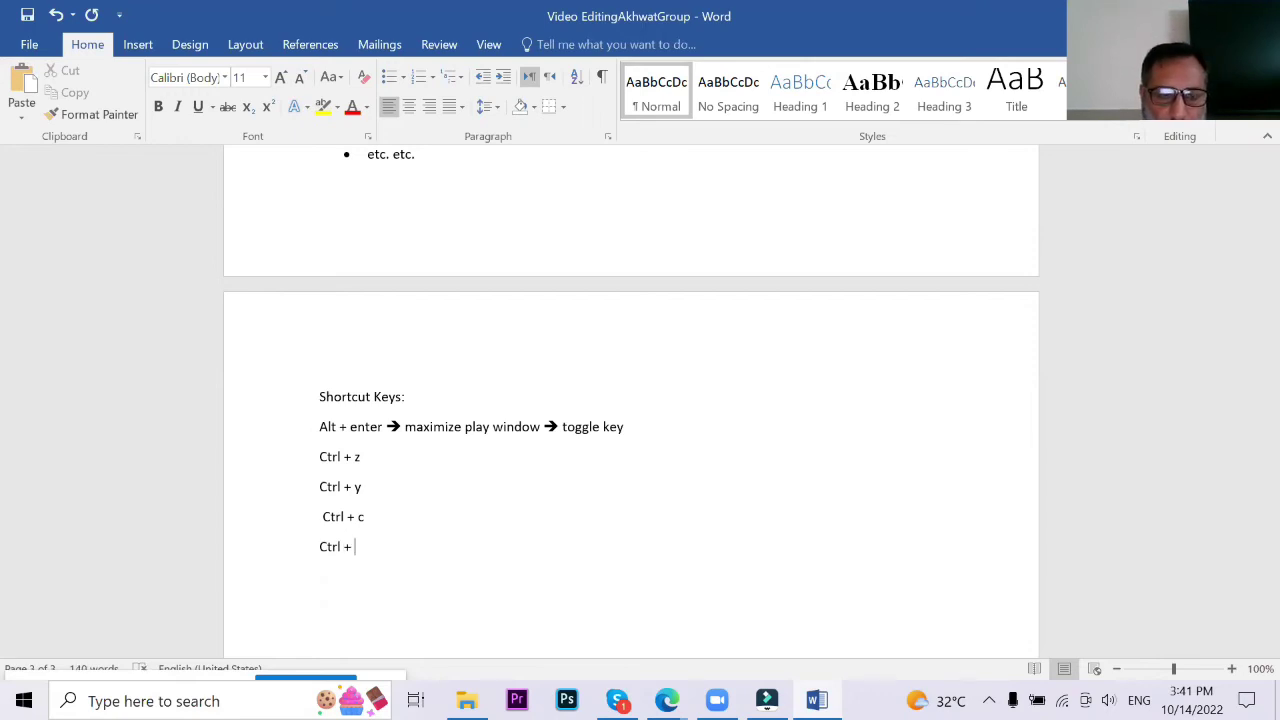
{"action": "type", "text": "x"}
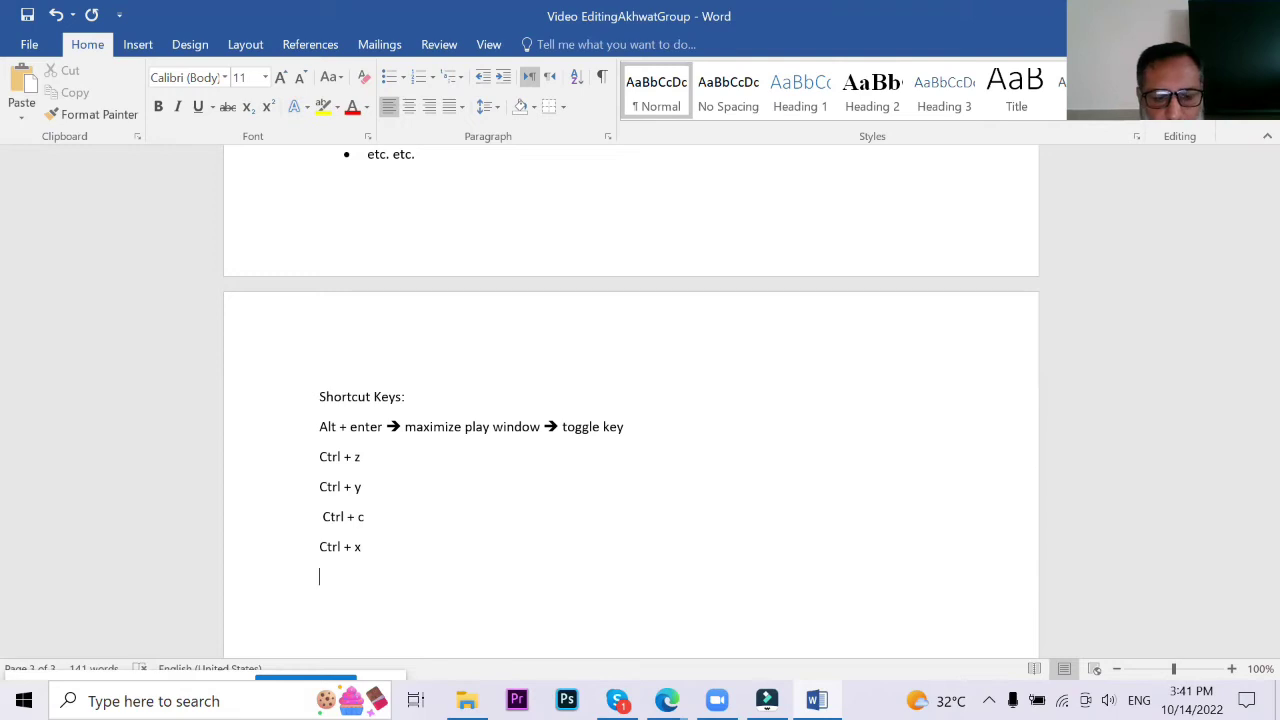
{"action": "key", "text": "Return"}
{"action": "type", "text": "ctrl "}
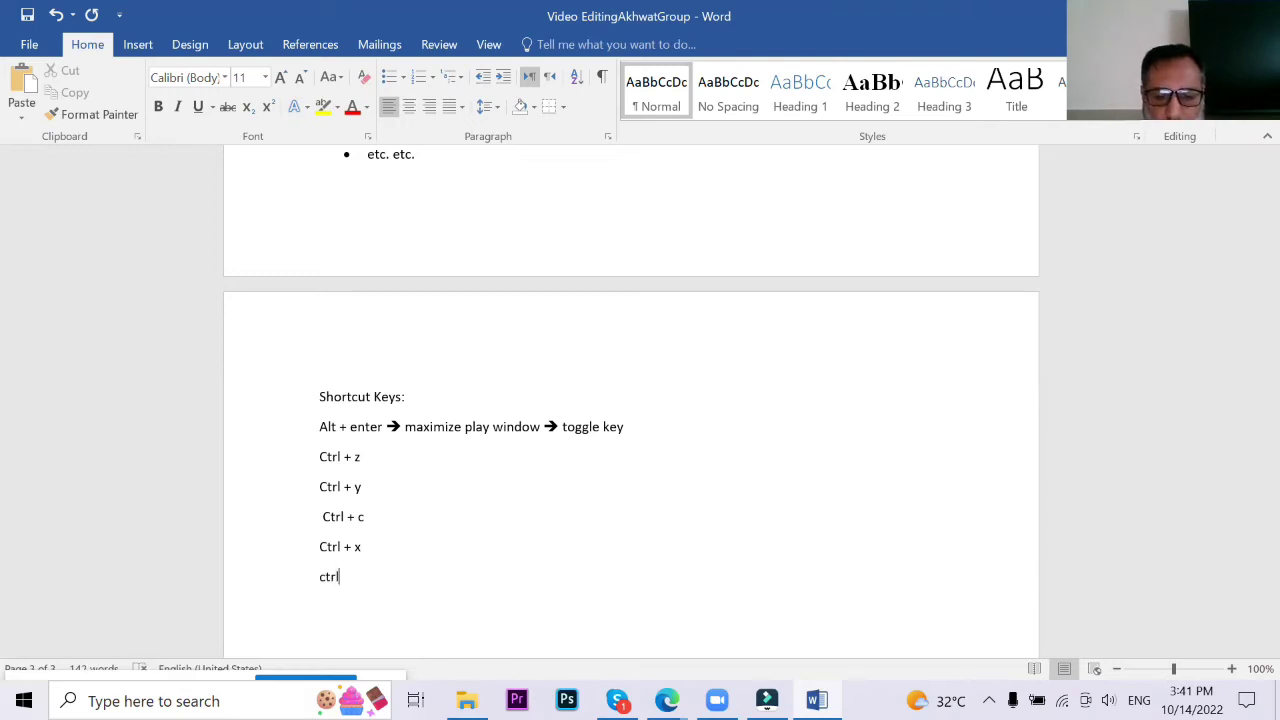
{"action": "type", "text": "+ "}
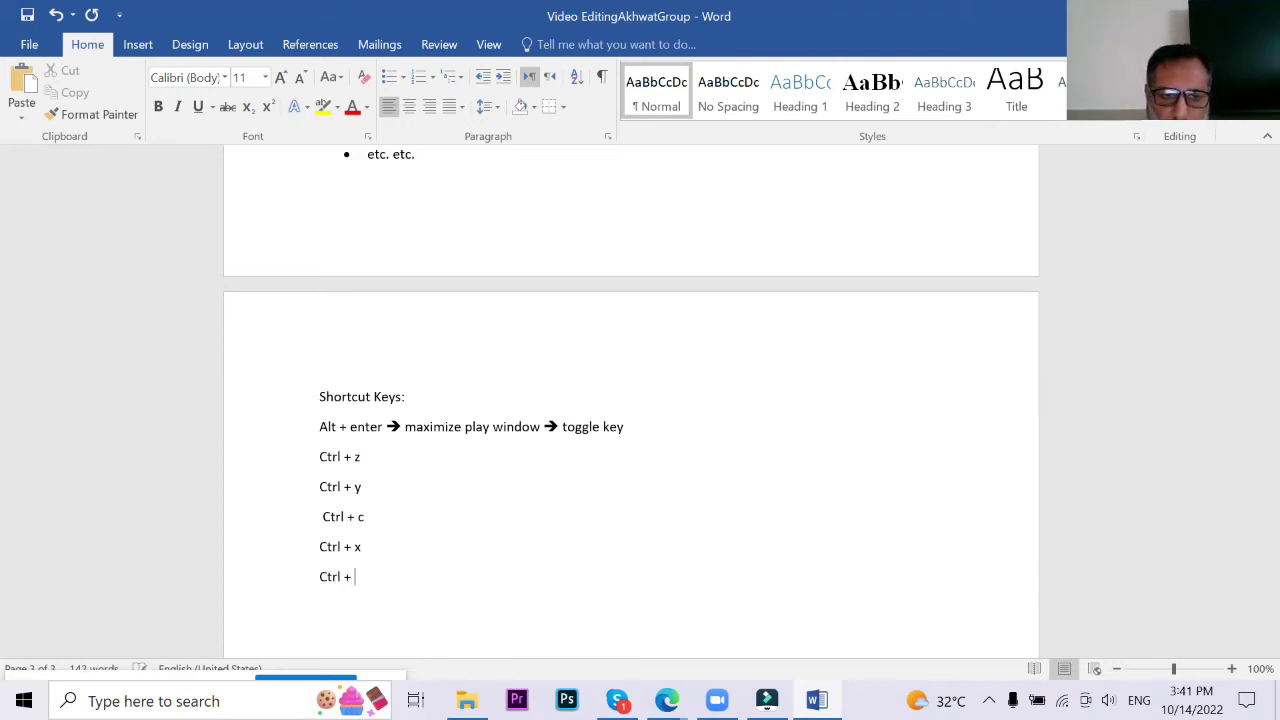
{"action": "type", "text": "v"}
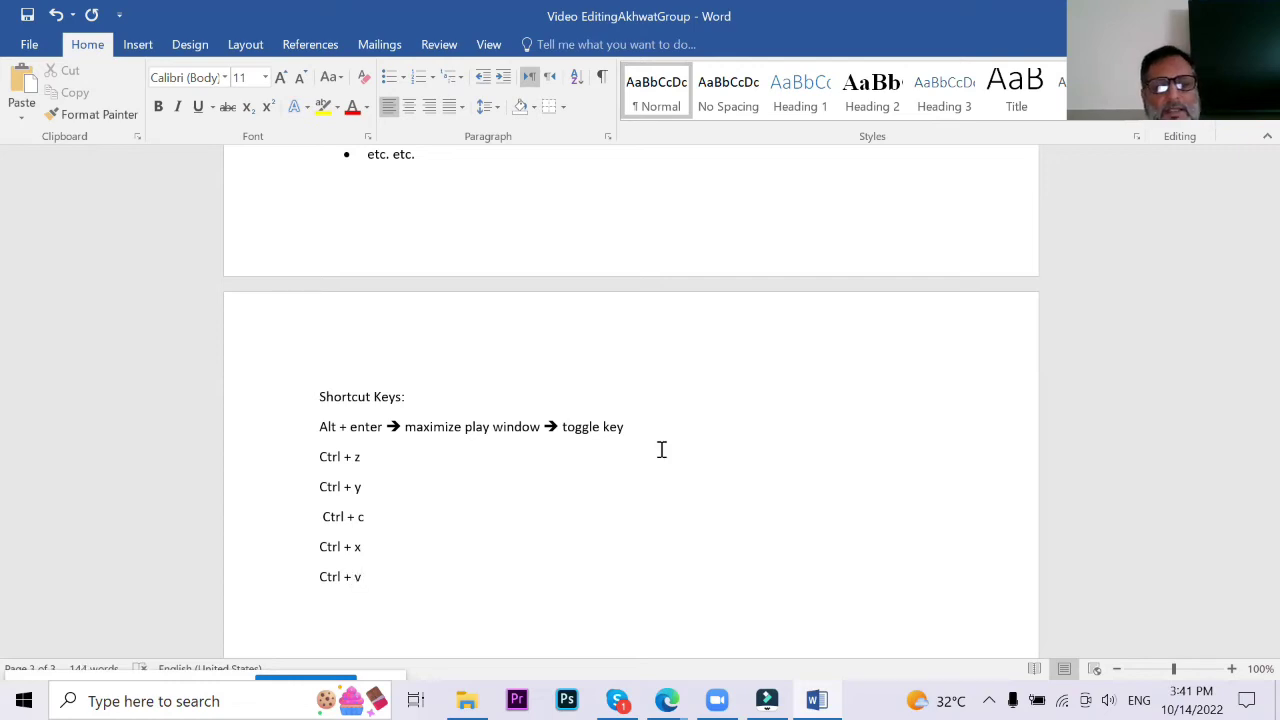
Step: Append an arrow and "undo" to the "Ctrl + z" line, and an arrow and "redo" to the "Ctrl + y" line
{"action": "left_click", "coordinate": [394, 457]}
{"action": "type", "text": "="}
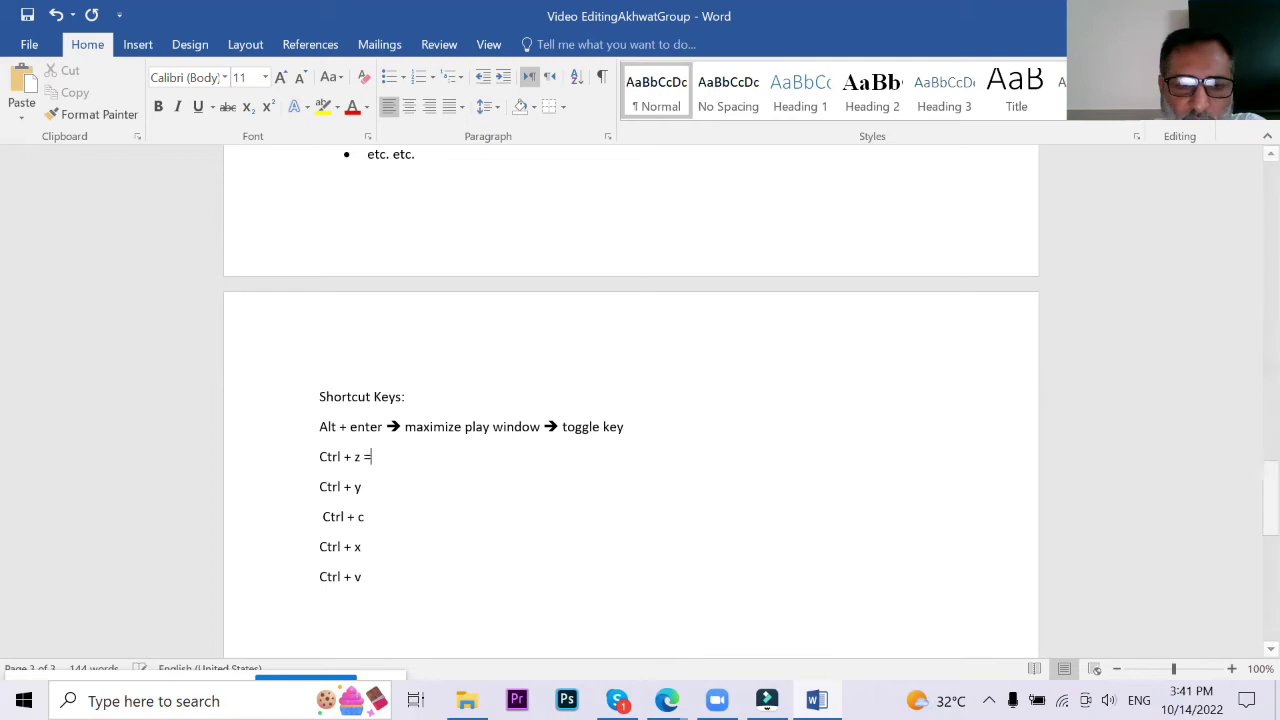
{"action": "type", "text": "=>"}
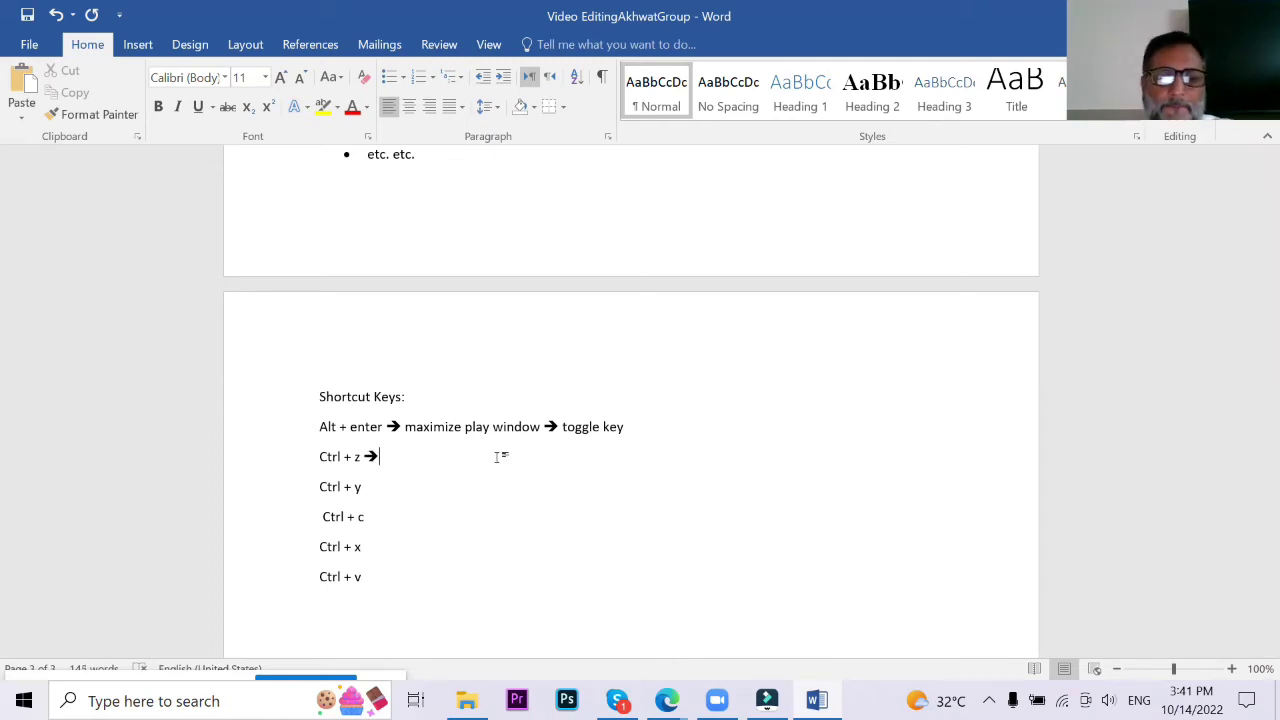
{"action": "type", "text": "undo"}
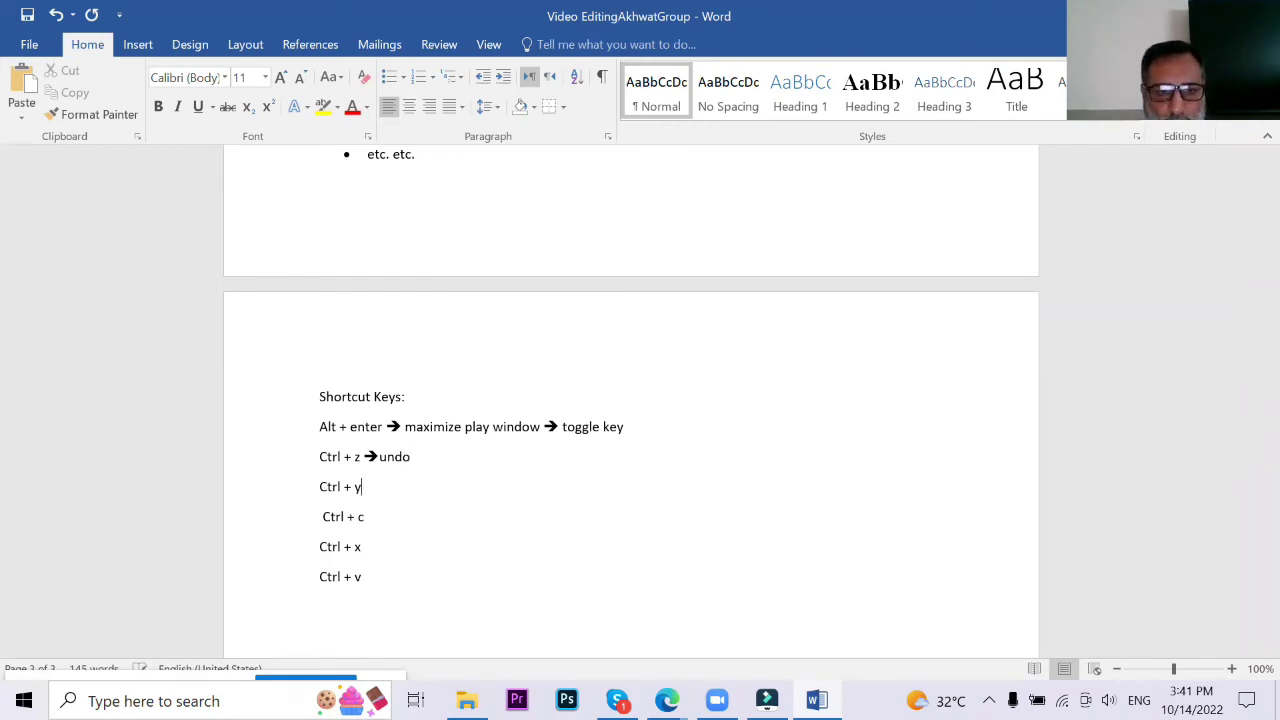
{"action": "type", "text": "=="}
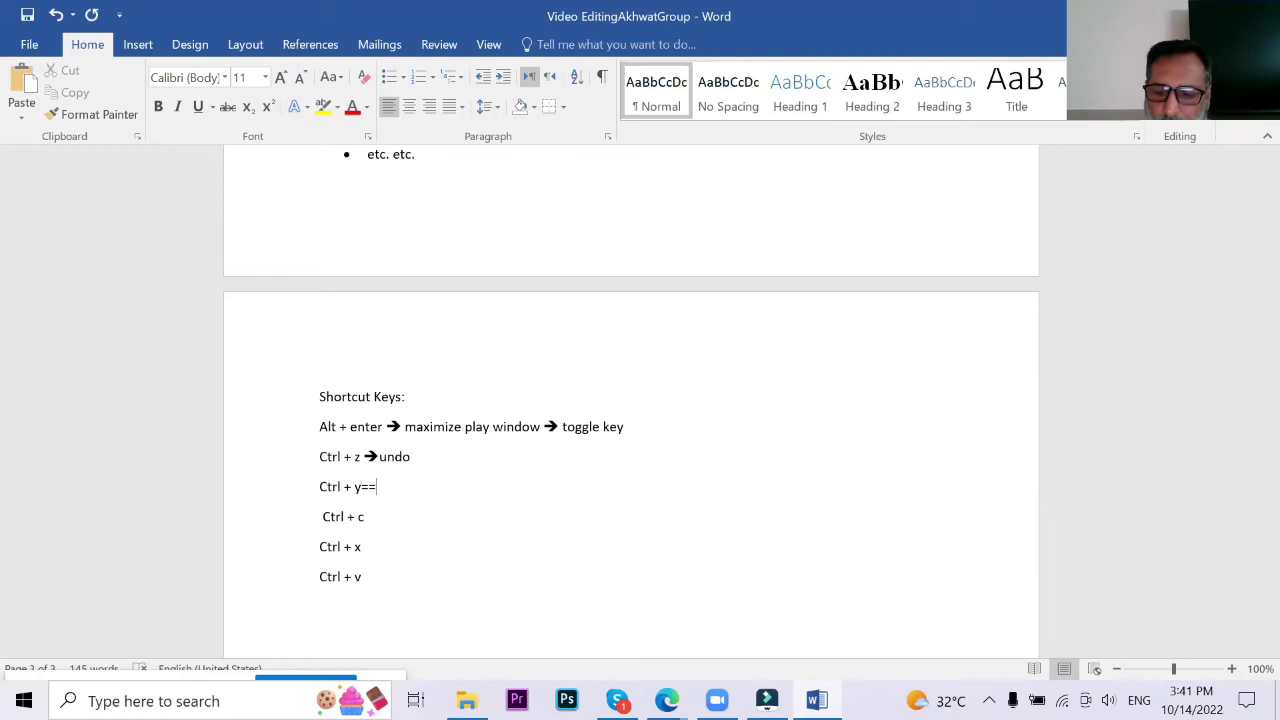
{"action": "type", "text": ">"}
{"action": "type", "text": " red"}
{"action": "type", "text": "o"}
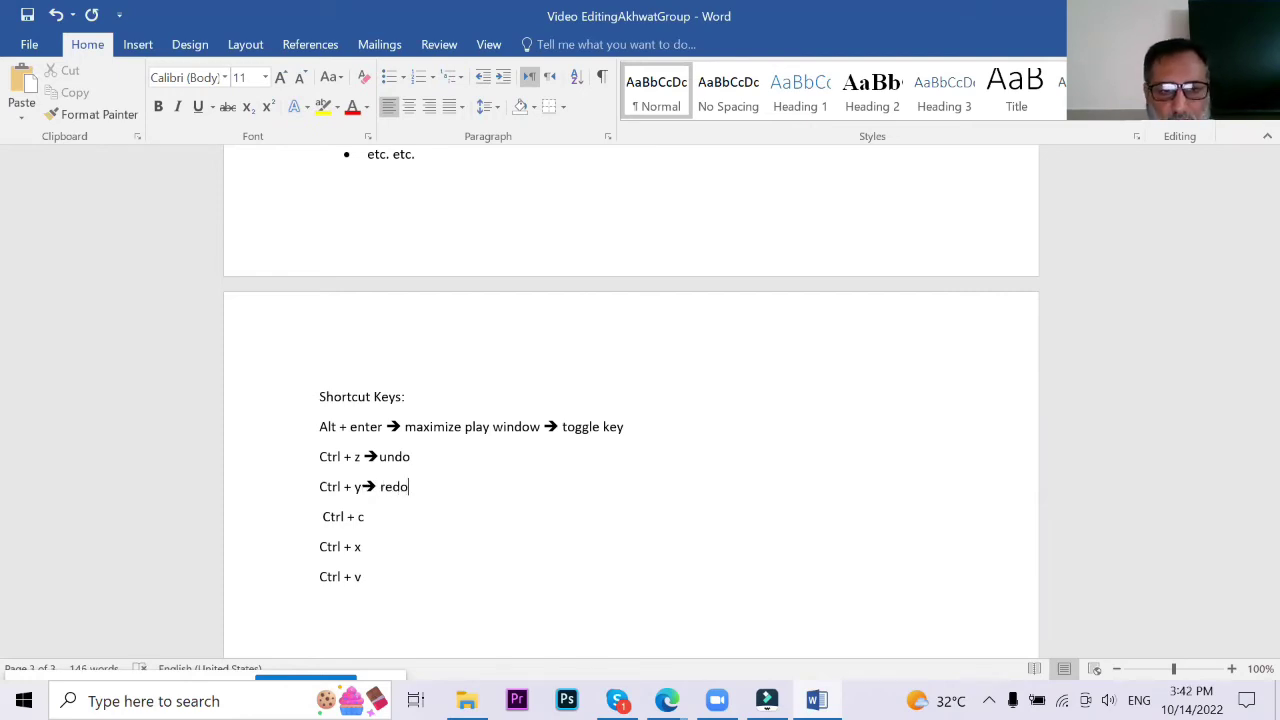
Step: Append an arrow and "copy" to the "Ctrl + c" line, and an arrow and "cut" to the "Ctrl + x" line
{"action": "type", "text": "==>"}
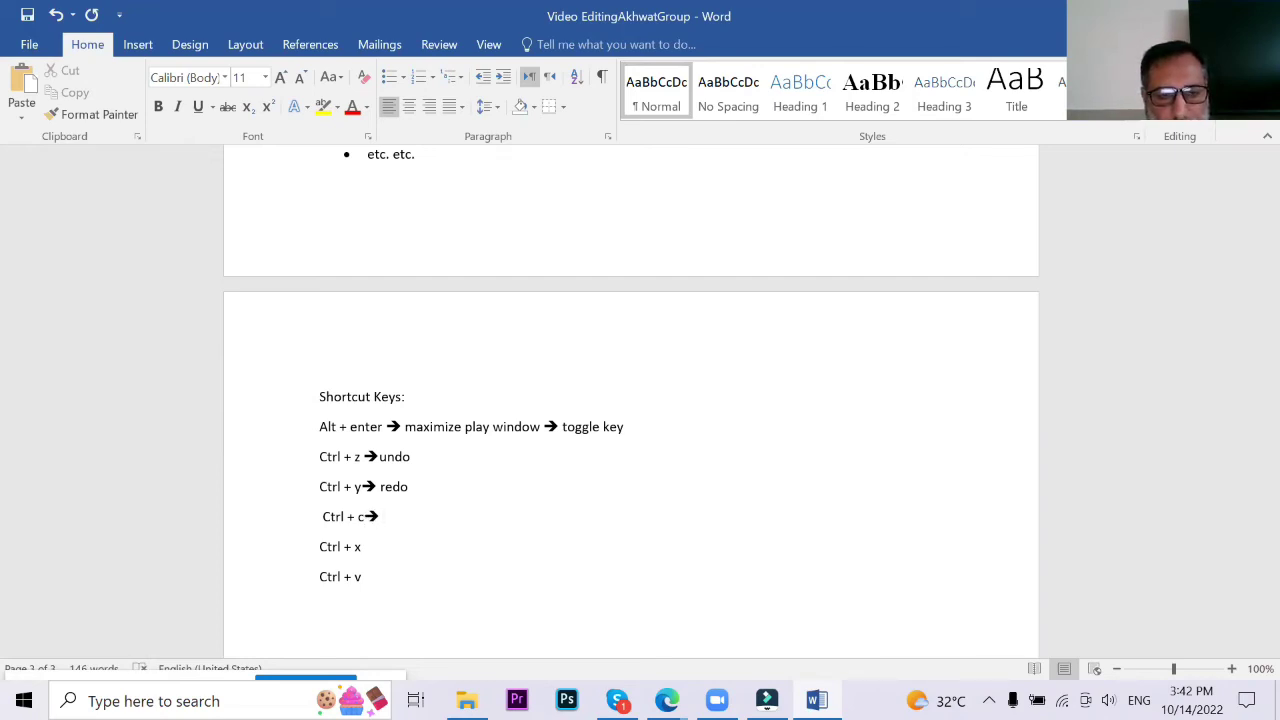
{"action": "type", "text": " cop"}
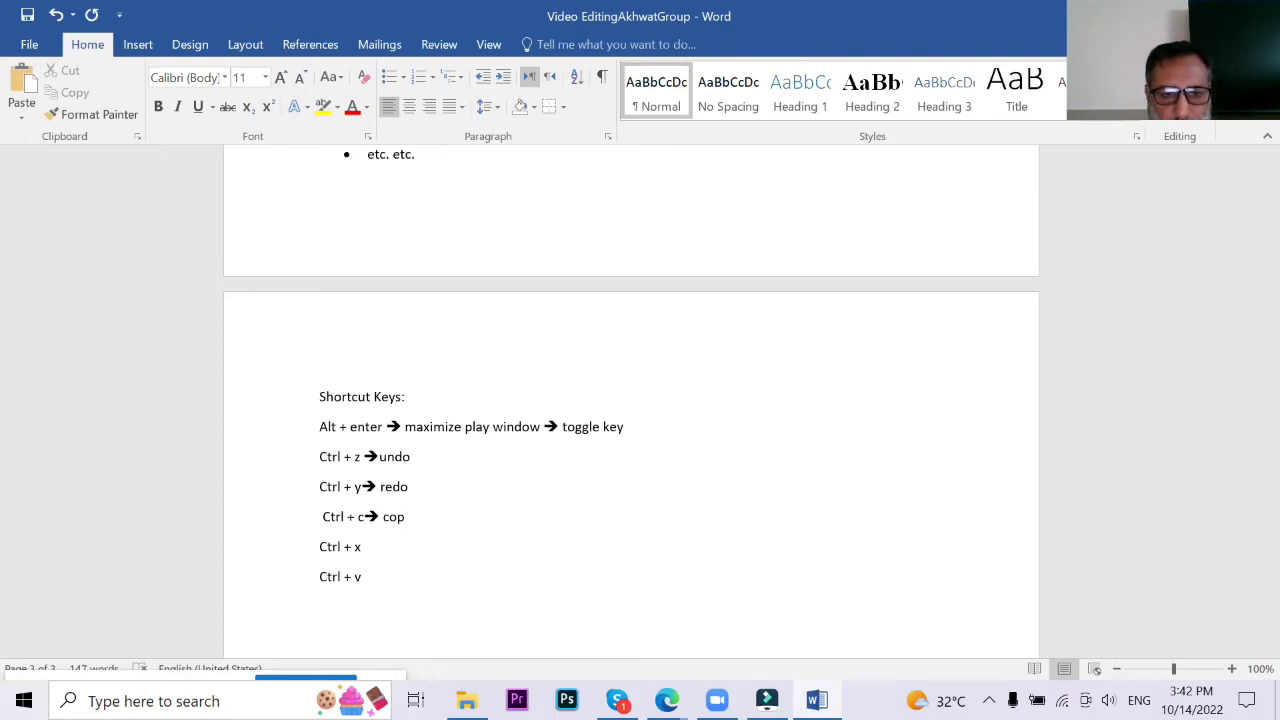
{"action": "type", "text": "y"}
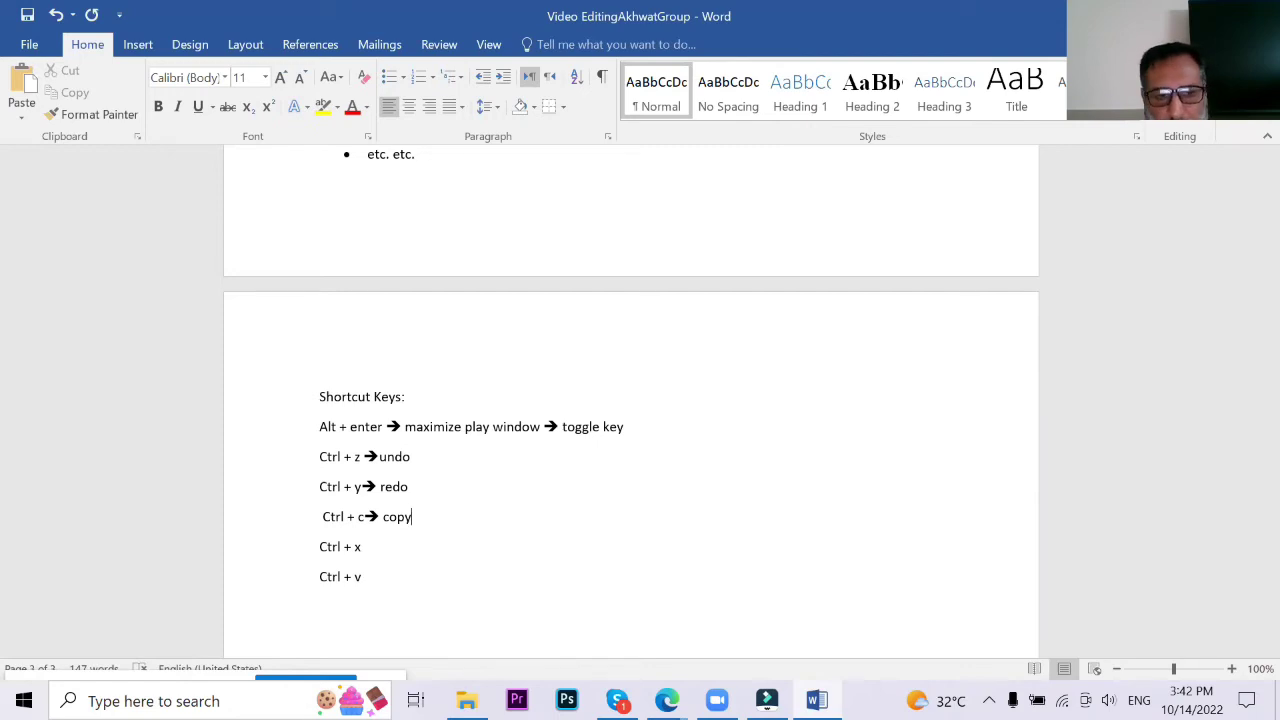
{"action": "key", "text": "Down"}
{"action": "type", "text": "==>"}
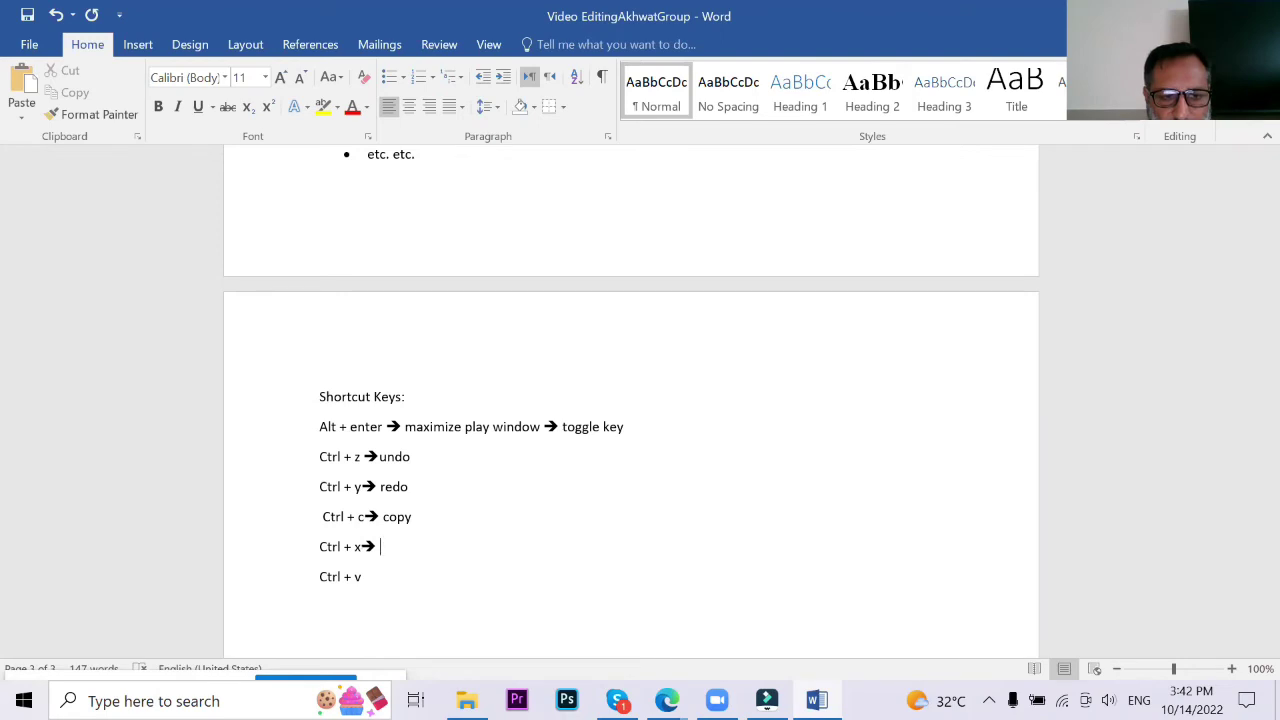
{"action": "type", "text": " cut"}
Step: Append an arrow and "past" to the "Ctrl + v" line at the end of the shortcut list
{"action": "left_click", "coordinate": [362, 577]}
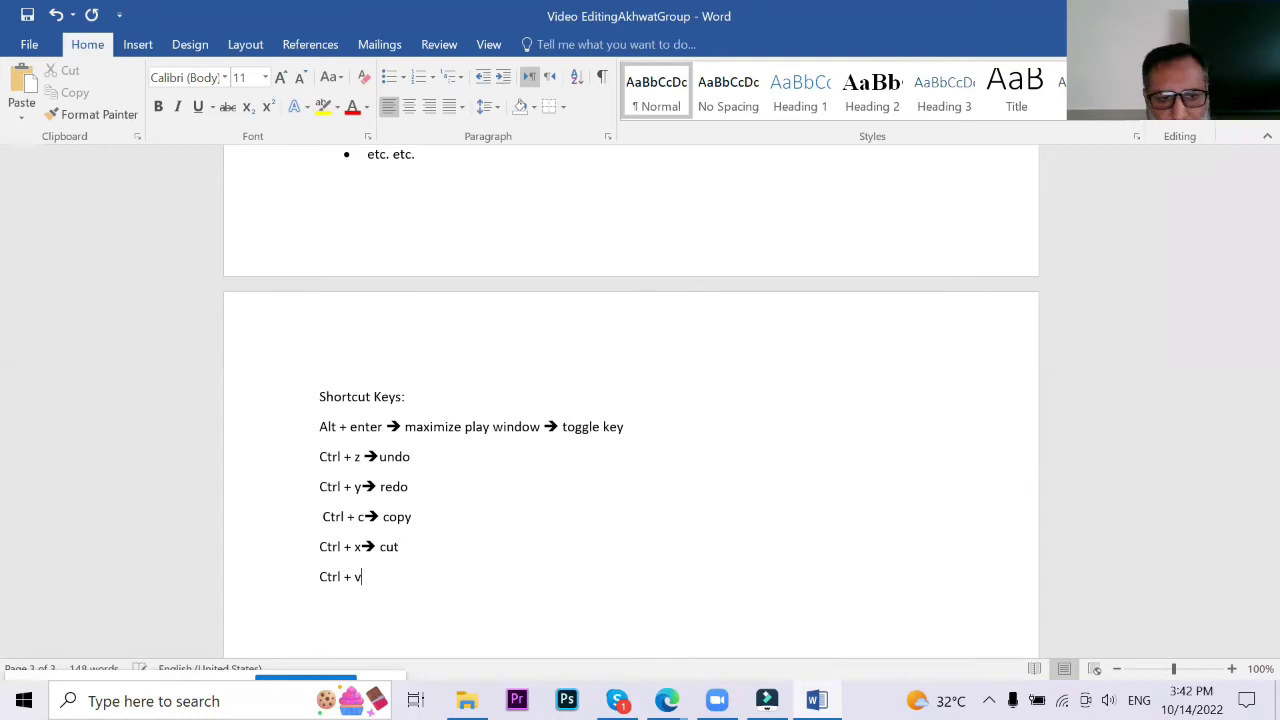
{"action": "type", "text": "==>"}
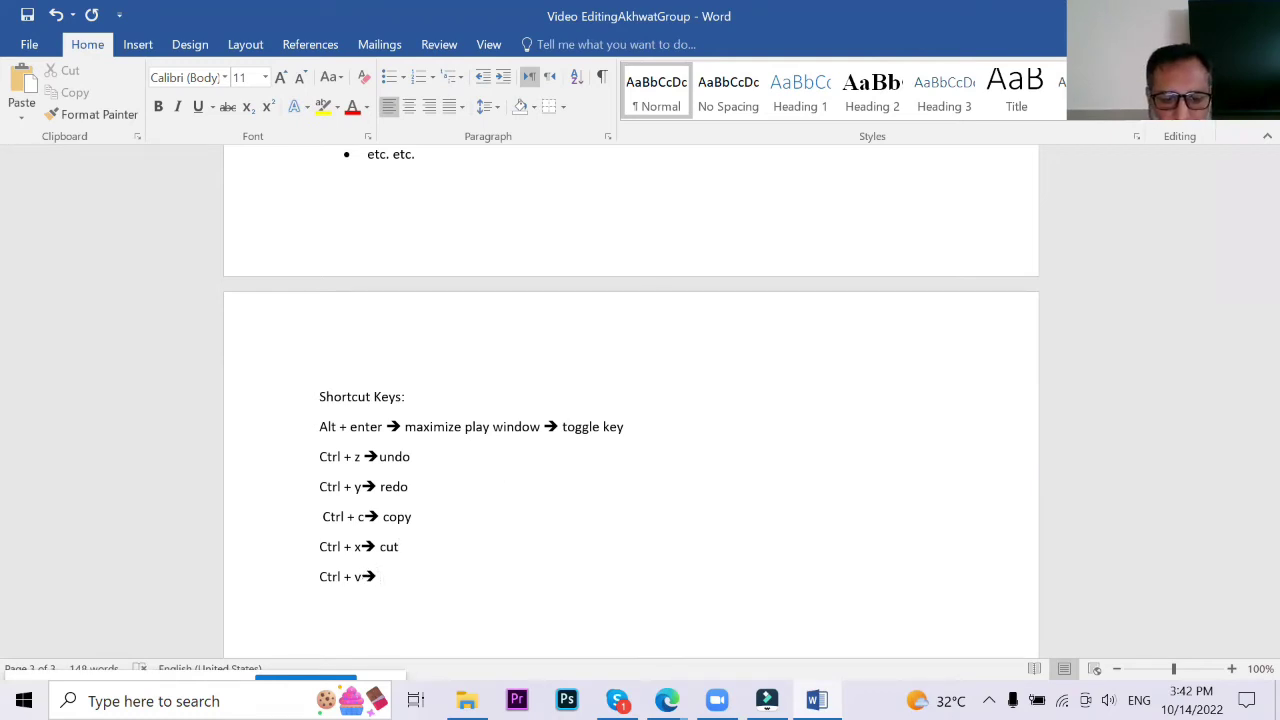
{"action": "type", "text": " past"}
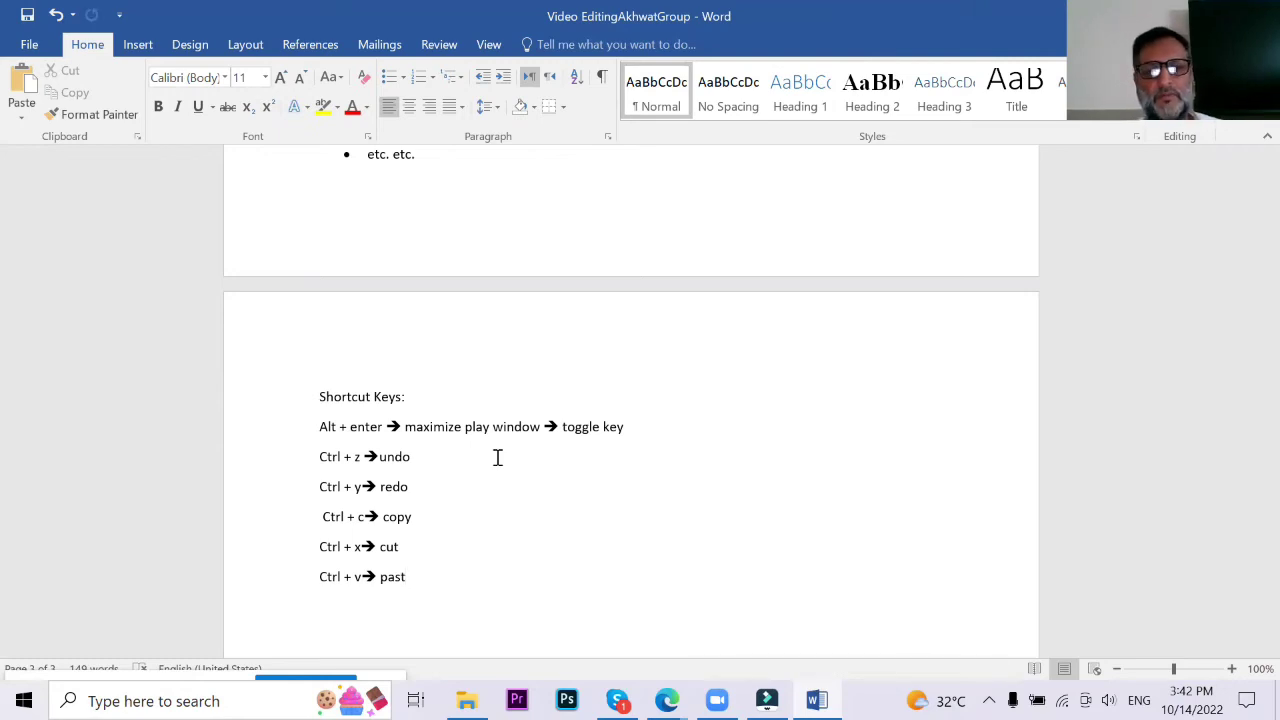
{"action": "scroll", "coordinate": [678, 412], "scroll_direction": "down", "scroll_amount": 3}
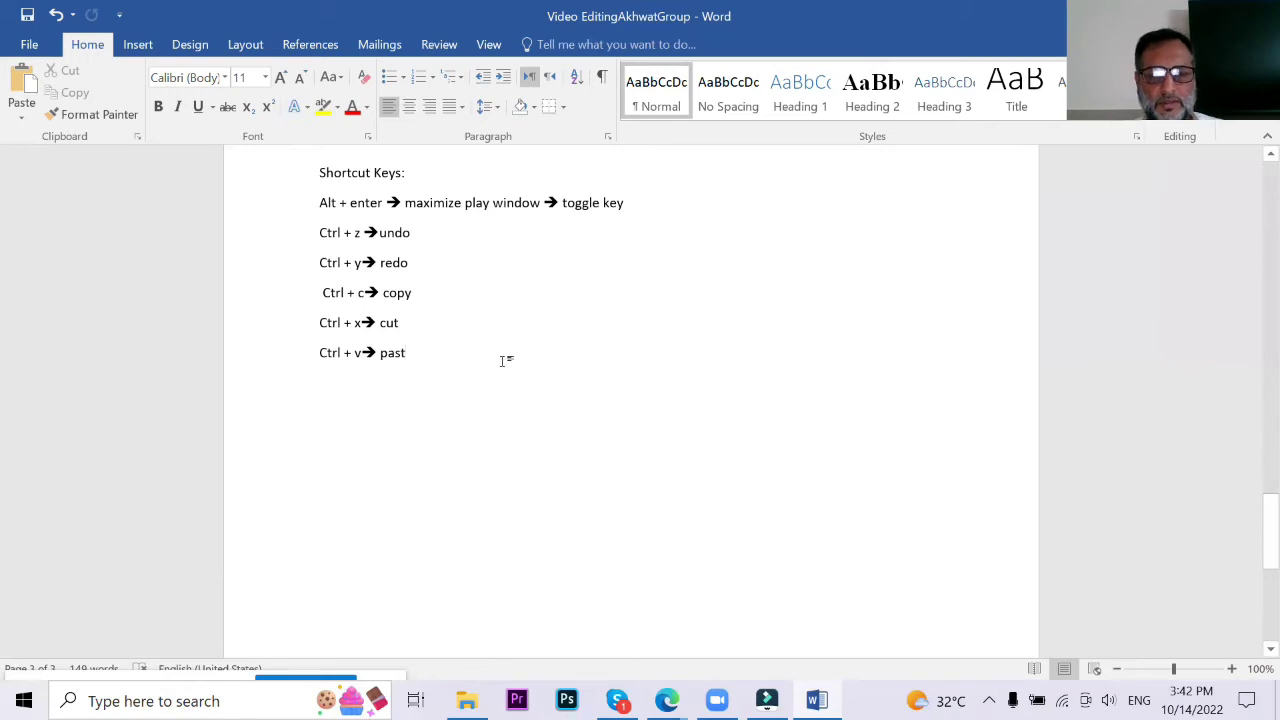
Step: Start a new line after "Ctrl + v" and apply the Heading 1 style to the "Shortcut Keys:" line
{"action": "key", "text": "Return"}
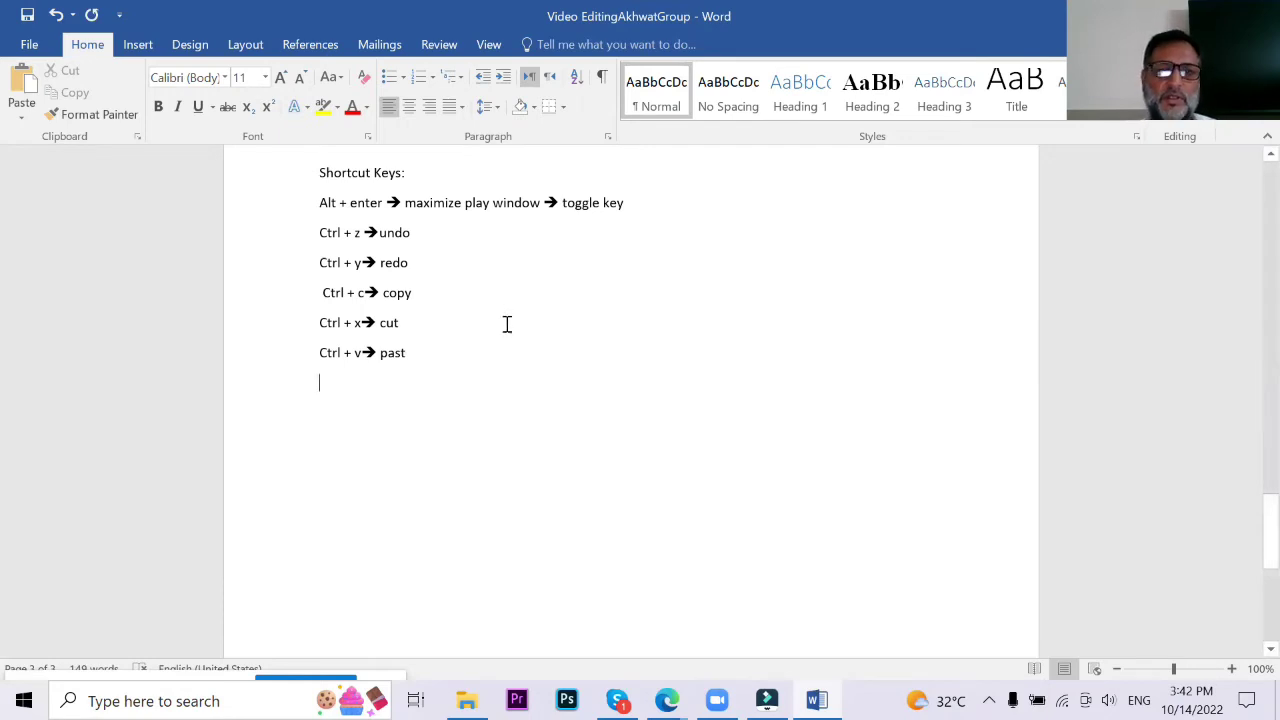
{"action": "scroll", "coordinate": [500, 331], "scroll_direction": "up", "scroll_amount": 3}
{"action": "left_click", "coordinate": [281, 407]}
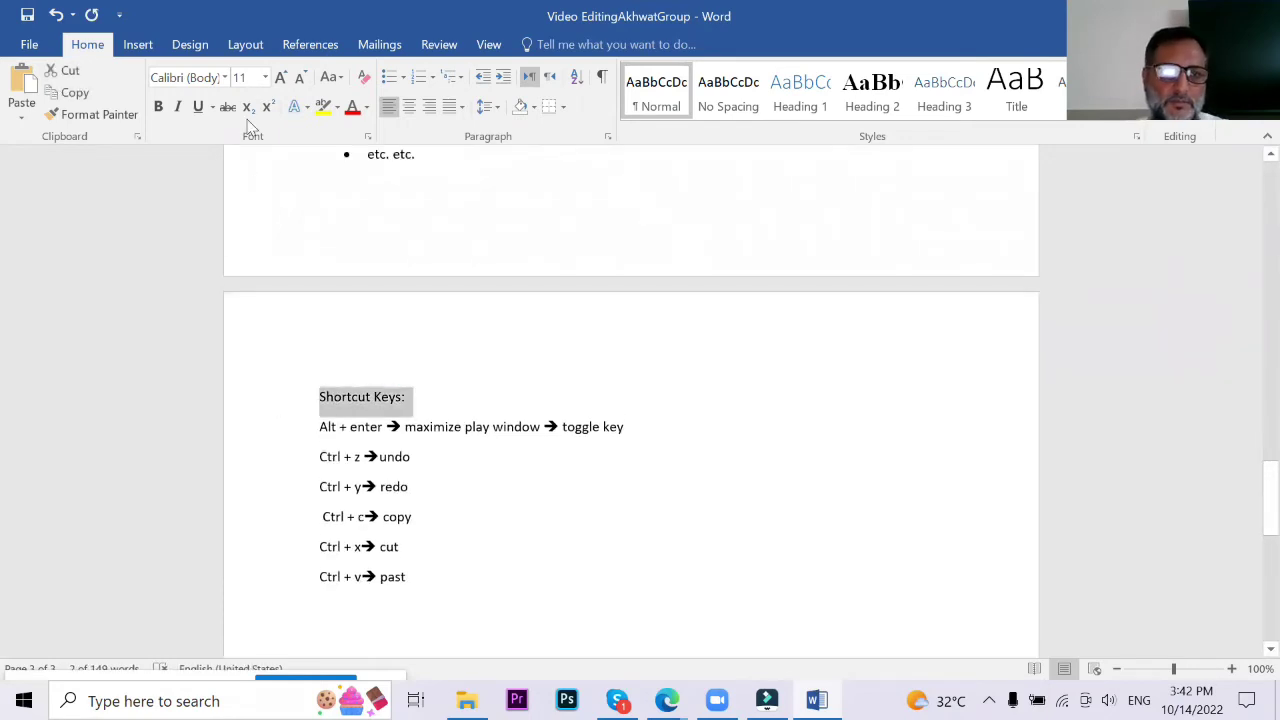
{"action": "left_click", "coordinate": [798, 92]}
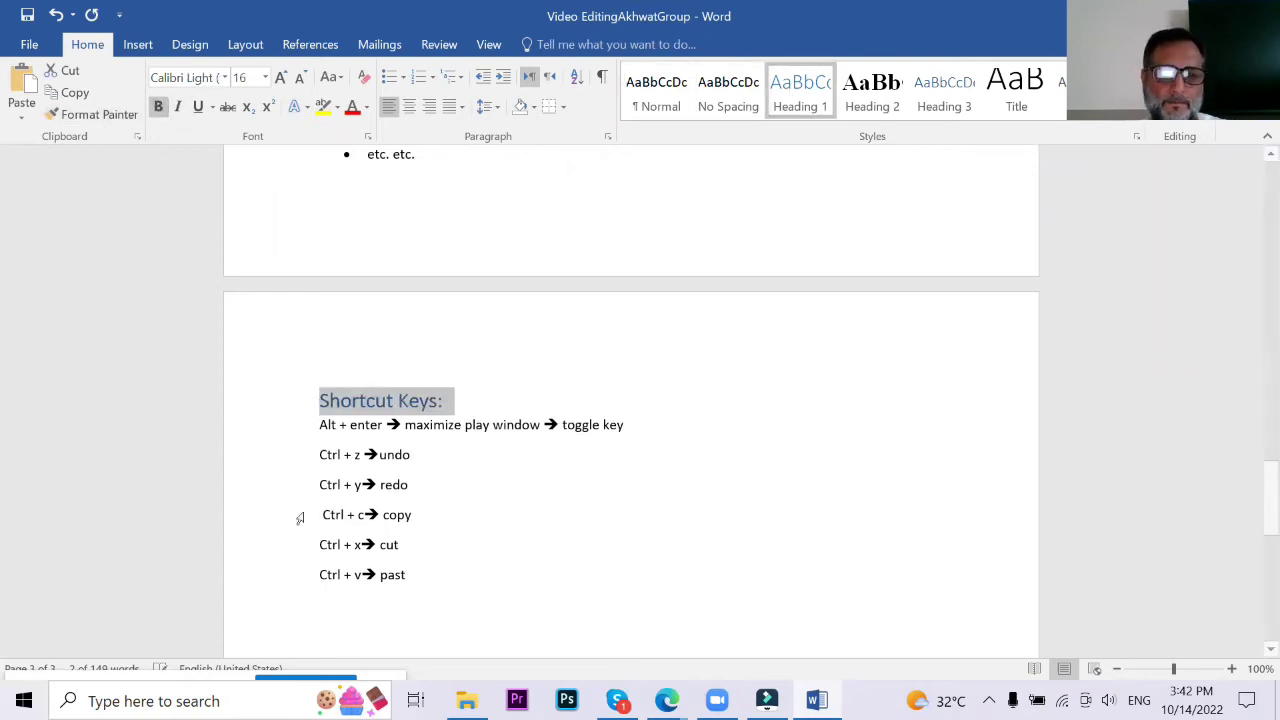
{"action": "left_click", "coordinate": [330, 606]}
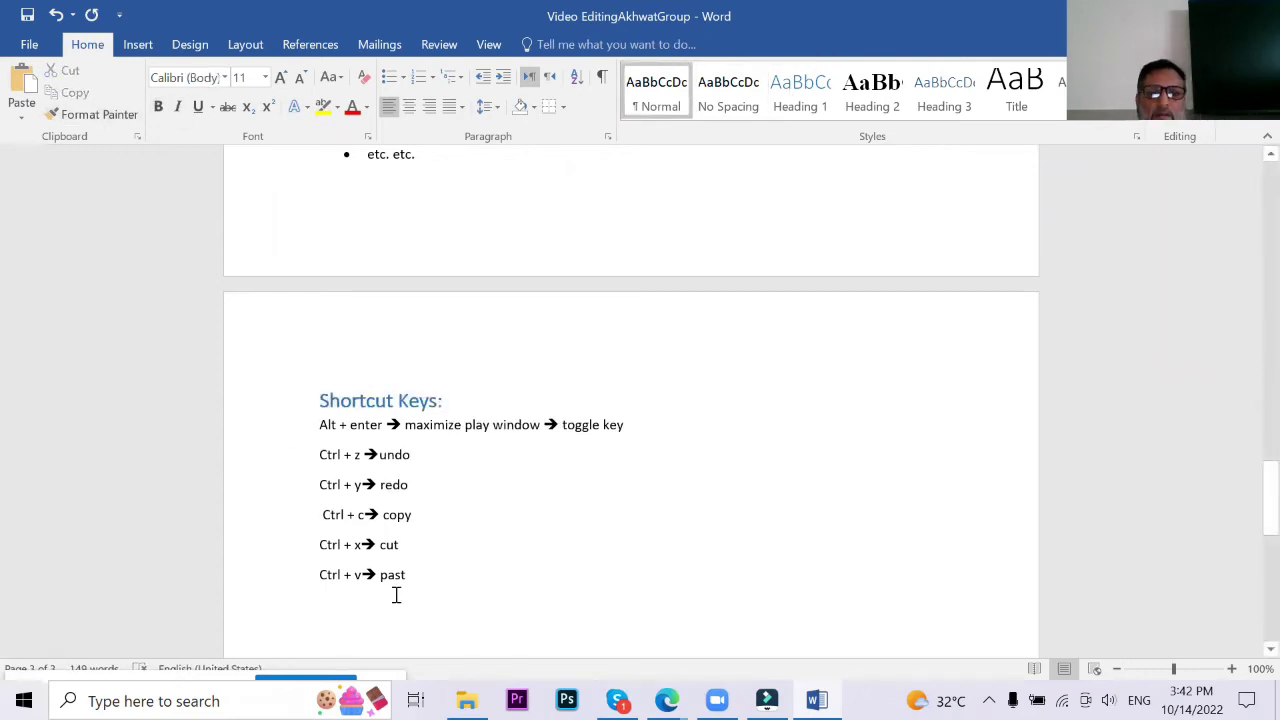
Step: Add the line "Ctrl + s" with an arrow and "save" at the end of the shortcut list
{"action": "scroll", "coordinate": [494, 232], "scroll_direction": "up", "scroll_amount": 2}
{"action": "scroll", "coordinate": [496, 237], "scroll_direction": "up", "scroll_amount": 4}
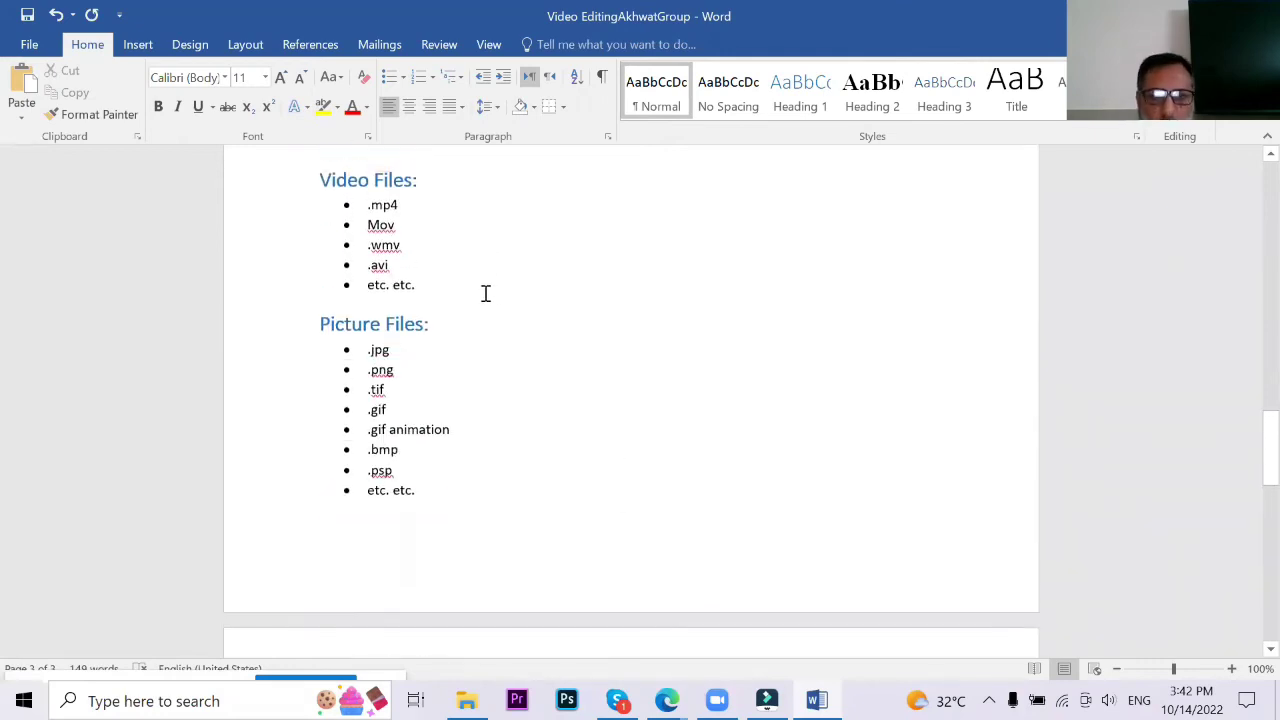
{"action": "scroll", "coordinate": [486, 294], "scroll_direction": "down", "scroll_amount": 12}
{"action": "scroll", "coordinate": [500, 291], "scroll_direction": "up", "scroll_amount": 2}
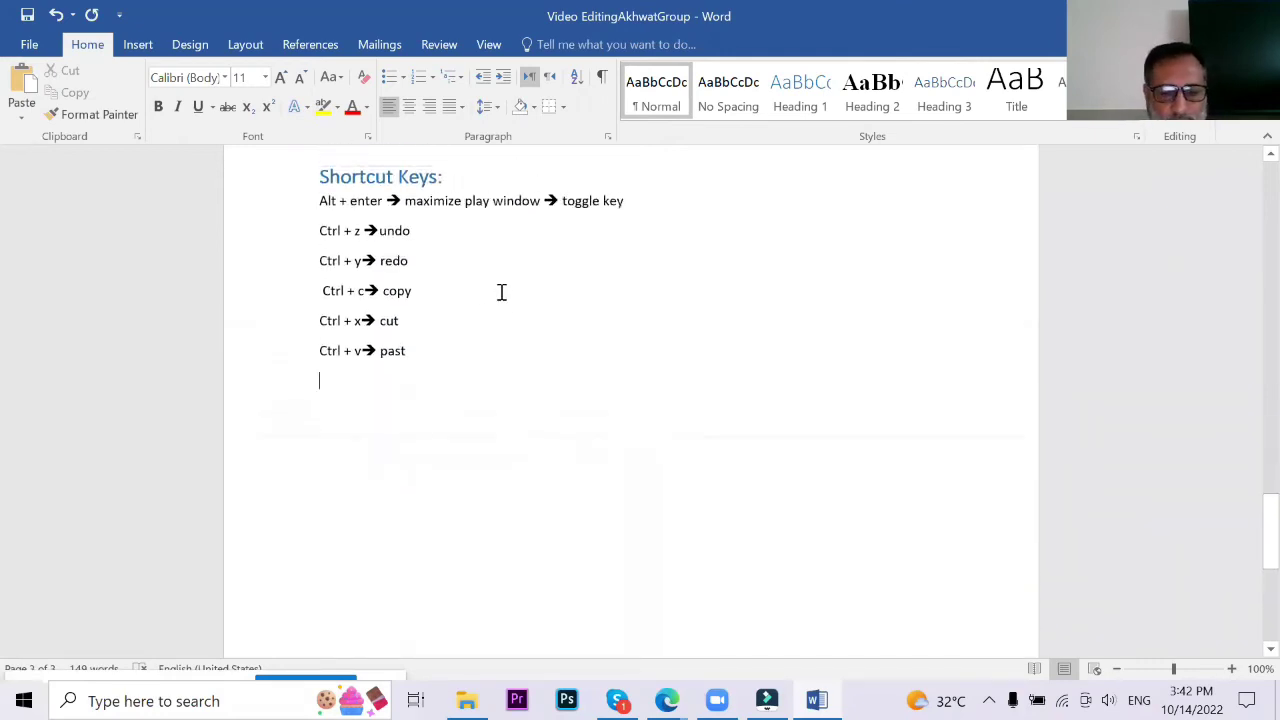
{"action": "type", "text": "Ctrl"}
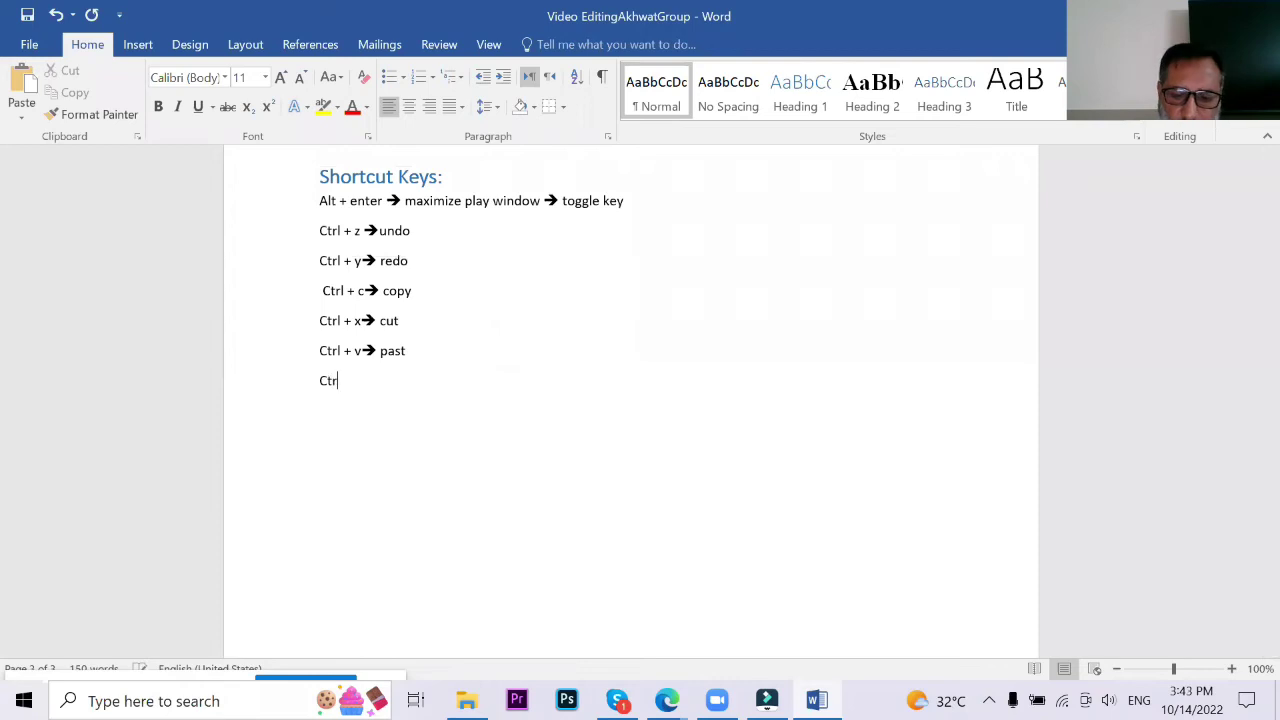
{"action": "type", "text": " + "}
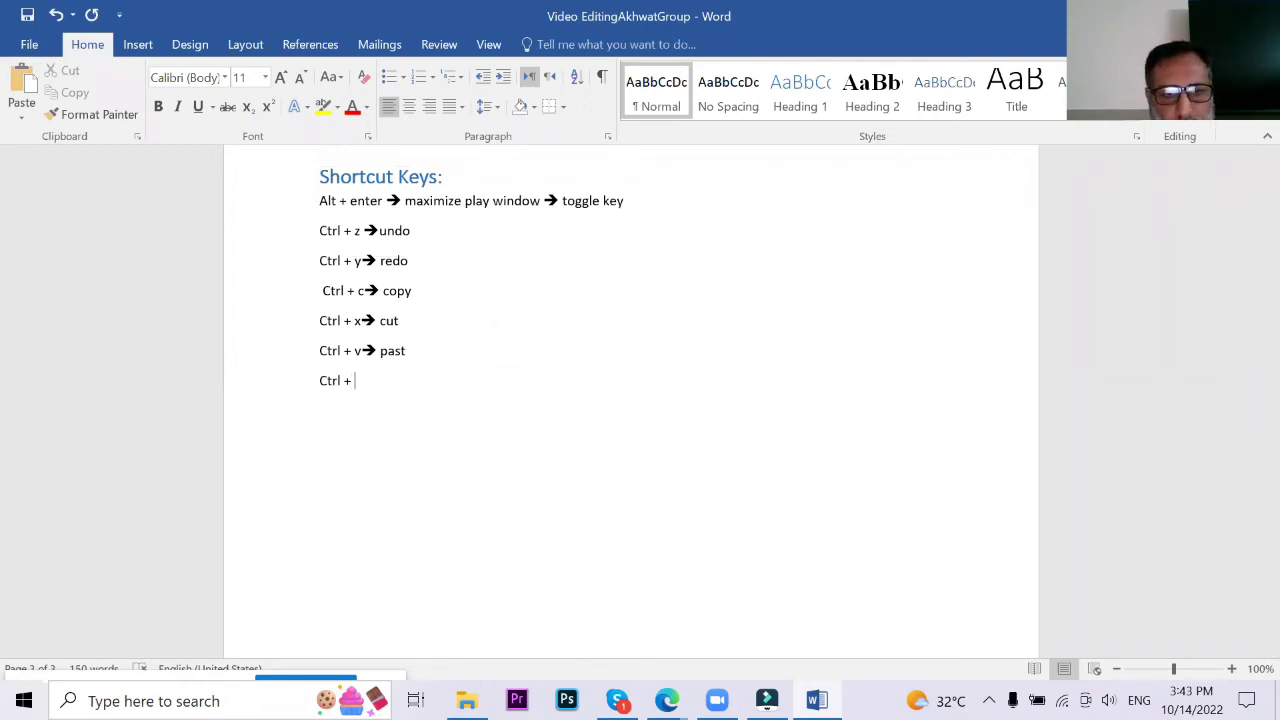
{"action": "type", "text": "s"}
{"action": "type", "text": "==>"}
{"action": "type", "text": " save"}
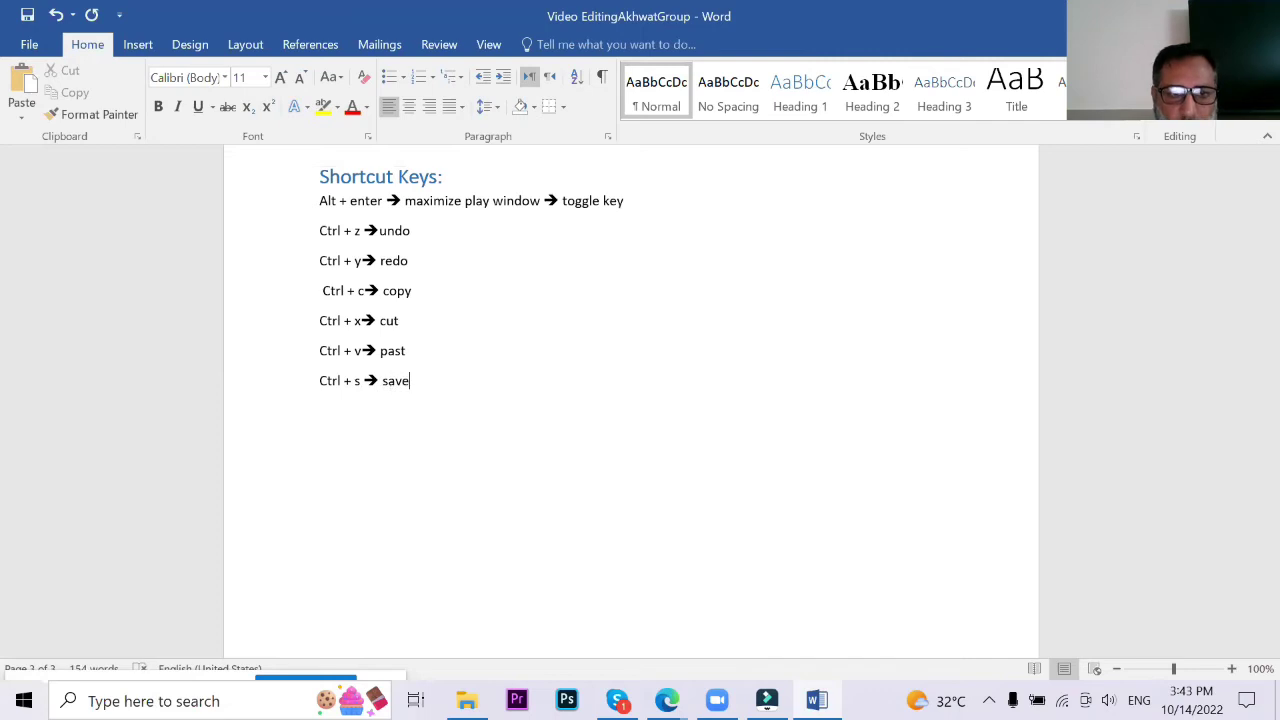
Step: Add the line "Ctrl + shift +s" with an arrow and "save as" below the save shortcut, ending with a new empty line
{"action": "key", "text": "Return"}
{"action": "type", "text": "C"}
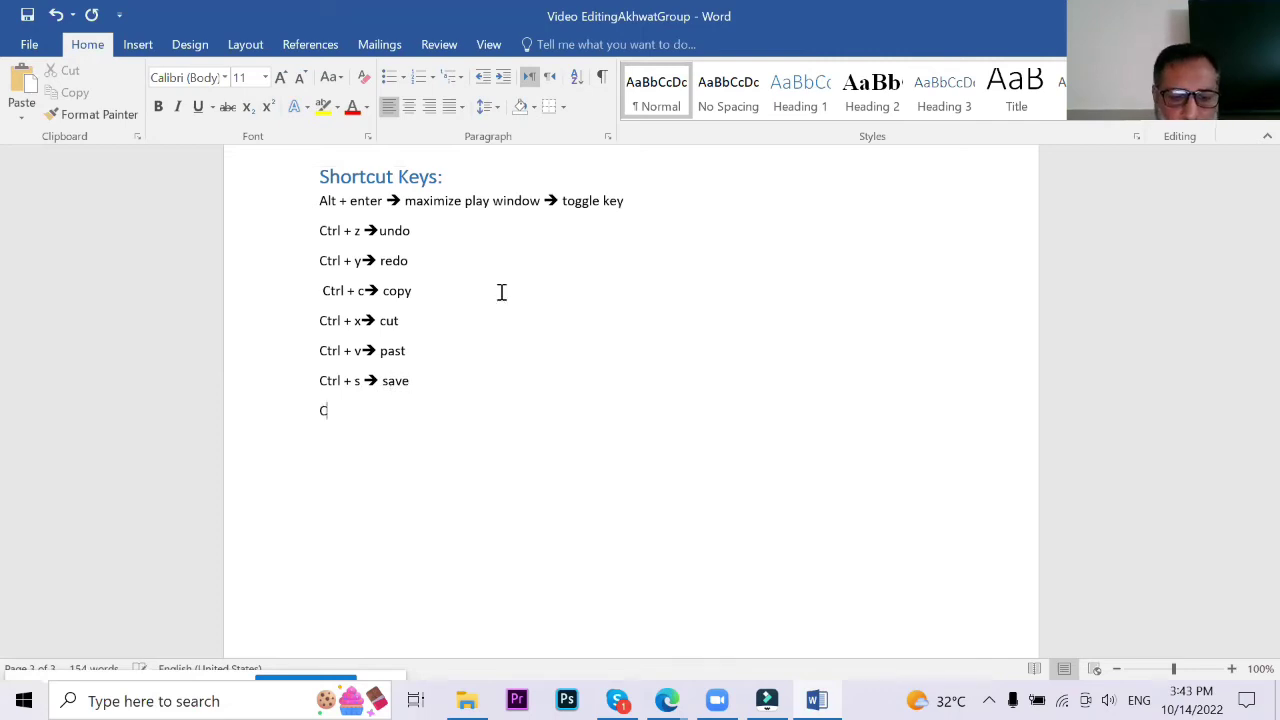
{"action": "type", "text": "trl + shift"}
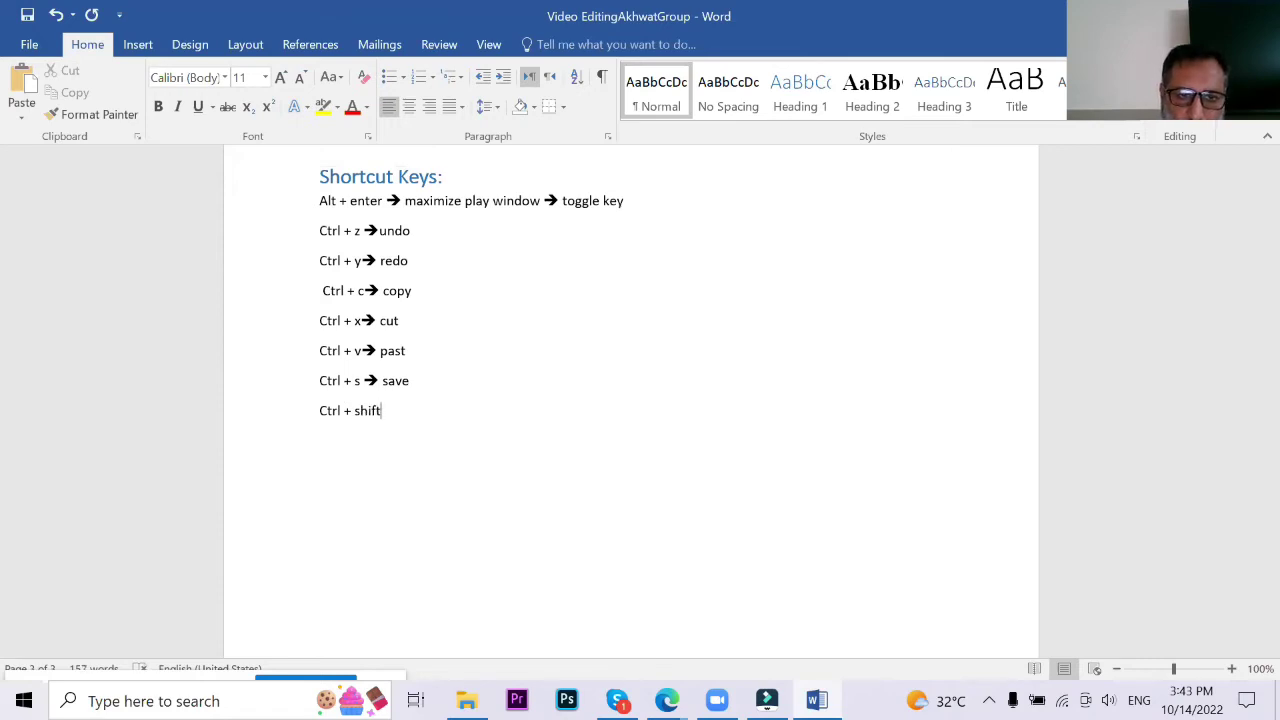
{"action": "type", "text": " +s"}
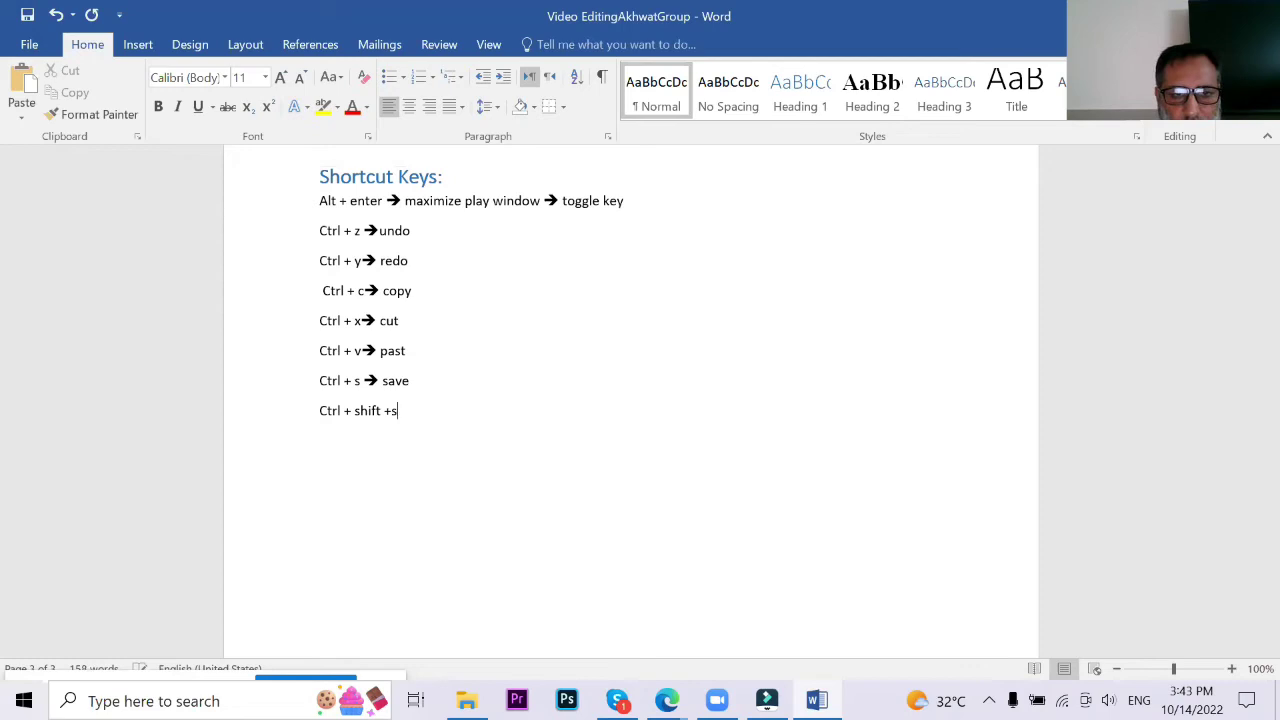
{"action": "type", "text": " =="}
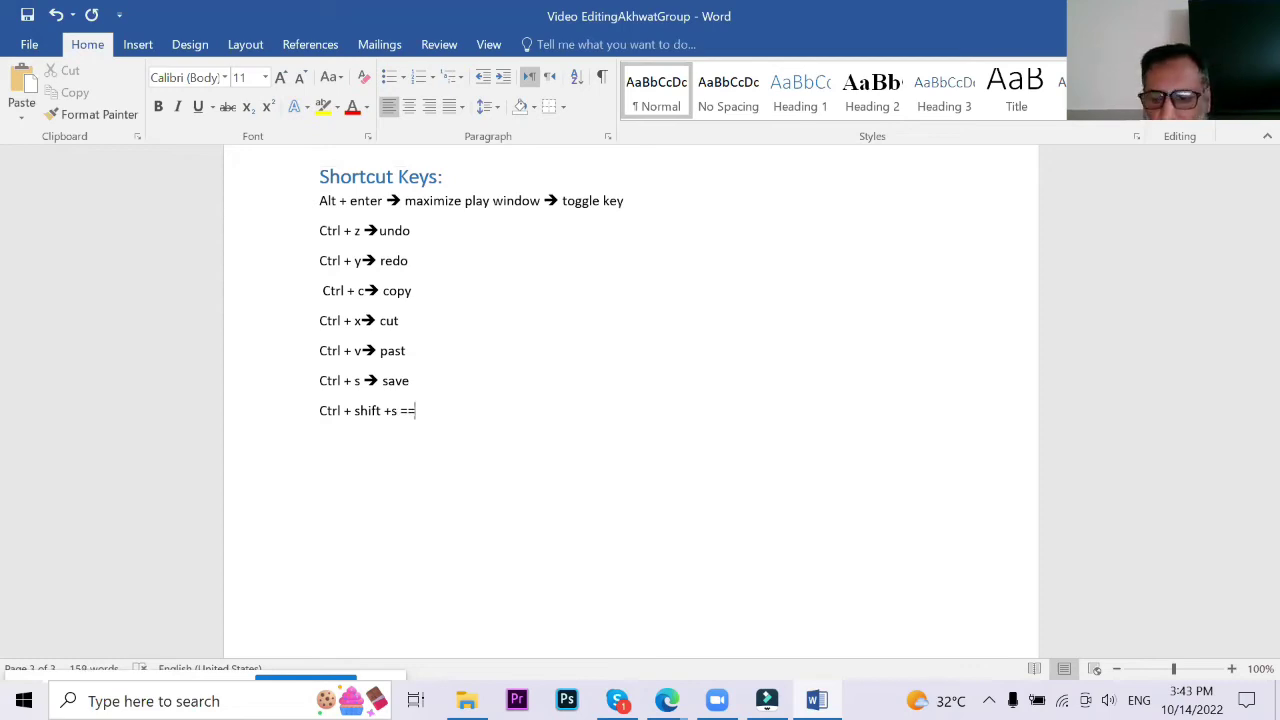
{"action": "type", "text": "> "}
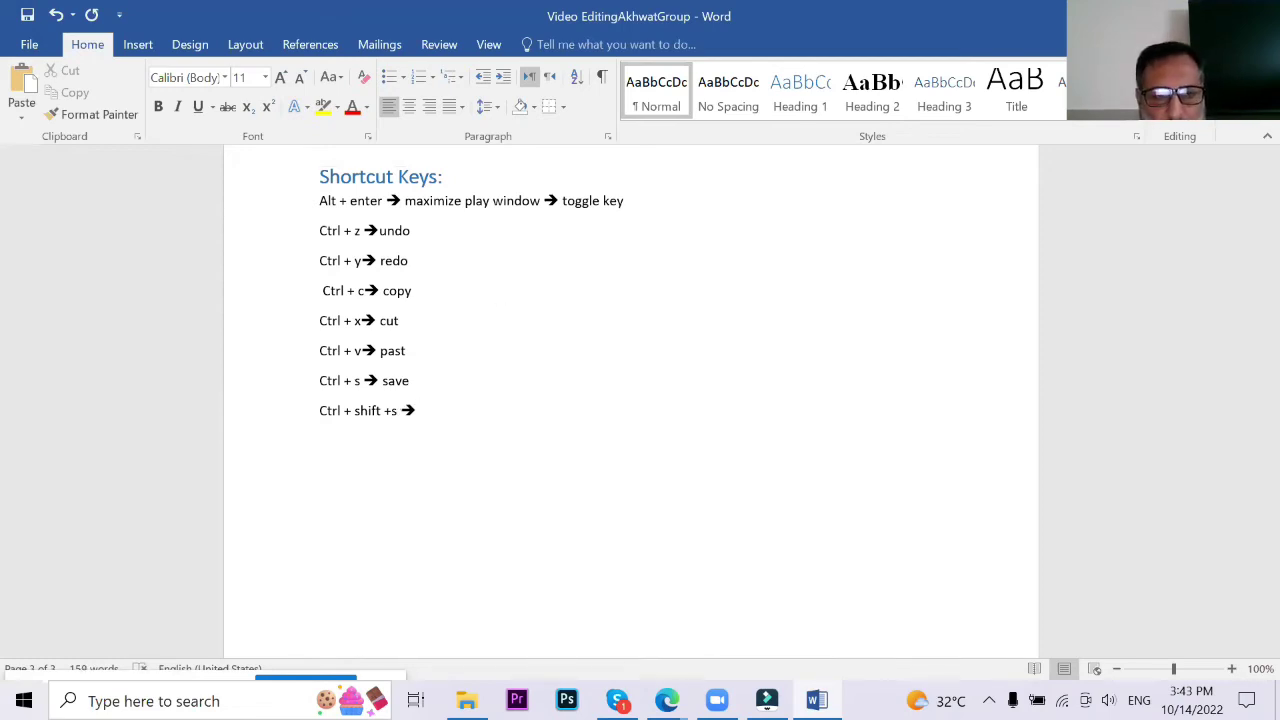
{"action": "type", "text": "s"}
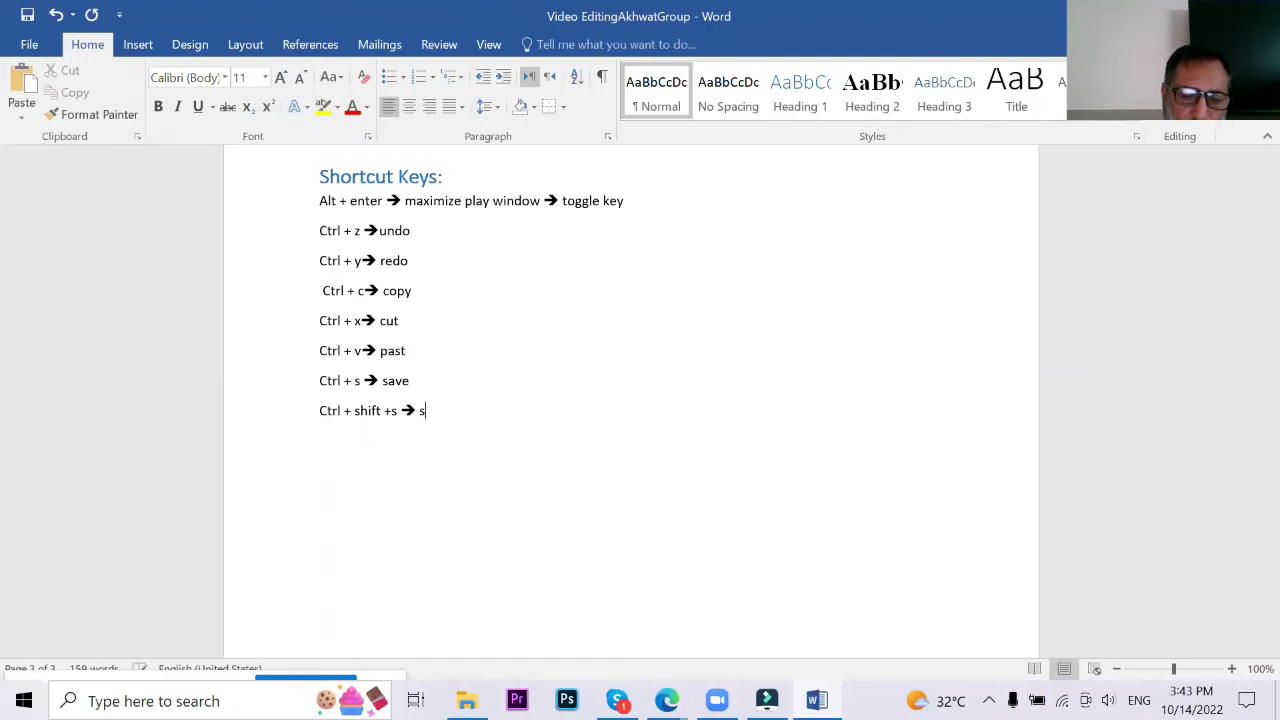
{"action": "type", "text": "ave as"}
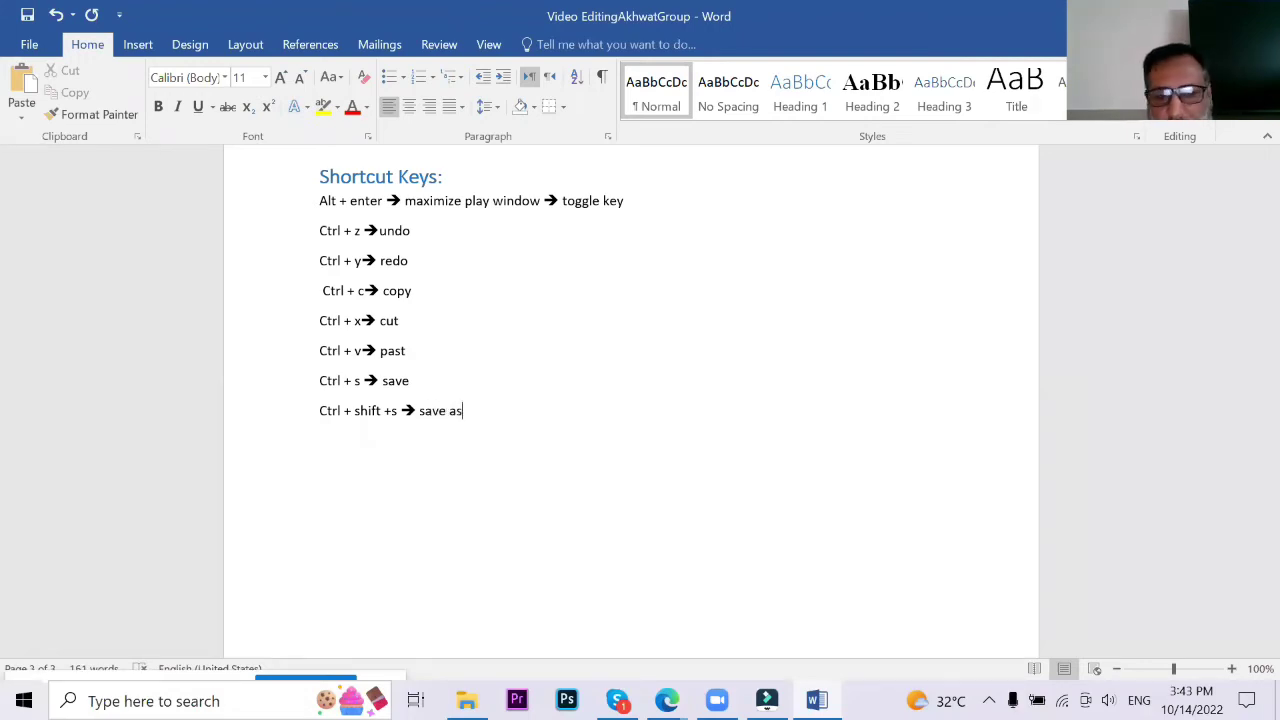
{"action": "key", "text": "Return"}
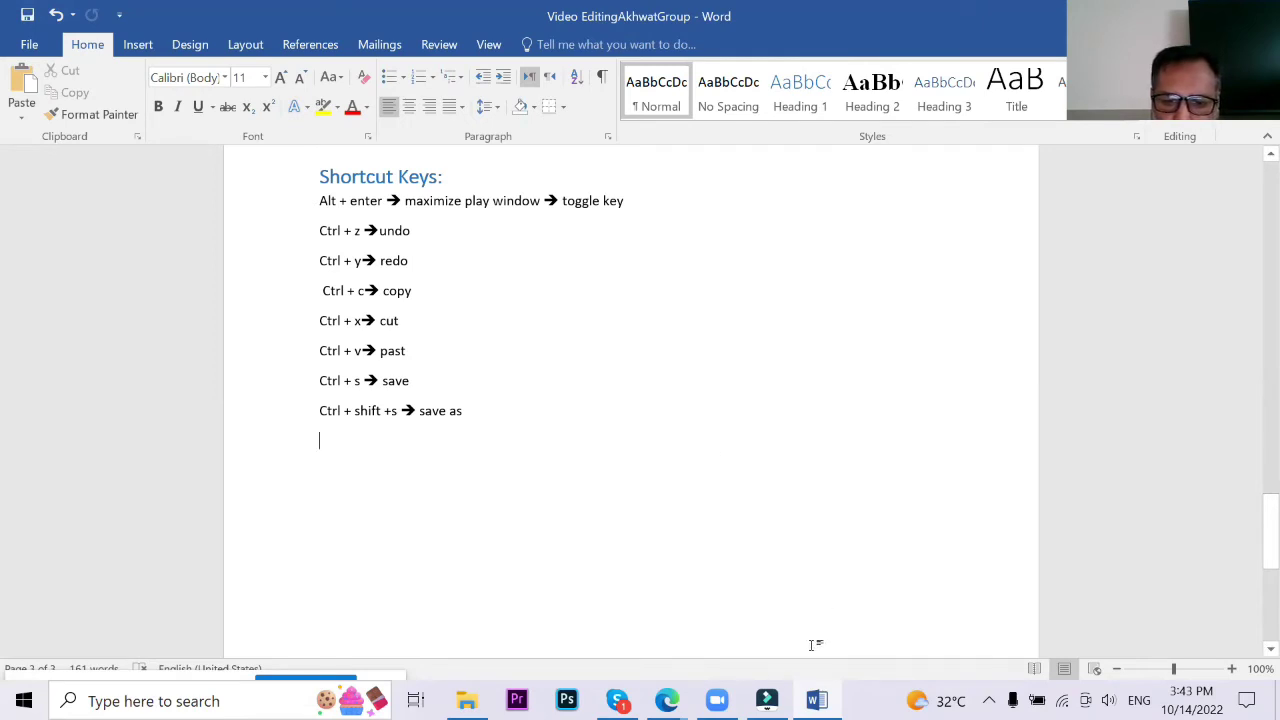
Step: Switch to Wondershare Filmora, reset the playhead to the start of the timeline and open the export settings
{"action": "key", "text": "alt+Tab"}
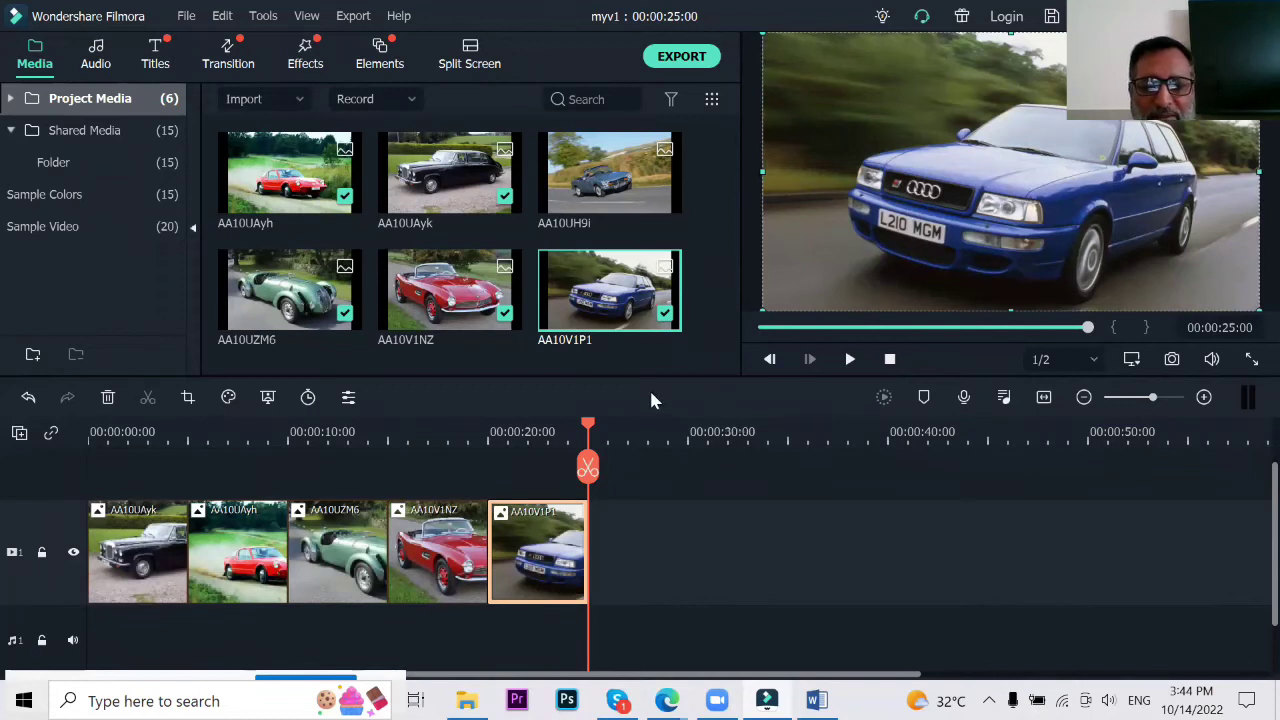
{"action": "left_click", "coordinate": [889, 360]}
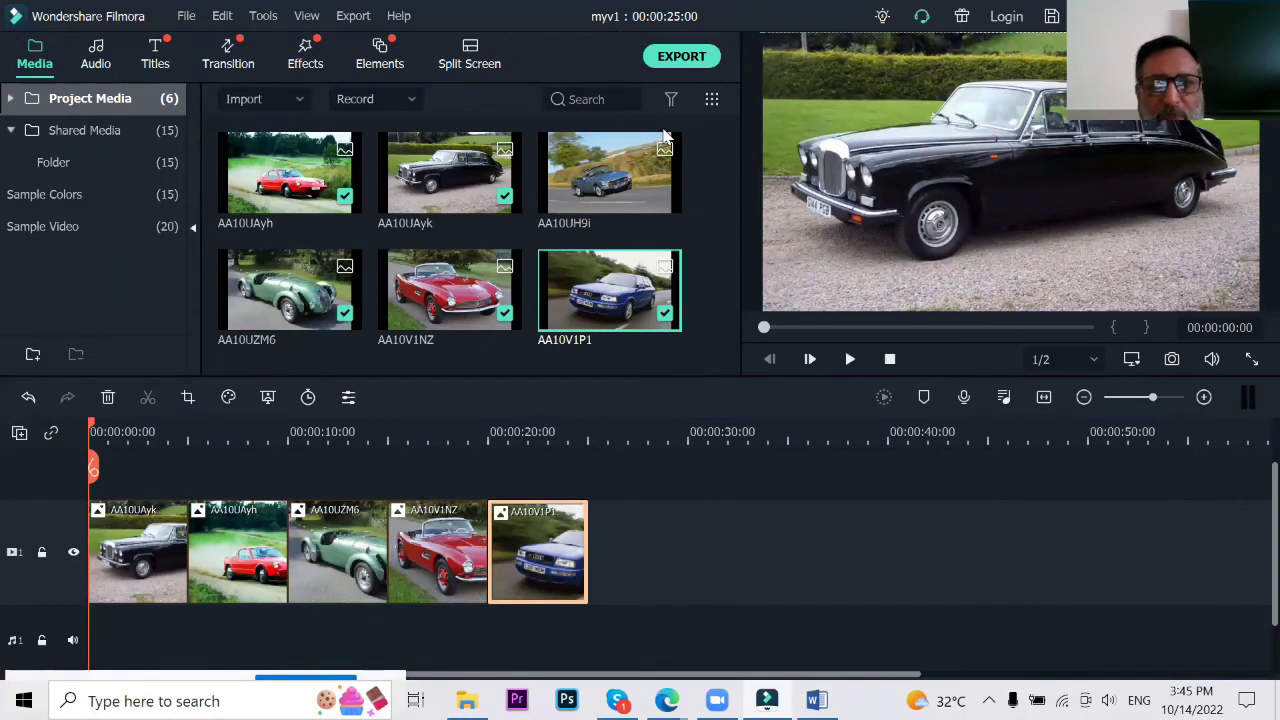
{"action": "left_click", "coordinate": [668, 60]}
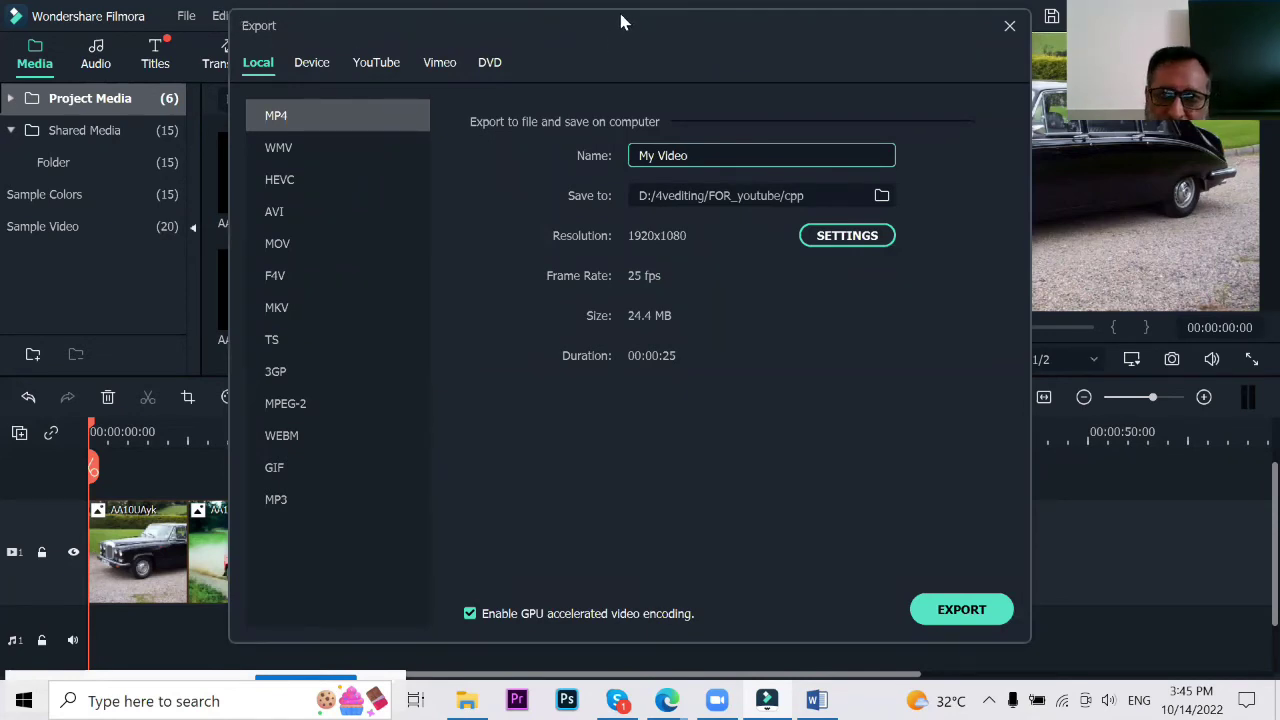
{"action": "mouse_move", "coordinate": [614, 23]}
{"action": "left_mouse_down"}
{"action": "mouse_move", "coordinate": [571, 34]}
{"action": "mouse_move", "coordinate": [634, 26]}
{"action": "mouse_move", "coordinate": [607, 10]}
{"action": "left_mouse_up"}
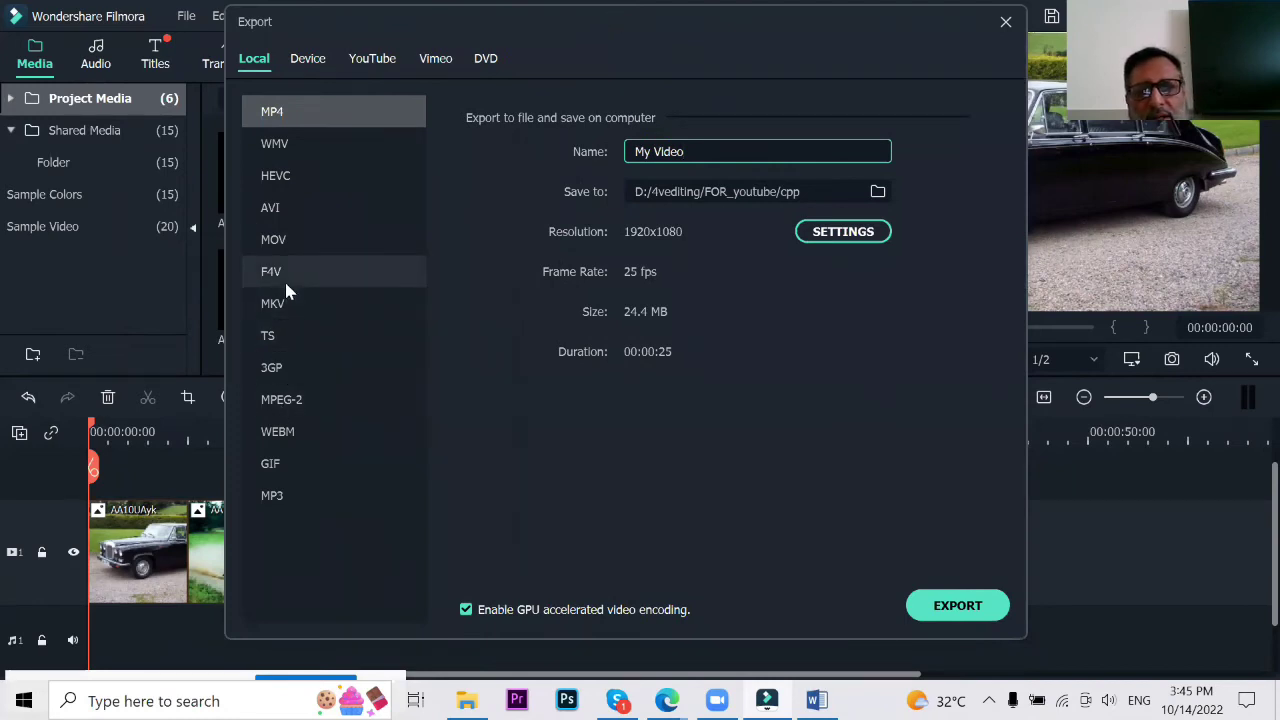
Step: Name the exported video "akh1"
{"action": "left_click", "coordinate": [710, 151]}
{"action": "left_click_drag", "start_coordinate": [727, 151], "coordinate": [628, 152]}
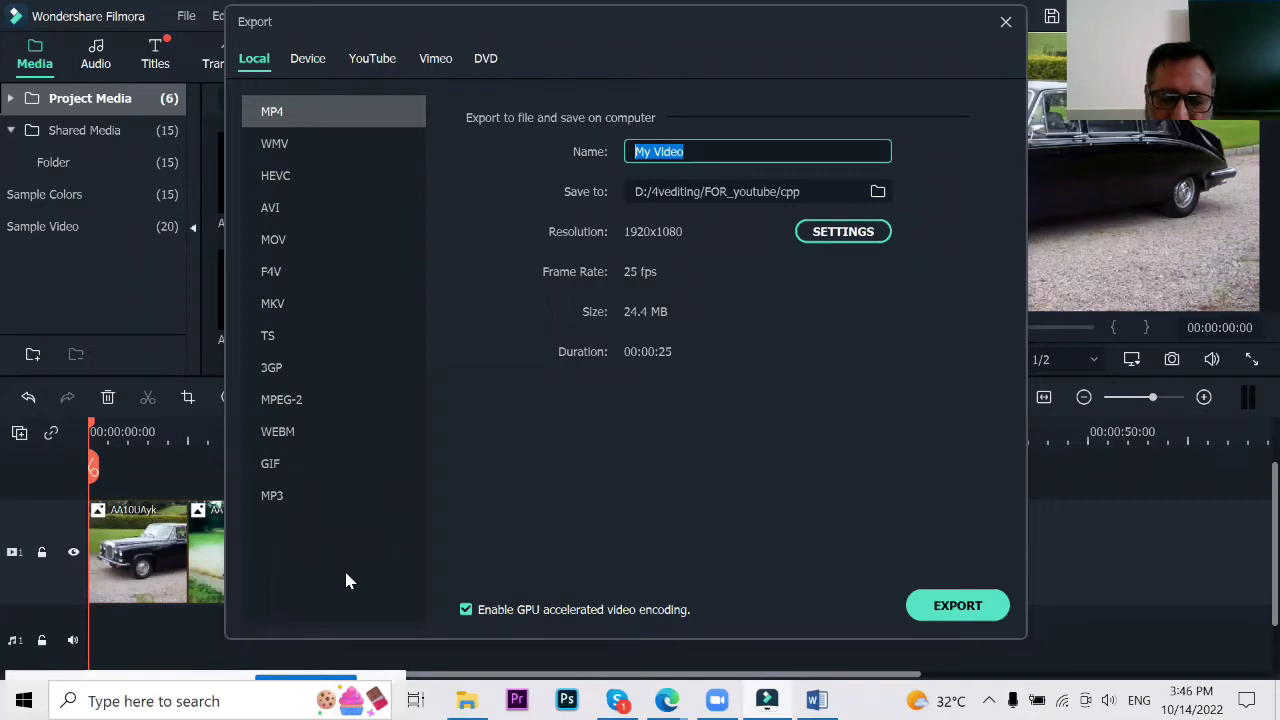
{"action": "type", "text": "nn"}
{"action": "key", "text": "BackSpace"}
{"action": "key", "text": "BackSpace"}
{"action": "type", "text": "akh1"}
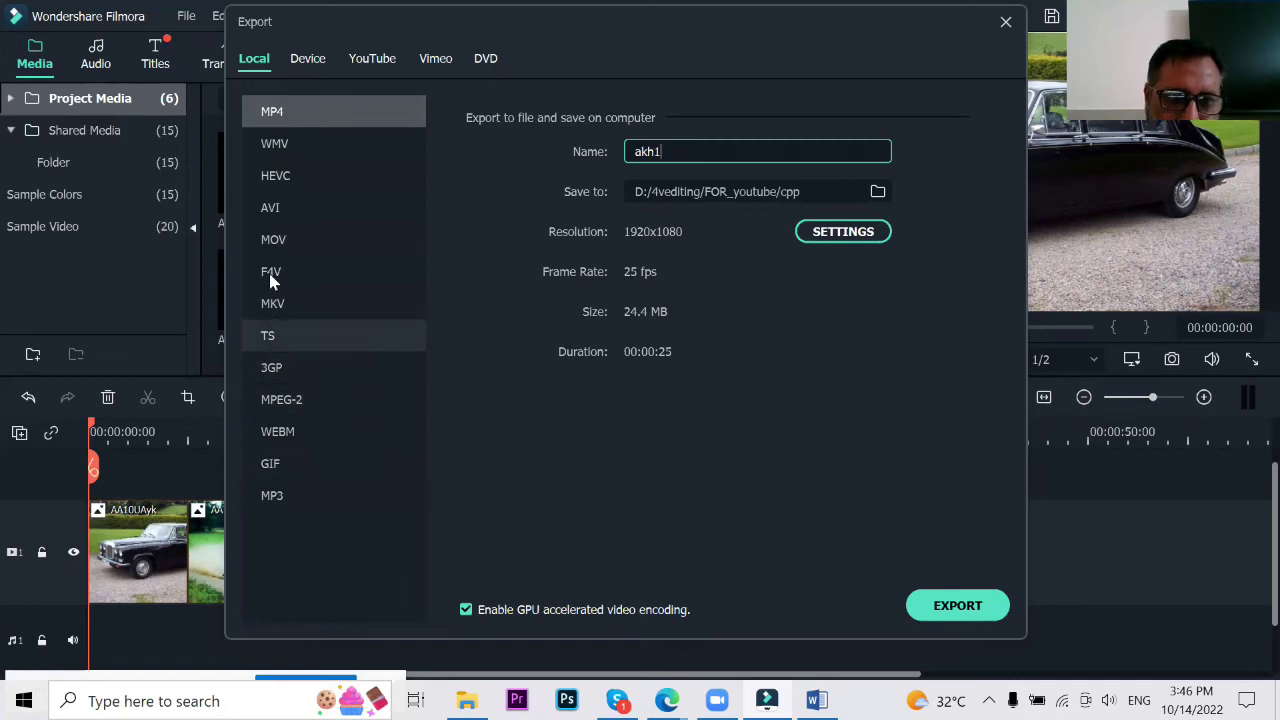
Step: Try WMV as the export format and switch back to MP4, keeping the video name
{"action": "left_click", "coordinate": [707, 151]}
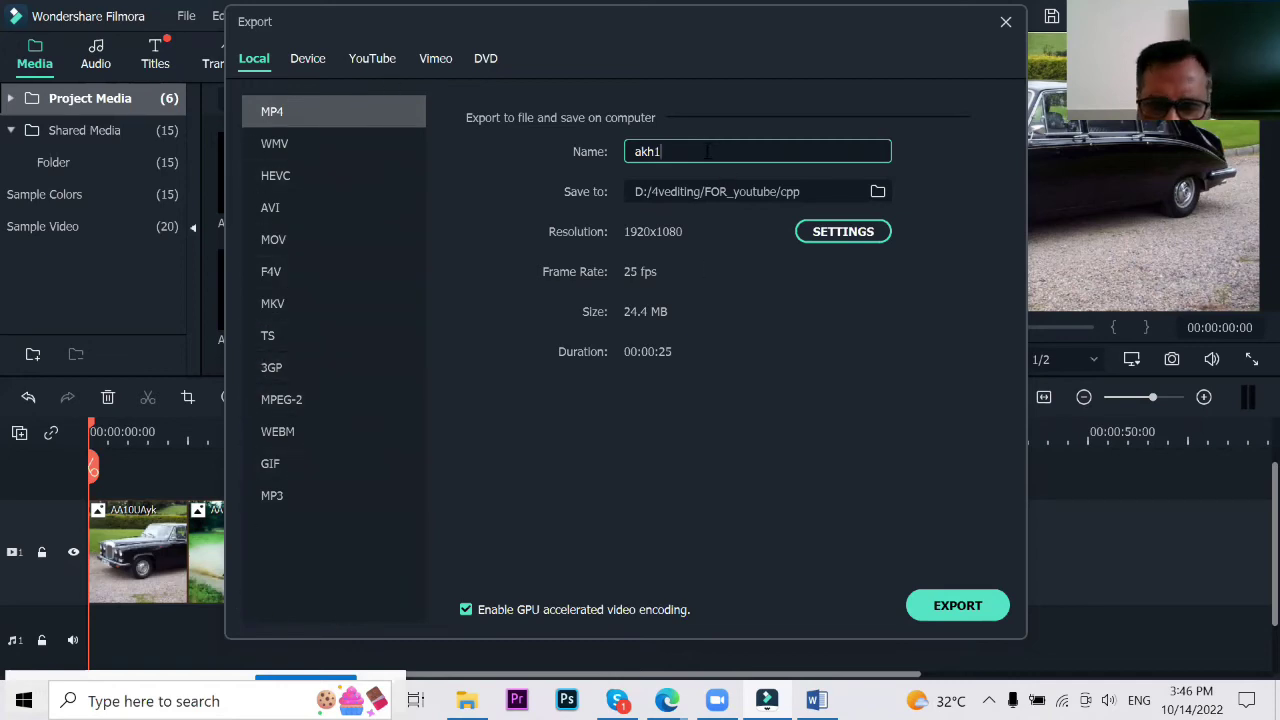
{"action": "left_click_drag", "start_coordinate": [692, 151], "coordinate": [617, 148]}
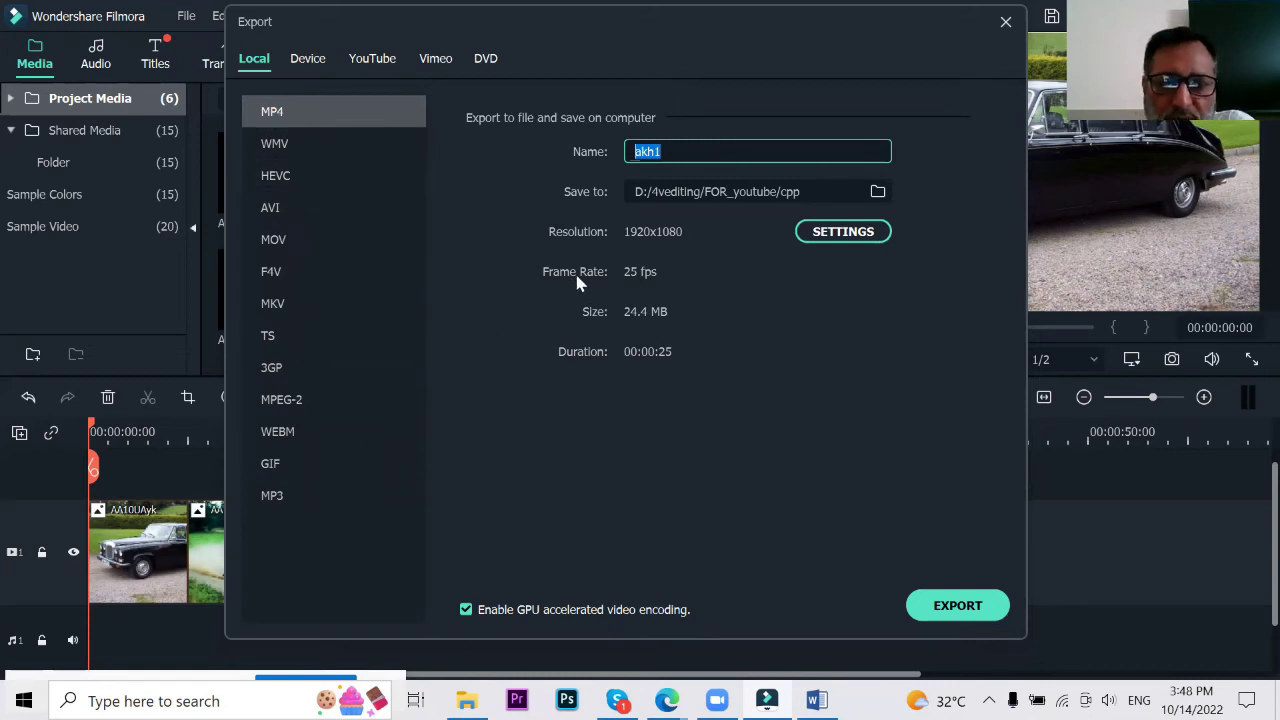
{"action": "left_click", "coordinate": [300, 148]}
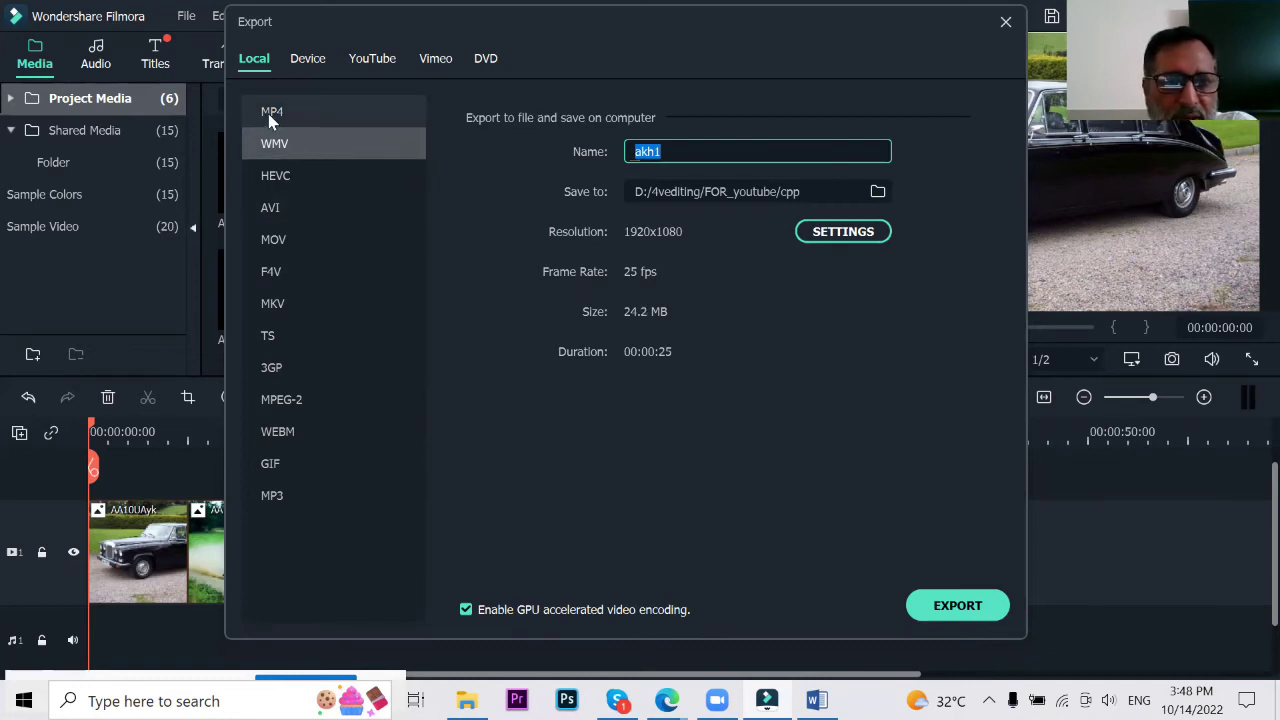
{"action": "left_click", "coordinate": [270, 118]}
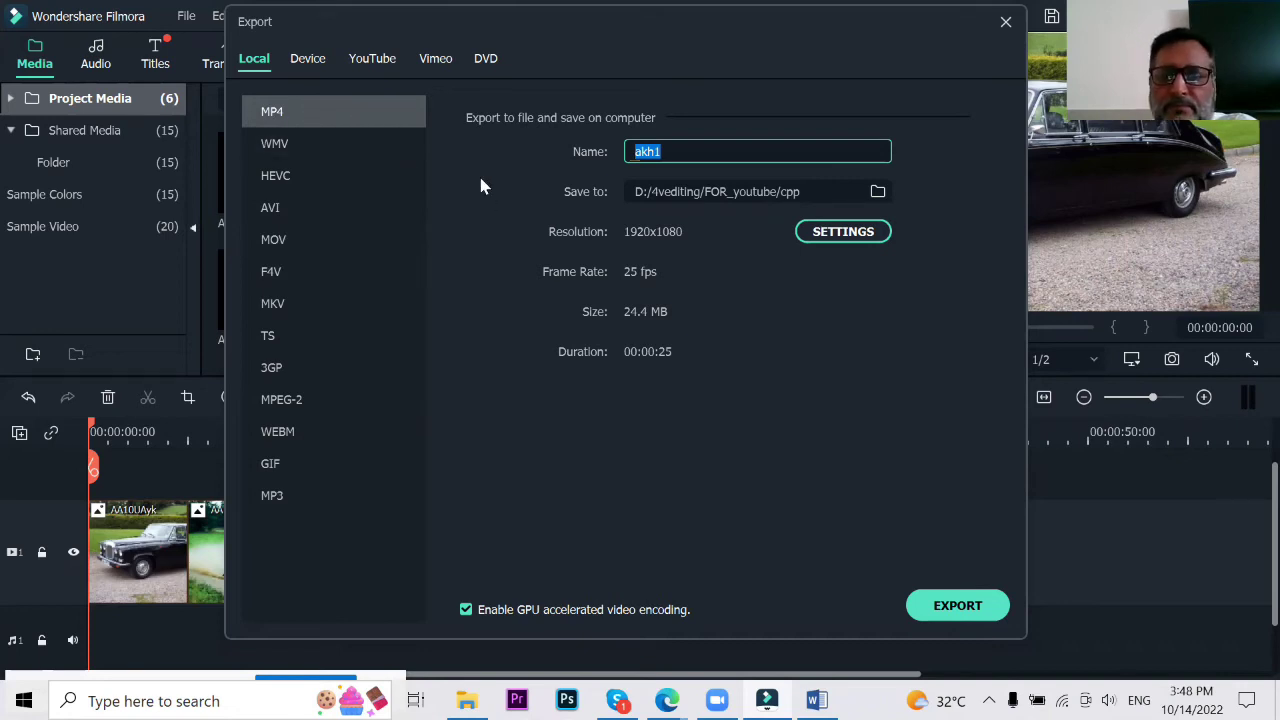
{"action": "left_click", "coordinate": [703, 151]}
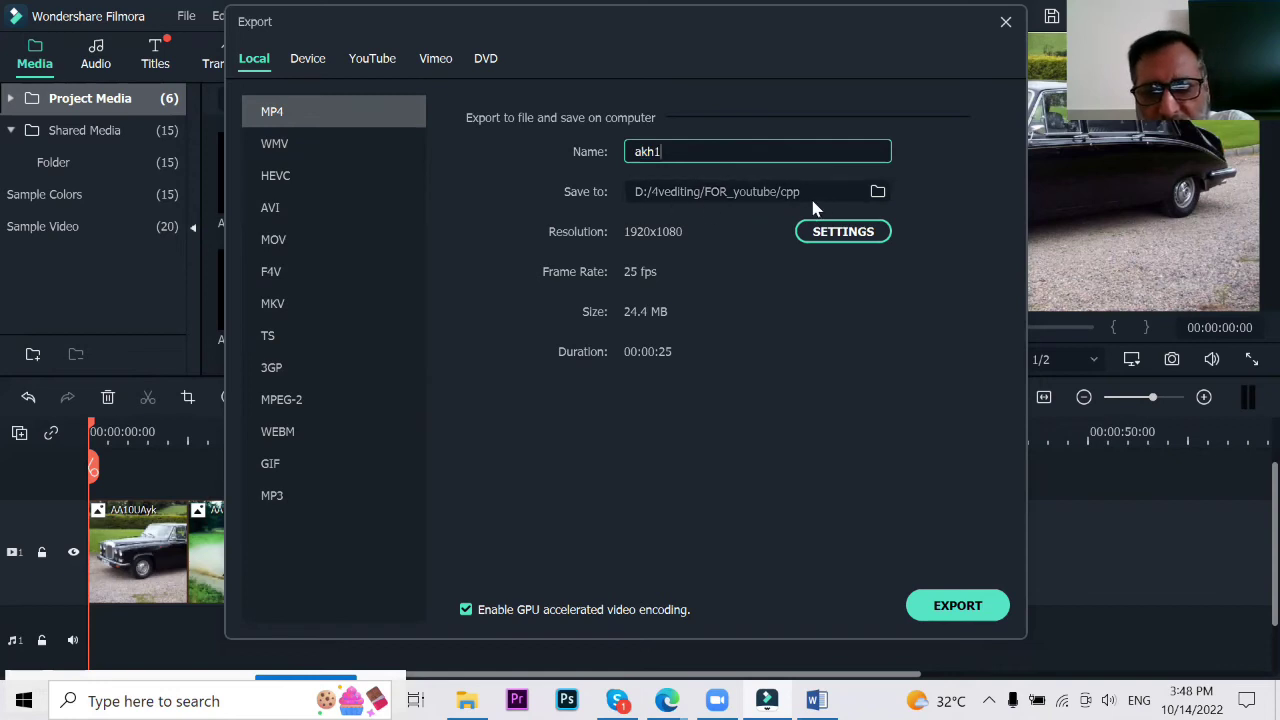
Step: Browse for the export save location and open the VE-Akhwat folder on New Volume (D:)
{"action": "left_click", "coordinate": [877, 194]}
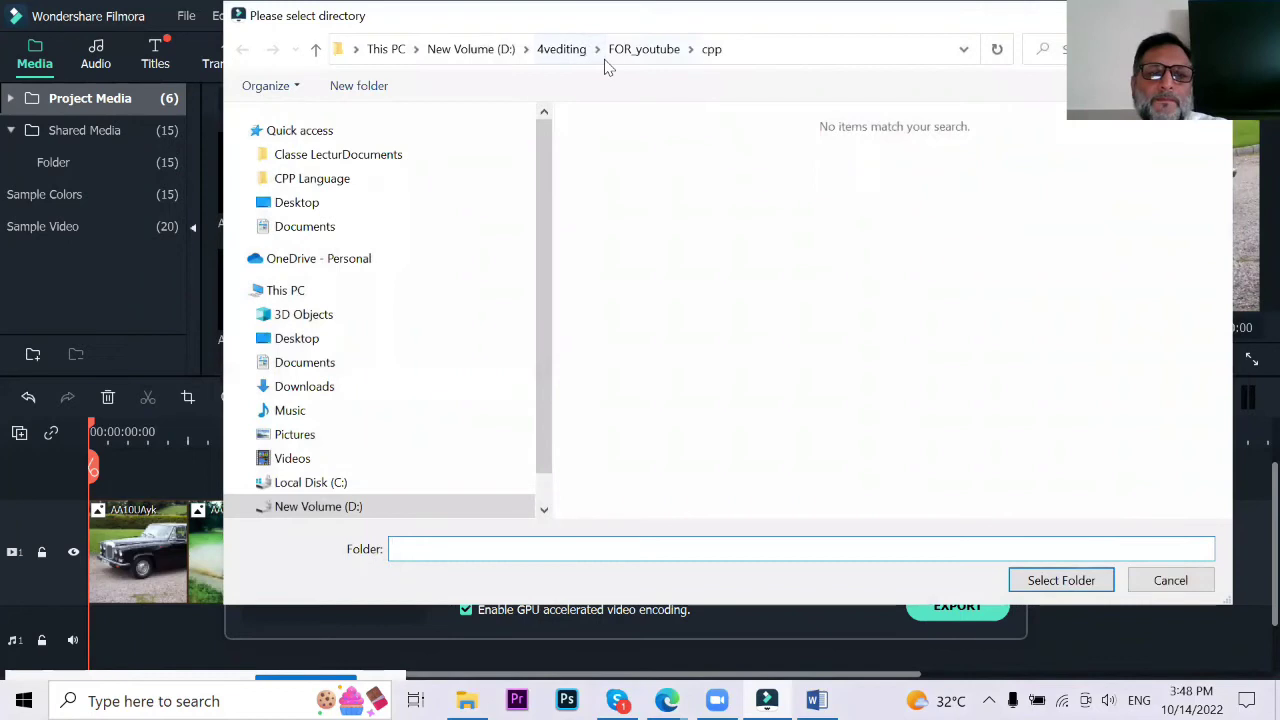
{"action": "scroll", "coordinate": [520, 271], "scroll_direction": "down", "scroll_amount": 1}
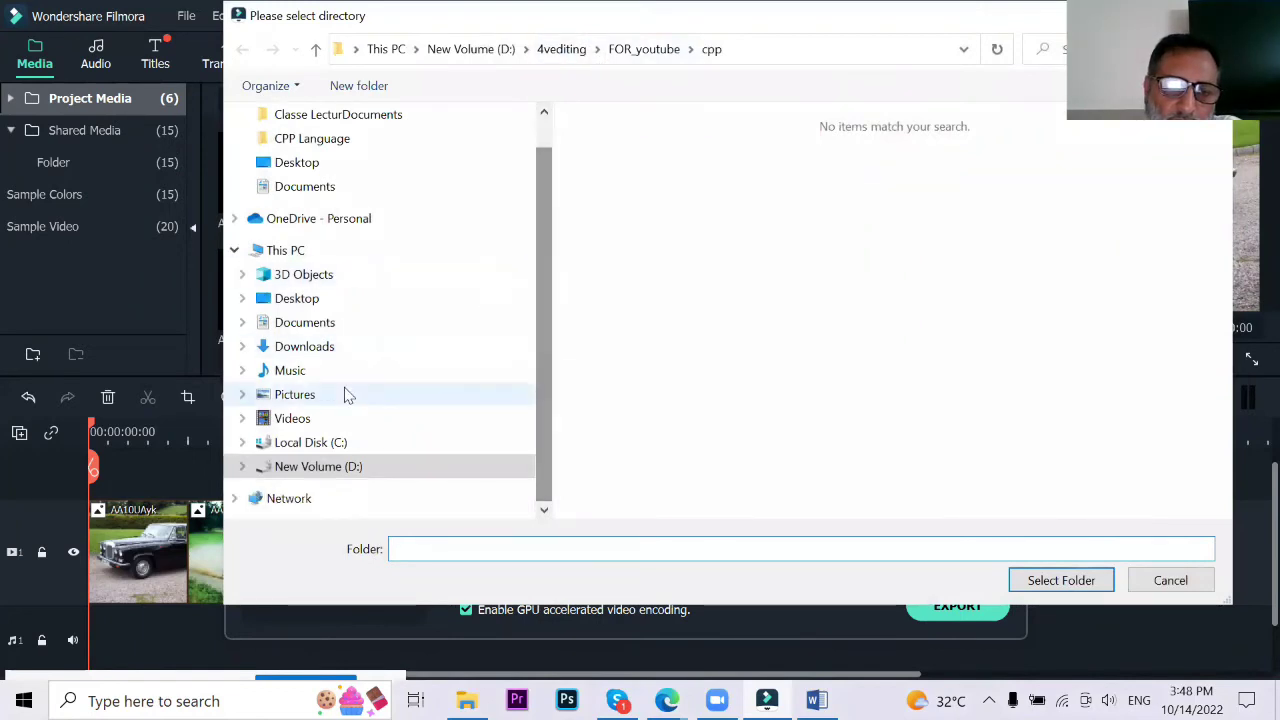
{"action": "left_click", "coordinate": [331, 464]}
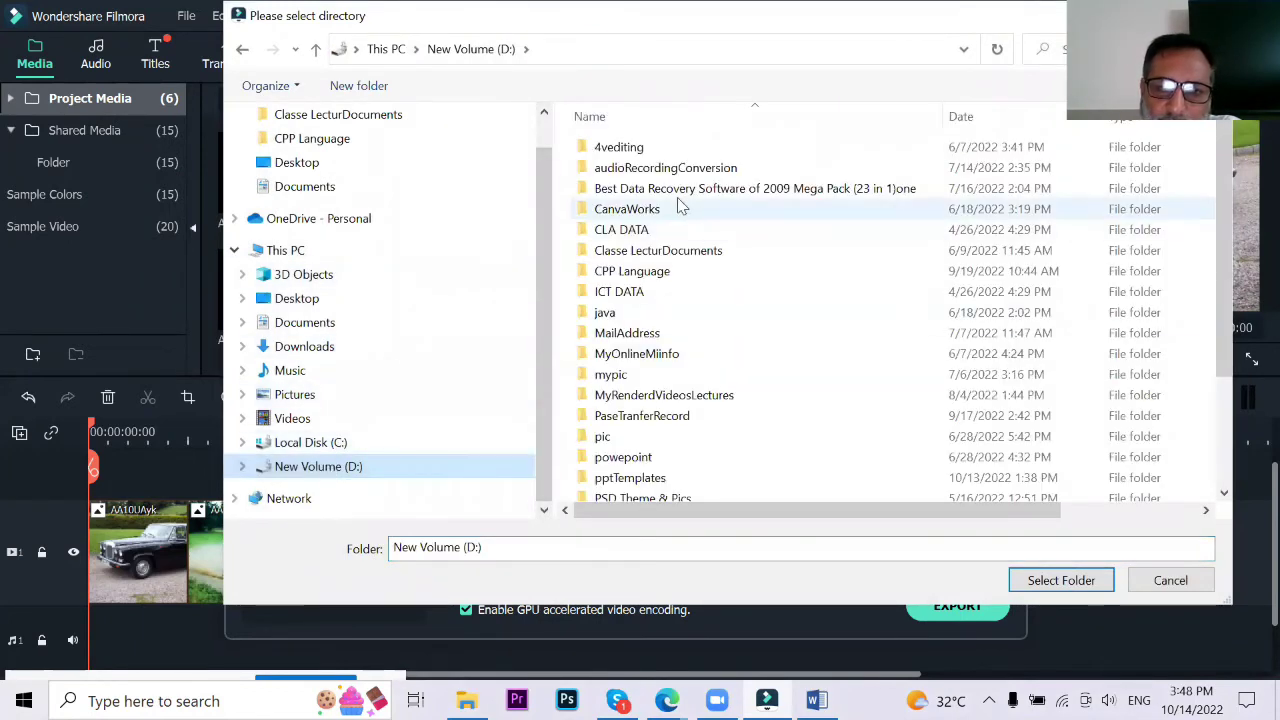
{"action": "scroll", "coordinate": [677, 205], "scroll_direction": "down", "scroll_amount": 3}
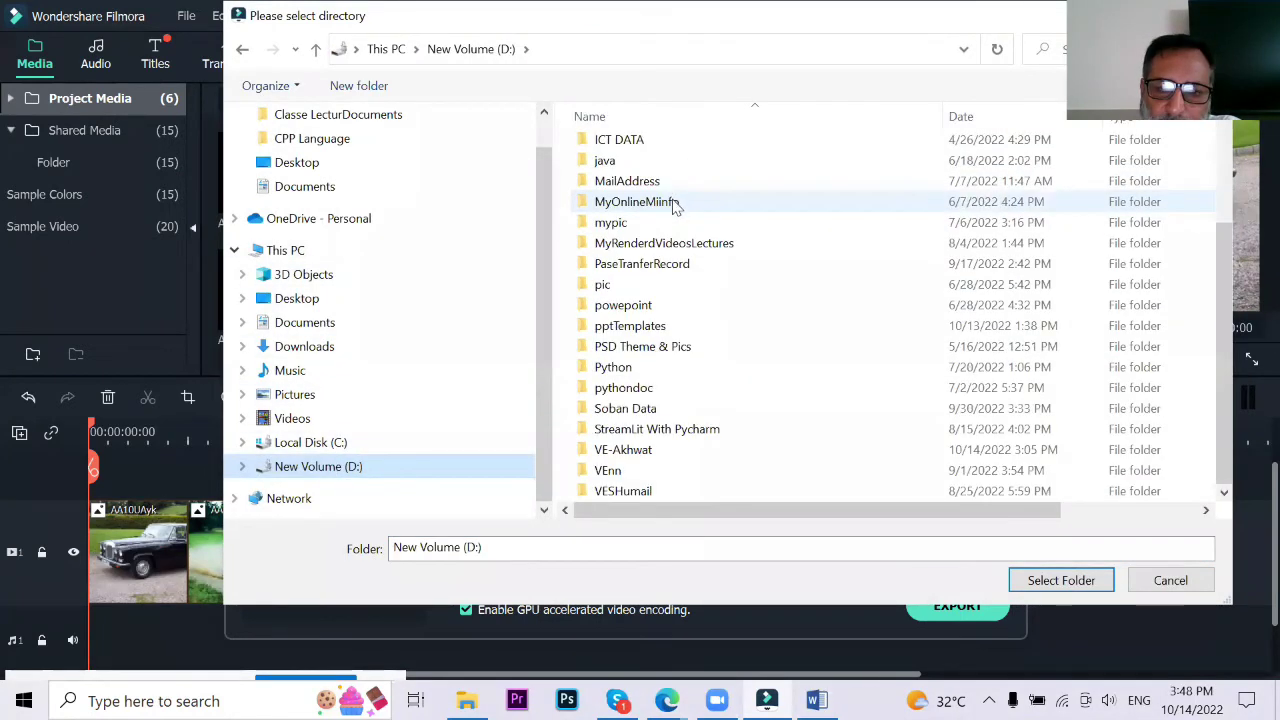
{"action": "double_click", "coordinate": [628, 451]}
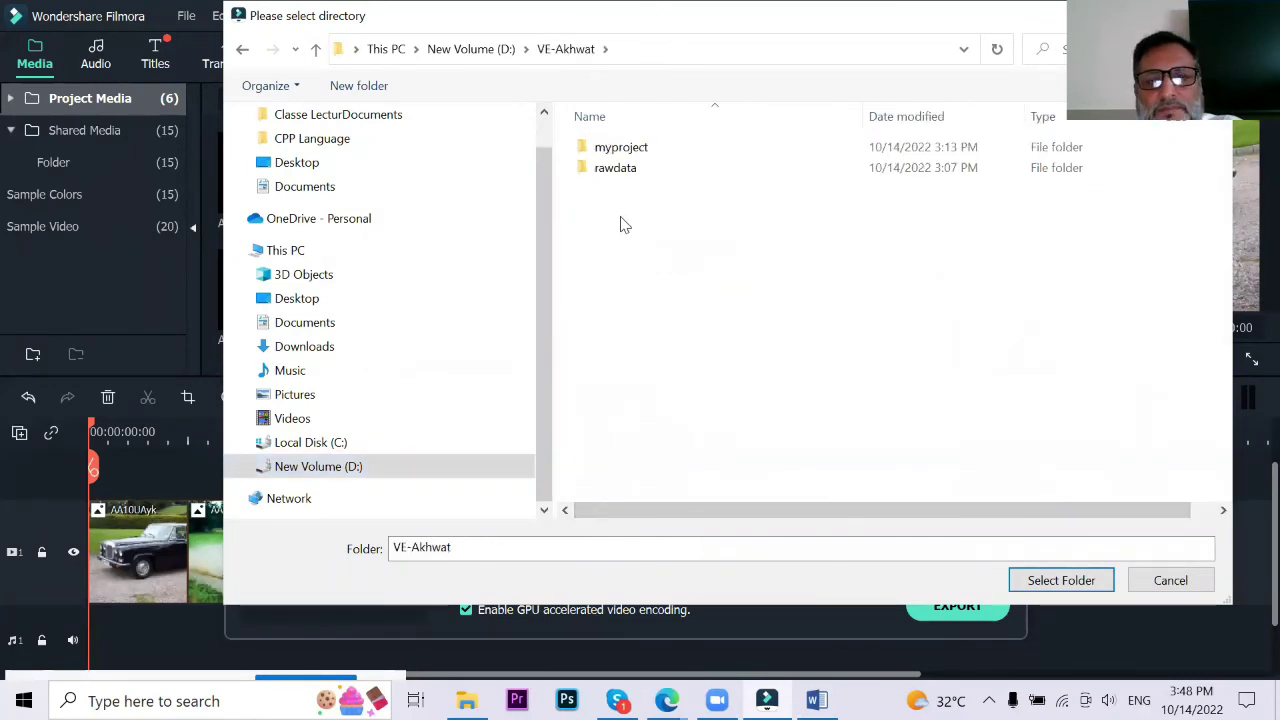
Step: Create a folder named "Myworks" inside VE-Akhwat and choose it as the export save location
{"action": "right_click", "coordinate": [618, 220]}
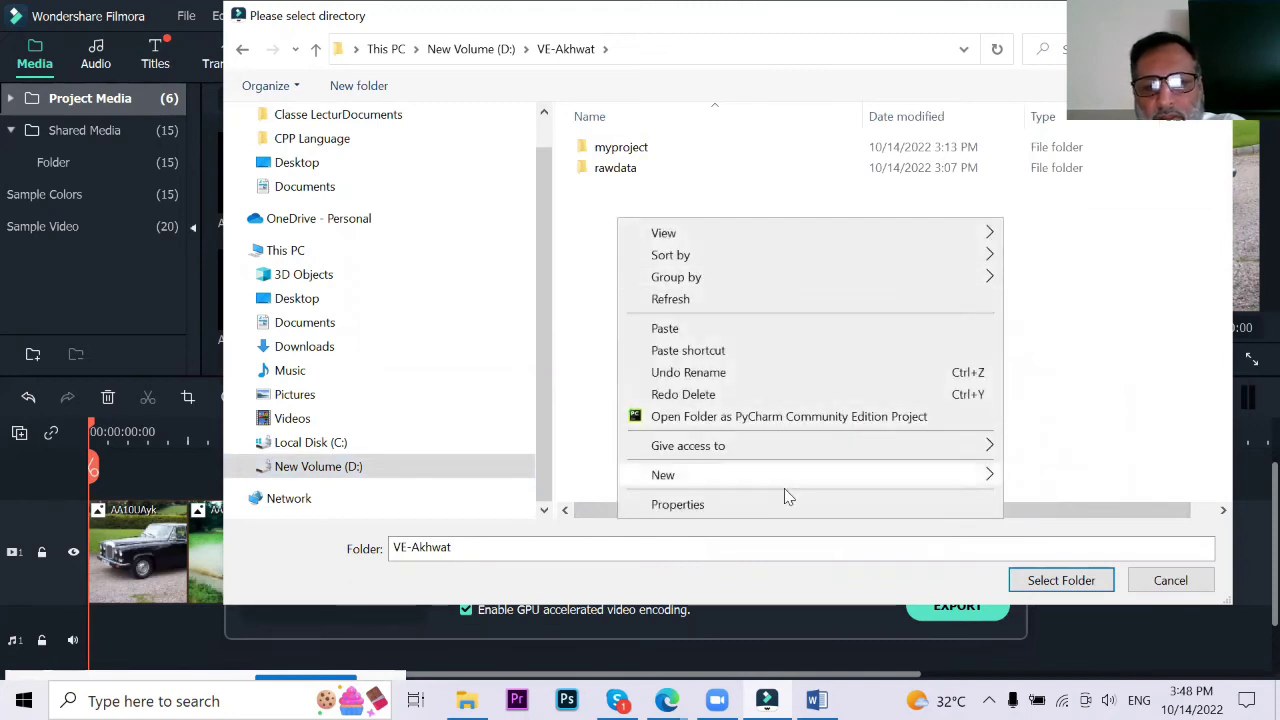
{"action": "mouse_move", "coordinate": [781, 474]}
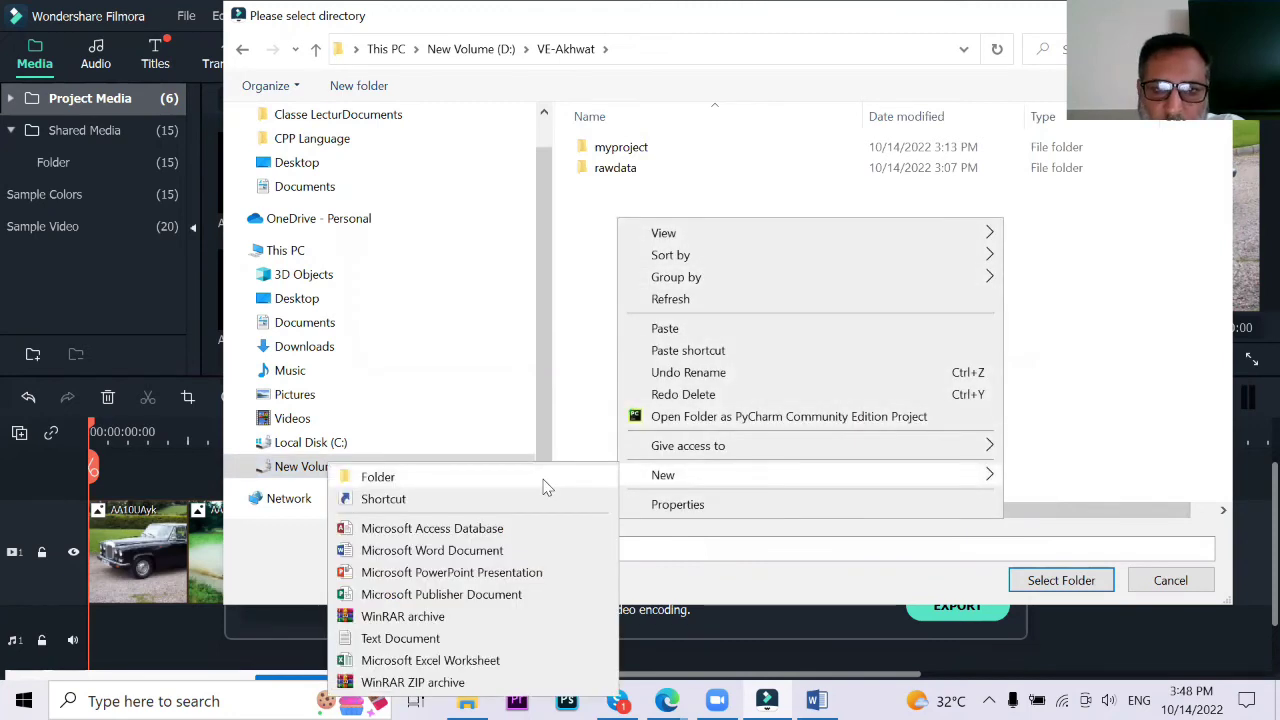
{"action": "left_click", "coordinate": [548, 481]}
{"action": "type", "text": "M"}
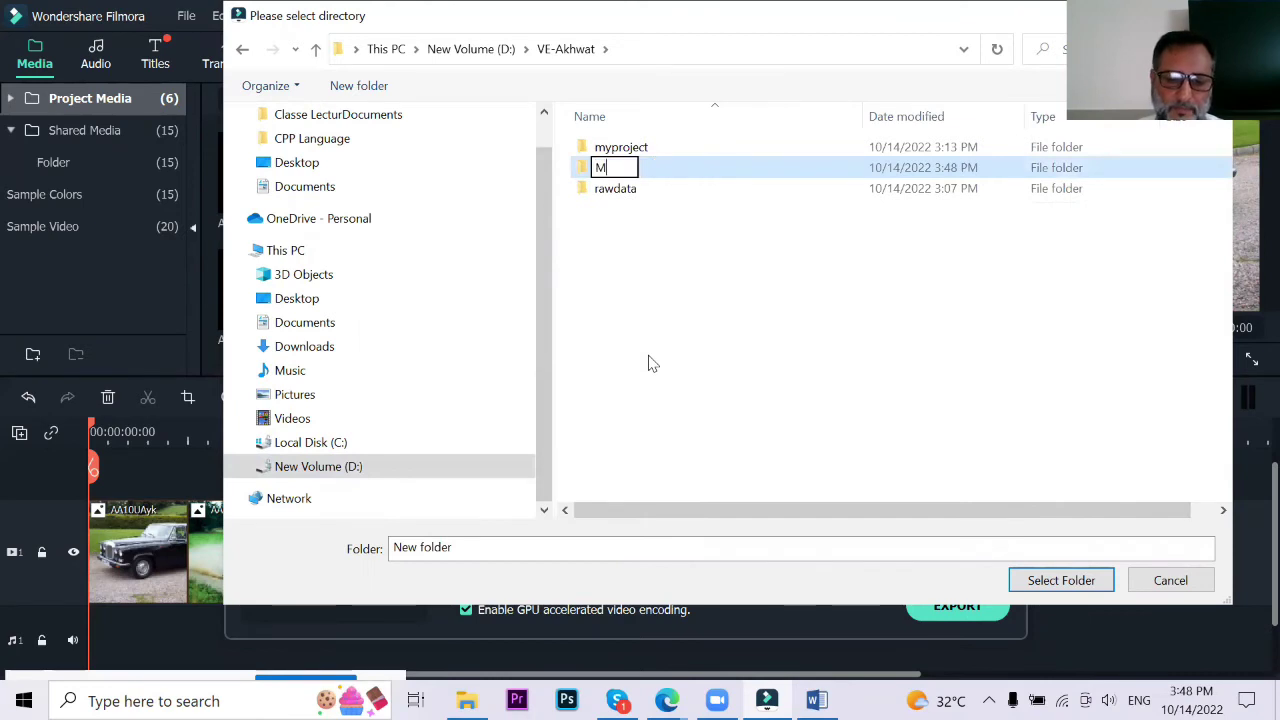
{"action": "type", "text": "ywork"}
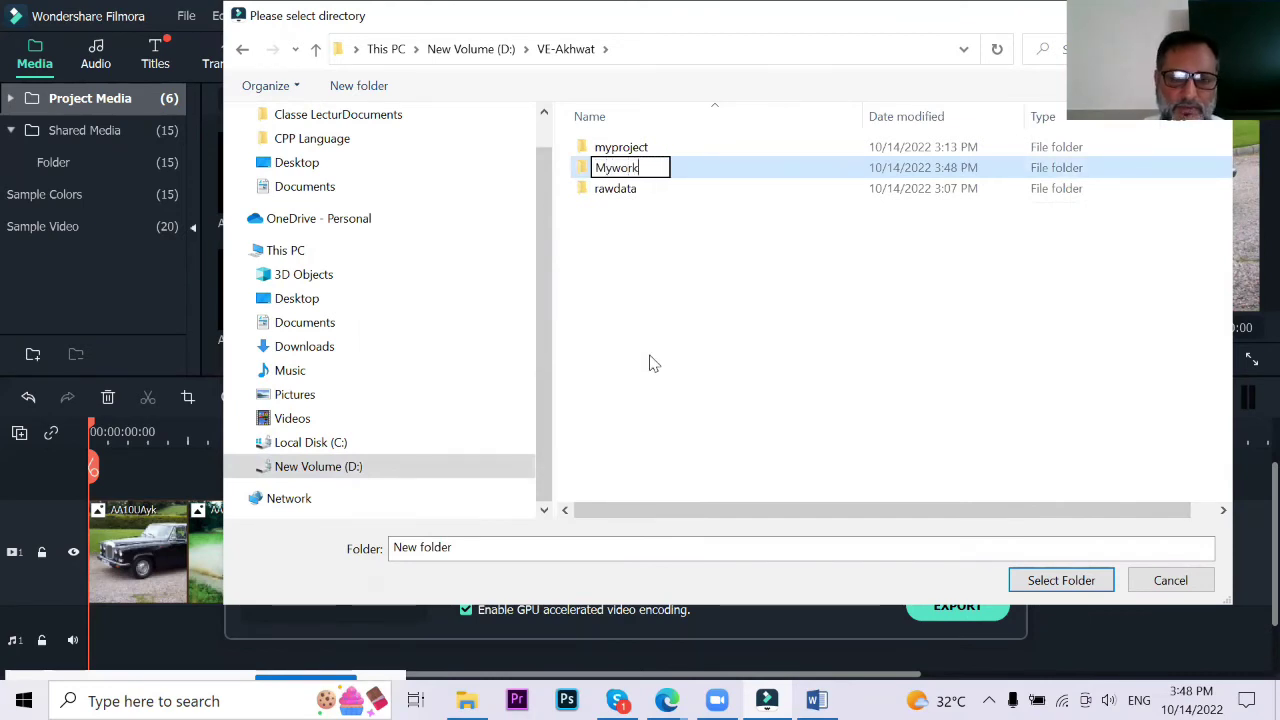
{"action": "type", "text": "s"}
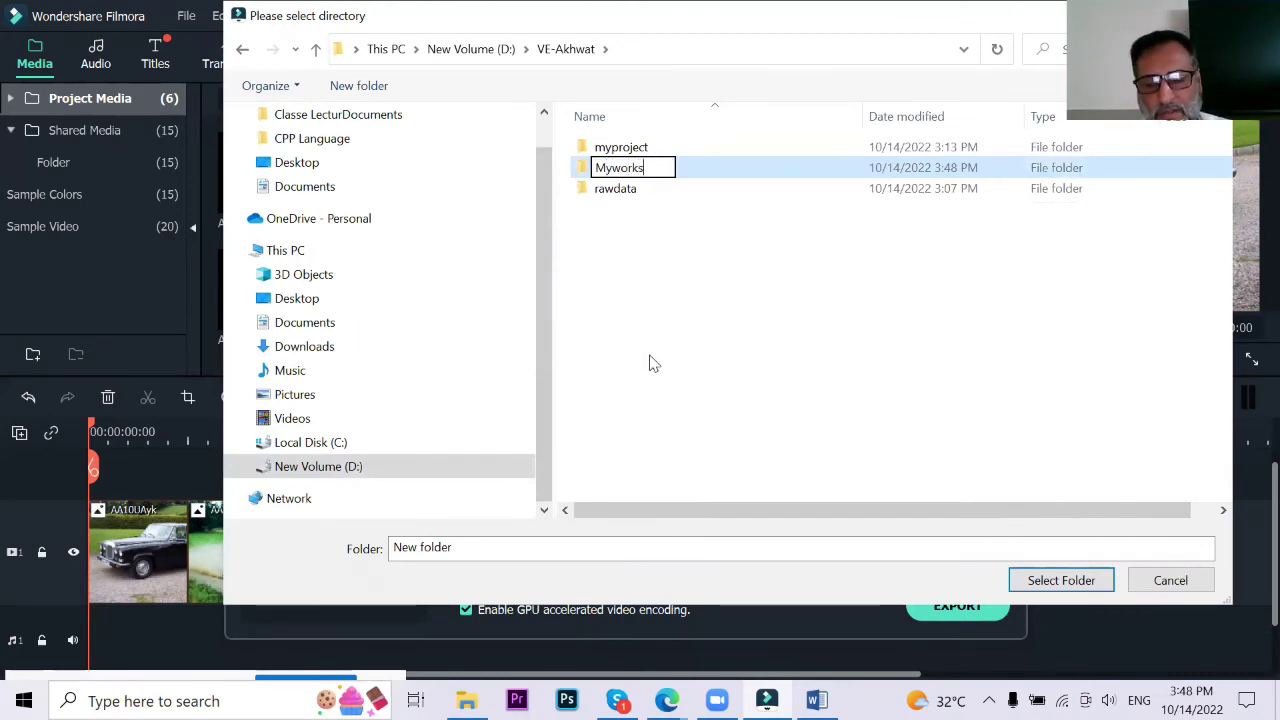
{"action": "key", "text": "Return"}
{"action": "key", "text": "Return"}
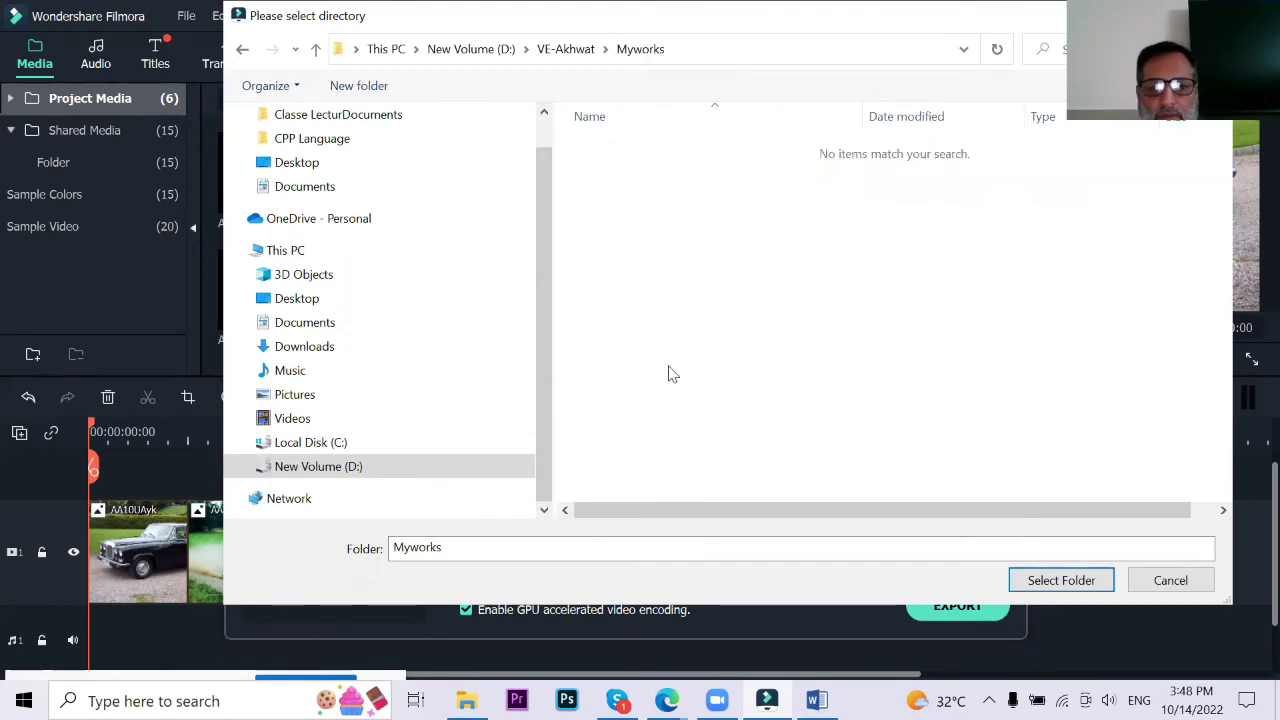
{"action": "left_click", "coordinate": [1063, 582]}
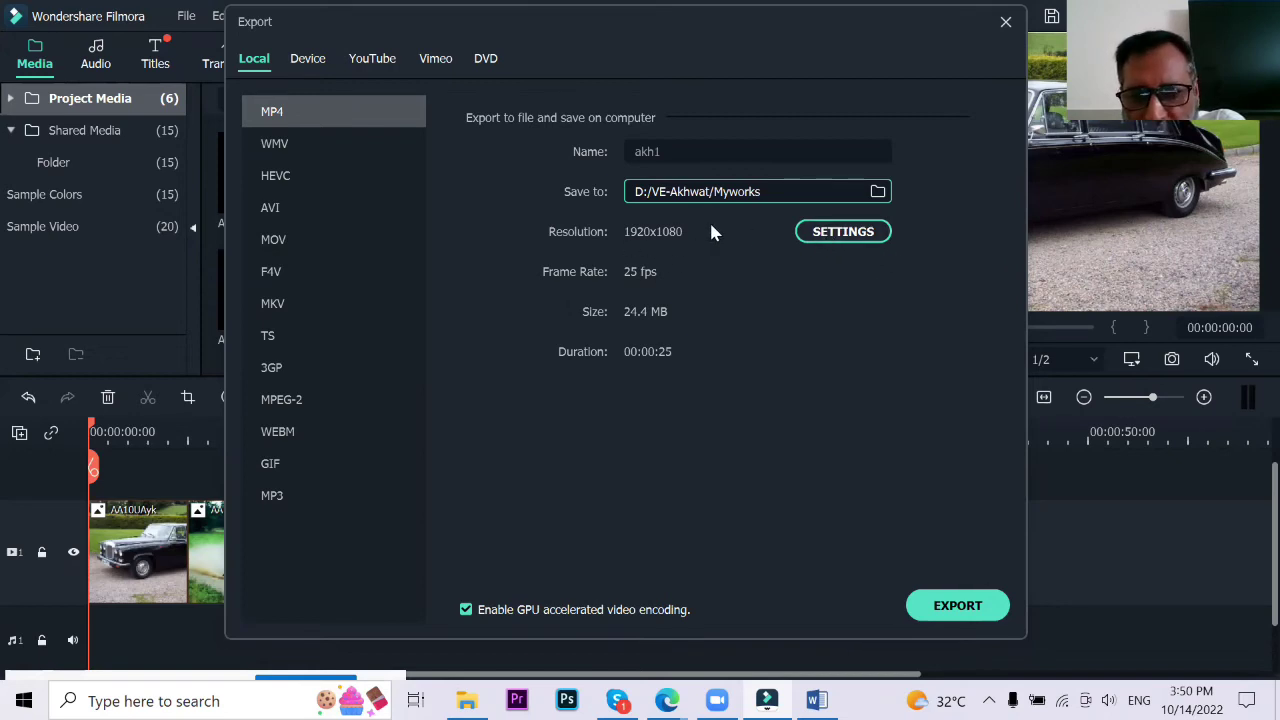
Step: Examine the MP4 export settings and video encoder options, keeping H.264, and close the export dialog
{"action": "left_click", "coordinate": [858, 237]}
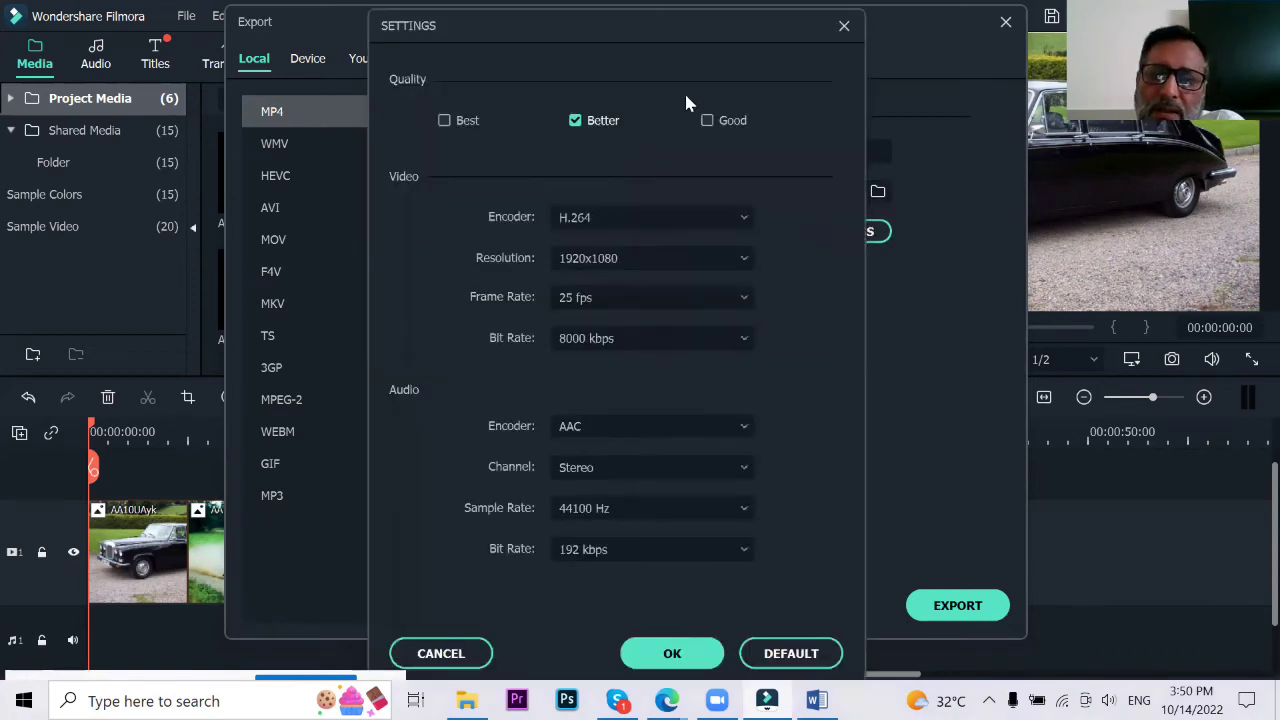
{"action": "left_click_drag", "start_coordinate": [585, 29], "coordinate": [628, 36]}
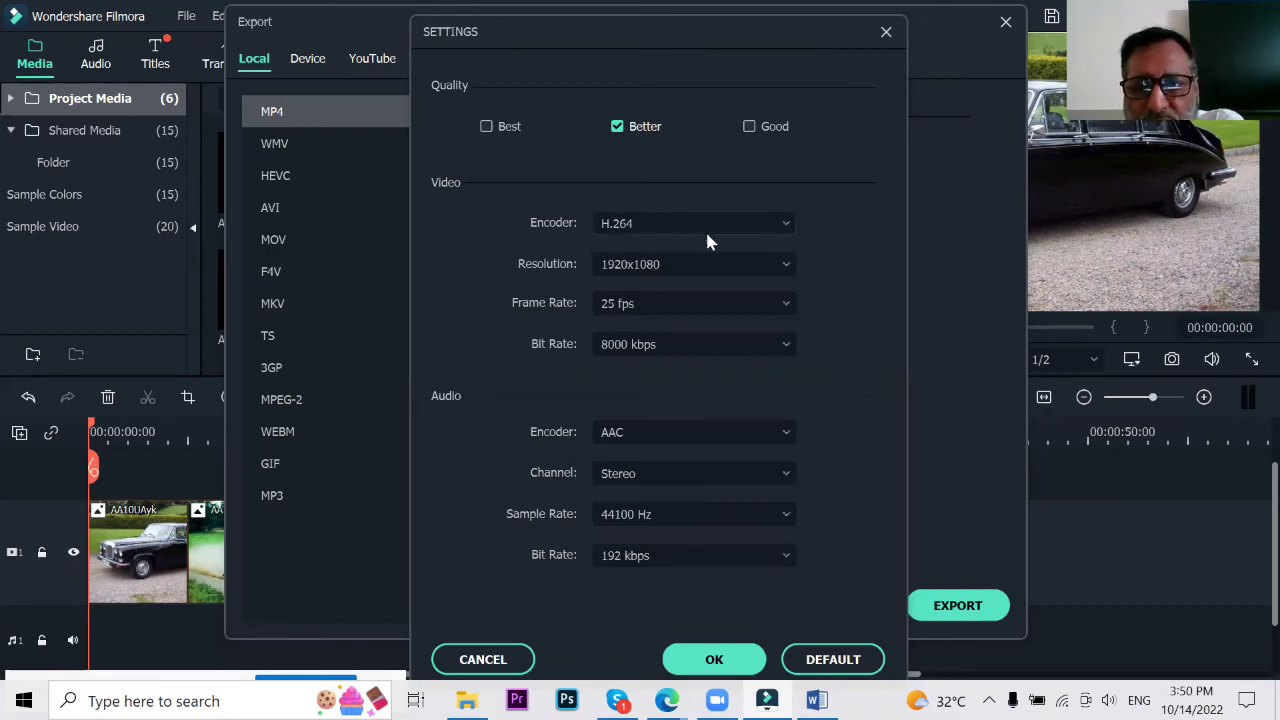
{"action": "left_click", "coordinate": [787, 225]}
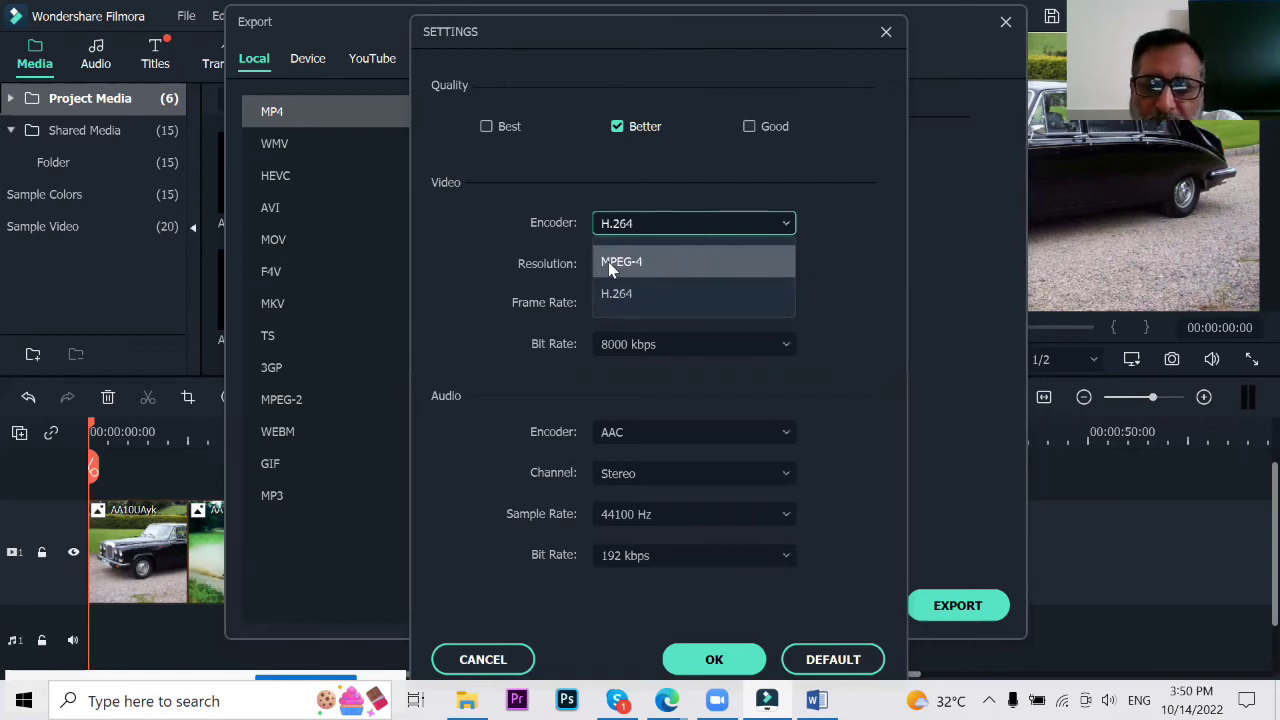
{"action": "left_click", "coordinate": [622, 292]}
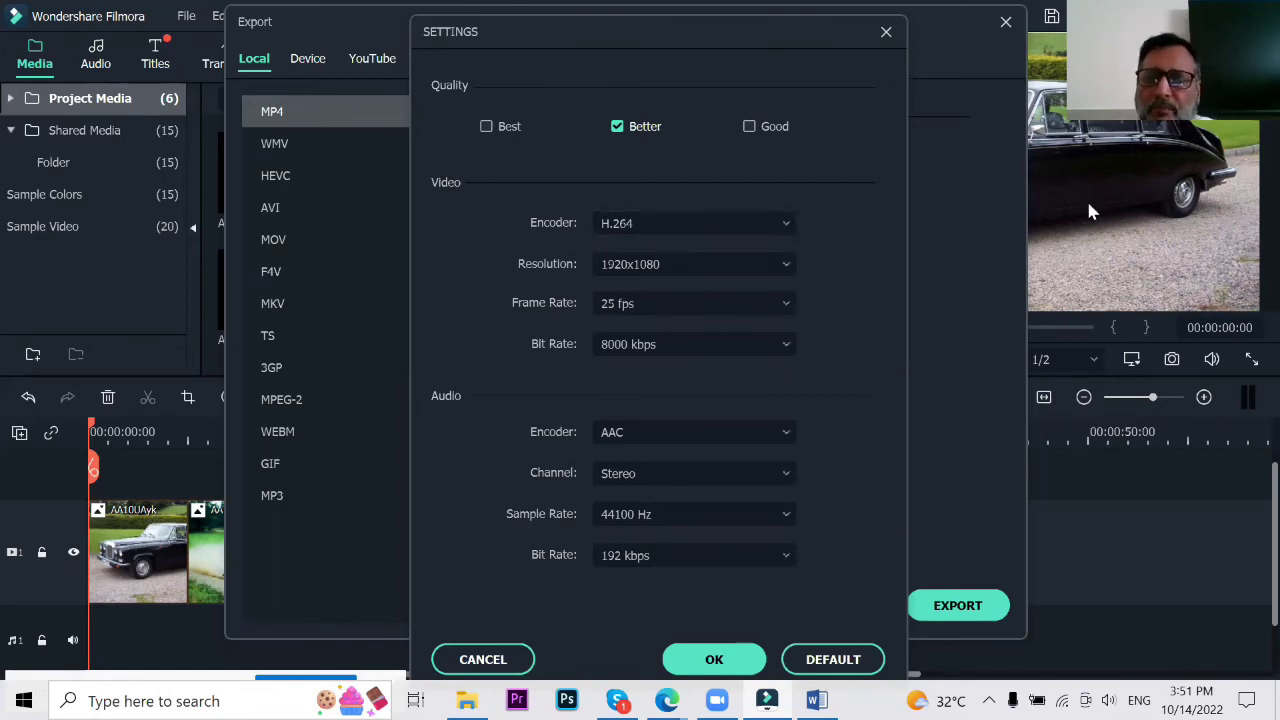
{"action": "left_click", "coordinate": [1005, 24]}
{"action": "left_click", "coordinate": [1005, 24]}
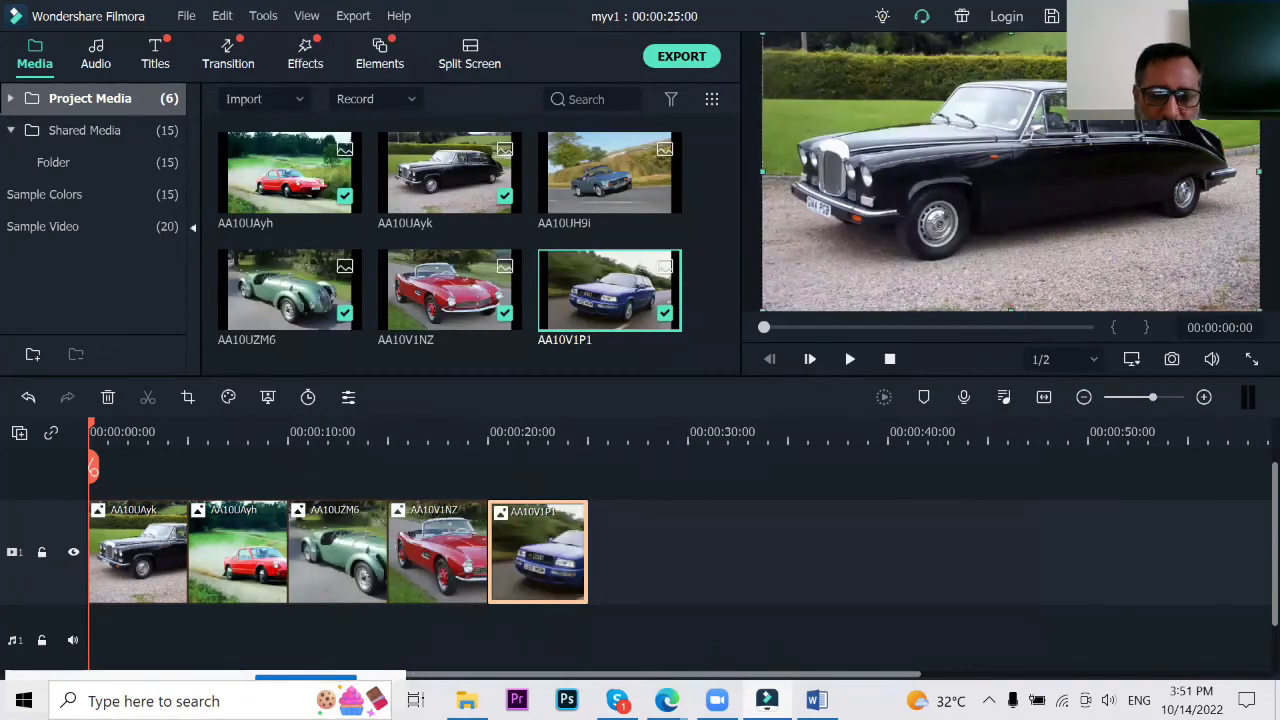
Step: Switch to File Explorer and open the myproject folder inside VE-Akhwat
{"action": "left_click", "coordinate": [466, 700]}
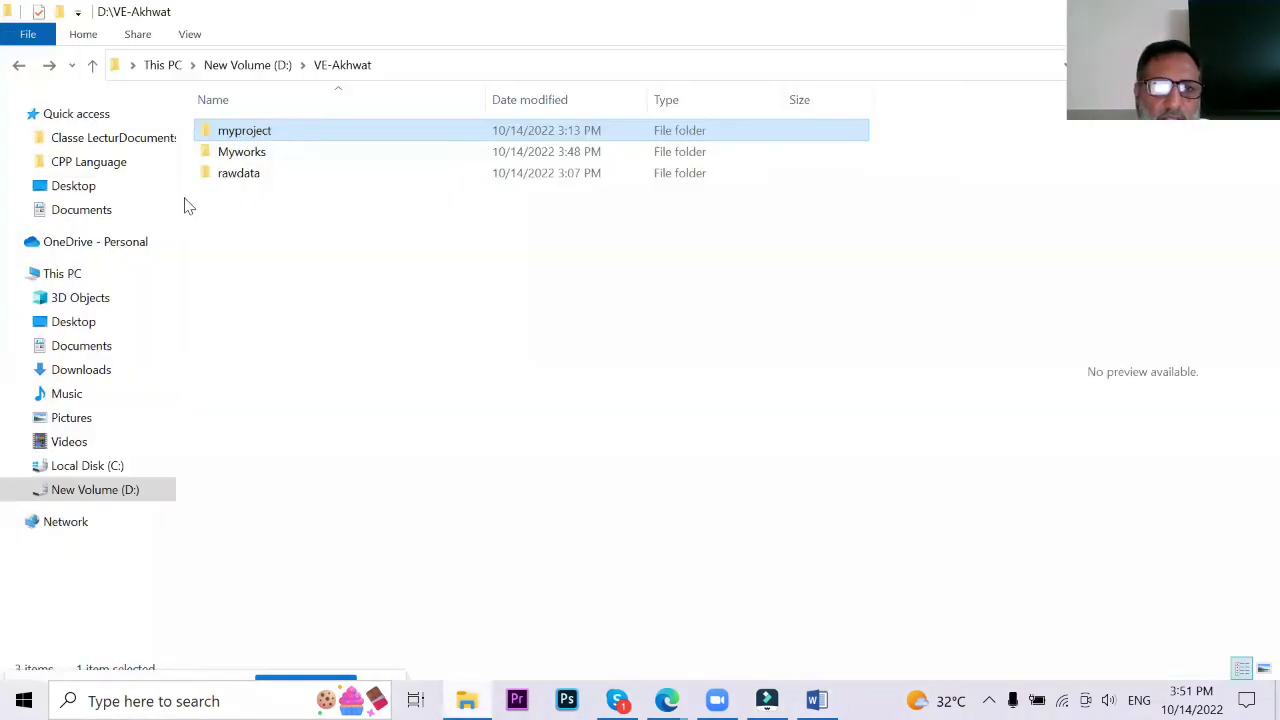
{"action": "double_click", "coordinate": [266, 138]}
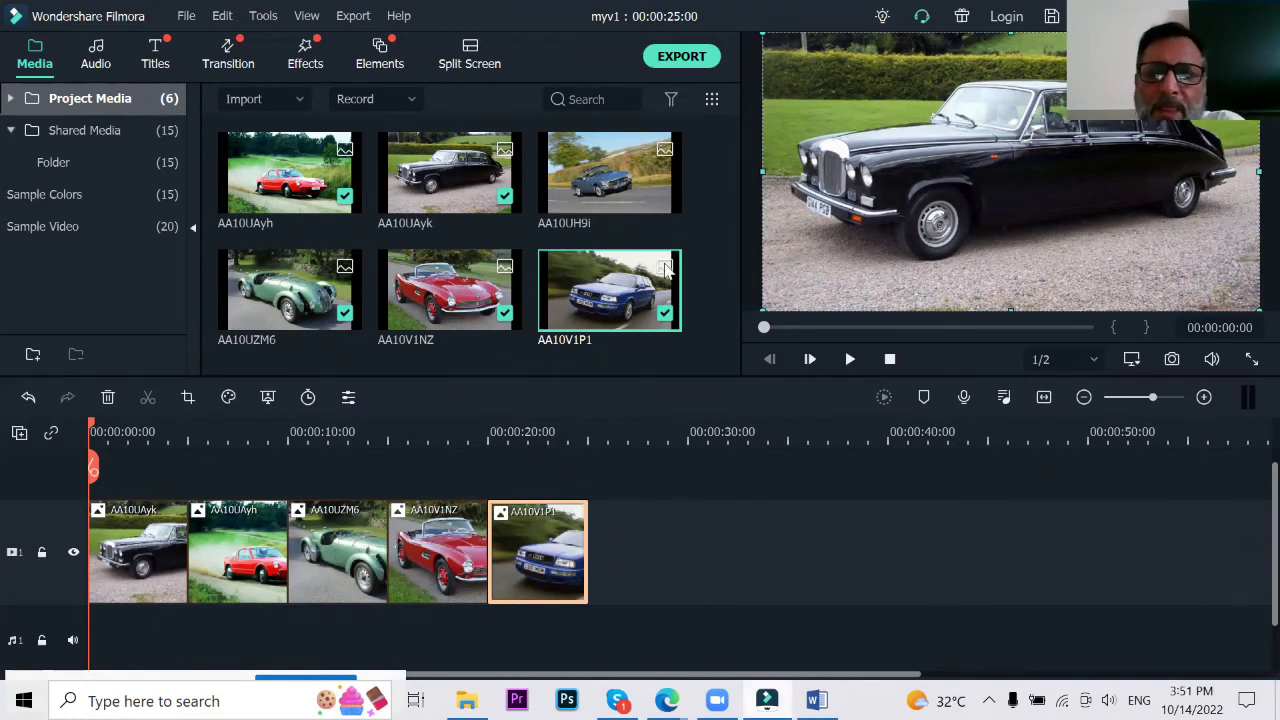
Step: Reopen the export dialog in Filmora and name the video "akh1"
{"action": "left_click", "coordinate": [672, 58]}
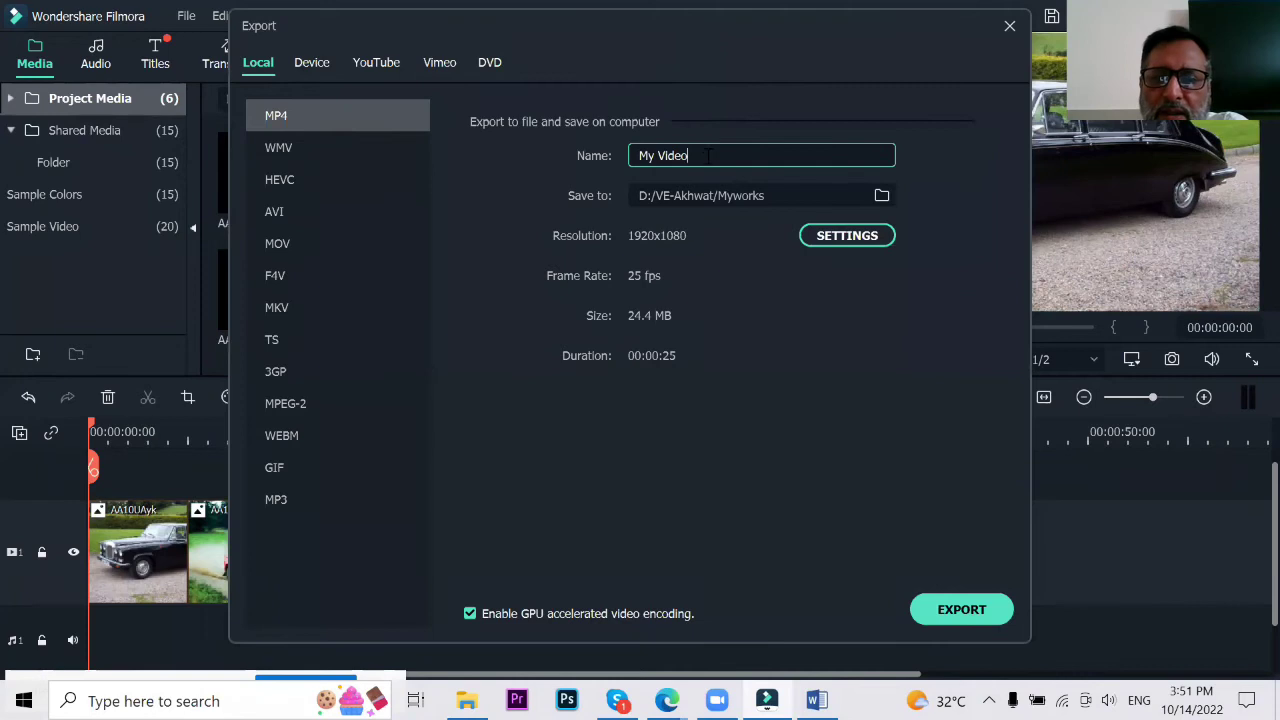
{"action": "left_click_drag", "start_coordinate": [708, 157], "coordinate": [535, 162]}
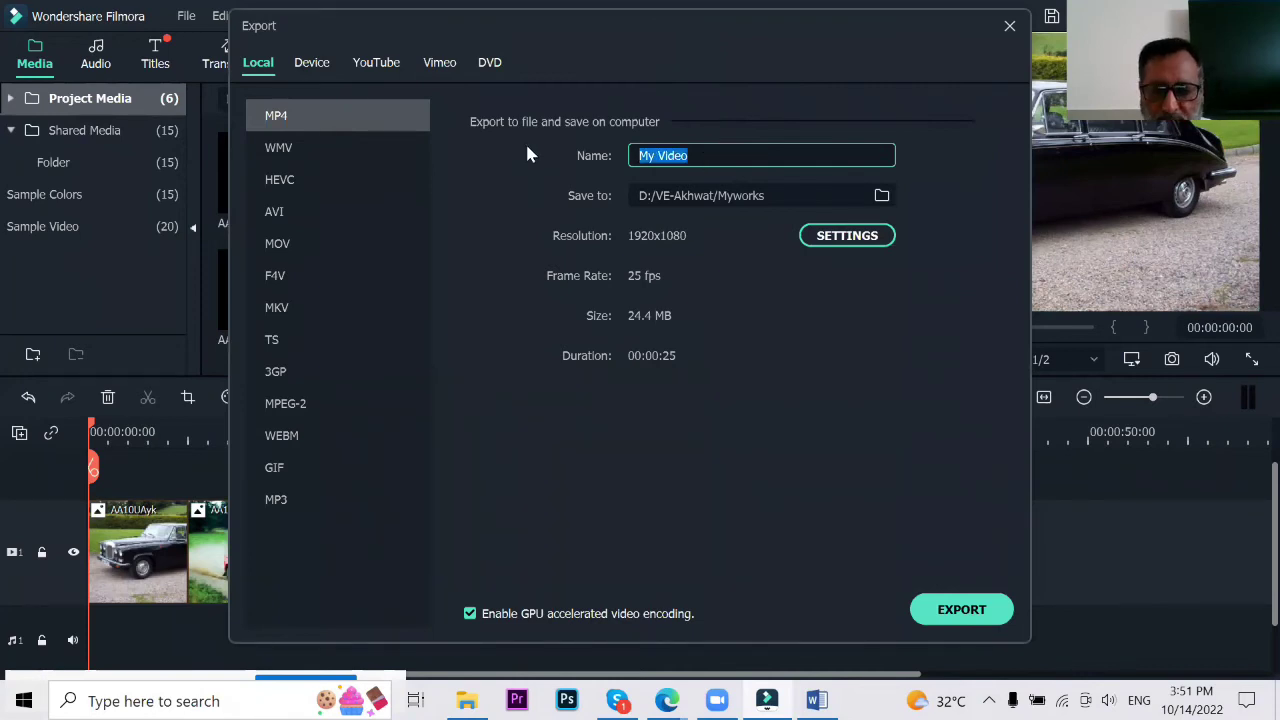
{"action": "type", "text": "akh1"}
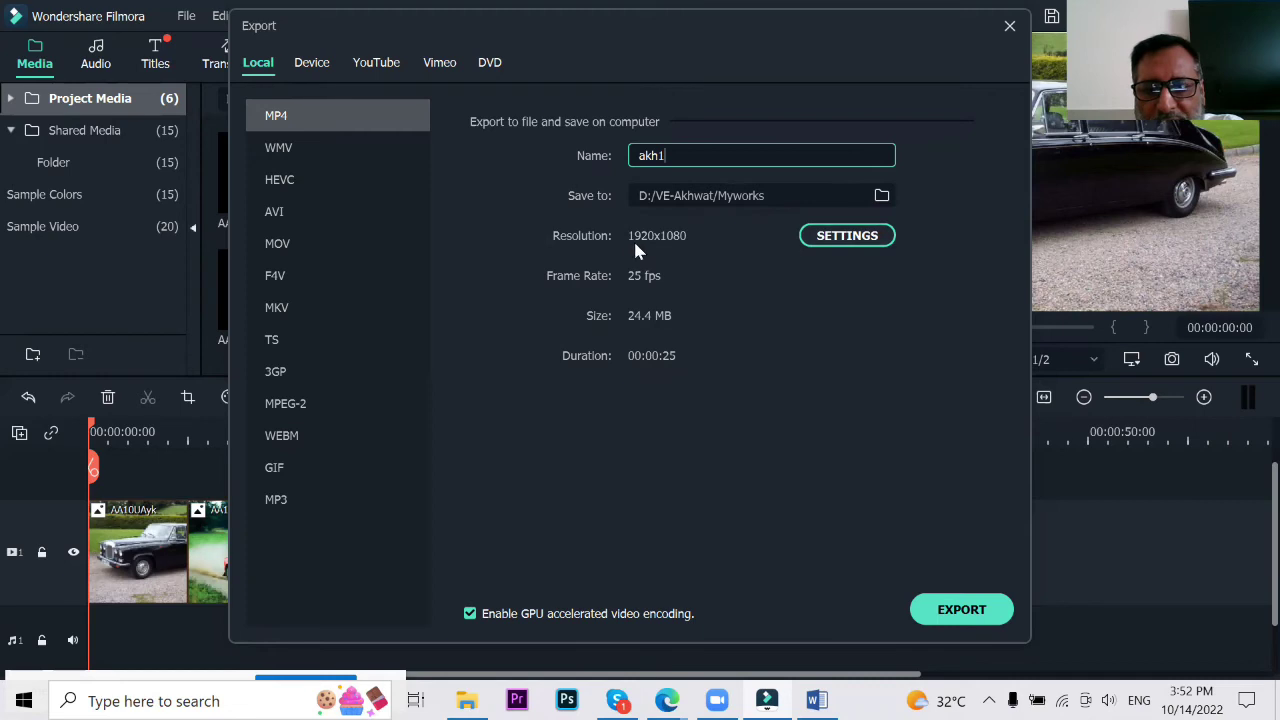
Step: Set the MP4 export resolution to 1280x720 and keep the frame rate at 25 fps
{"action": "left_click", "coordinate": [852, 240]}
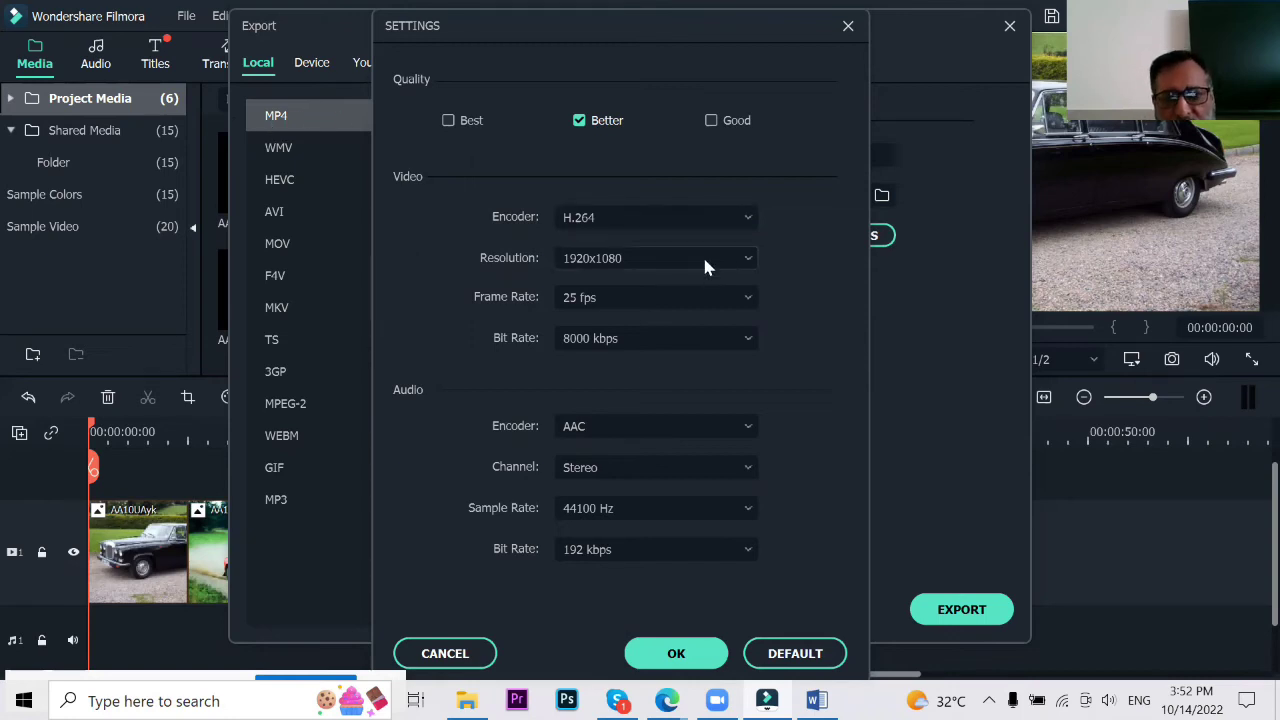
{"action": "left_click", "coordinate": [748, 262]}
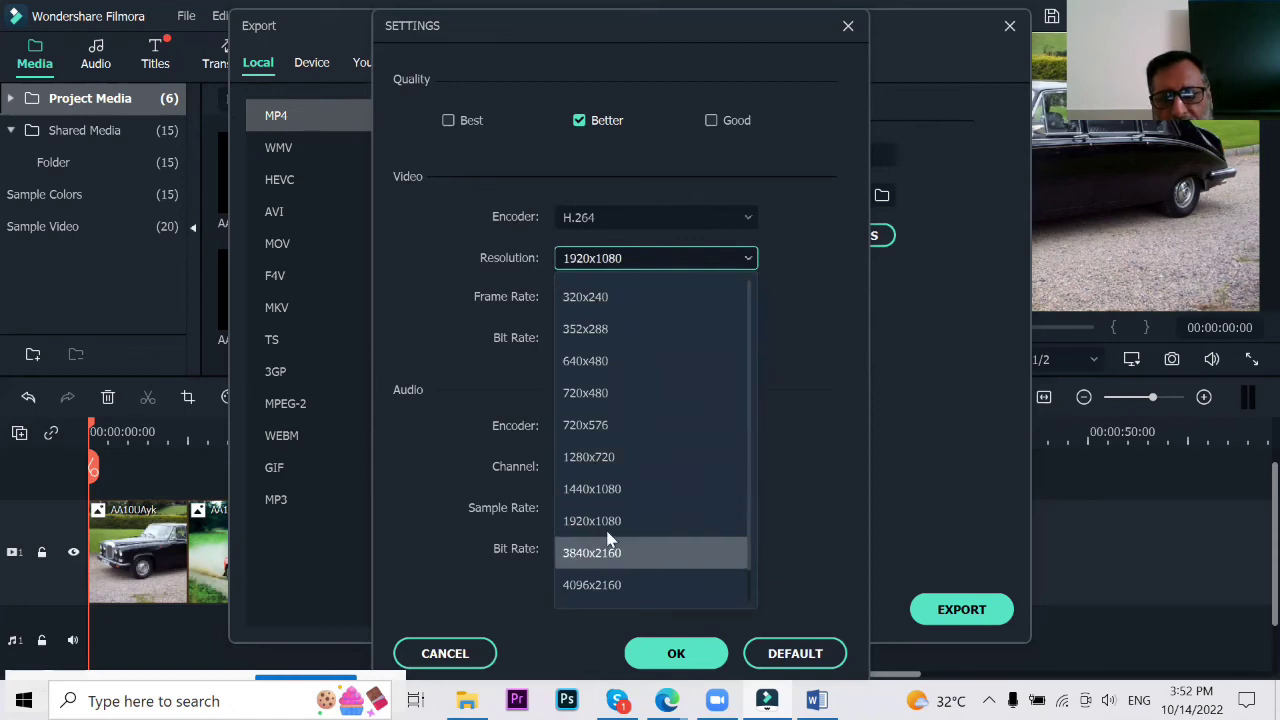
{"action": "left_click", "coordinate": [616, 457]}
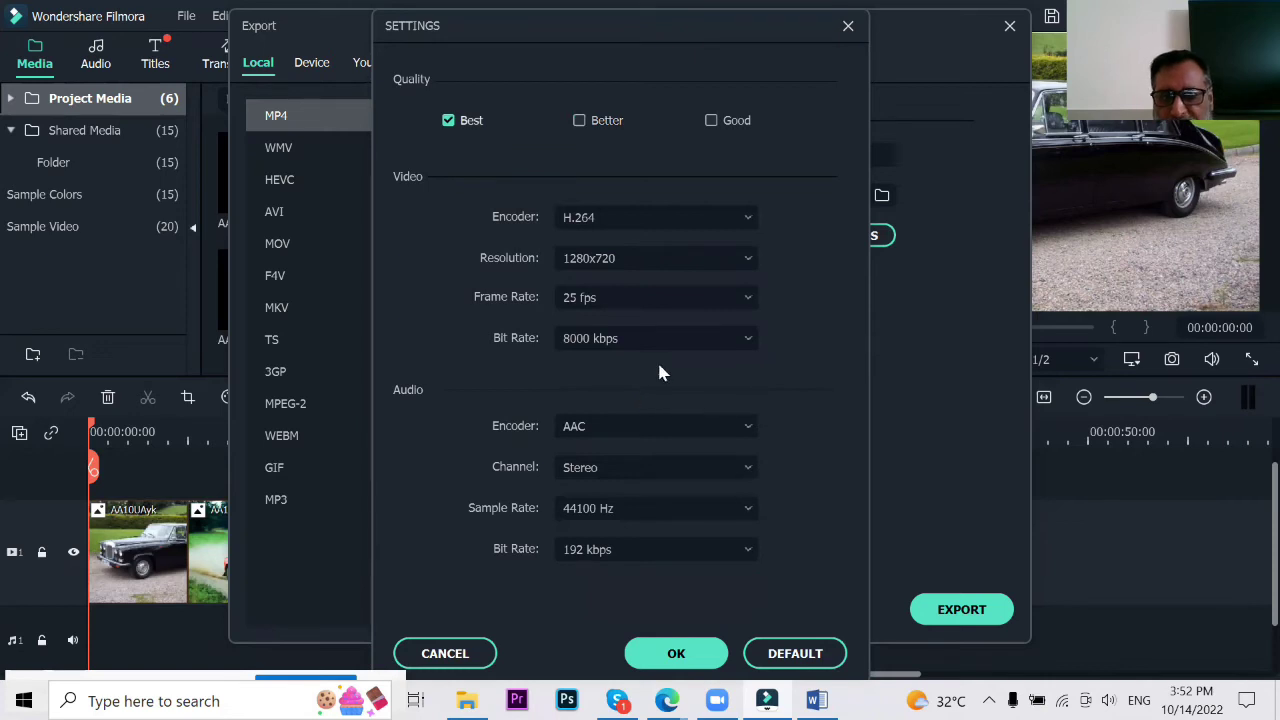
{"action": "left_click", "coordinate": [685, 297]}
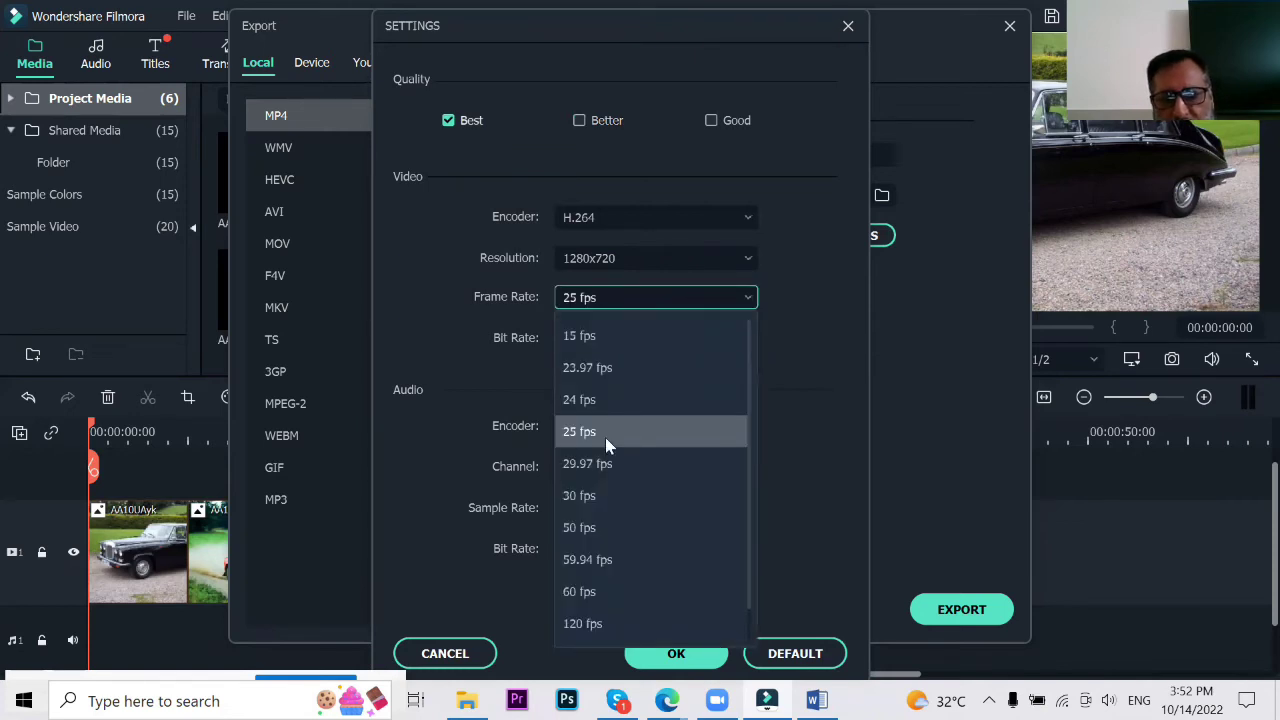
{"action": "key", "text": "Escape"}
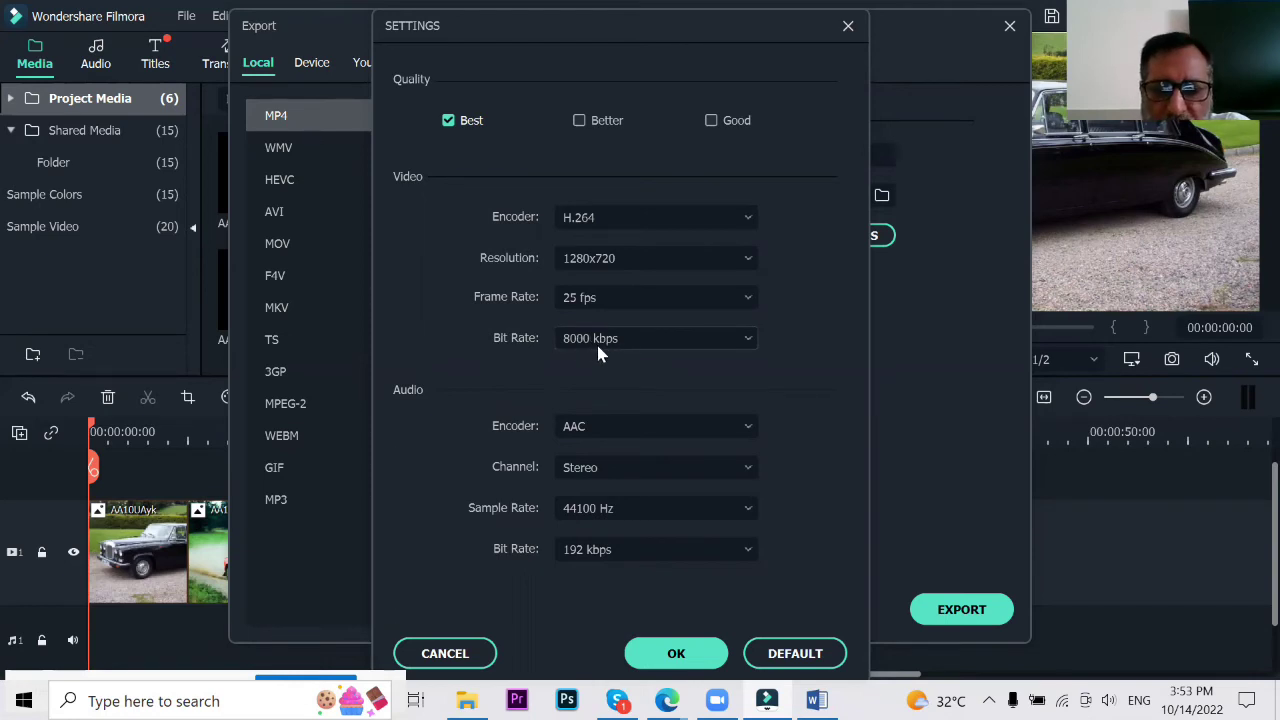
Step: Try a video bit rate of 2000 kbps and check the audio sample rate options, keeping 44100 Hz
{"action": "left_click", "coordinate": [749, 342]}
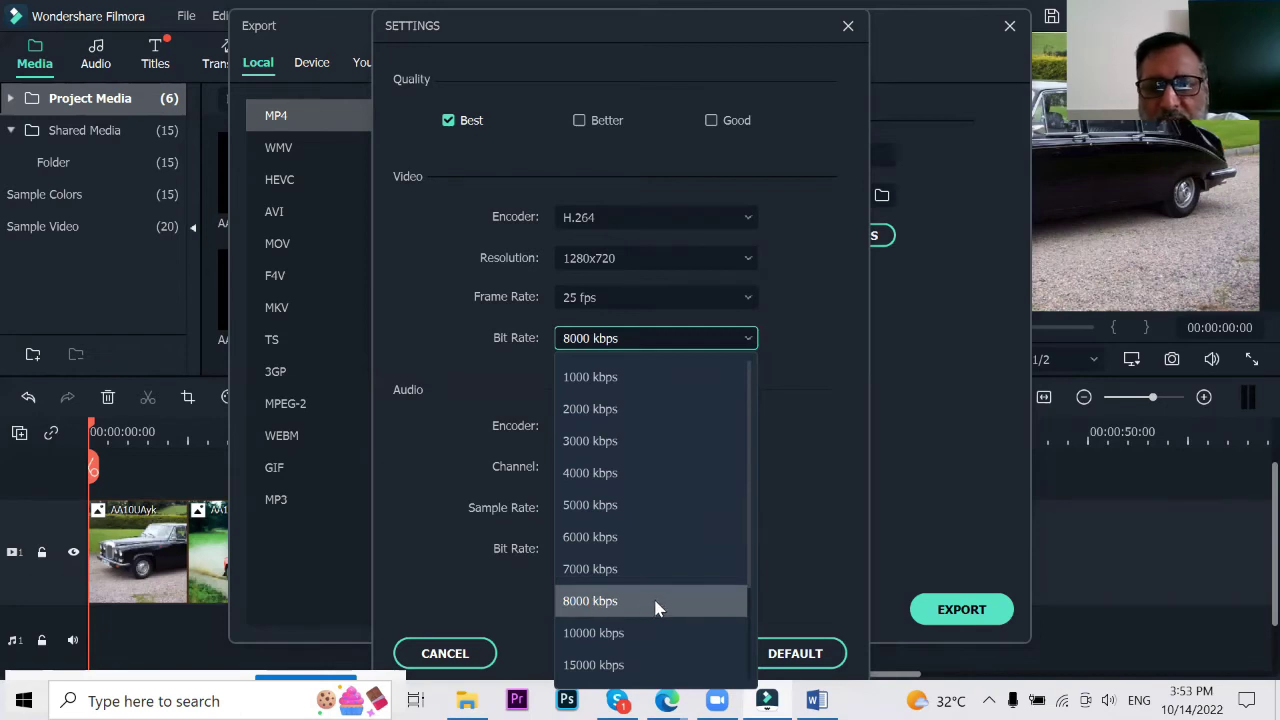
{"action": "left_click", "coordinate": [662, 418]}
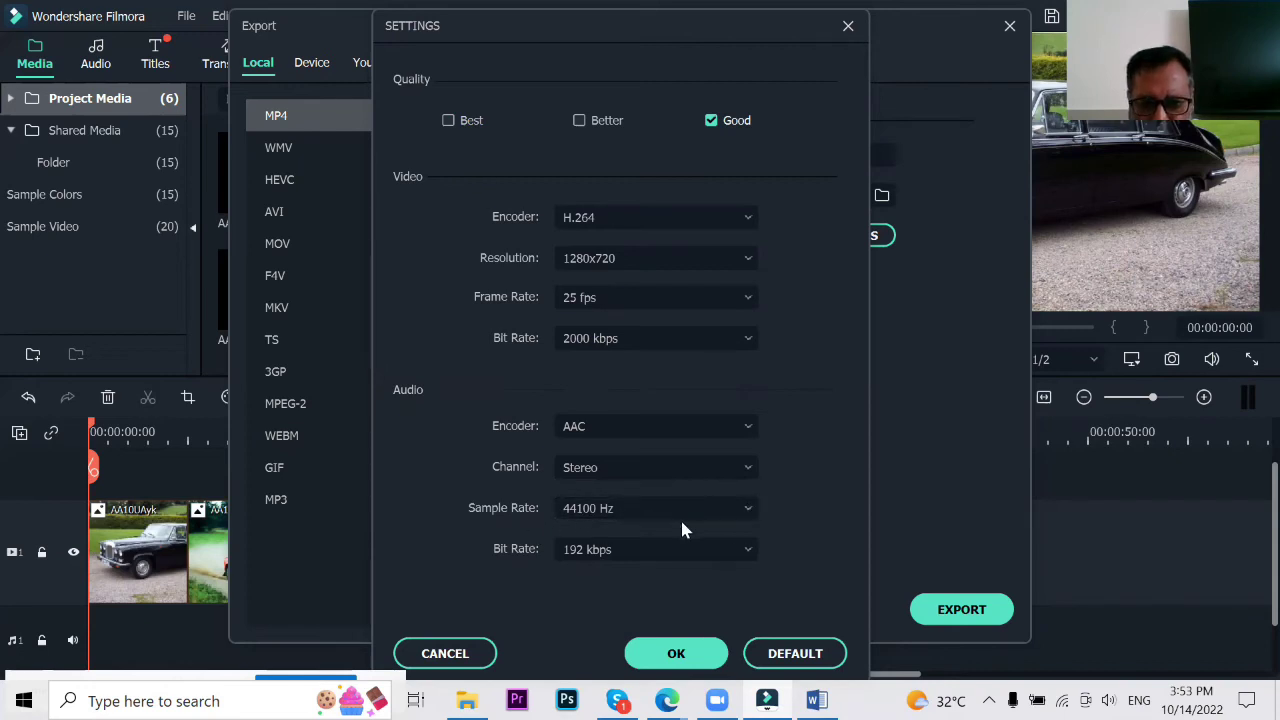
{"action": "left_click", "coordinate": [748, 510]}
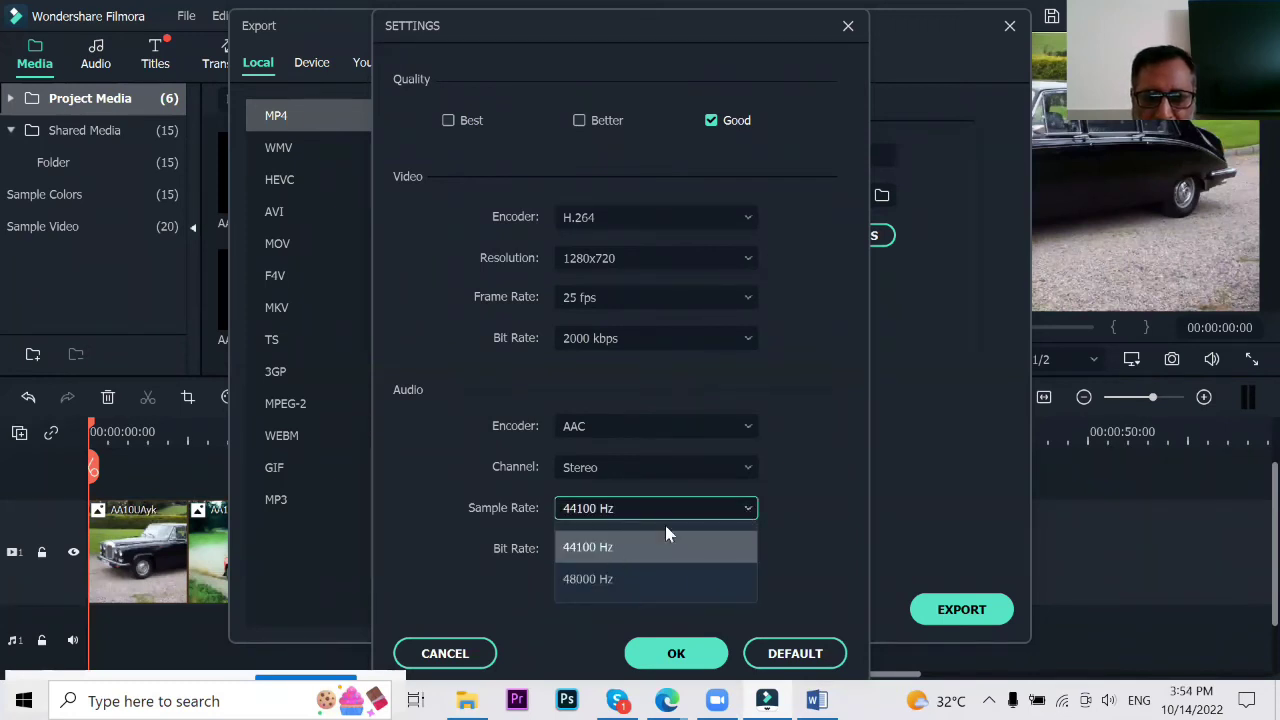
{"action": "left_click", "coordinate": [705, 510]}
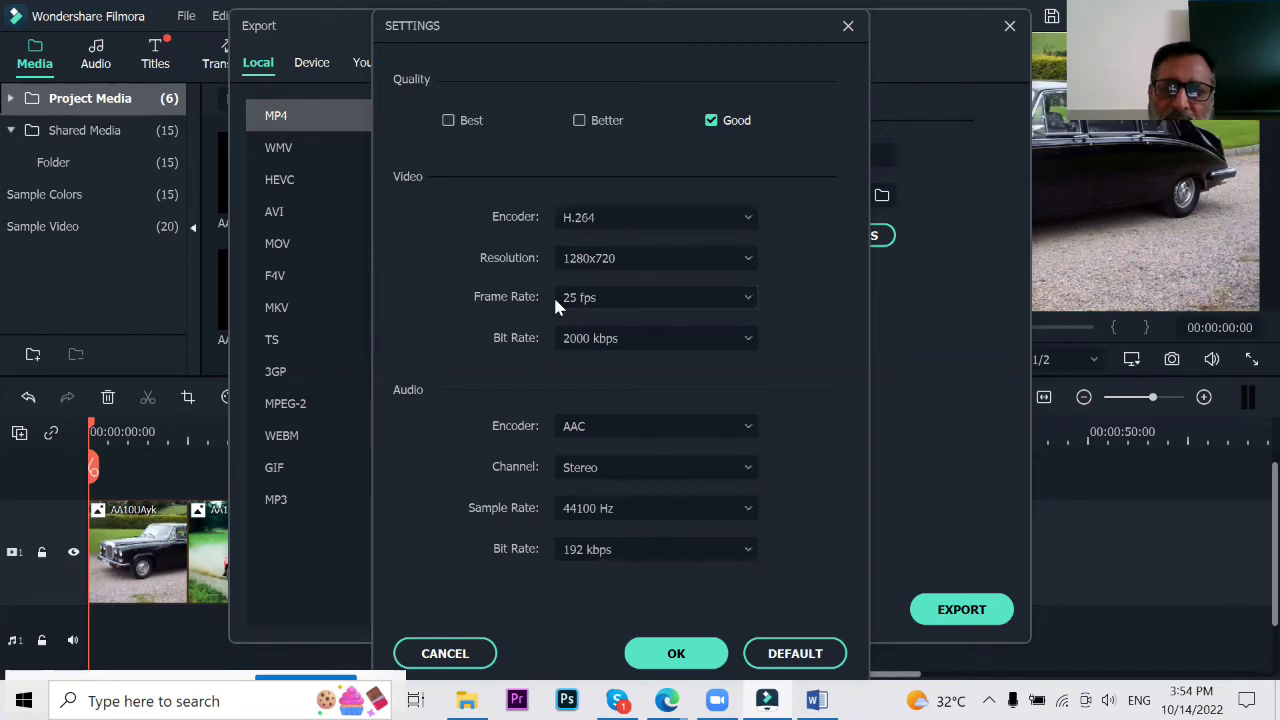
Step: Set the export quality to Better and apply the export settings
{"action": "left_click", "coordinate": [580, 121]}
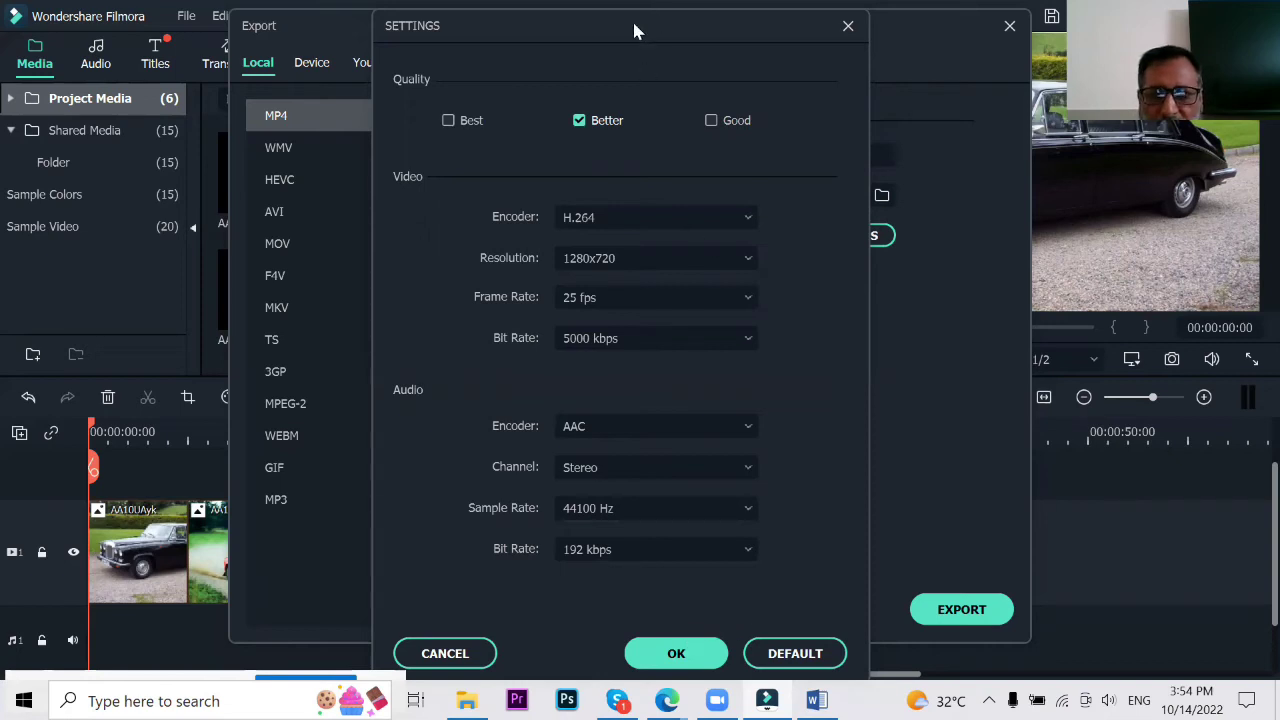
{"action": "left_click_drag", "start_coordinate": [634, 30], "coordinate": [633, 24]}
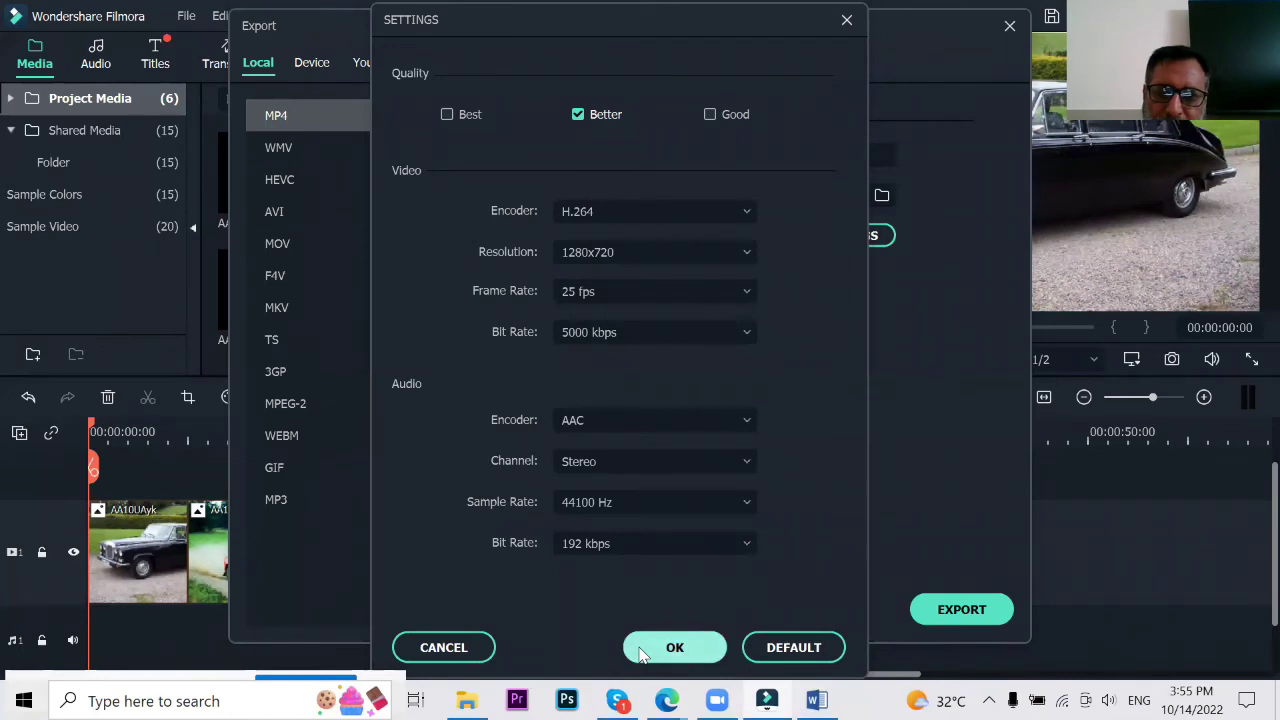
{"action": "left_click", "coordinate": [670, 648]}
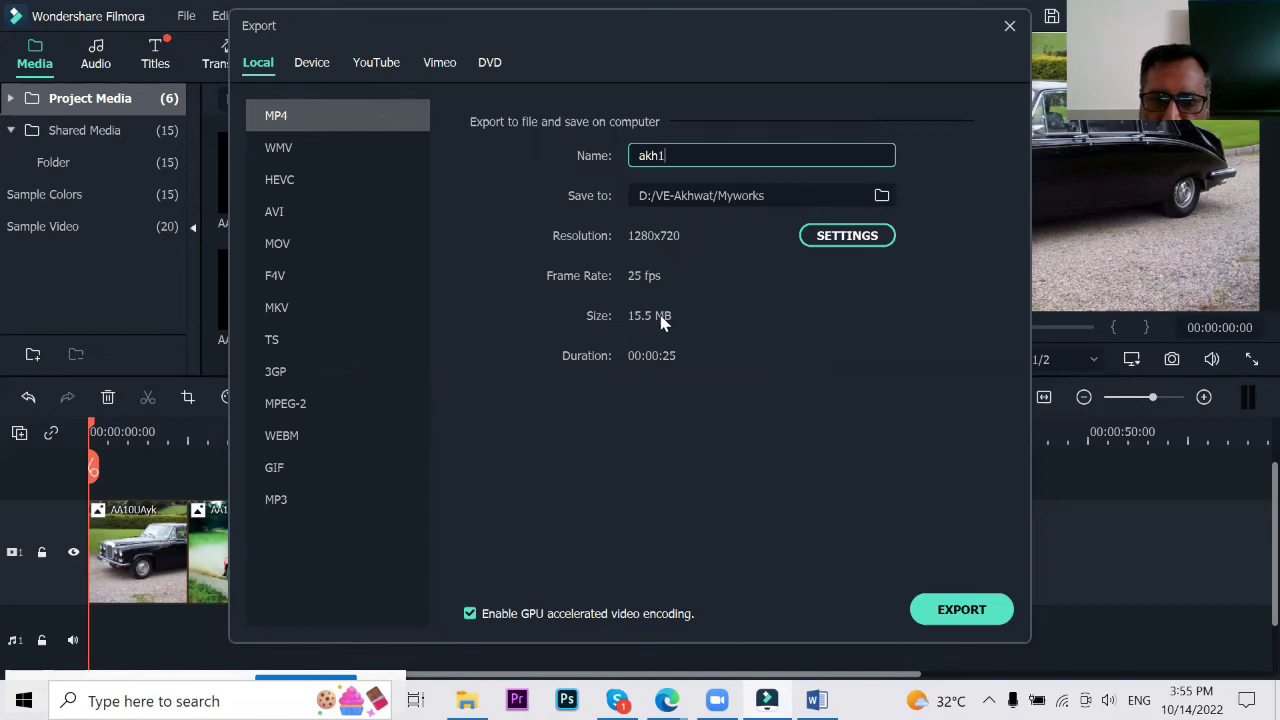
Step: Export the video under the name akh1 and keep Sound reminder as the action when done
{"action": "left_click", "coordinate": [681, 156]}
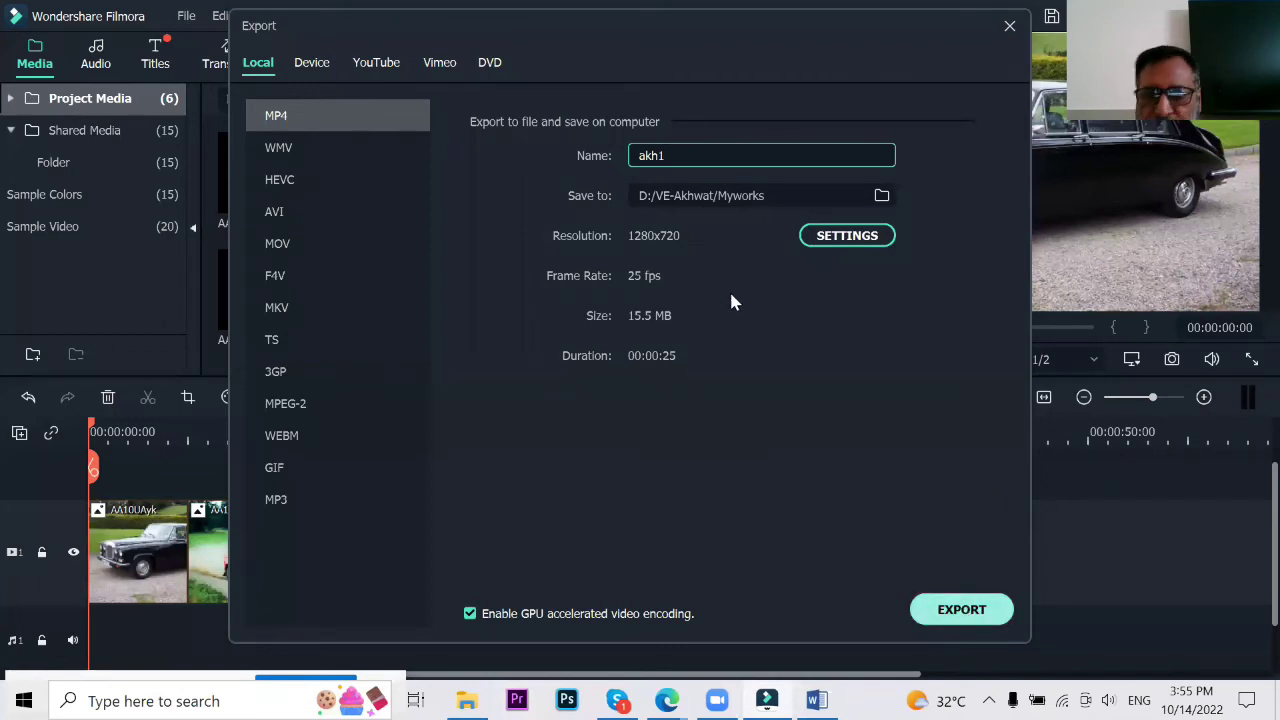
{"action": "key", "text": "Return"}
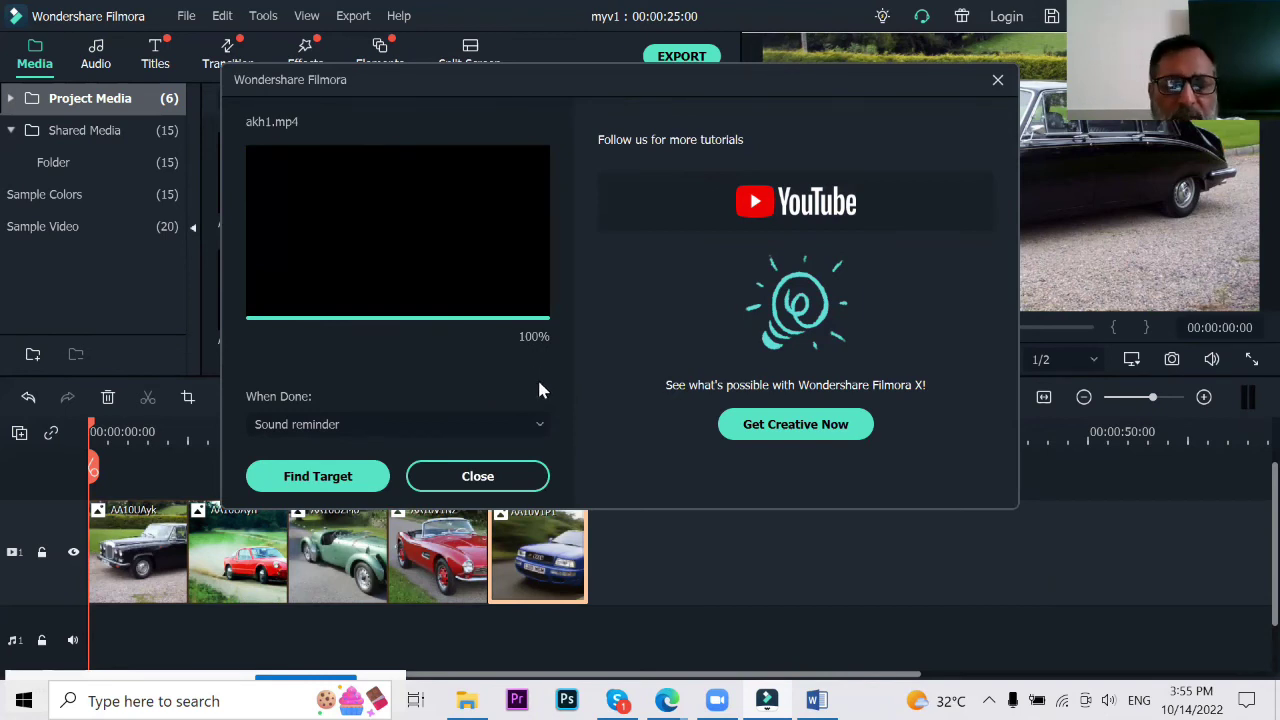
{"action": "left_click", "coordinate": [496, 424]}
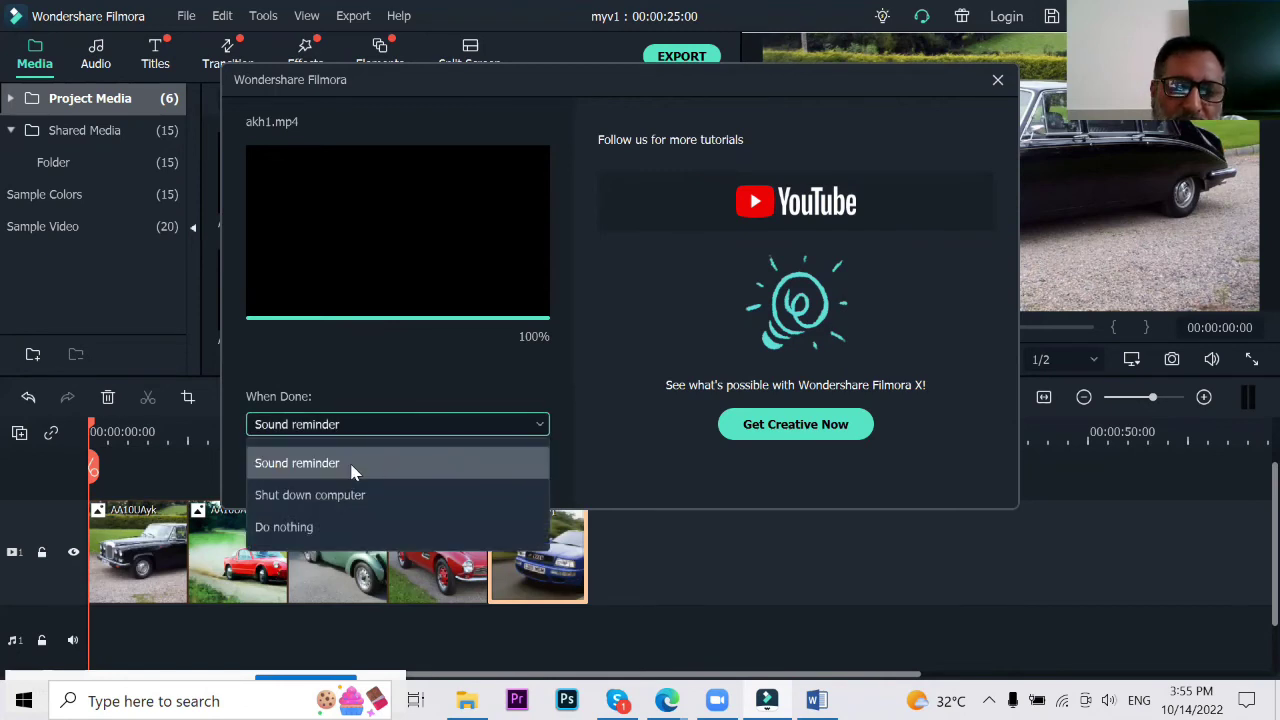
{"action": "left_click", "coordinate": [352, 466]}
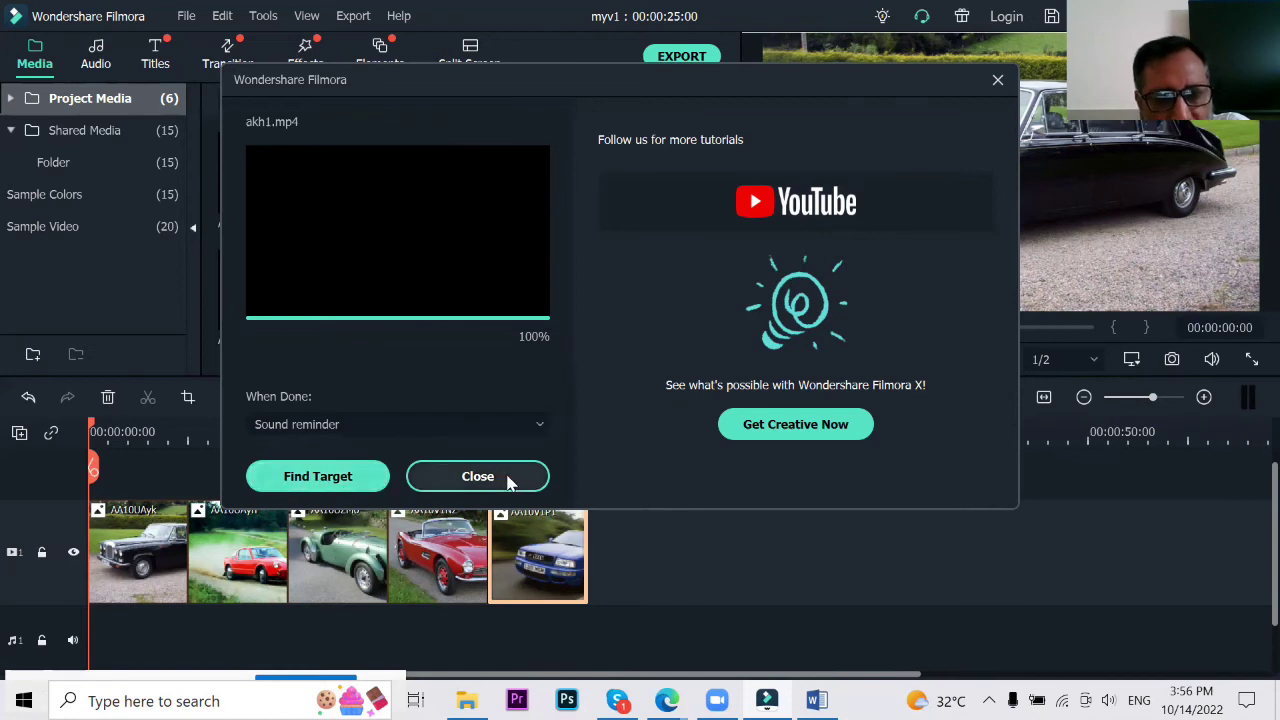
Step: Locate the exported akh1 video in its Myworks folder and play it
{"action": "left_click", "coordinate": [322, 480]}
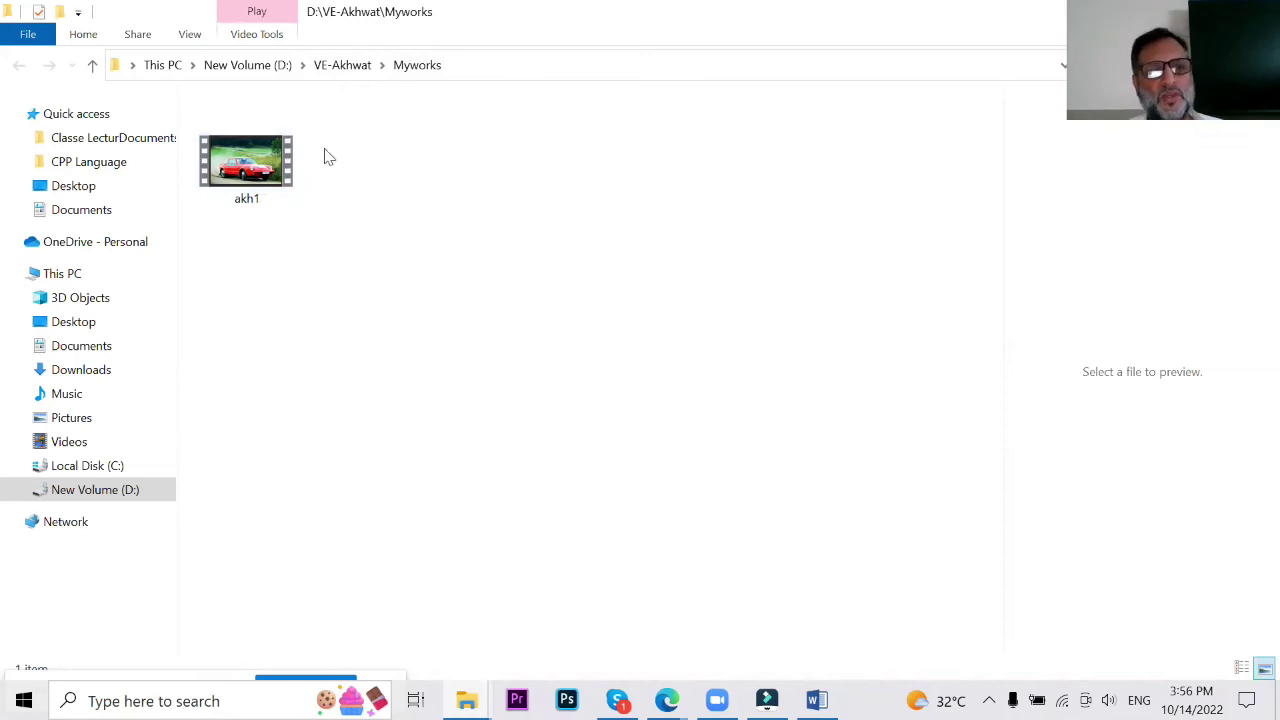
{"action": "double_click", "coordinate": [257, 170]}
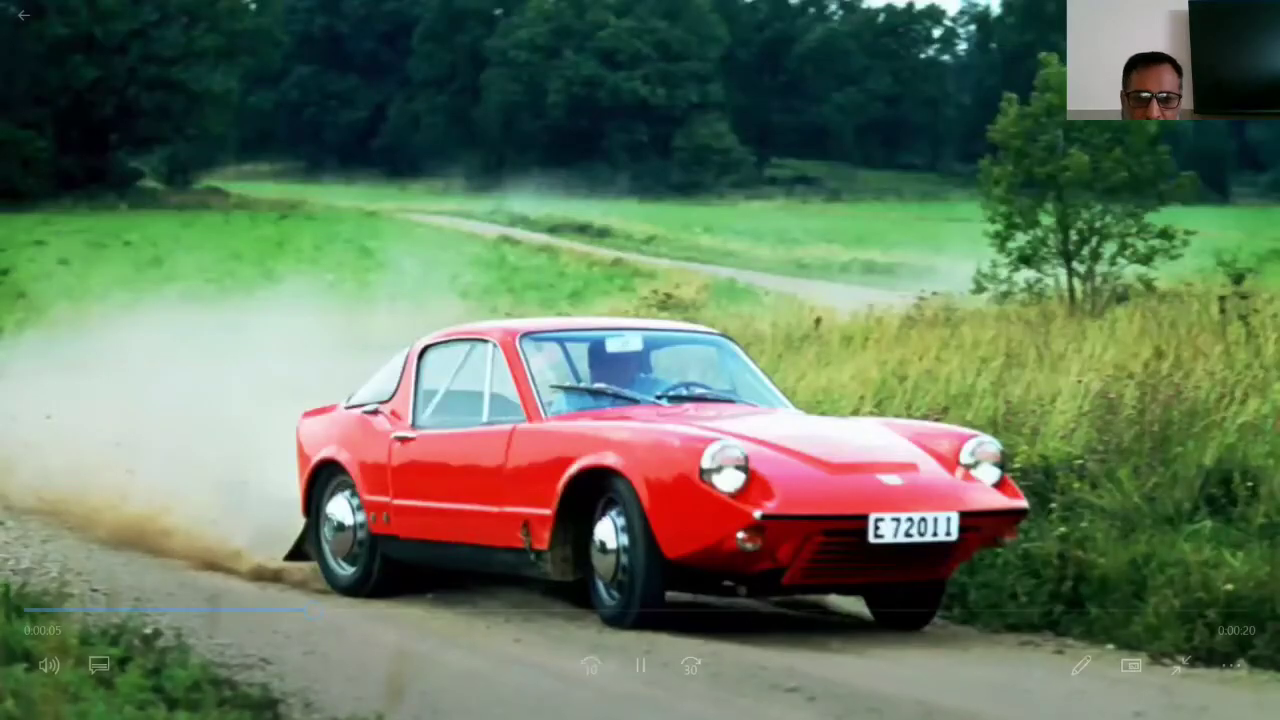
Step: Watch the exported akh1 video to its end, close it, and preview the first seconds of the slideshow in Filmora
{"action": "mouse_move", "coordinate": [637, 430]}
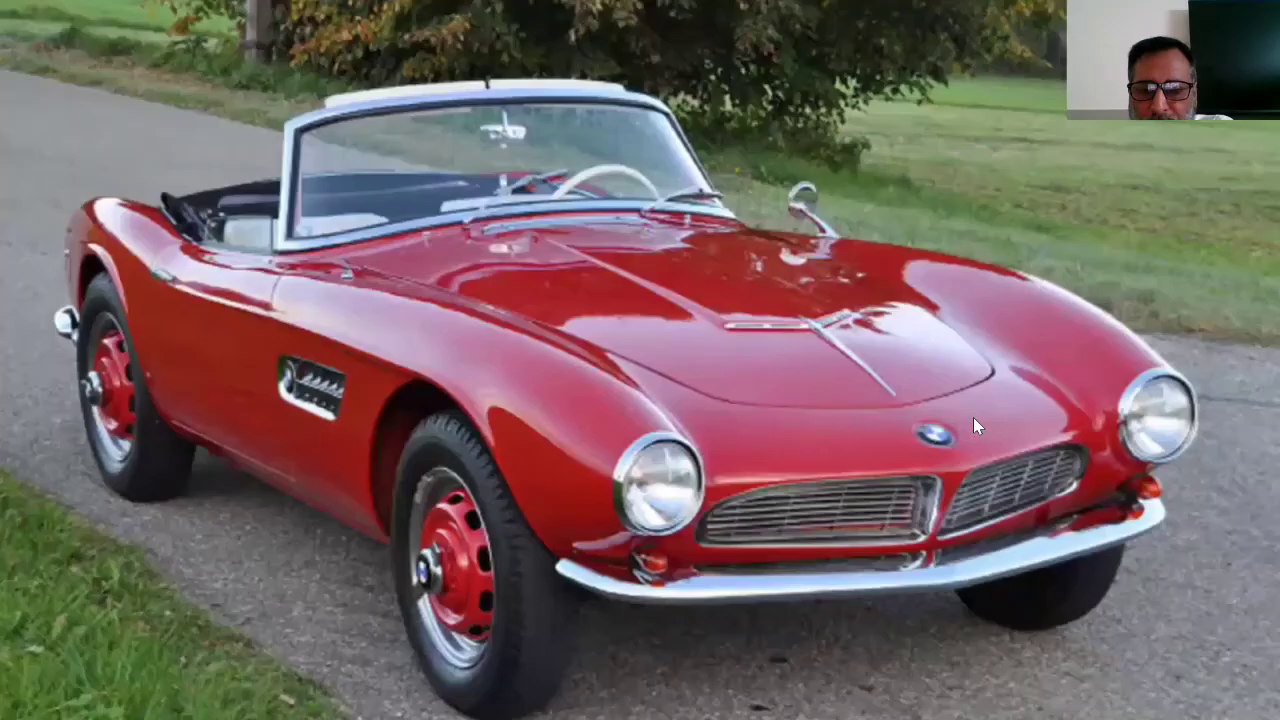
{"action": "mouse_move", "coordinate": [973, 417]}
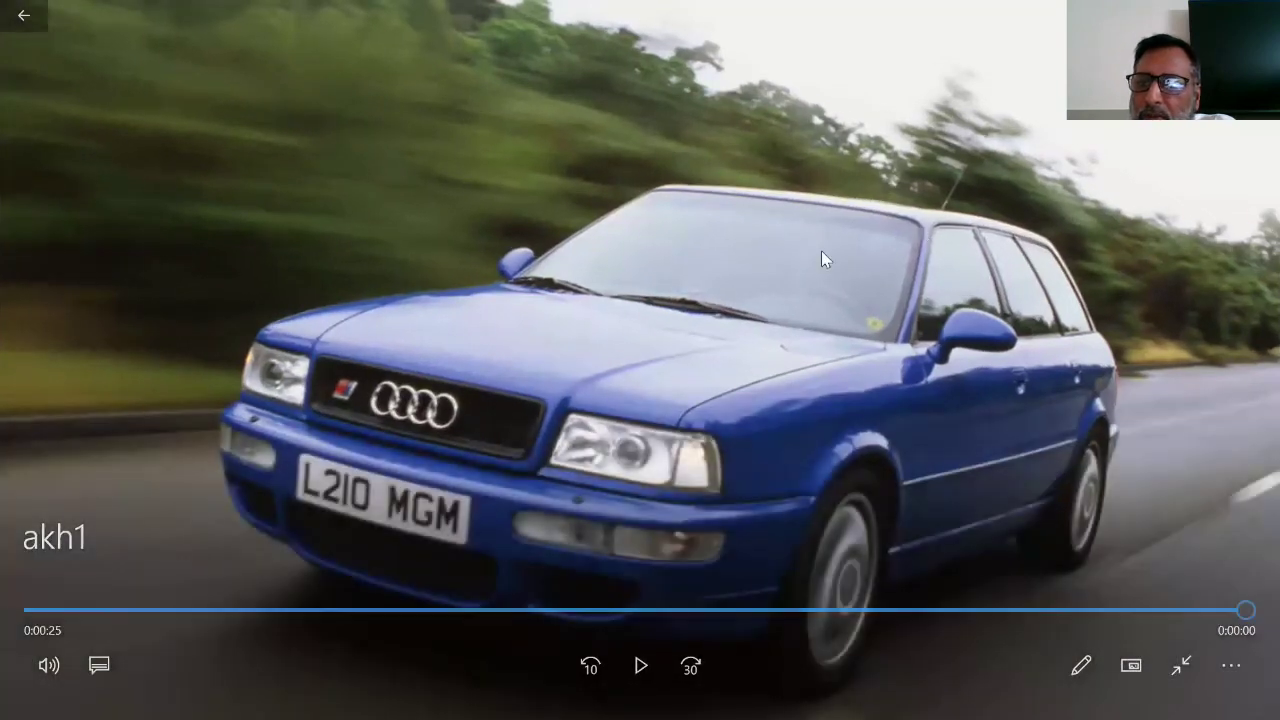
{"action": "key", "text": "alt+F4"}
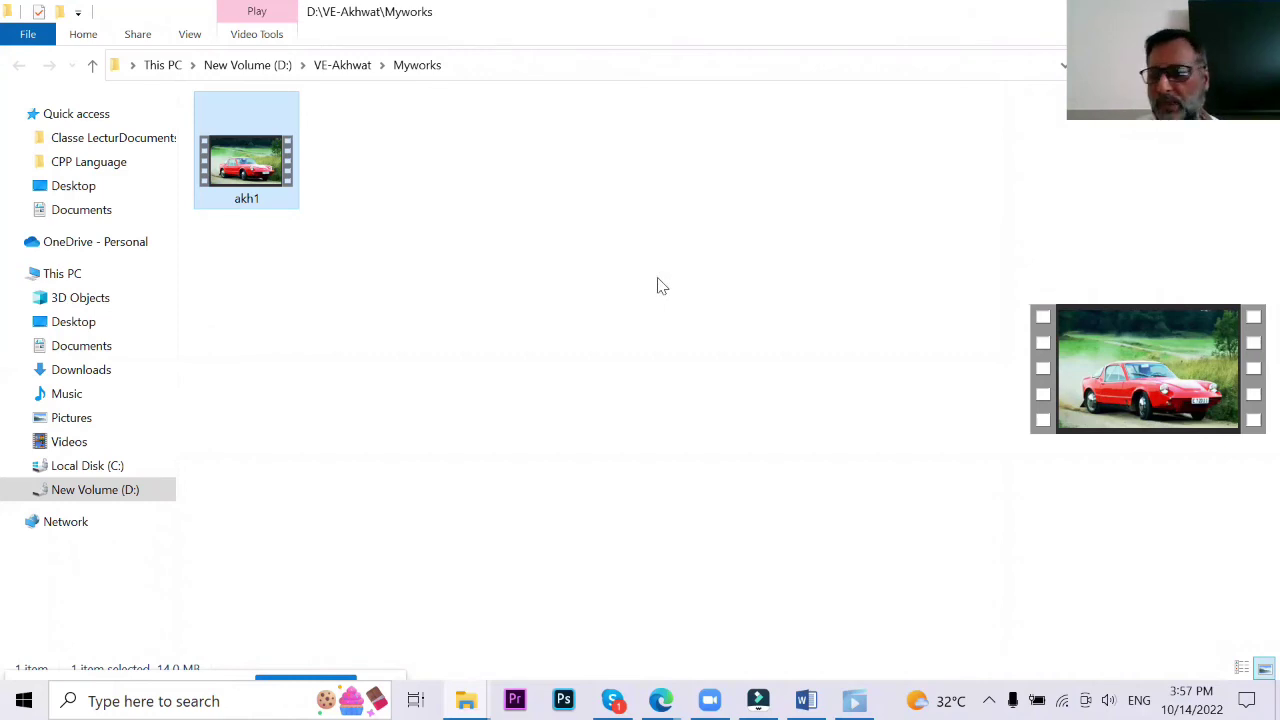
{"action": "key", "text": "alt+Tab"}
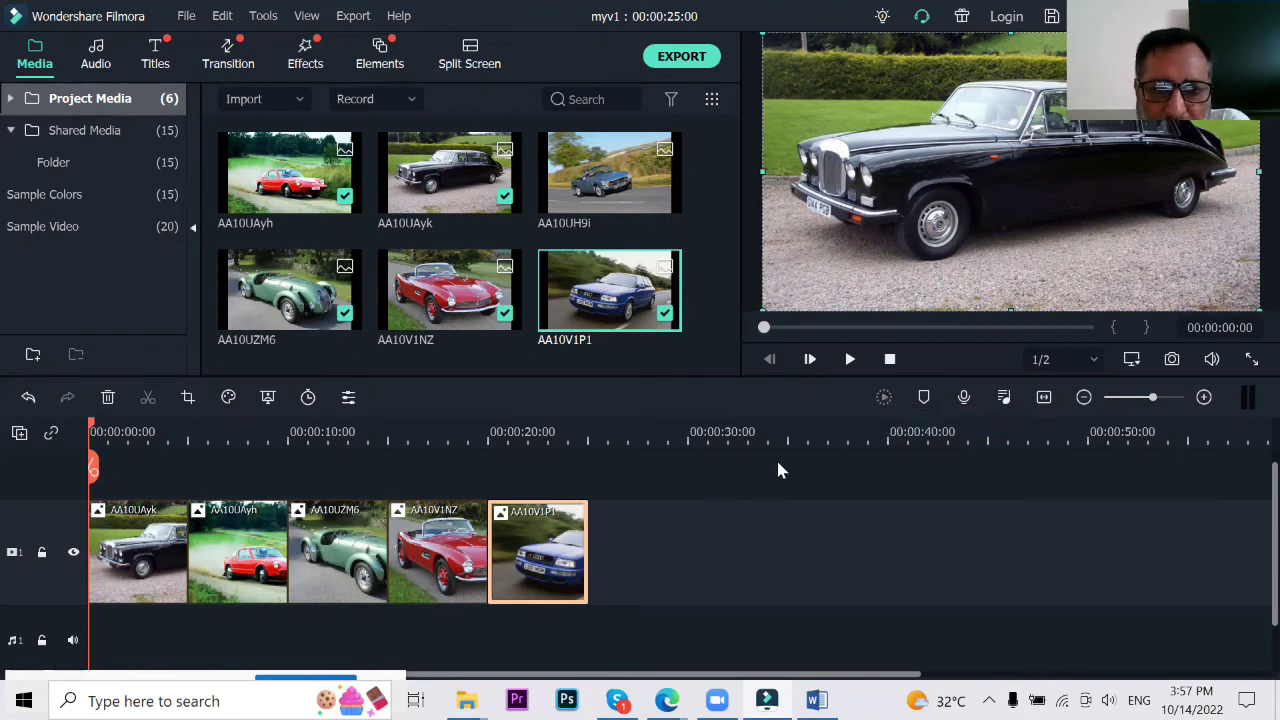
{"action": "left_click", "coordinate": [850, 360]}
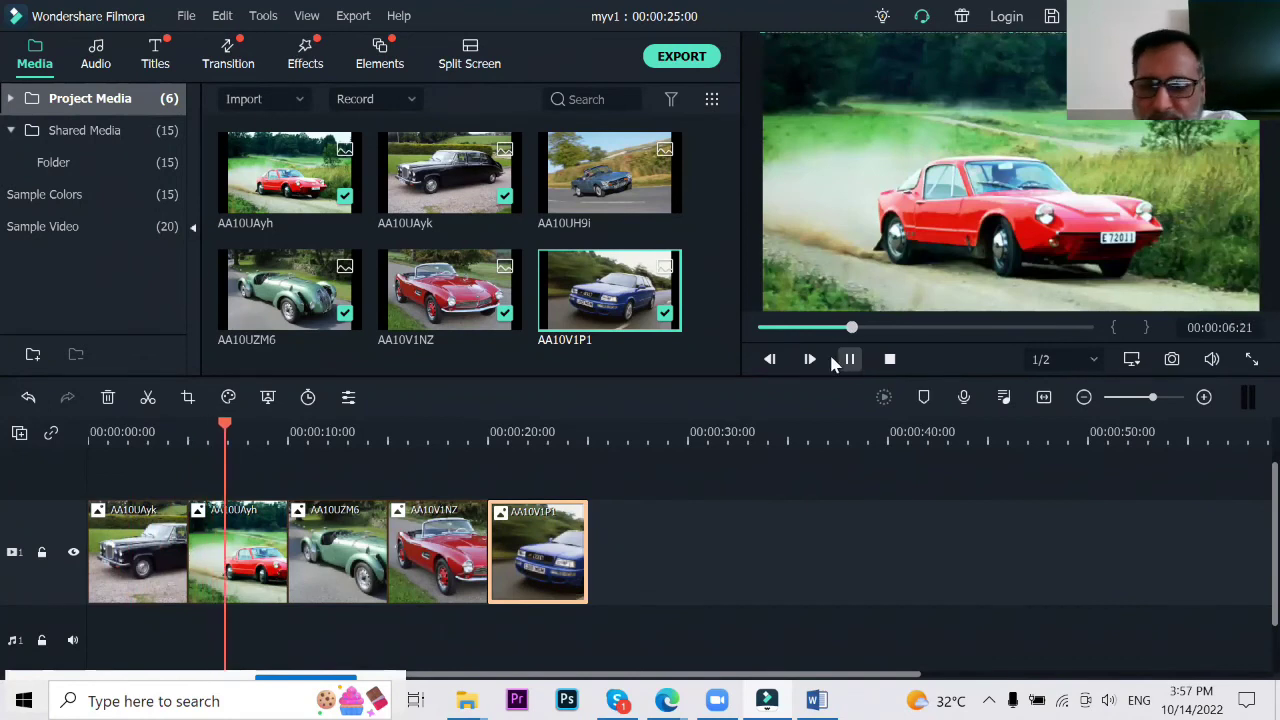
{"action": "left_click", "coordinate": [849, 359]}
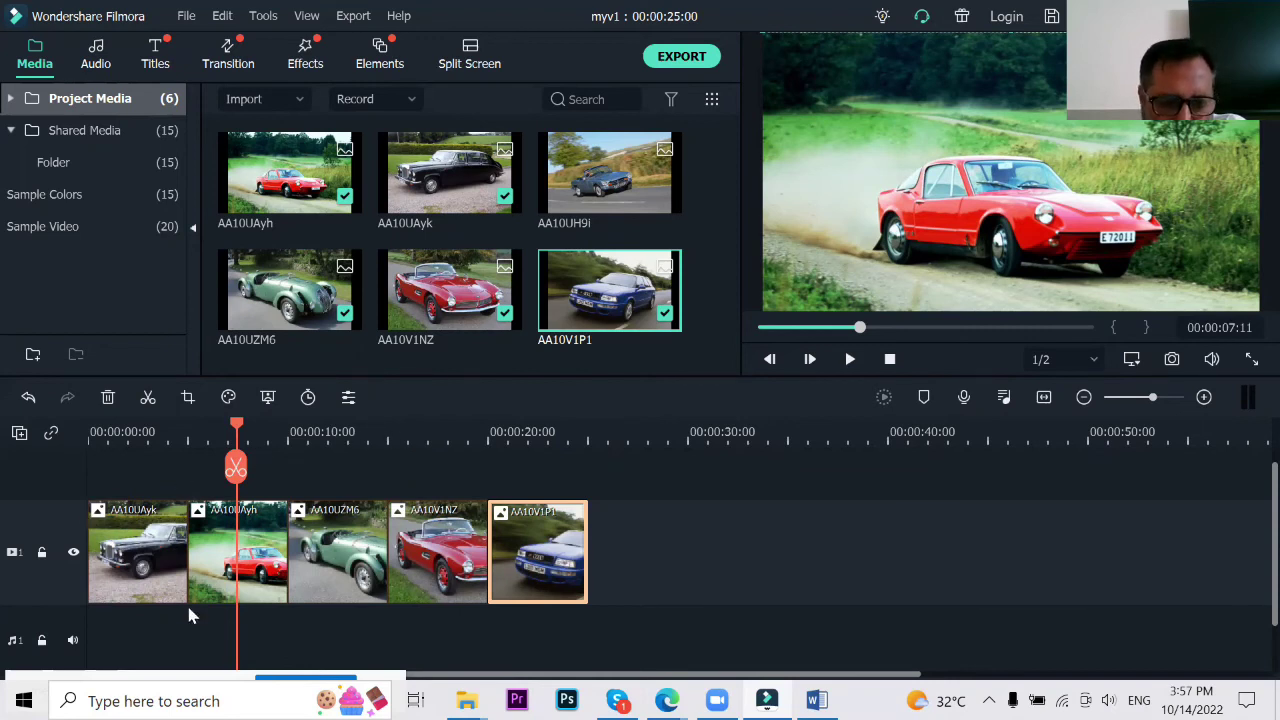
Step: Shorten the first clip, AA10UAyk, to about 1.7 seconds and move the playhead to its end
{"action": "left_click", "coordinate": [146, 525]}
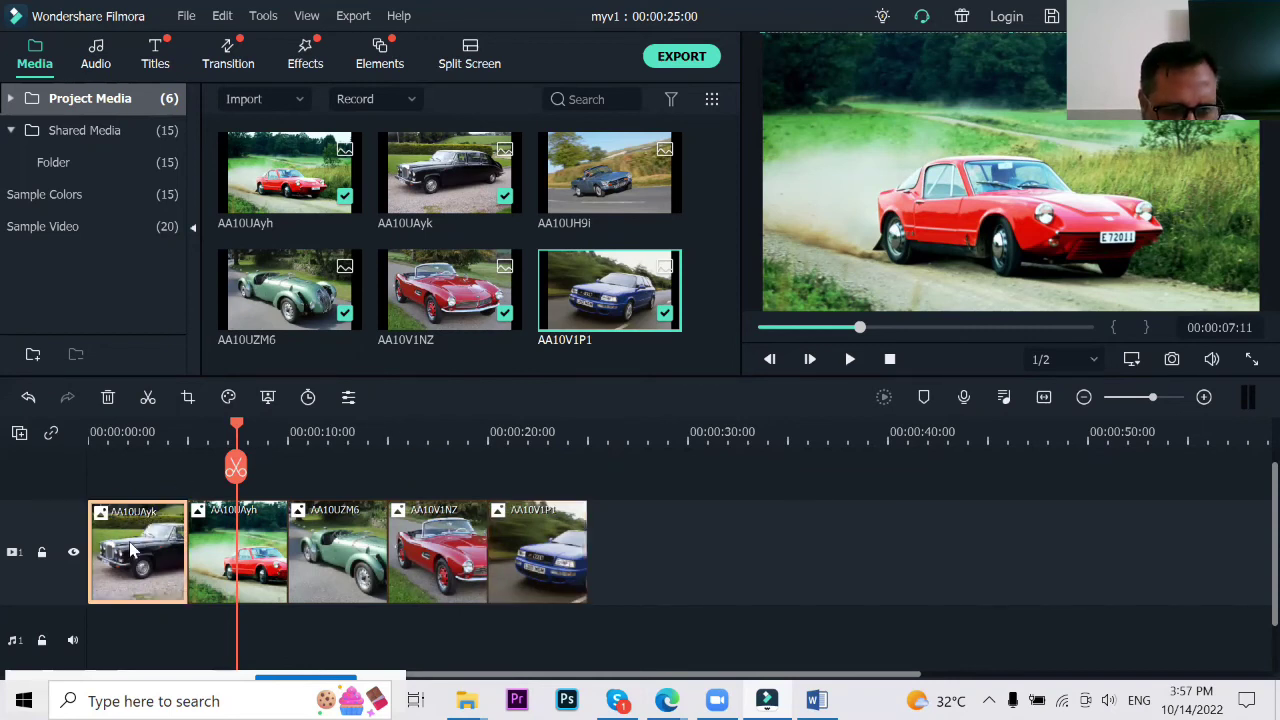
{"action": "left_click_drag", "start_coordinate": [185, 553], "coordinate": [120, 545]}
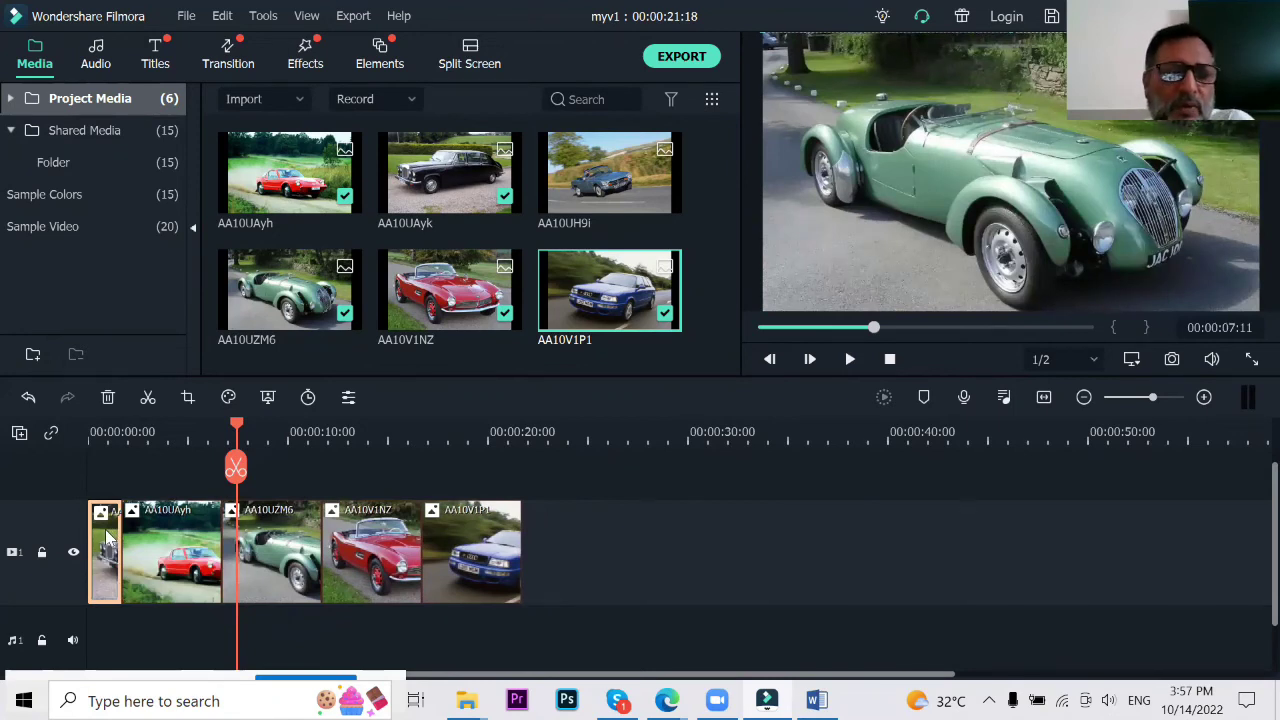
{"action": "left_click_drag", "start_coordinate": [238, 427], "coordinate": [121, 440]}
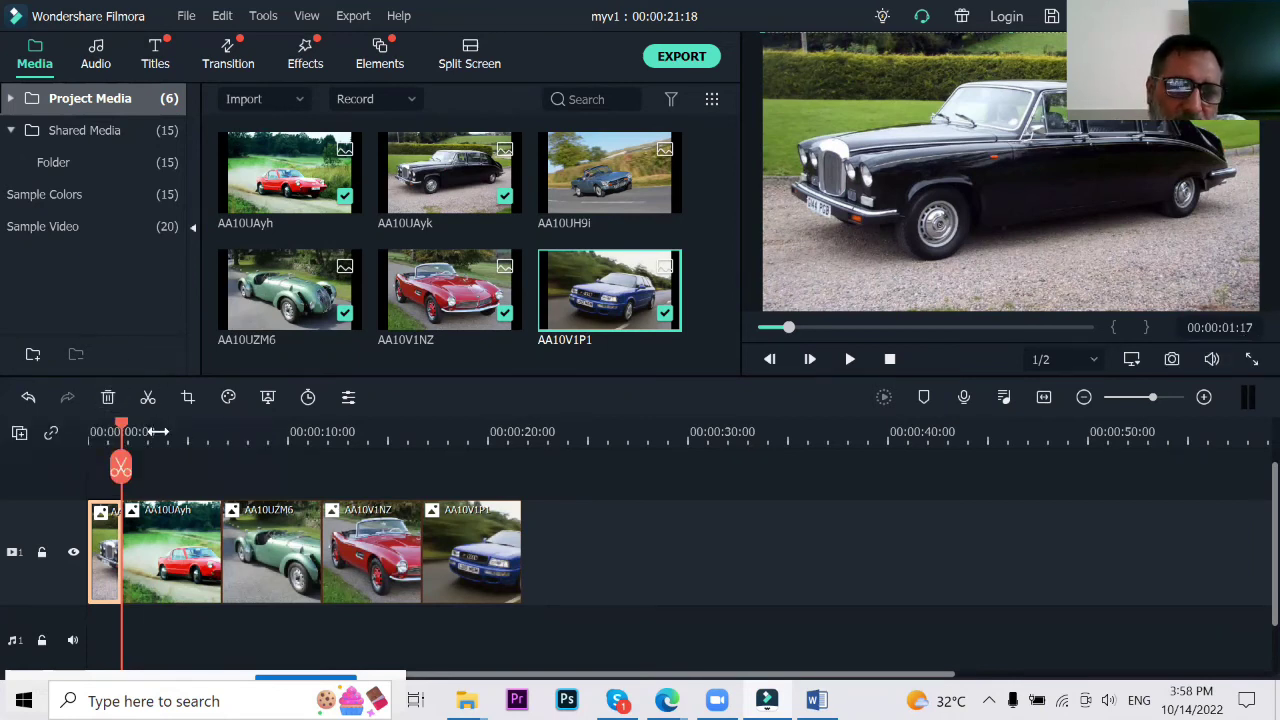
Step: Shorten the AA10UAyh, AA10UZM6, AA10V1NZ and AA10V1P1 clips one by one to about 1.5 seconds each
{"action": "left_click", "coordinate": [197, 522]}
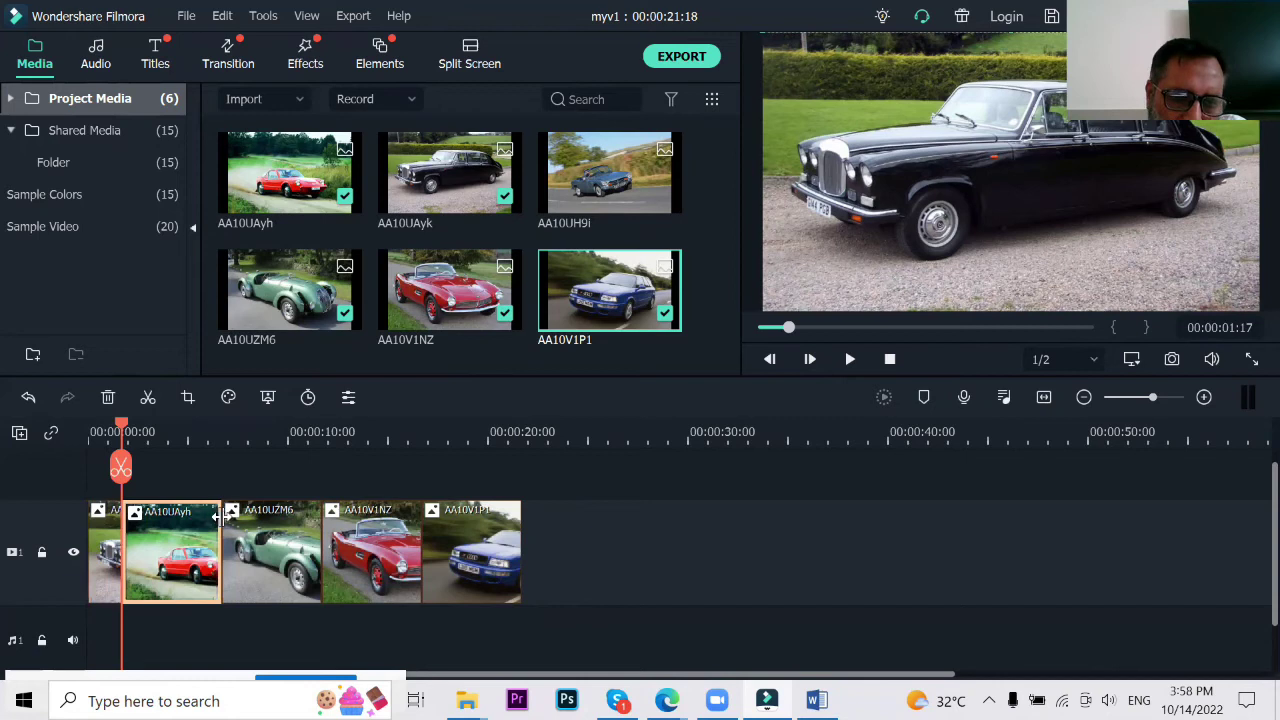
{"action": "left_click_drag", "start_coordinate": [219, 517], "coordinate": [147, 517]}
{"action": "left_click", "coordinate": [225, 522]}
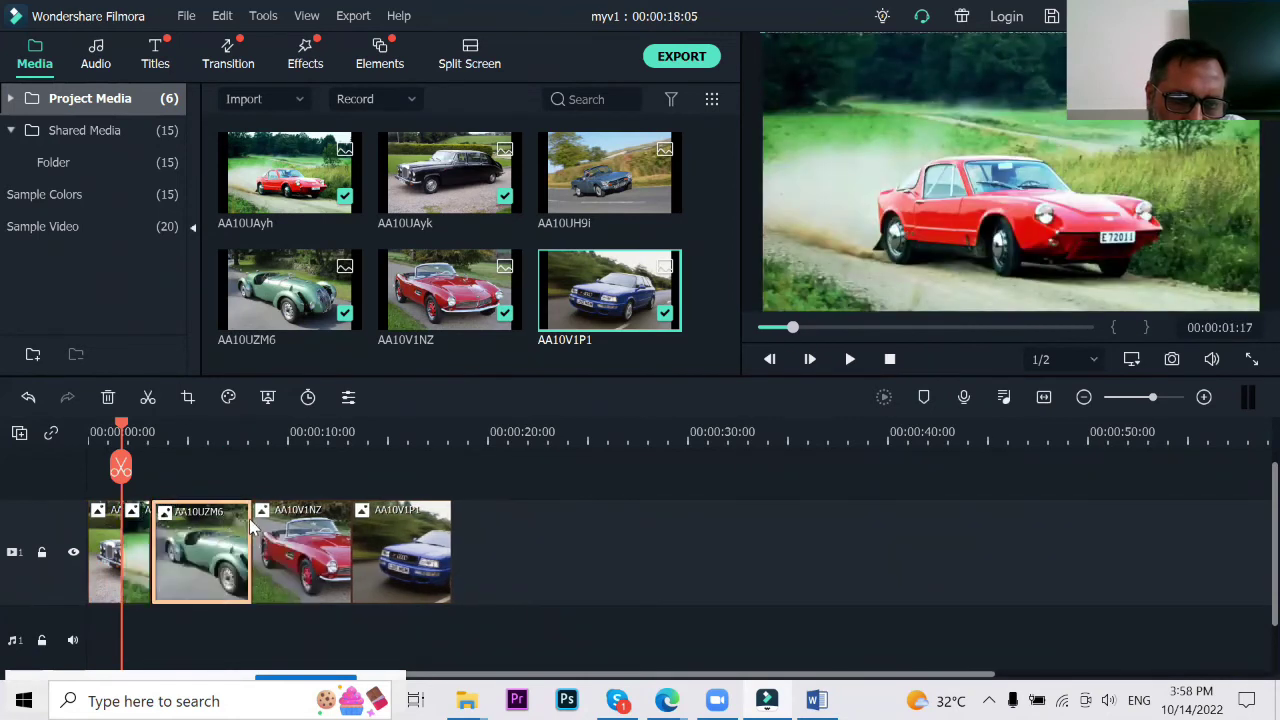
{"action": "left_click_drag", "start_coordinate": [248, 519], "coordinate": [173, 514]}
{"action": "left_click", "coordinate": [268, 537]}
{"action": "left_click_drag", "start_coordinate": [278, 534], "coordinate": [212, 530]}
{"action": "left_click", "coordinate": [288, 535]}
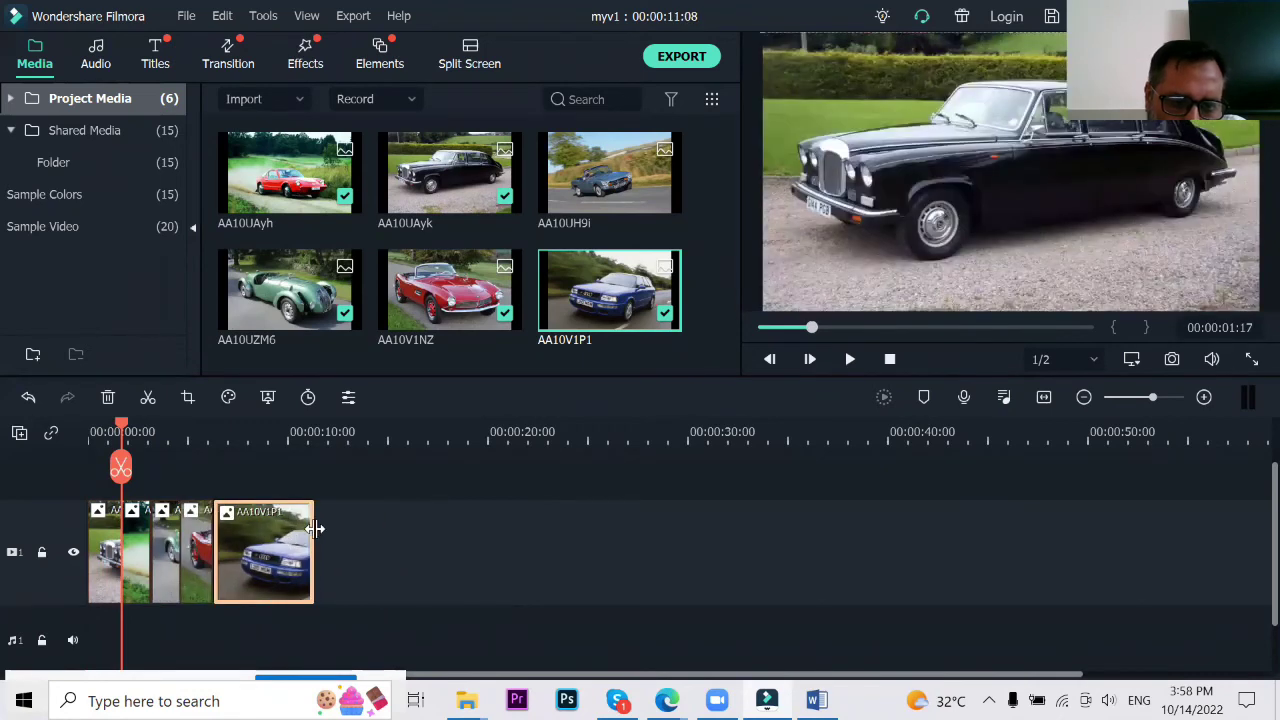
{"action": "left_click_drag", "start_coordinate": [311, 523], "coordinate": [240, 522]}
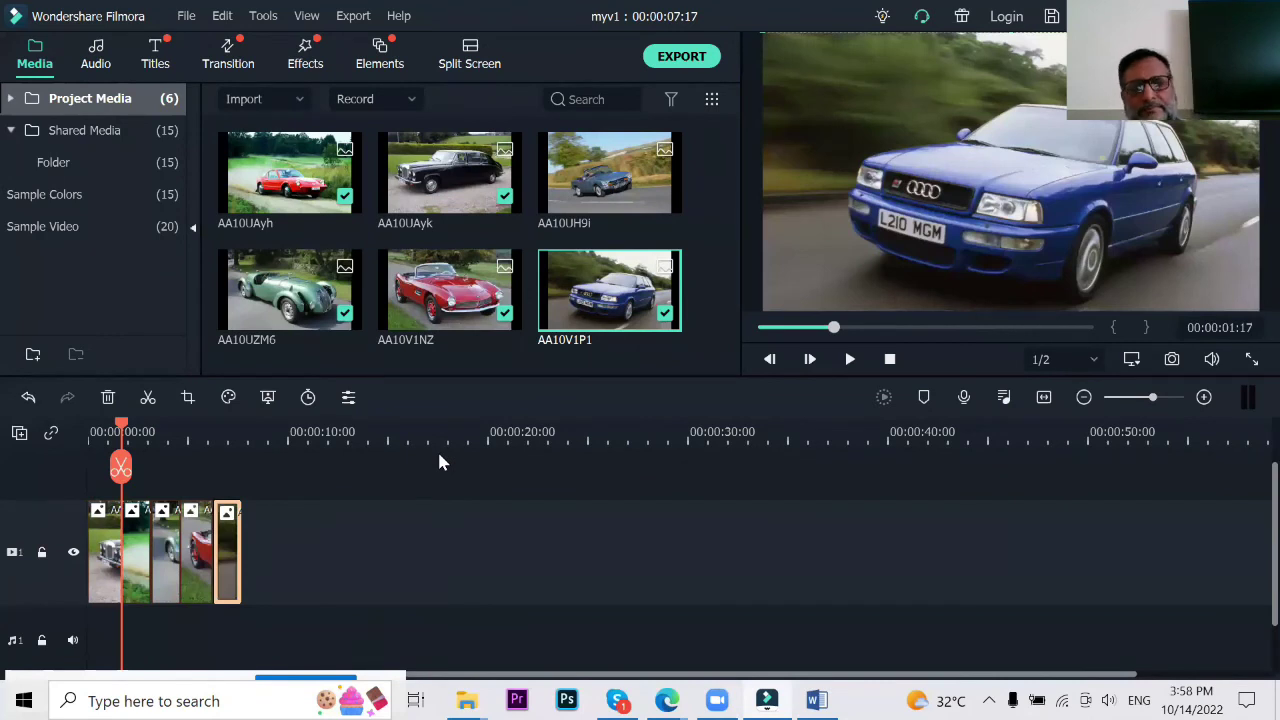
Step: Play the shortened slideshow from the beginning
{"action": "left_click", "coordinate": [890, 360]}
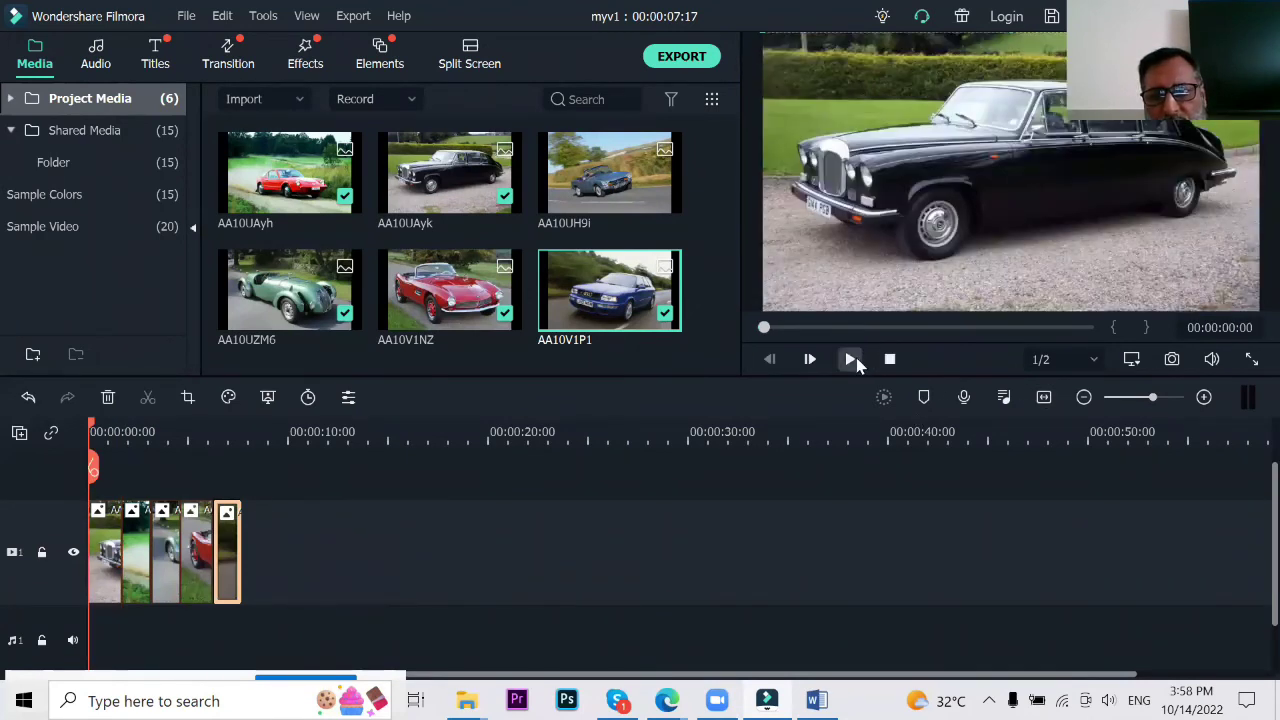
{"action": "key", "text": "space"}
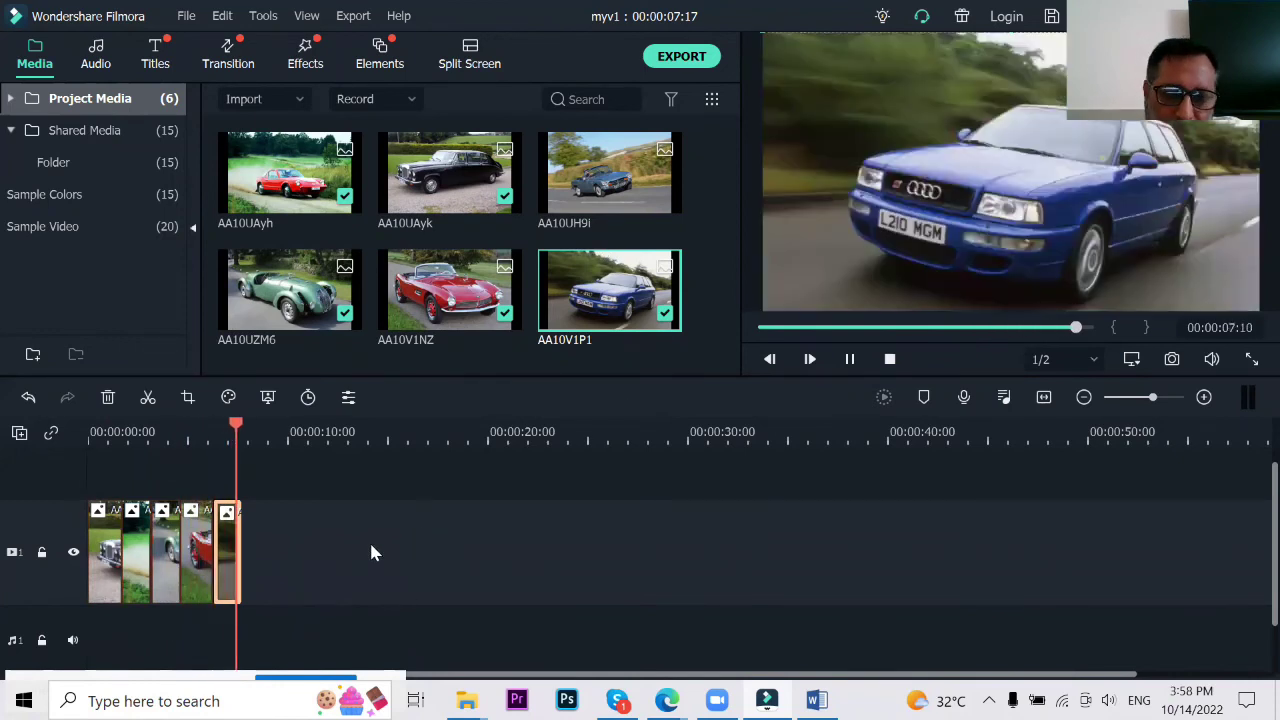
Step: Select all five clips in the video track and try to shorten them together
{"action": "left_click_drag", "start_coordinate": [251, 553], "coordinate": [64, 551]}
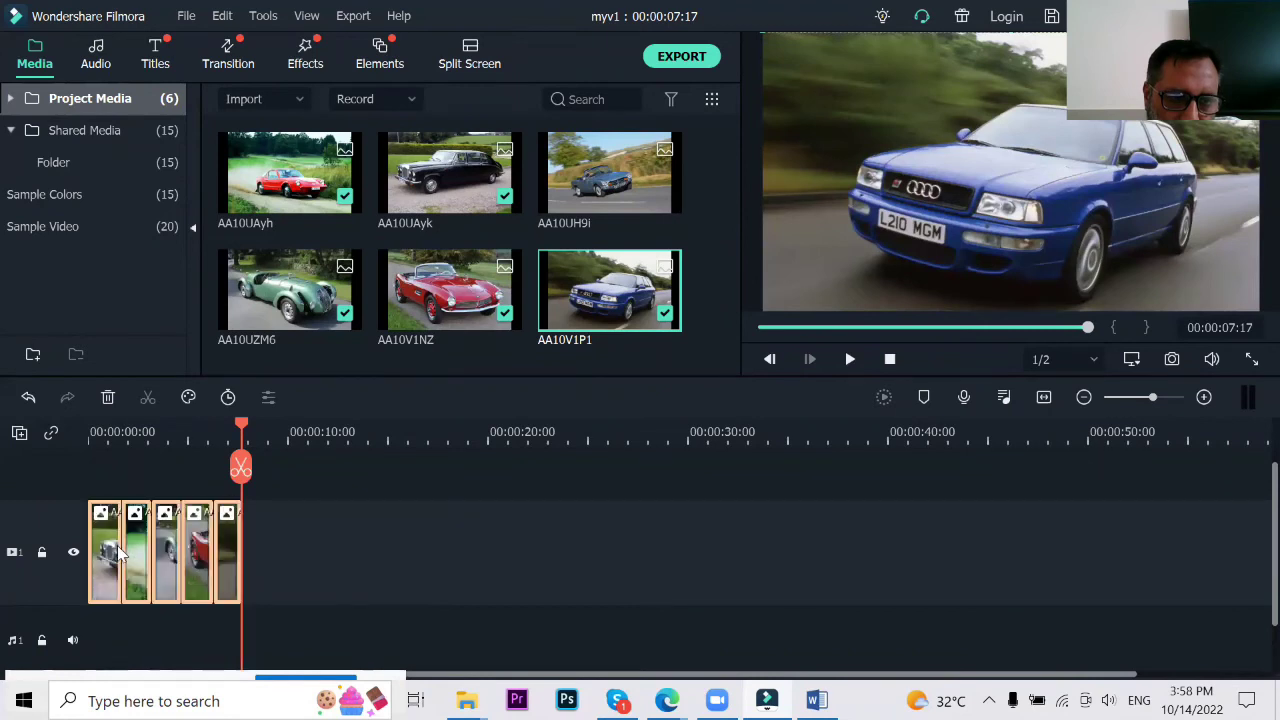
{"action": "left_click_drag", "start_coordinate": [118, 548], "coordinate": [110, 543]}
{"action": "left_click", "coordinate": [311, 537]}
Step: Shorten each of the five clips individually to roughly 1 second and move the playhead to the end of the slideshow
{"action": "left_click", "coordinate": [118, 516]}
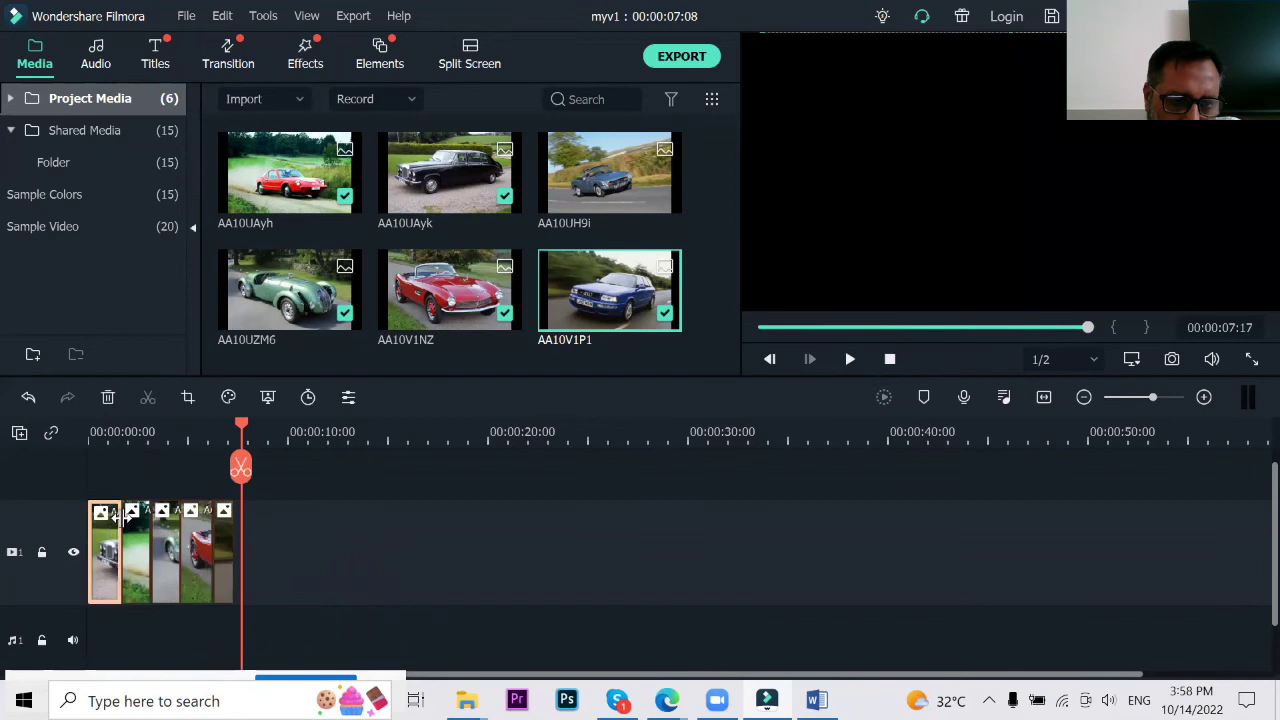
{"action": "left_click_drag", "start_coordinate": [118, 516], "coordinate": [181, 546]}
{"action": "left_click", "coordinate": [125, 550]}
{"action": "left_click", "coordinate": [140, 556]}
{"action": "left_click", "coordinate": [163, 555]}
{"action": "left_click", "coordinate": [181, 560]}
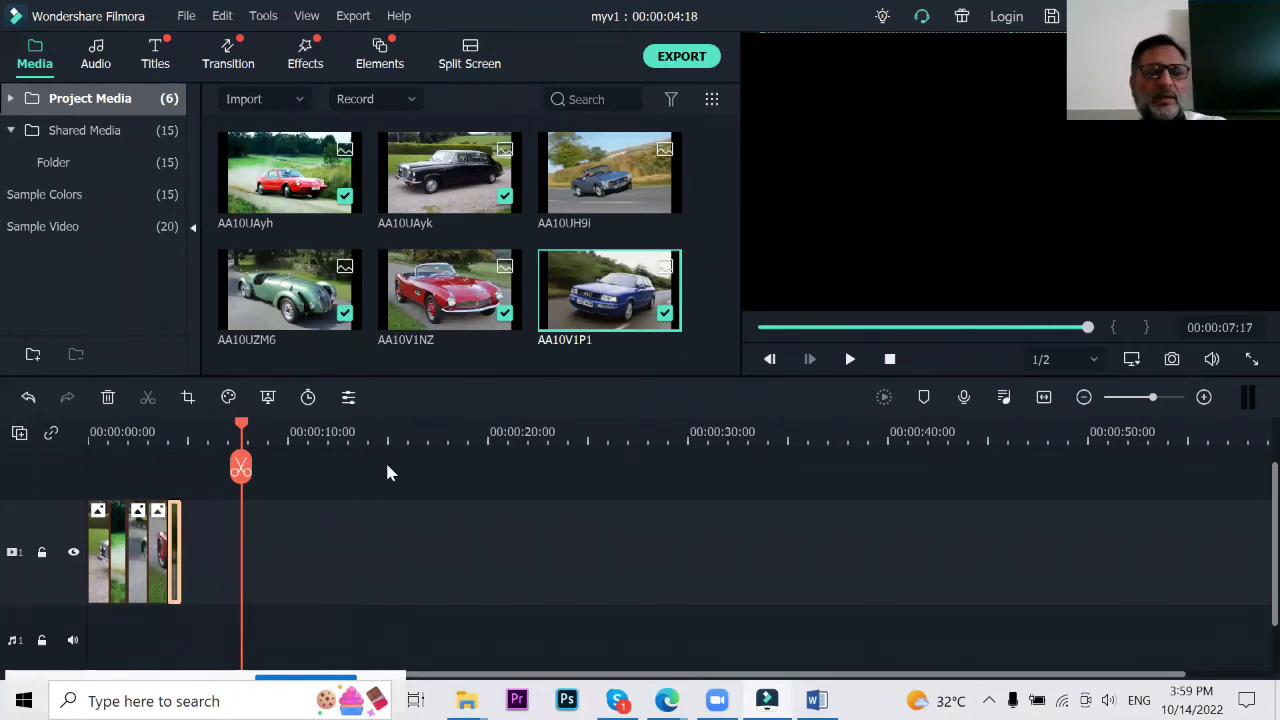
{"action": "left_click", "coordinate": [380, 521]}
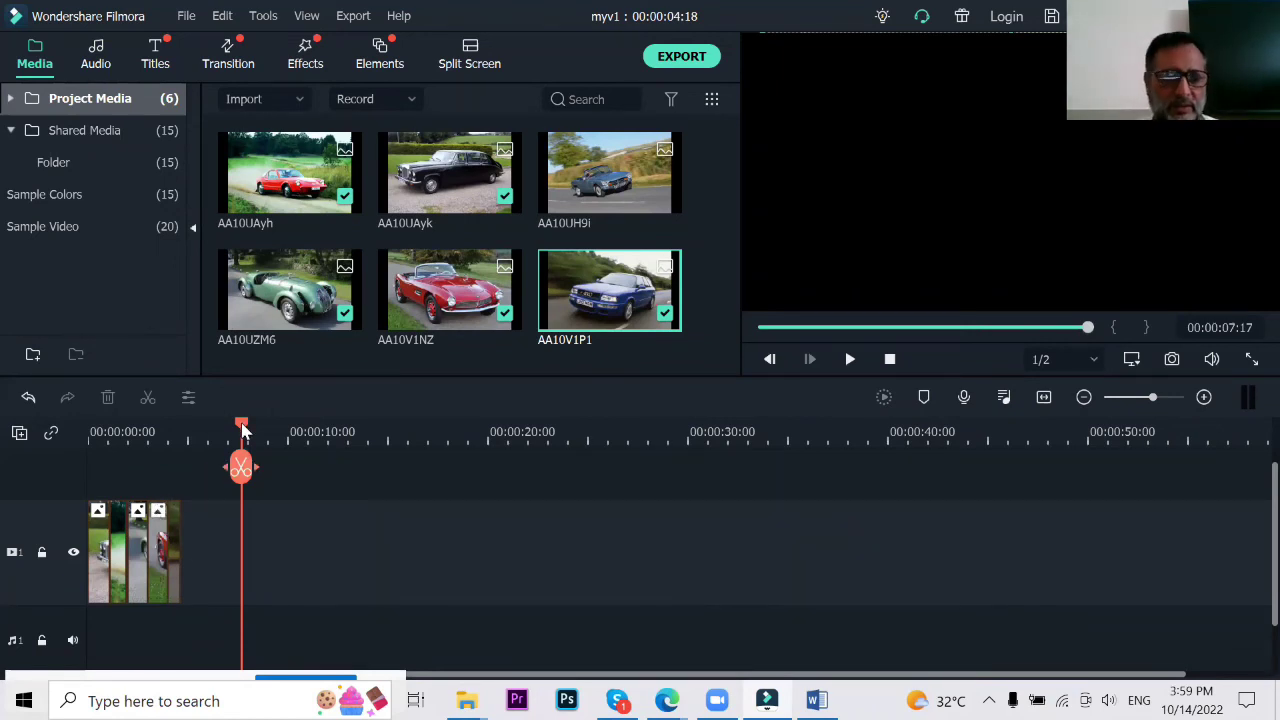
{"action": "left_click_drag", "start_coordinate": [243, 430], "coordinate": [183, 430]}
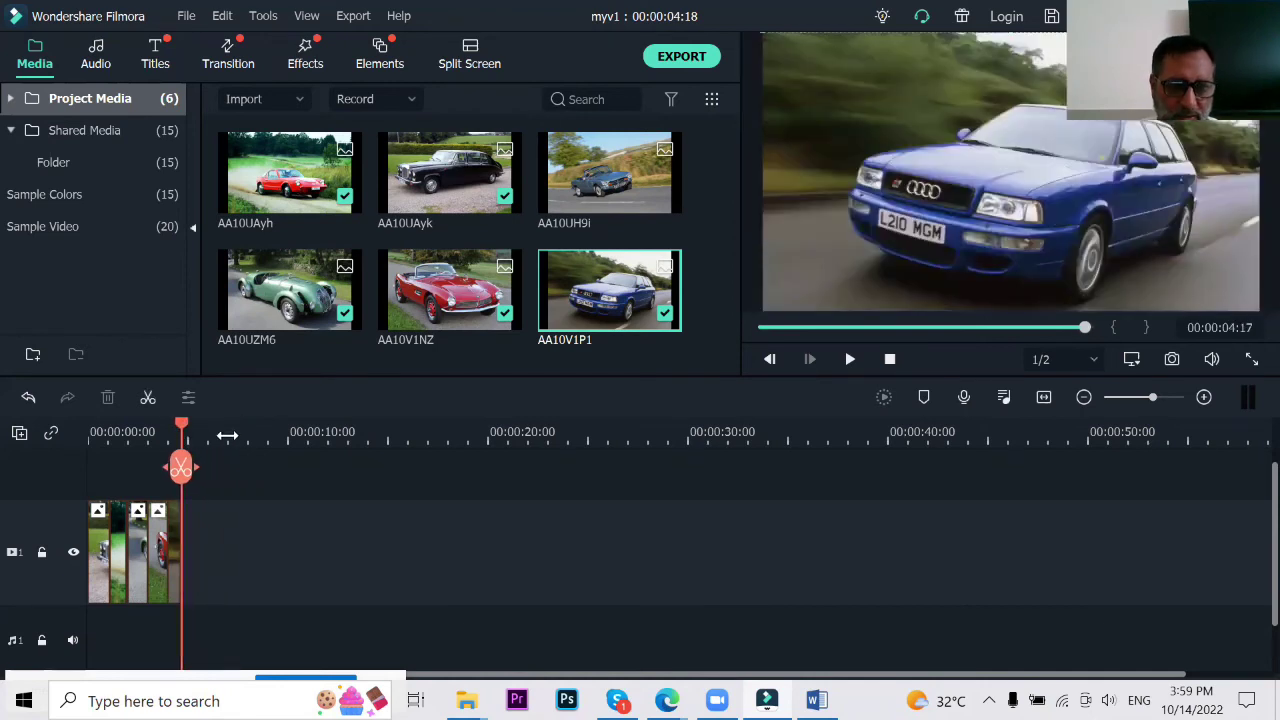
Step: Examine the shortened clips on an enlarged timeline down to single frames, with the playhead near the end of the first clip
{"action": "scroll", "coordinate": [274, 446], "scroll_direction": "up", "scroll_amount": 5}
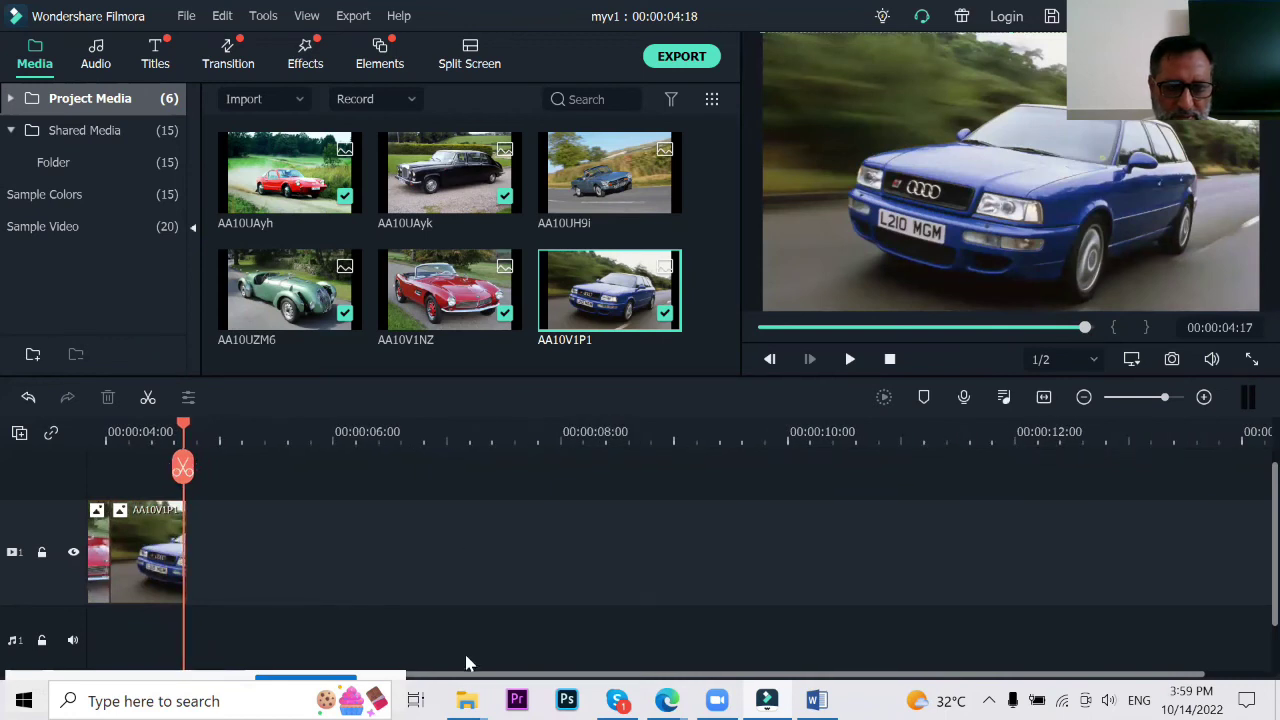
{"action": "scroll", "coordinate": [470, 670], "scroll_direction": "down", "scroll_amount": 1}
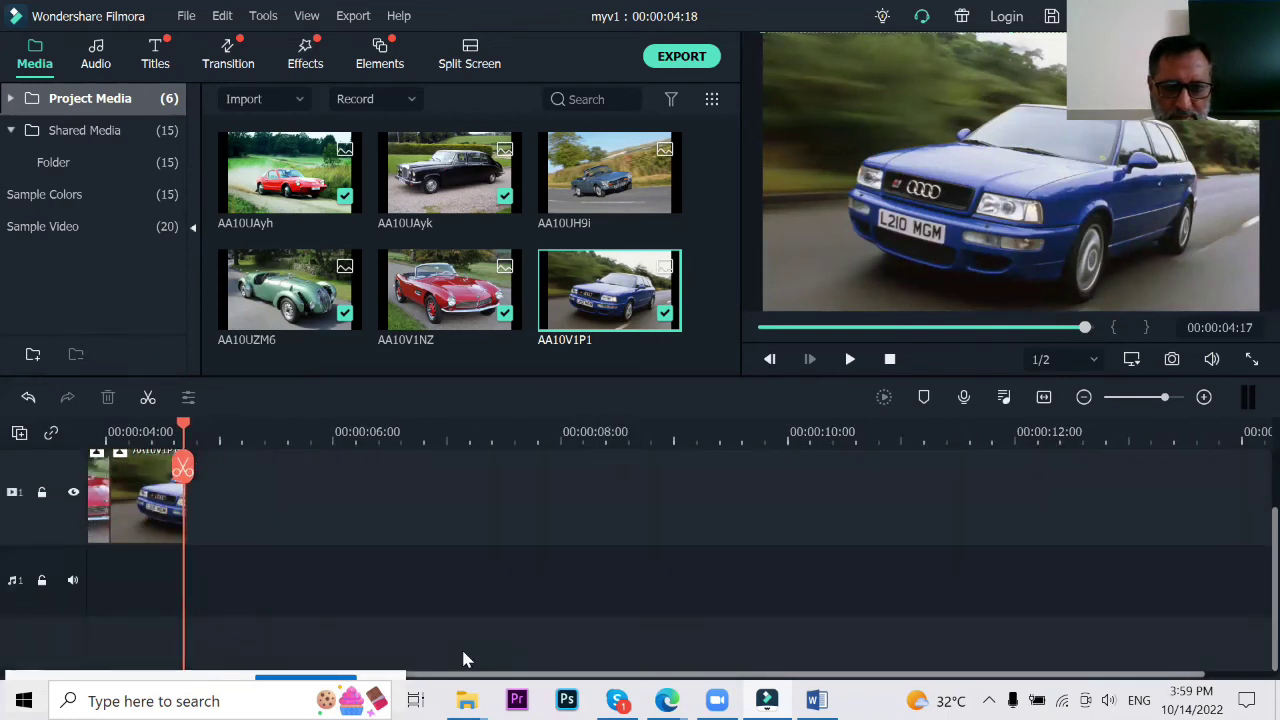
{"action": "left_click_drag", "start_coordinate": [462, 674], "coordinate": [138, 672]}
{"action": "left_click", "coordinate": [862, 438]}
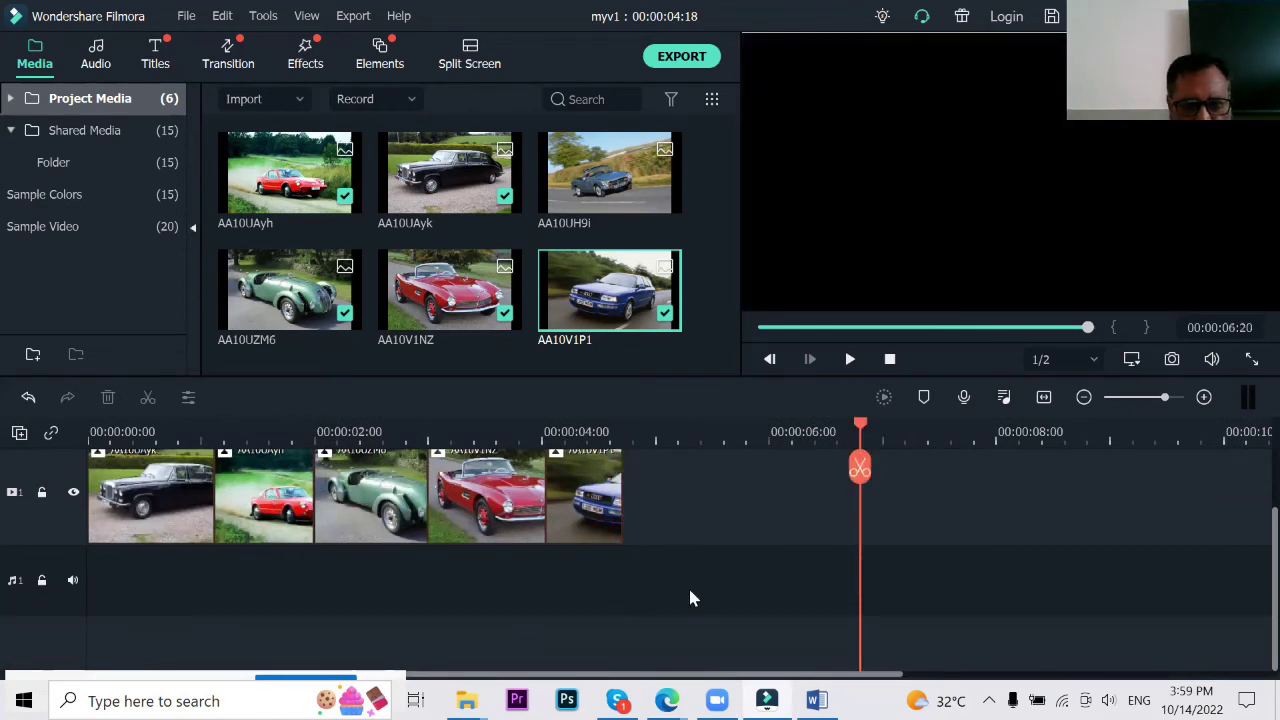
{"action": "scroll", "coordinate": [688, 590], "scroll_direction": "up", "scroll_amount": 1}
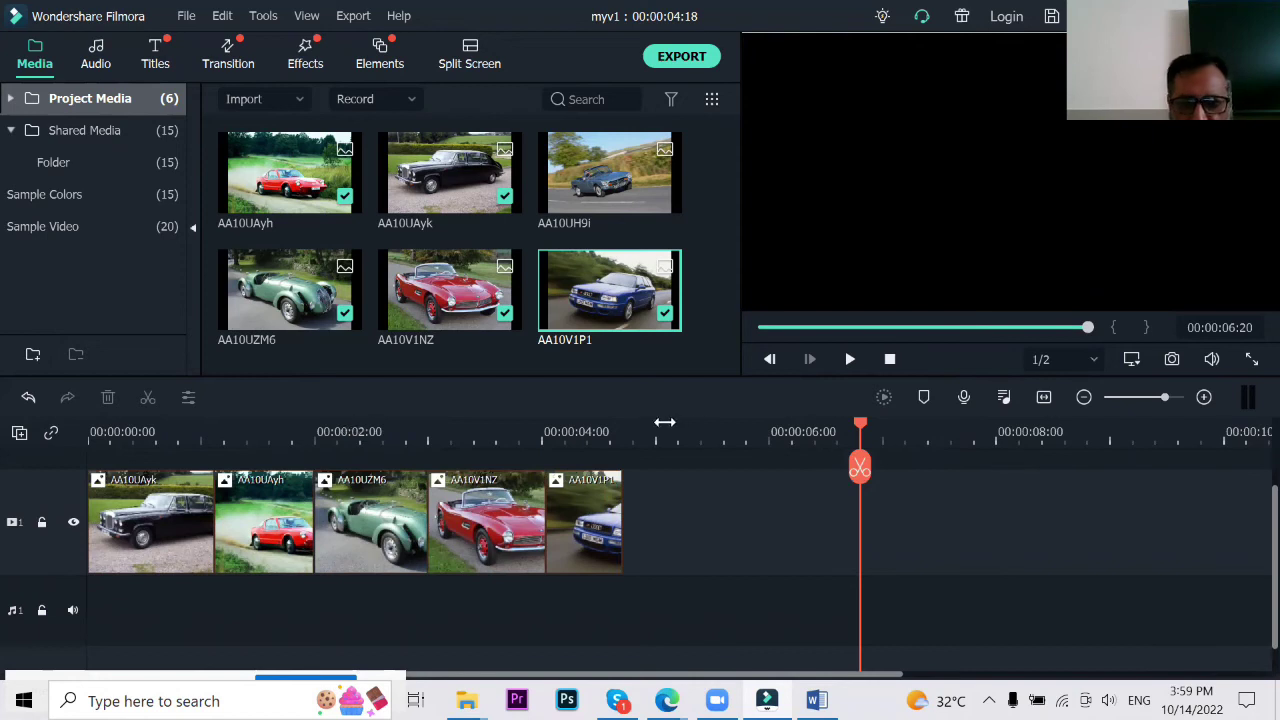
{"action": "left_click", "coordinate": [560, 432]}
{"action": "left_click_drag", "start_coordinate": [157, 432], "coordinate": [209, 433]}
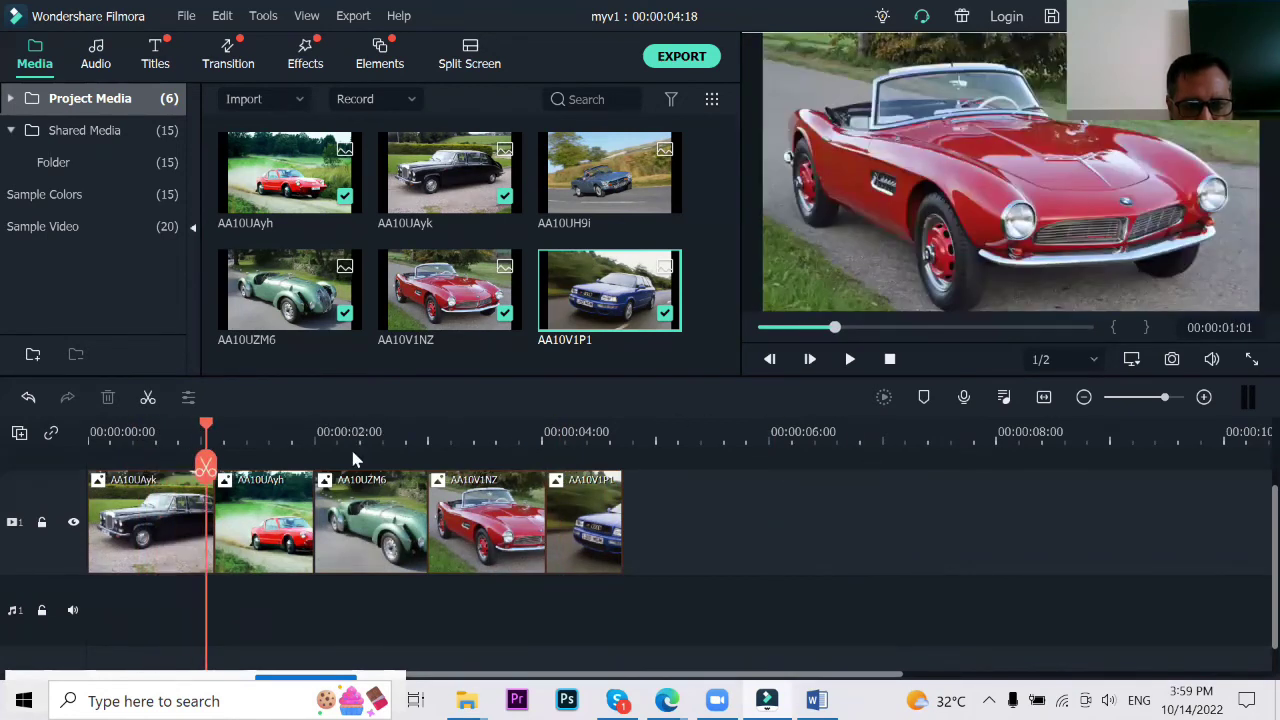
{"action": "scroll", "coordinate": [378, 431], "scroll_direction": "up", "scroll_amount": 4}
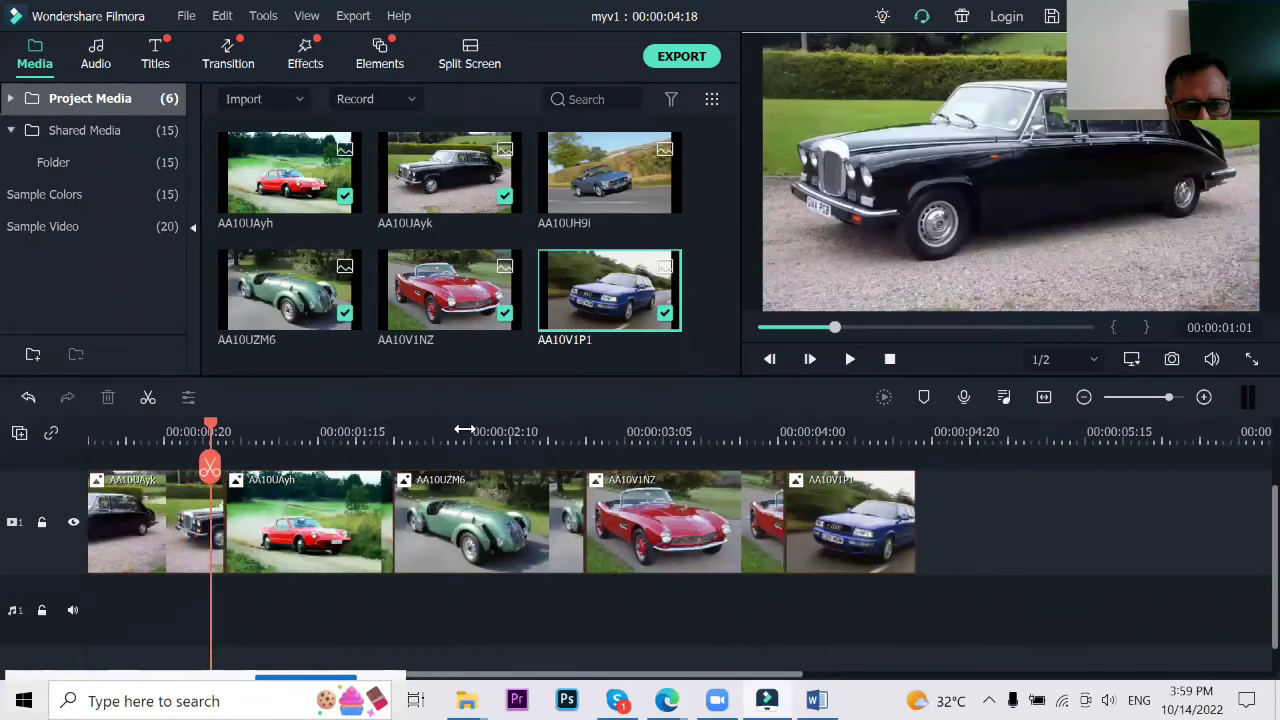
{"action": "scroll", "coordinate": [490, 428], "scroll_direction": "up", "scroll_amount": 1}
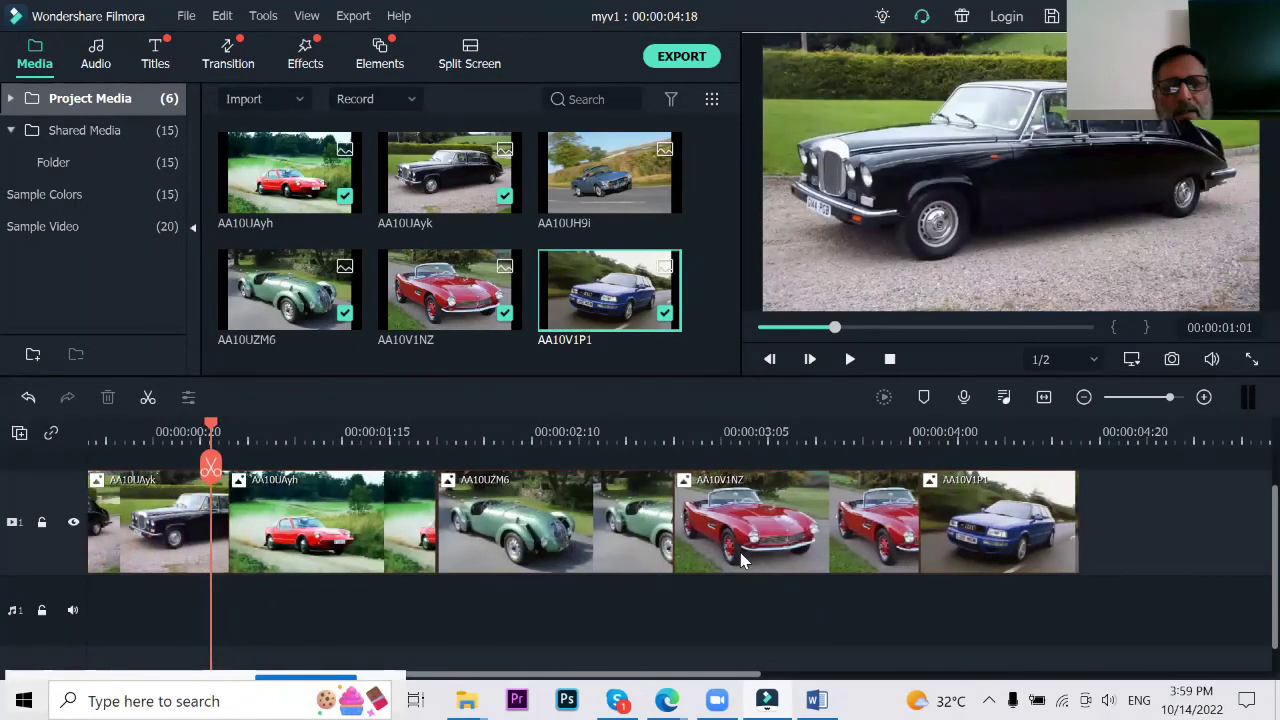
{"action": "scroll", "coordinate": [573, 435], "scroll_direction": "up", "scroll_amount": 4}
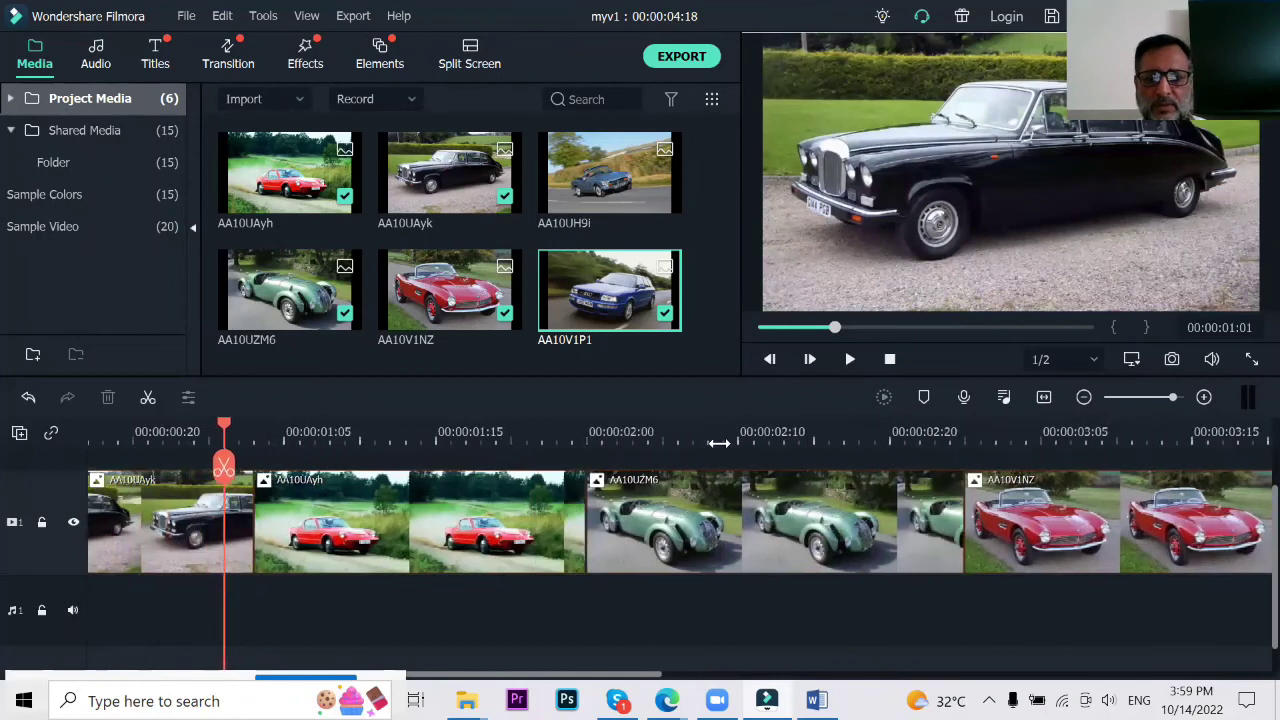
{"action": "scroll", "coordinate": [1113, 446], "scroll_direction": "up", "scroll_amount": 1}
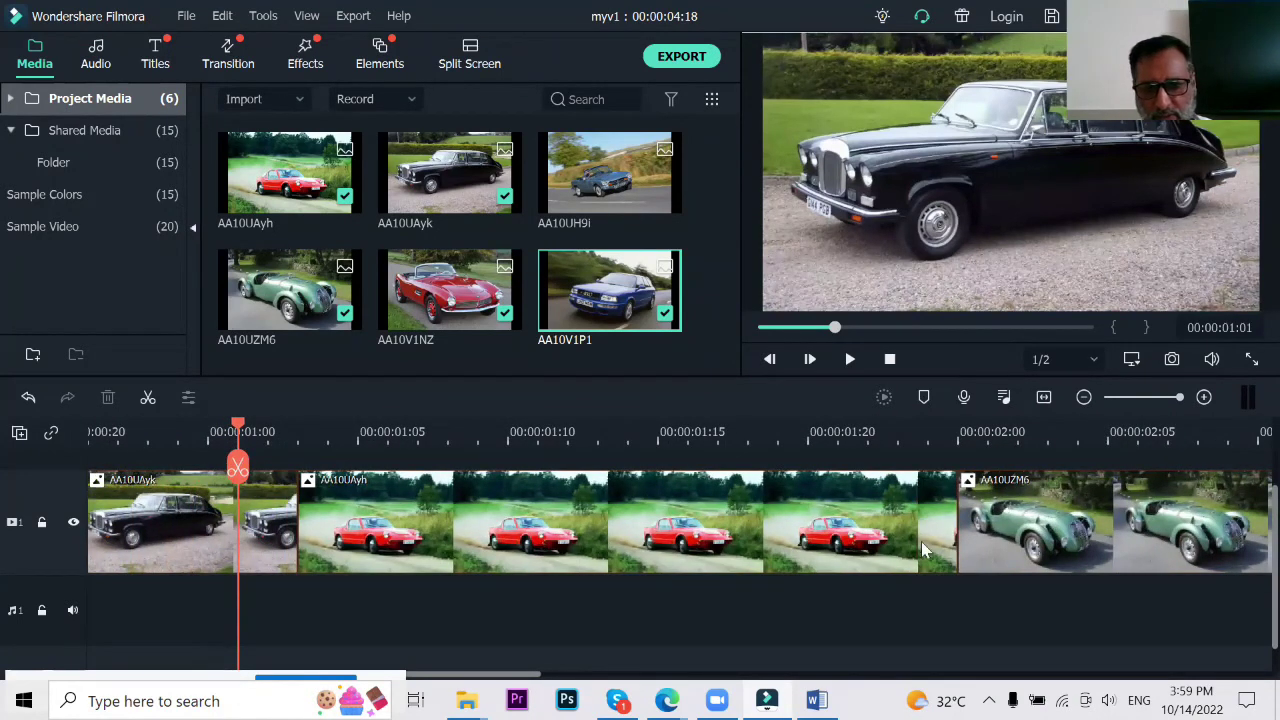
Step: Play the trimmed slideshow from start to end and fit all five clips across the timeline view
{"action": "left_click", "coordinate": [890, 360]}
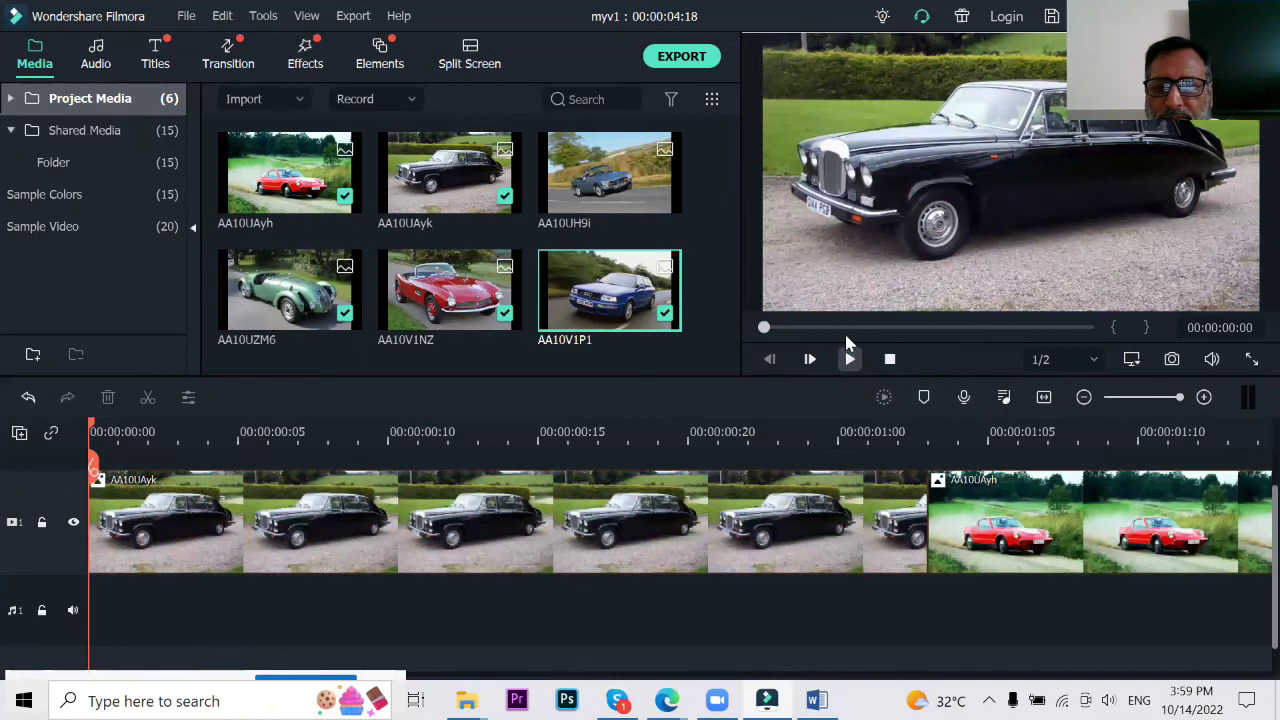
{"action": "left_click", "coordinate": [848, 355]}
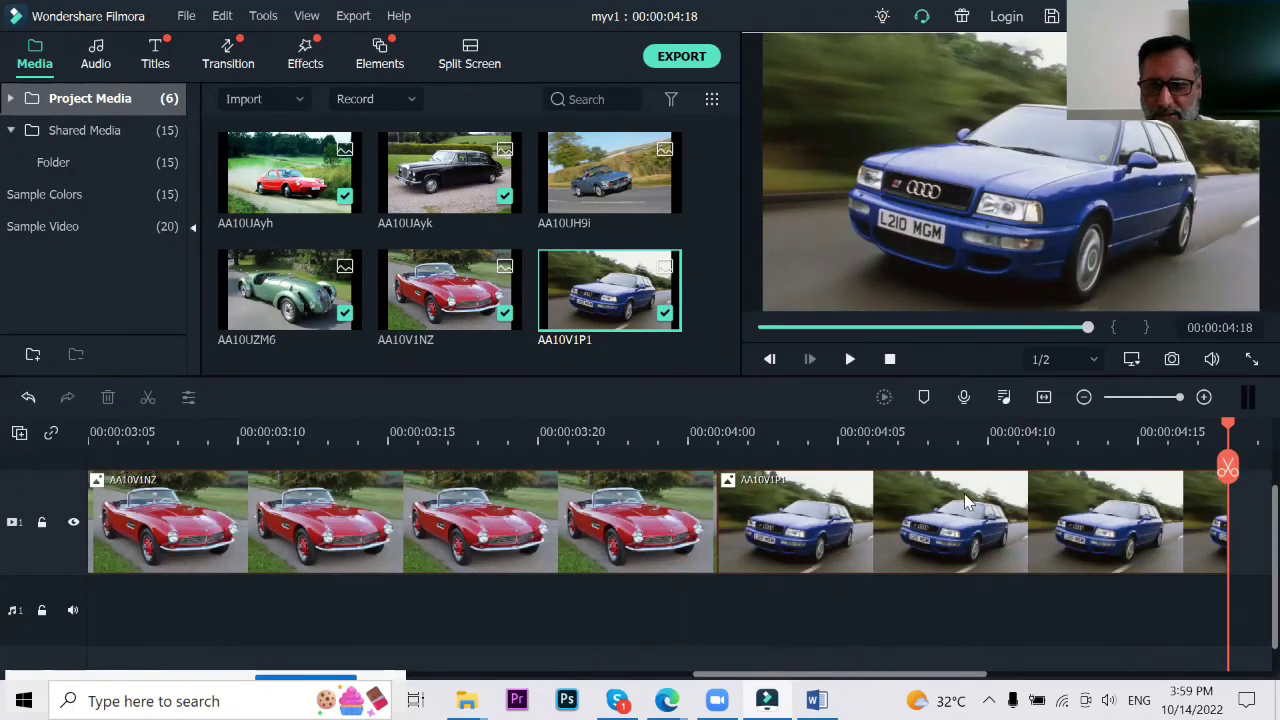
{"action": "left_click_drag", "start_coordinate": [1186, 428], "coordinate": [189, 449]}
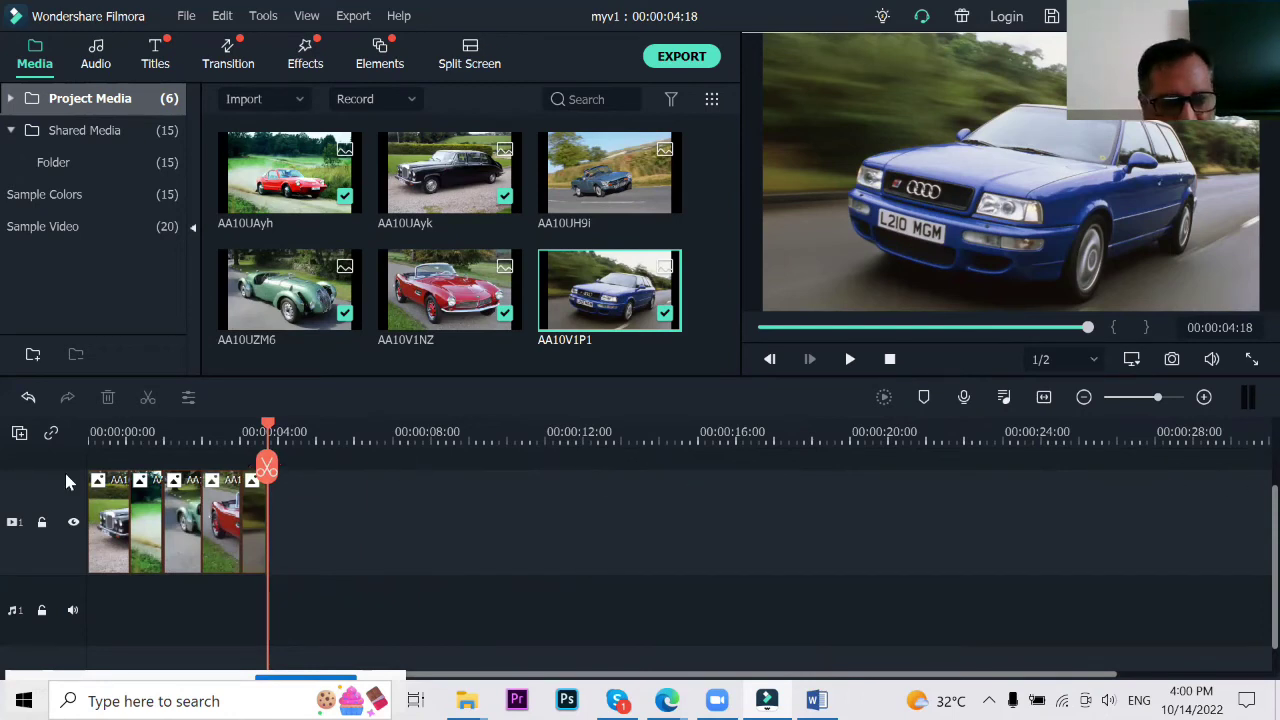
{"action": "left_click", "coordinate": [1043, 398]}
{"action": "left_click_drag", "start_coordinate": [1068, 443], "coordinate": [175, 457]}
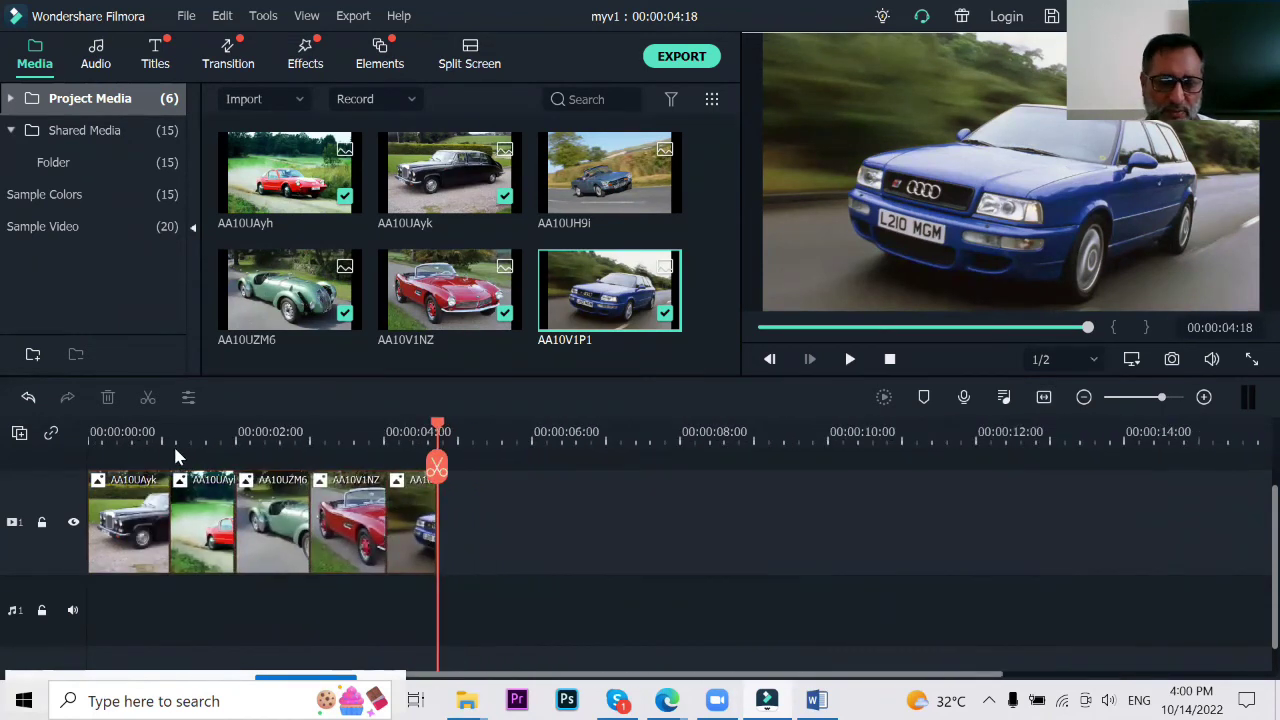
{"action": "key", "text": "shift+z"}
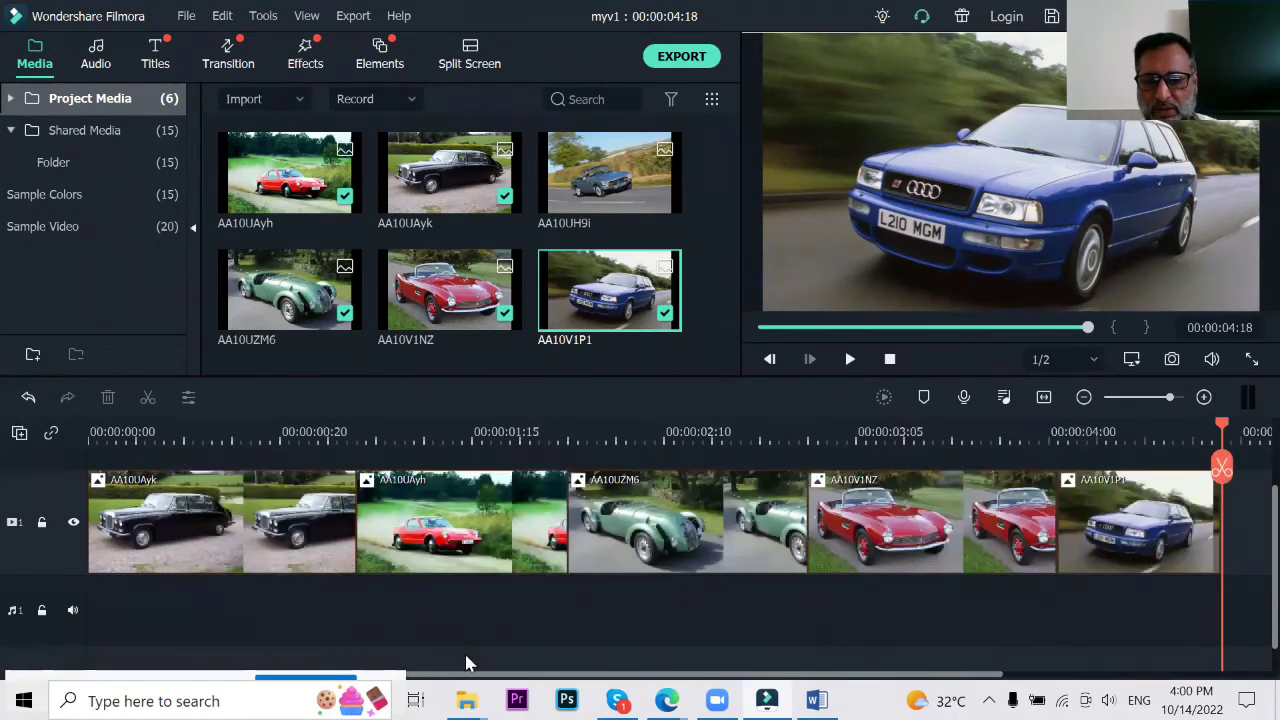
Step: Add the line "Shift + z ==> fit video at time line bar" to the end of the Shortcut Keys list in the Word notes
{"action": "key", "text": "alt+Tab"}
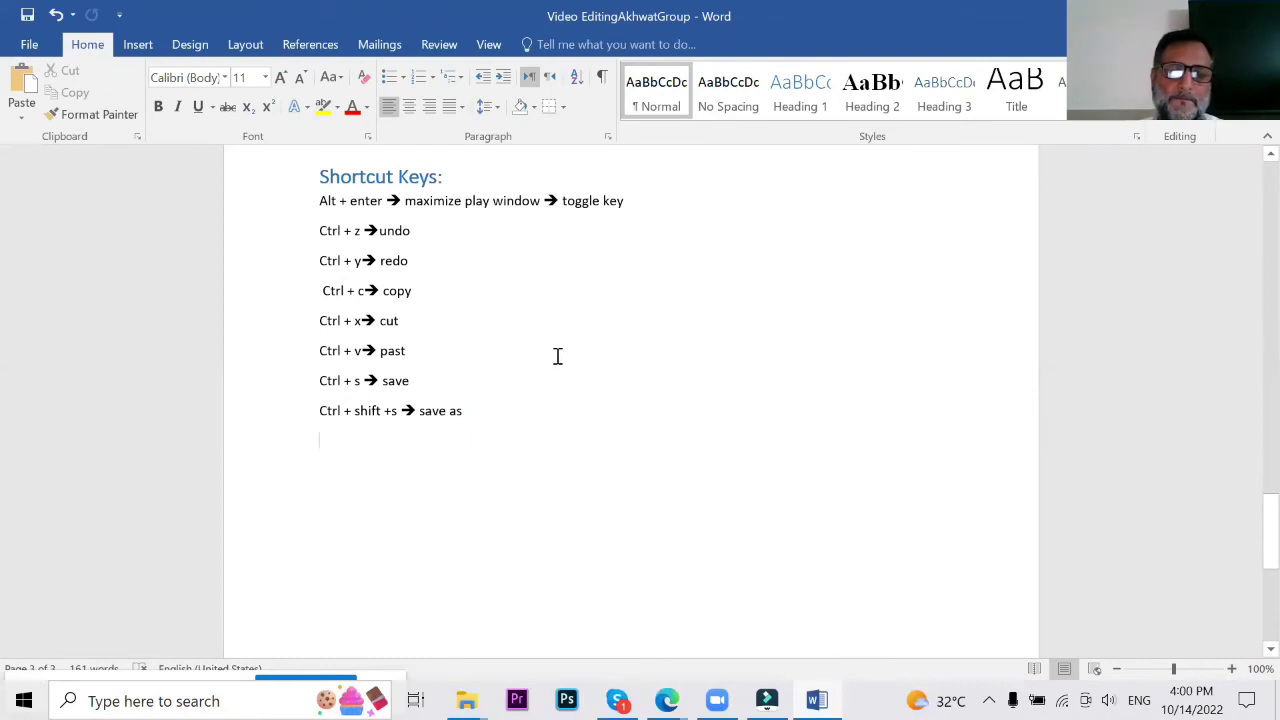
{"action": "key", "text": "Return"}
{"action": "type", "text": "Sh"}
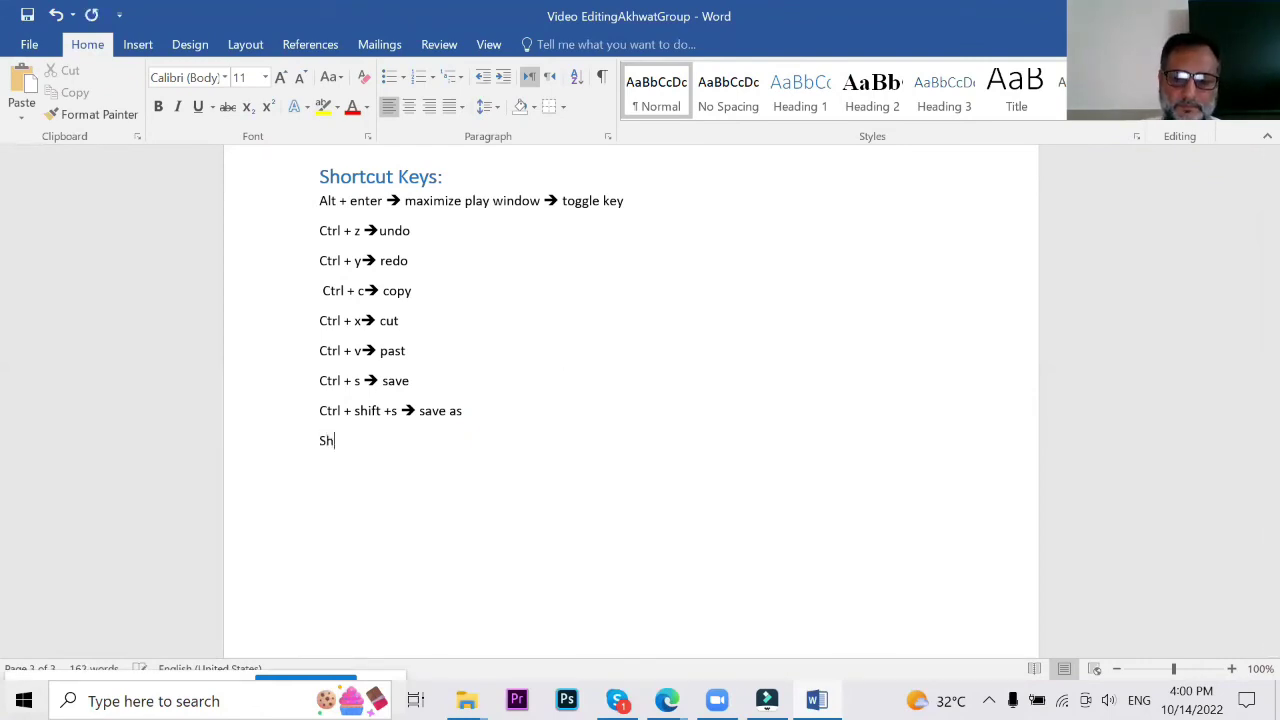
{"action": "type", "text": "it"}
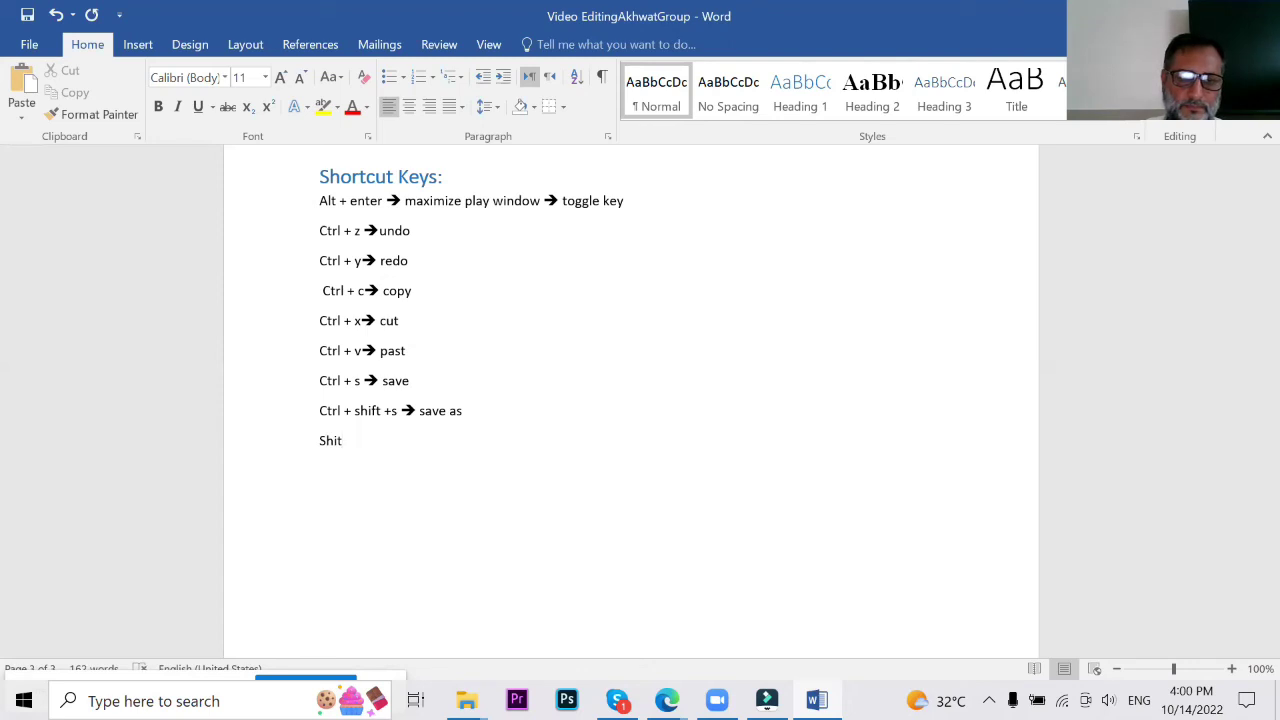
{"action": "key", "text": "BackSpace"}
{"action": "type", "text": "ft +"}
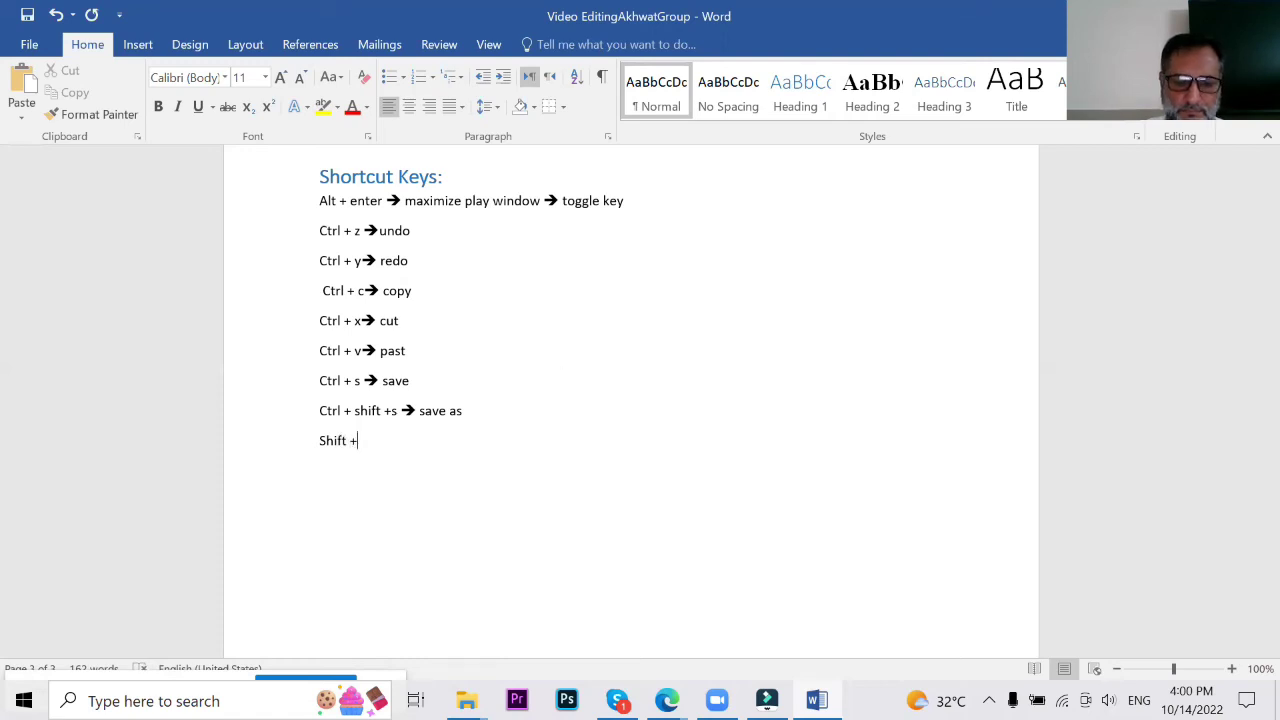
{"action": "type", "text": " z "}
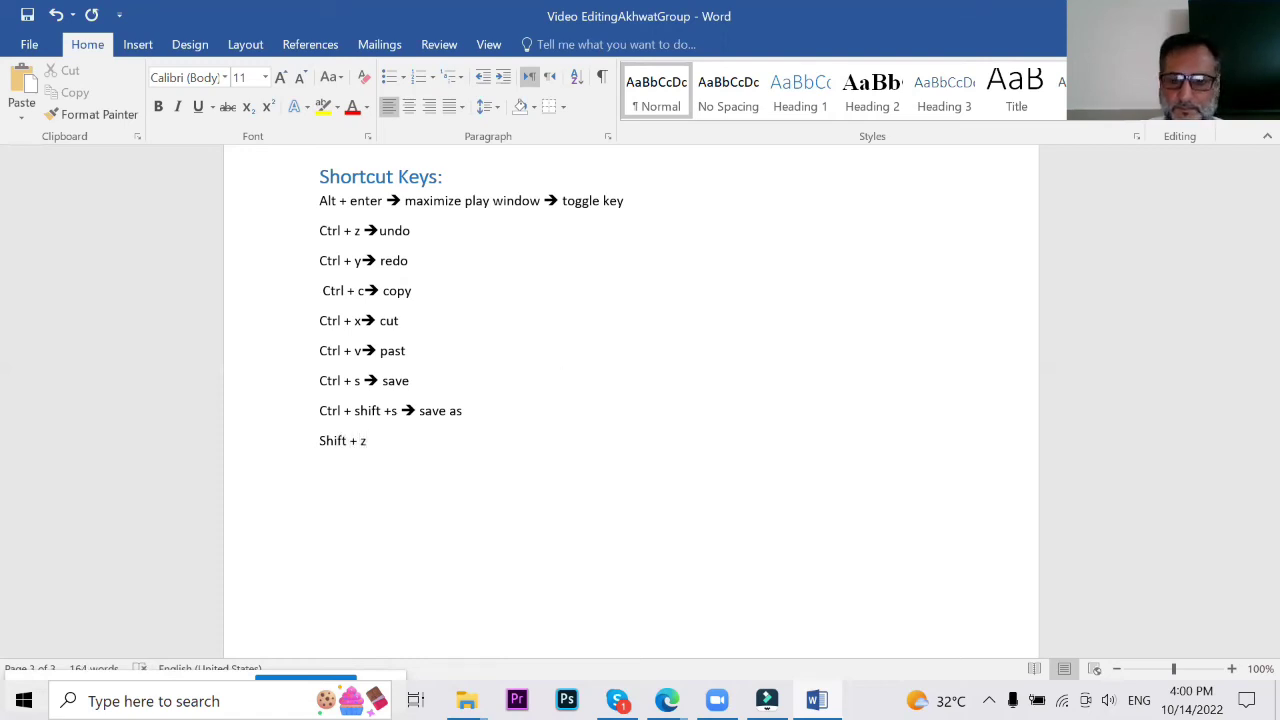
{"action": "type", "text": "==> "}
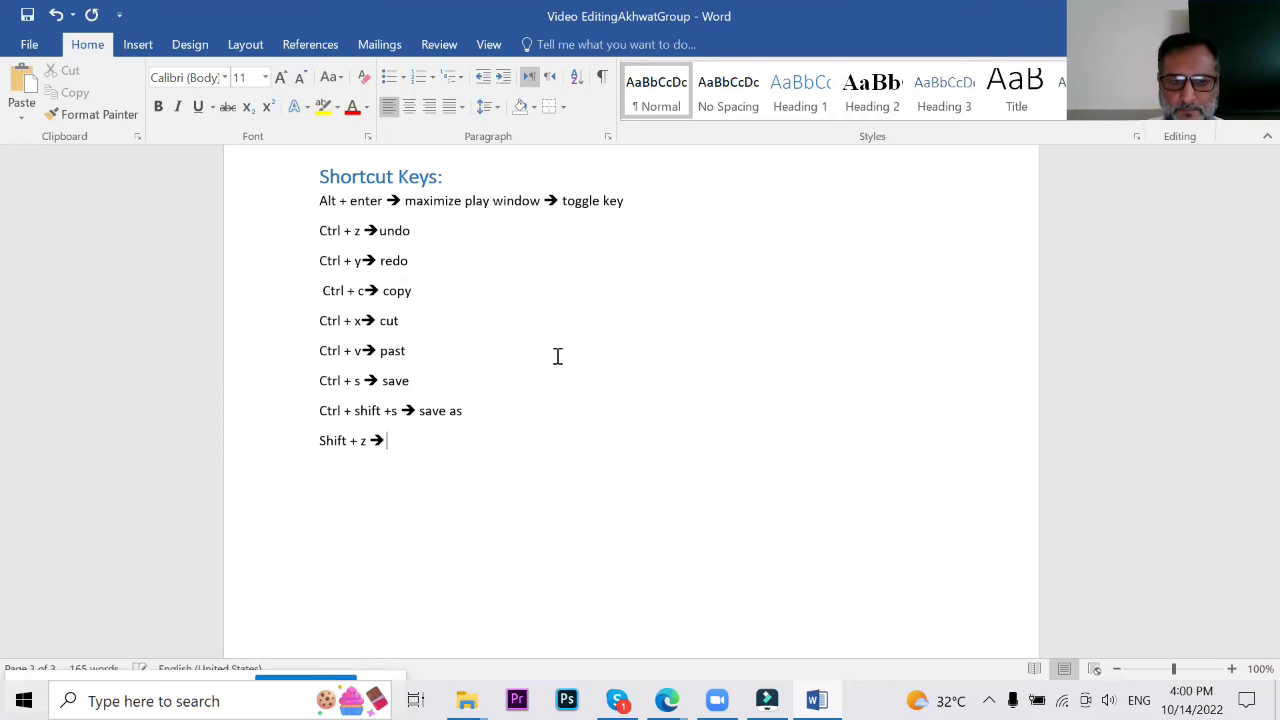
{"action": "type", "text": "fit"}
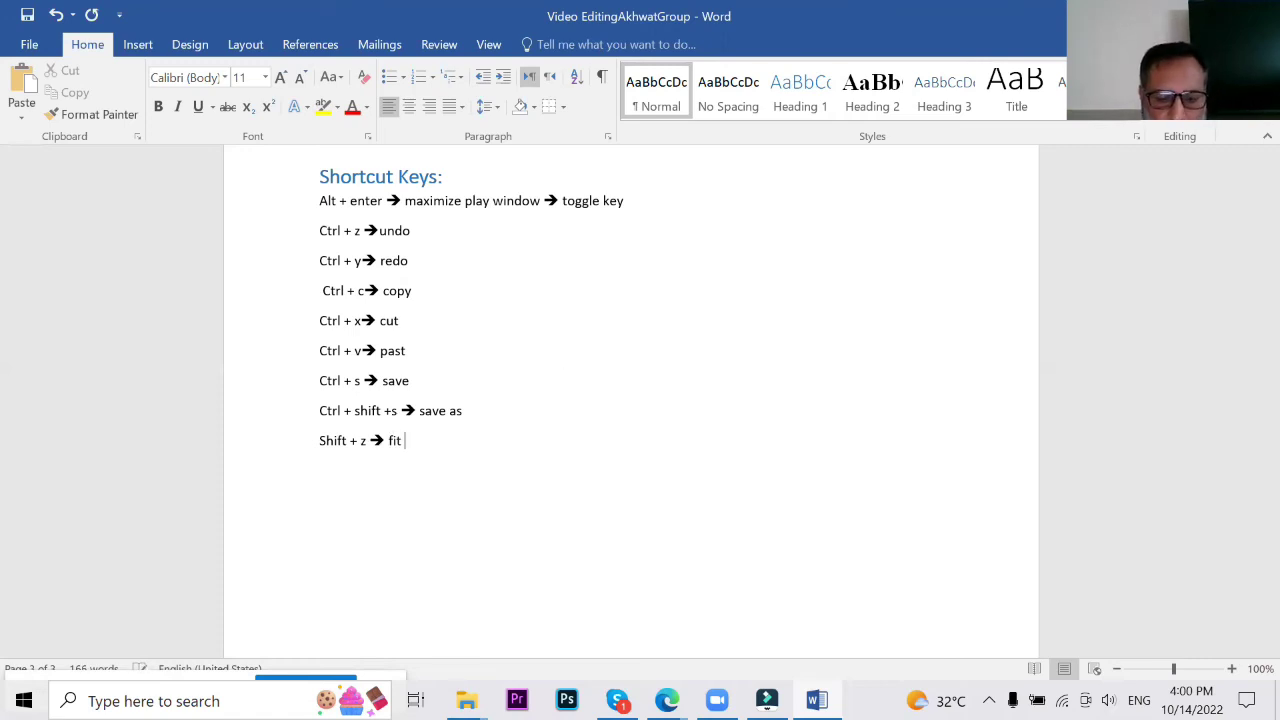
{"action": "type", "text": " video "}
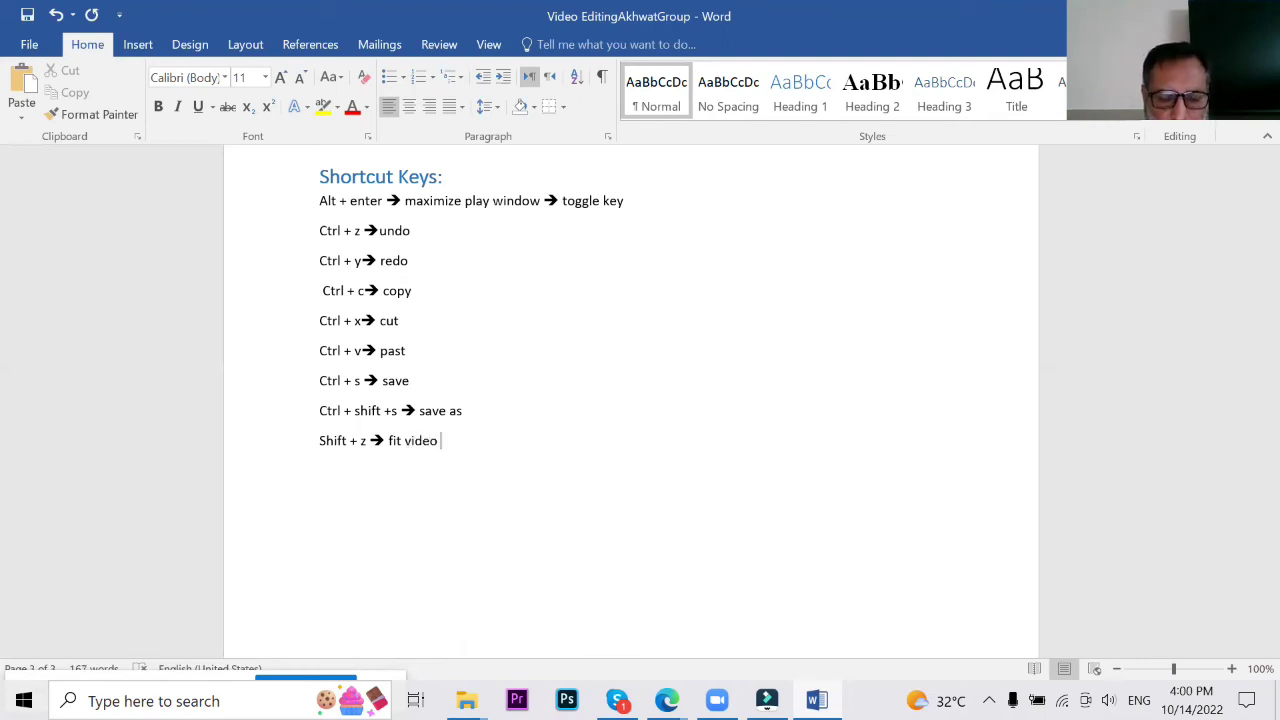
{"action": "type", "text": "at "}
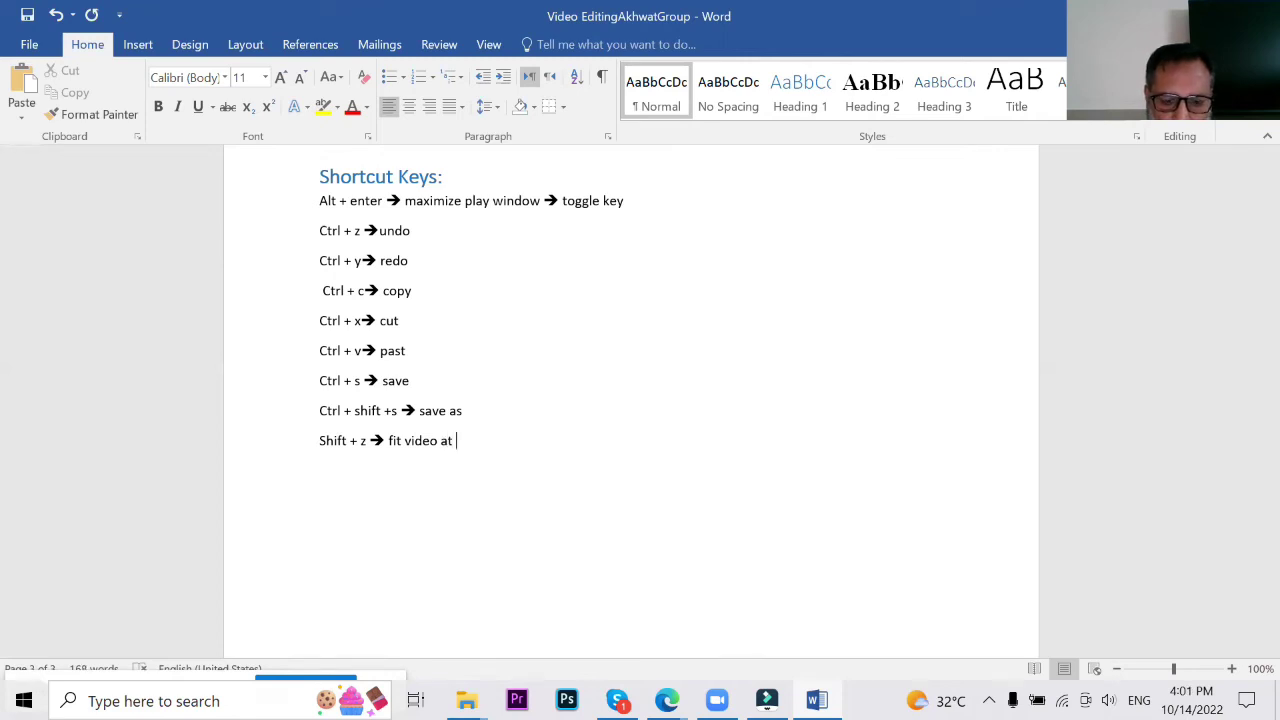
{"action": "type", "text": "tim"}
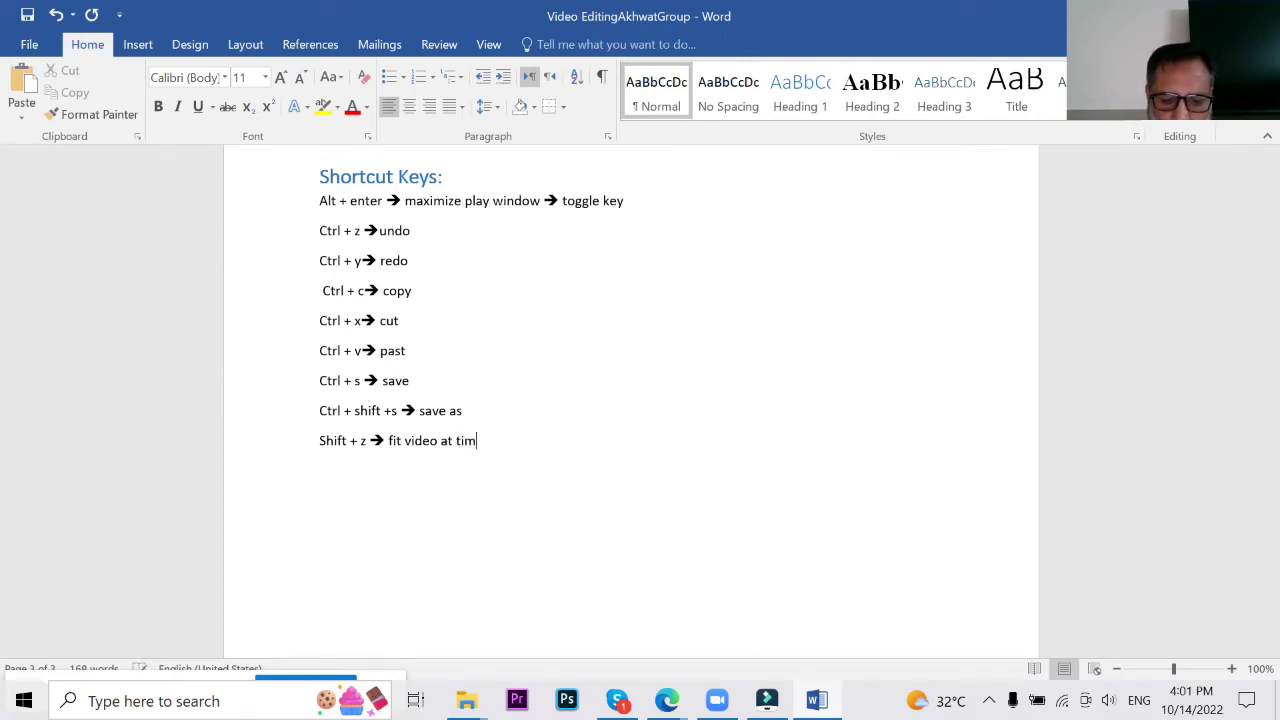
{"action": "type", "text": "e line "}
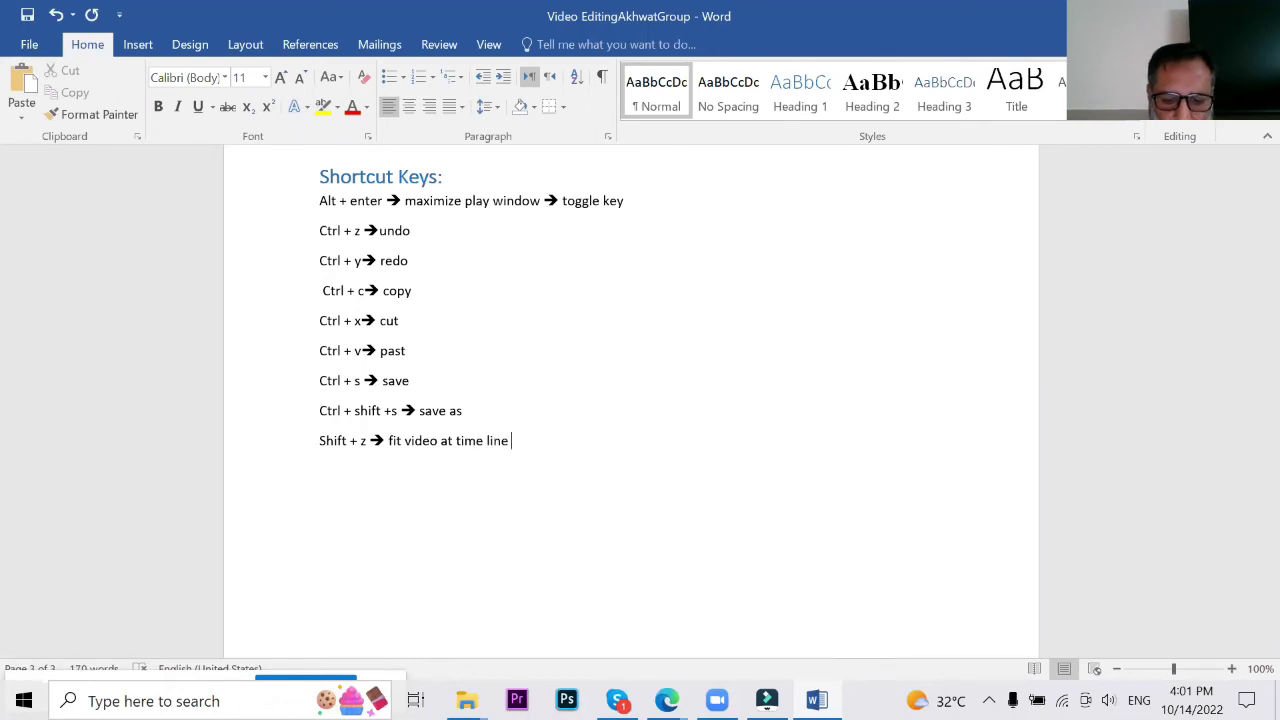
{"action": "type", "text": "bar"}
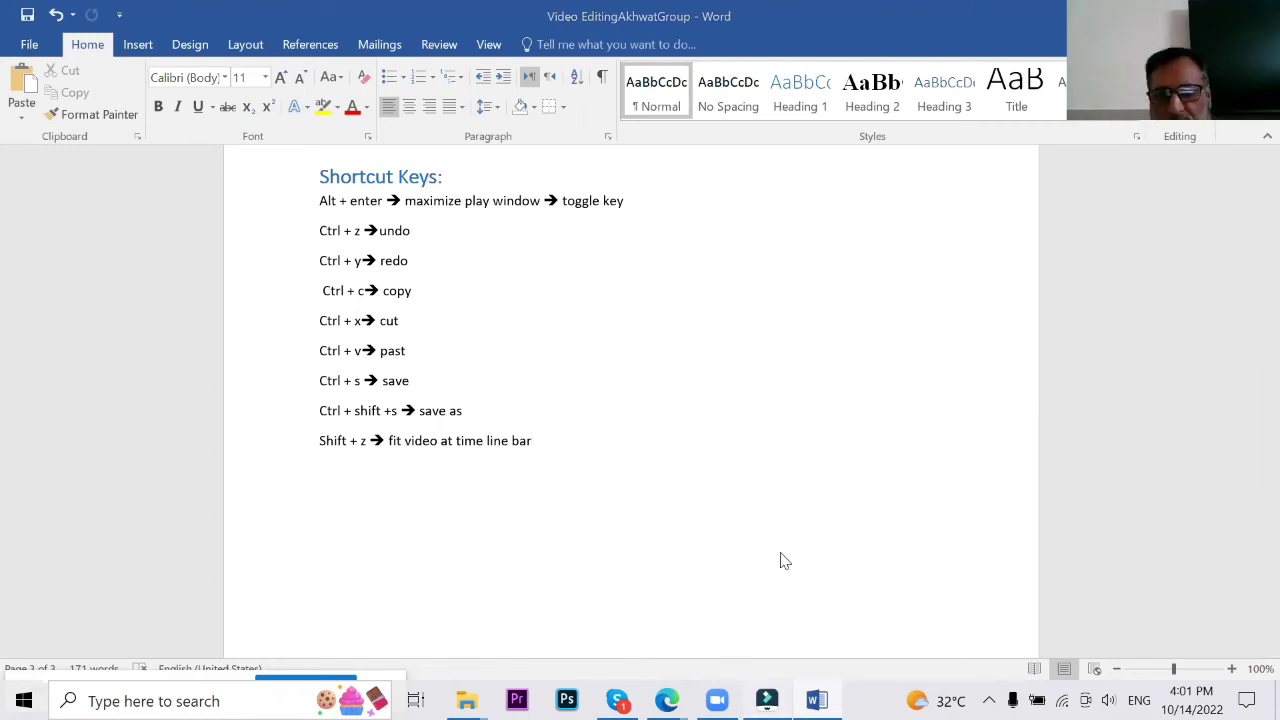
Step: Return to Filmora, examine the slideshow at smaller and larger timeline scales, and fit all five clips across the timeline view
{"action": "key", "text": "alt+Tab"}
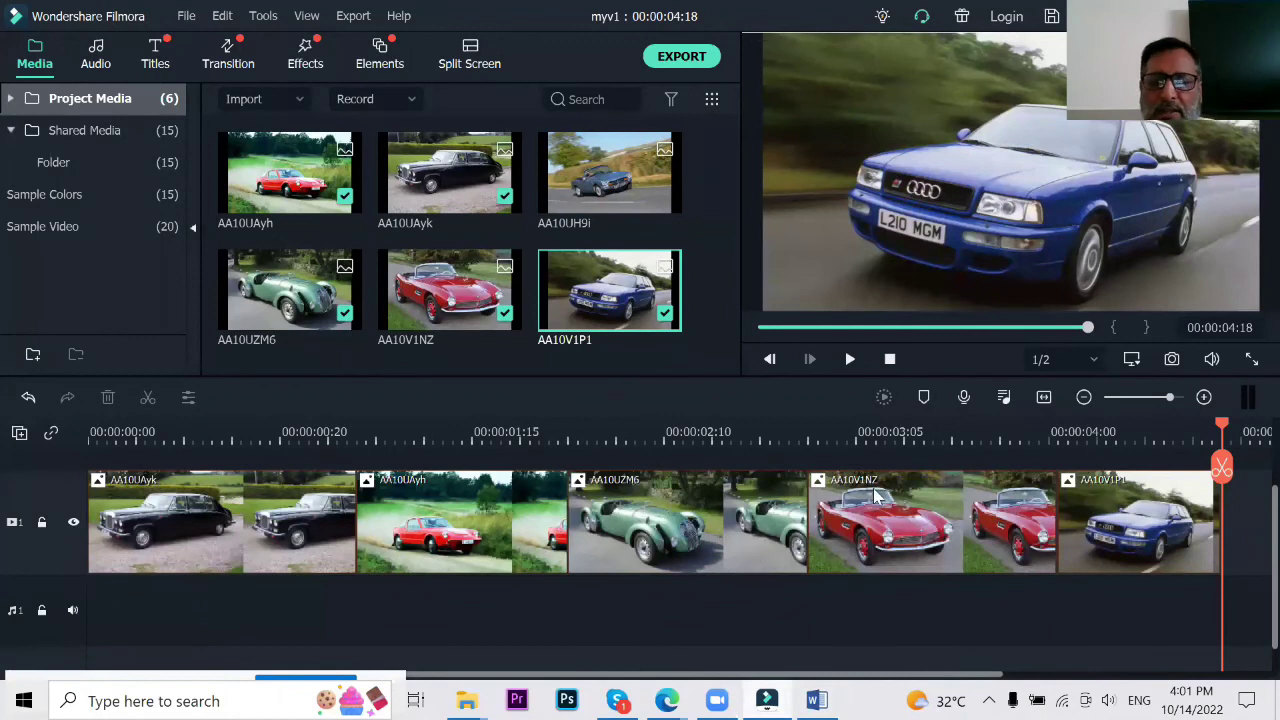
{"action": "left_click_drag", "start_coordinate": [1063, 431], "coordinate": [340, 432]}
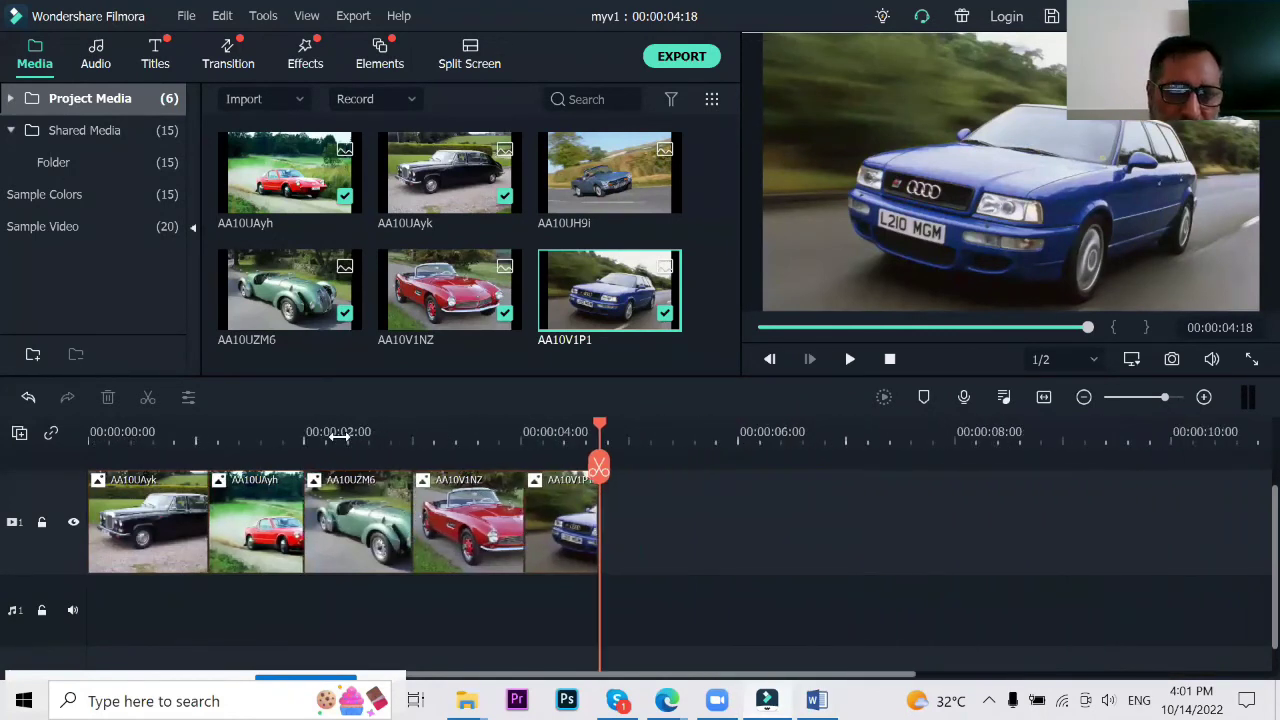
{"action": "left_click_drag", "start_coordinate": [240, 435], "coordinate": [456, 435]}
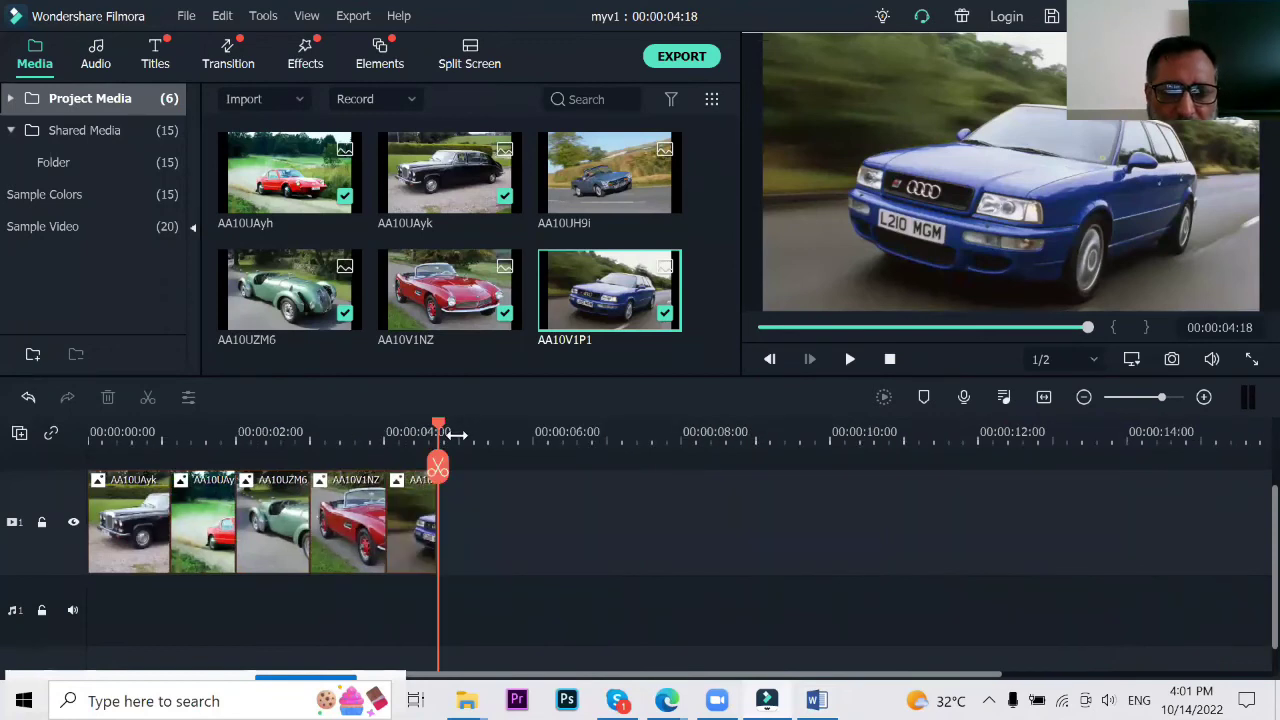
{"action": "left_click_drag", "start_coordinate": [1242, 439], "coordinate": [936, 436]}
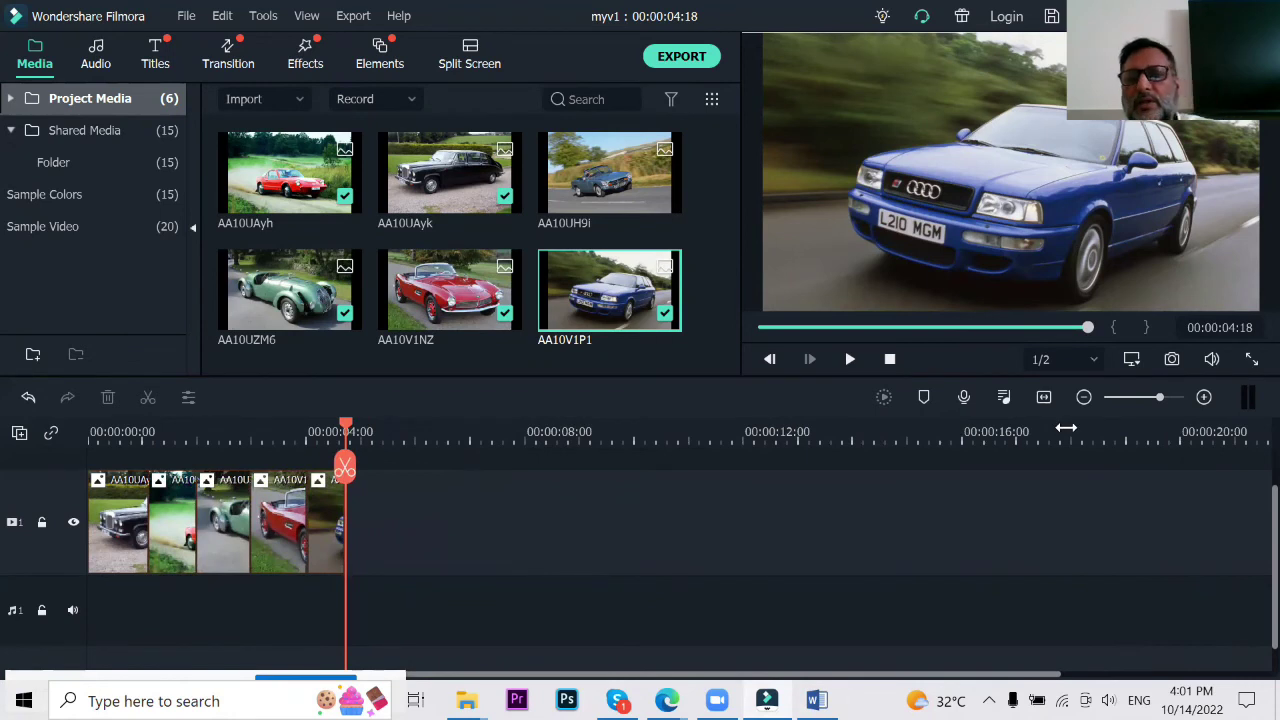
{"action": "left_click_drag", "start_coordinate": [500, 445], "coordinate": [1257, 457]}
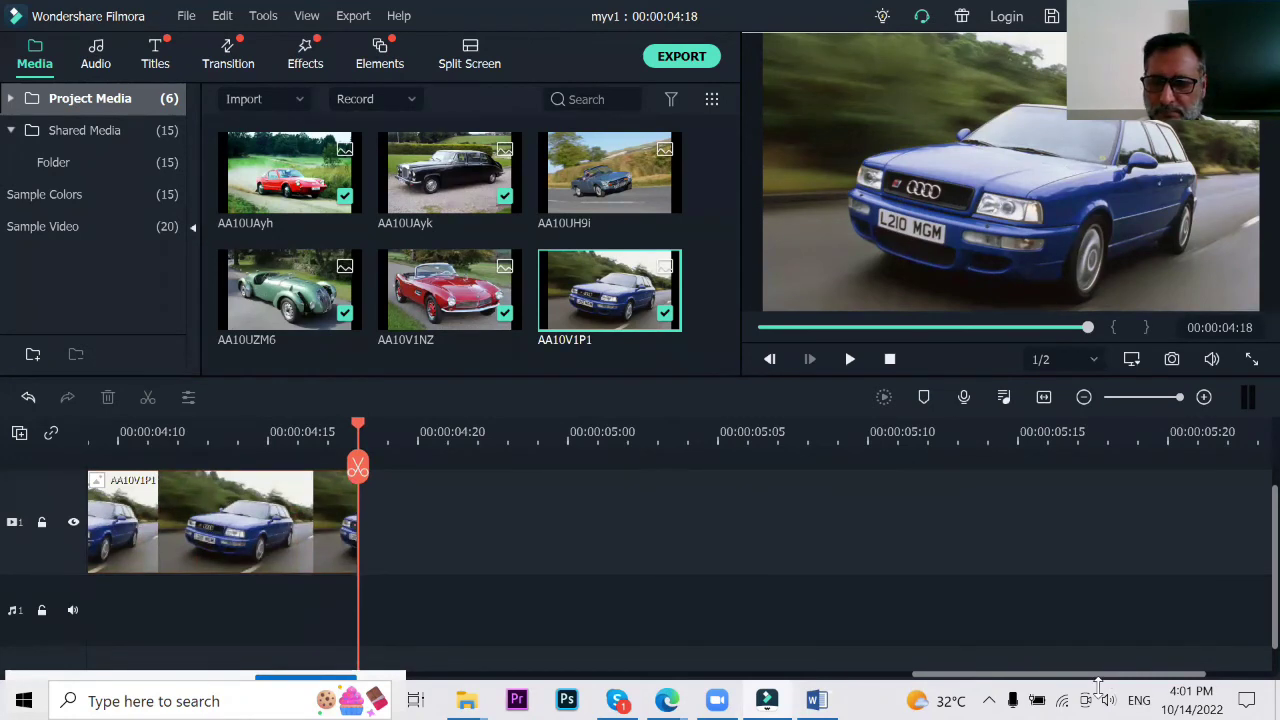
{"action": "left_click_drag", "start_coordinate": [1133, 676], "coordinate": [878, 680]}
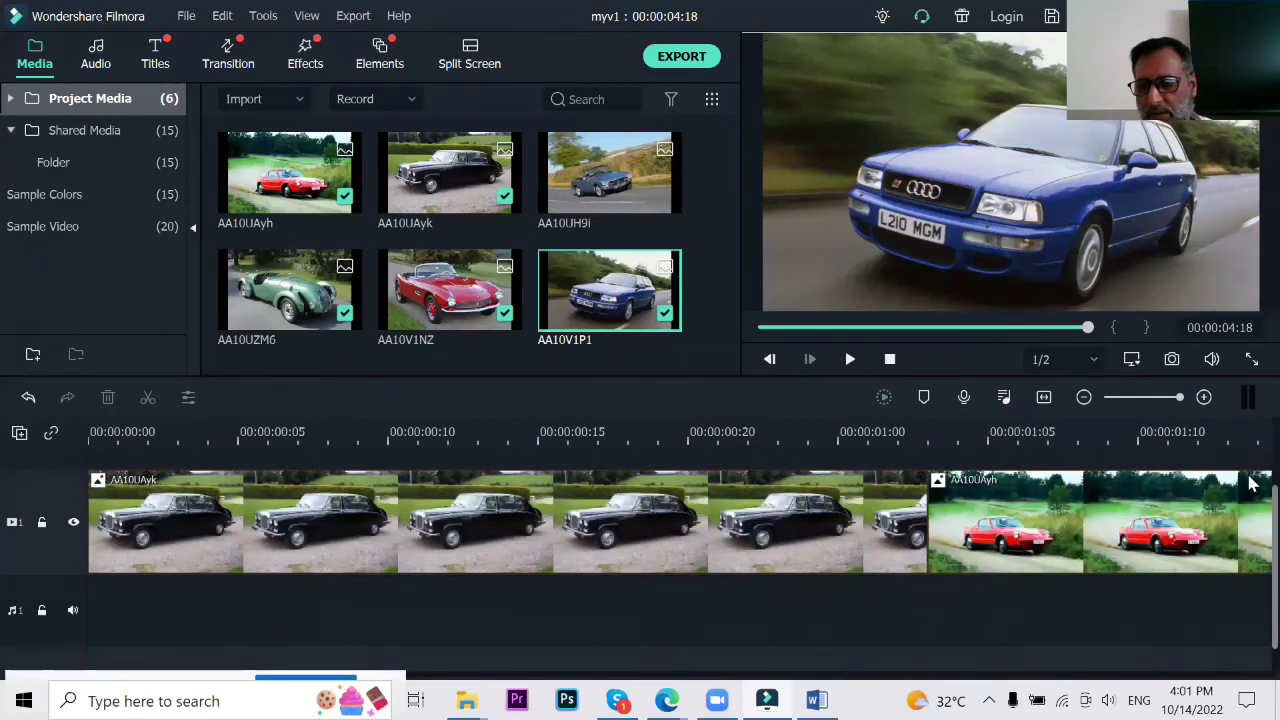
{"action": "left_click", "coordinate": [1043, 397]}
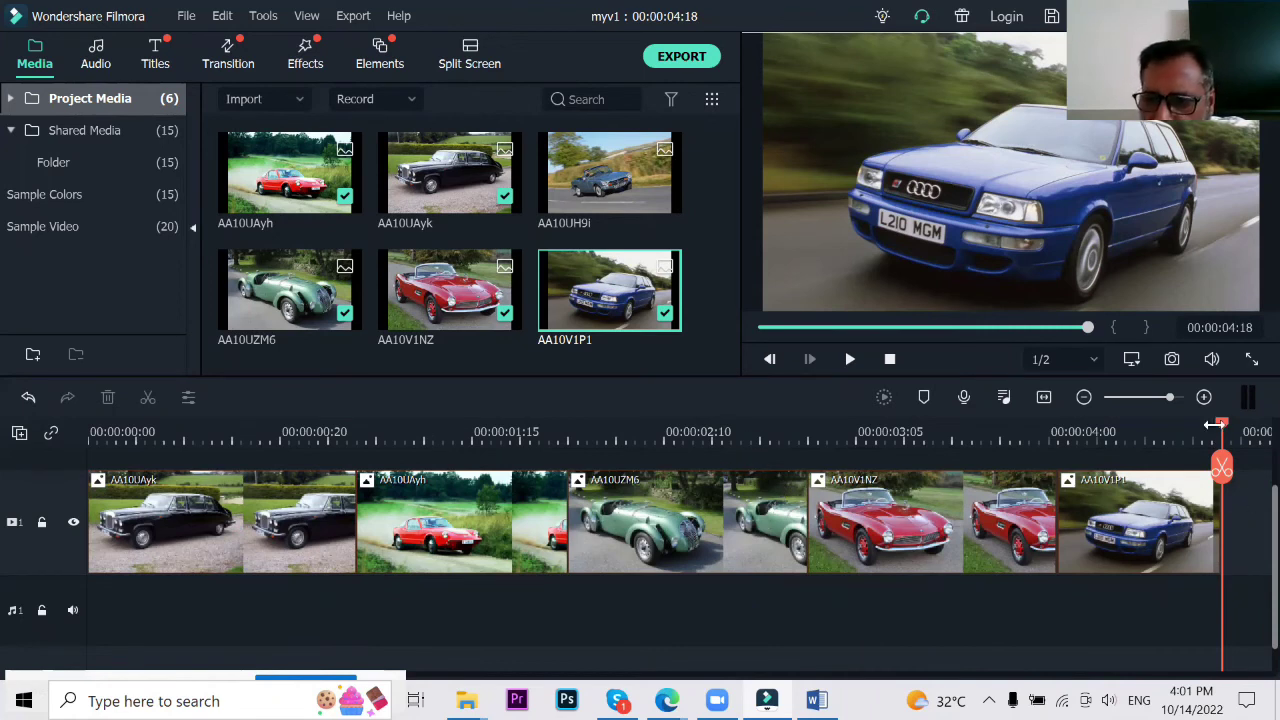
Step: Examine the green car clip at 00:00:02:05 on an enlarged timeline, shrink the timeline scale, and play the slideshow from the start
{"action": "left_click_drag", "start_coordinate": [1222, 432], "coordinate": [622, 520]}
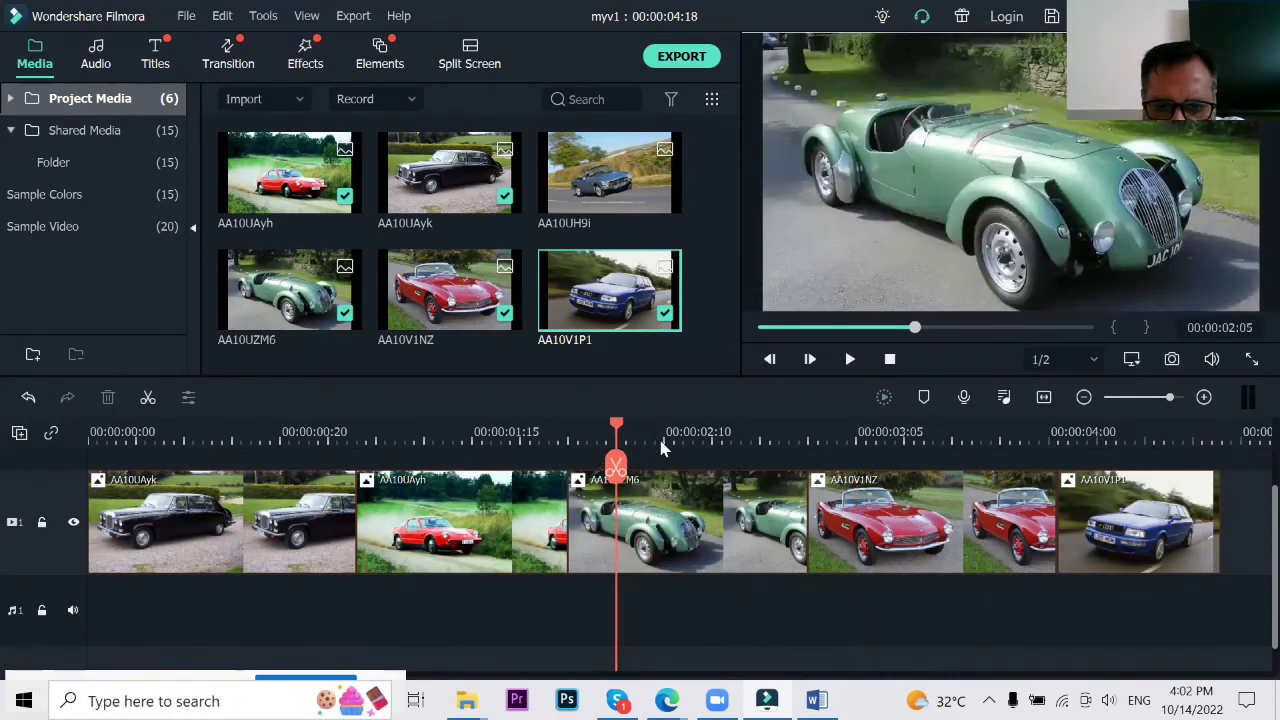
{"action": "scroll", "coordinate": [757, 466], "scroll_direction": "up", "scroll_amount": 2}
{"action": "scroll", "coordinate": [760, 462], "scroll_direction": "up", "scroll_amount": 1}
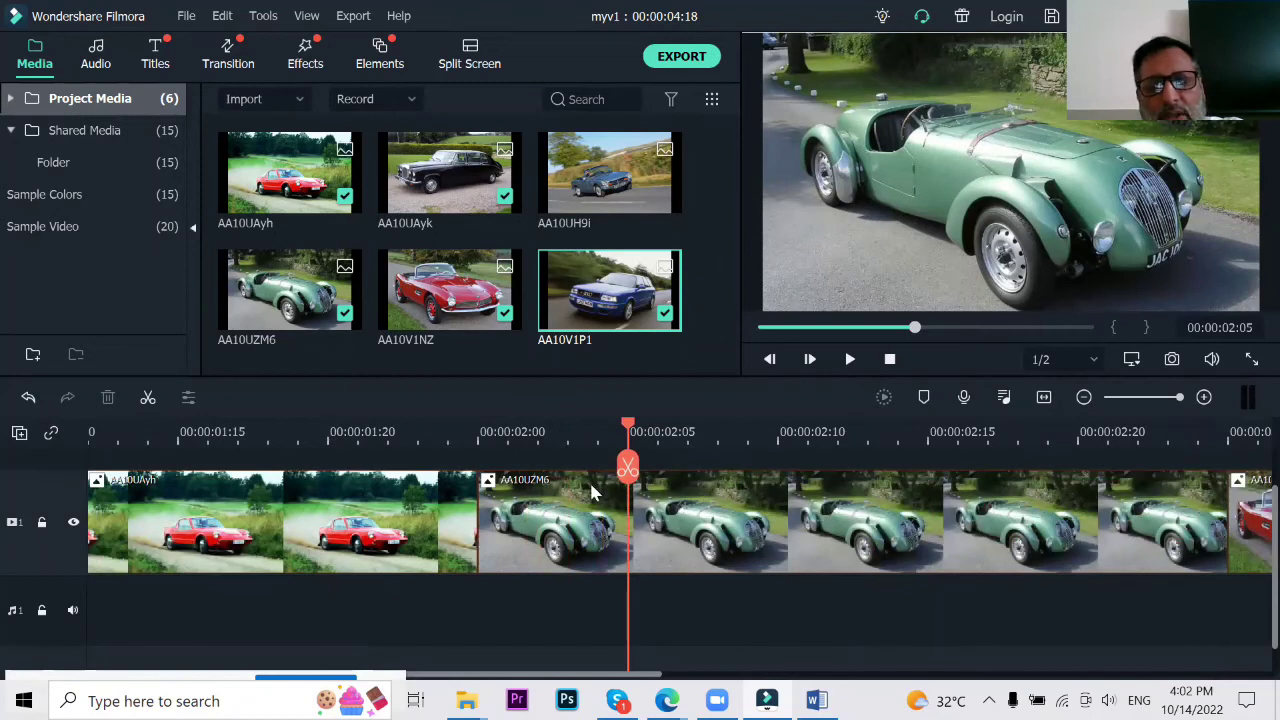
{"action": "left_click_drag", "start_coordinate": [1013, 431], "coordinate": [330, 429]}
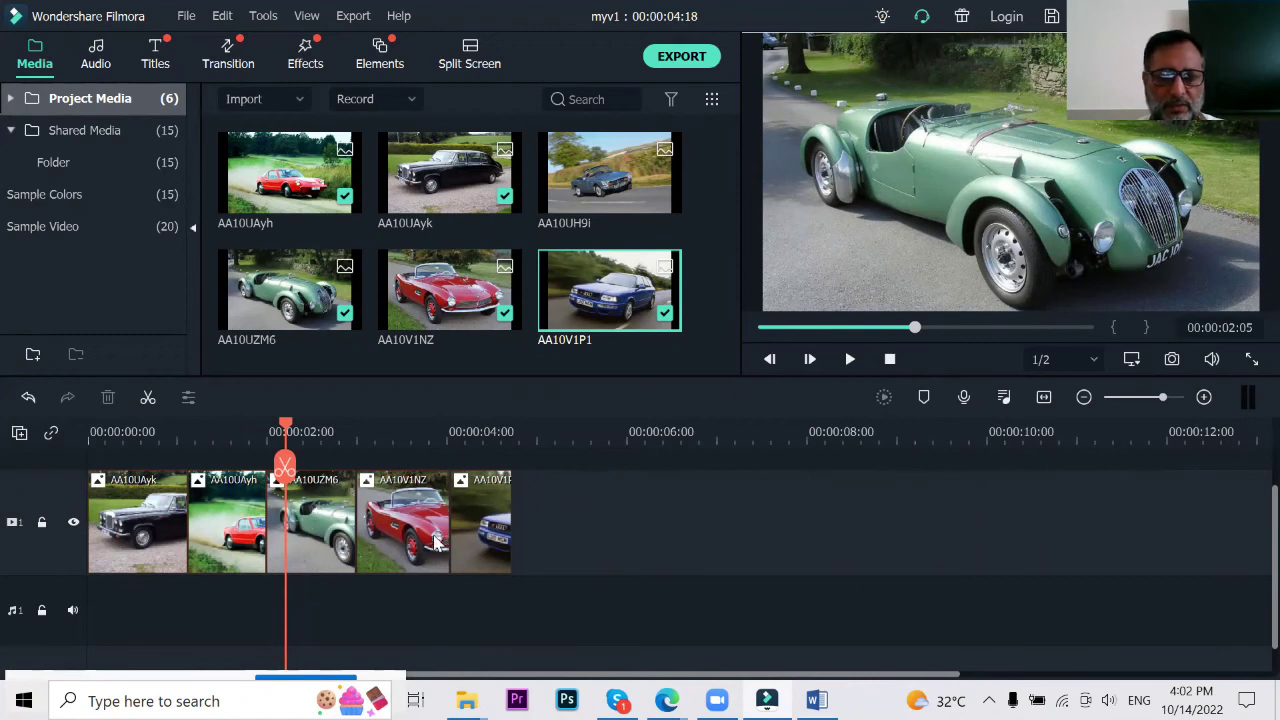
{"action": "left_click", "coordinate": [890, 362]}
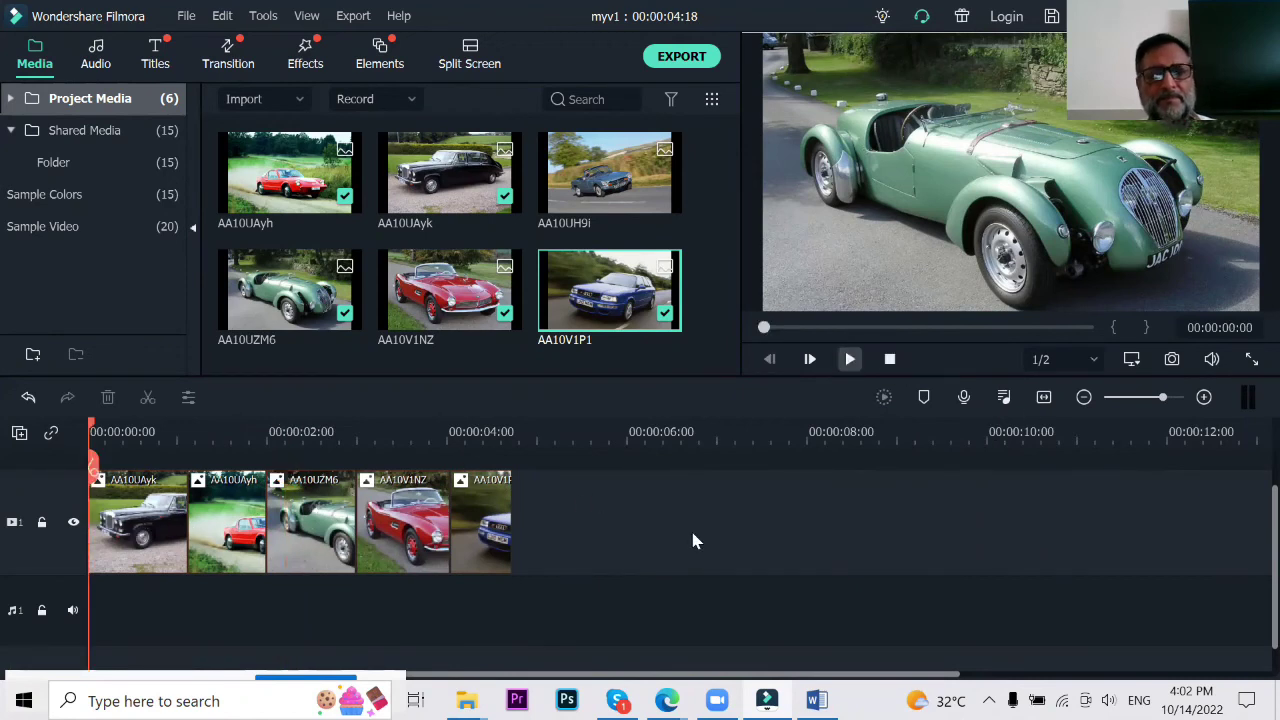
{"action": "key", "text": "space"}
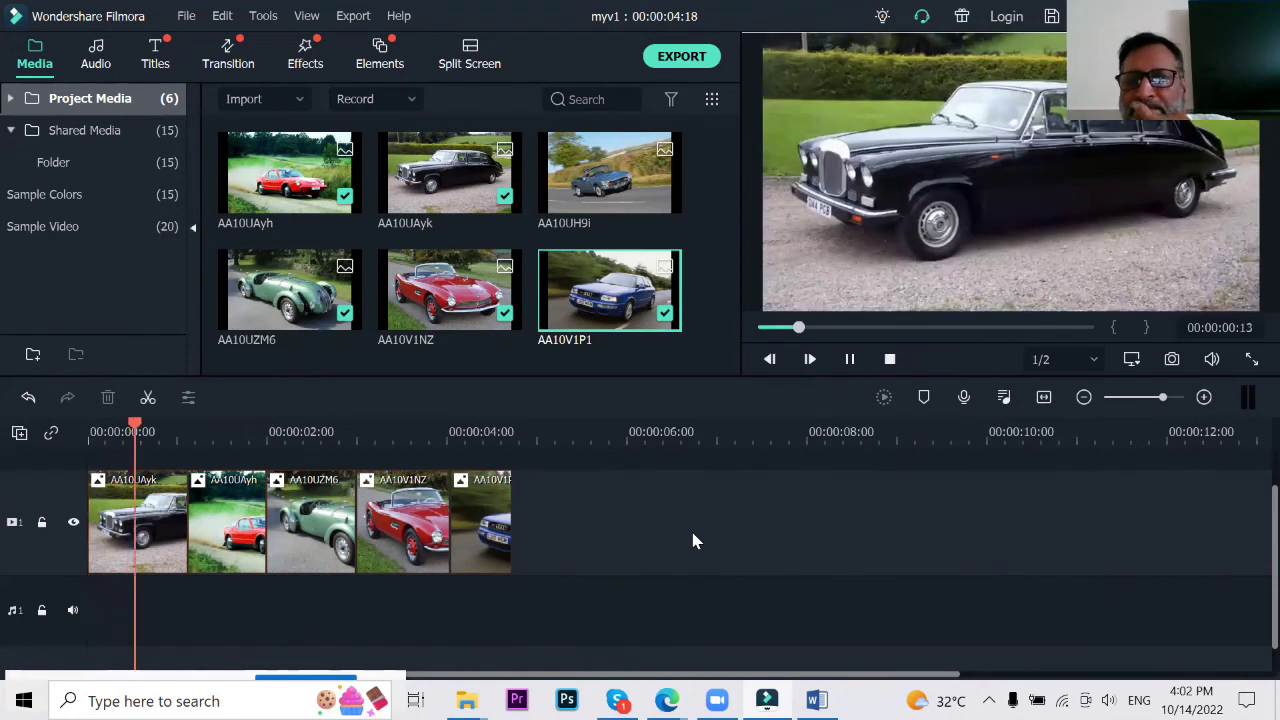
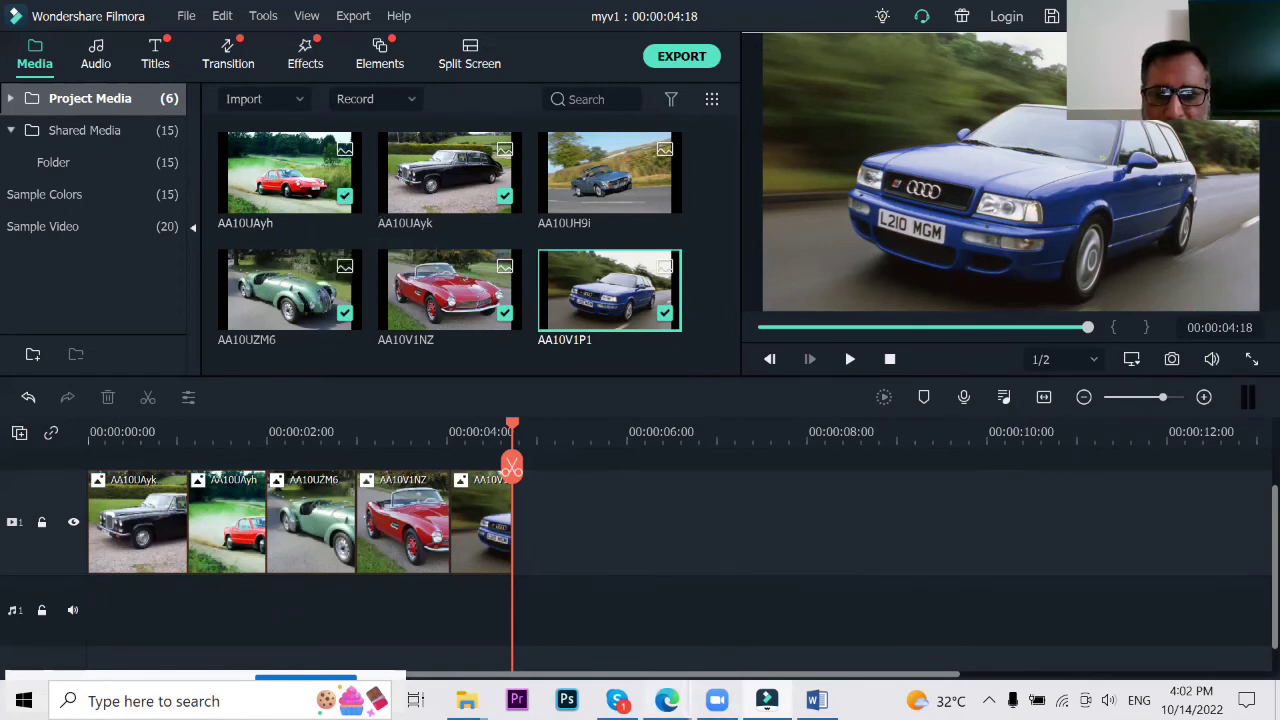
Step: Check the Google Meet call and its in-call messages in the browser, and return to Filmora
{"action": "mouse_move", "coordinate": [667, 700]}
{"action": "left_click", "coordinate": [580, 628]}
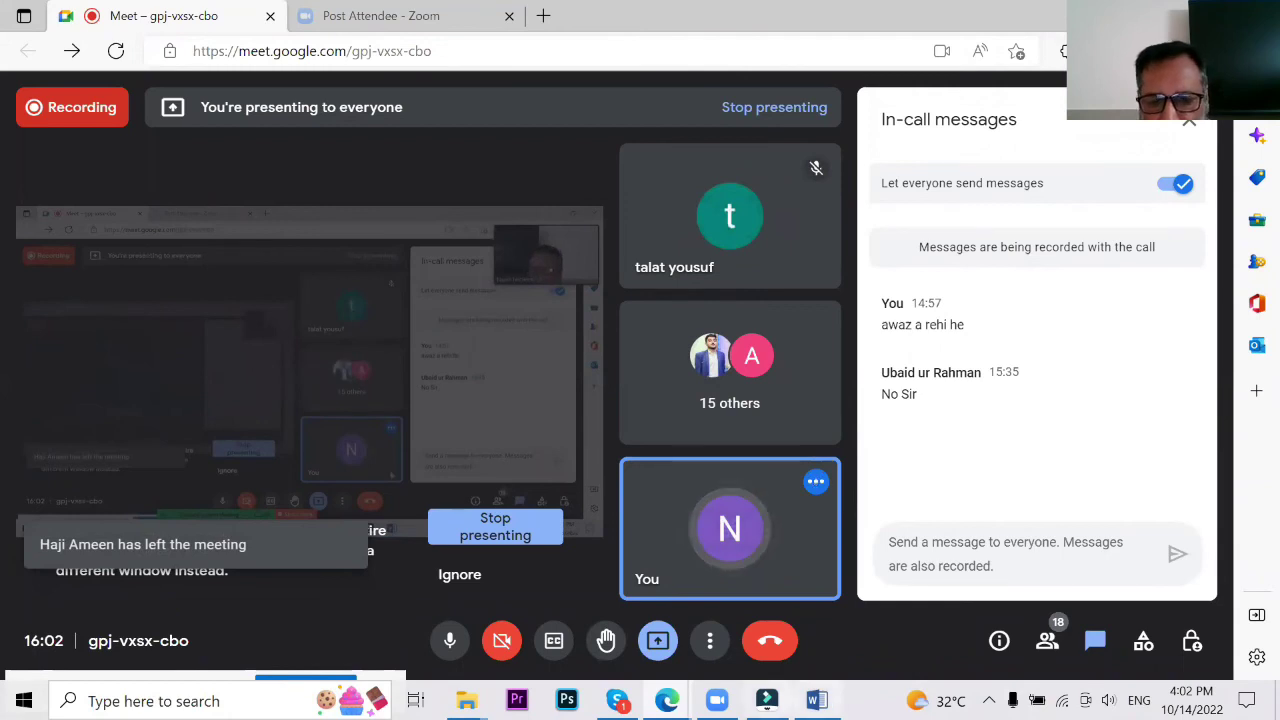
{"action": "key", "text": "alt+Tab"}
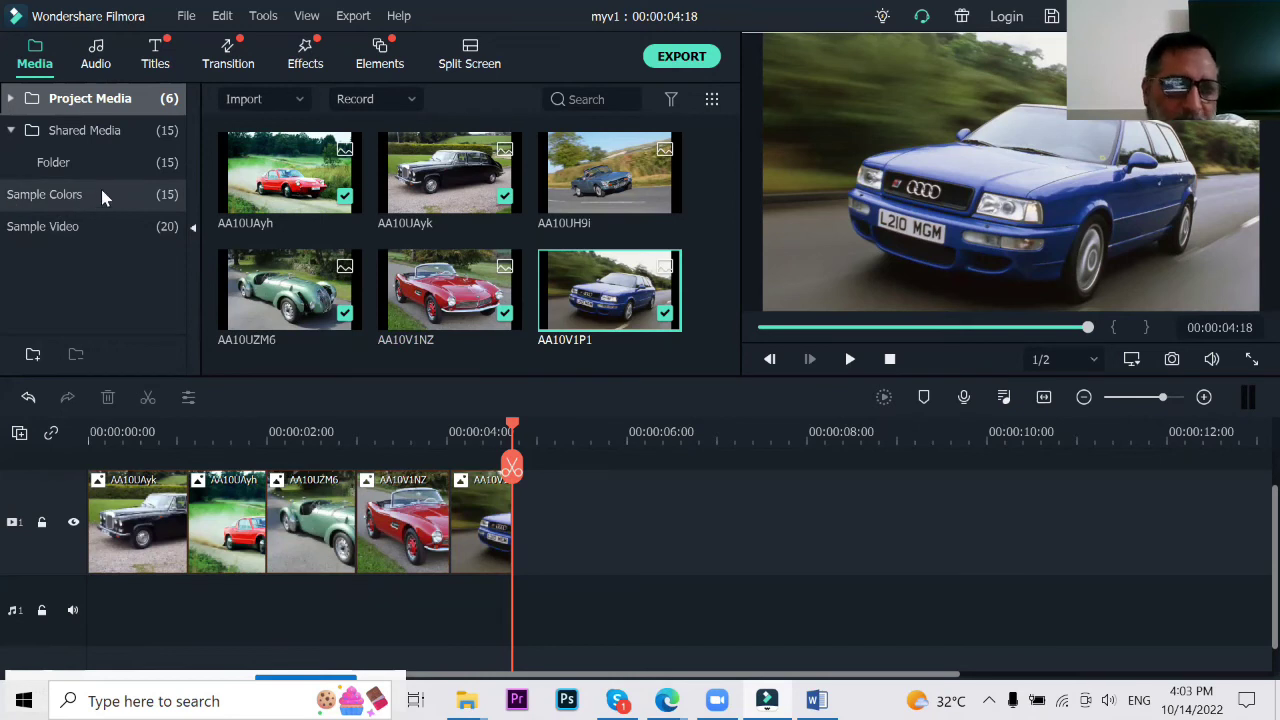
Step: Browse the Sample Video collection and preview the clips Travel 01 through Travel 06
{"action": "left_click", "coordinate": [128, 233]}
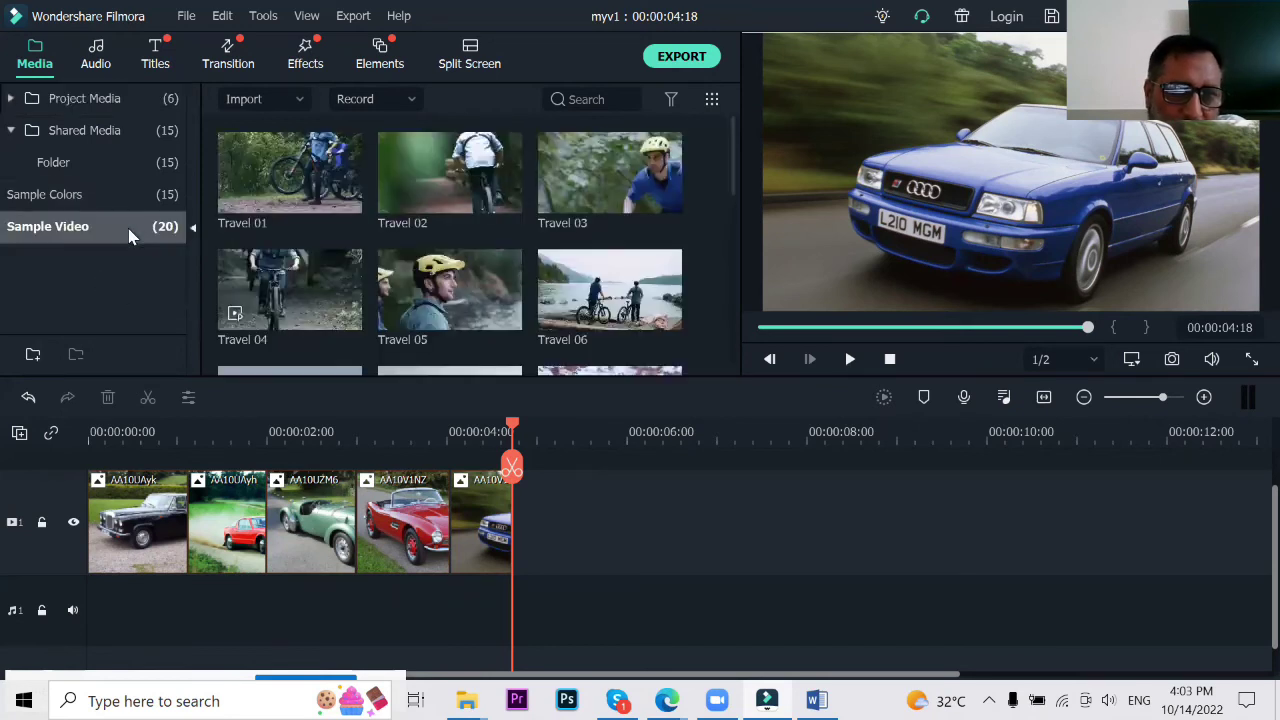
{"action": "scroll", "coordinate": [492, 227], "scroll_direction": "down", "scroll_amount": 5}
{"action": "scroll", "coordinate": [492, 227], "scroll_direction": "up", "scroll_amount": 5}
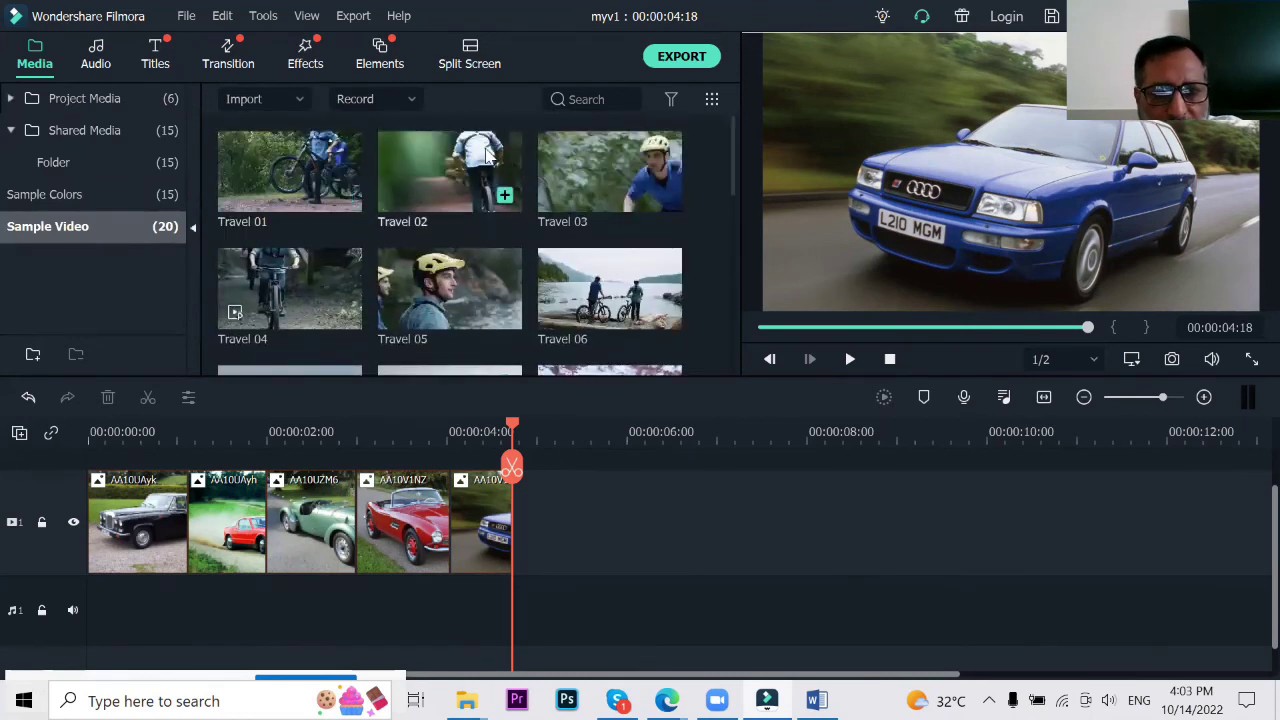
{"action": "left_click", "coordinate": [306, 170]}
{"action": "double_click", "coordinate": [305, 160]}
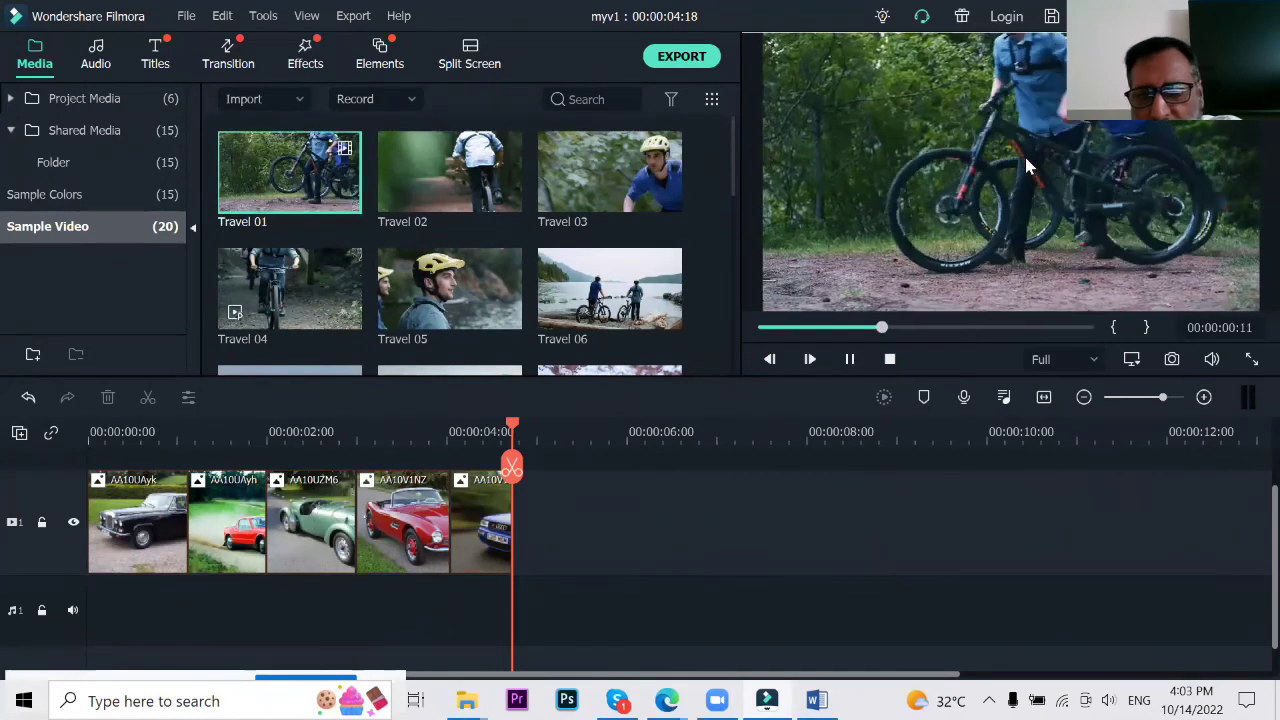
{"action": "double_click", "coordinate": [397, 184]}
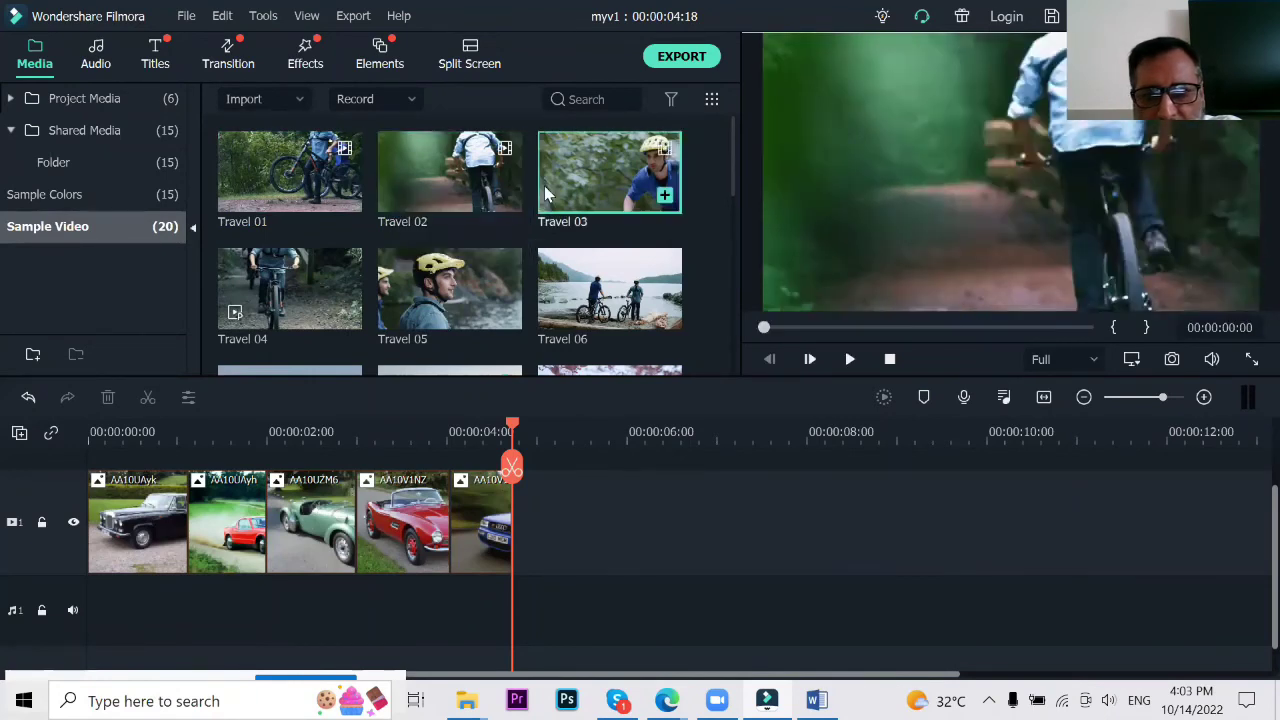
{"action": "double_click", "coordinate": [544, 185]}
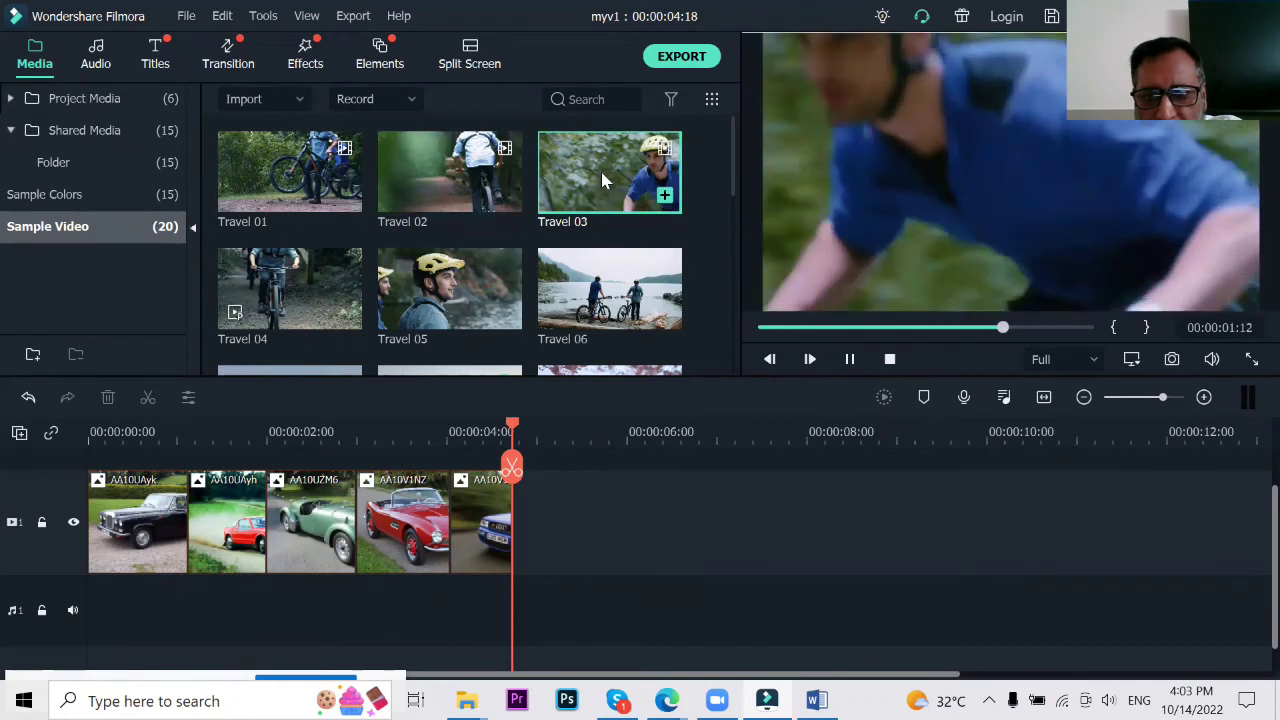
{"action": "double_click", "coordinate": [312, 272]}
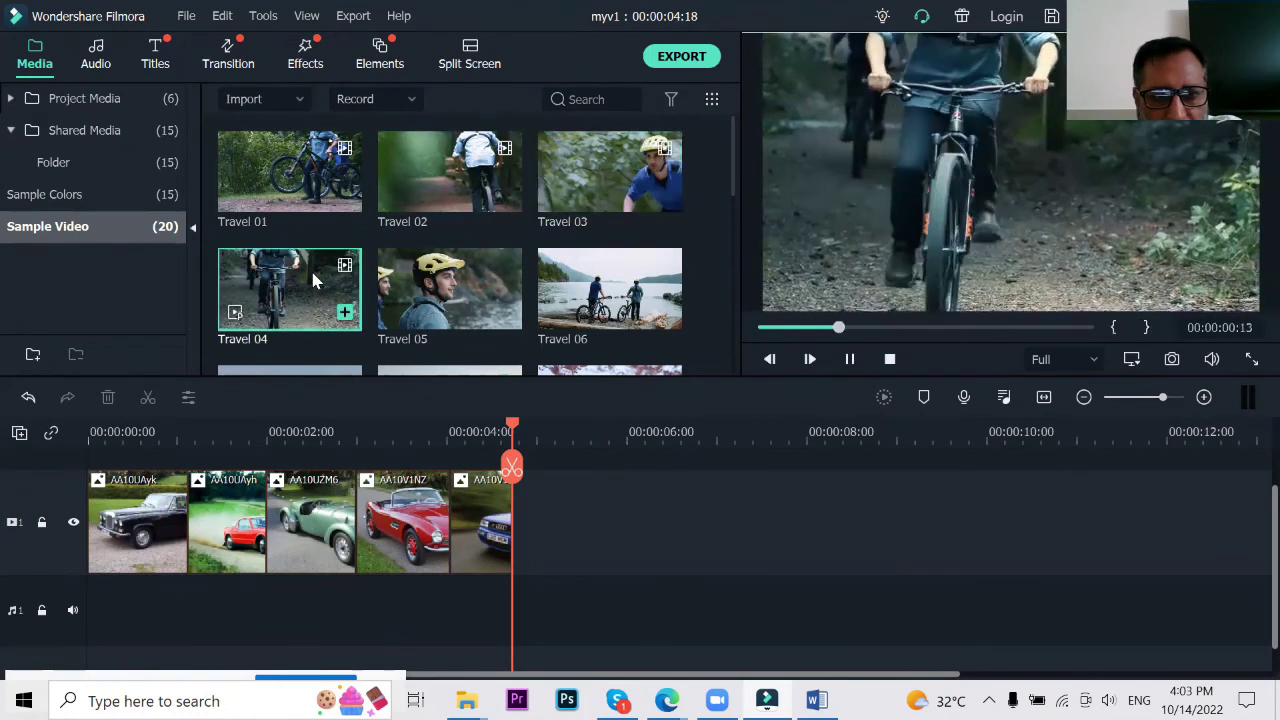
{"action": "double_click", "coordinate": [473, 268]}
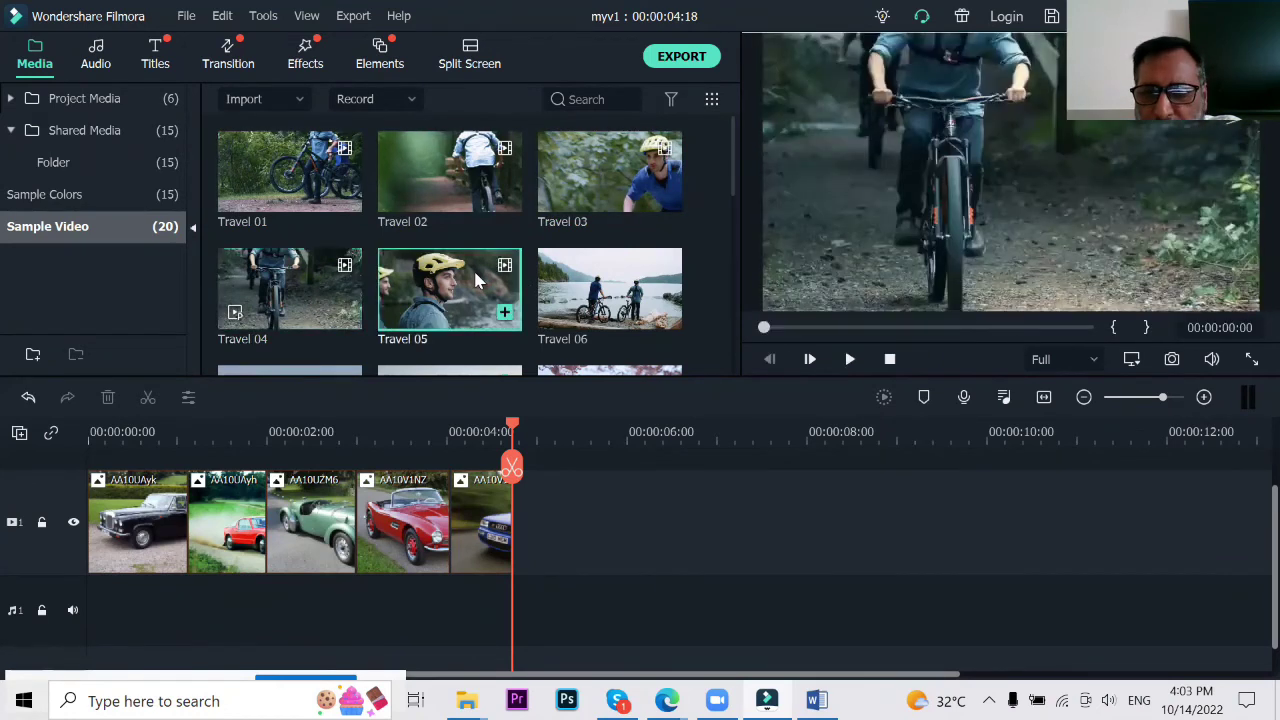
{"action": "double_click", "coordinate": [608, 279]}
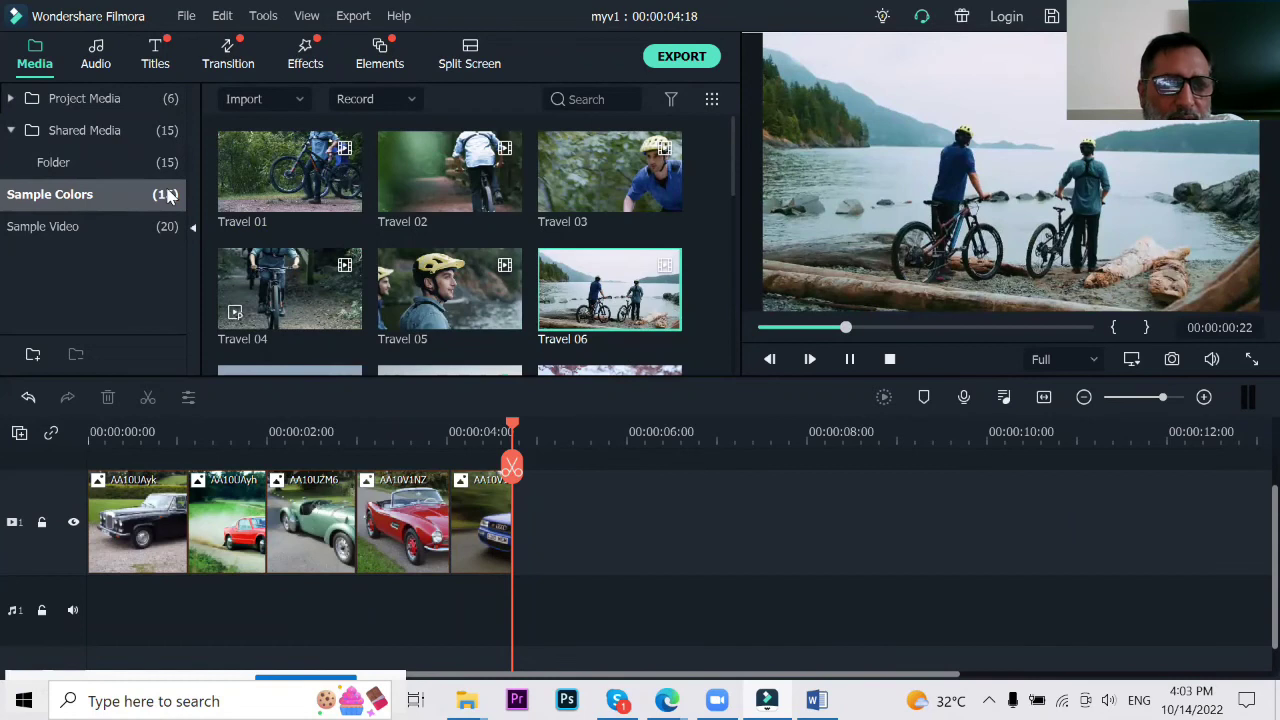
Step: Browse the Sample Colors collection from the first swatches to the last and return to its beginning
{"action": "left_click", "coordinate": [88, 203]}
{"action": "scroll", "coordinate": [450, 225], "scroll_direction": "down", "scroll_amount": 5}
{"action": "scroll", "coordinate": [450, 225], "scroll_direction": "up", "scroll_amount": 5}
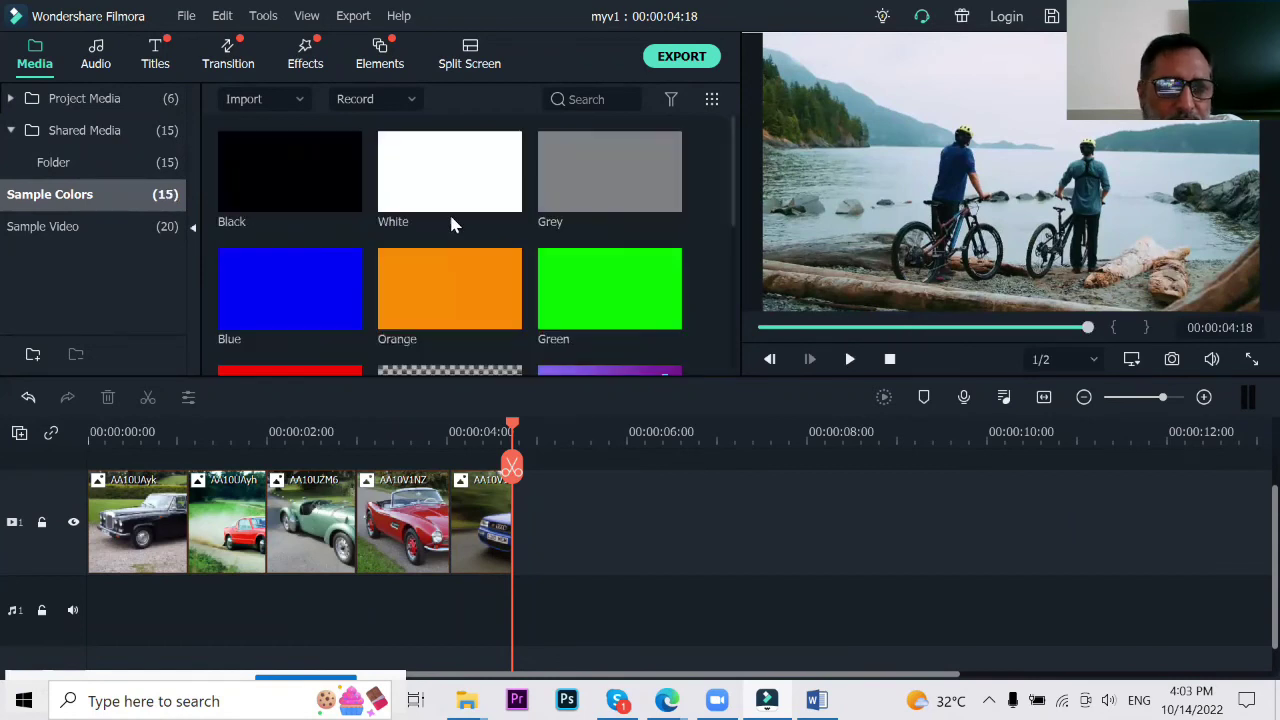
{"action": "scroll", "coordinate": [450, 225], "scroll_direction": "down", "scroll_amount": 5}
{"action": "scroll", "coordinate": [450, 222], "scroll_direction": "up", "scroll_amount": 5}
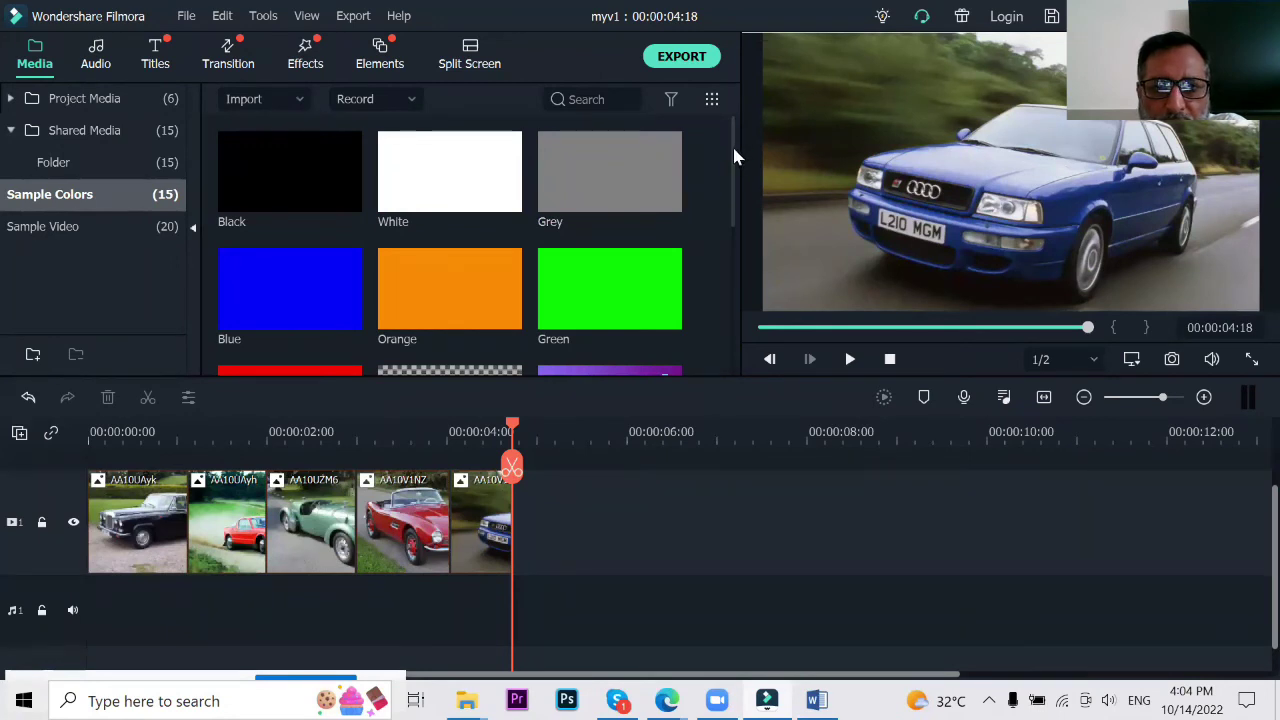
{"action": "scroll", "coordinate": [725, 150], "scroll_direction": "down", "scroll_amount": 1}
{"action": "scroll", "coordinate": [720, 153], "scroll_direction": "up", "scroll_amount": 1}
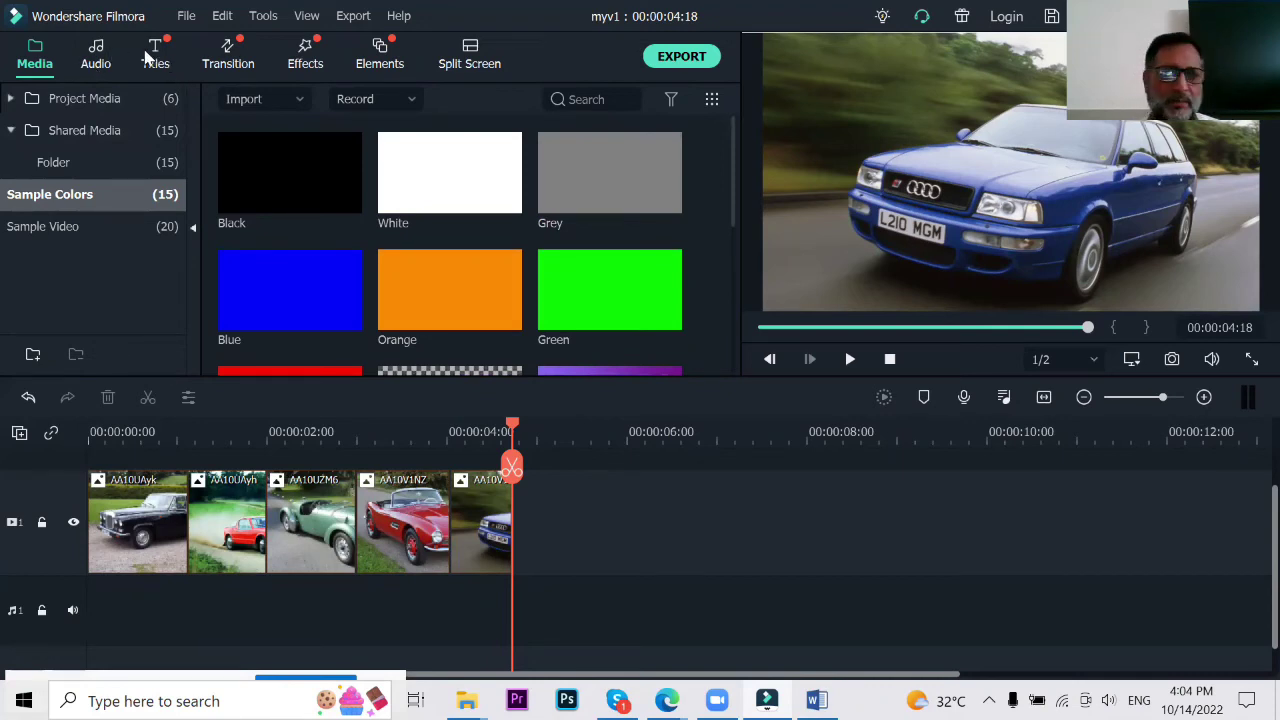
Step: Open the audio library, check the Included and Favorites categories, and dismiss the royalty-free music advertisement
{"action": "left_click", "coordinate": [89, 65]}
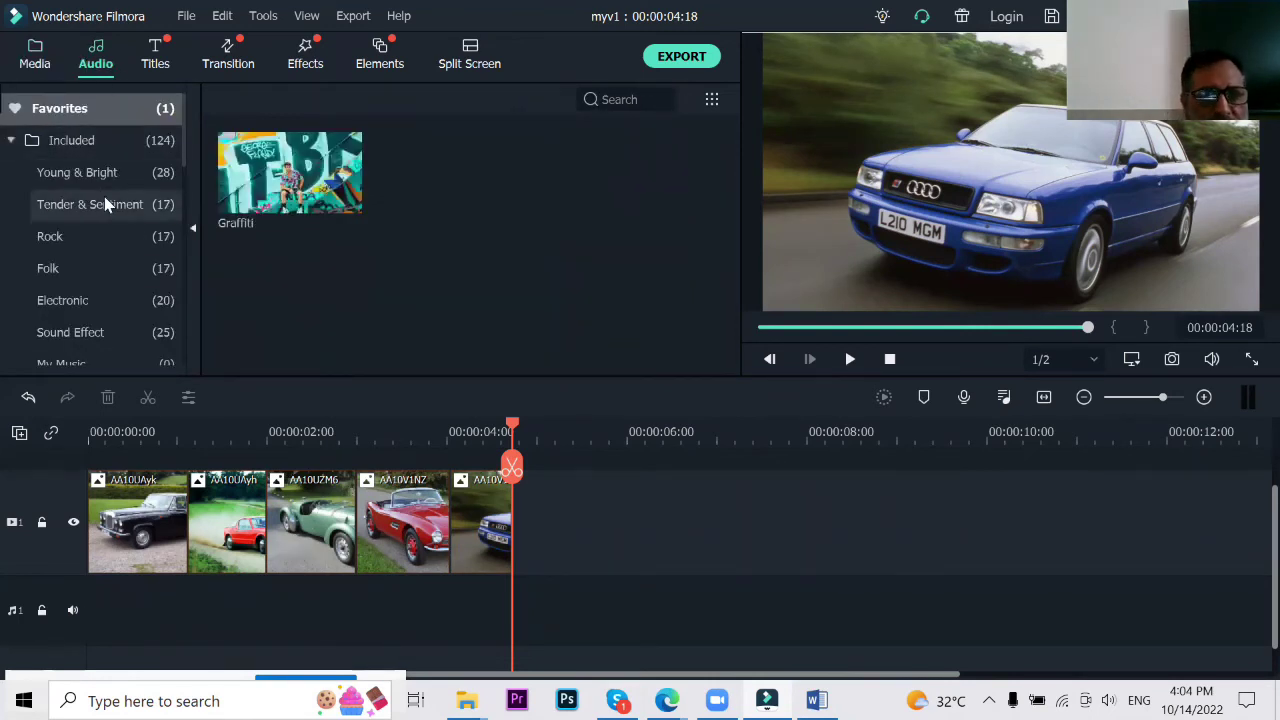
{"action": "left_click", "coordinate": [104, 139]}
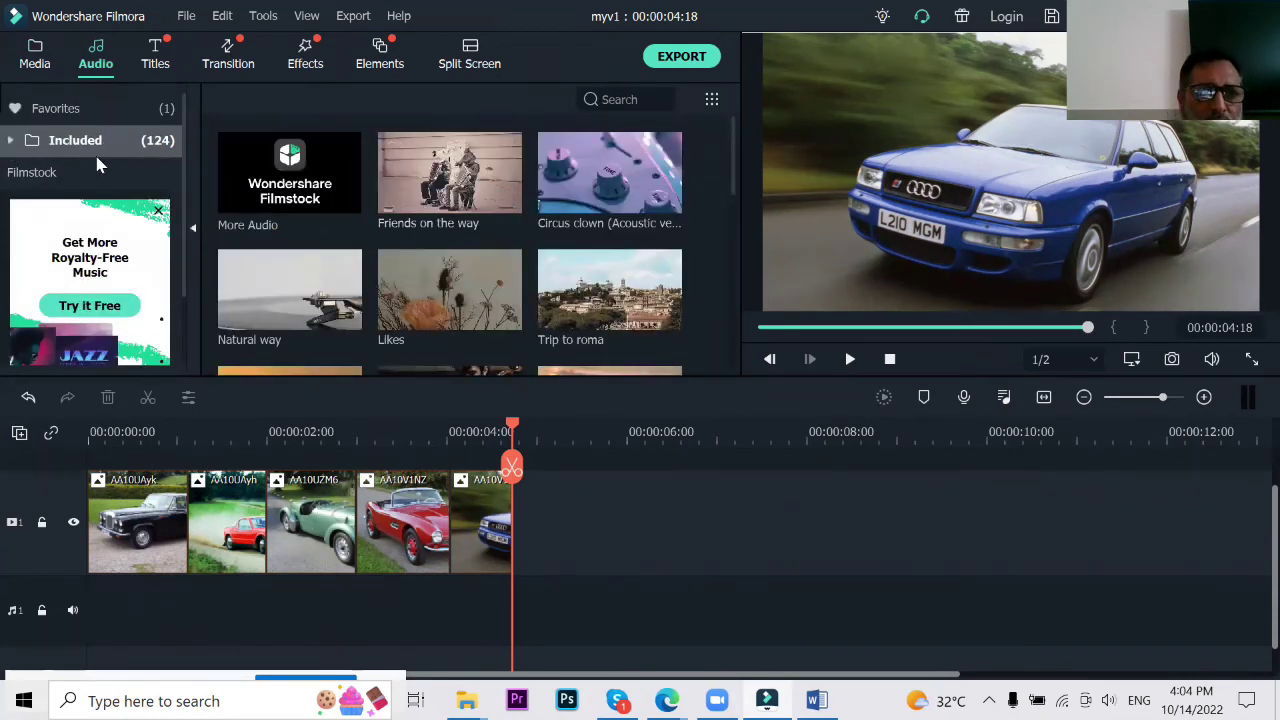
{"action": "scroll", "coordinate": [81, 141], "scroll_direction": "down", "scroll_amount": 1}
{"action": "scroll", "coordinate": [81, 150], "scroll_direction": "up", "scroll_amount": 1}
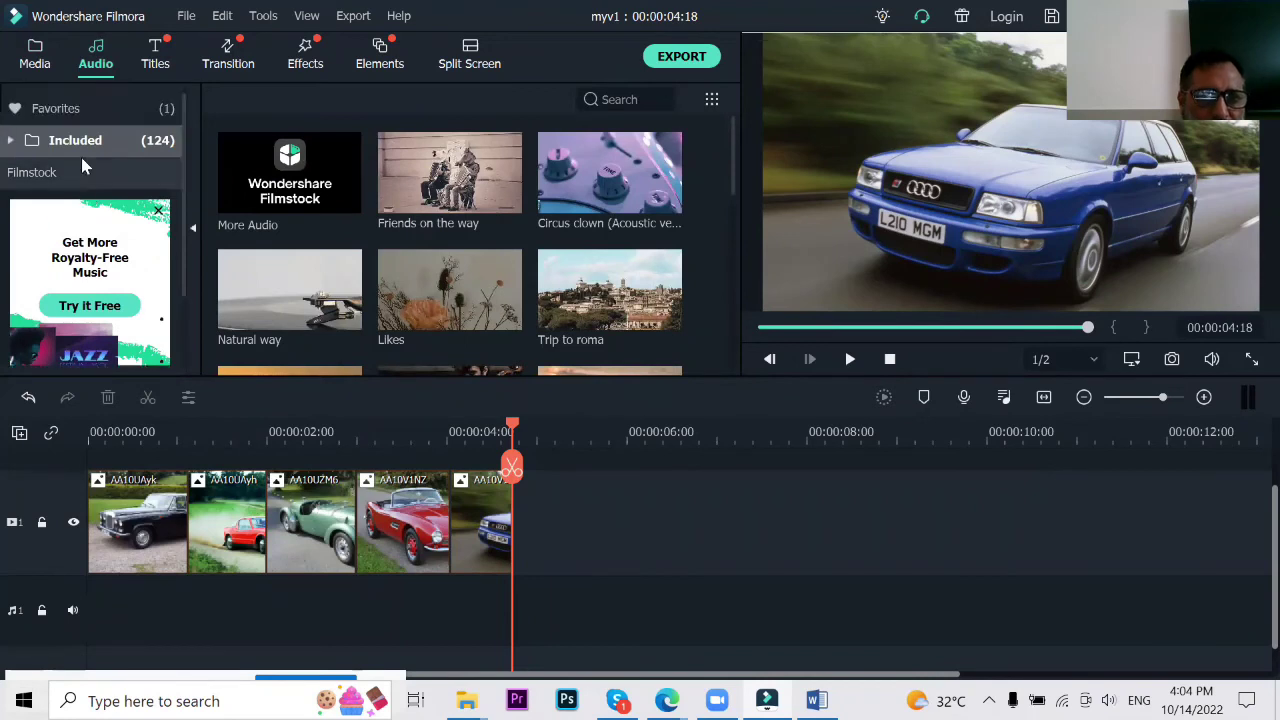
{"action": "left_click", "coordinate": [62, 106]}
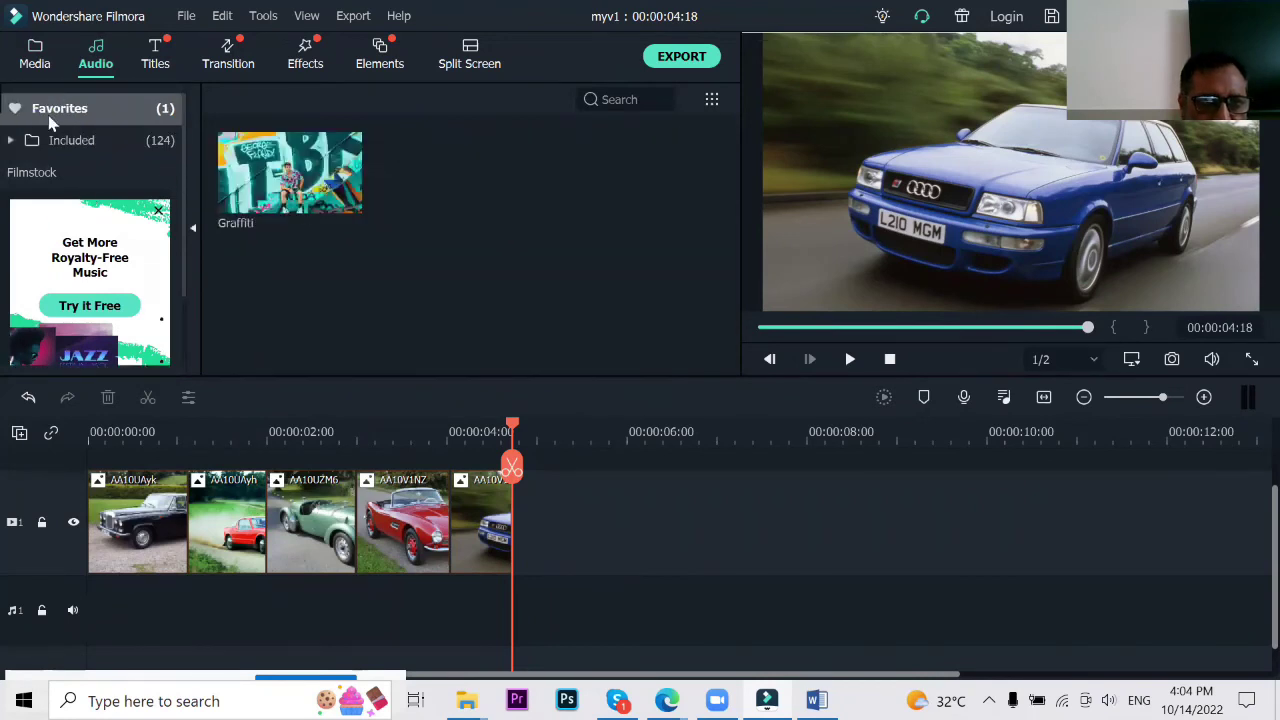
{"action": "left_click", "coordinate": [159, 212]}
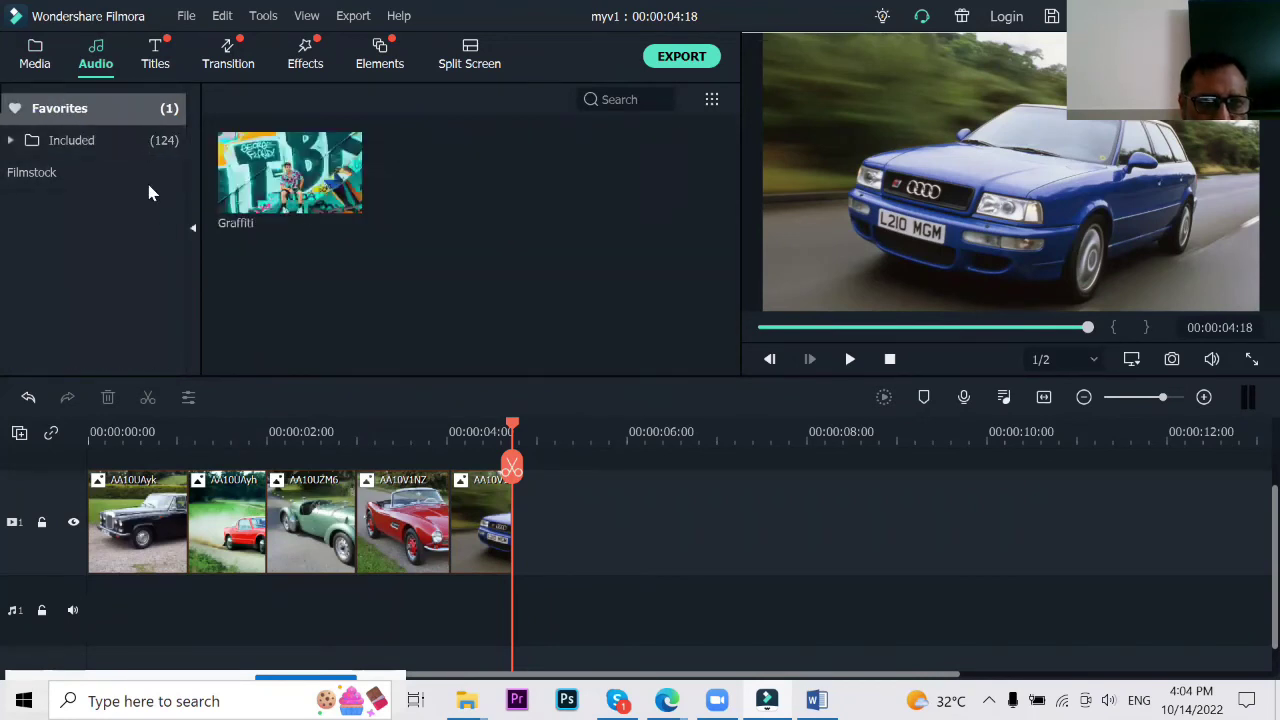
Step: Expand the Included audio category and look through Young & Bright, Rock, Folk, Electronic, Sound Effect and My Music
{"action": "left_click", "coordinate": [12, 146]}
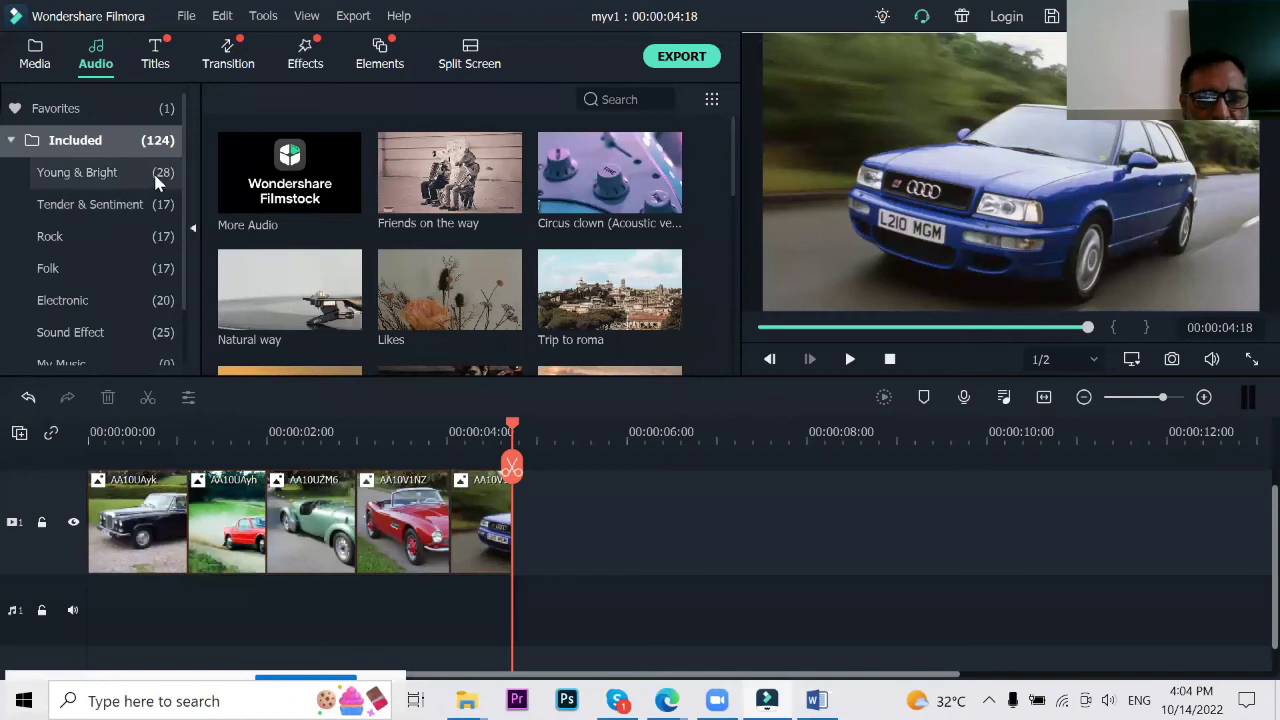
{"action": "left_click", "coordinate": [80, 175]}
{"action": "left_click", "coordinate": [57, 238]}
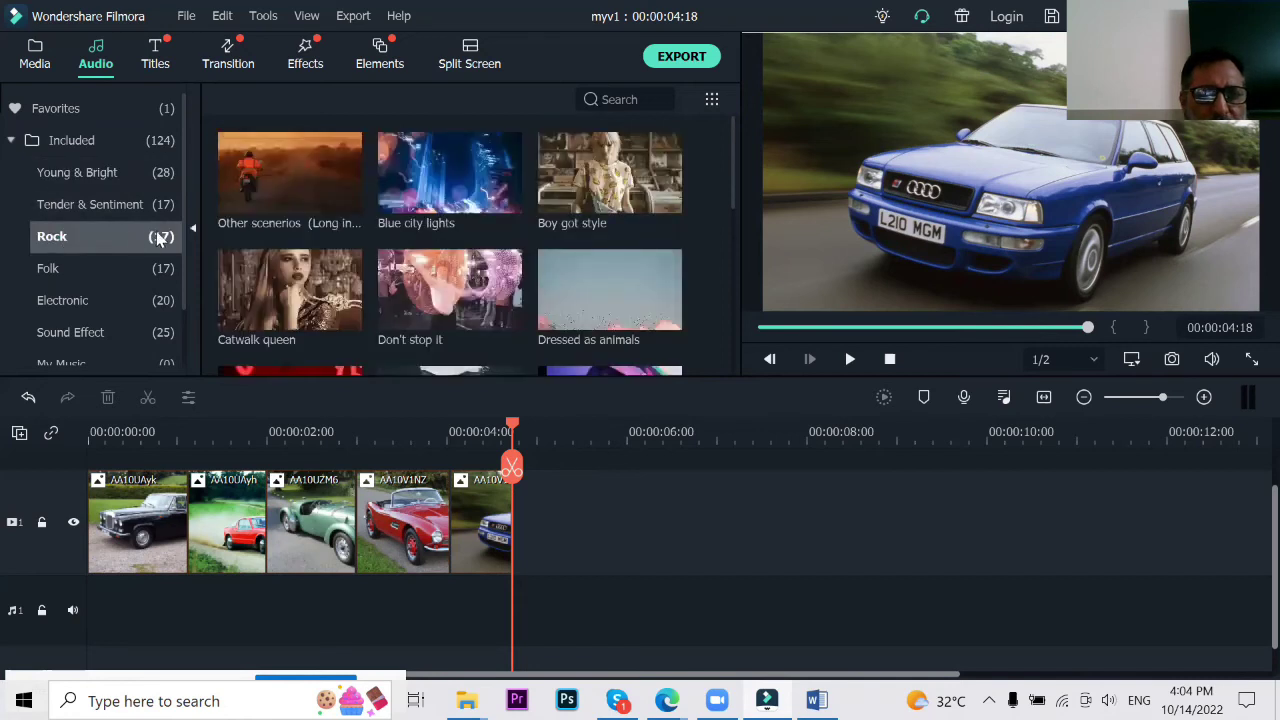
{"action": "left_click", "coordinate": [61, 267]}
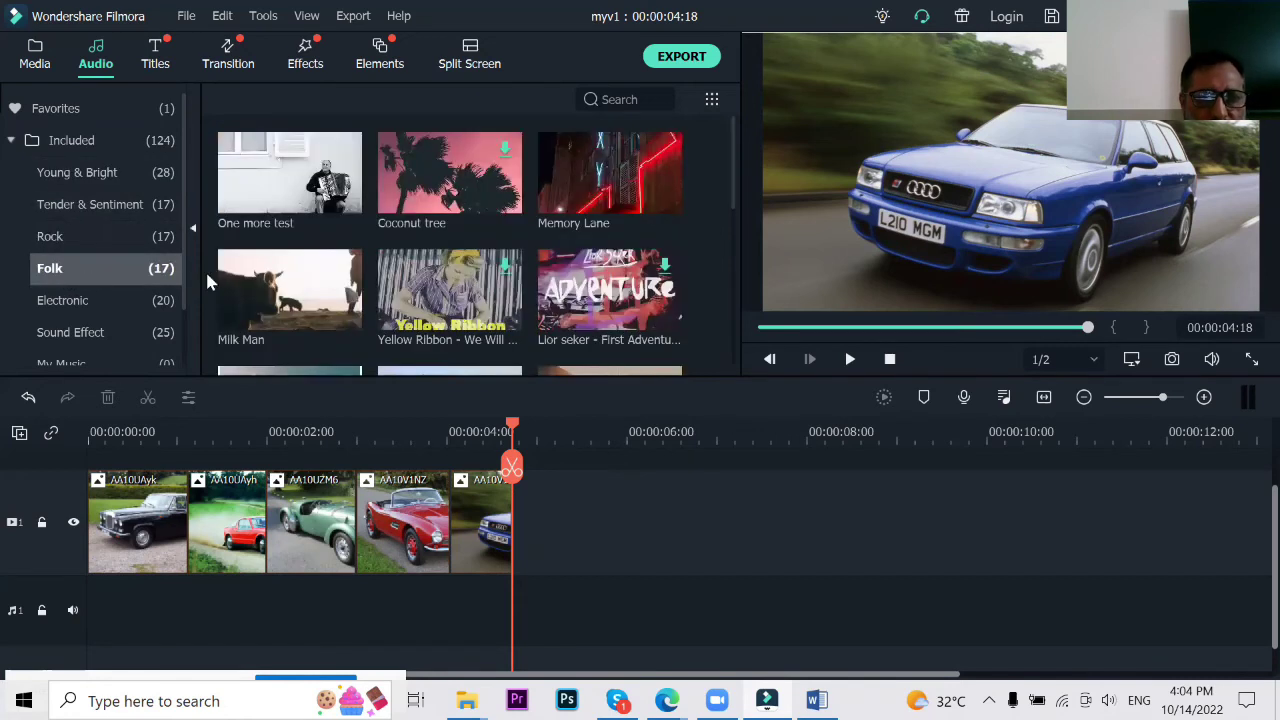
{"action": "left_click", "coordinate": [88, 301]}
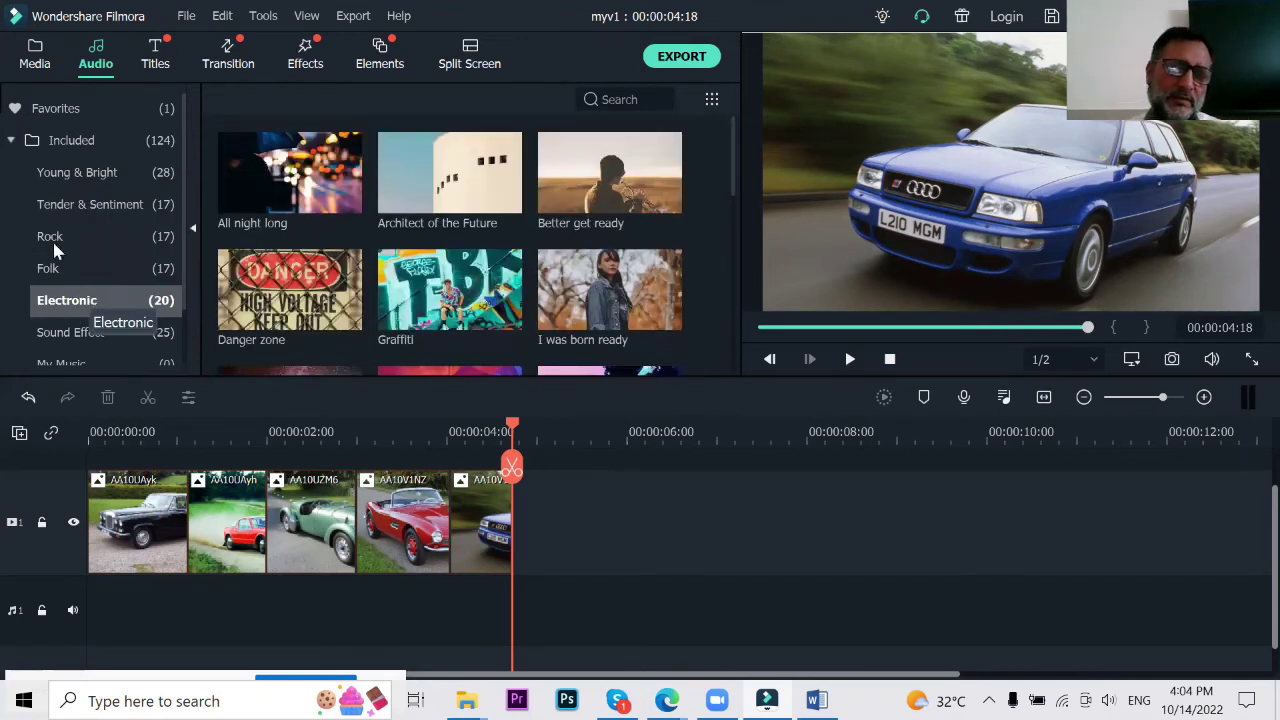
{"action": "scroll", "coordinate": [44, 213], "scroll_direction": "down", "scroll_amount": 2}
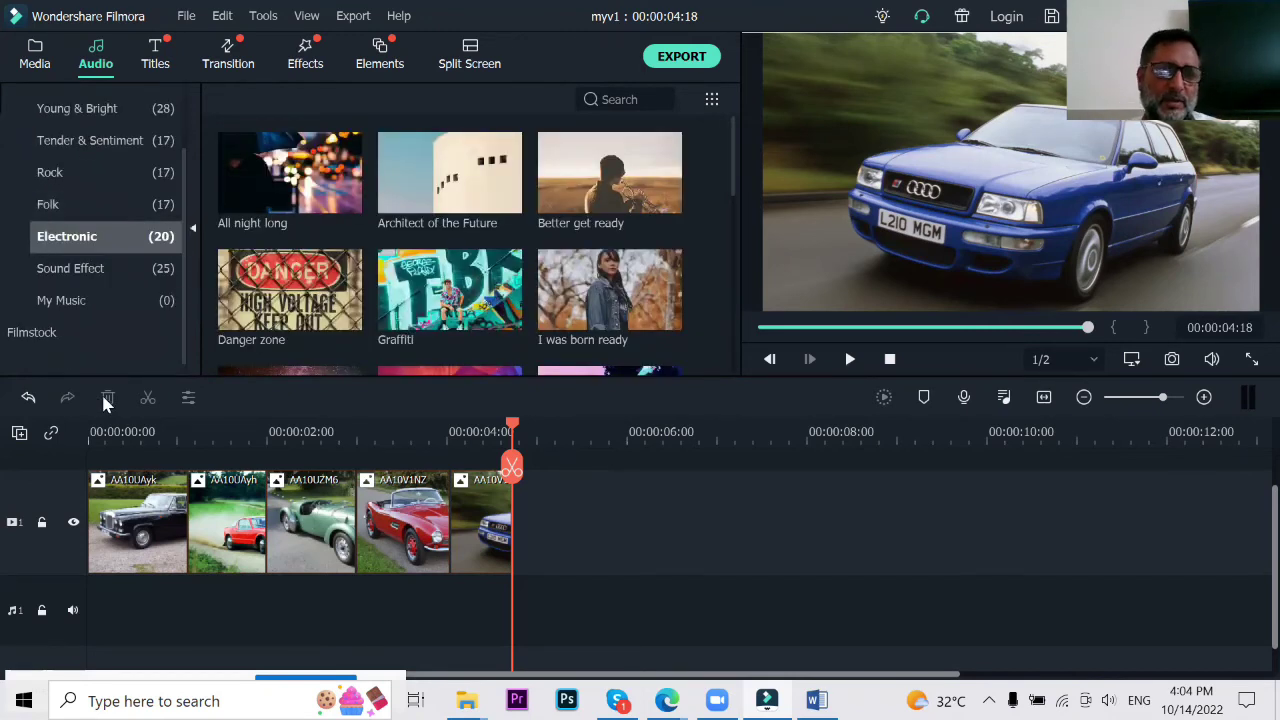
{"action": "left_click", "coordinate": [125, 271]}
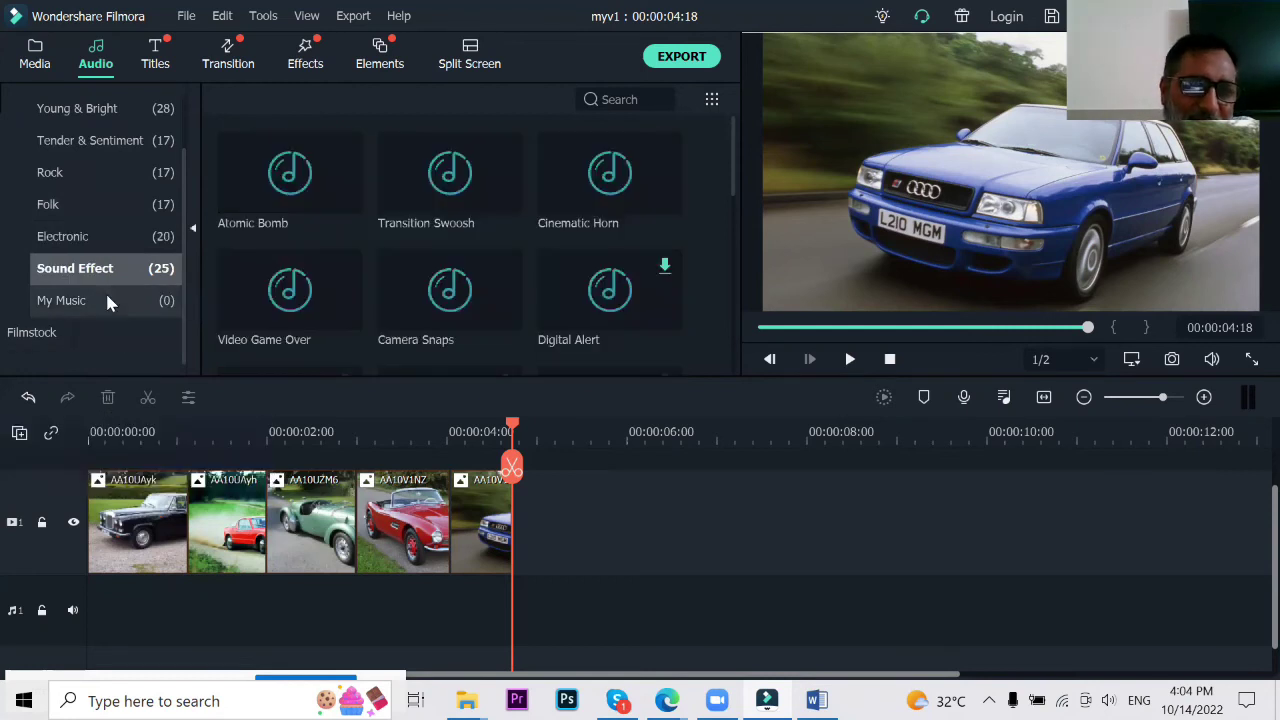
{"action": "left_click", "coordinate": [107, 305]}
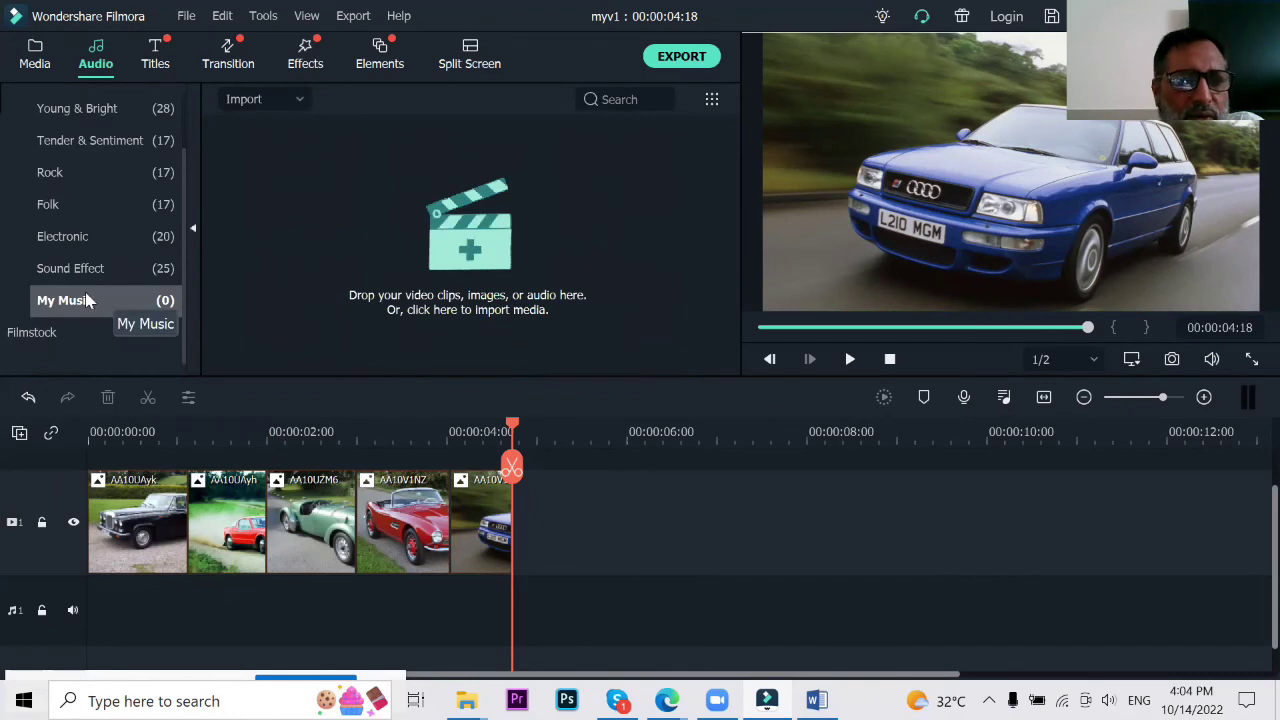
{"action": "scroll", "coordinate": [87, 300], "scroll_direction": "up", "scroll_amount": 2}
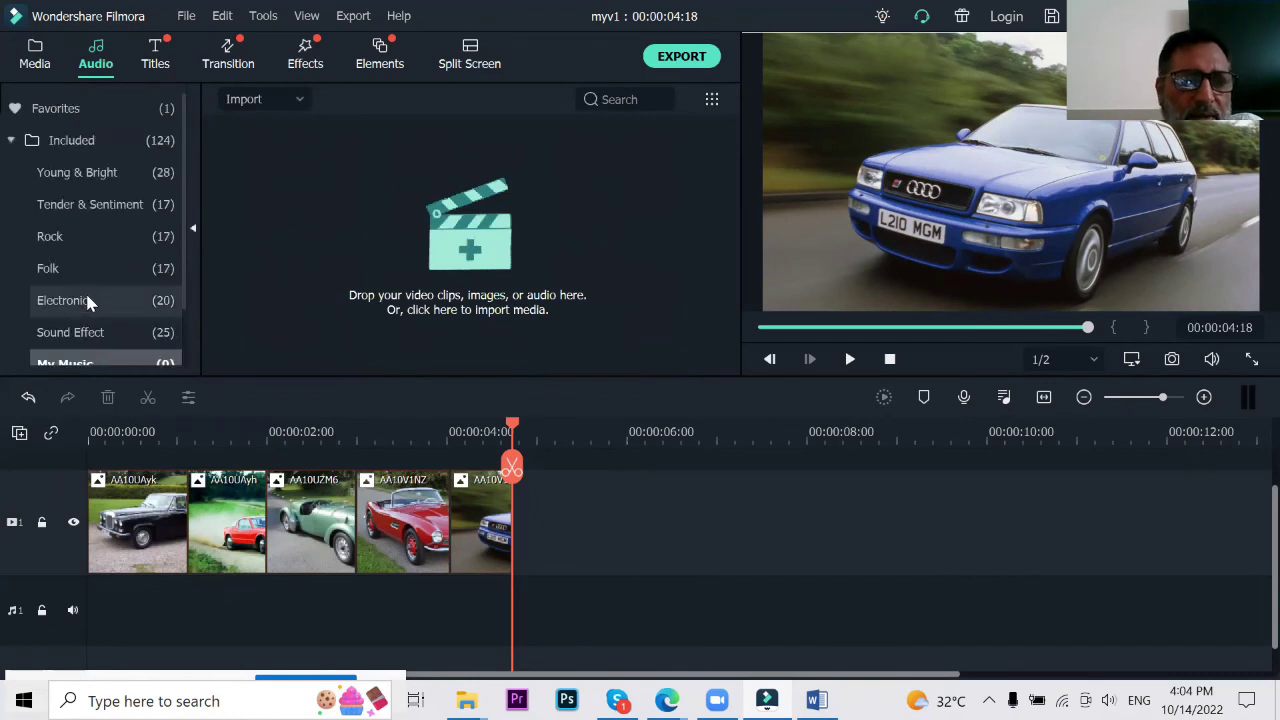
Step: Collapse the Included category and look through its complete collection of audio tracks
{"action": "left_click", "coordinate": [122, 137]}
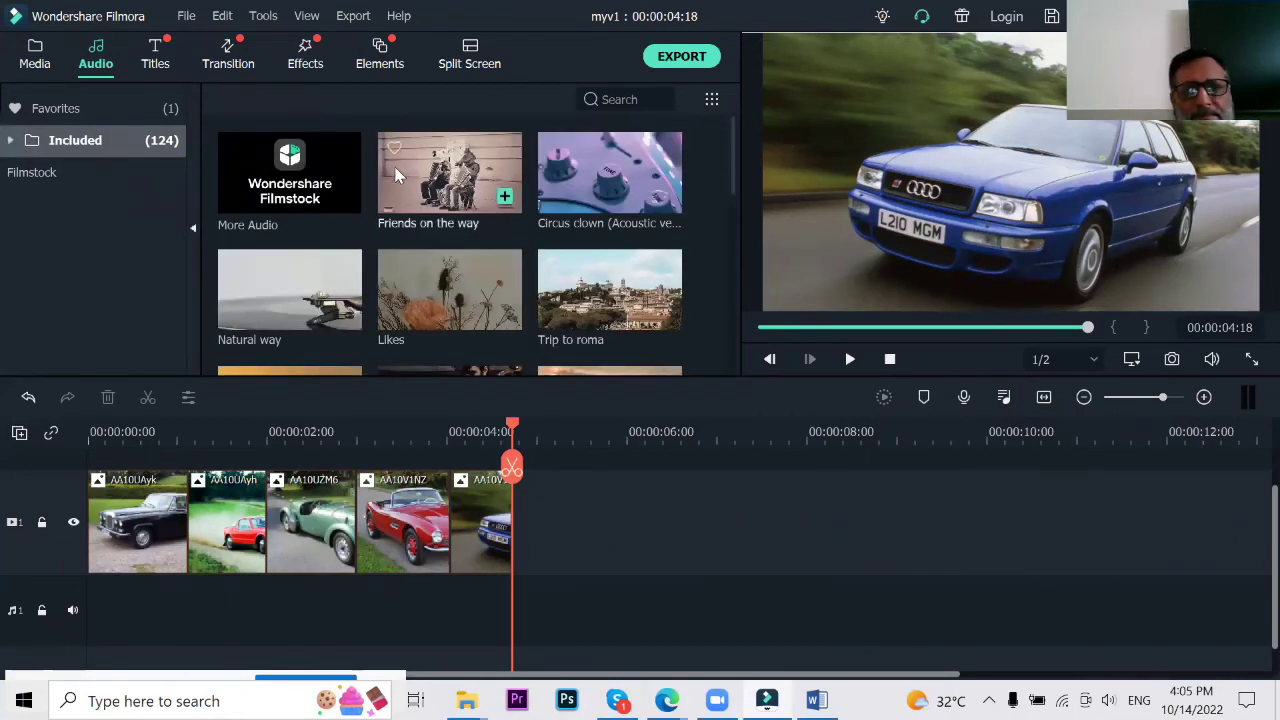
{"action": "scroll", "coordinate": [398, 175], "scroll_direction": "down", "scroll_amount": 10}
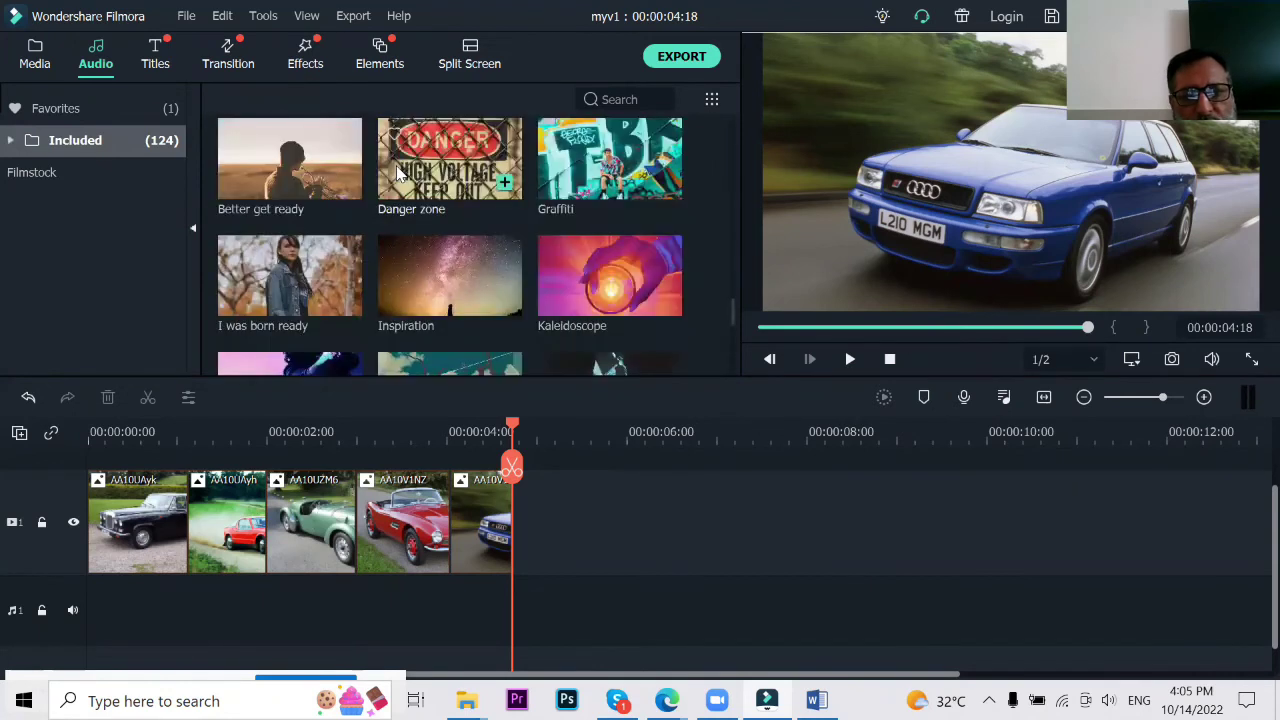
{"action": "scroll", "coordinate": [398, 172], "scroll_direction": "down", "scroll_amount": 10}
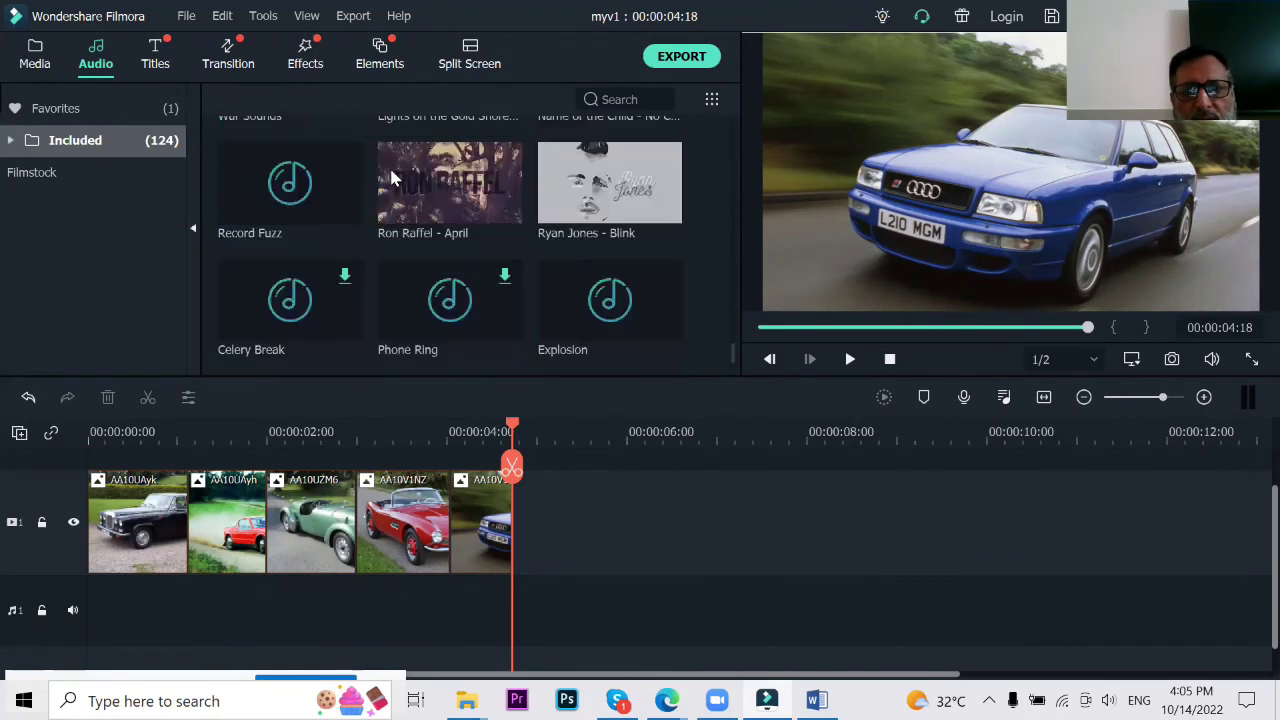
{"action": "scroll", "coordinate": [391, 178], "scroll_direction": "up", "scroll_amount": 20}
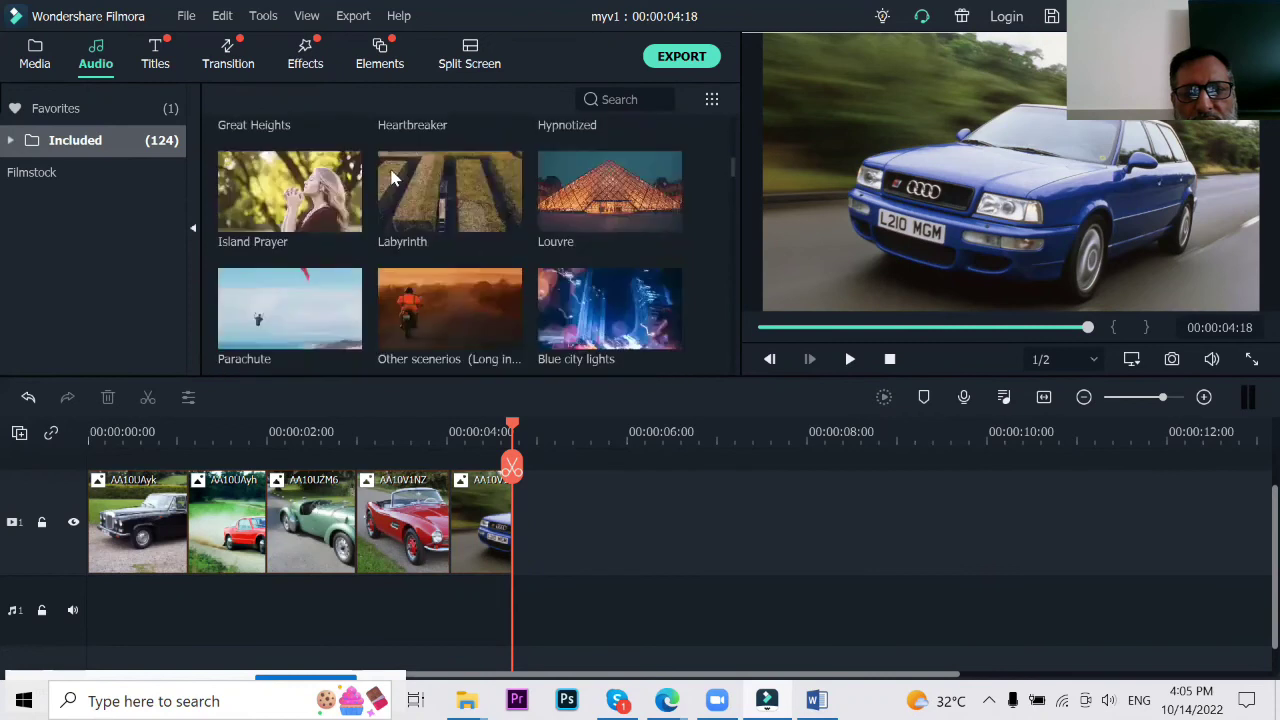
Step: Preview the Friends on the way track, pausing it once and resuming playback
{"action": "mouse_move", "coordinate": [448, 180]}
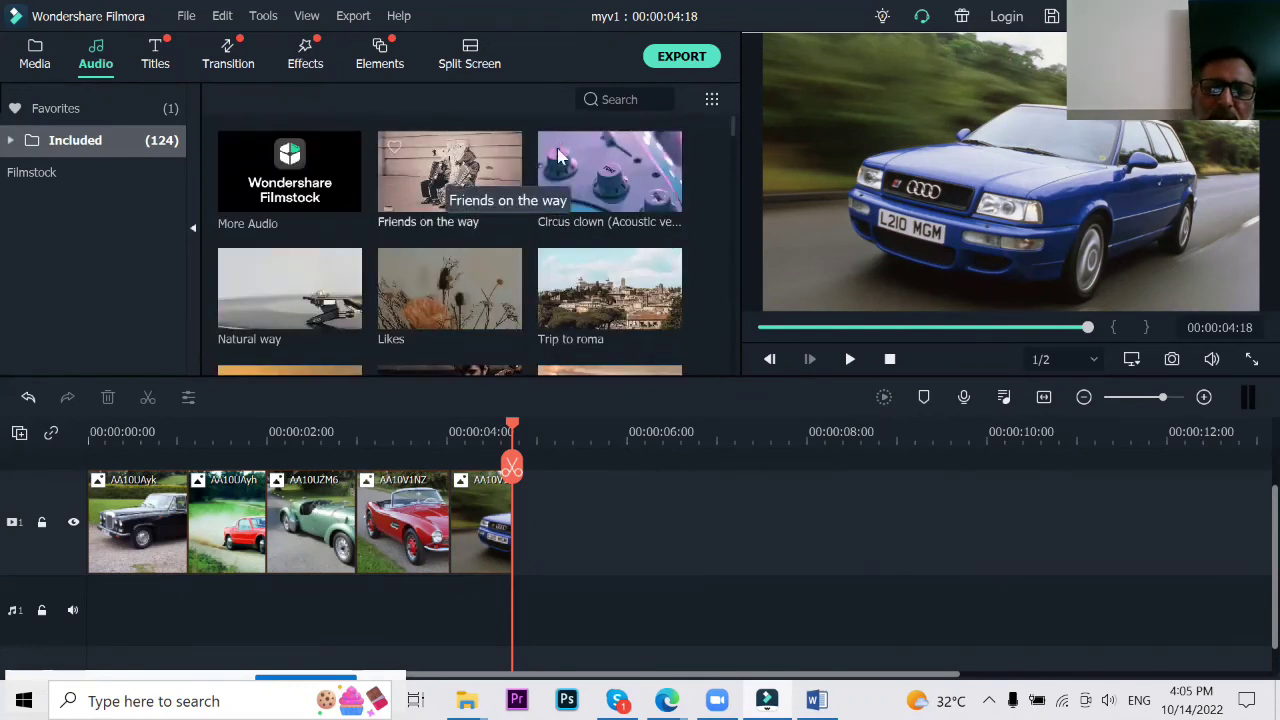
{"action": "double_click", "coordinate": [427, 185]}
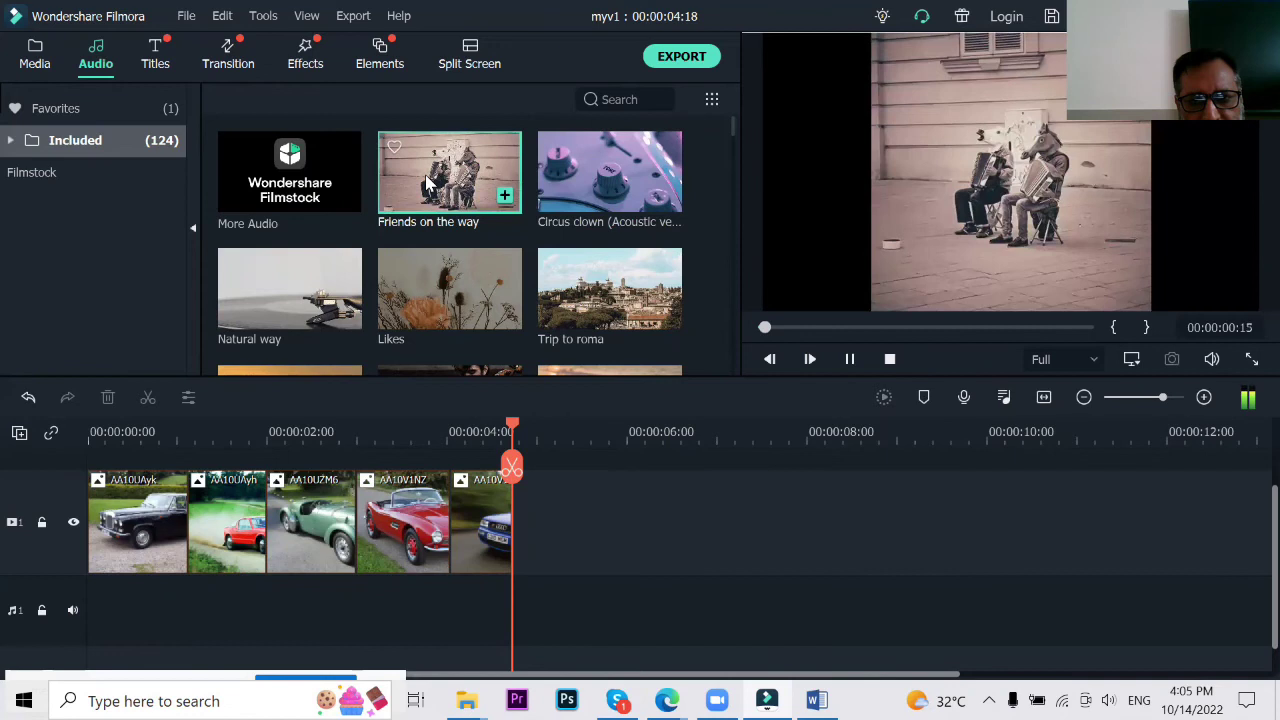
{"action": "left_click", "coordinate": [848, 360]}
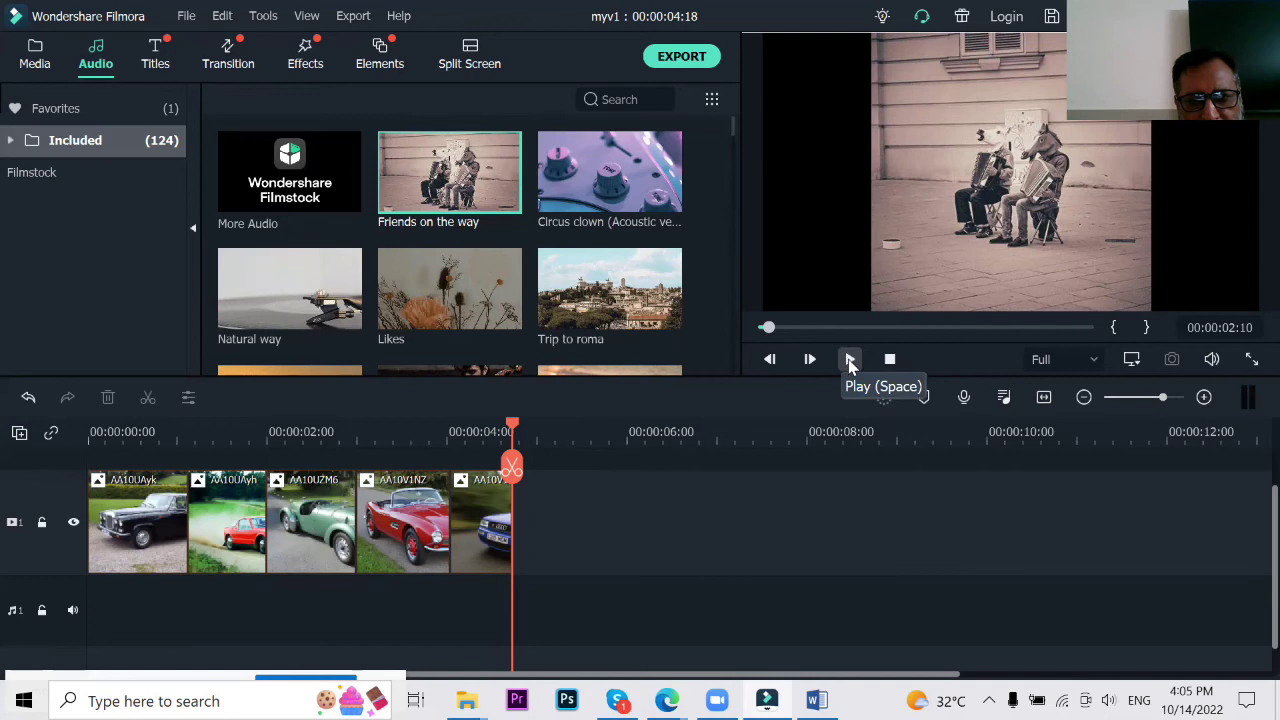
{"action": "key", "text": "space"}
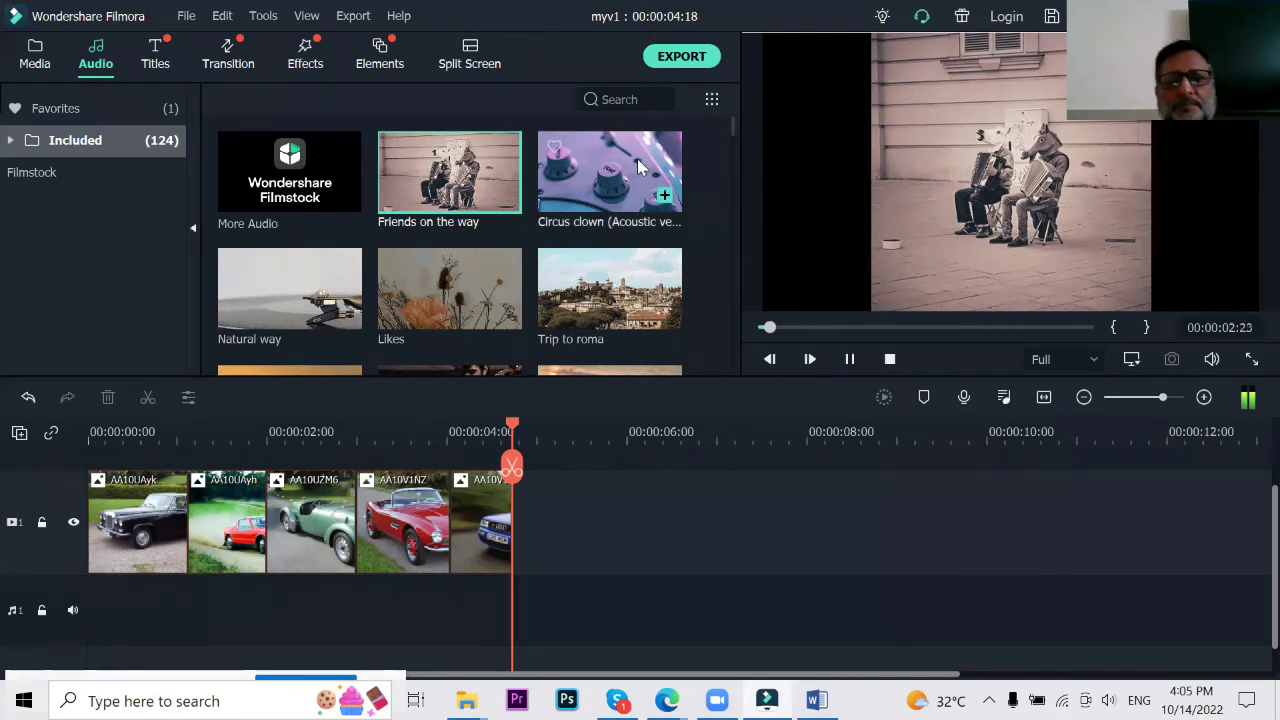
Step: Preview Circus clown, Natural way, Likes and Trip to roma, and replay Friends on the way before stopping playback
{"action": "left_click", "coordinate": [614, 163]}
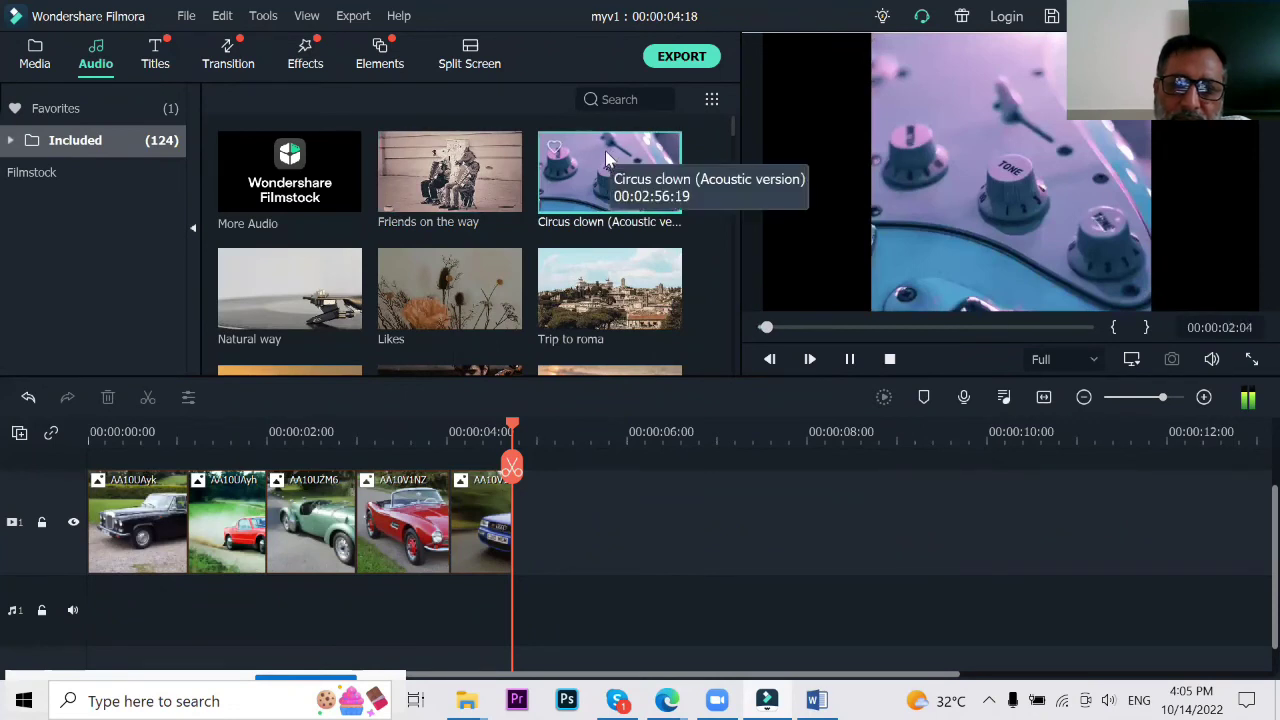
{"action": "left_click", "coordinate": [253, 281]}
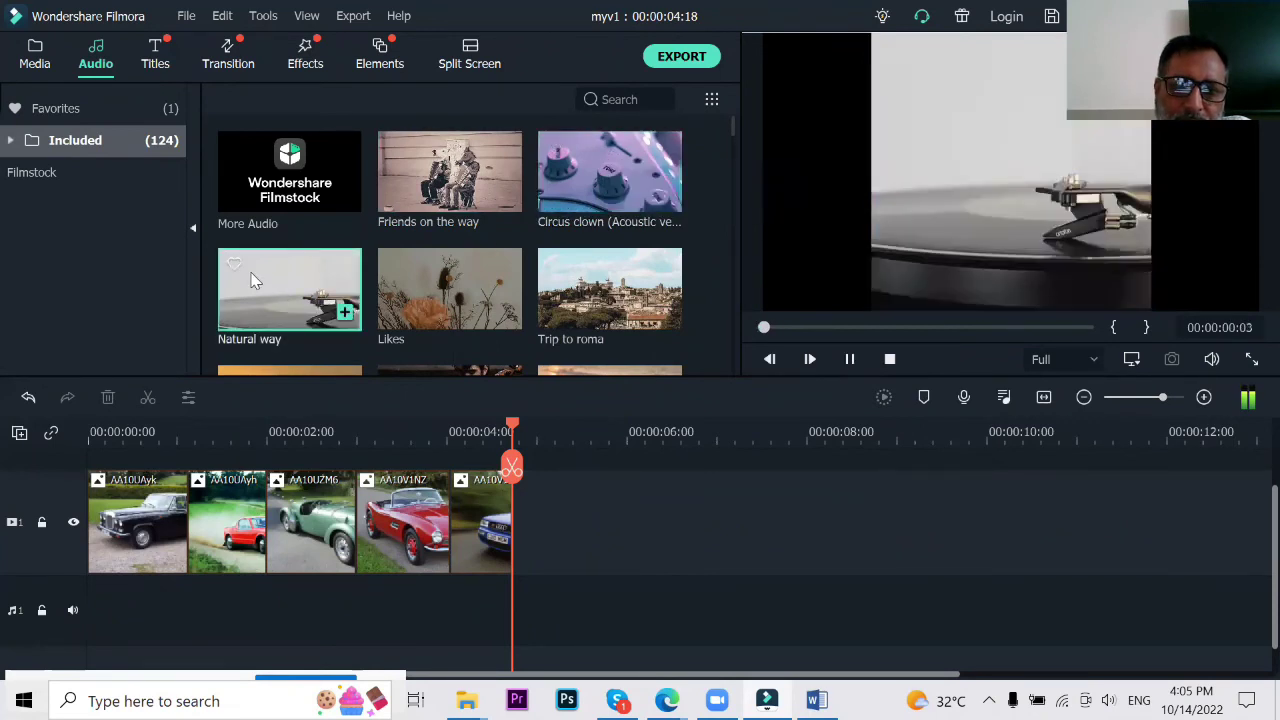
{"action": "left_click", "coordinate": [460, 280]}
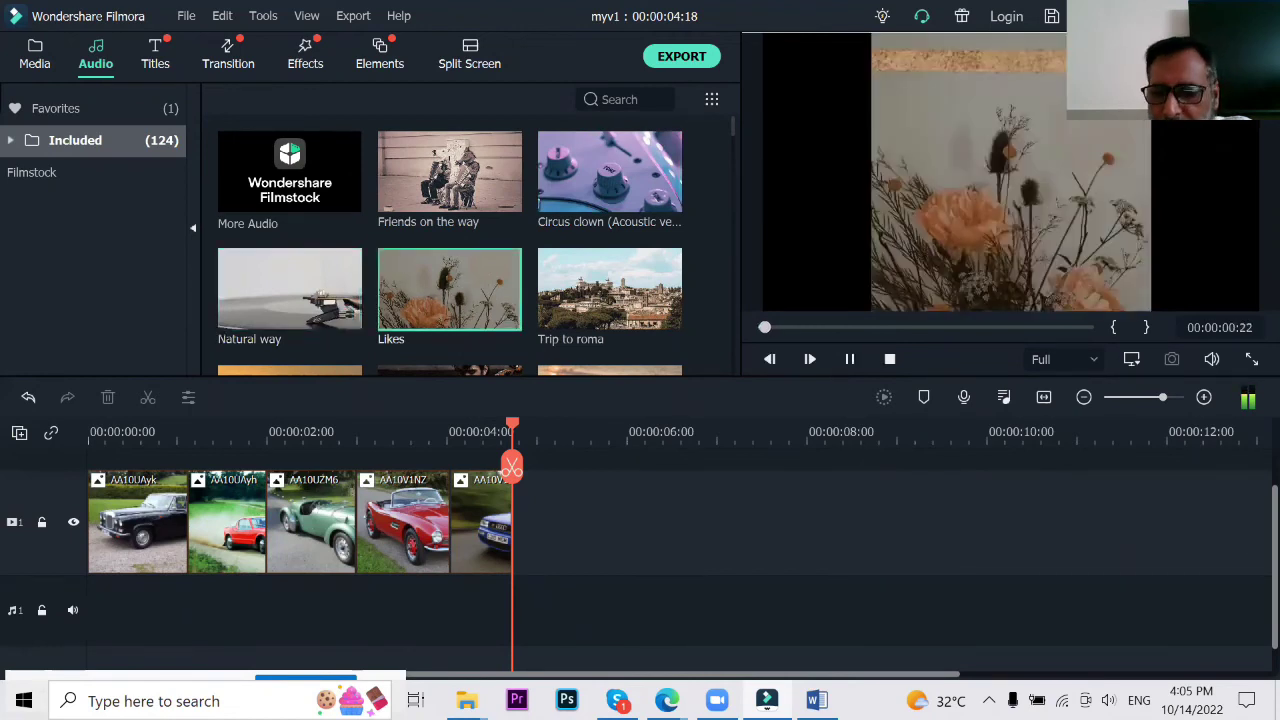
{"action": "left_click", "coordinate": [1109, 701]}
{"action": "left_click", "coordinate": [1208, 652]}
{"action": "left_click", "coordinate": [620, 295]}
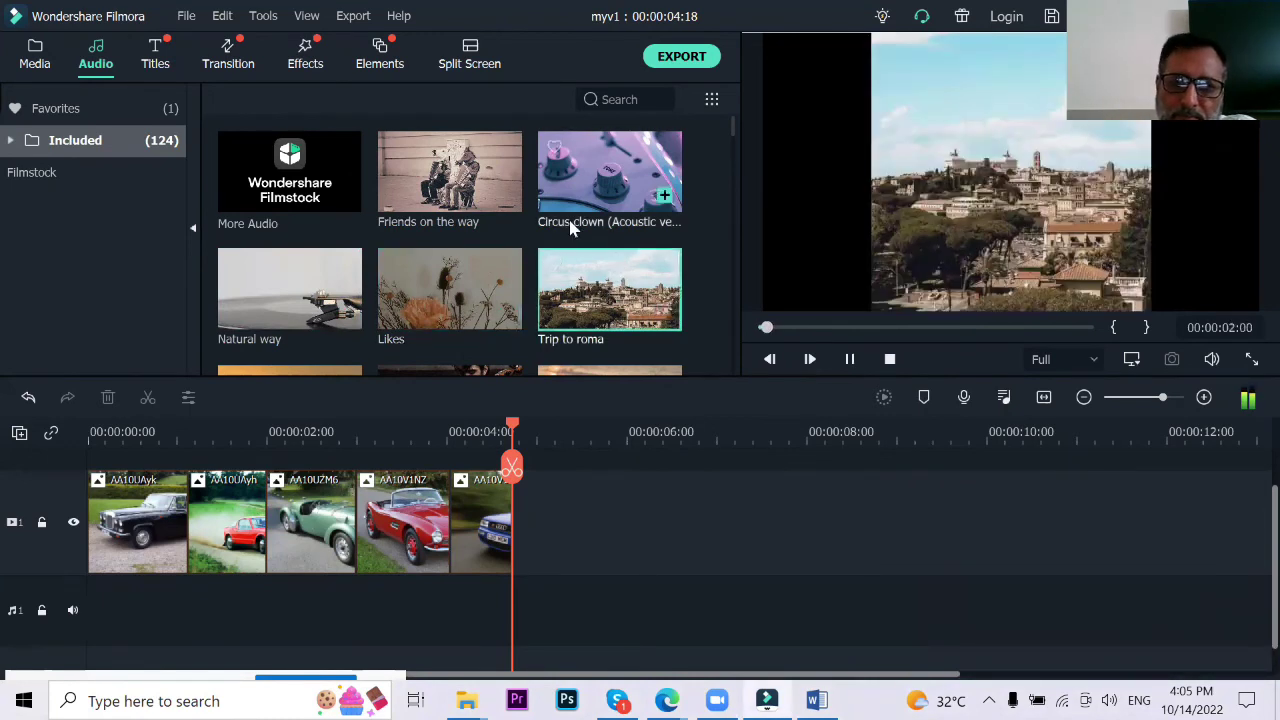
{"action": "left_click", "coordinate": [469, 187]}
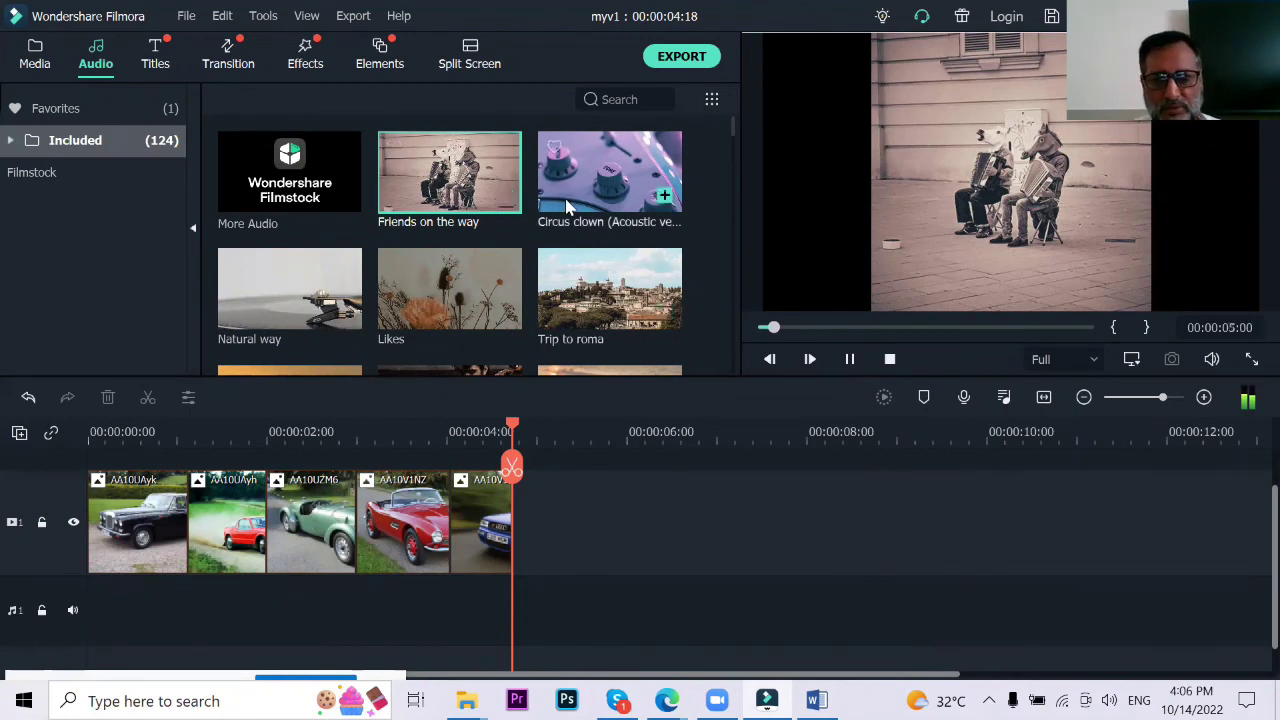
{"action": "left_click", "coordinate": [890, 360]}
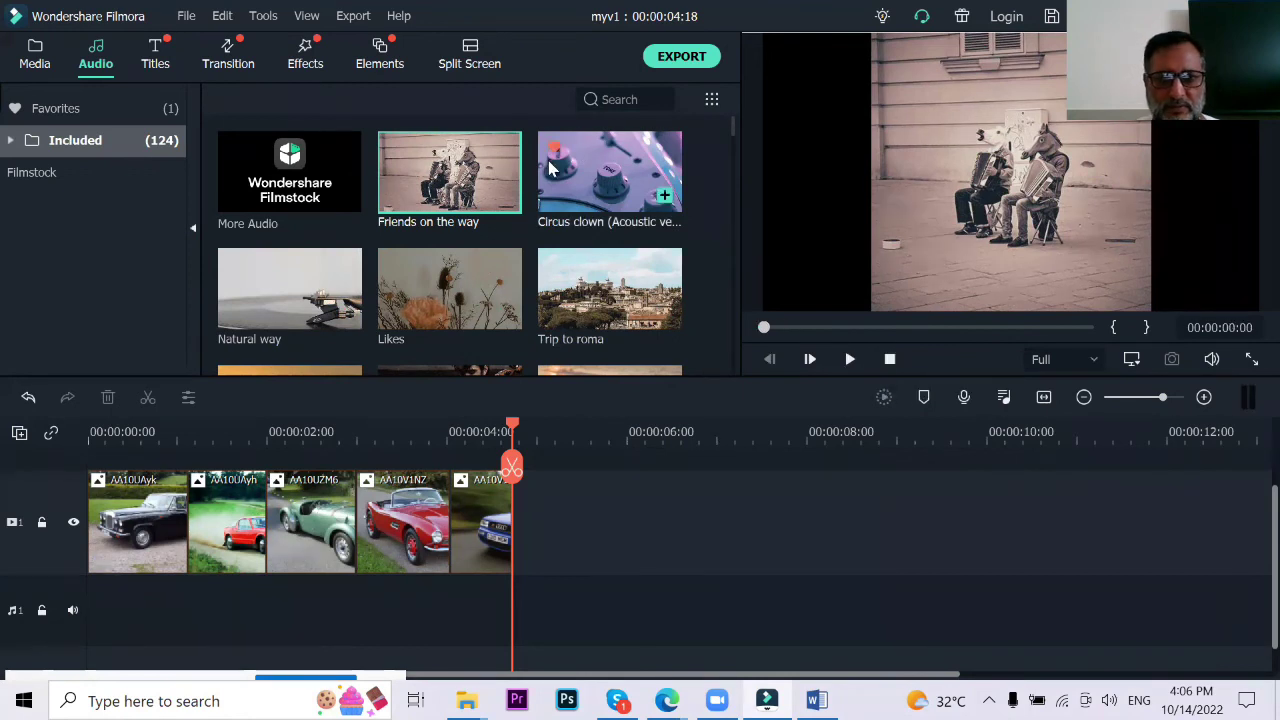
Step: Preview the tracks Drift - Drift, Pyramid and Low Tree - Come Back Home further down the Included audio collection
{"action": "scroll", "coordinate": [548, 165], "scroll_direction": "down", "scroll_amount": 5}
{"action": "scroll", "coordinate": [545, 175], "scroll_direction": "down", "scroll_amount": 8}
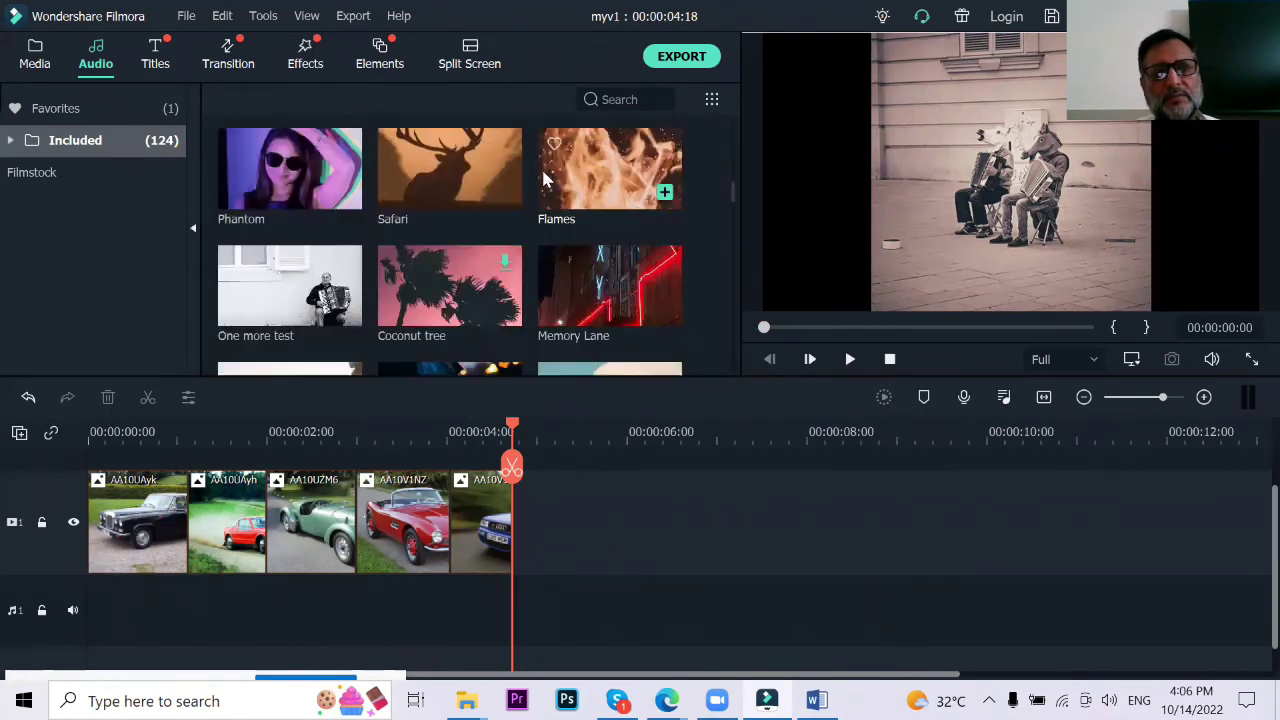
{"action": "scroll", "coordinate": [543, 180], "scroll_direction": "down", "scroll_amount": 3}
{"action": "left_click", "coordinate": [425, 238]}
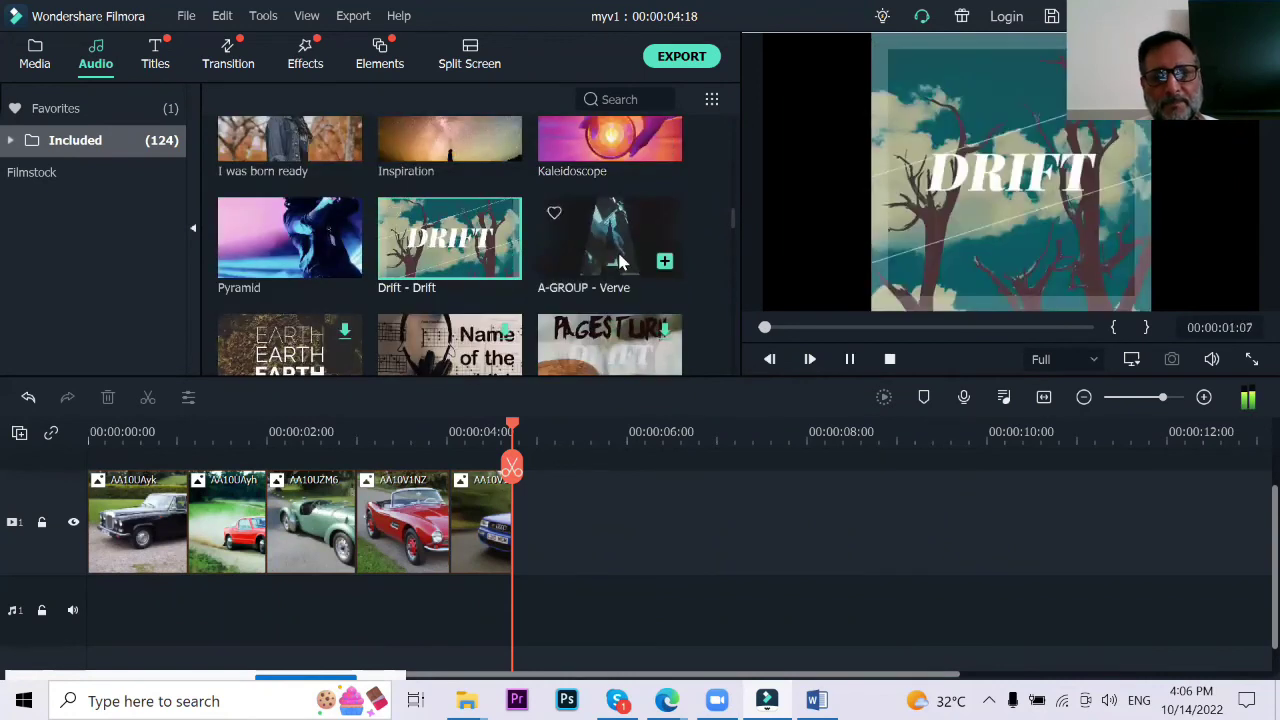
{"action": "left_click", "coordinate": [285, 258]}
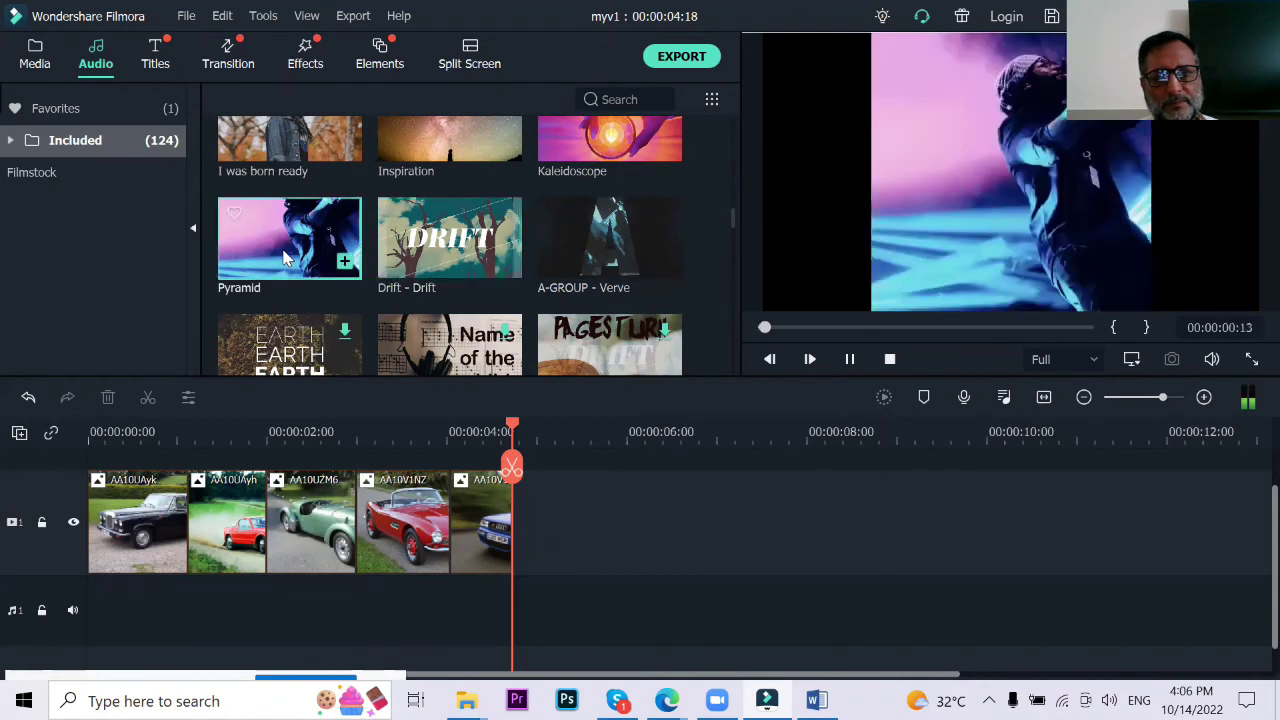
{"action": "scroll", "coordinate": [470, 200], "scroll_direction": "down", "scroll_amount": 10}
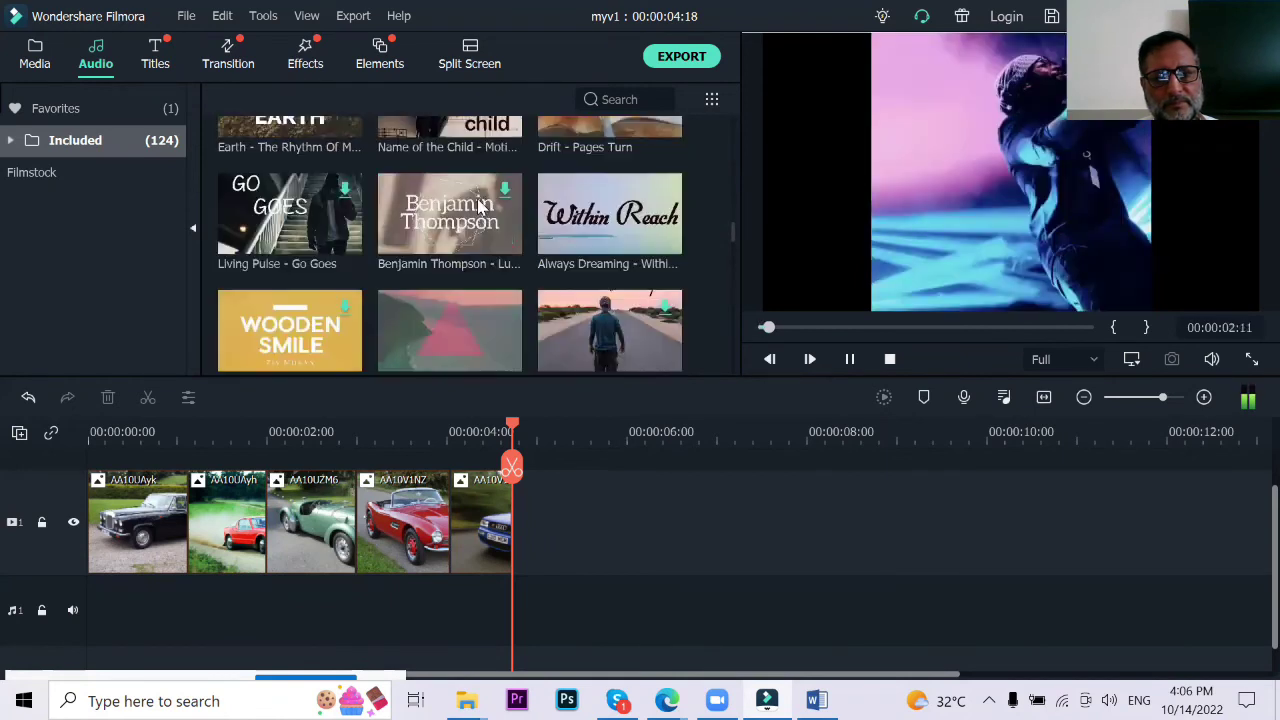
{"action": "left_click", "coordinate": [448, 165]}
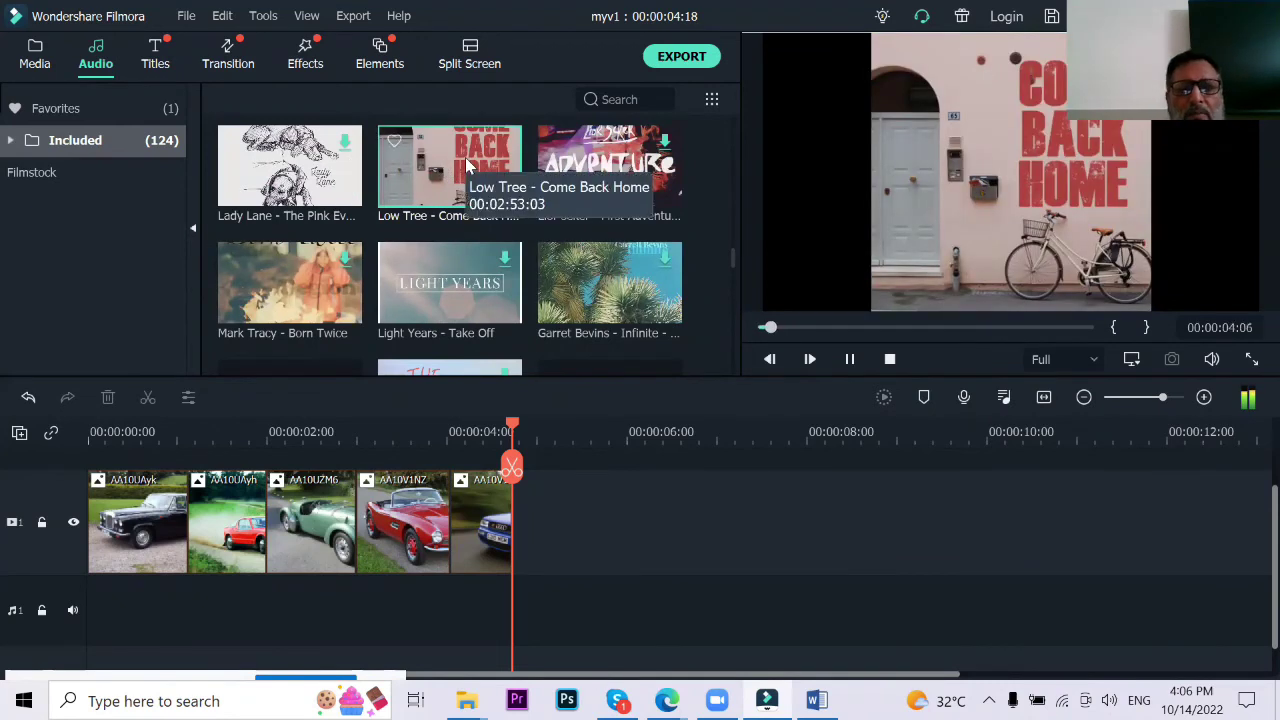
Step: Place the Low Tree - Come Back Home track at the start of audio track 1, beneath the car slideshow
{"action": "left_click", "coordinate": [889, 358]}
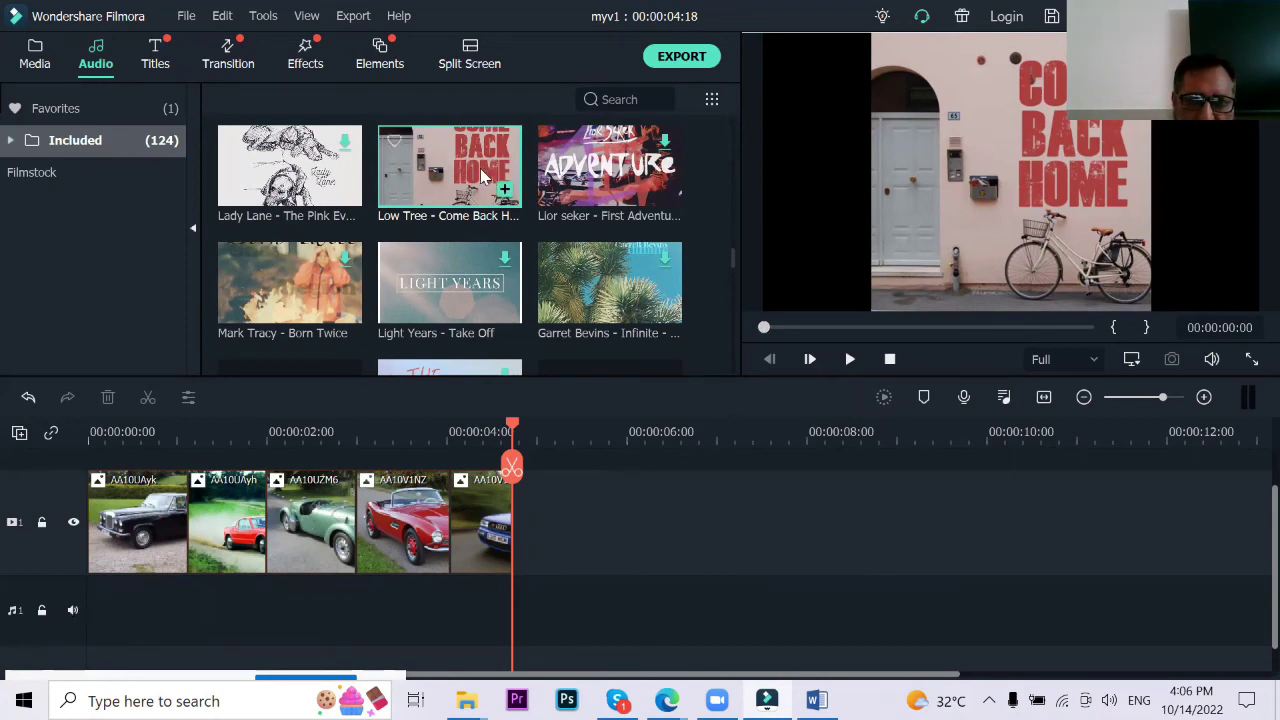
{"action": "left_click_drag", "start_coordinate": [624, 452], "coordinate": [100, 608]}
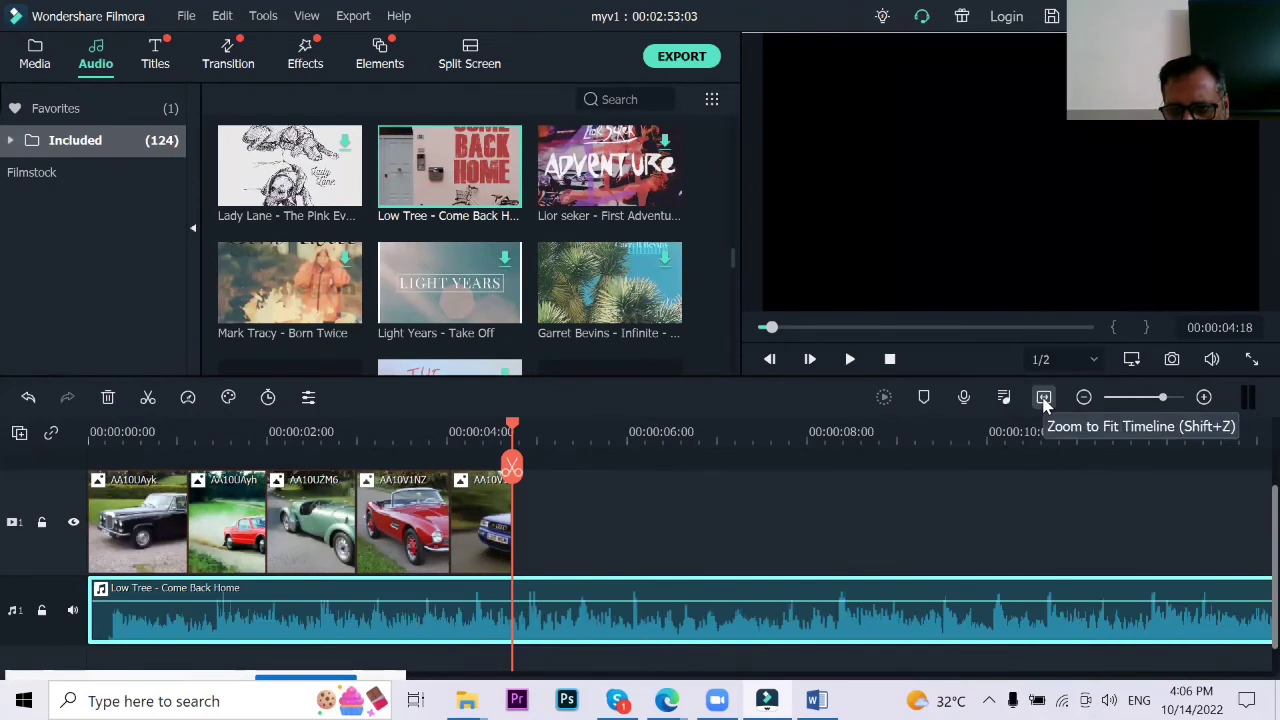
{"action": "left_click", "coordinate": [890, 360]}
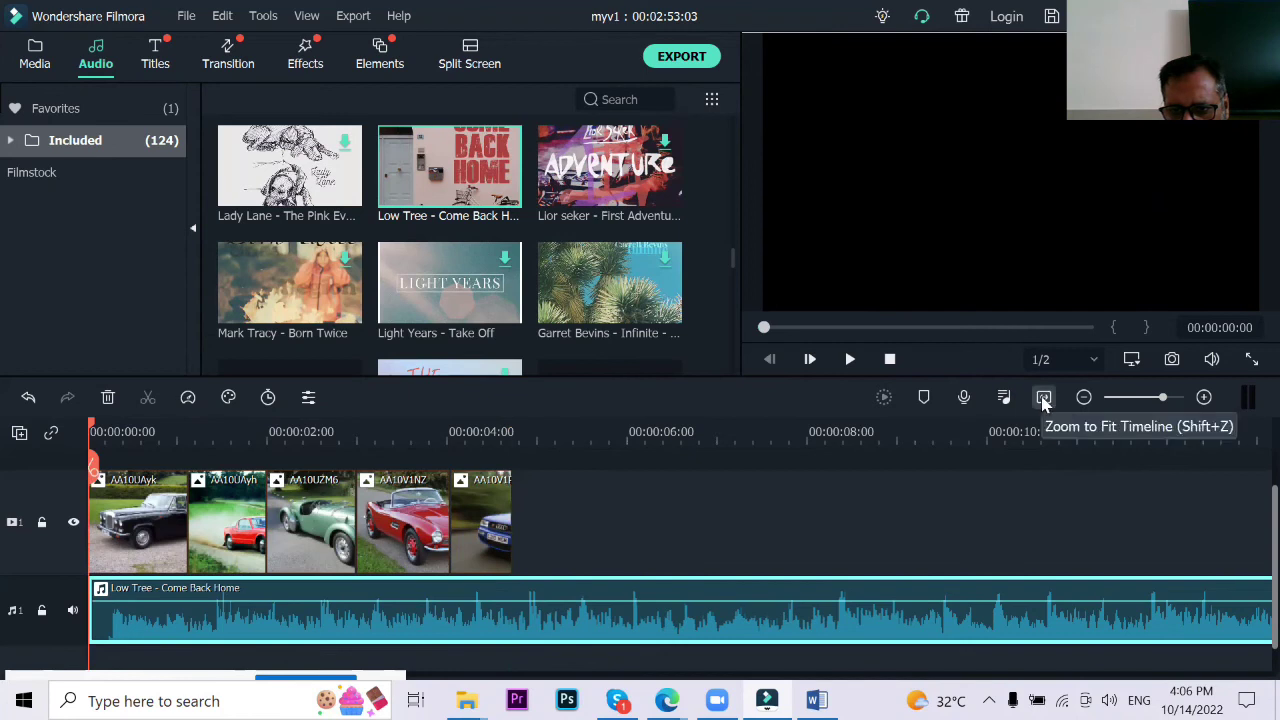
Step: Trim the end of the Low Tree - Come Back Home clip to match the end of the last car picture, and save the project
{"action": "left_click", "coordinate": [1043, 398]}
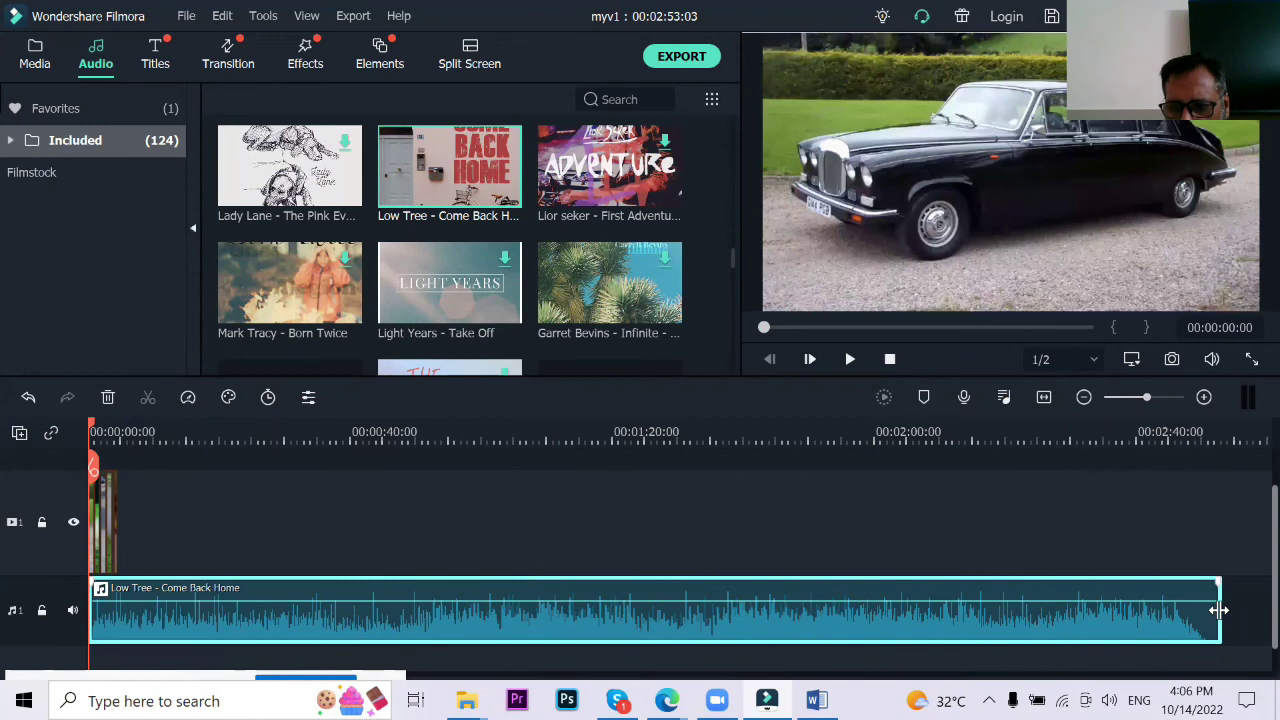
{"action": "left_click_drag", "start_coordinate": [1218, 610], "coordinate": [116, 599]}
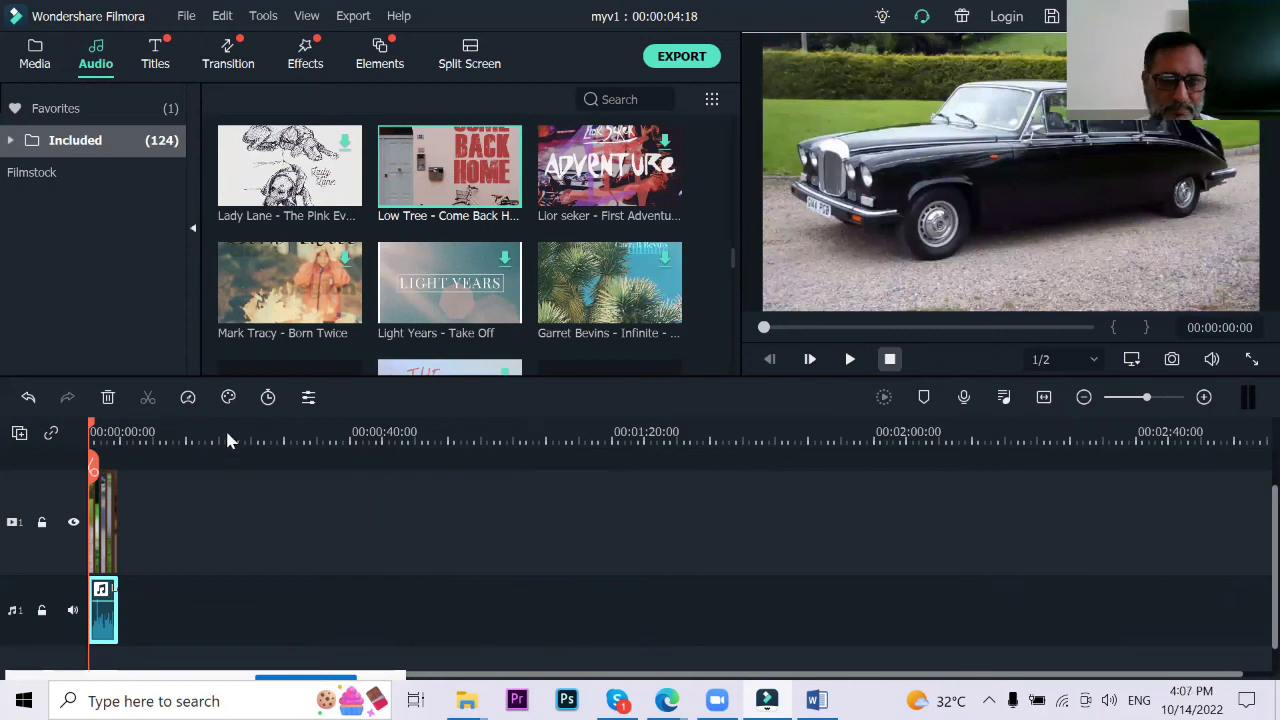
{"action": "key", "text": "shift+z"}
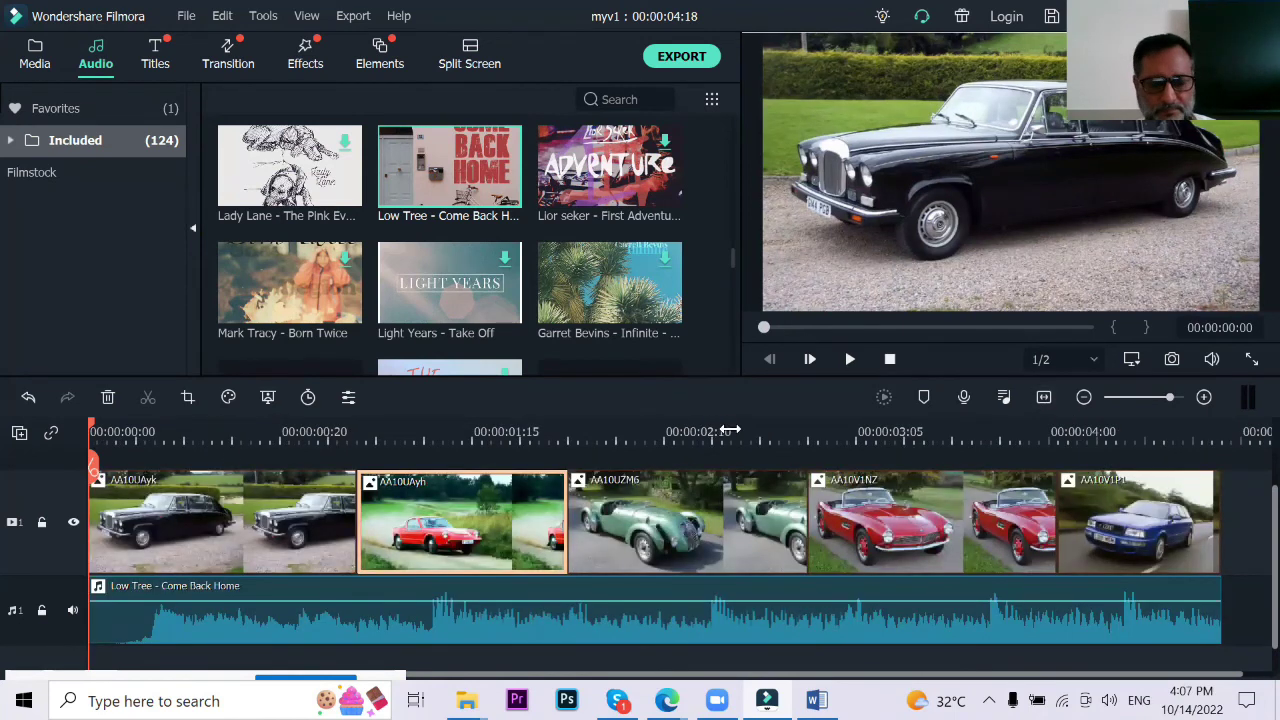
{"action": "key", "text": "ctrl+s"}
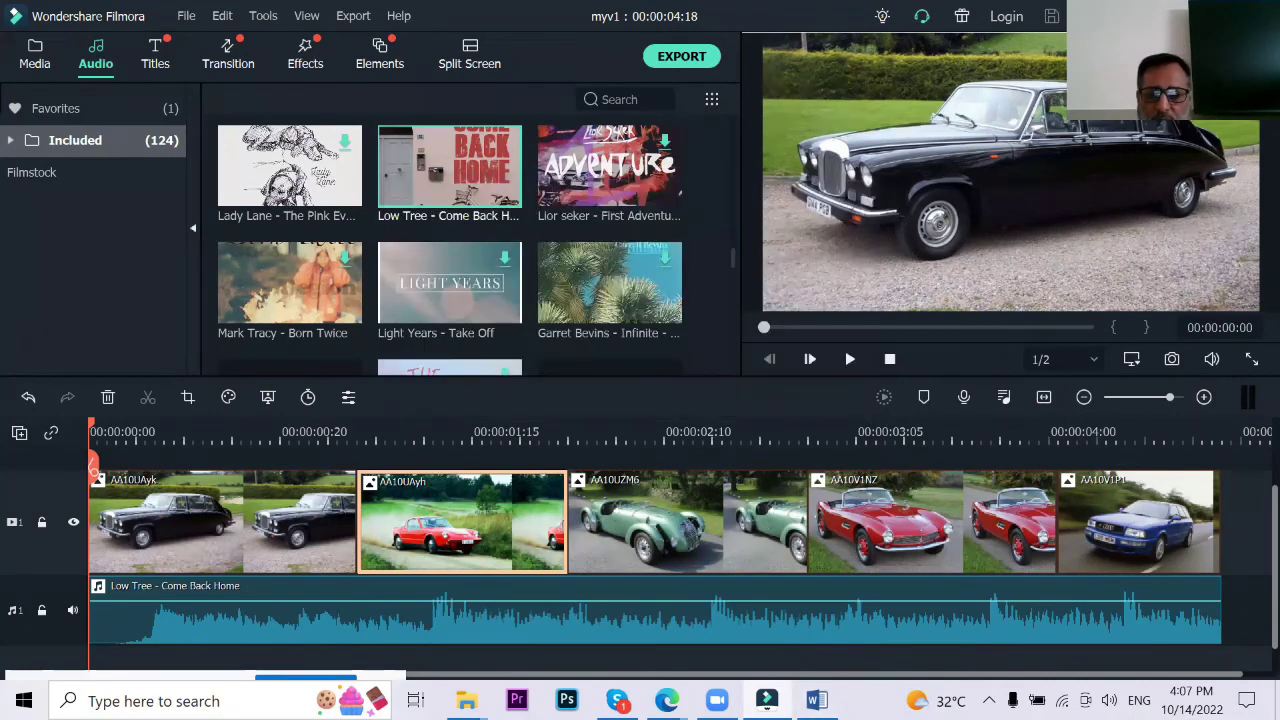
Step: Check the shortcut keys list in Word and the Google Meet call in the browser, and return to Filmora
{"action": "left_click", "coordinate": [817, 700]}
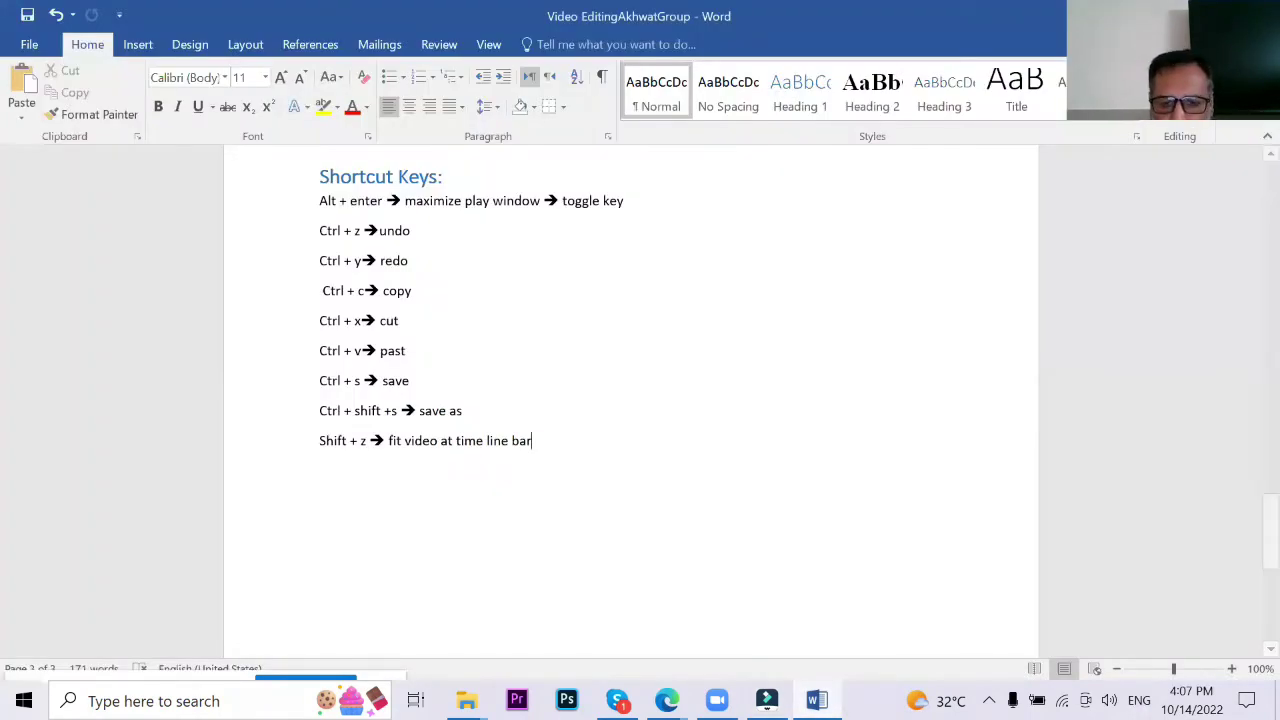
{"action": "left_click", "coordinate": [767, 700]}
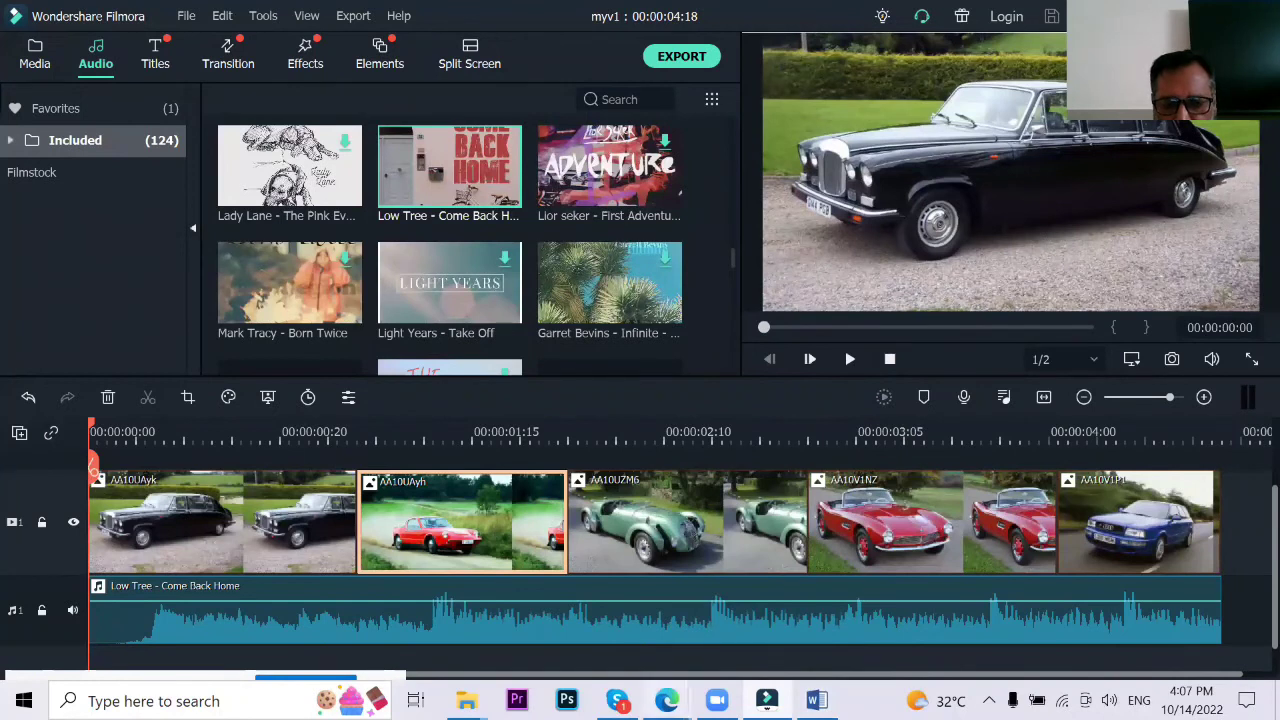
{"action": "mouse_move", "coordinate": [667, 700]}
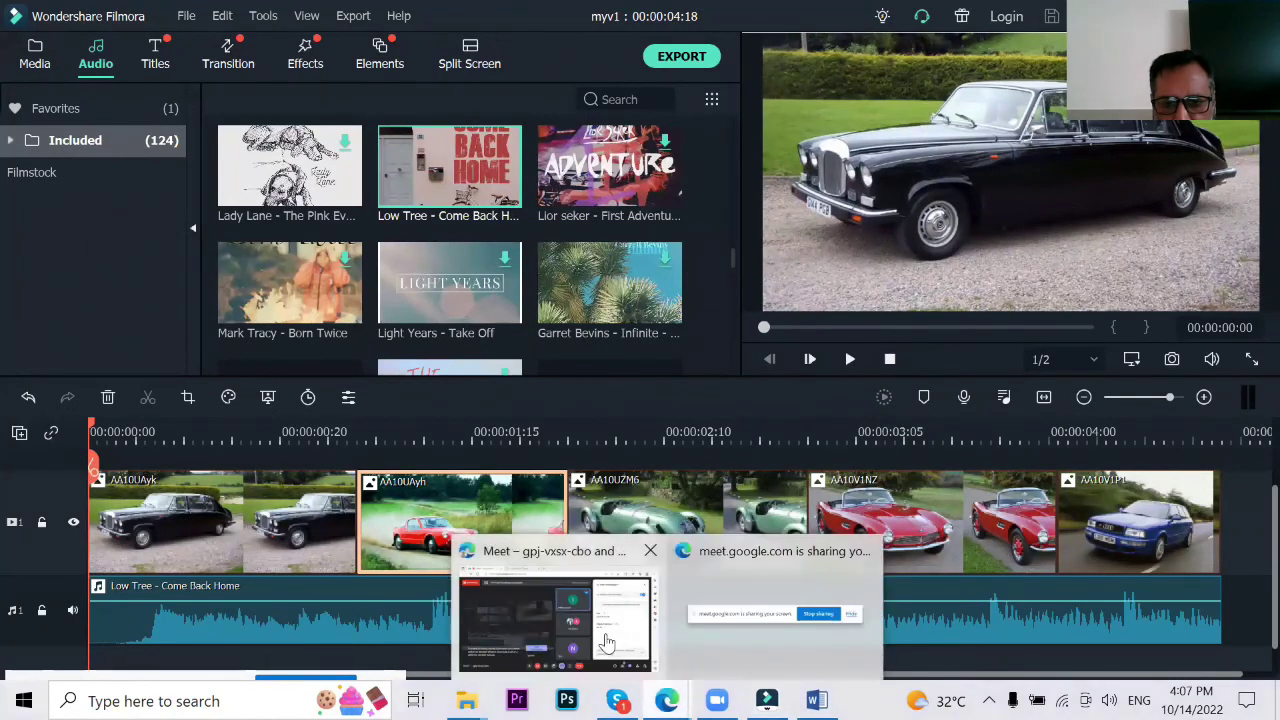
{"action": "left_click", "coordinate": [615, 655]}
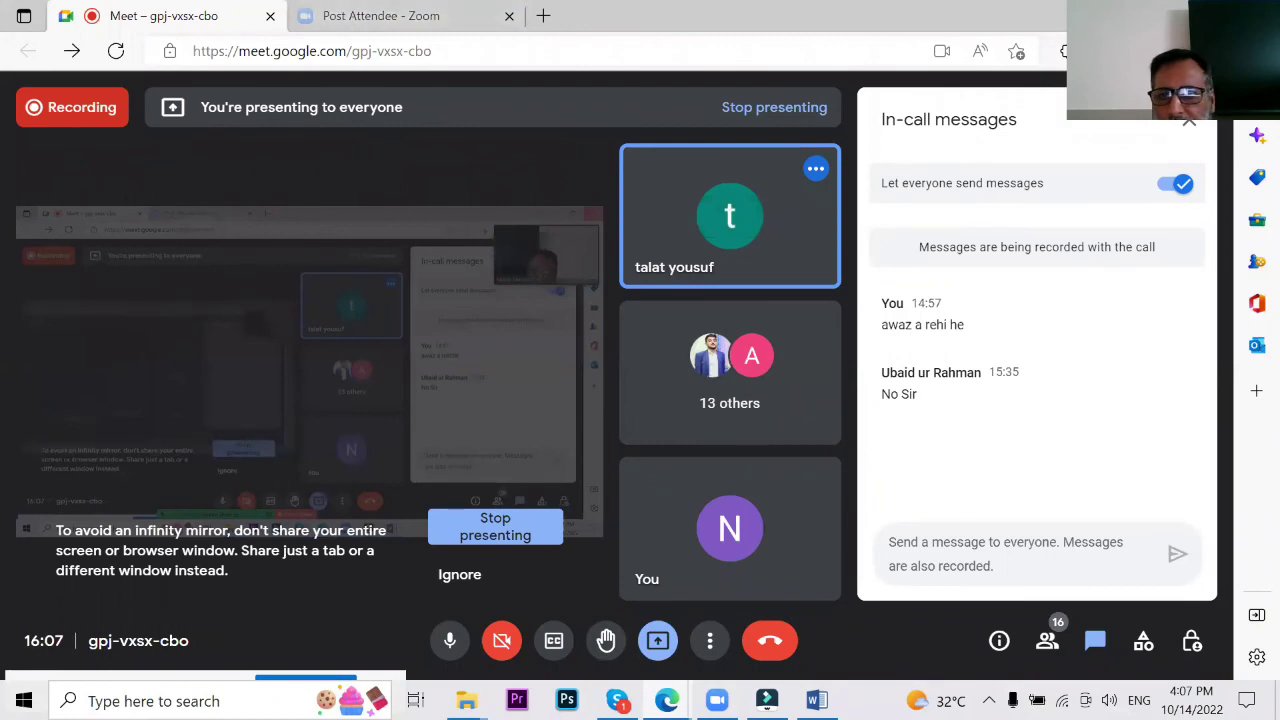
{"action": "key", "text": "alt+Tab"}
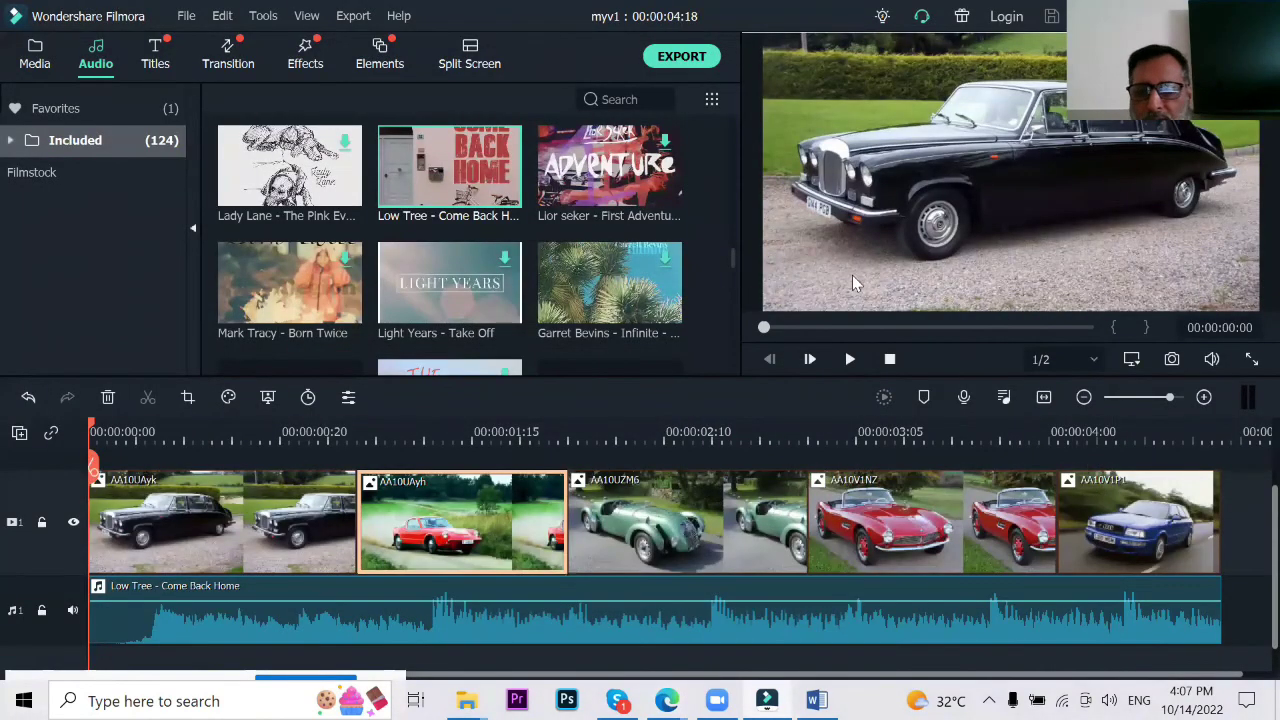
Step: Lower the music clip's volume to -15.96 dB, playing the slideshow before and after to compare the loudness
{"action": "left_click", "coordinate": [850, 360]}
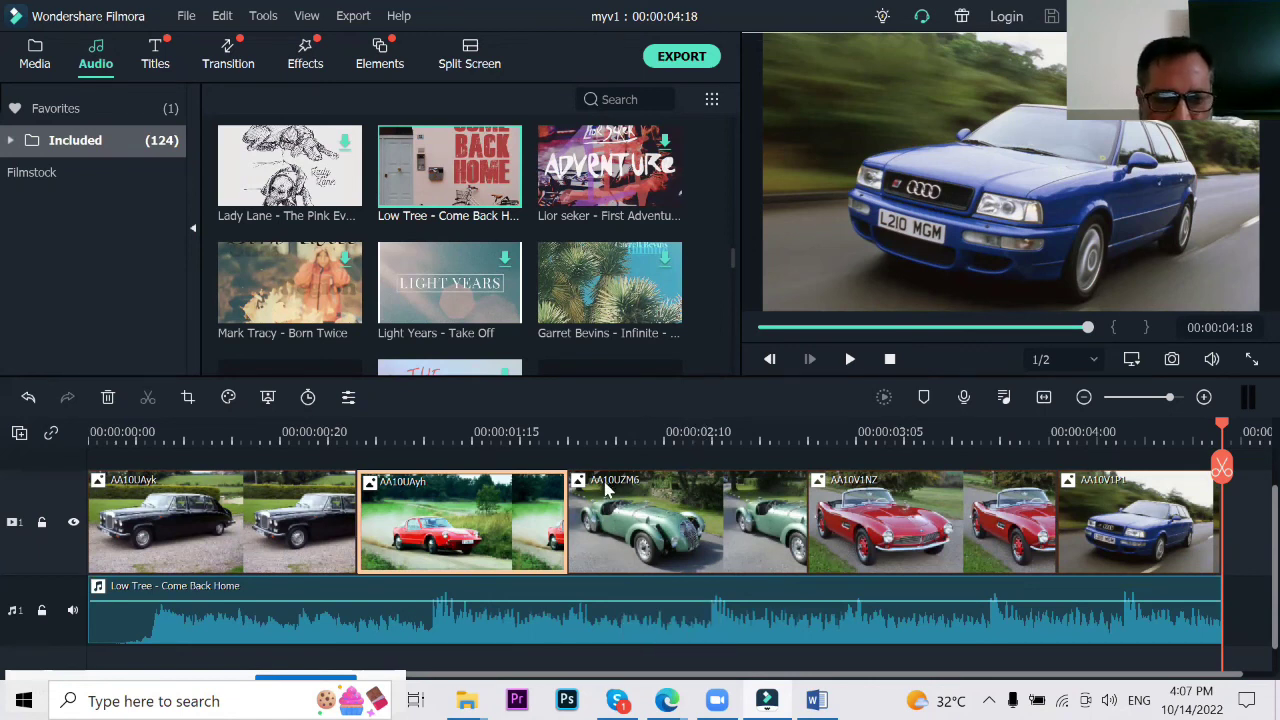
{"action": "scroll", "coordinate": [600, 640], "scroll_direction": "down", "scroll_amount": 1}
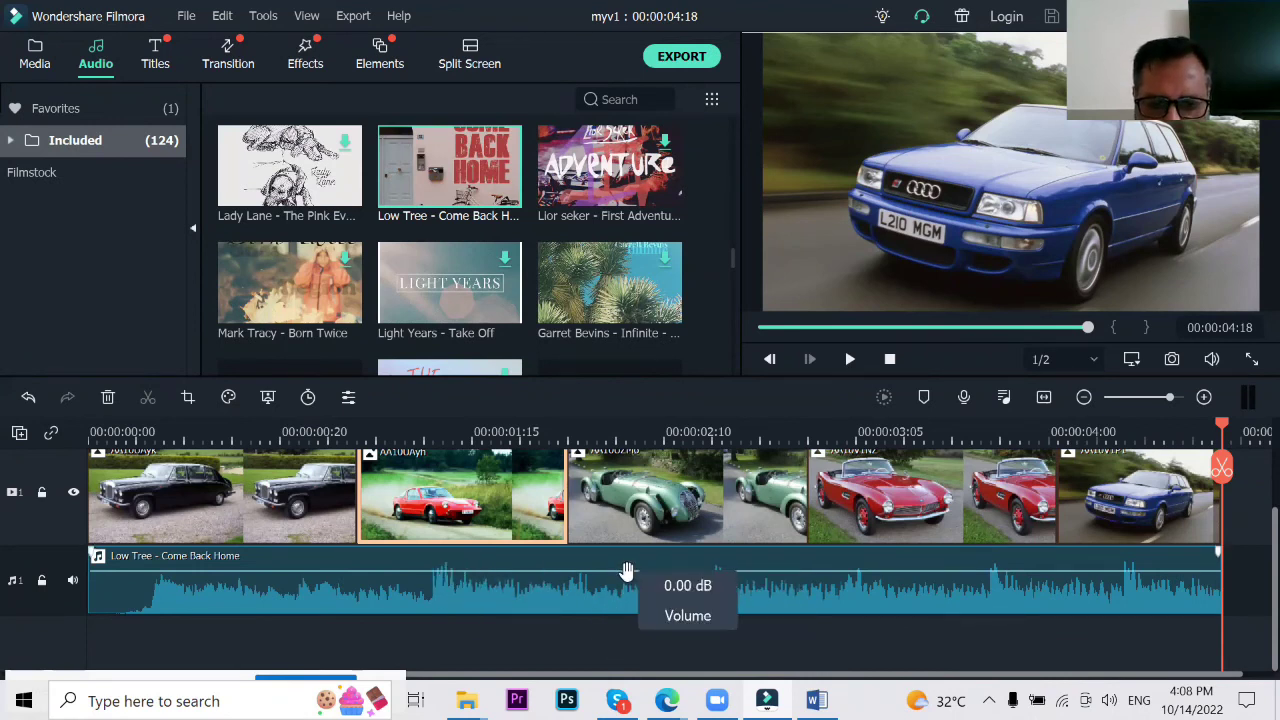
{"action": "left_click_drag", "start_coordinate": [626, 574], "coordinate": [630, 590]}
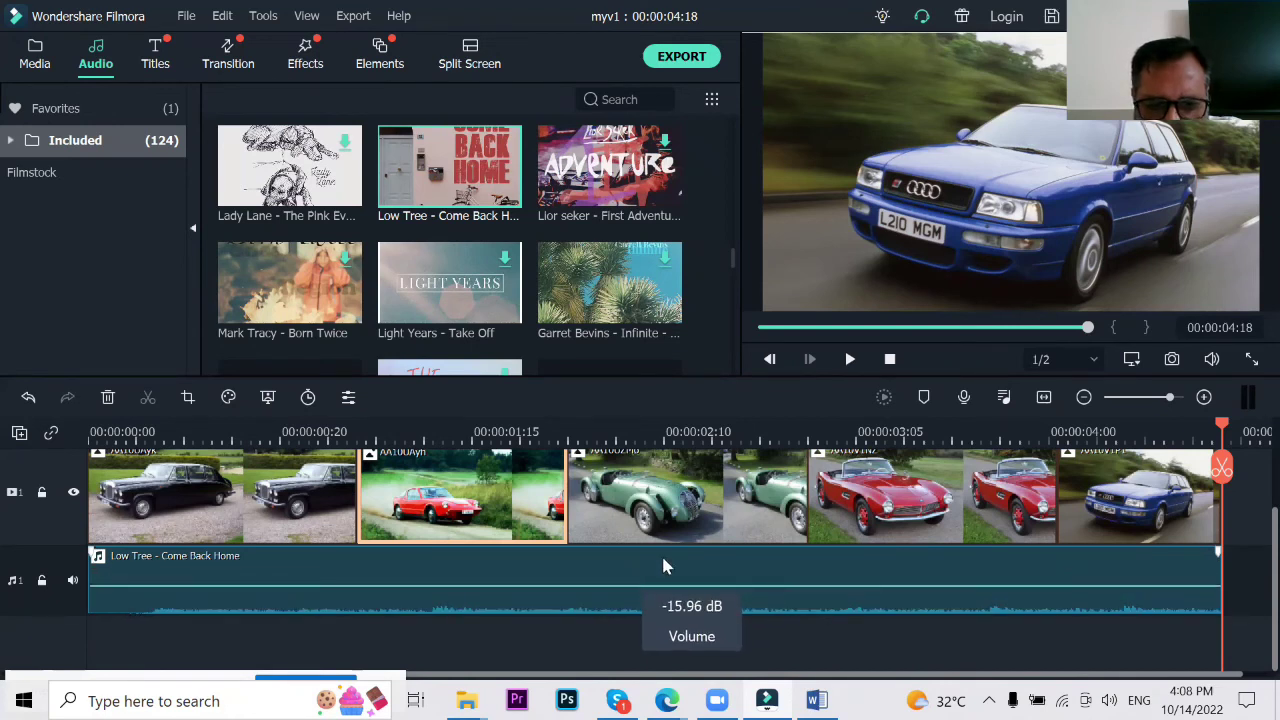
{"action": "left_click", "coordinate": [889, 359]}
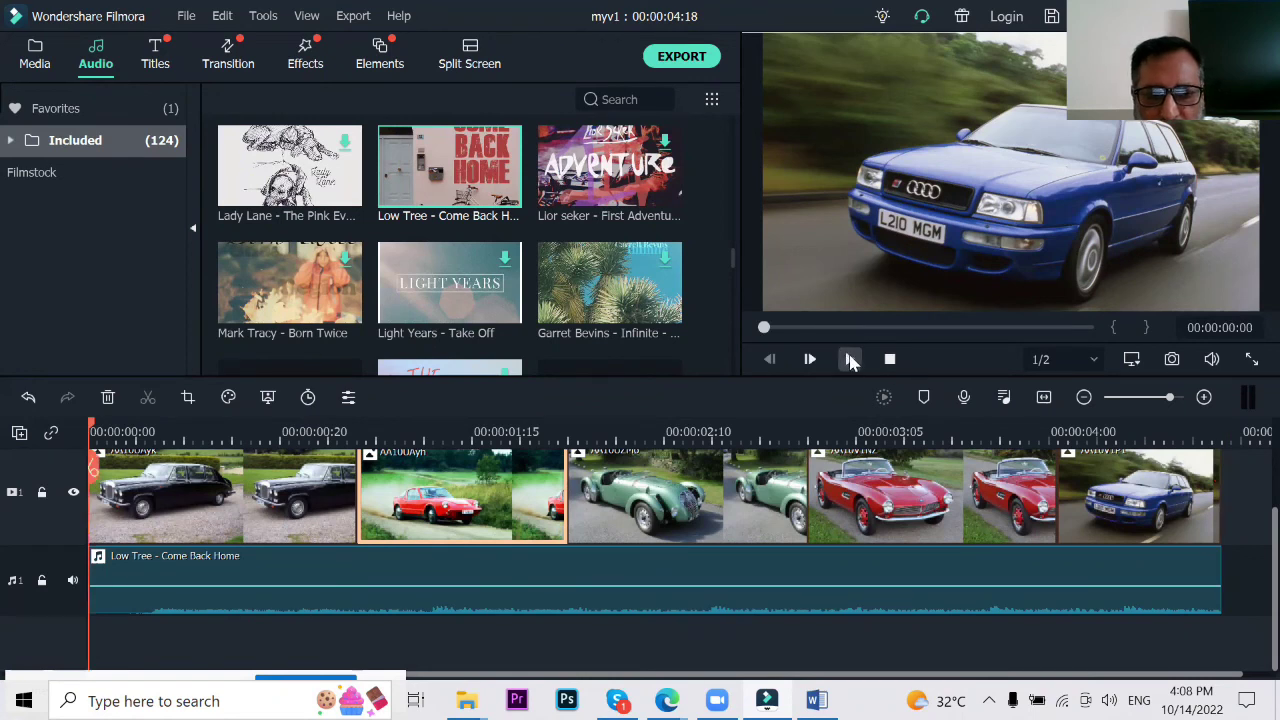
{"action": "left_click", "coordinate": [850, 360]}
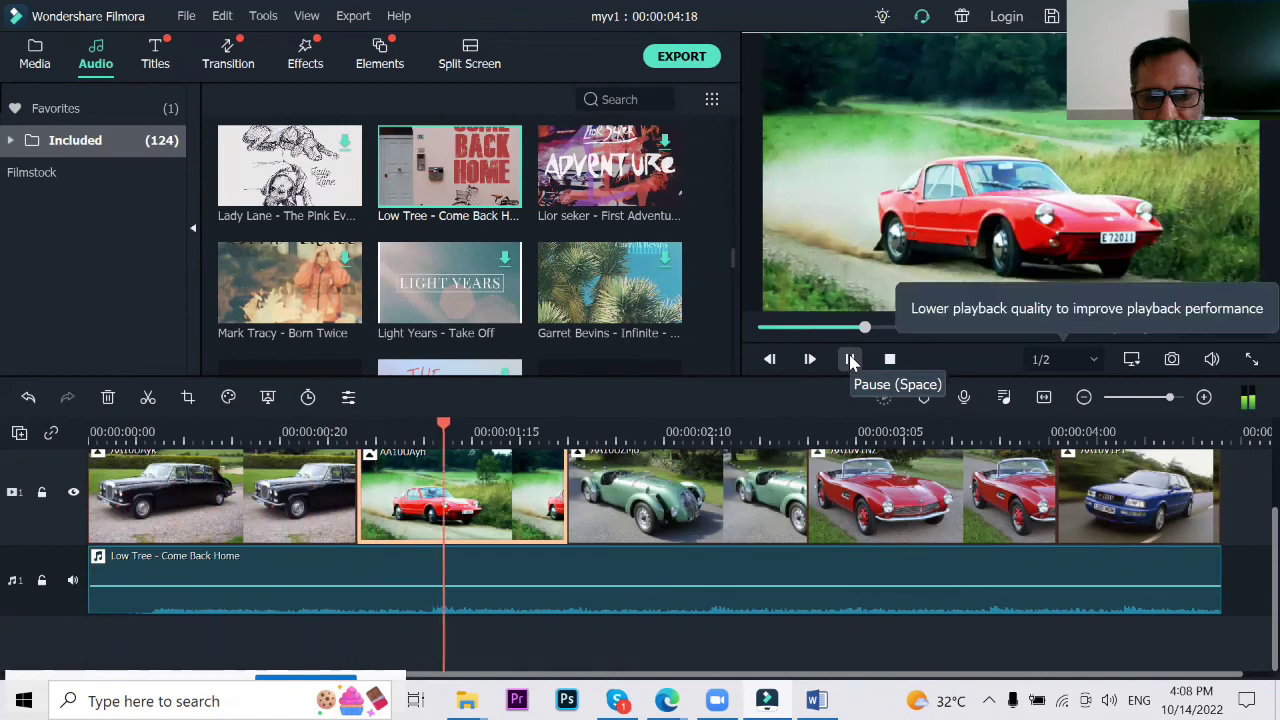
{"action": "left_click", "coordinate": [850, 360]}
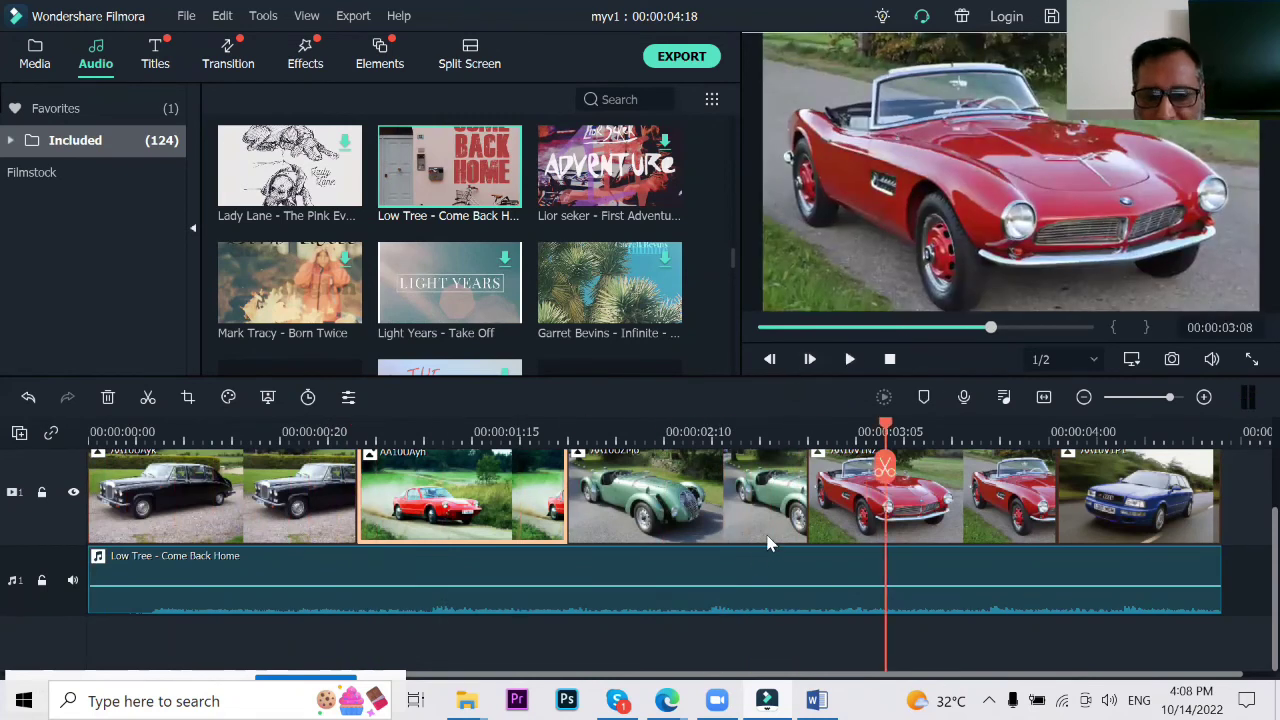
Step: Raise the music clip's volume to 12.00 dB and play the slideshow from the beginning
{"action": "left_click_drag", "start_coordinate": [752, 585], "coordinate": [756, 529]}
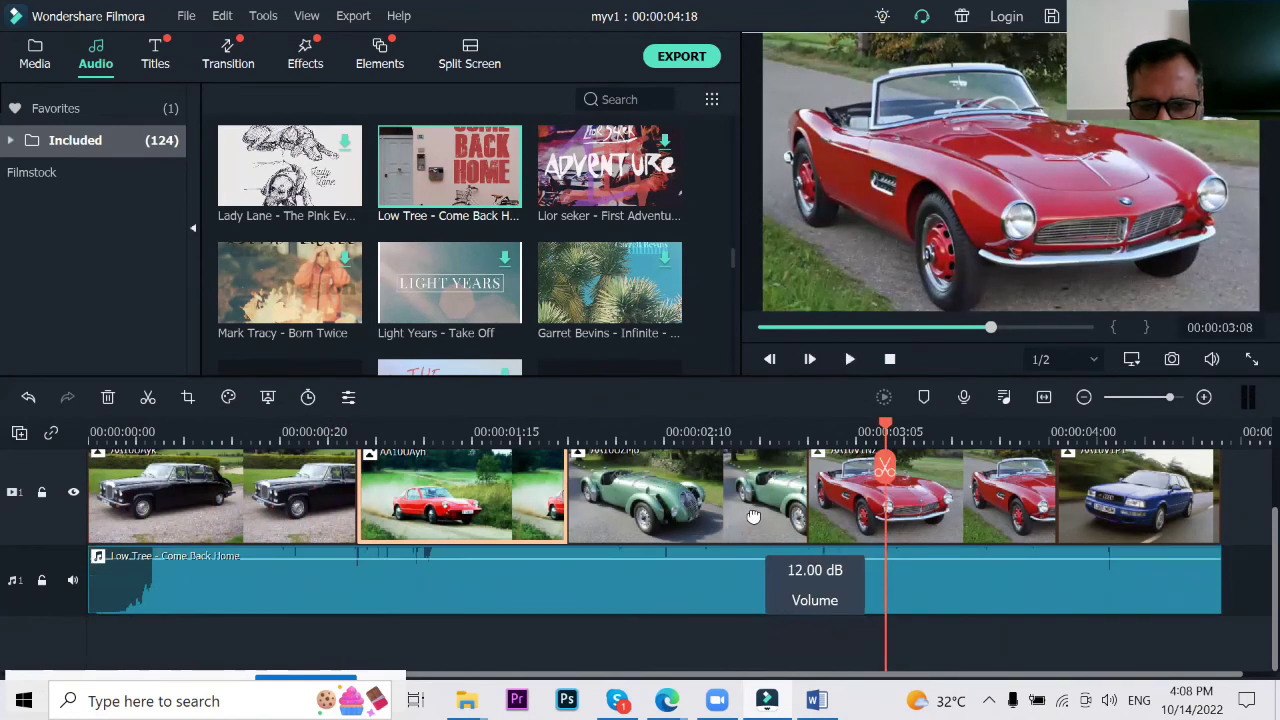
{"action": "left_click", "coordinate": [890, 360]}
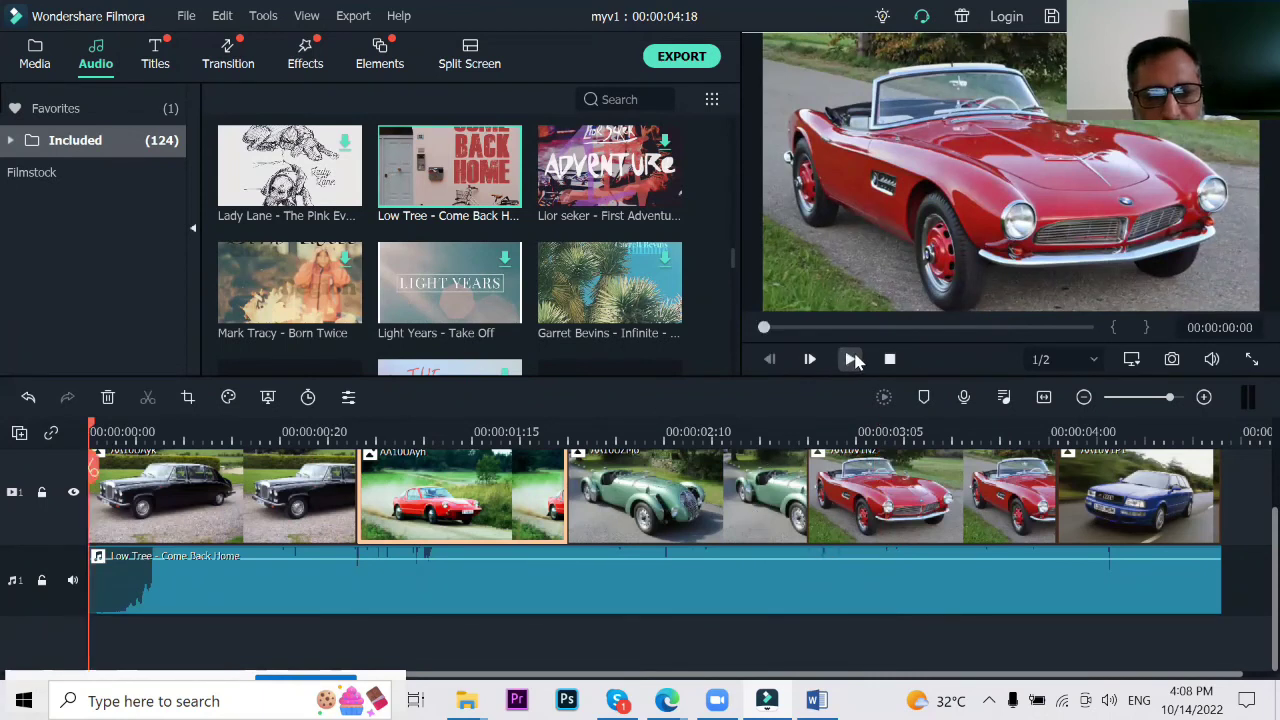
{"action": "left_click", "coordinate": [851, 360]}
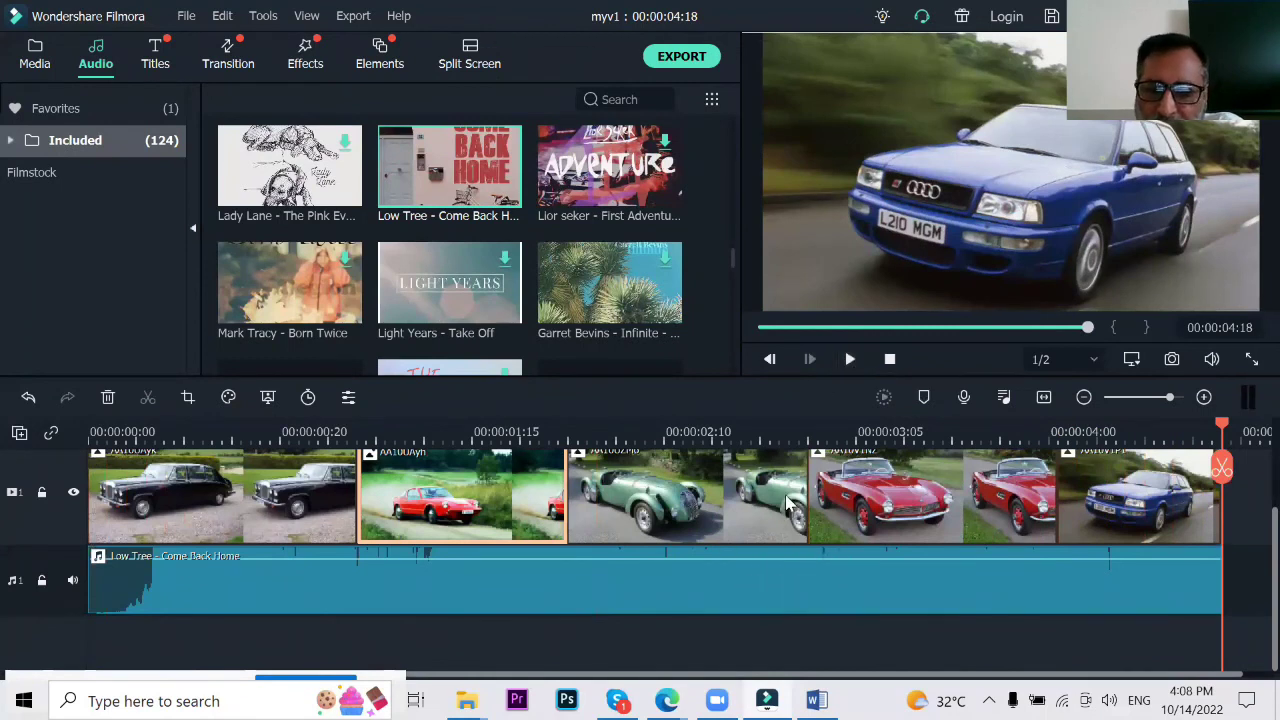
Step: Move the playhead to 00:00:00:17 and reduce the music clip's volume to a moderate level near its original loudness
{"action": "mouse_move", "coordinate": [792, 569]}
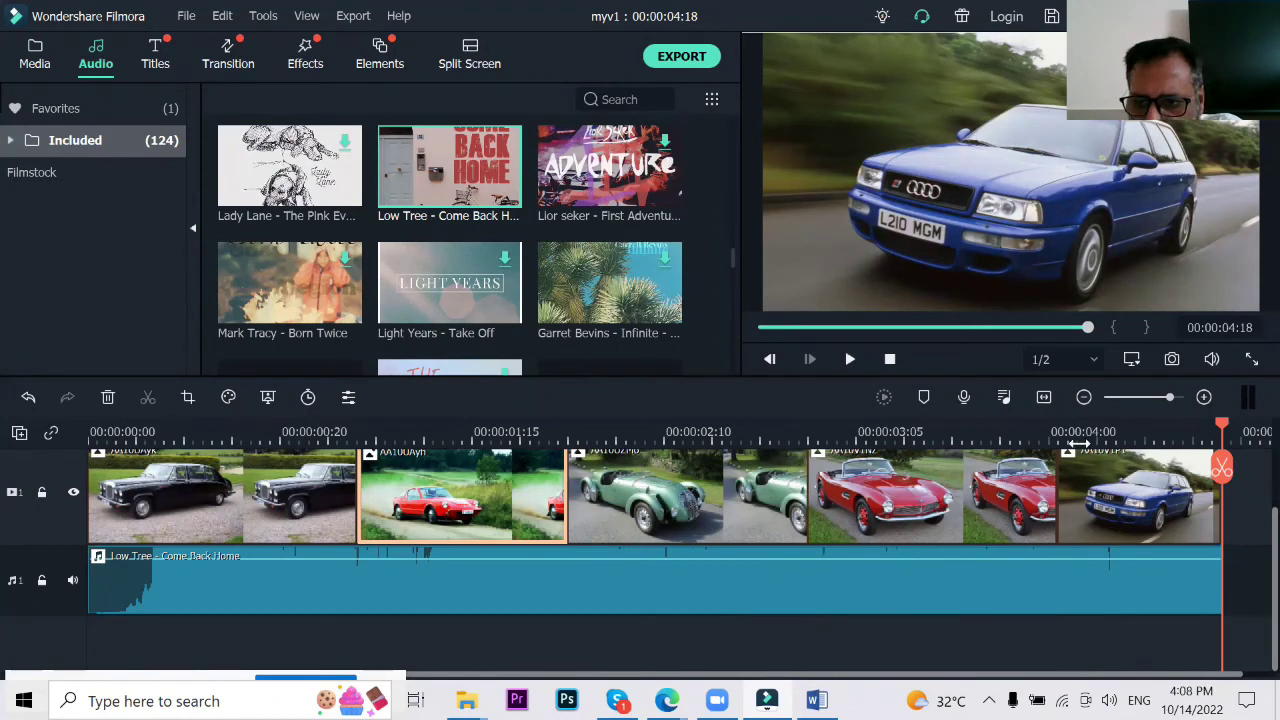
{"action": "left_click", "coordinate": [1203, 430]}
{"action": "left_click_drag", "start_coordinate": [910, 436], "coordinate": [242, 483]}
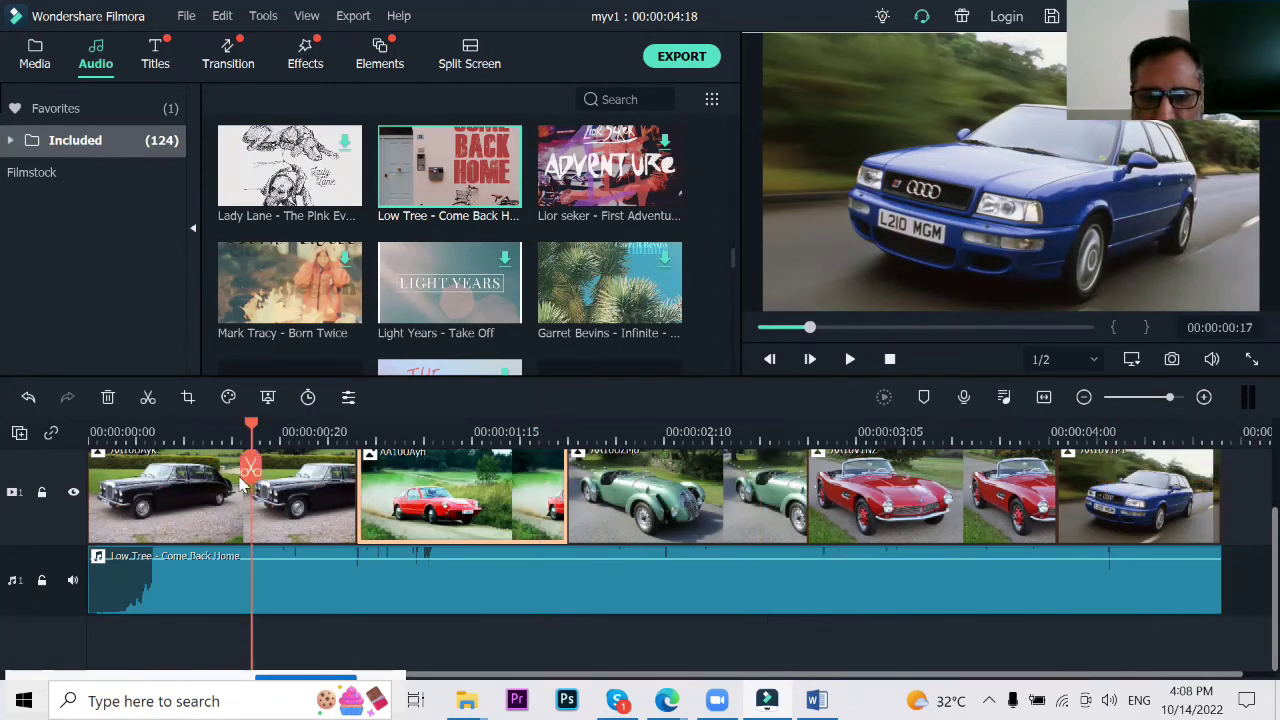
{"action": "left_click_drag", "start_coordinate": [404, 559], "coordinate": [405, 581]}
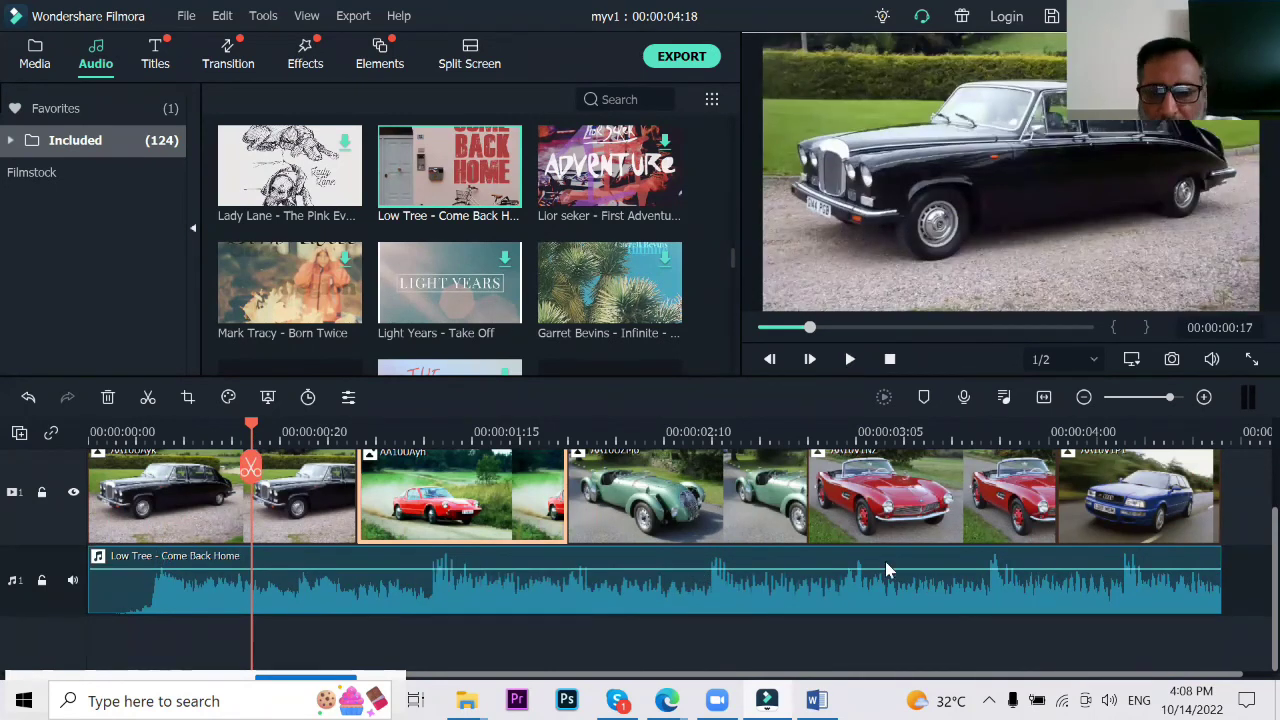
Step: Trim the end of the Low Tree - Come Back Home clip to the end of the second car picture and return to the start
{"action": "left_click", "coordinate": [1184, 588]}
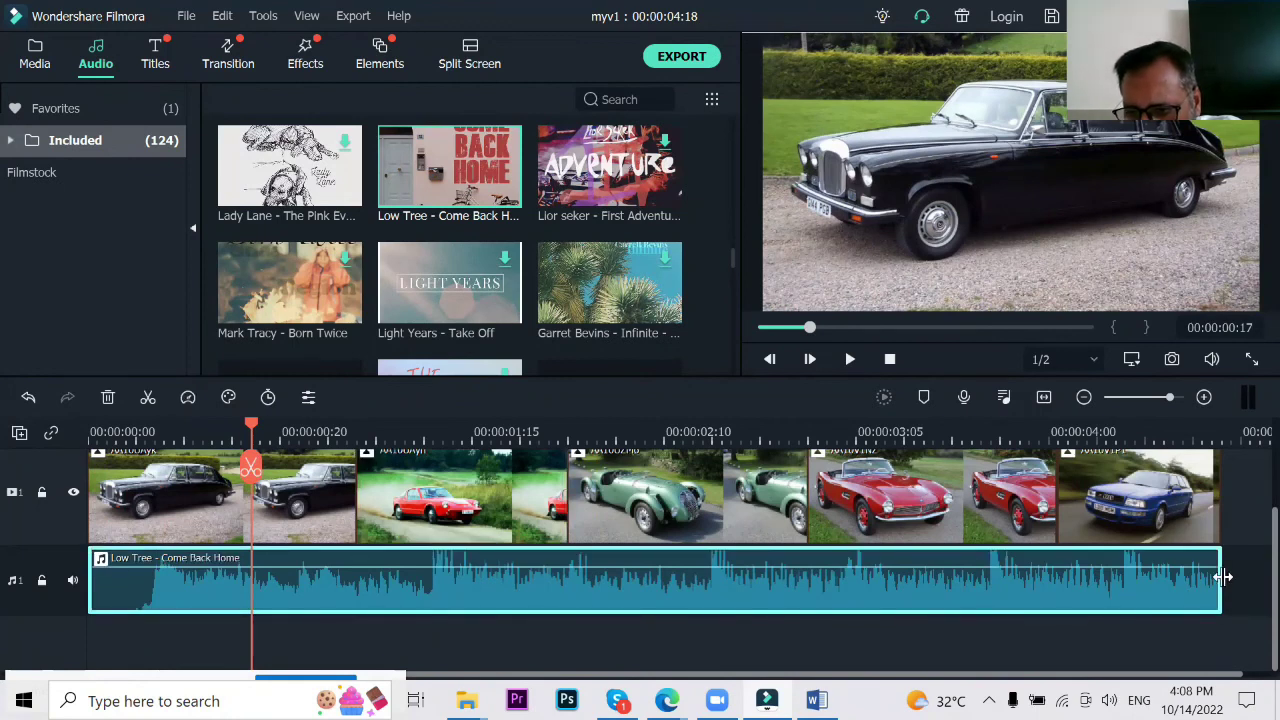
{"action": "left_click_drag", "start_coordinate": [1222, 577], "coordinate": [566, 574]}
{"action": "left_click", "coordinate": [888, 361]}
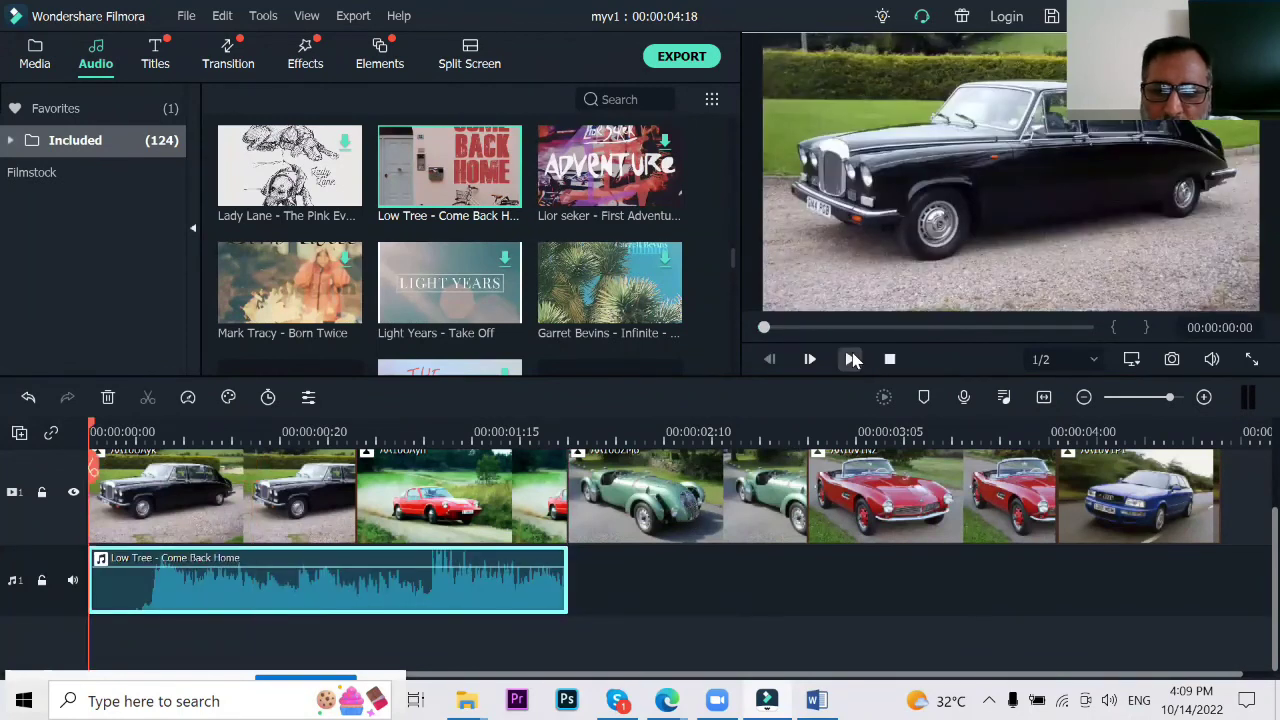
Step: Preview the tracks Go big or go home and Flames further up the Included audio collection
{"action": "left_click", "coordinate": [613, 256]}
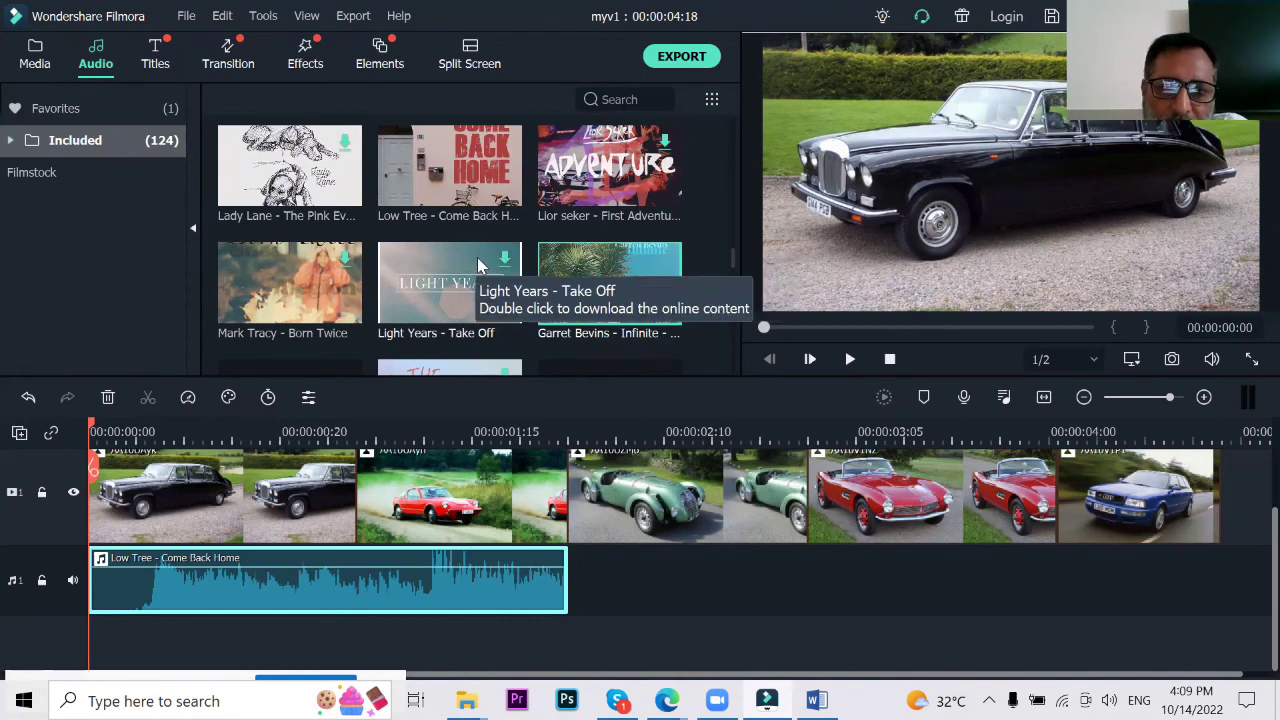
{"action": "scroll", "coordinate": [481, 262], "scroll_direction": "up", "scroll_amount": 6}
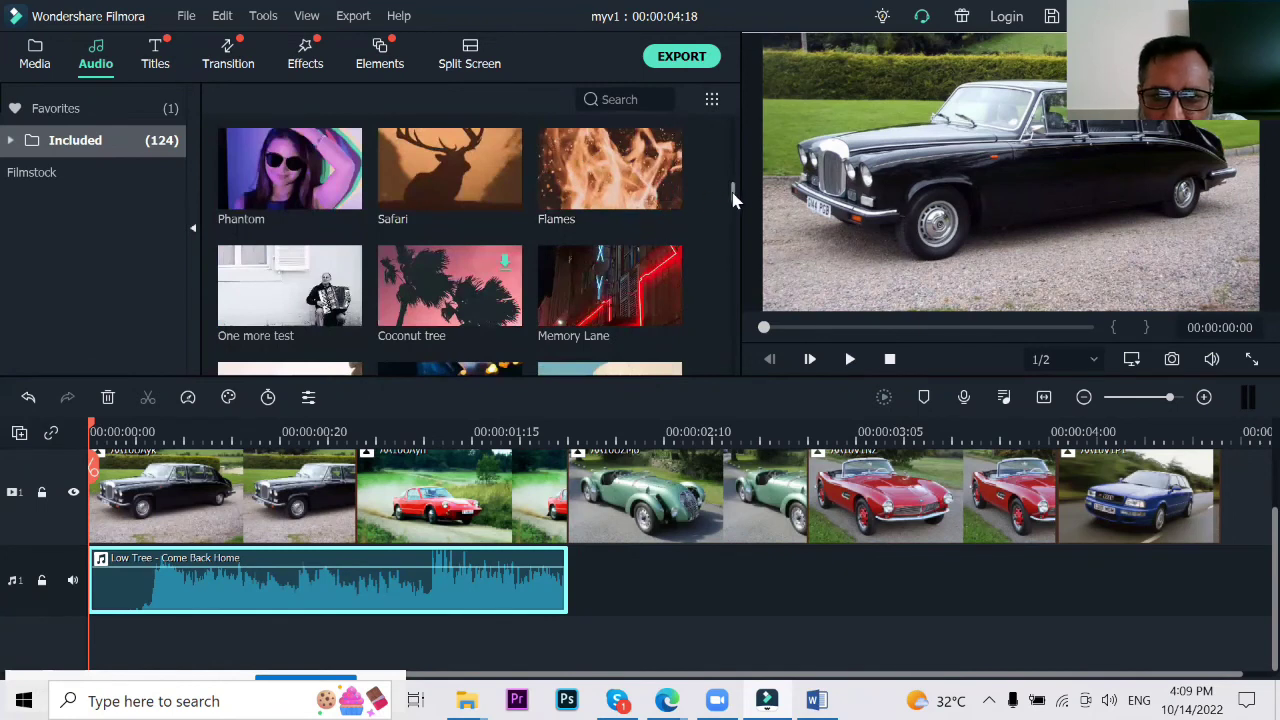
{"action": "scroll", "coordinate": [734, 191], "scroll_direction": "up", "scroll_amount": 2}
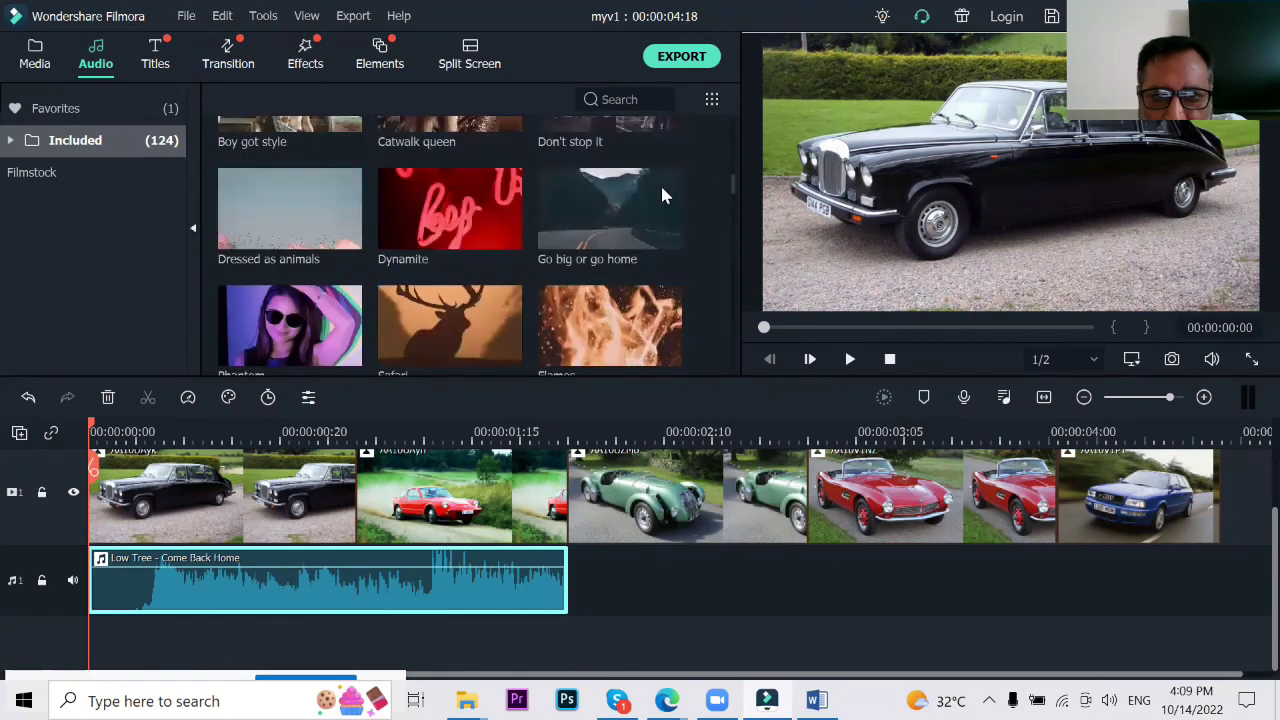
{"action": "left_click", "coordinate": [659, 197]}
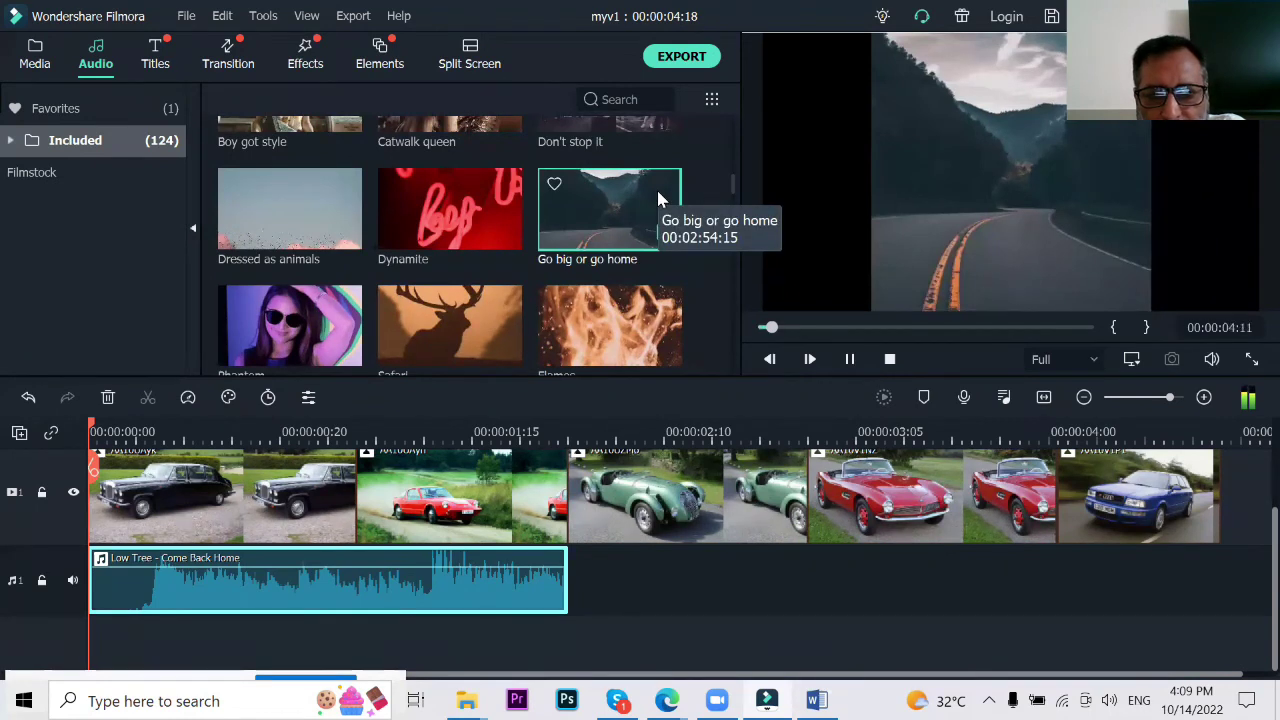
{"action": "left_click", "coordinate": [634, 337]}
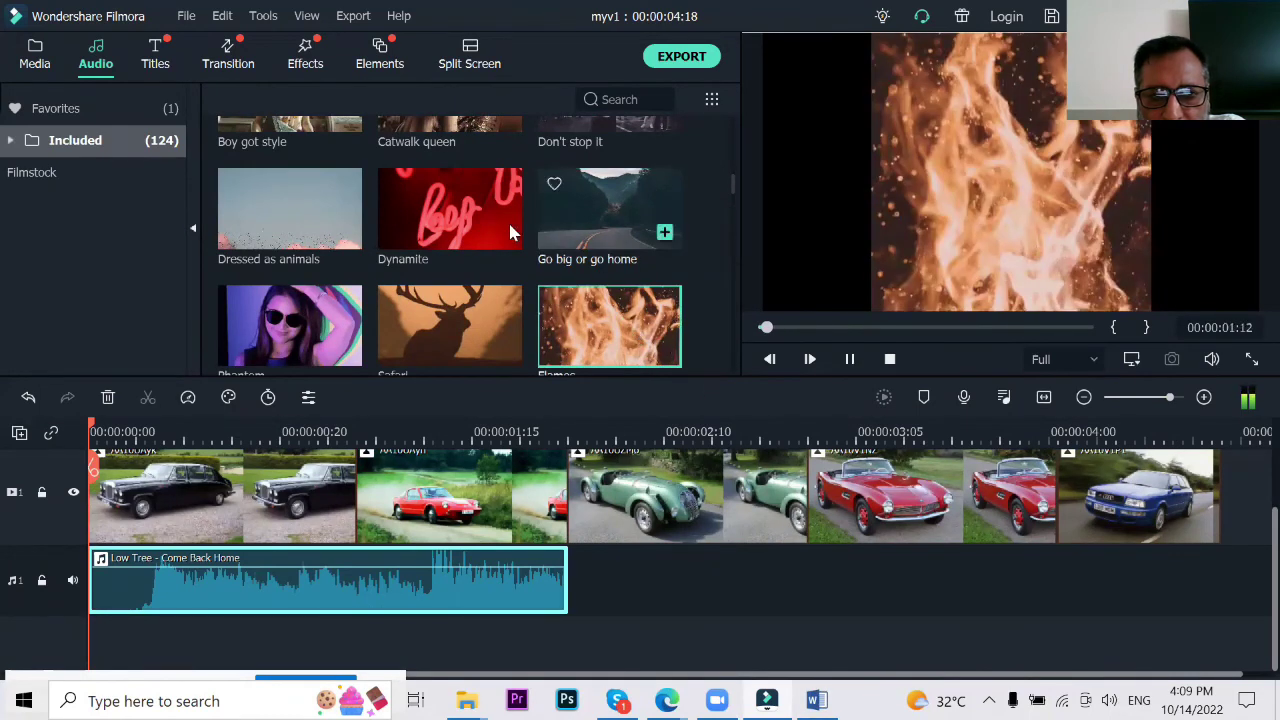
Step: Place Flames directly after the Low Tree - Come Back Home clip and trim its end to match the last car picture
{"action": "left_click_drag", "start_coordinate": [608, 331], "coordinate": [576, 583]}
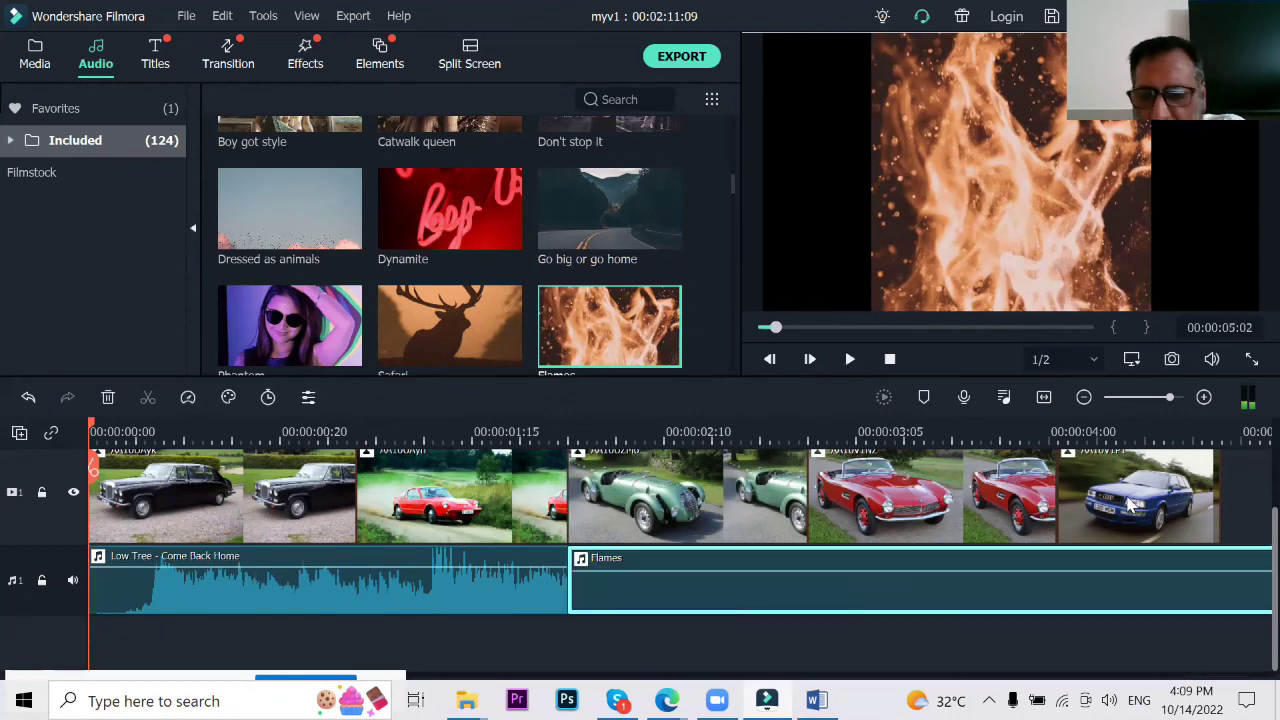
{"action": "left_click", "coordinate": [1043, 397]}
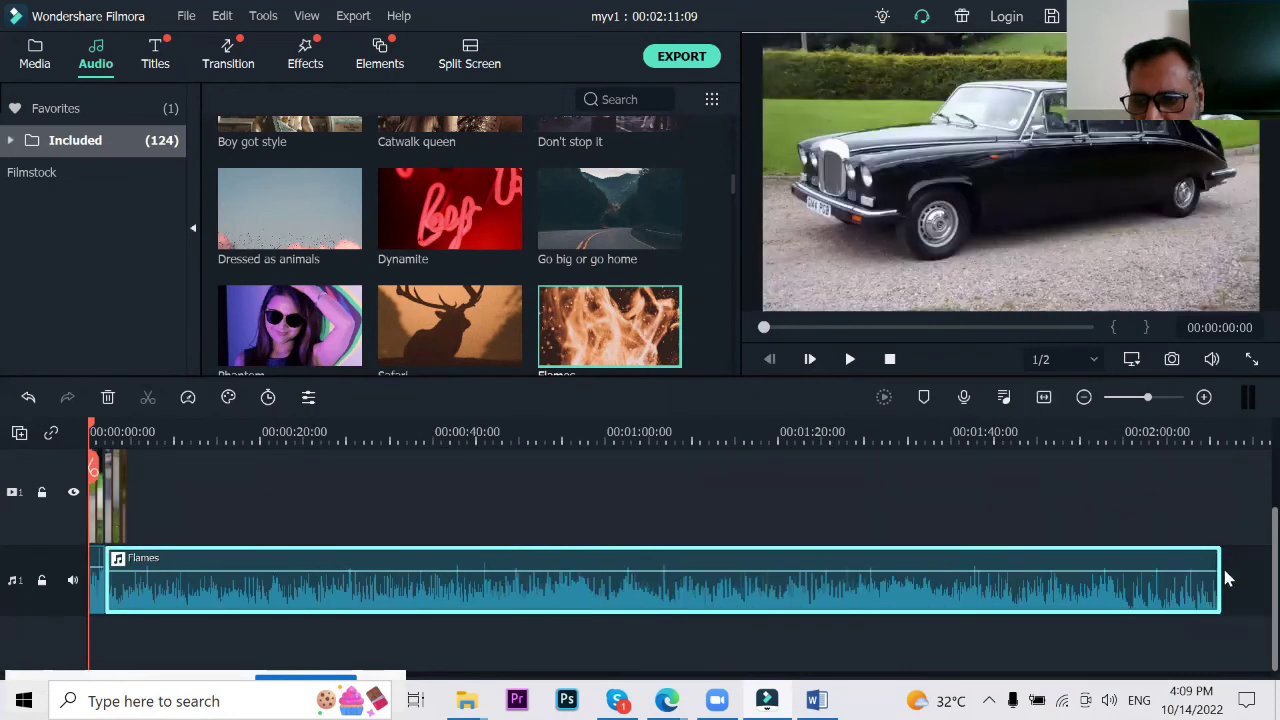
{"action": "left_click_drag", "start_coordinate": [1217, 569], "coordinate": [124, 518]}
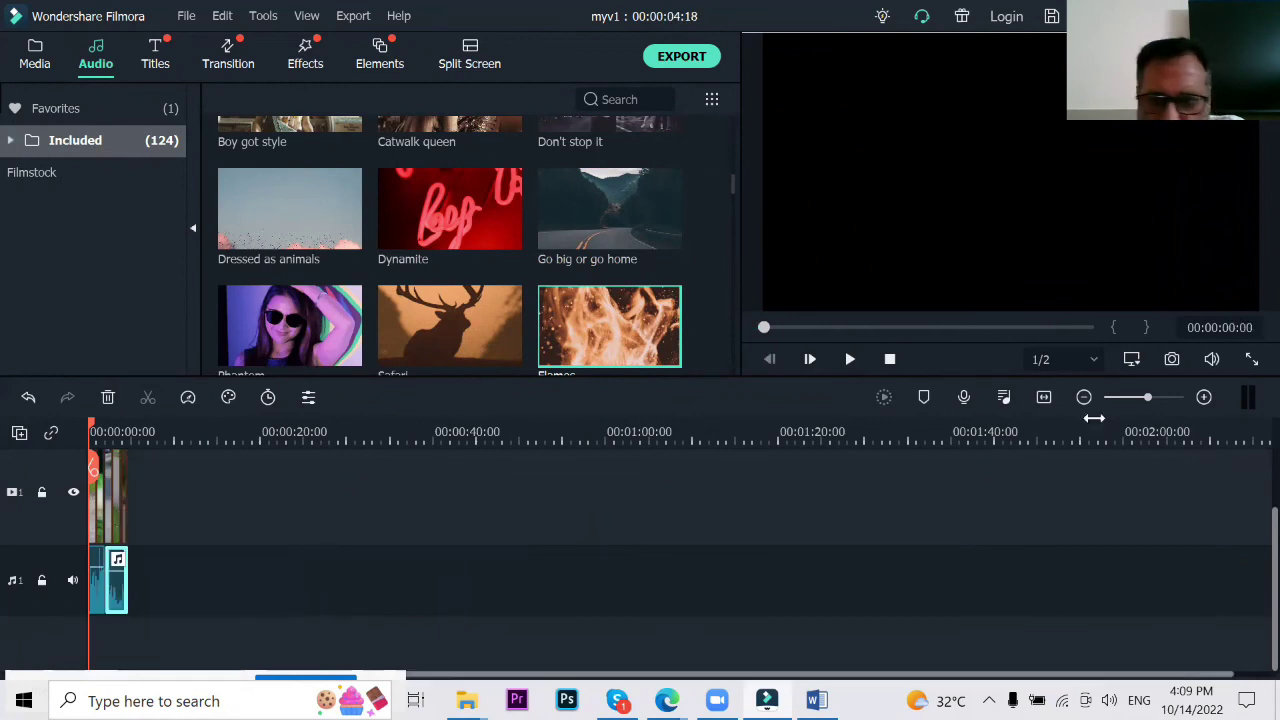
{"action": "left_click", "coordinate": [1044, 397]}
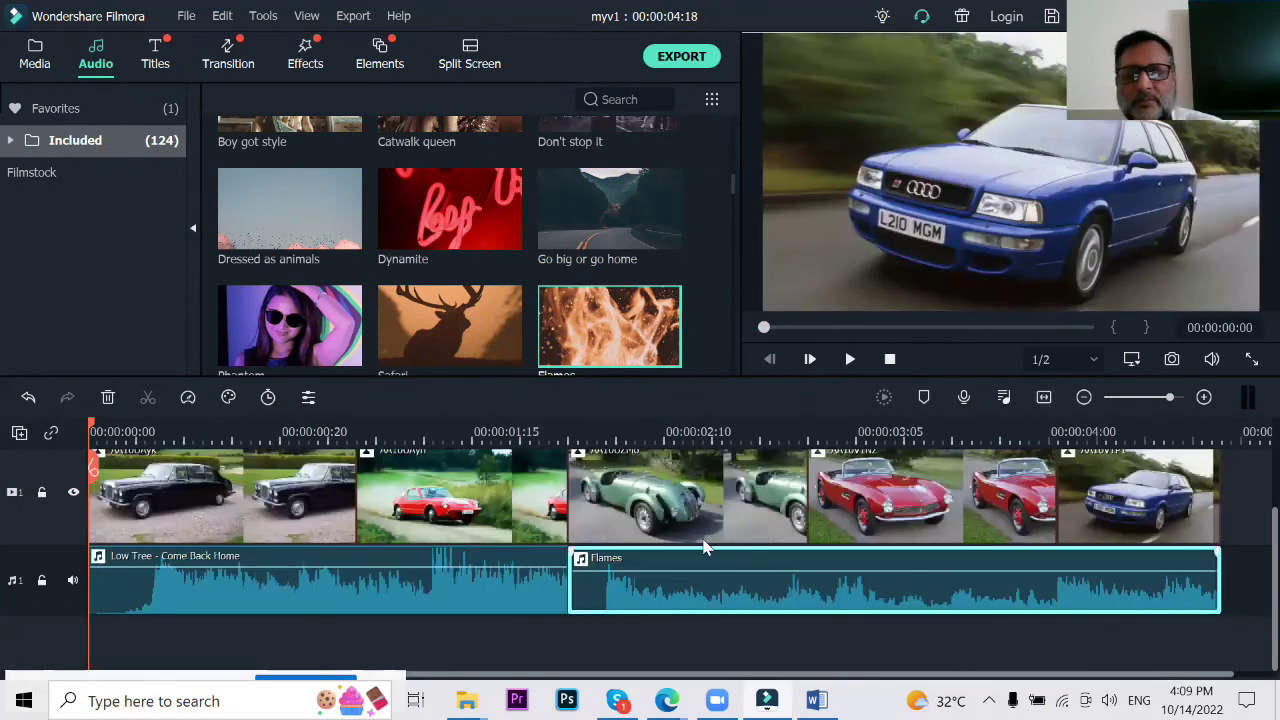
Step: Play the slideshow through with both music clips and slightly adjust the volume of the Flames clip
{"action": "left_click", "coordinate": [849, 359]}
{"action": "left_click", "coordinate": [849, 359]}
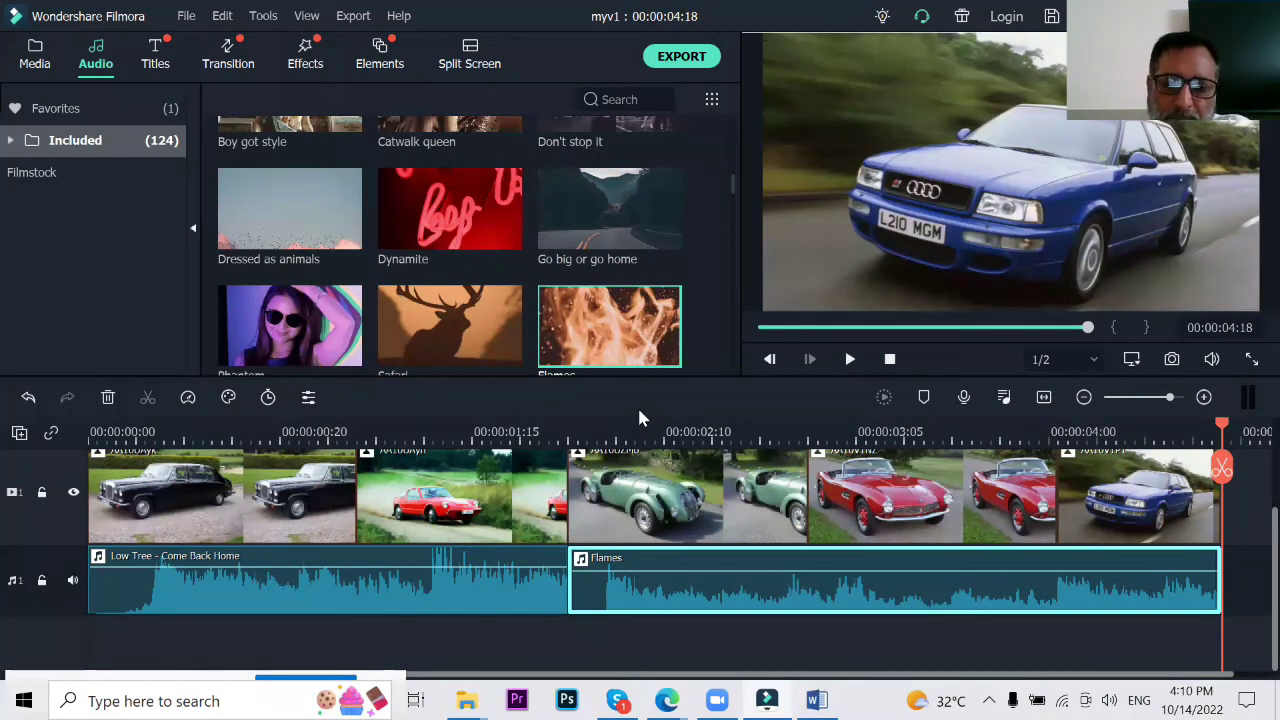
{"action": "mouse_move", "coordinate": [694, 565]}
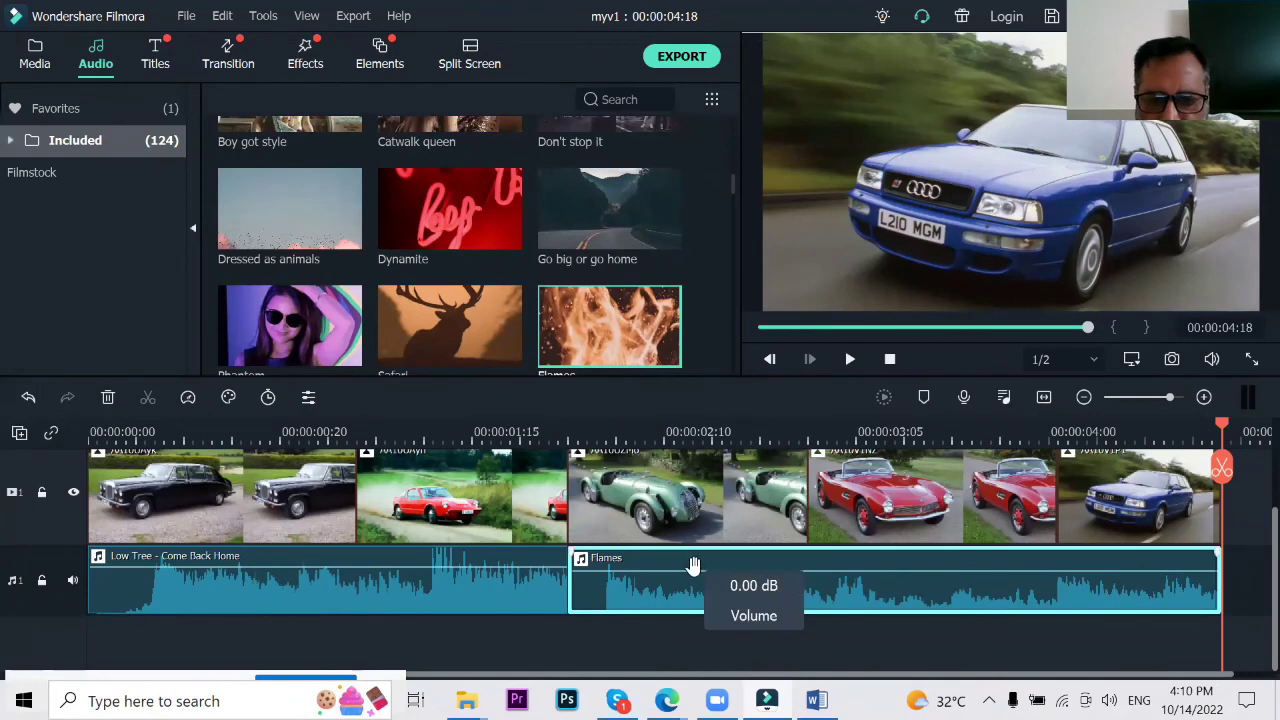
{"action": "mouse_move", "coordinate": [696, 573]}
{"action": "left_mouse_down"}
{"action": "mouse_move", "coordinate": [688, 558]}
{"action": "mouse_move", "coordinate": [688, 575]}
{"action": "left_mouse_up"}
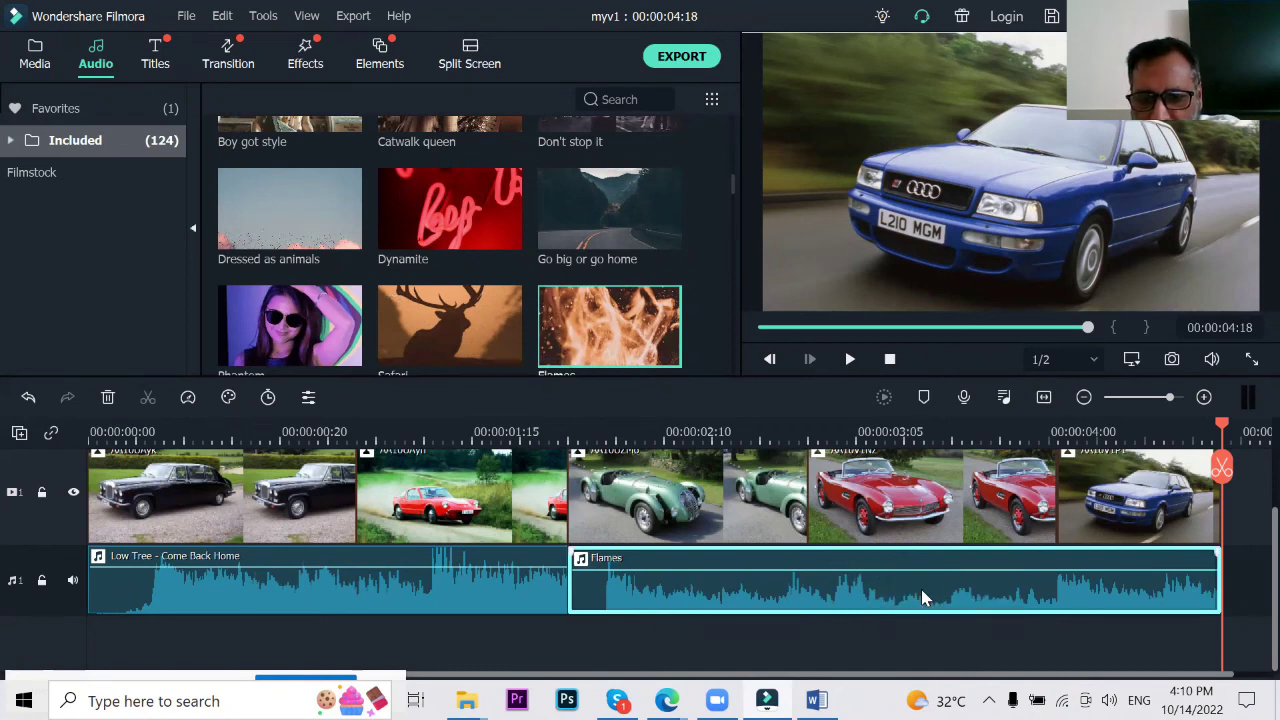
Step: Delete both music clips, Low Tree - Come Back Home and Flames, from the audio track
{"action": "left_click", "coordinate": [330, 567]}
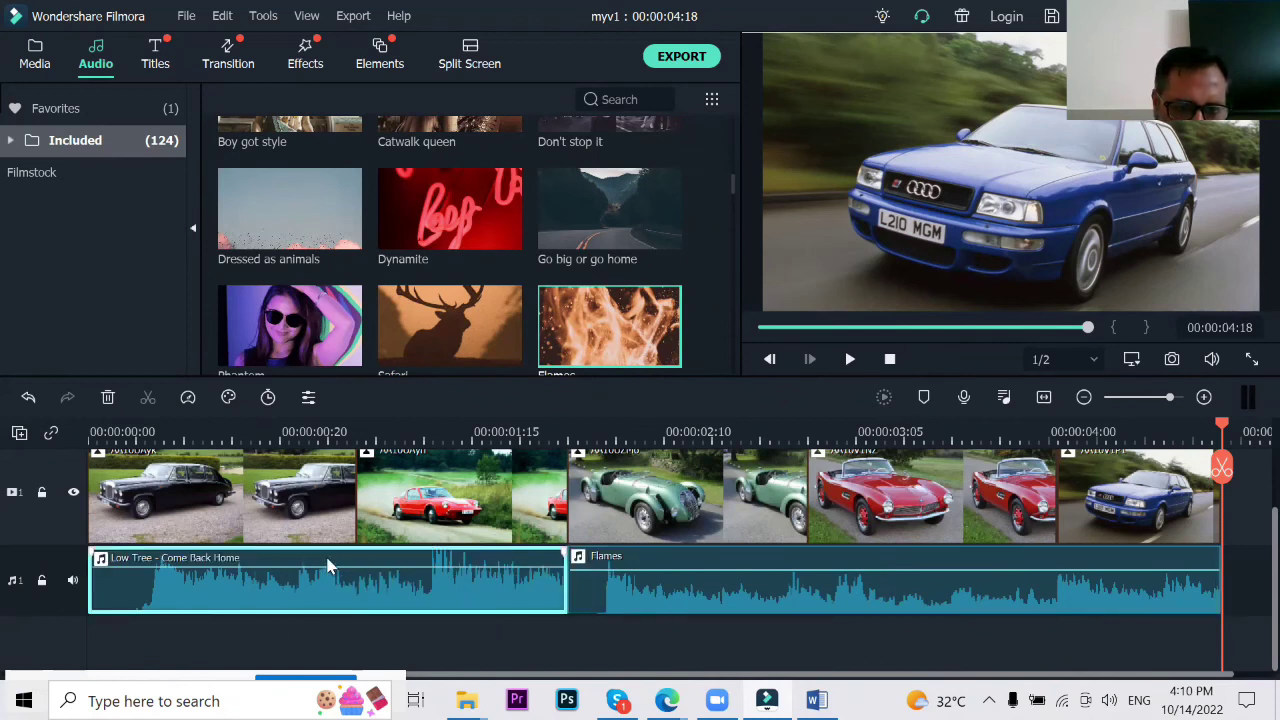
{"action": "key", "text": "Delete"}
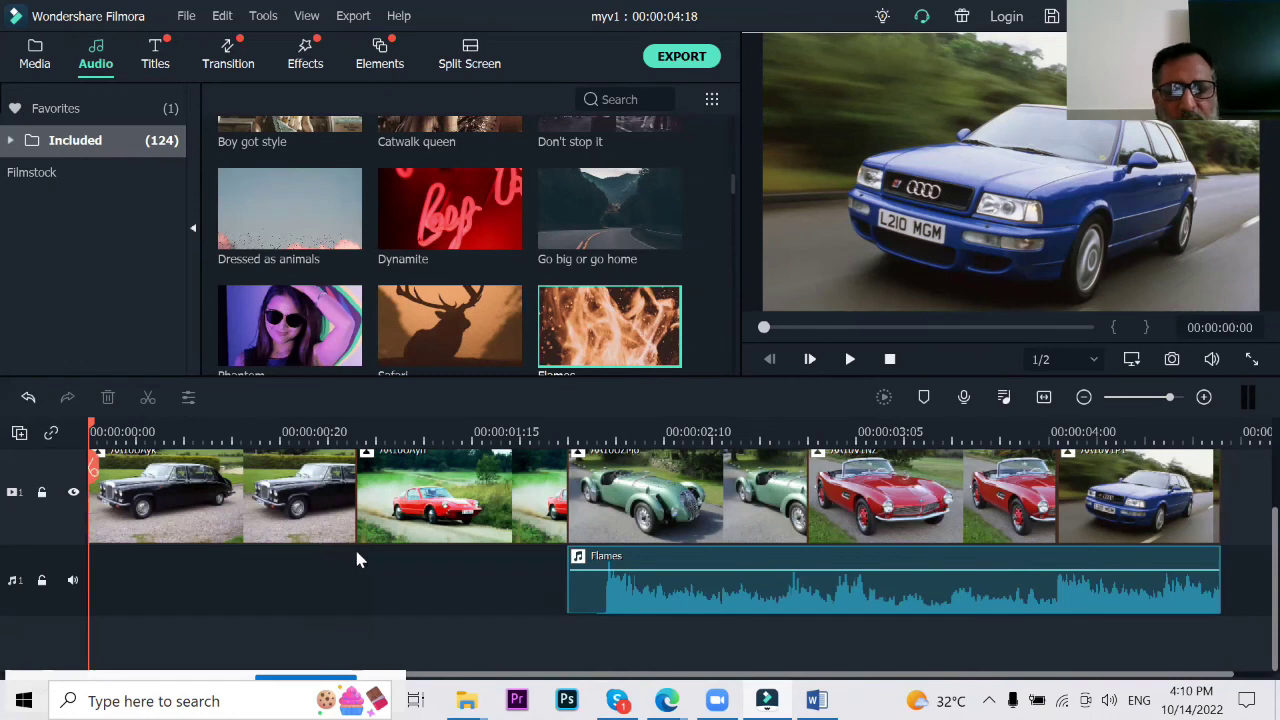
{"action": "left_click_drag", "start_coordinate": [838, 568], "coordinate": [360, 545]}
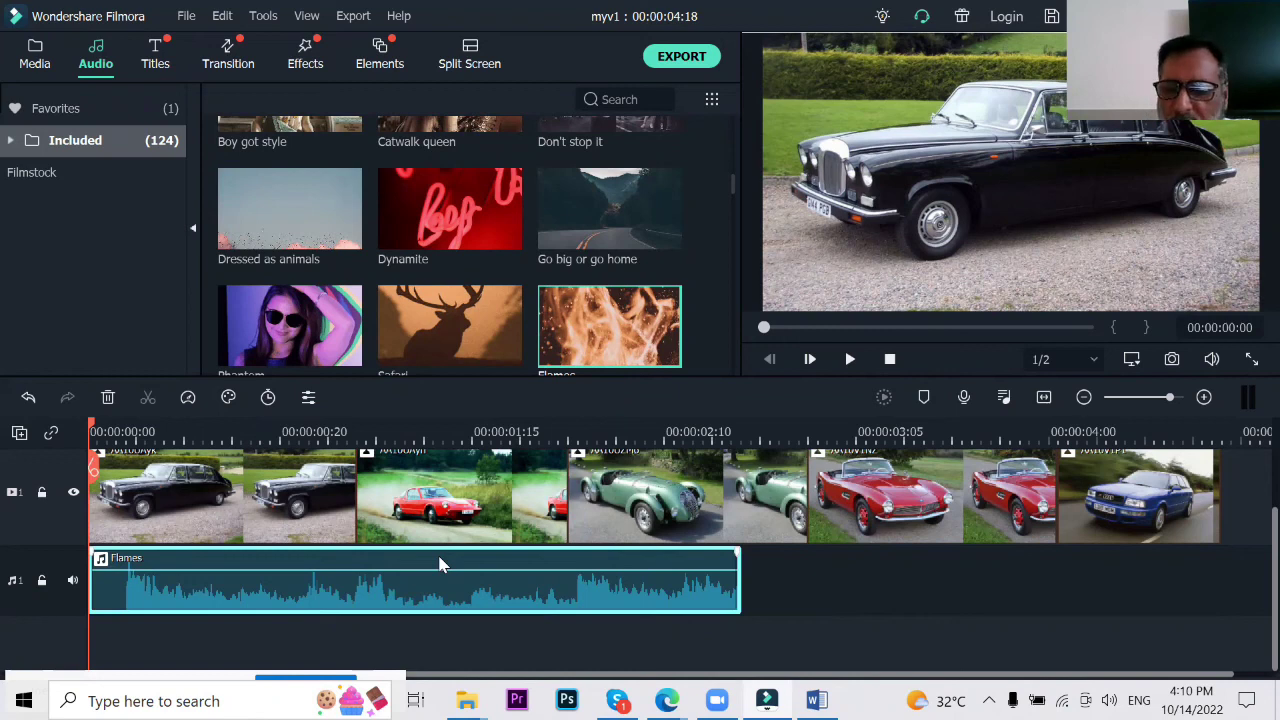
{"action": "key", "text": "Delete"}
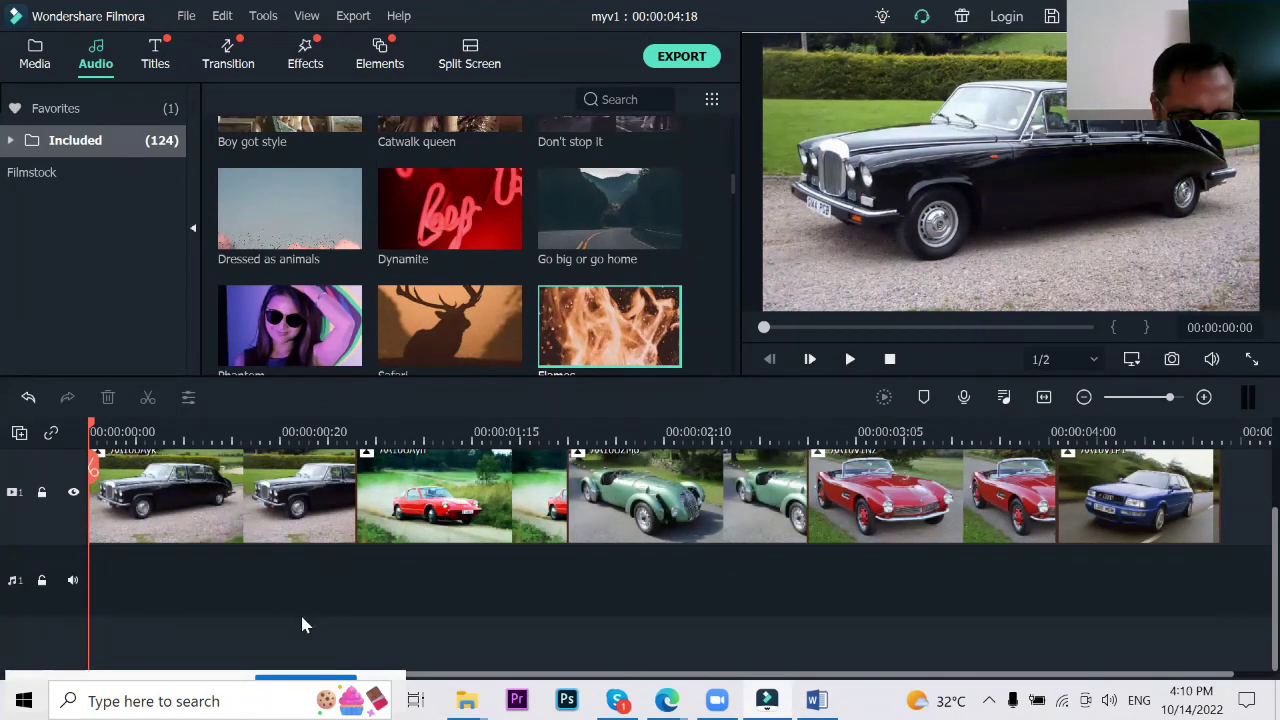
{"action": "left_click_drag", "start_coordinate": [635, 332], "coordinate": [715, 585]}
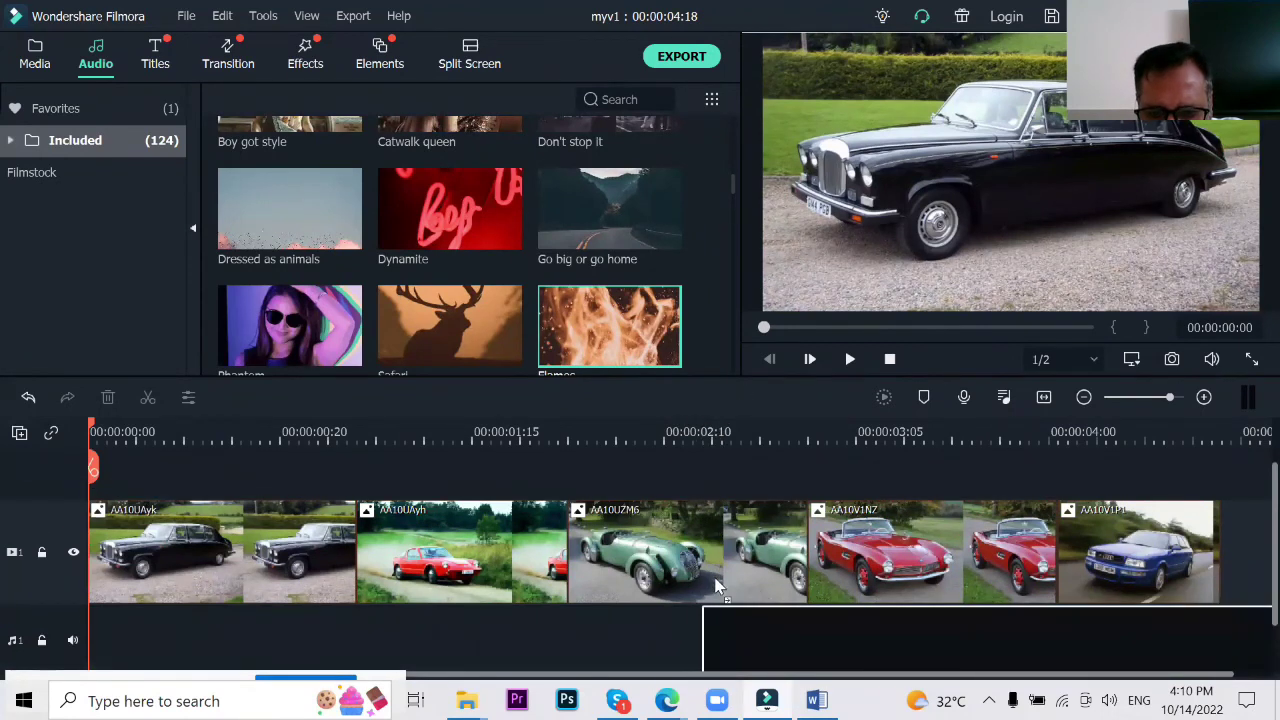
{"action": "left_click_drag", "start_coordinate": [743, 635], "coordinate": [96, 632]}
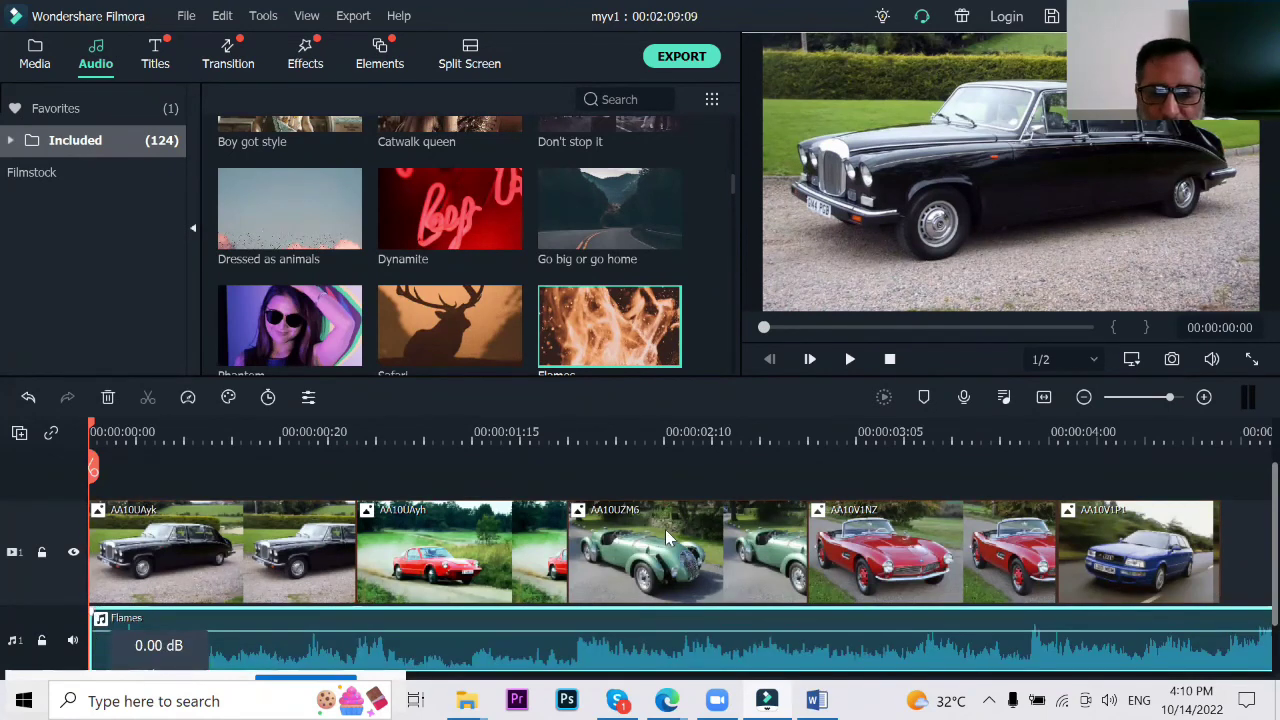
{"action": "double_click", "coordinate": [434, 307]}
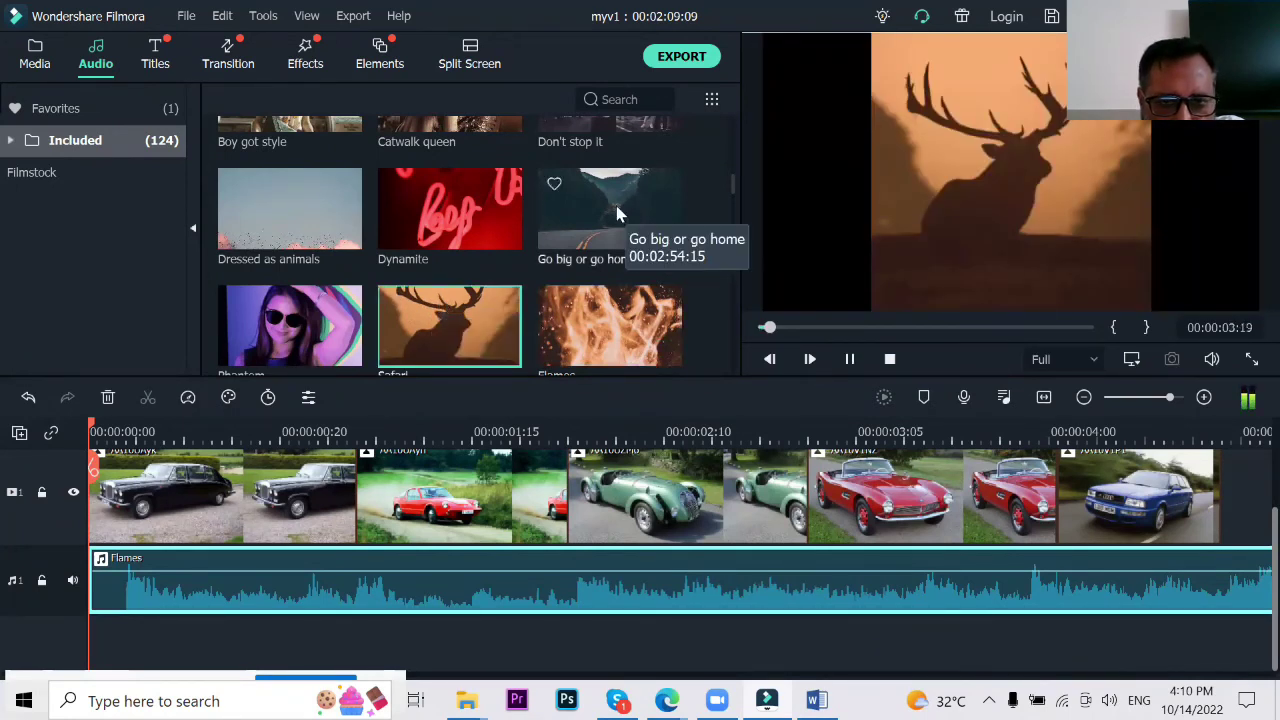
{"action": "double_click", "coordinate": [590, 302]}
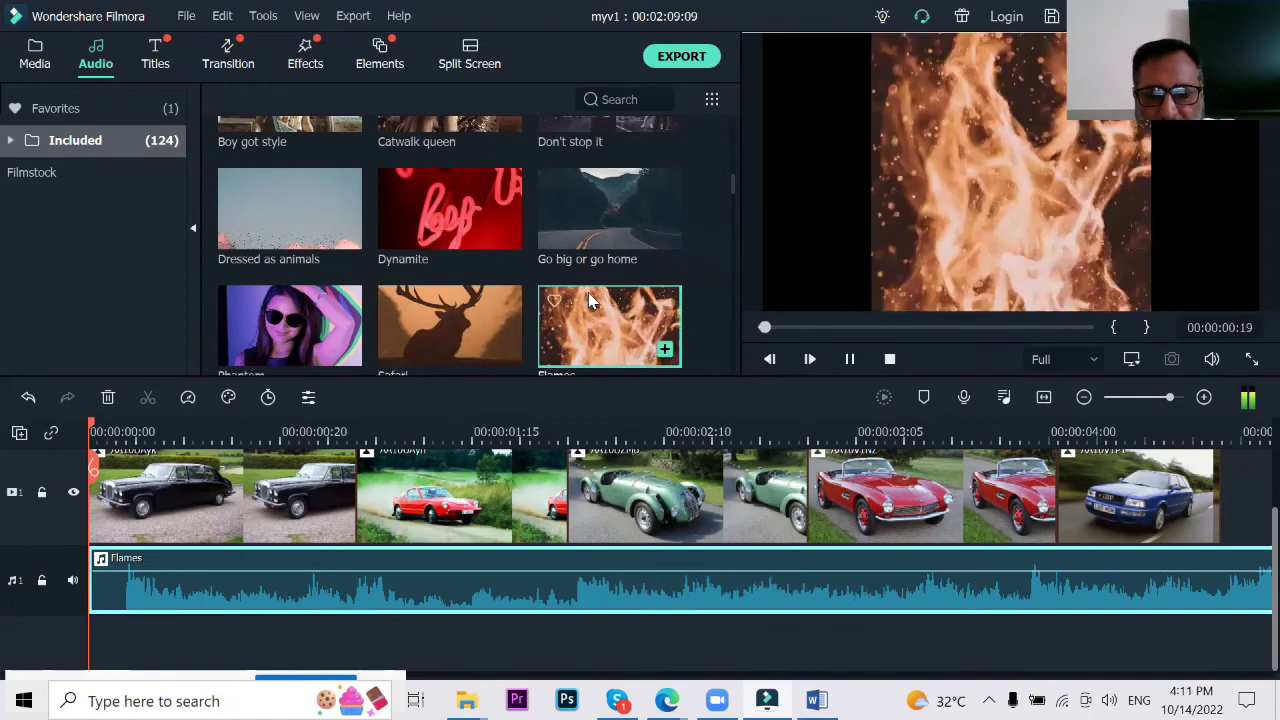
{"action": "left_click", "coordinate": [600, 569]}
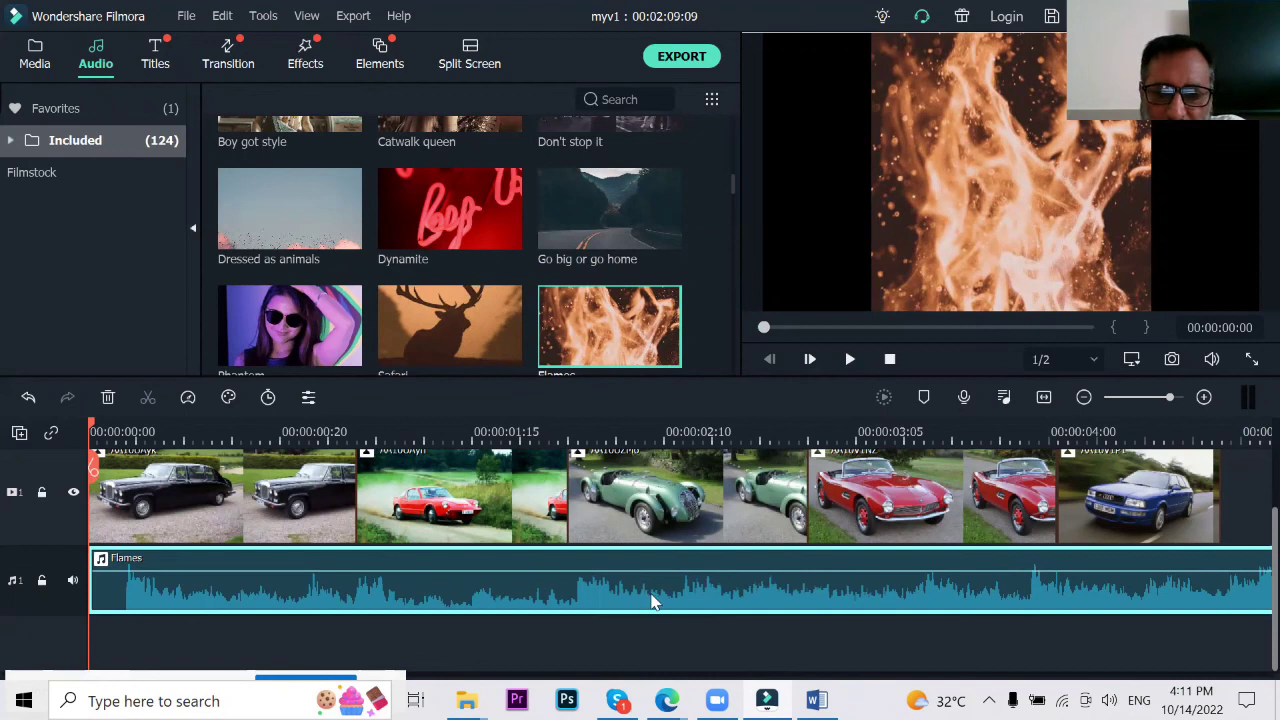
{"action": "key", "text": "Delete"}
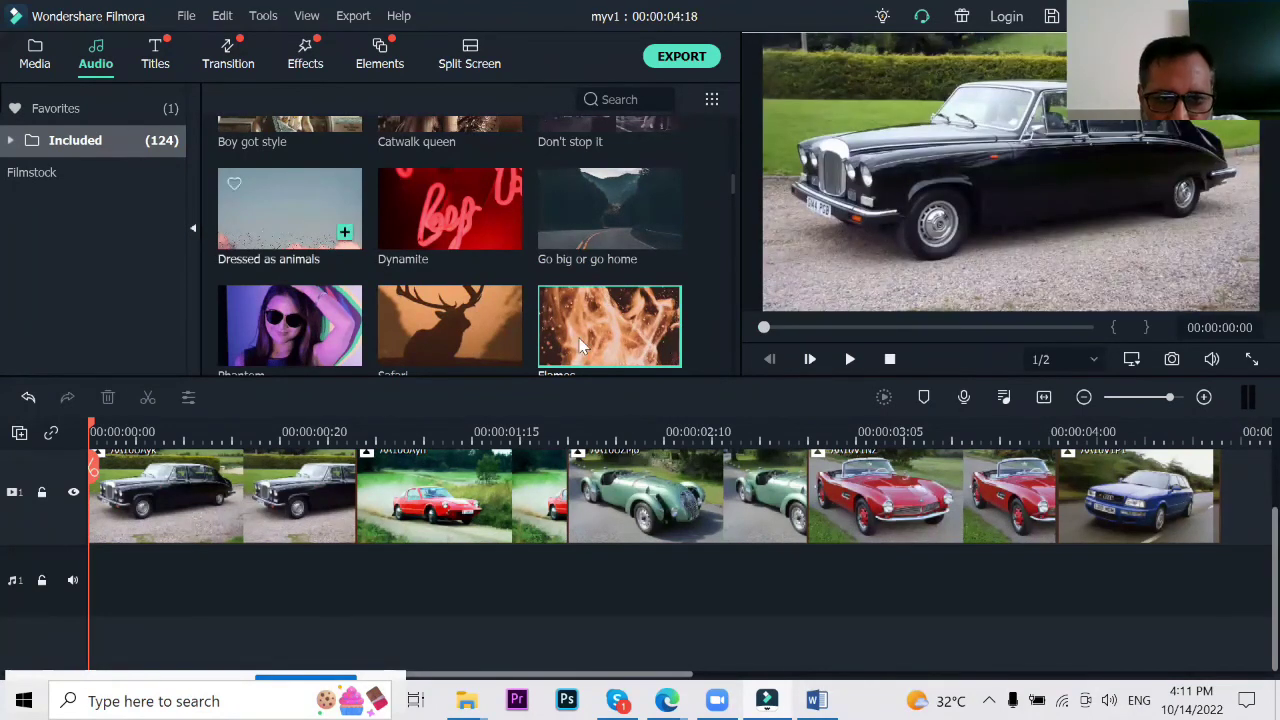
Step: Look over the car pictures in Project Media, and the Included audio collection down to its Import Music entry
{"action": "left_click", "coordinate": [554, 183]}
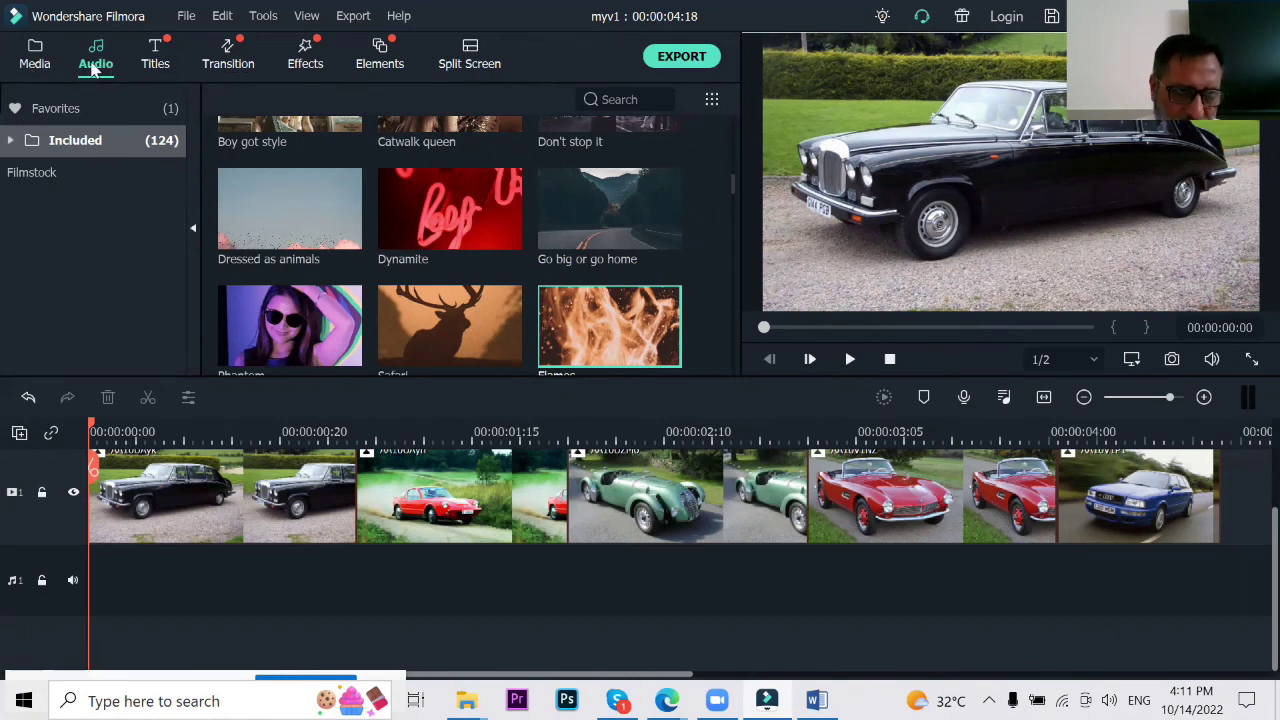
{"action": "left_click", "coordinate": [36, 64]}
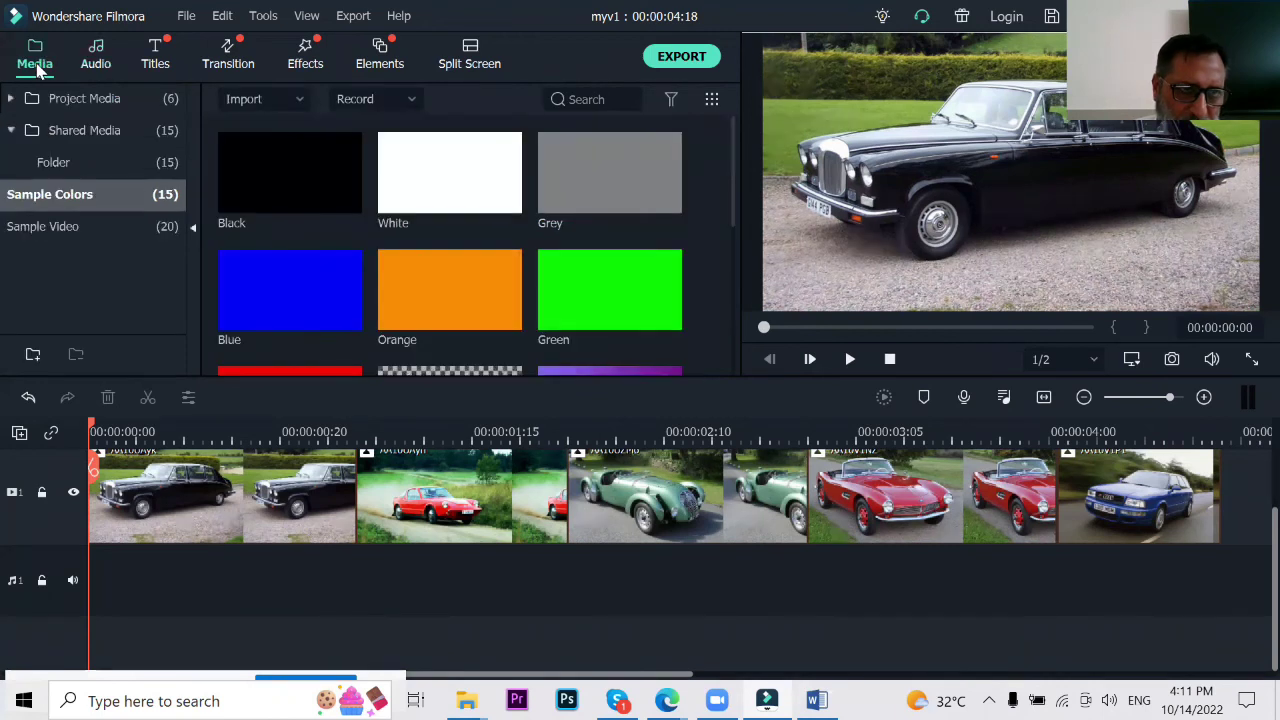
{"action": "left_click", "coordinate": [96, 130]}
{"action": "left_click", "coordinate": [115, 97]}
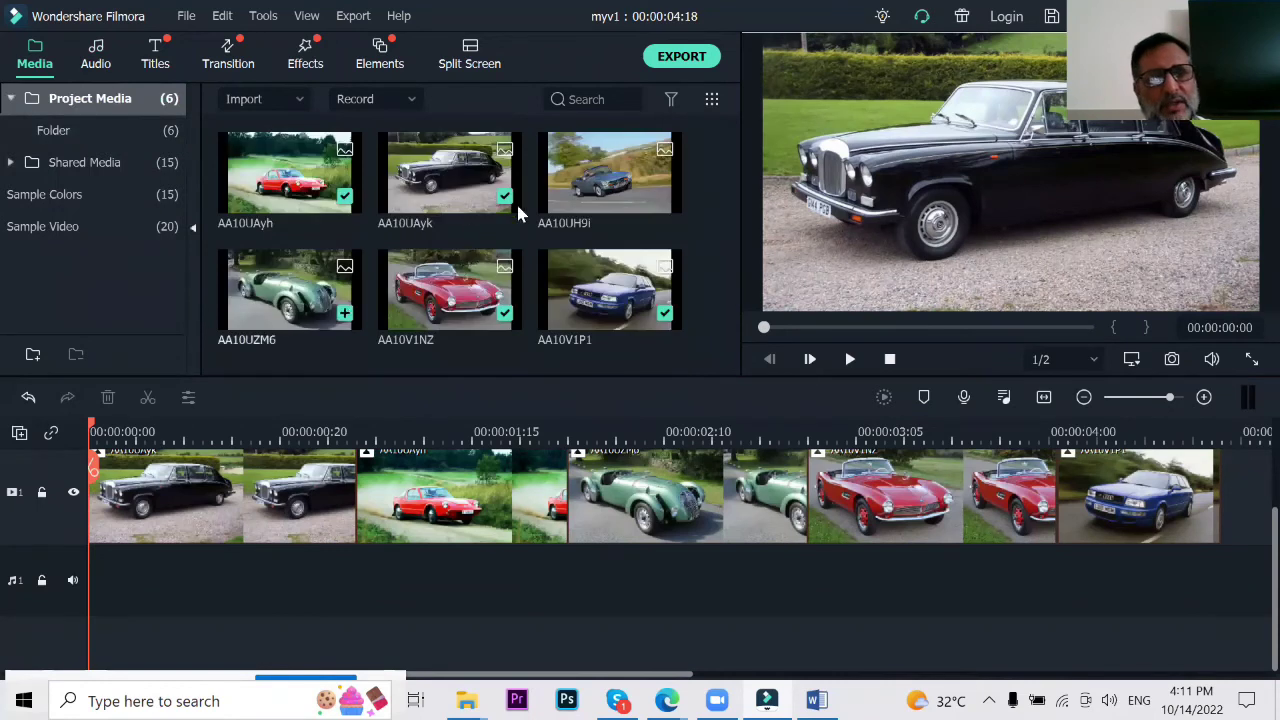
{"action": "left_click", "coordinate": [96, 60]}
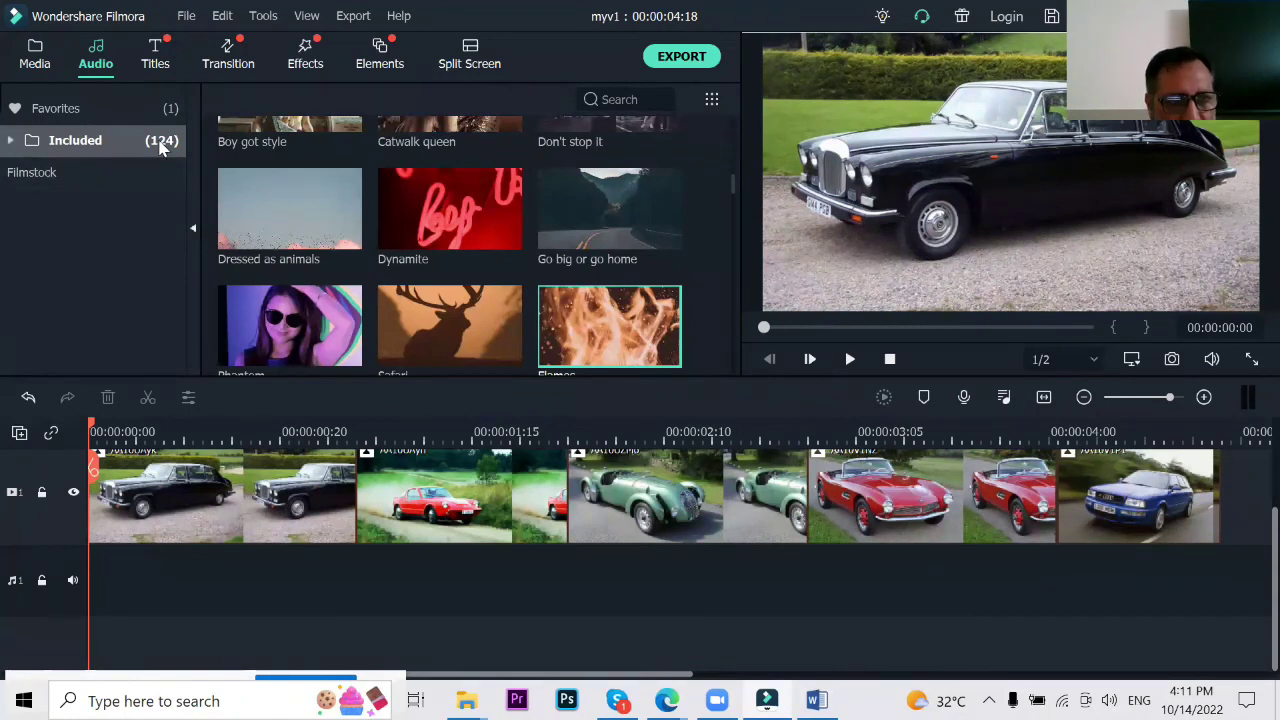
{"action": "scroll", "coordinate": [490, 210], "scroll_direction": "down", "scroll_amount": 15}
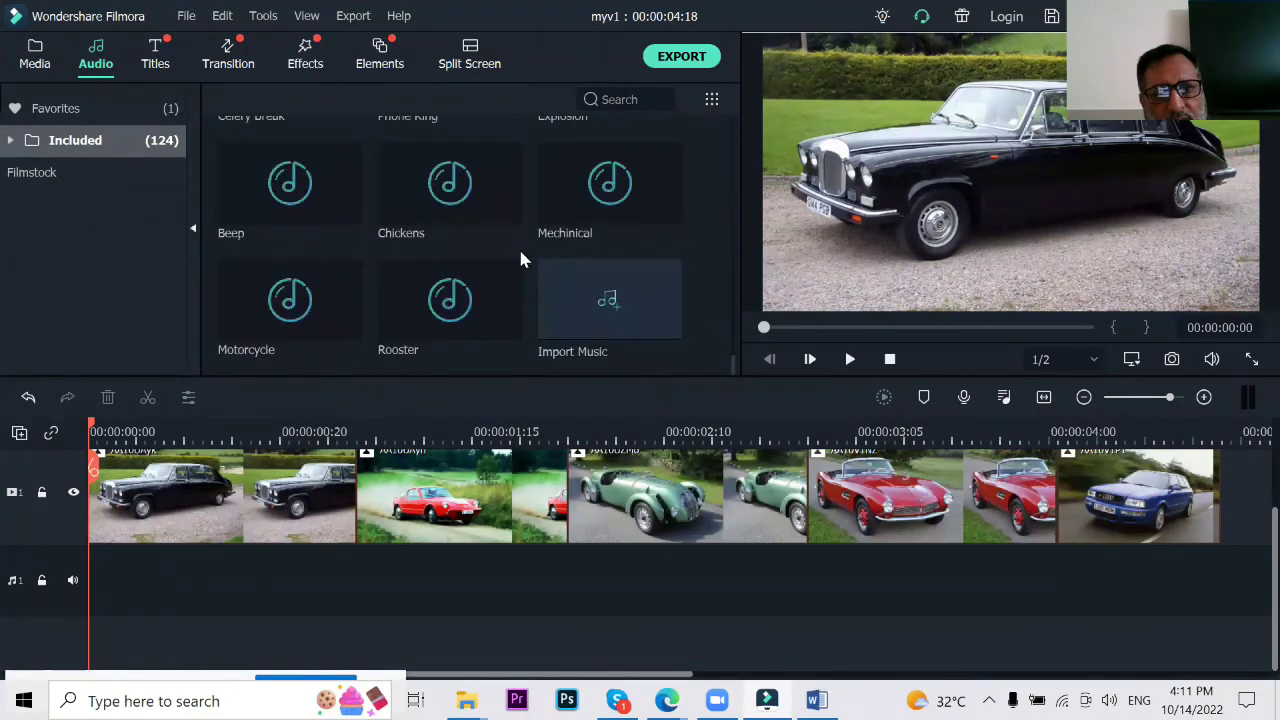
{"action": "mouse_move", "coordinate": [517, 204]}
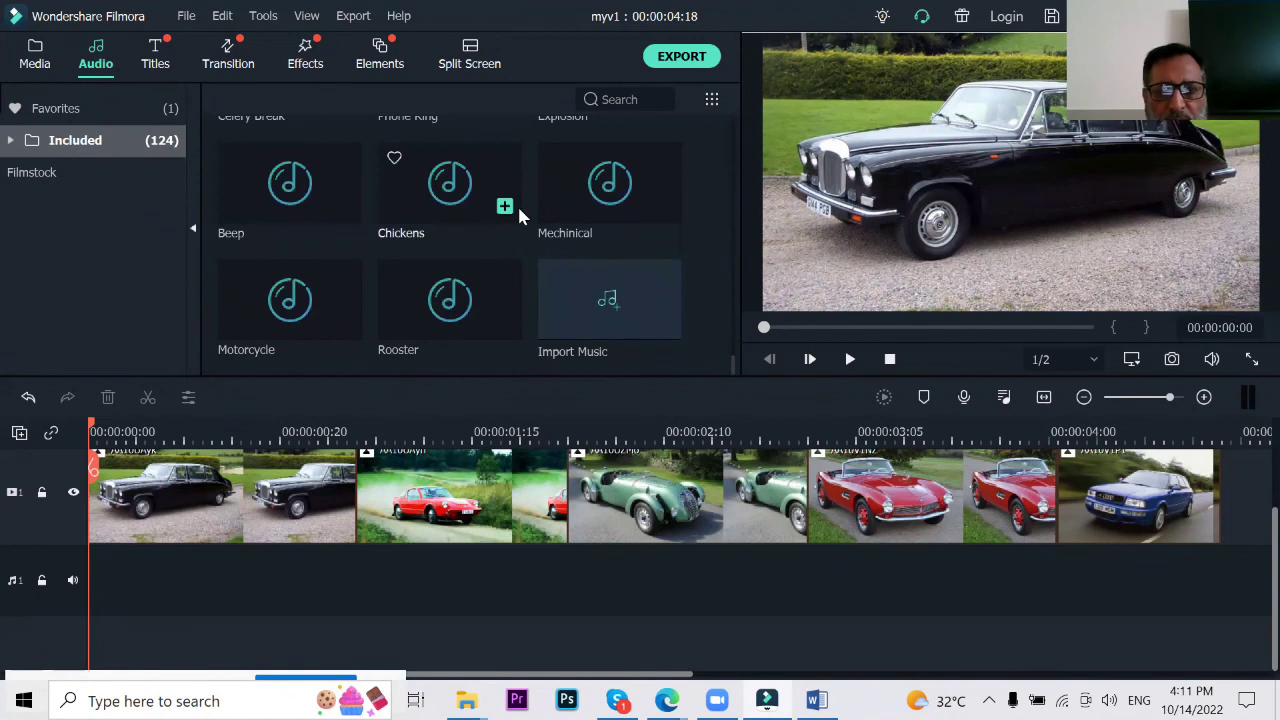
{"action": "scroll", "coordinate": [517, 204], "scroll_direction": "up", "scroll_amount": 15}
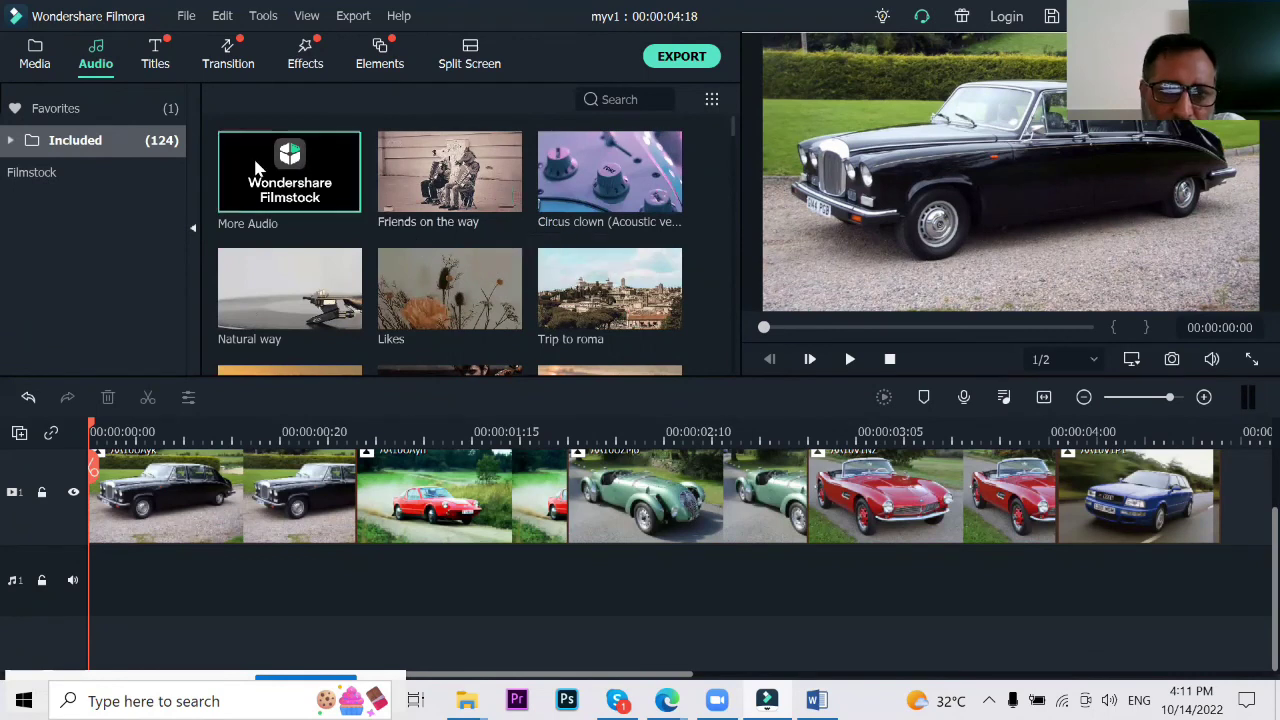
Step: Preview the track Feel the summer from the Included audio collection and stop its playback
{"action": "mouse_move", "coordinate": [620, 190]}
{"action": "scroll", "coordinate": [617, 190], "scroll_direction": "down", "scroll_amount": 3}
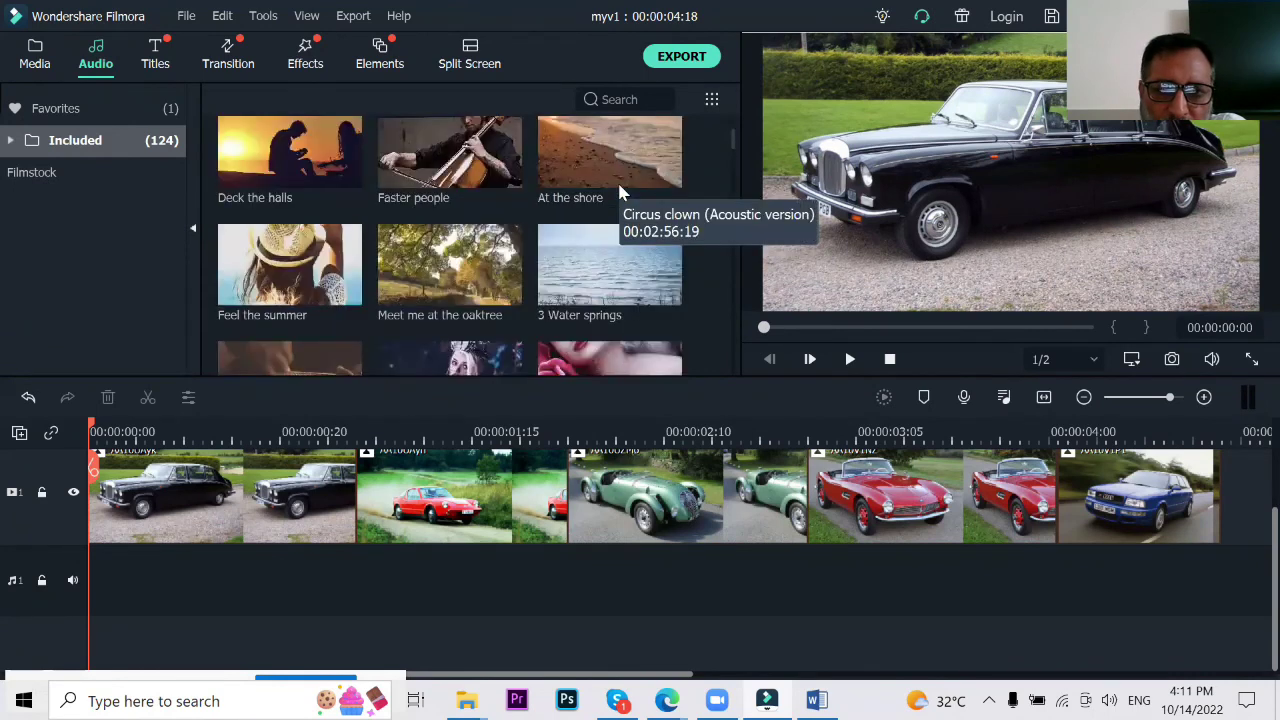
{"action": "left_click", "coordinate": [340, 255]}
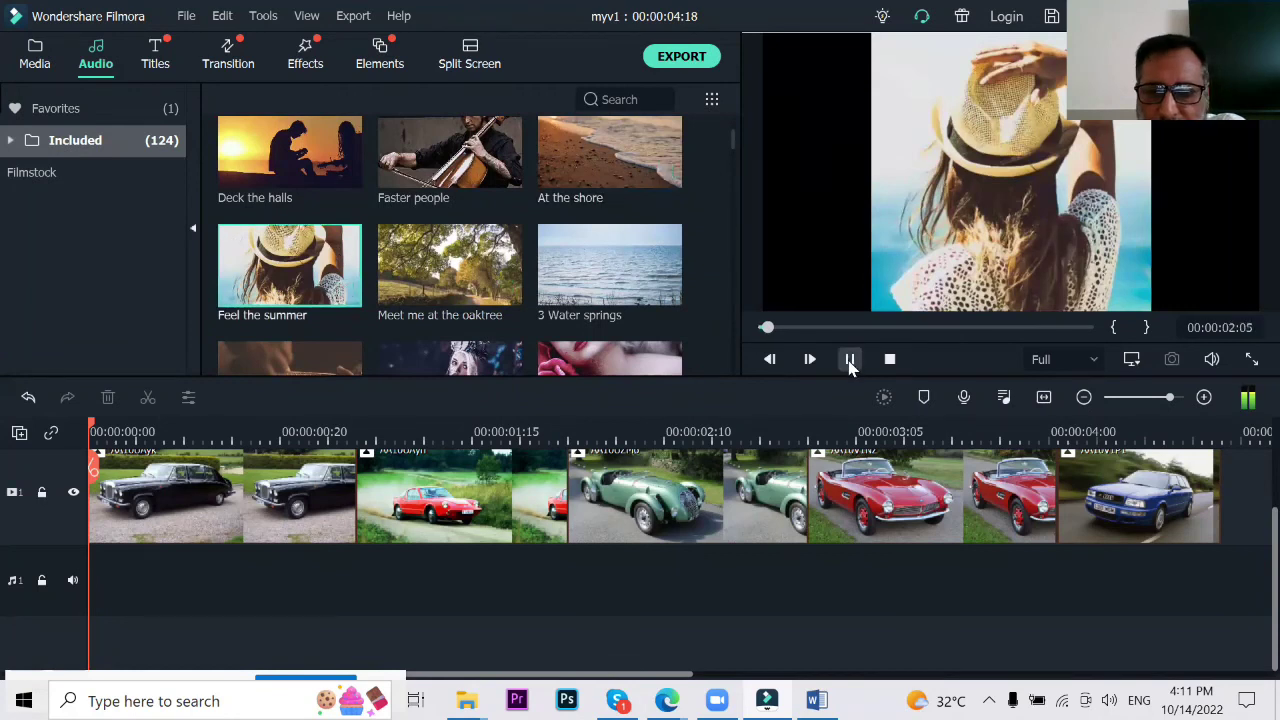
{"action": "left_click", "coordinate": [889, 359]}
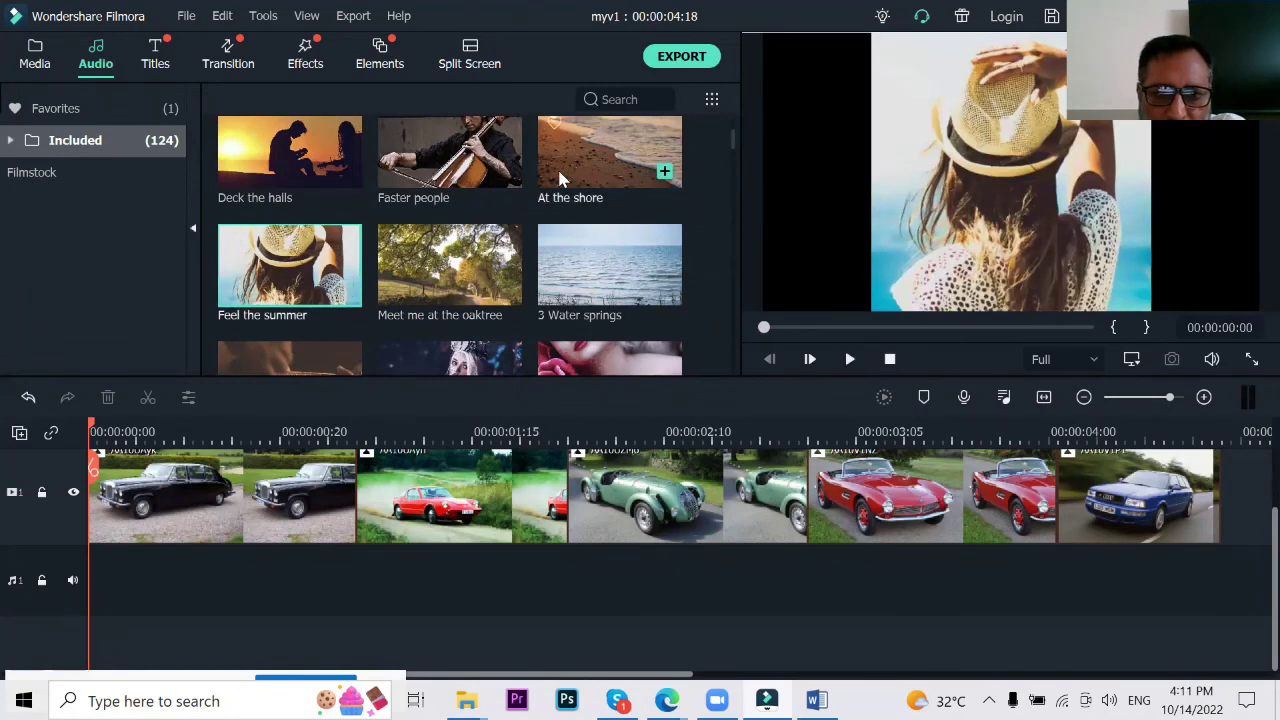
Step: Download the Sand - Takes Me To the... track from further down the Included audio collection and preview it
{"action": "scroll", "coordinate": [560, 177], "scroll_direction": "down", "scroll_amount": 3}
{"action": "scroll", "coordinate": [560, 177], "scroll_direction": "down", "scroll_amount": 5}
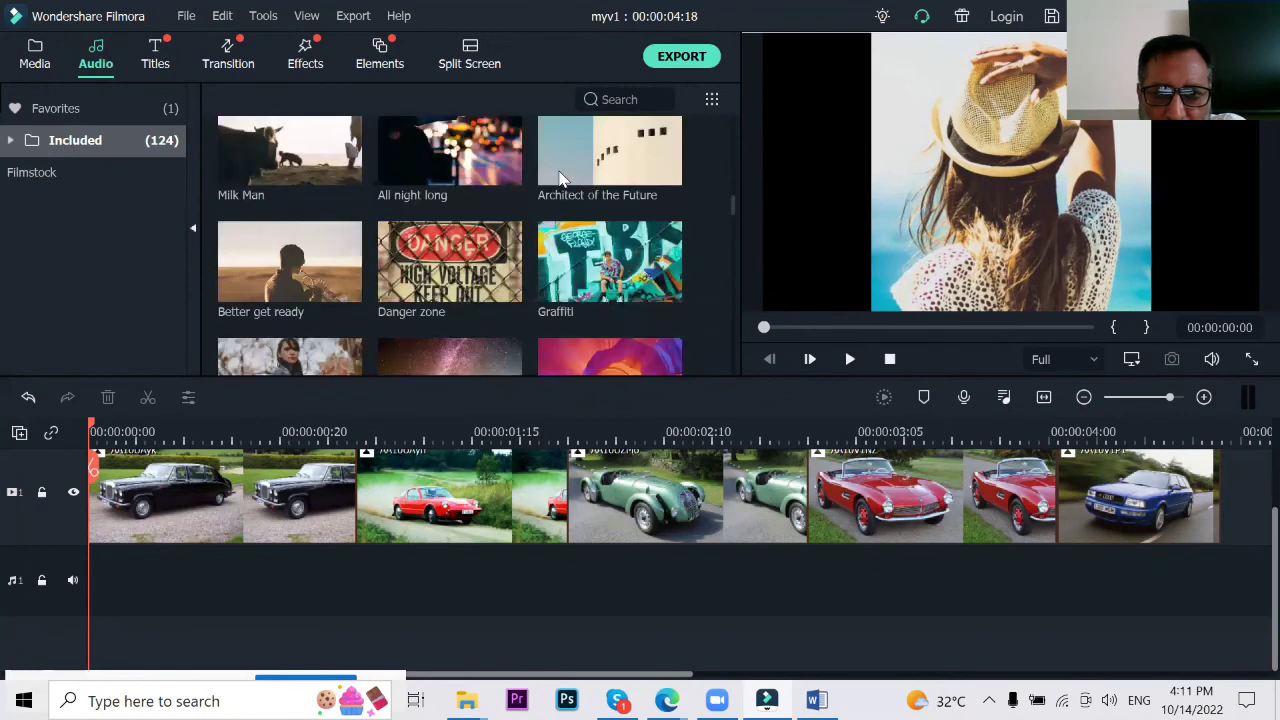
{"action": "scroll", "coordinate": [560, 177], "scroll_direction": "down", "scroll_amount": 6}
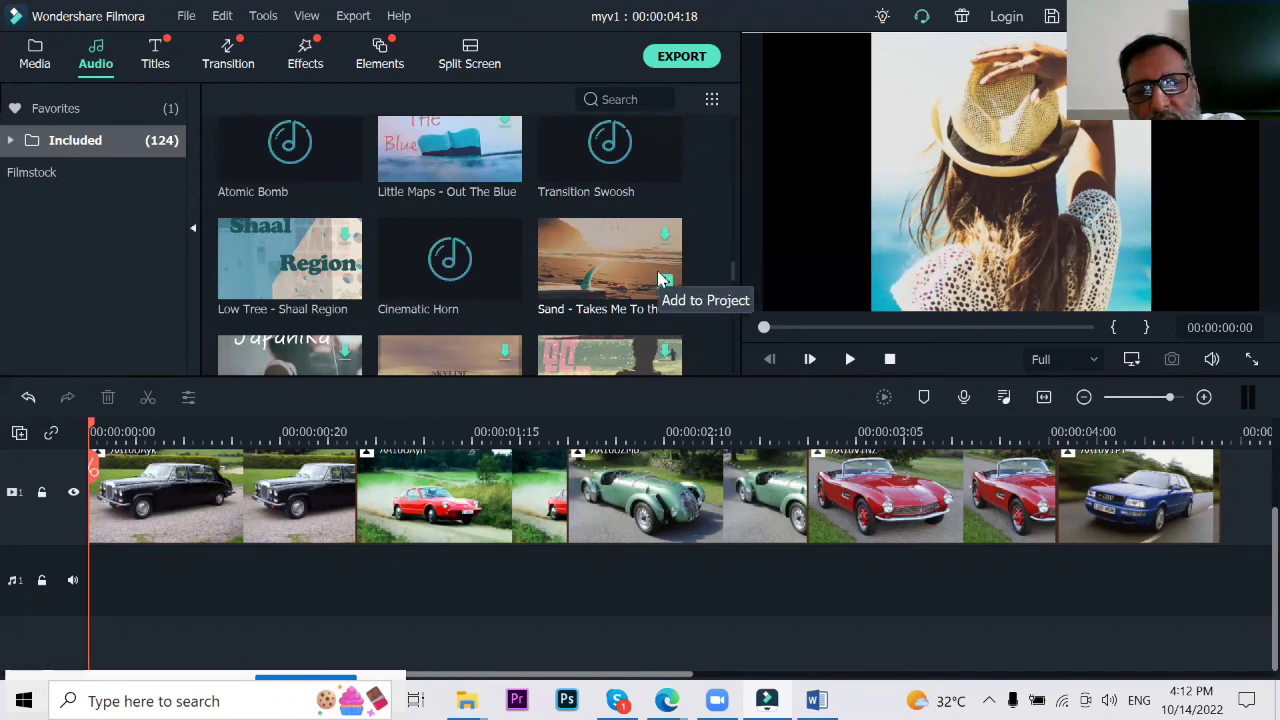
{"action": "double_click", "coordinate": [615, 261]}
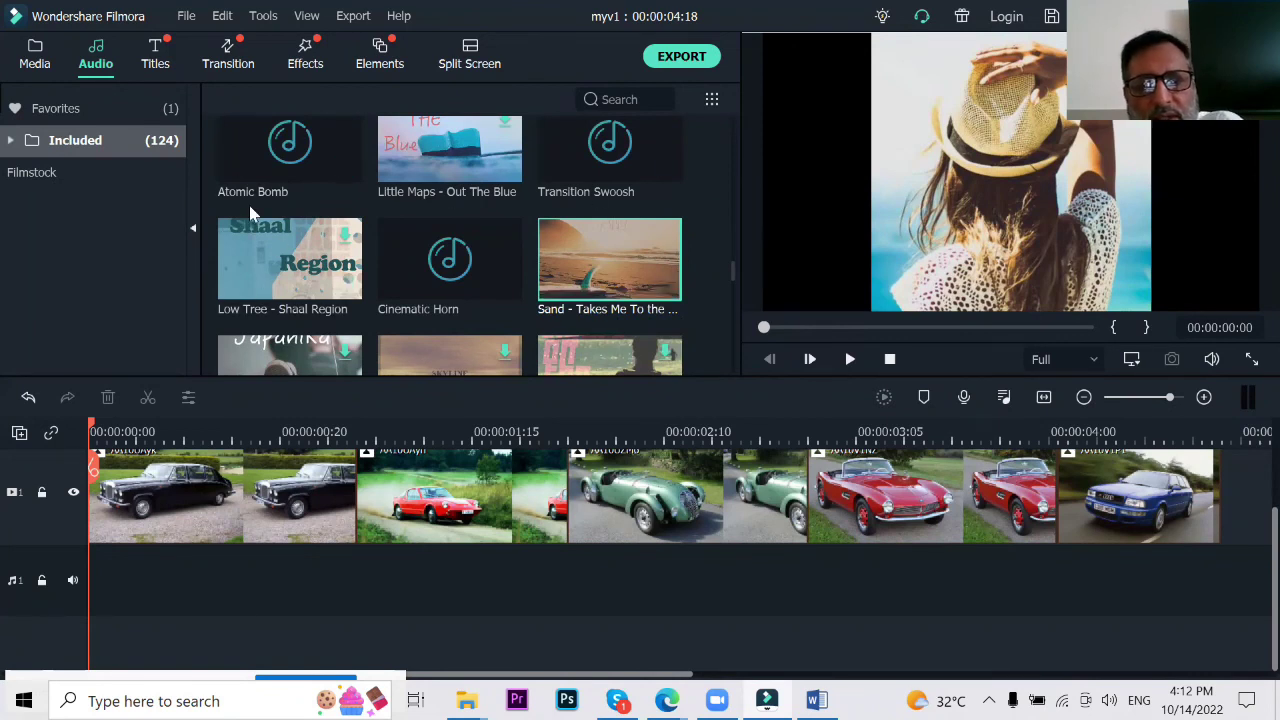
{"action": "mouse_move", "coordinate": [648, 311]}
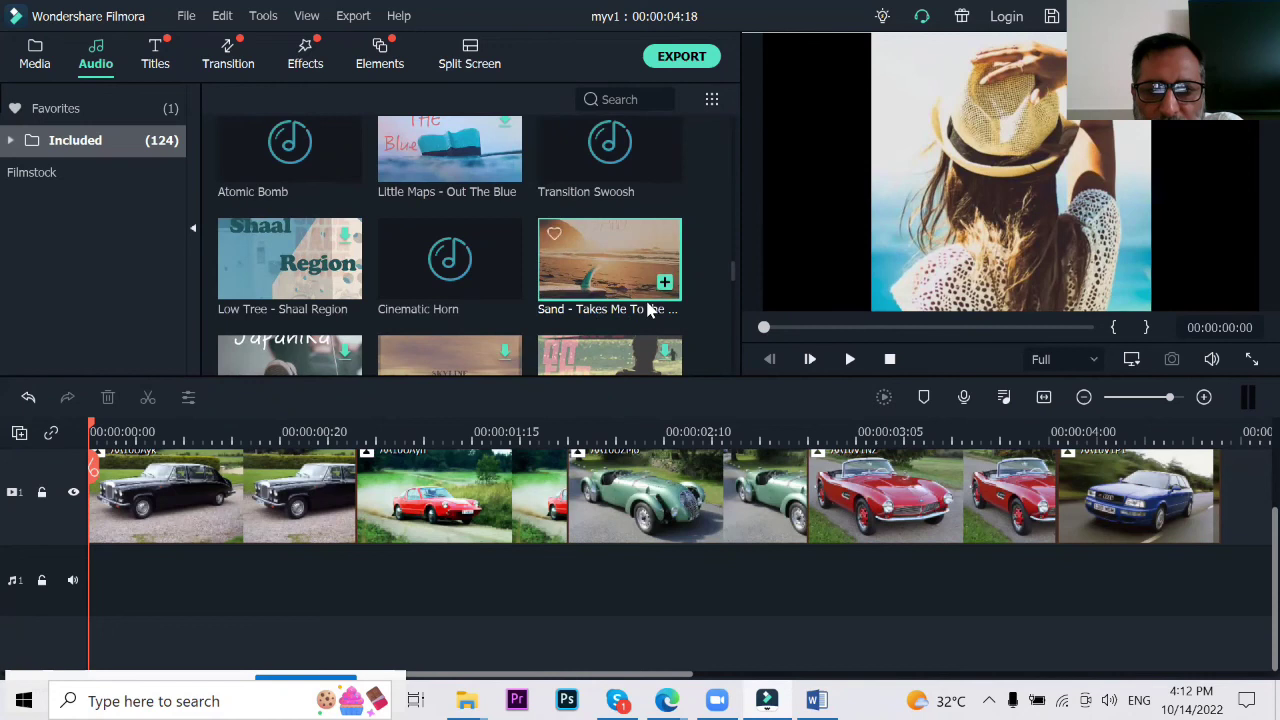
{"action": "left_click", "coordinate": [628, 246]}
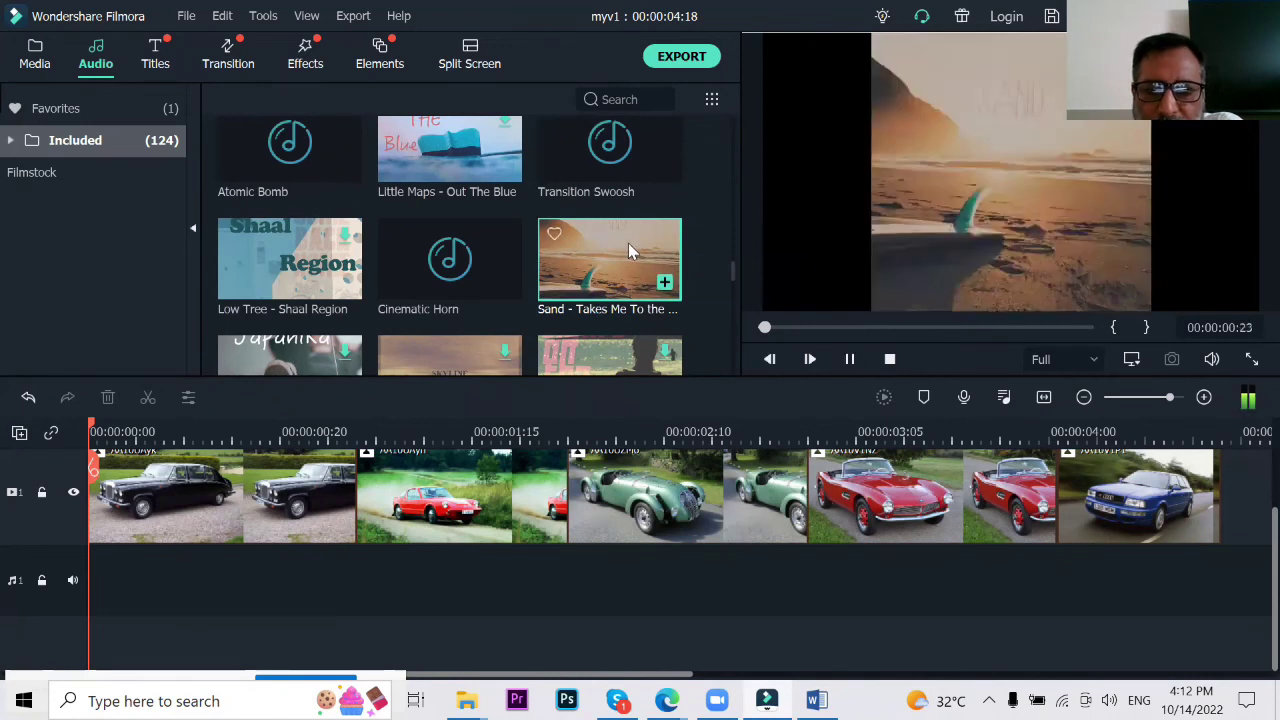
Step: Return to the Flames track in the Included audio collection, preview it and stop its playback
{"action": "scroll", "coordinate": [628, 241], "scroll_direction": "up", "scroll_amount": 10}
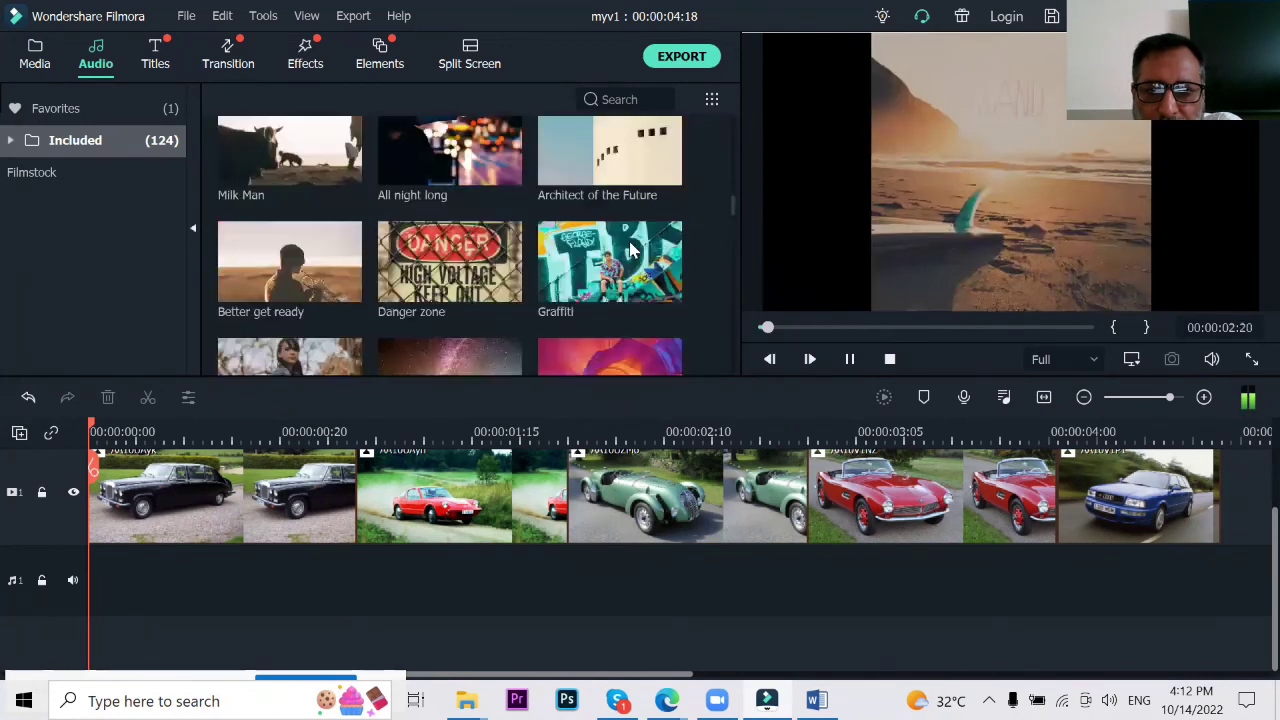
{"action": "scroll", "coordinate": [630, 250], "scroll_direction": "down", "scroll_amount": 5}
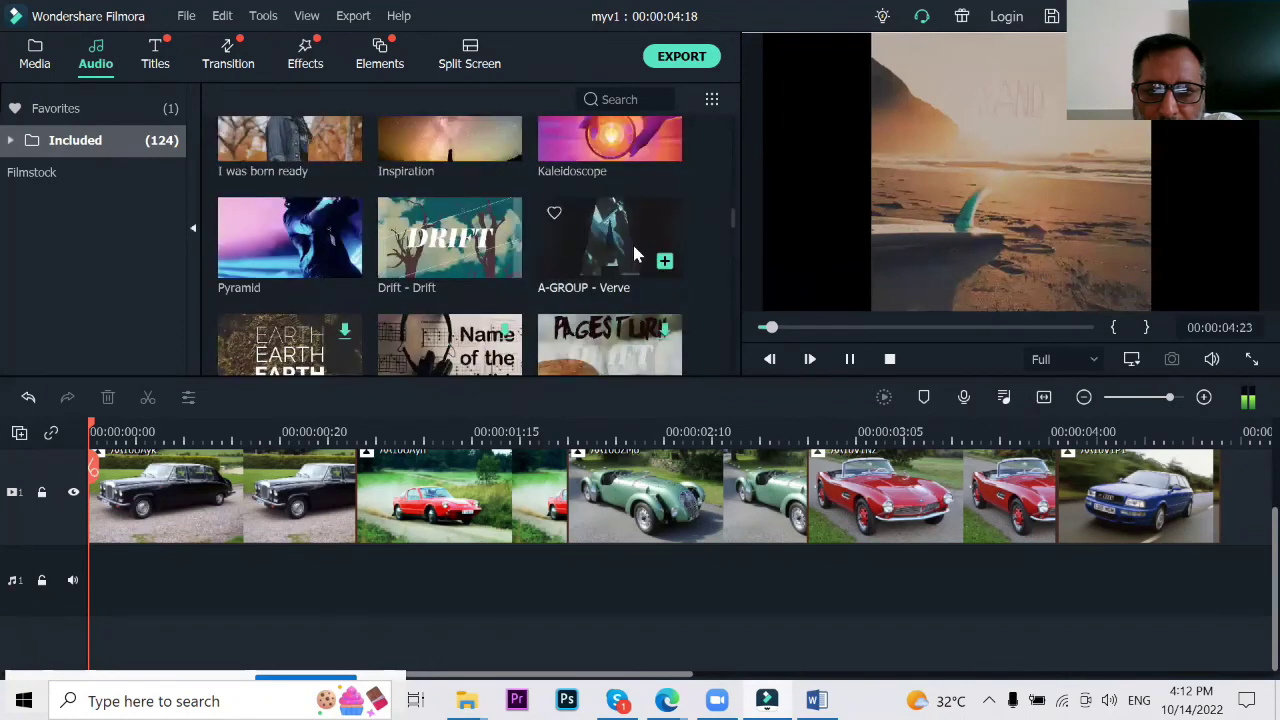
{"action": "scroll", "coordinate": [636, 258], "scroll_direction": "down", "scroll_amount": 6}
{"action": "scroll", "coordinate": [636, 258], "scroll_direction": "up", "scroll_amount": 2}
{"action": "scroll", "coordinate": [634, 250], "scroll_direction": "up", "scroll_amount": 2}
{"action": "scroll", "coordinate": [636, 248], "scroll_direction": "up", "scroll_amount": 3}
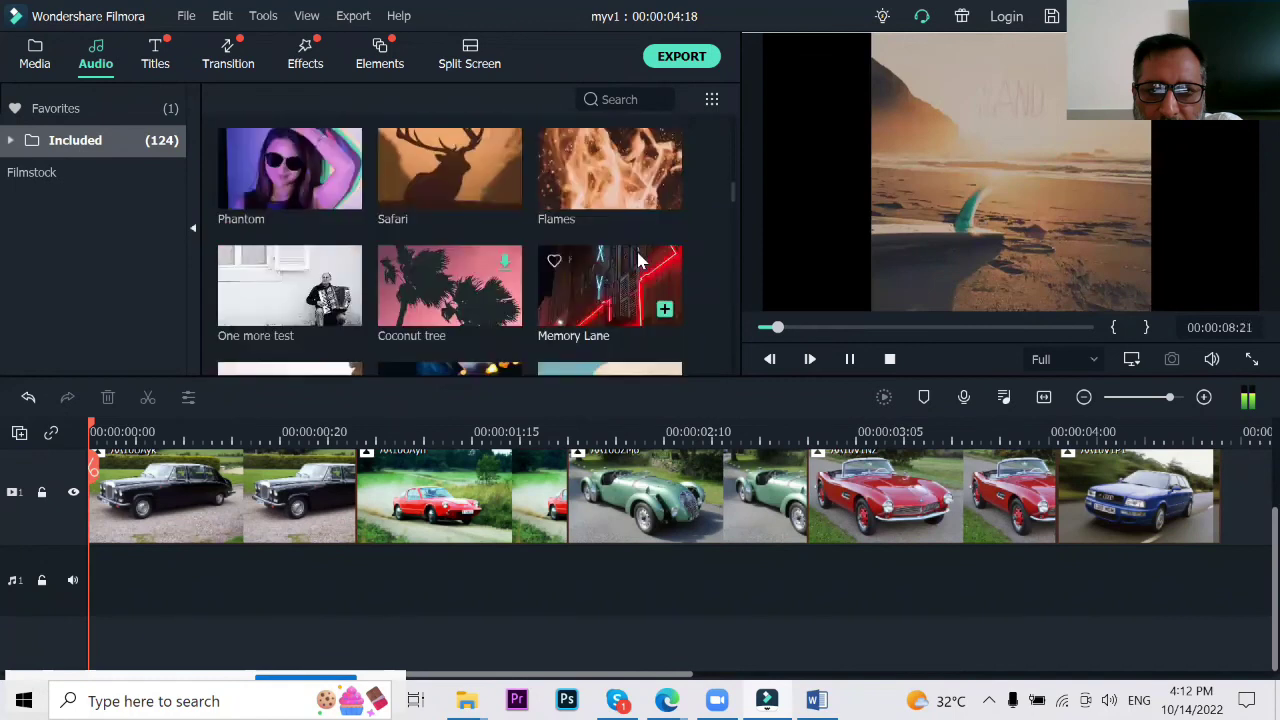
{"action": "left_click", "coordinate": [608, 185]}
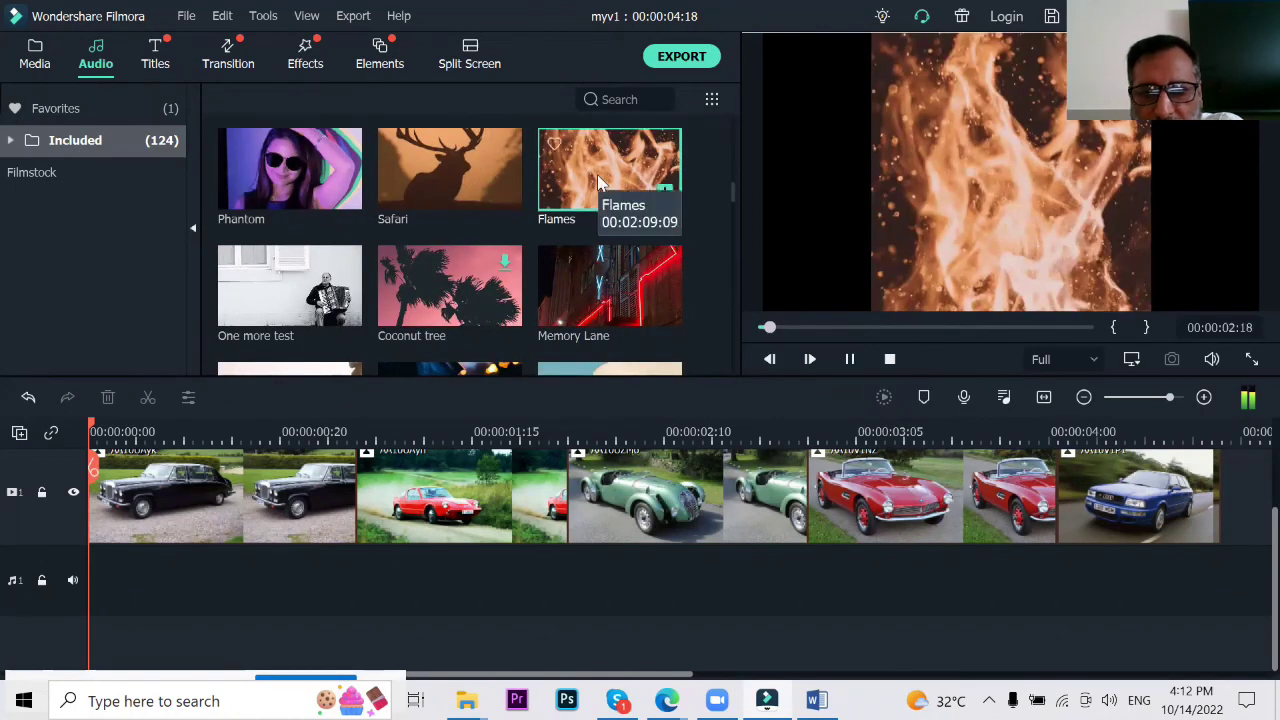
{"action": "left_click", "coordinate": [889, 359]}
Step: Place Flames at the start of the audio track and trim about 7 seconds off its beginning, keeping it at the timeline start
{"action": "left_click_drag", "start_coordinate": [609, 152], "coordinate": [95, 582]}
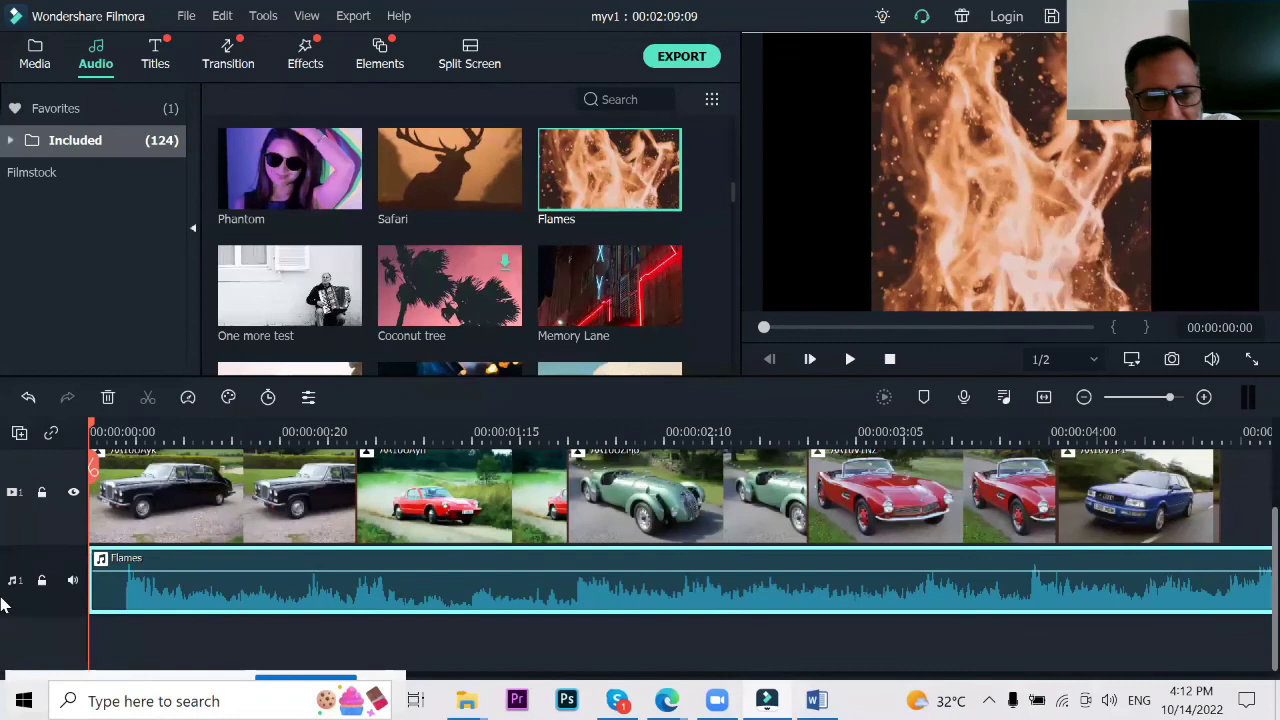
{"action": "left_click_drag", "start_coordinate": [95, 592], "coordinate": [1037, 594]}
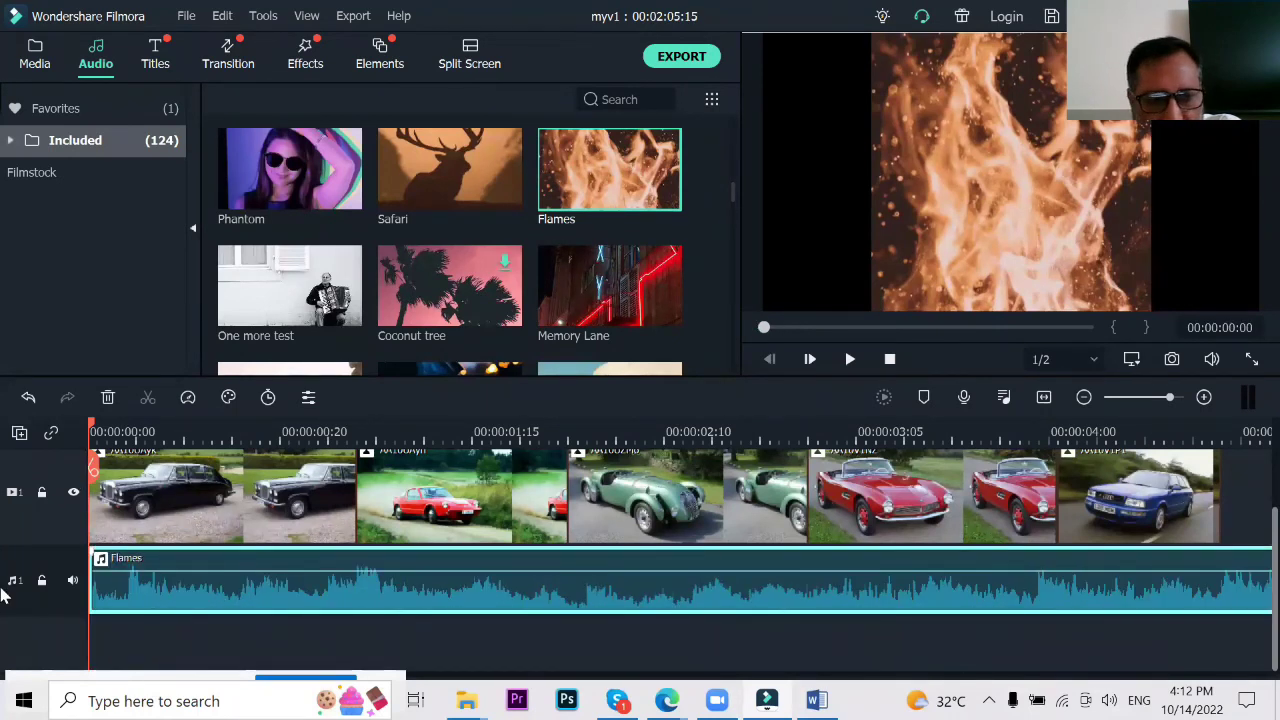
{"action": "left_click_drag", "start_coordinate": [87, 592], "coordinate": [870, 596]}
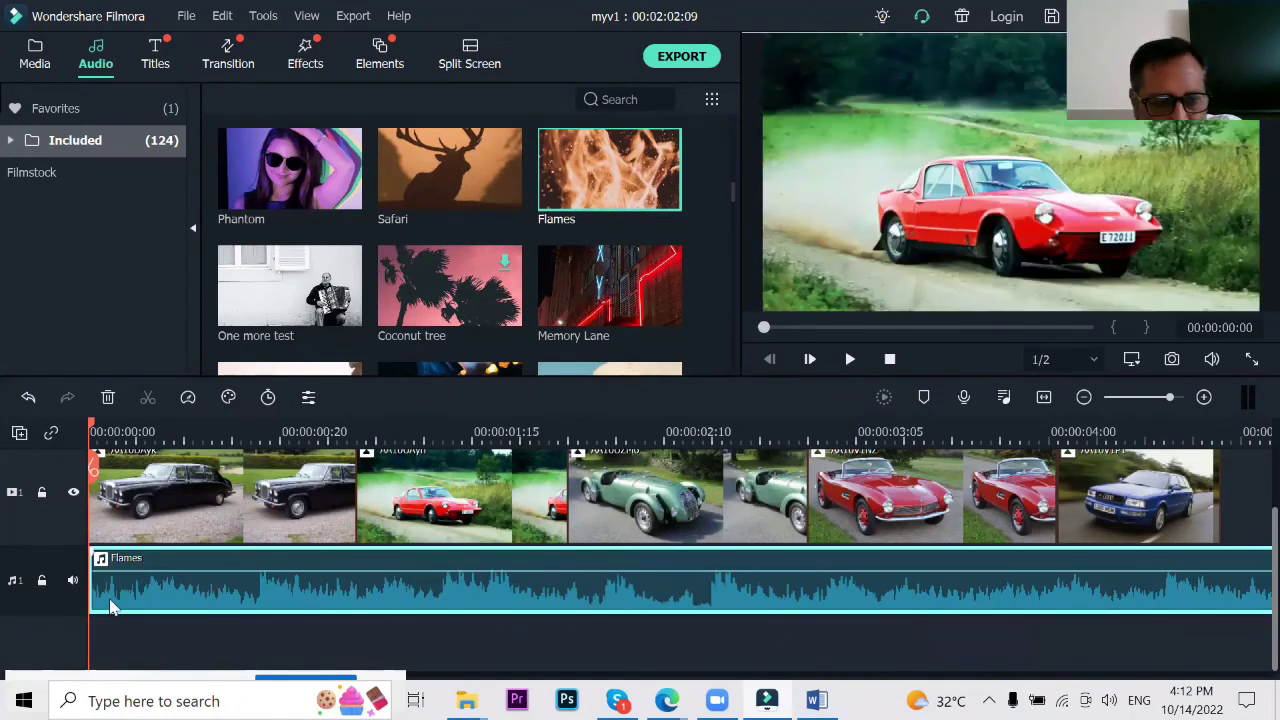
Step: Trim about 4 seconds more off the start of Flames, shorten its end to 00:00:04:18 with the last photo, and play the slideshow
{"action": "left_click_drag", "start_coordinate": [101, 588], "coordinate": [1125, 590]}
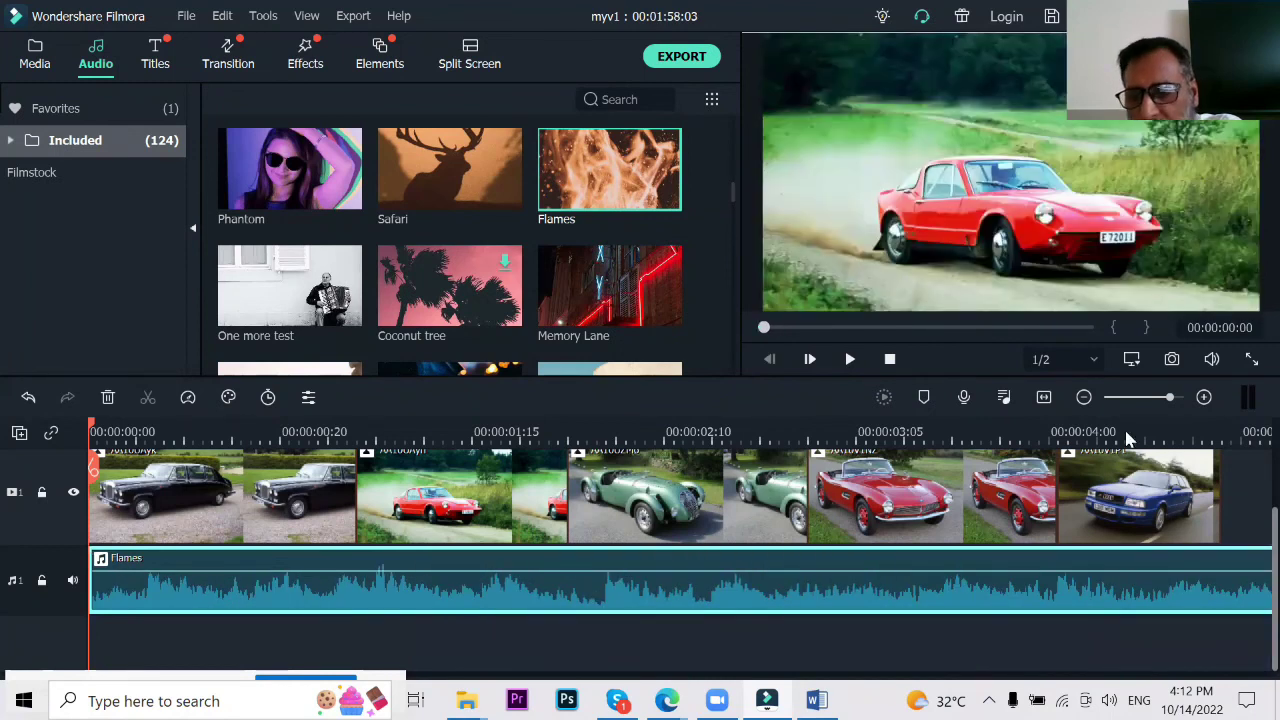
{"action": "left_click", "coordinate": [1044, 397]}
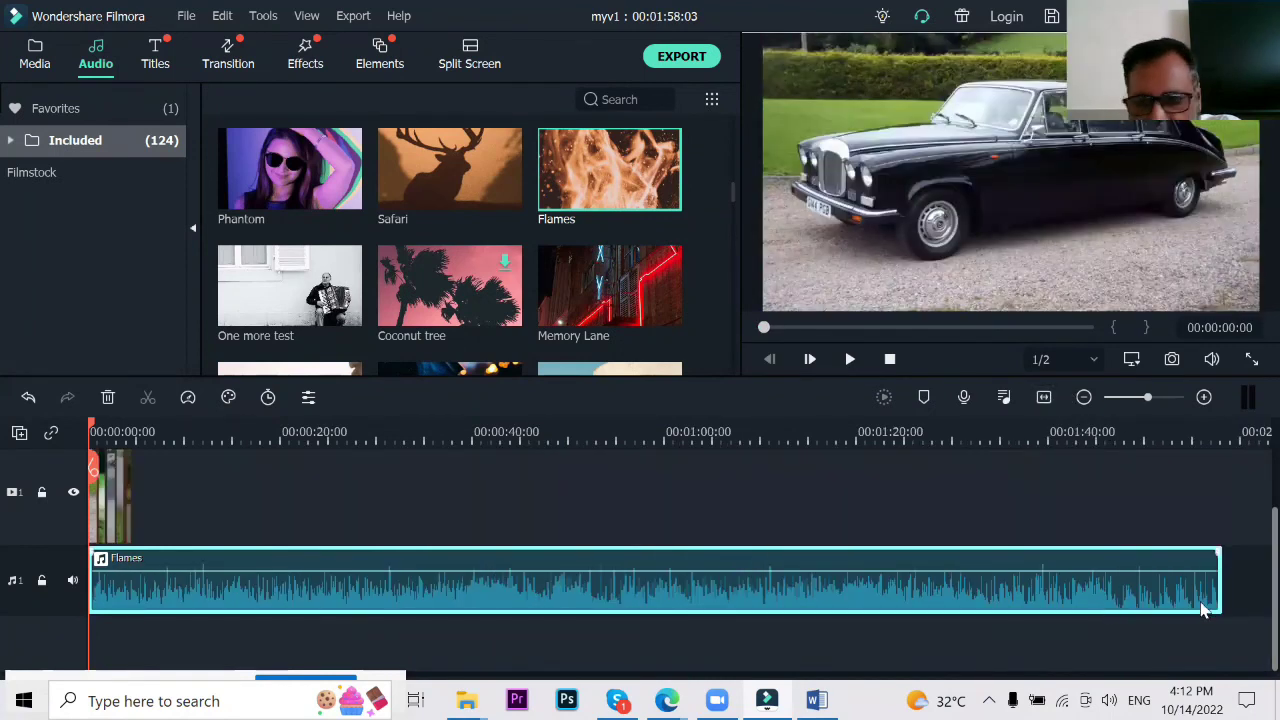
{"action": "left_click_drag", "start_coordinate": [1224, 577], "coordinate": [131, 551]}
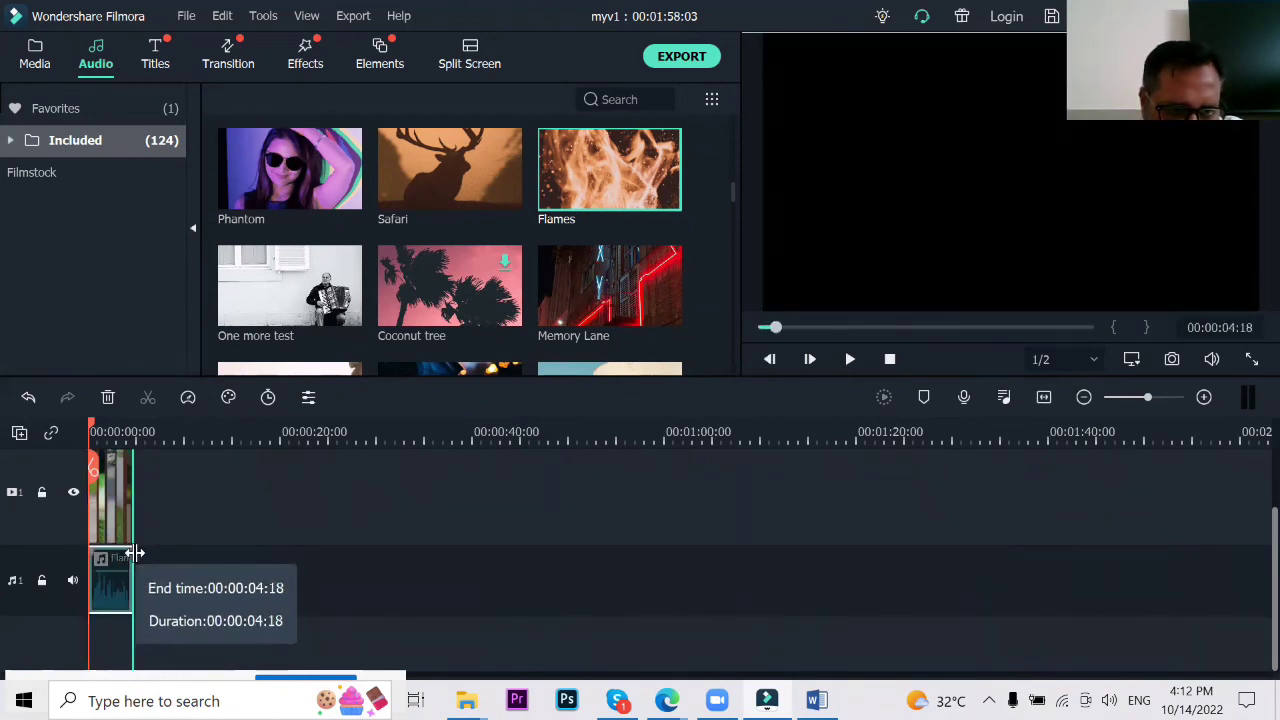
{"action": "left_click", "coordinate": [1046, 398]}
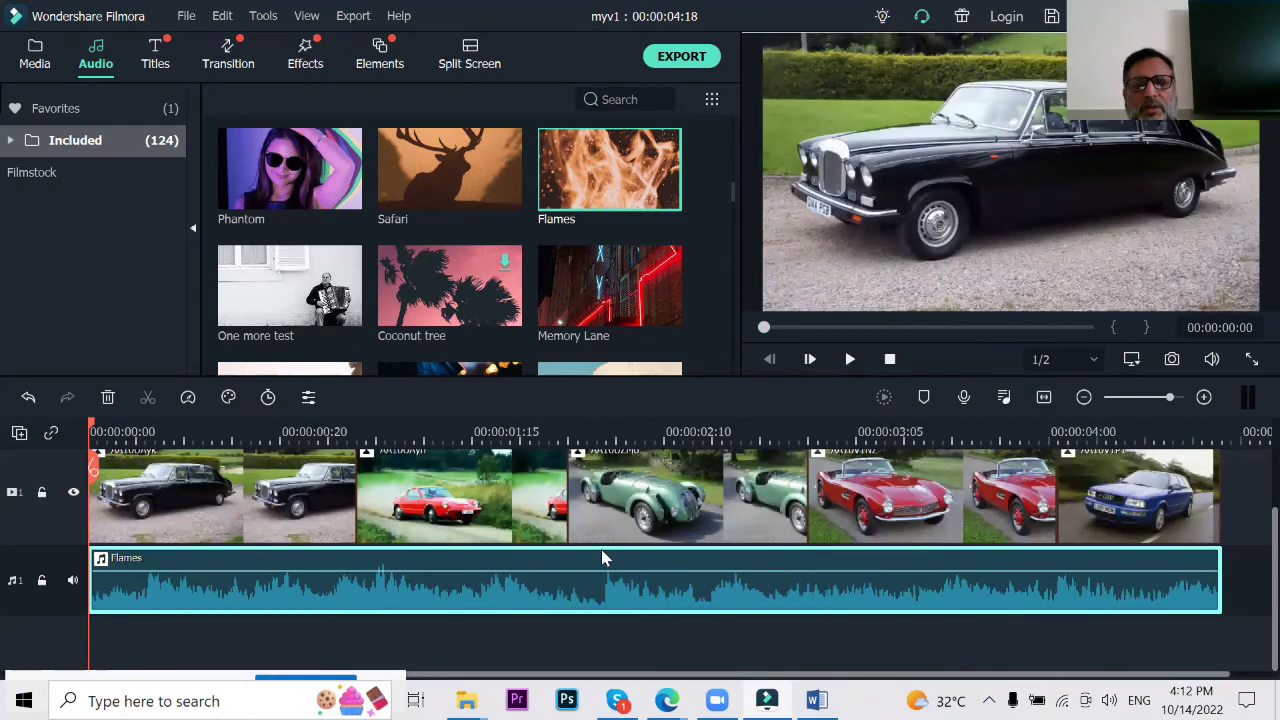
{"action": "left_click", "coordinate": [848, 361]}
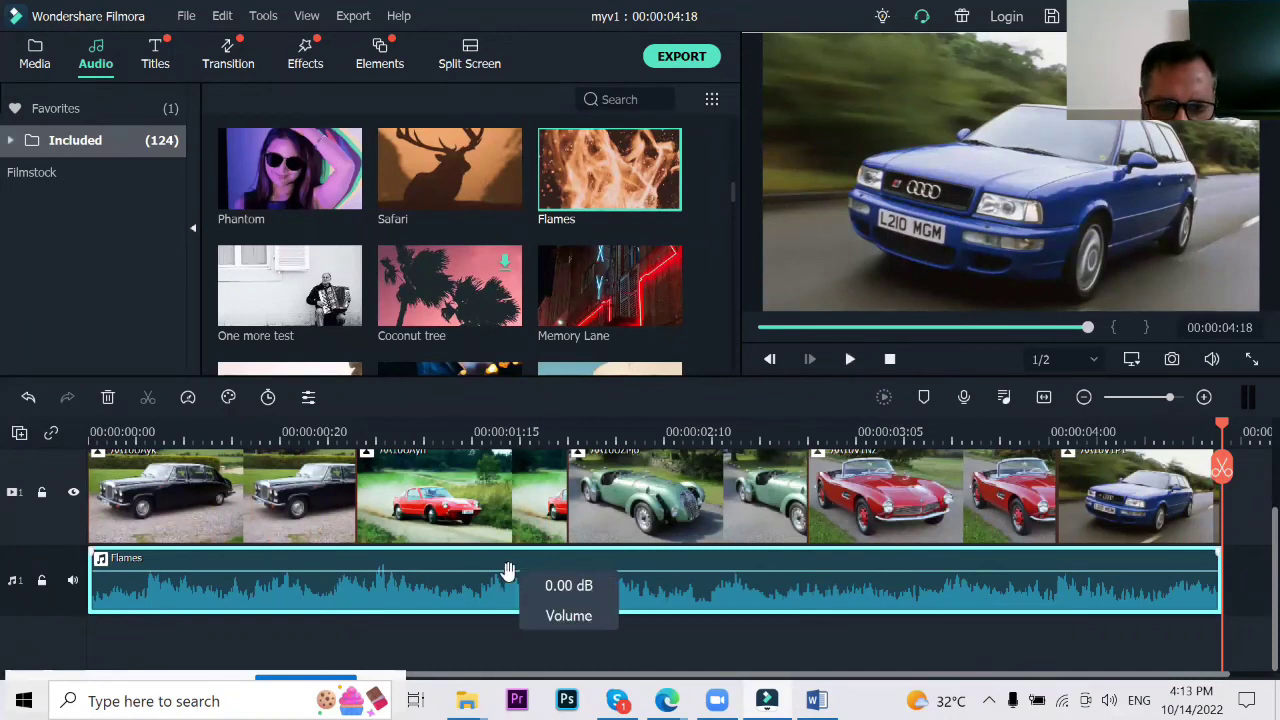
Step: Lower the Flames clip's volume to -10.18 dB and play the slideshow from the start
{"action": "left_click_drag", "start_coordinate": [505, 577], "coordinate": [503, 590]}
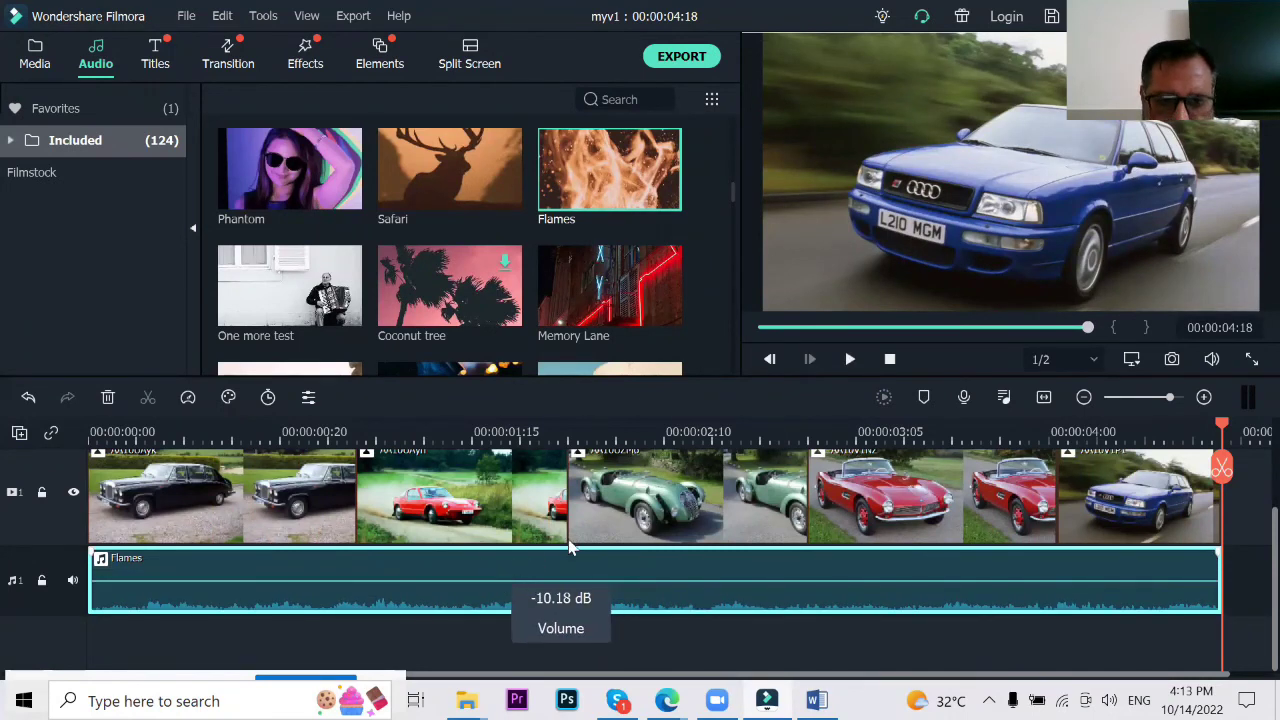
{"action": "left_click", "coordinate": [890, 360]}
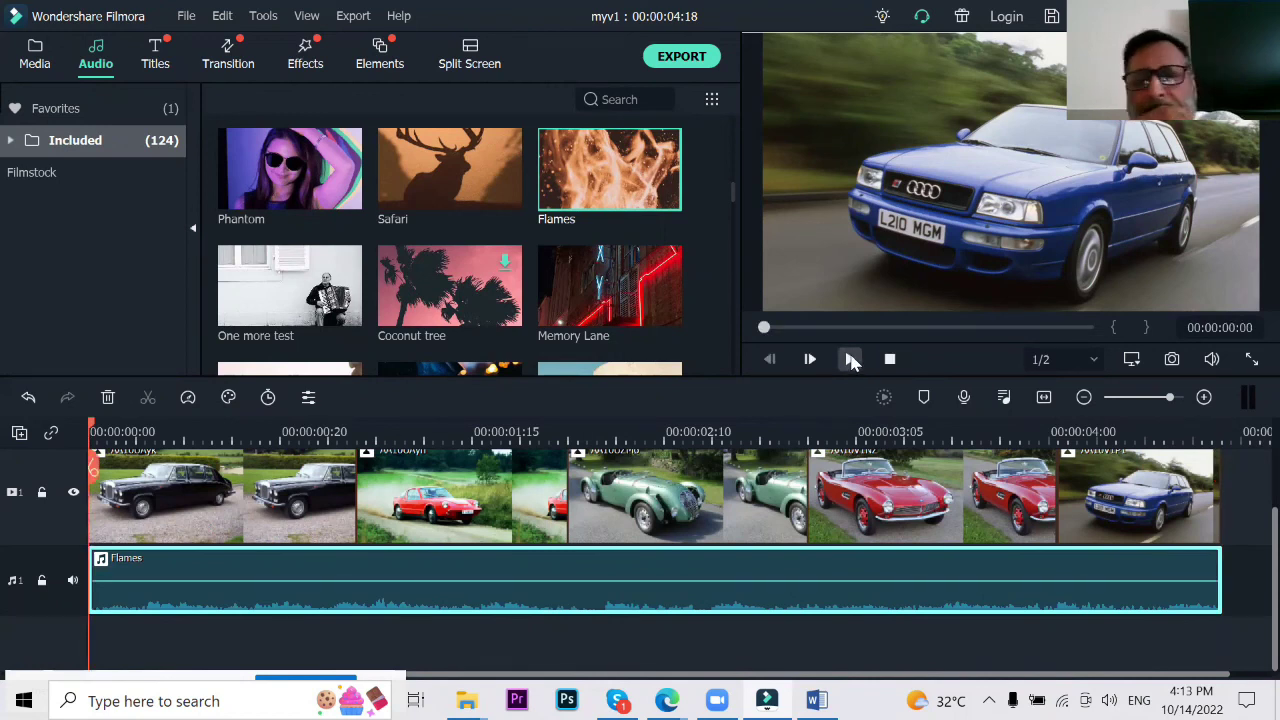
{"action": "left_click", "coordinate": [851, 360]}
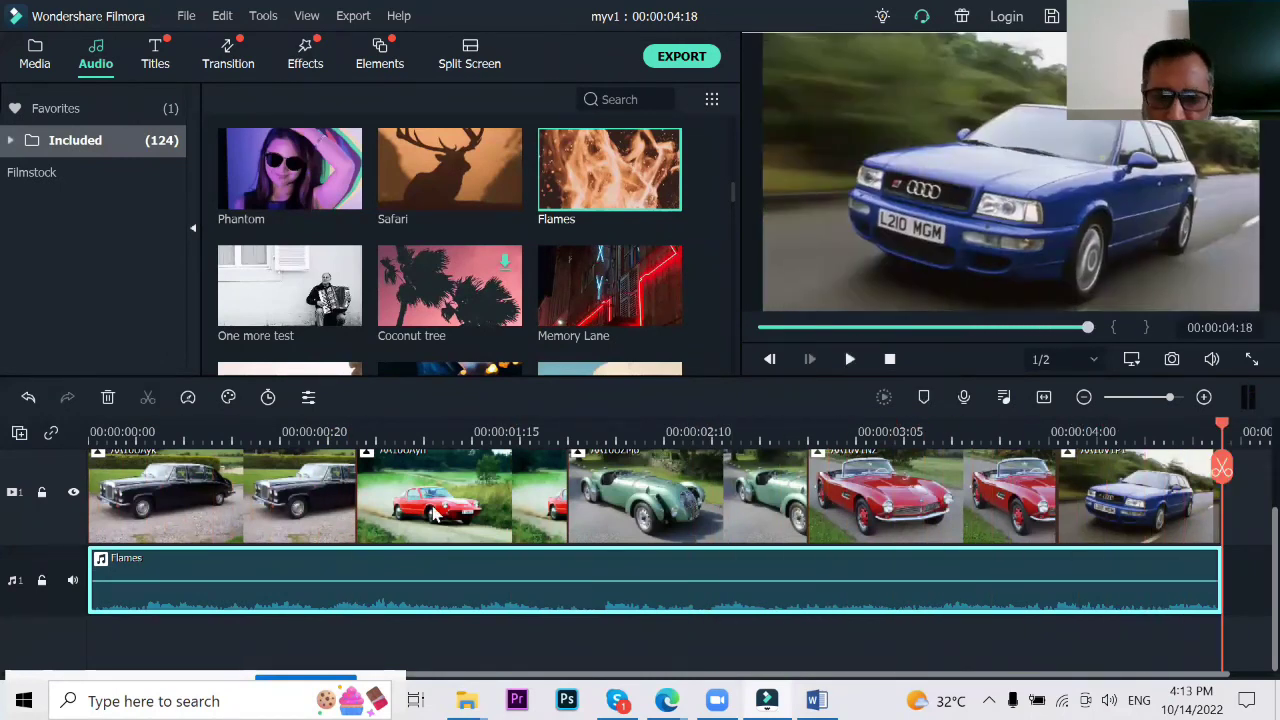
Step: Raise the Flames clip's volume to 2.36 dB, play the slideshow from the start and pause it
{"action": "mouse_move", "coordinate": [573, 583]}
{"action": "left_mouse_down"}
{"action": "mouse_move", "coordinate": [563, 554]}
{"action": "mouse_move", "coordinate": [565, 571]}
{"action": "left_mouse_up"}
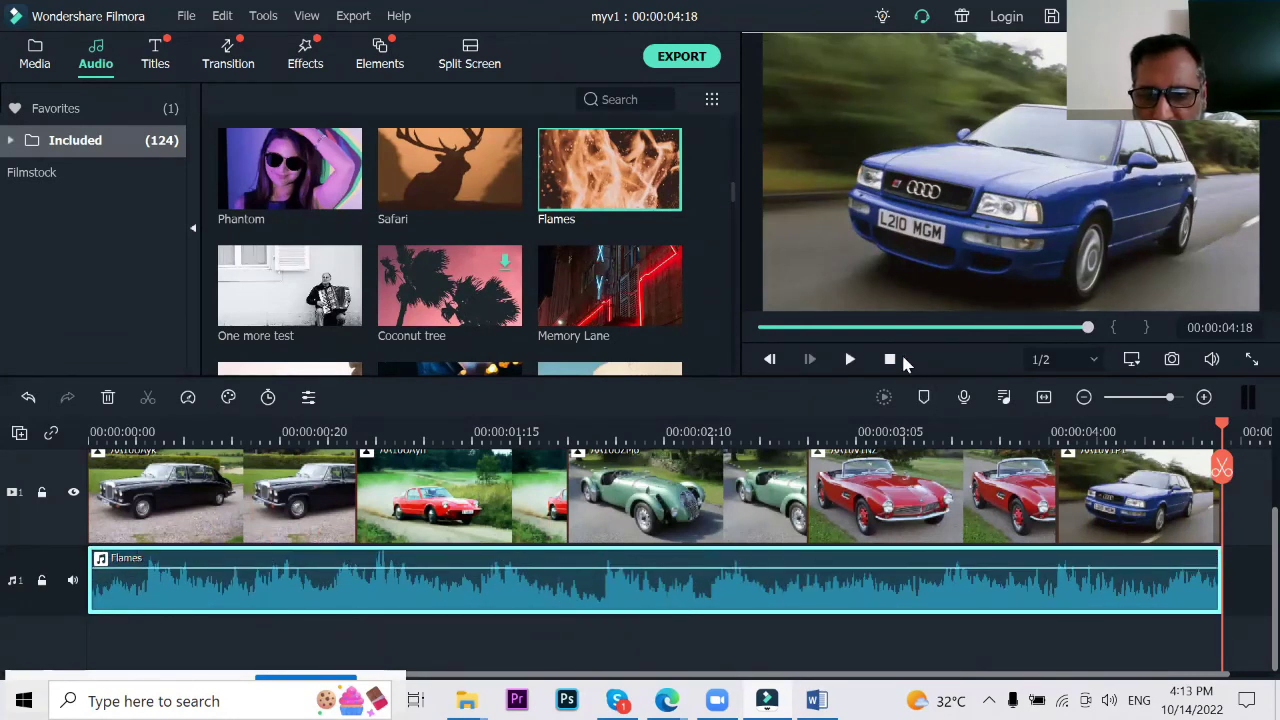
{"action": "left_click", "coordinate": [886, 363]}
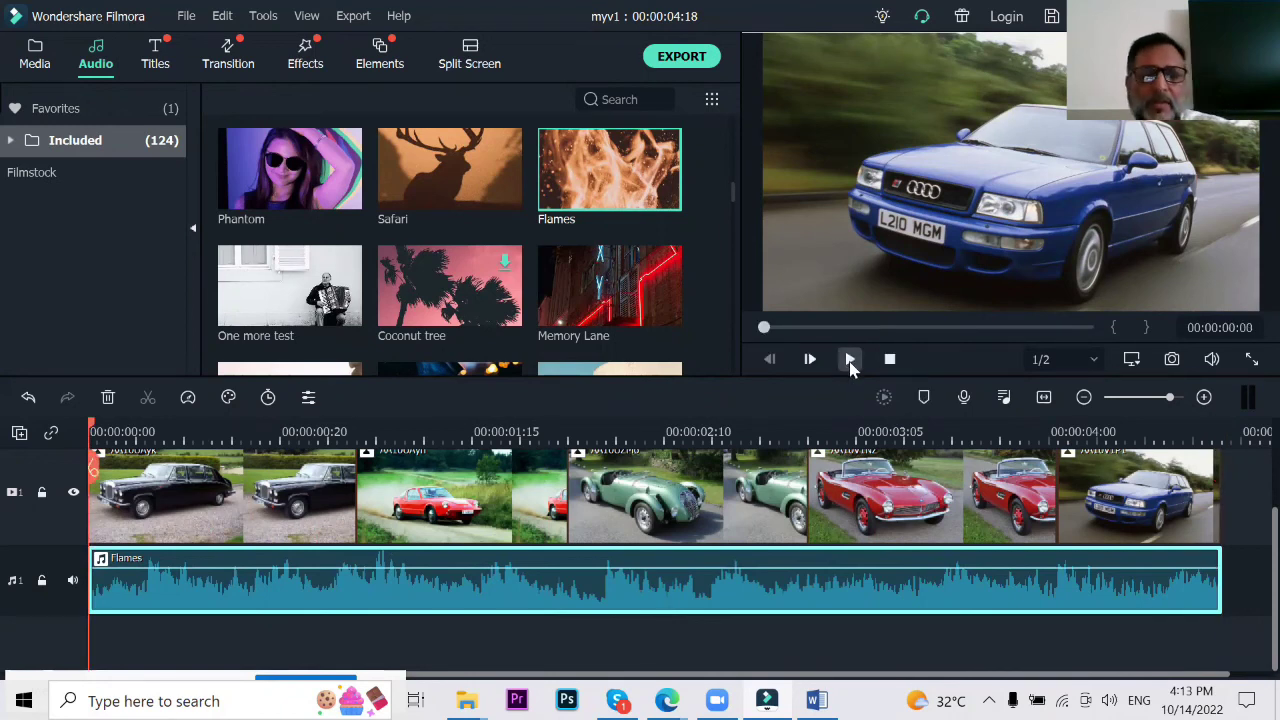
{"action": "left_click", "coordinate": [850, 360]}
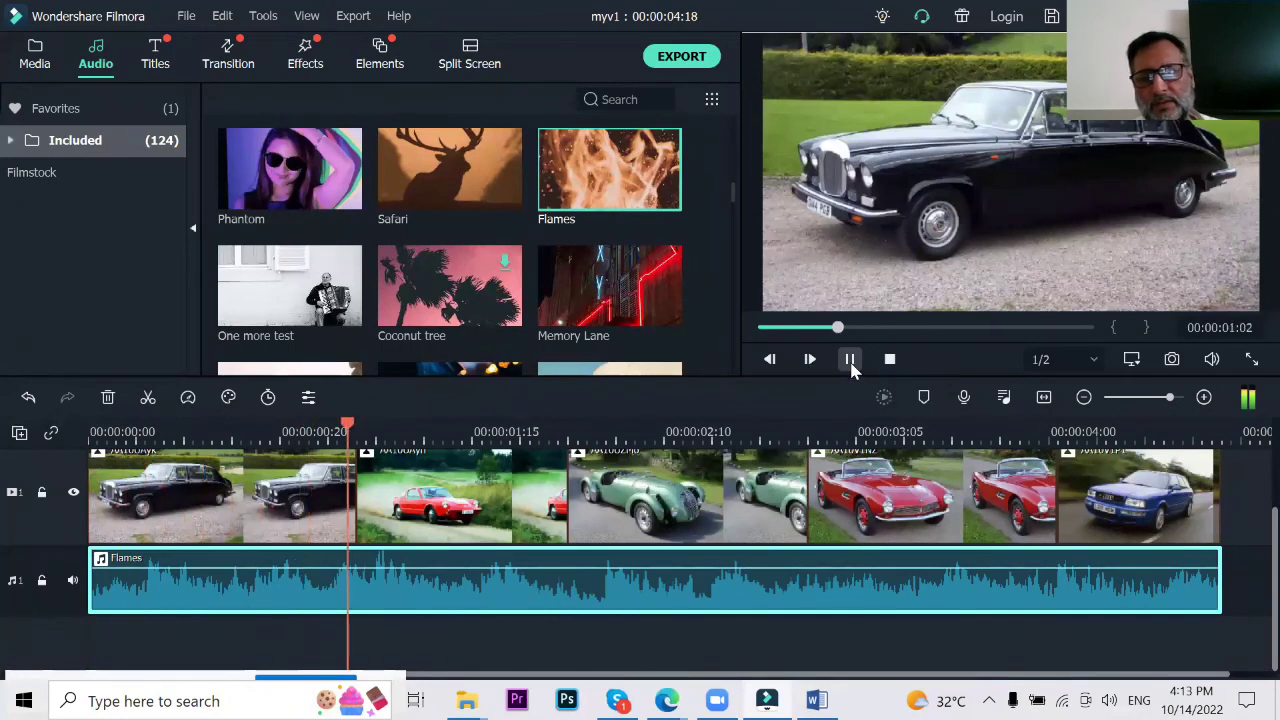
{"action": "left_click", "coordinate": [850, 360]}
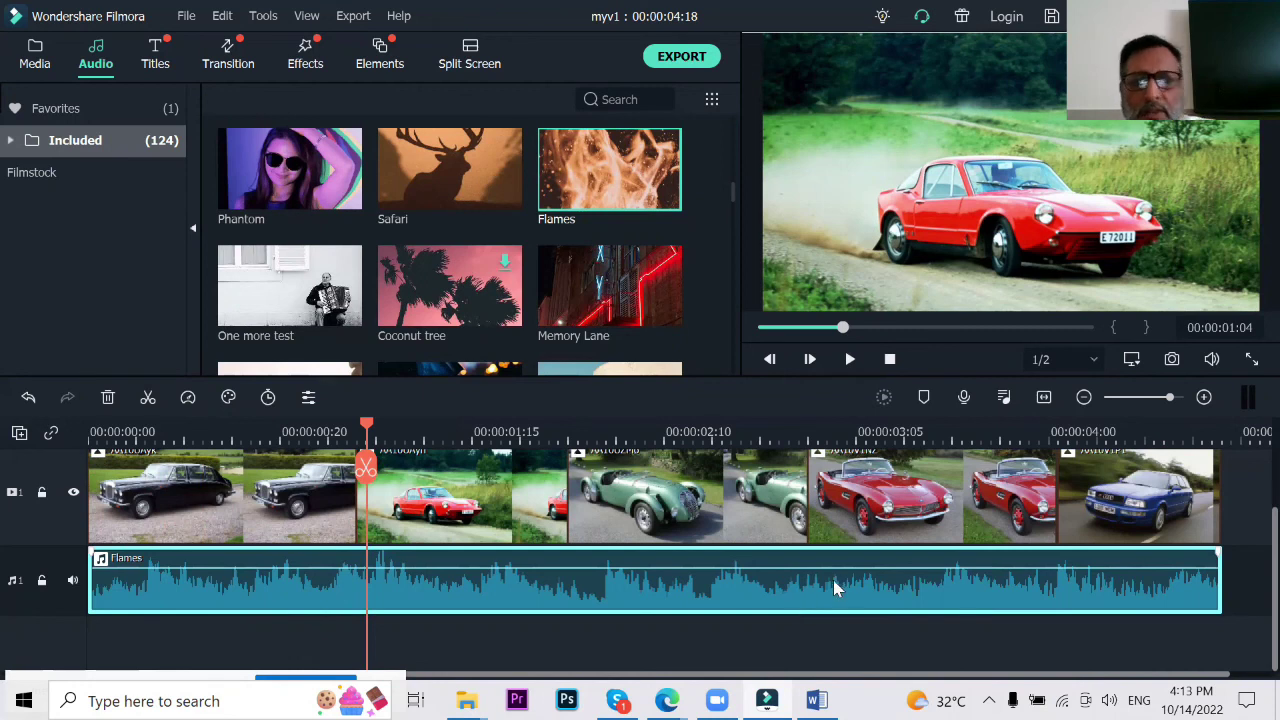
Step: Review the fade, pitch, equalizer and denoise settings of the Flames clip and close them
{"action": "double_click", "coordinate": [797, 580]}
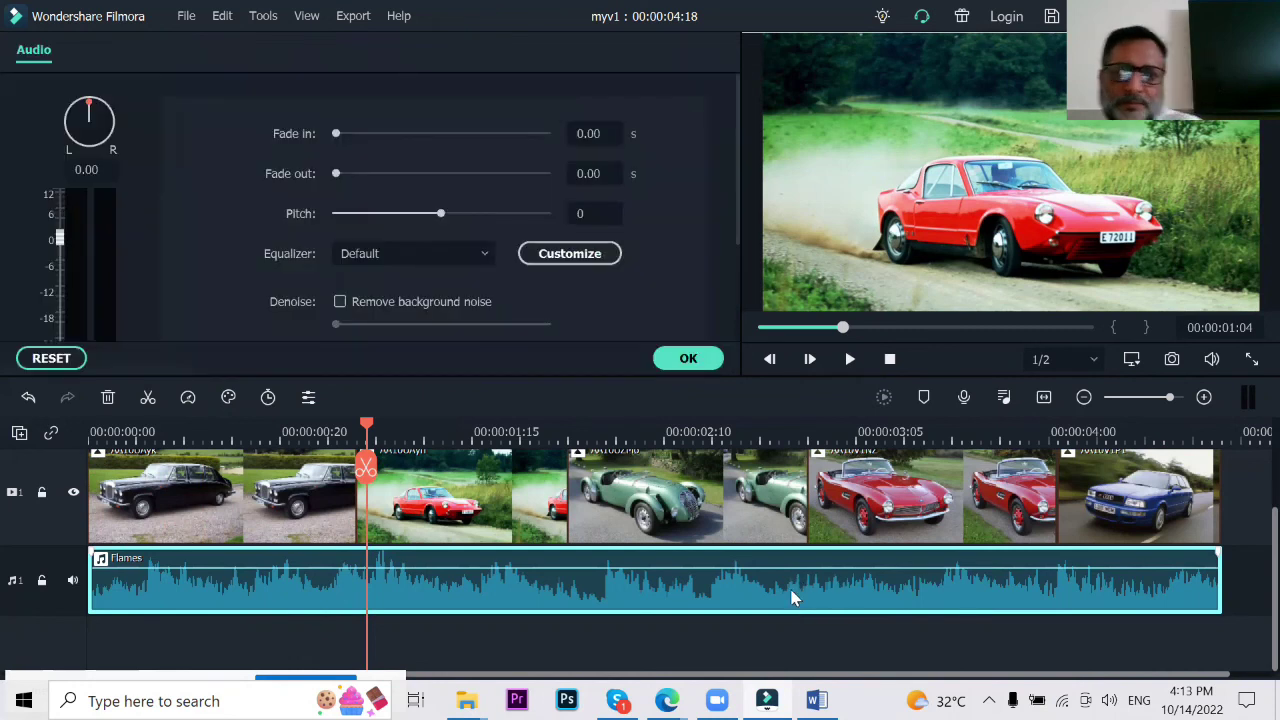
{"action": "left_click", "coordinate": [688, 358]}
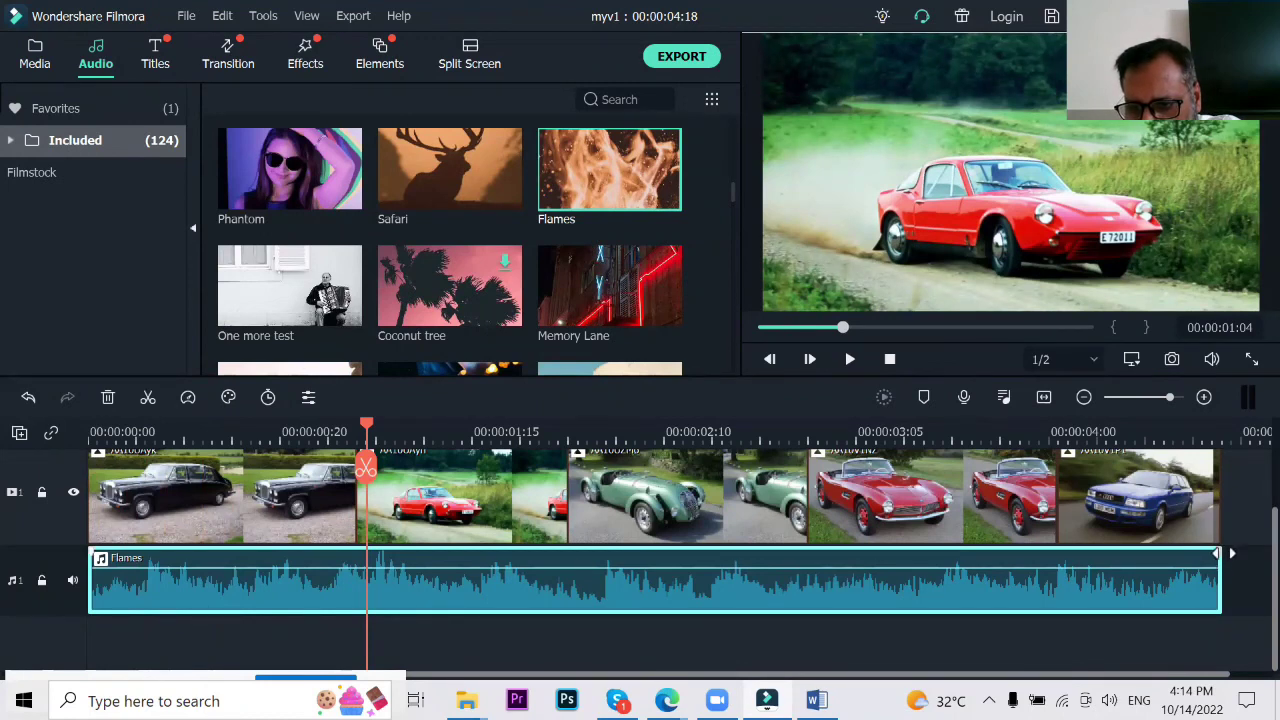
Step: Try a fade-out on Flames starting at 00:00:03:09 and a shorter clip end, undoing each change
{"action": "left_click_drag", "start_coordinate": [1216, 553], "coordinate": [909, 660]}
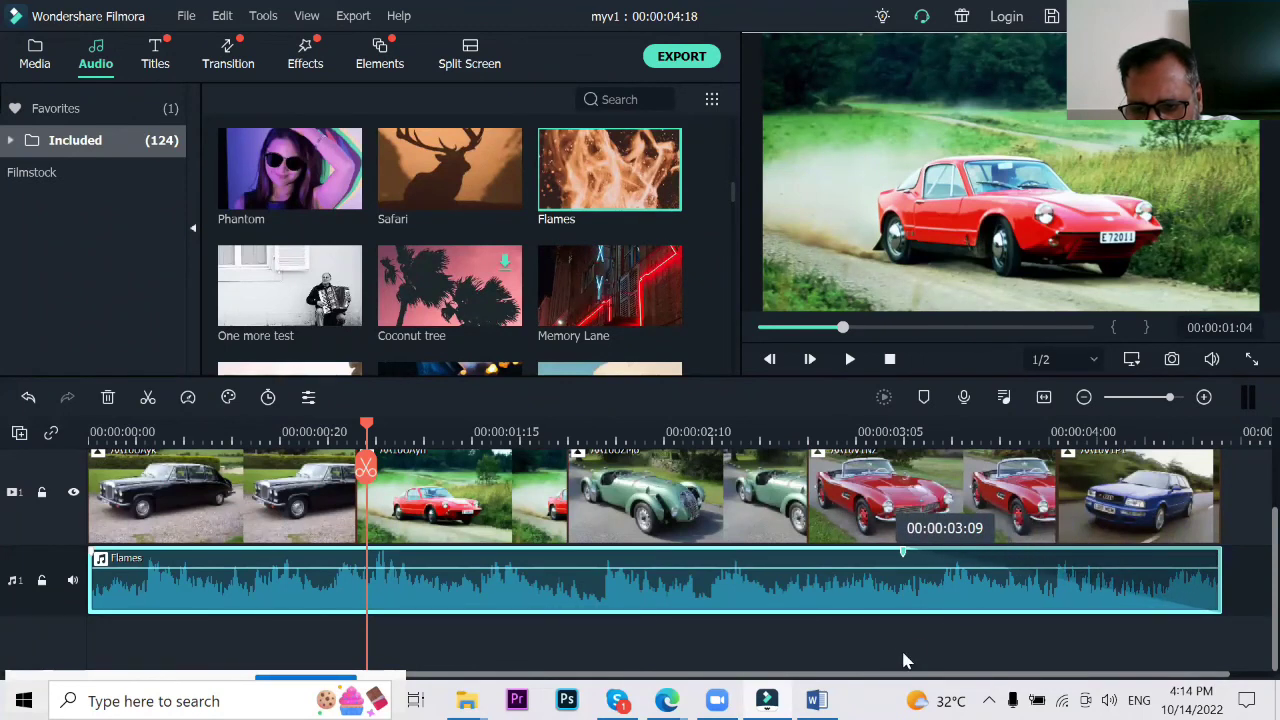
{"action": "mouse_move", "coordinate": [1031, 572]}
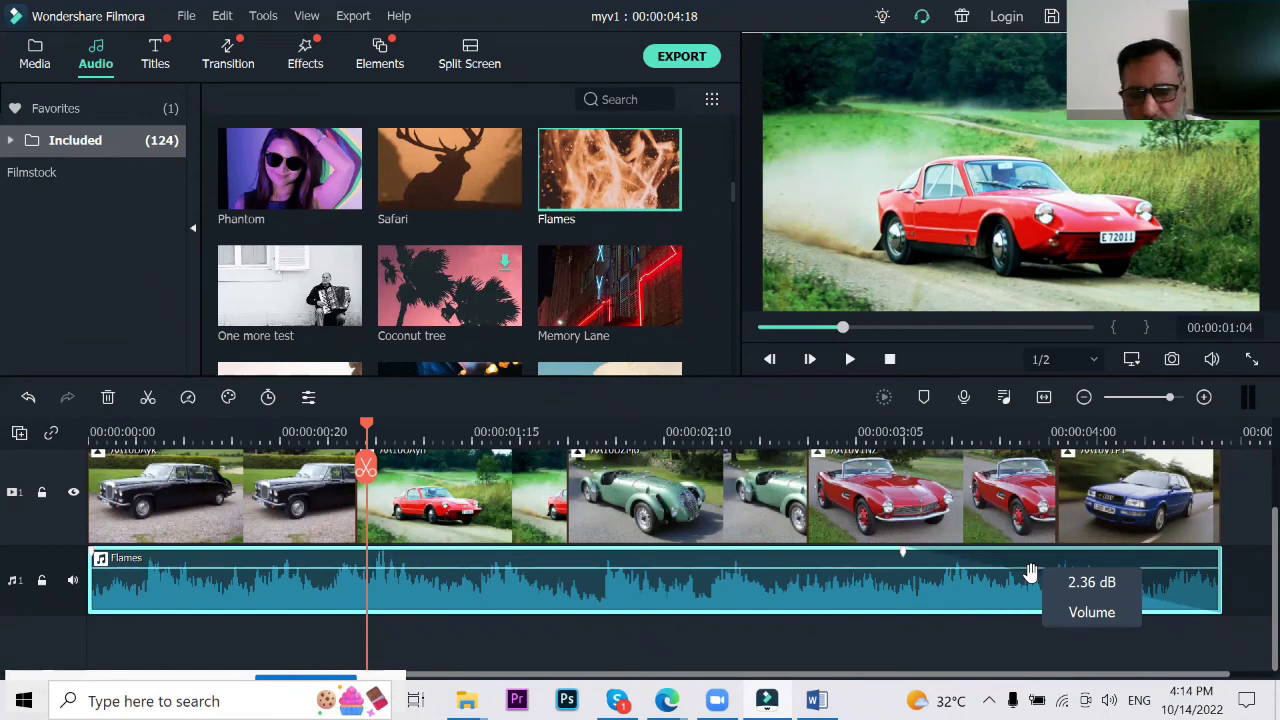
{"action": "key", "text": "ctrl+z"}
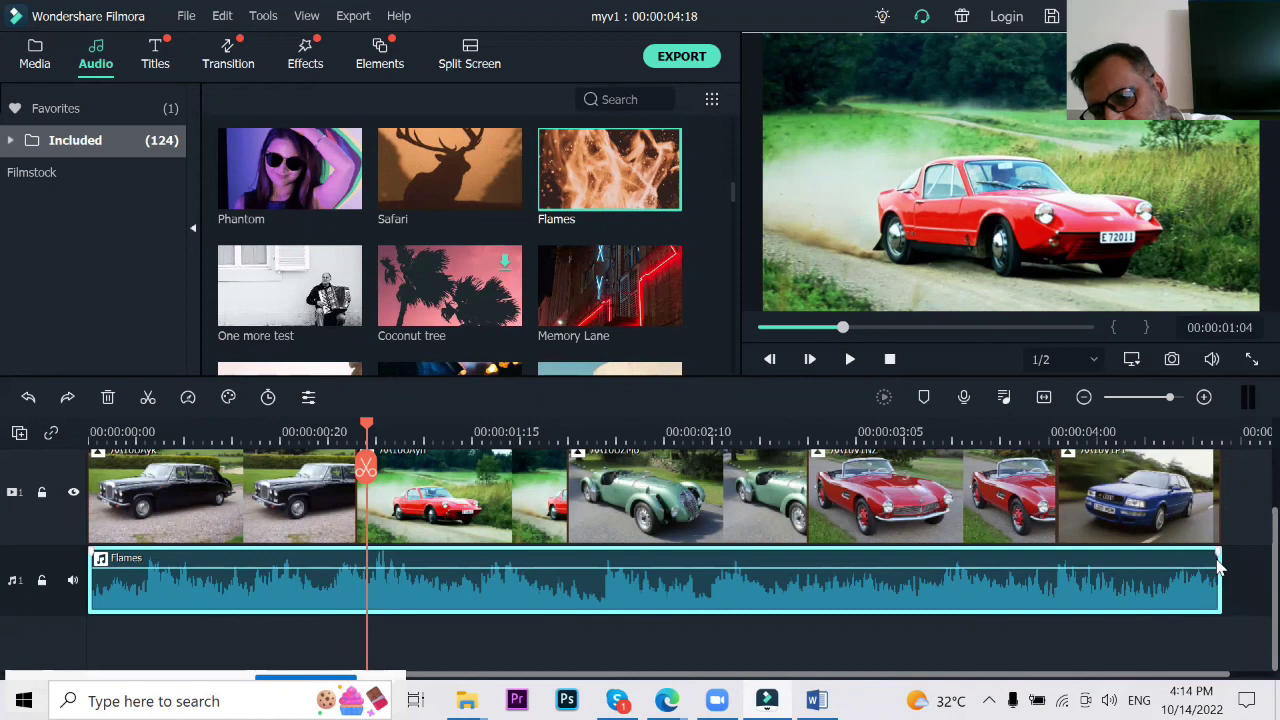
{"action": "left_click_drag", "start_coordinate": [1220, 553], "coordinate": [1170, 557]}
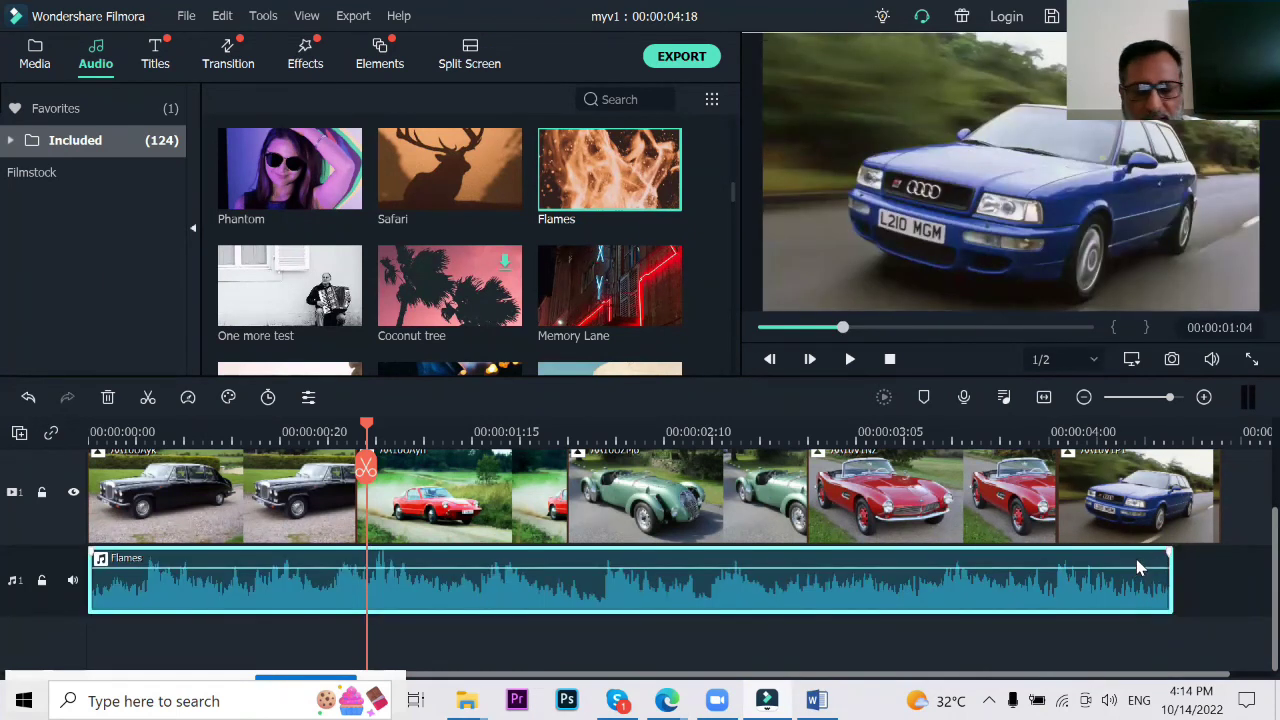
{"action": "key", "text": "ctrl+z"}
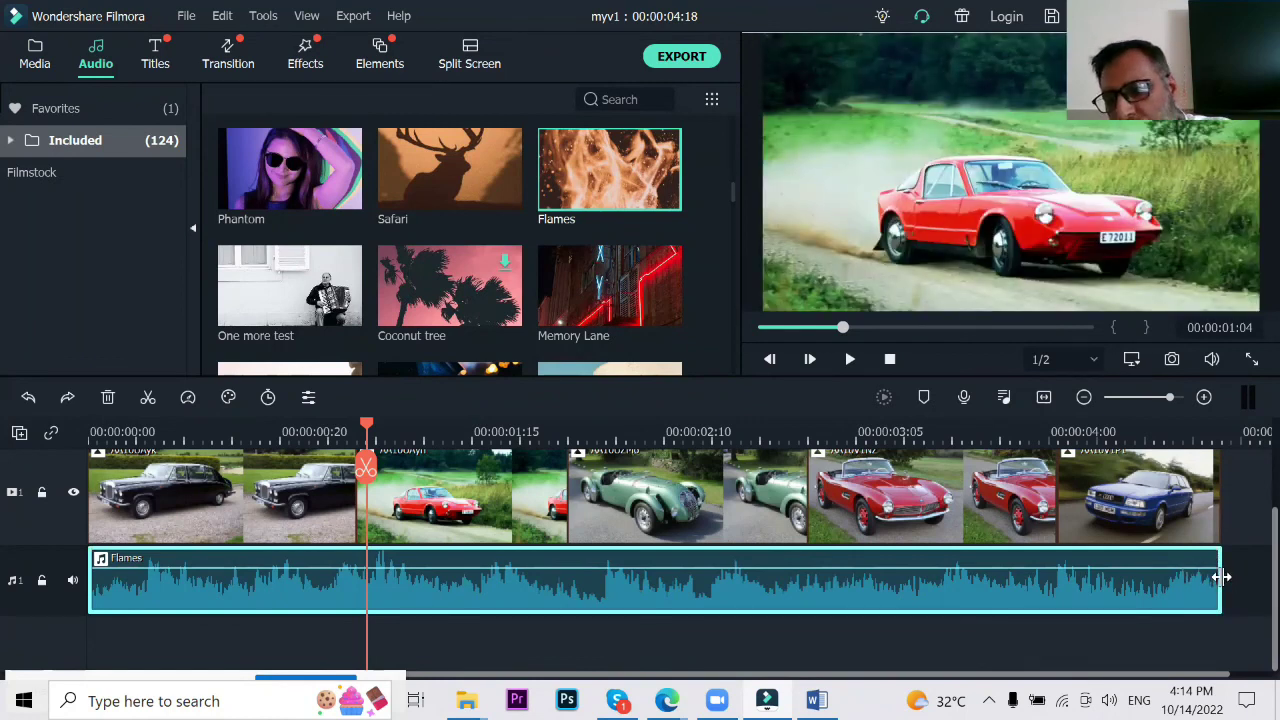
Step: Fade Flames out from early in the red convertible photo to the clip's end, and preview the slideshow full screen from the start
{"action": "mouse_move", "coordinate": [1220, 577]}
{"action": "left_mouse_down"}
{"action": "mouse_move", "coordinate": [1006, 609]}
{"action": "mouse_move", "coordinate": [1200, 578]}
{"action": "mouse_move", "coordinate": [1215, 590]}
{"action": "mouse_move", "coordinate": [1195, 570]}
{"action": "mouse_move", "coordinate": [1140, 592]}
{"action": "mouse_move", "coordinate": [840, 597]}
{"action": "left_mouse_up"}
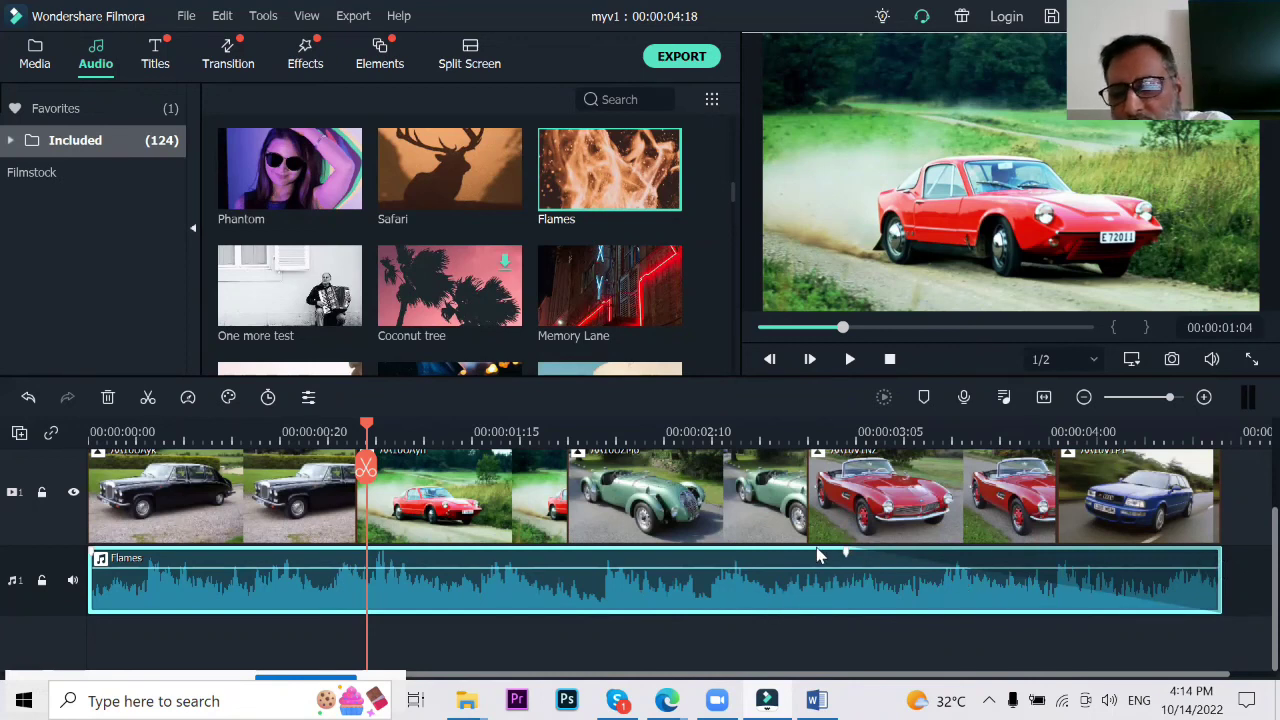
{"action": "left_click", "coordinate": [891, 359]}
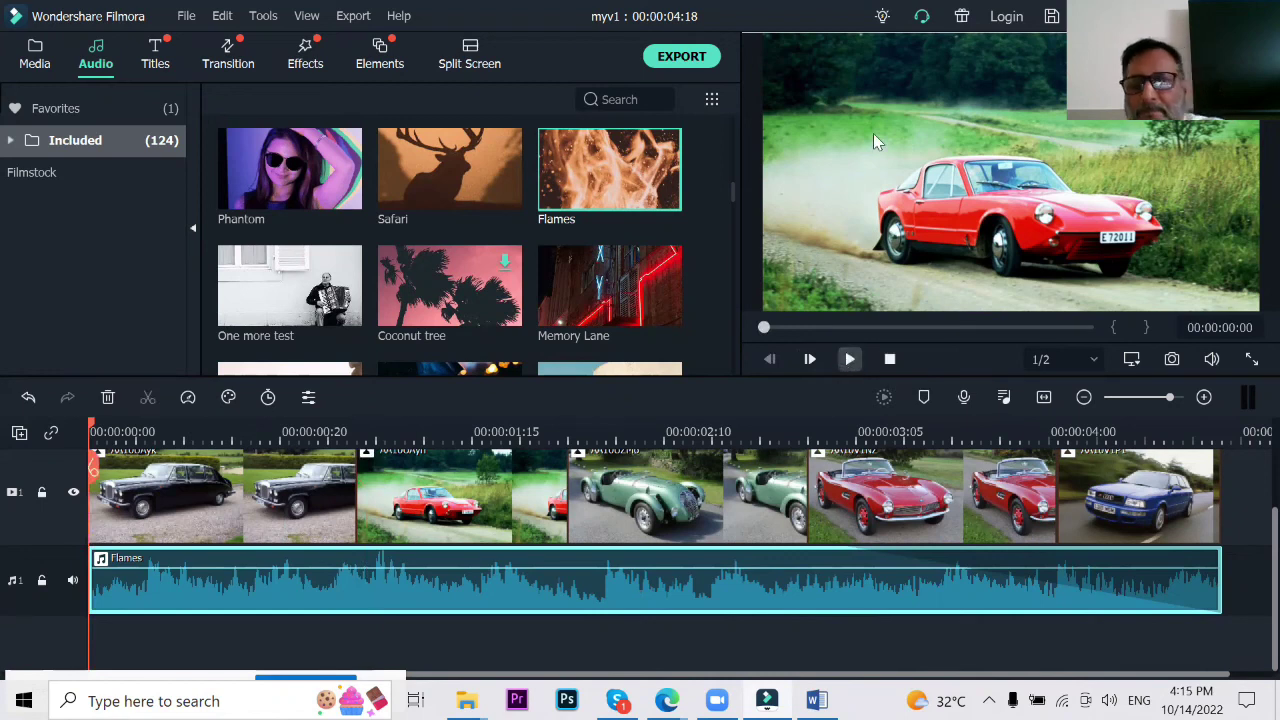
{"action": "key", "text": "space"}
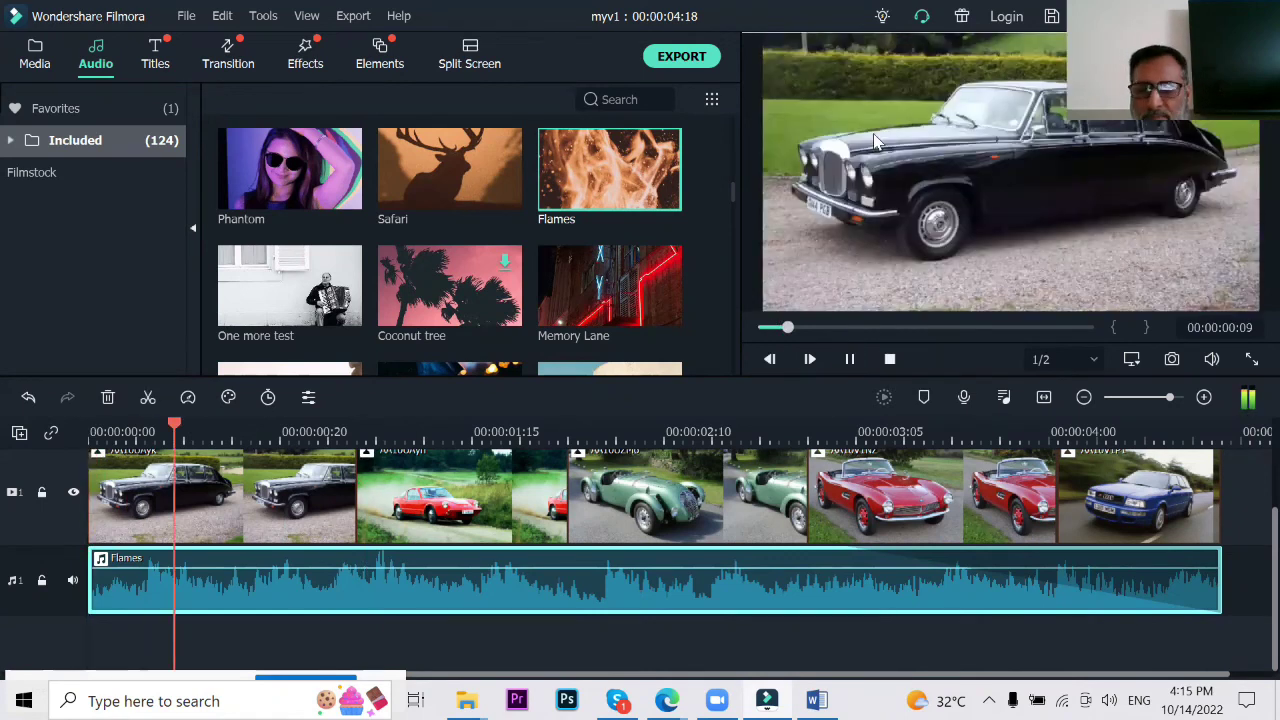
{"action": "key", "text": "alt+Return"}
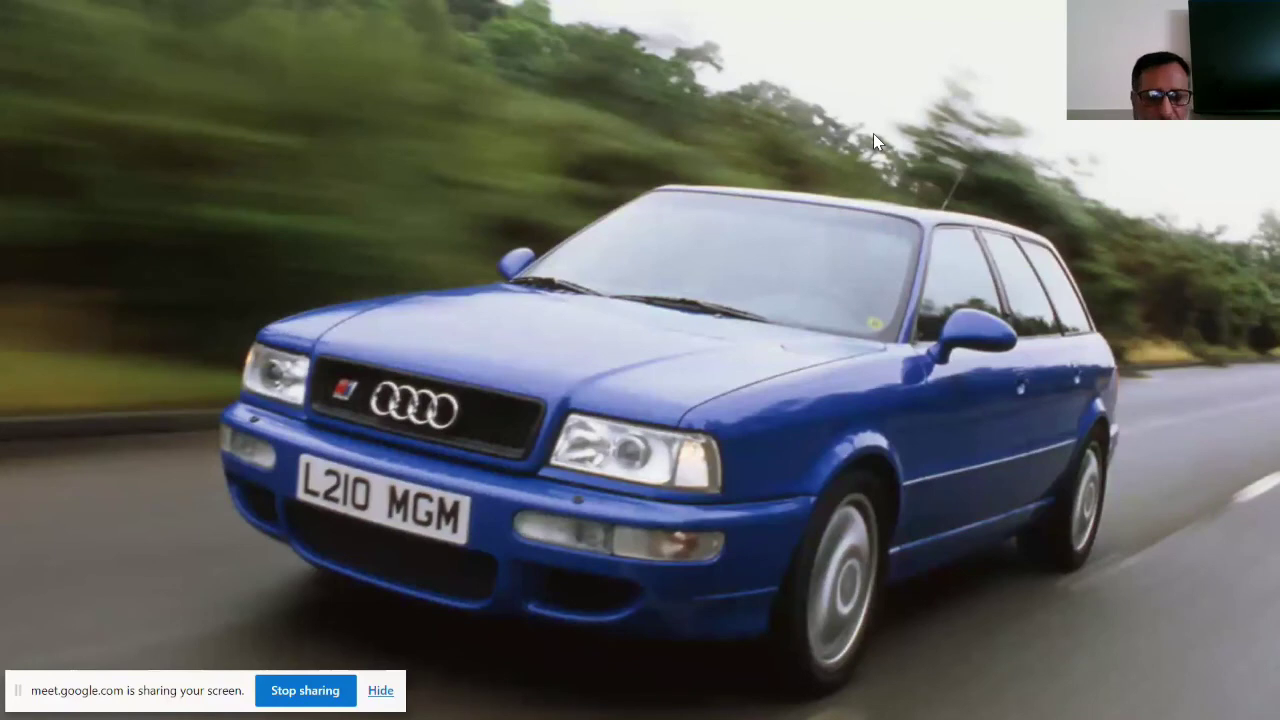
{"action": "key", "text": "Escape"}
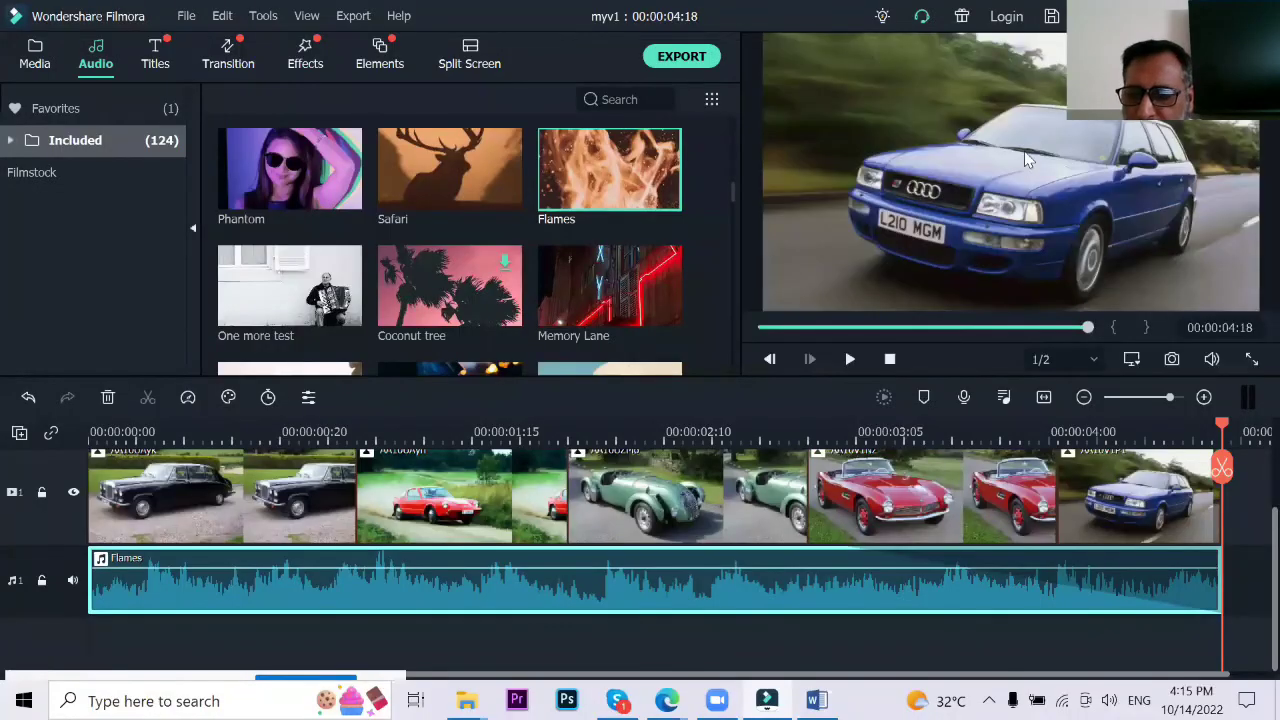
Step: Export the slideshow as an MP4 named akh2 to D:/VE-Akhwat/Myworks
{"action": "left_click", "coordinate": [588, 452]}
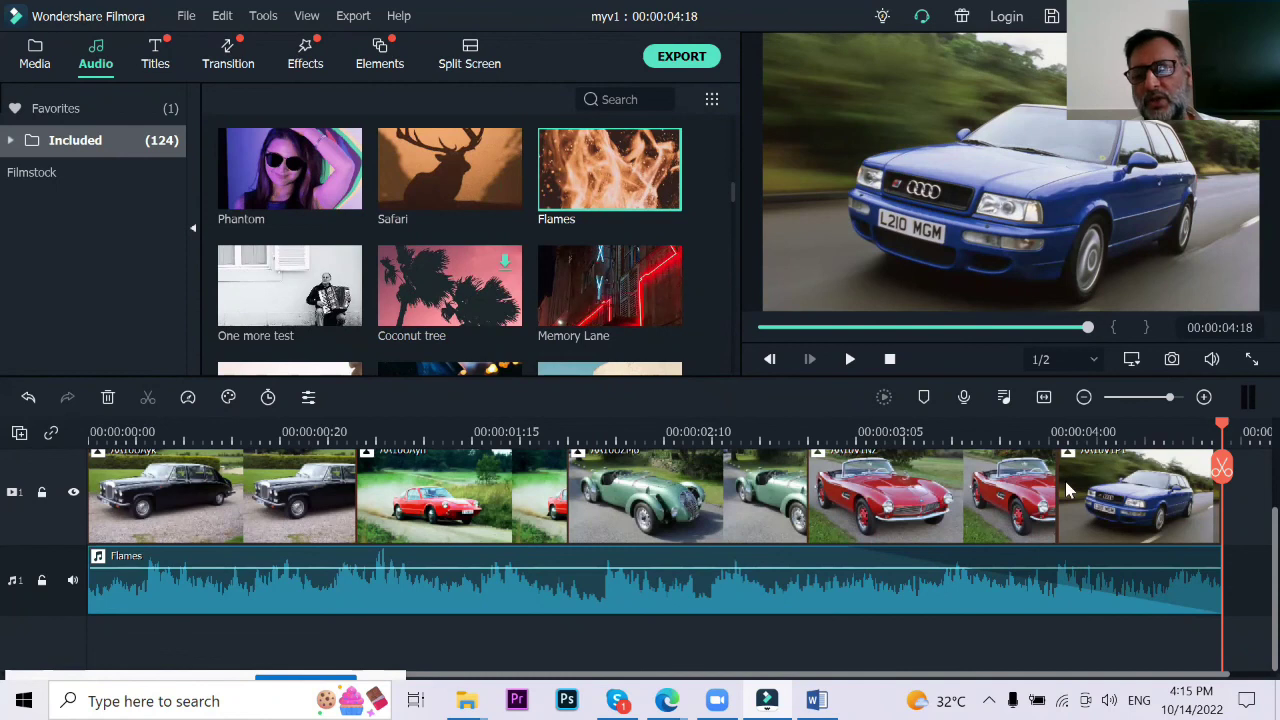
{"action": "left_click", "coordinate": [684, 60]}
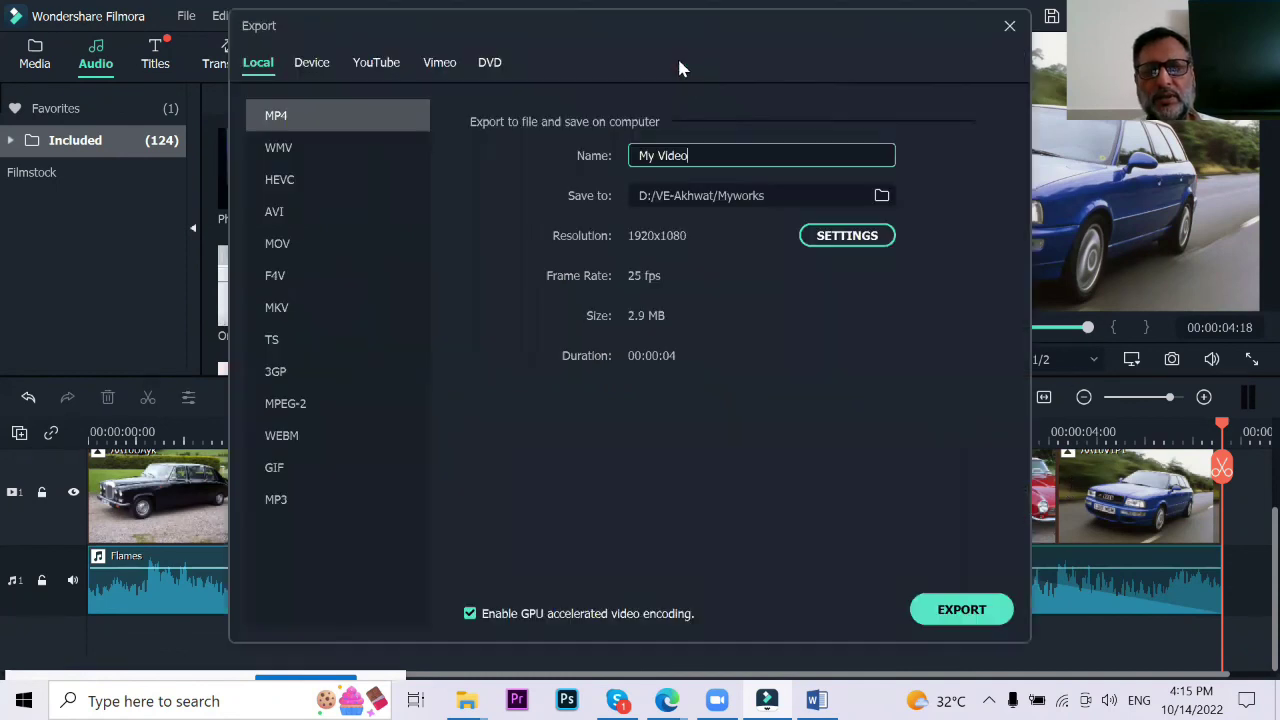
{"action": "left_click_drag", "start_coordinate": [700, 152], "coordinate": [611, 153]}
{"action": "type", "text": "a"}
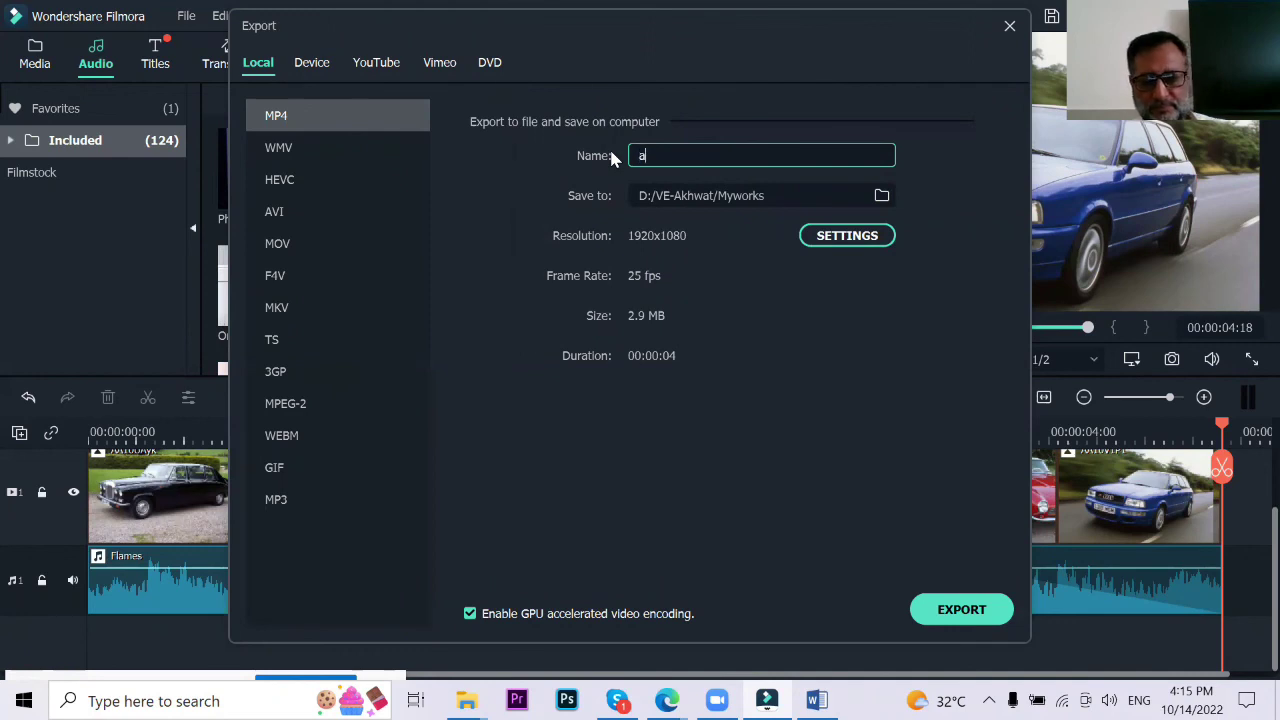
{"action": "type", "text": "kh2"}
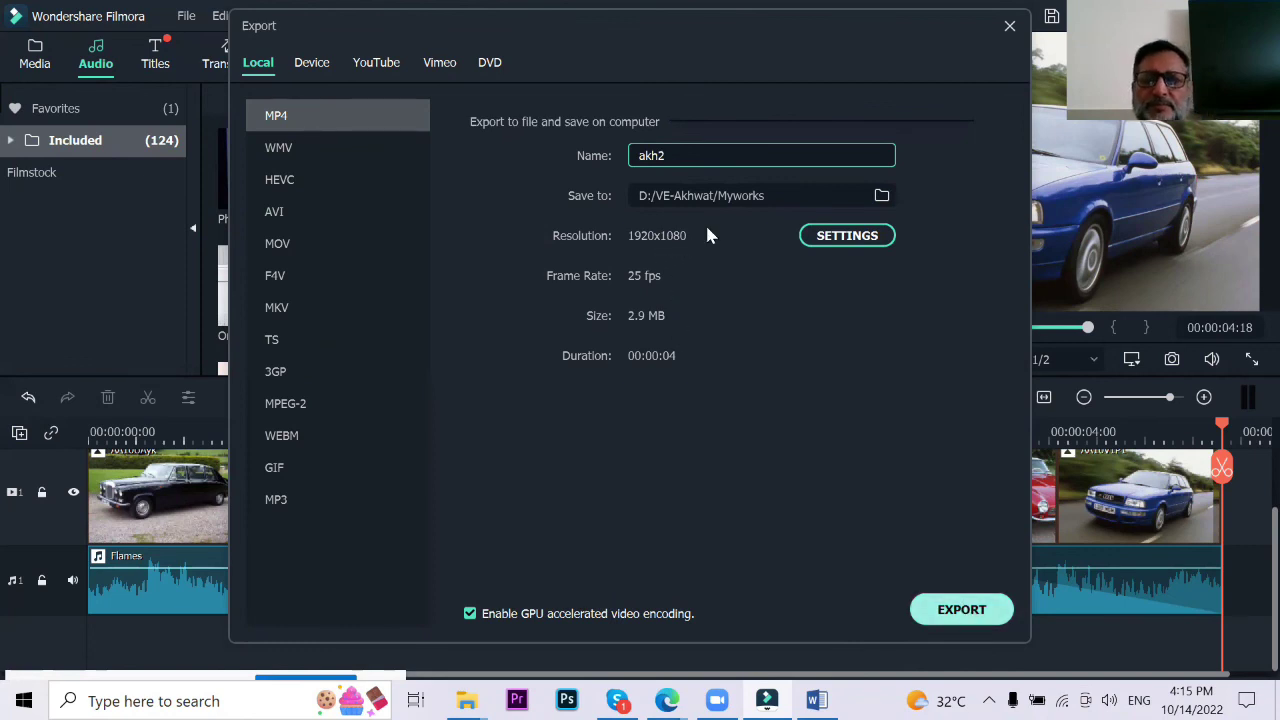
{"action": "key", "text": "Return"}
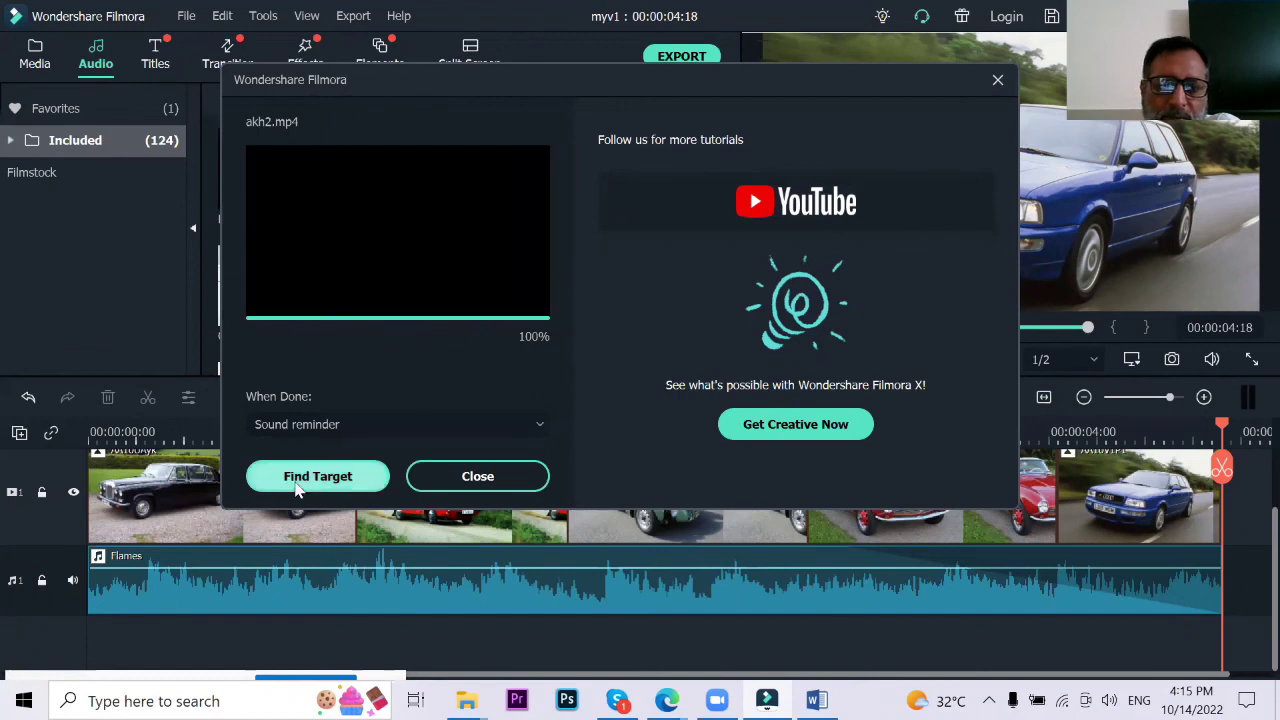
Step: Show the exported file in its Myworks folder, play akh2 and close the player
{"action": "key", "text": "Escape"}
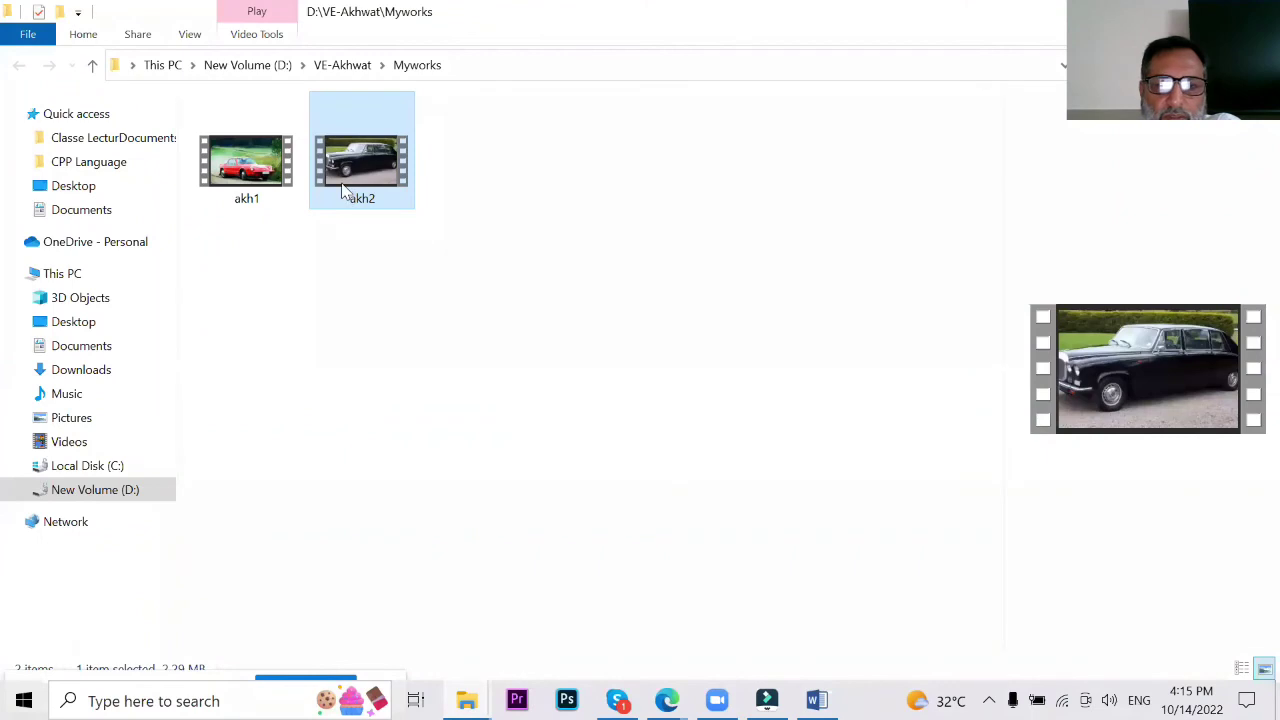
{"action": "double_click", "coordinate": [345, 190]}
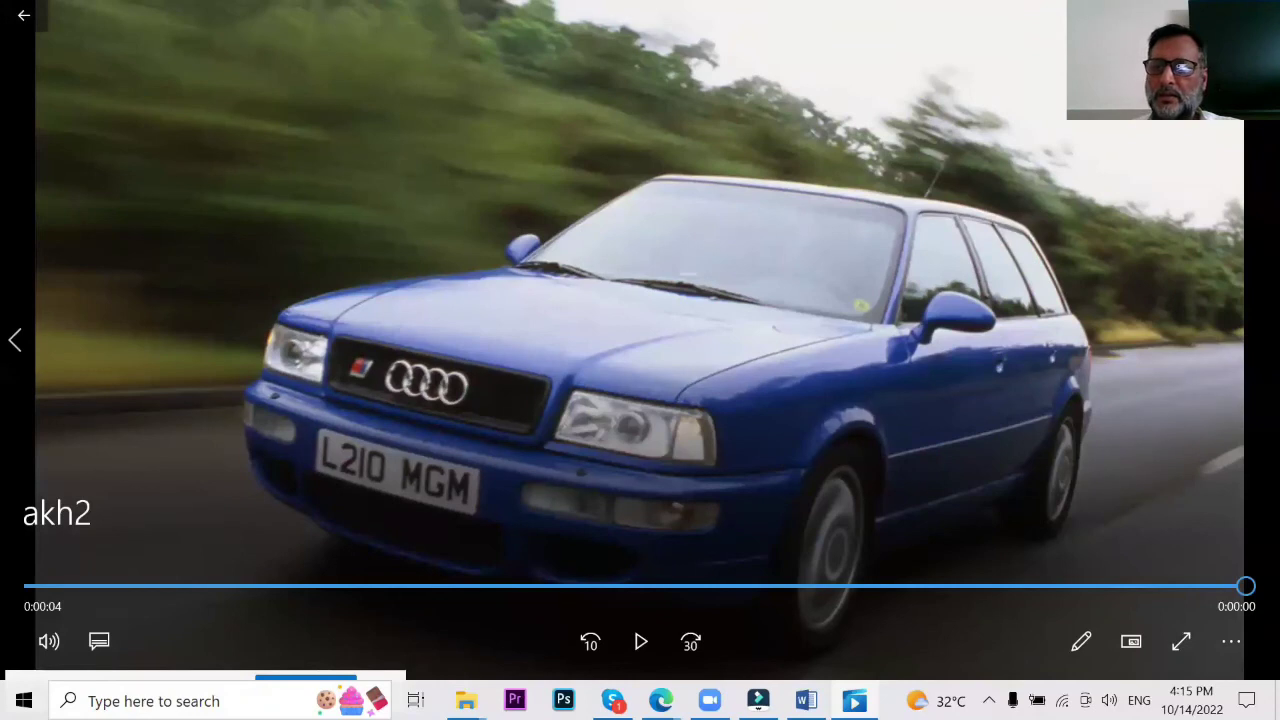
{"action": "key", "text": "alt+F4"}
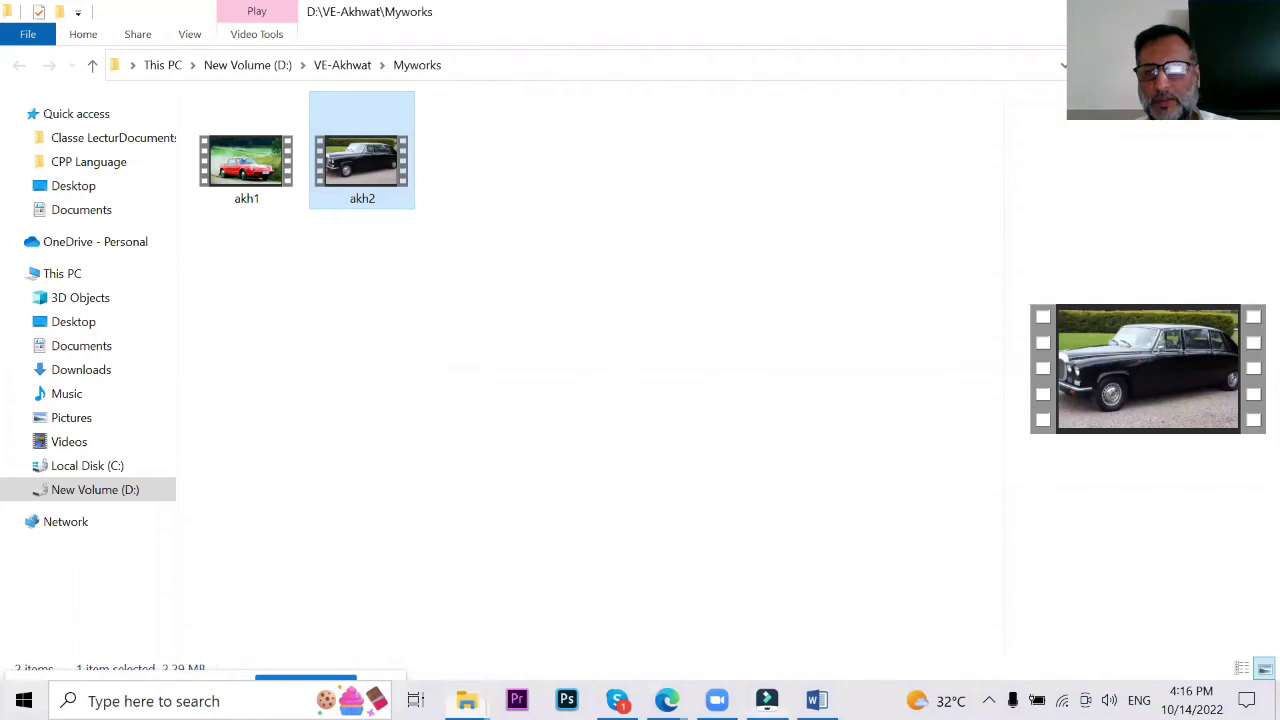
Step: Return to Filmora and browse the Included audio collection down to its end and back to its beginning
{"action": "key", "text": "alt+Tab"}
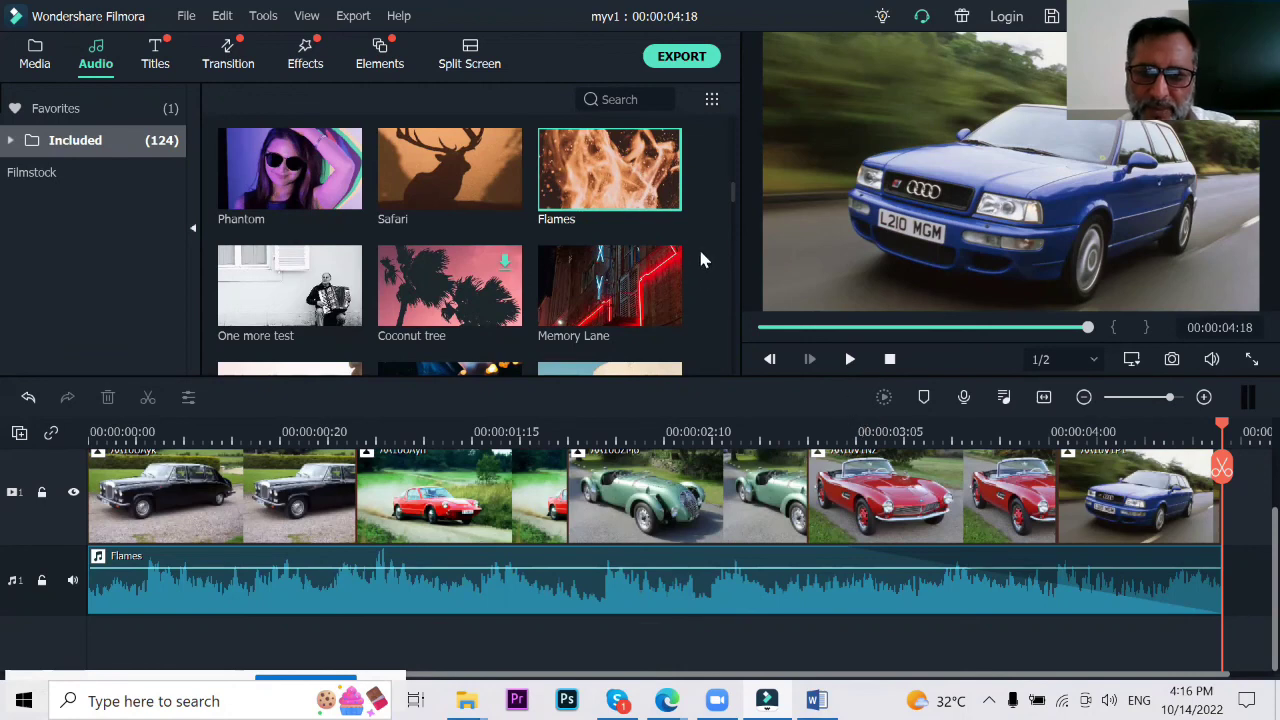
{"action": "left_click_drag", "start_coordinate": [729, 188], "coordinate": [744, 366]}
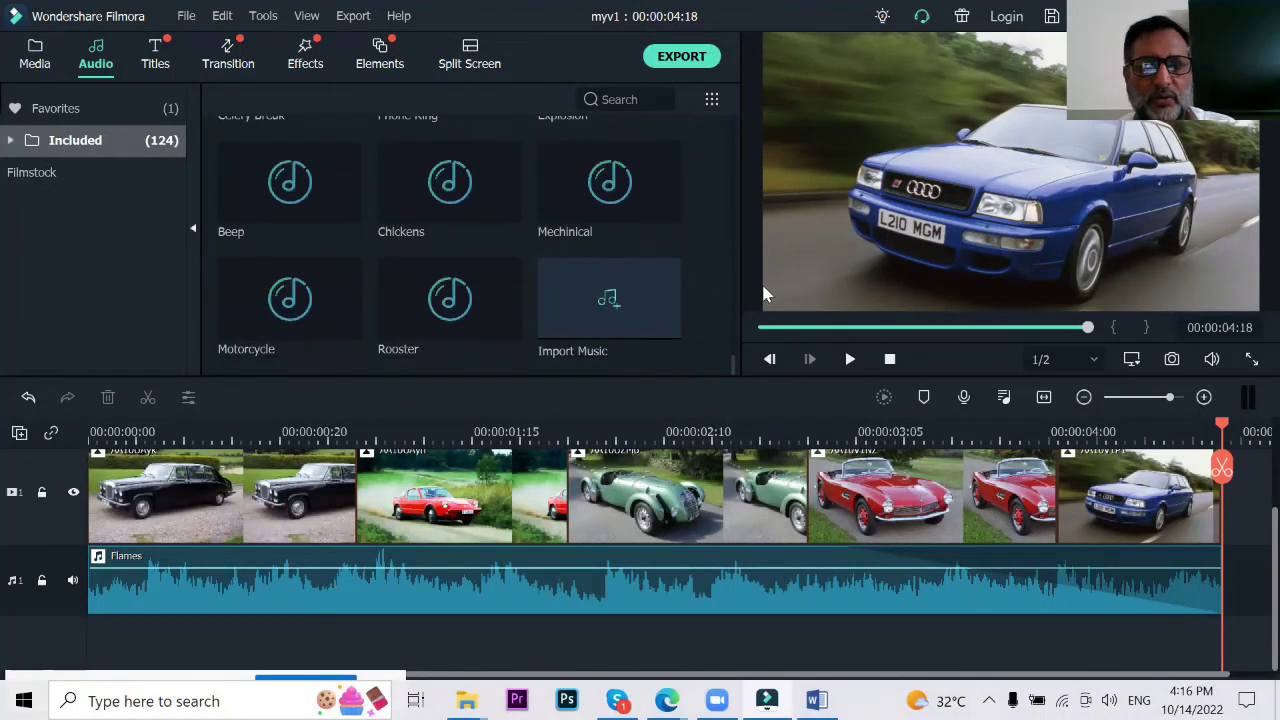
{"action": "left_click_drag", "start_coordinate": [733, 367], "coordinate": [738, 127]}
{"action": "mouse_move", "coordinate": [643, 190]}
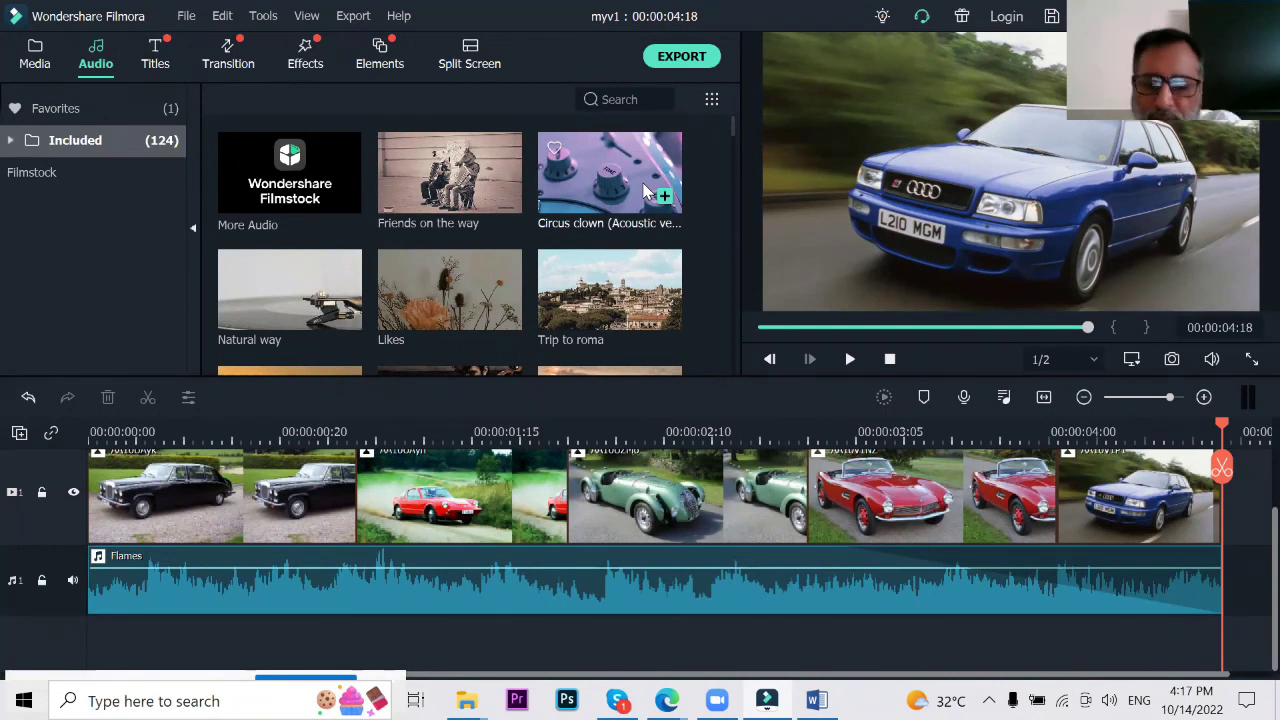
Step: Switch to the Video EditingAkhwatGroup document in Word, review the notes from the software requirements to the shortcut keys, and return to Filmora
{"action": "left_click", "coordinate": [817, 700]}
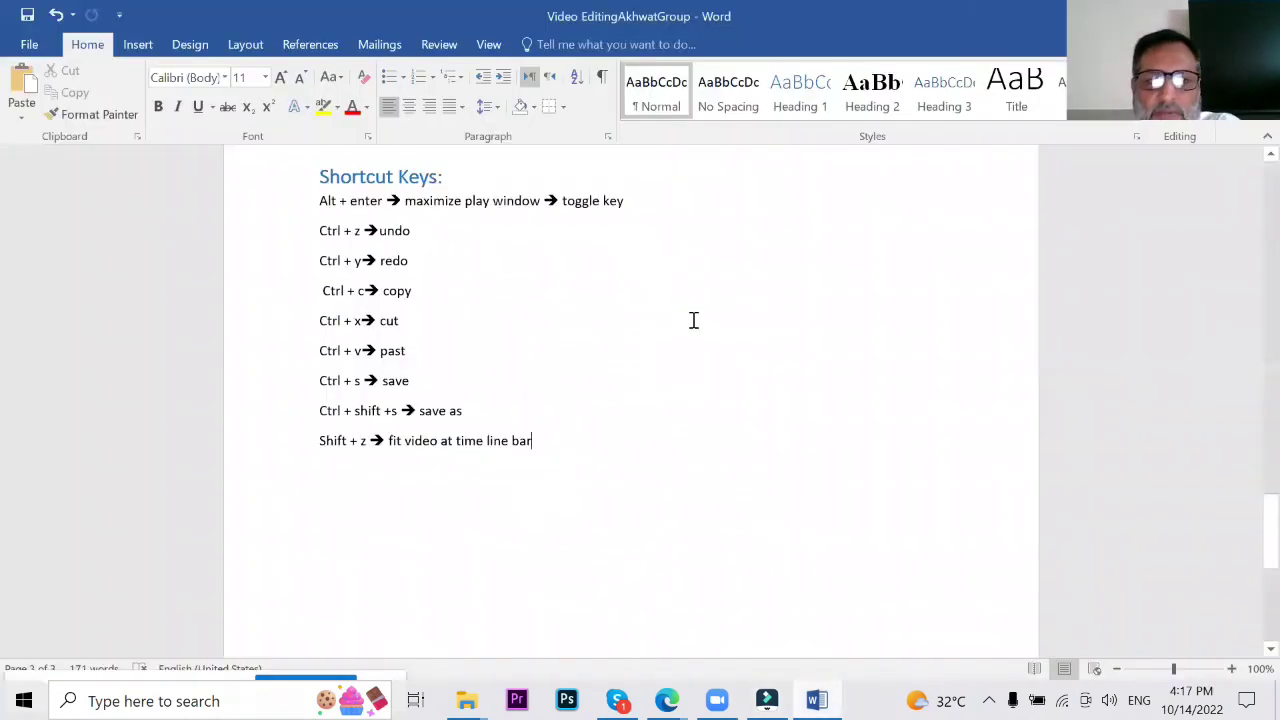
{"action": "scroll", "coordinate": [667, 295], "scroll_direction": "up", "scroll_amount": 3}
{"action": "scroll", "coordinate": [667, 295], "scroll_direction": "up", "scroll_amount": 2}
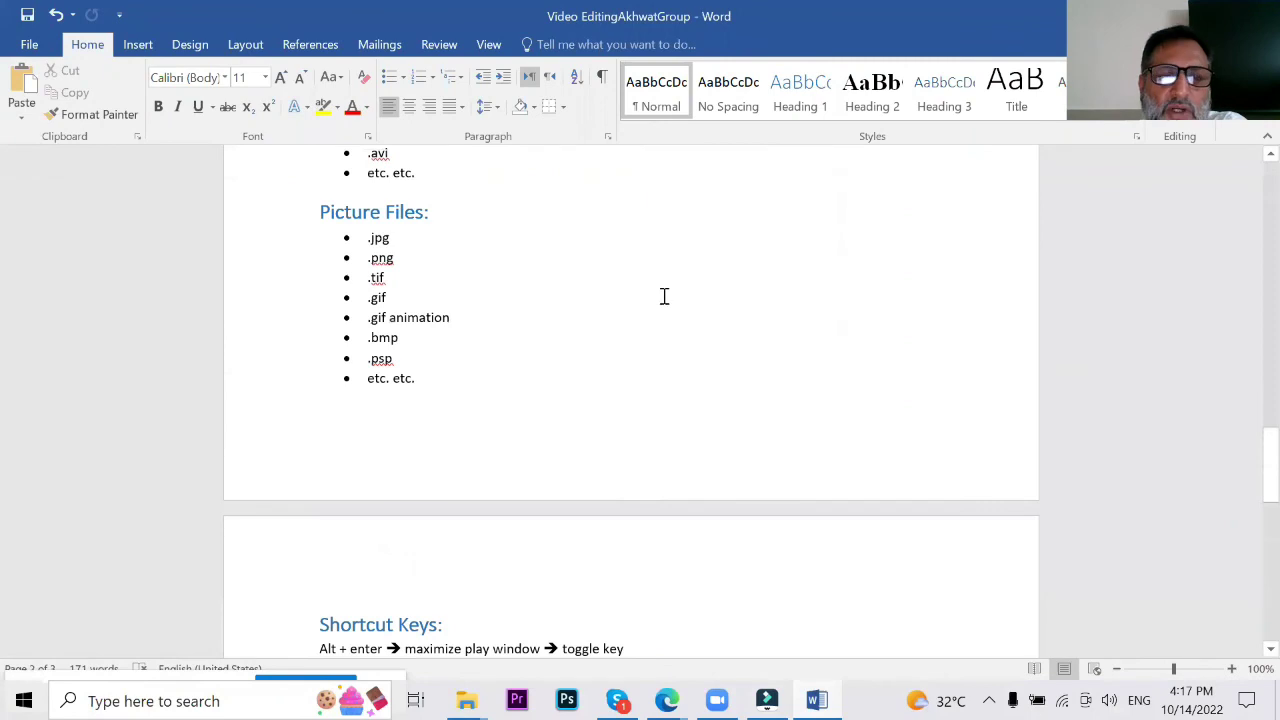
{"action": "scroll", "coordinate": [663, 297], "scroll_direction": "down", "scroll_amount": 5}
{"action": "scroll", "coordinate": [664, 300], "scroll_direction": "up", "scroll_amount": 8}
{"action": "scroll", "coordinate": [664, 300], "scroll_direction": "up", "scroll_amount": 10}
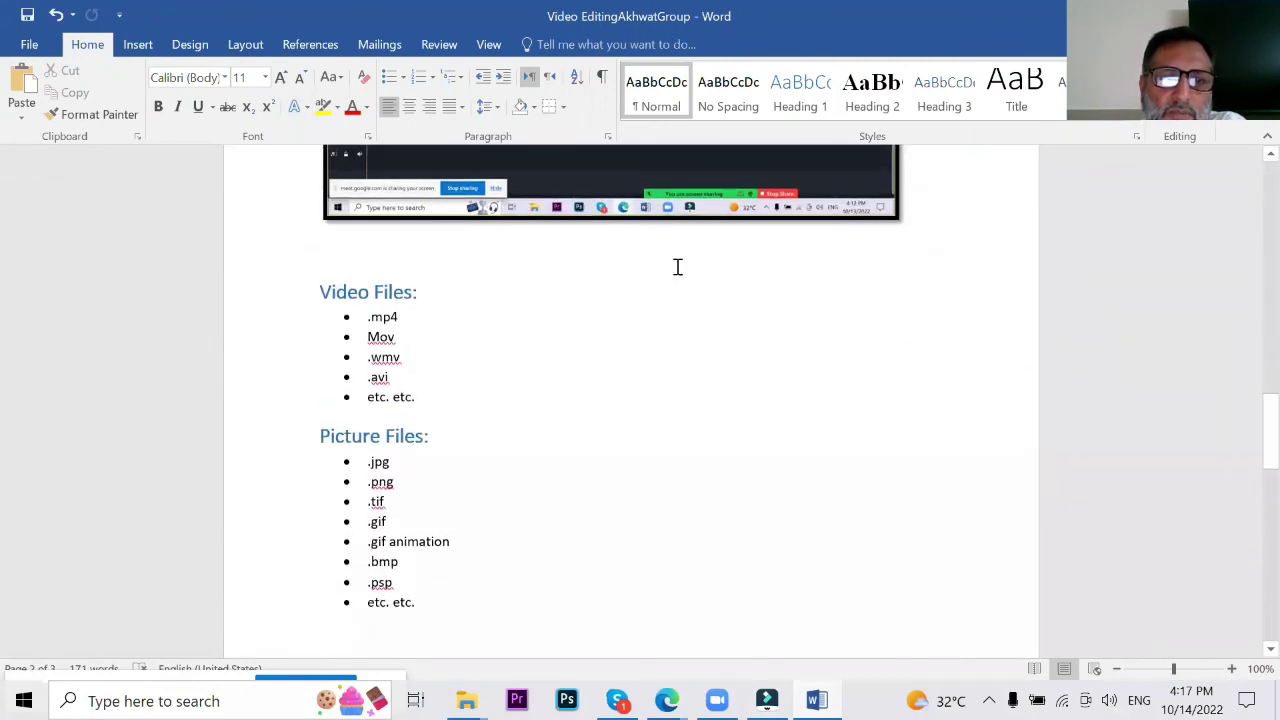
{"action": "scroll", "coordinate": [611, 317], "scroll_direction": "up", "scroll_amount": 5}
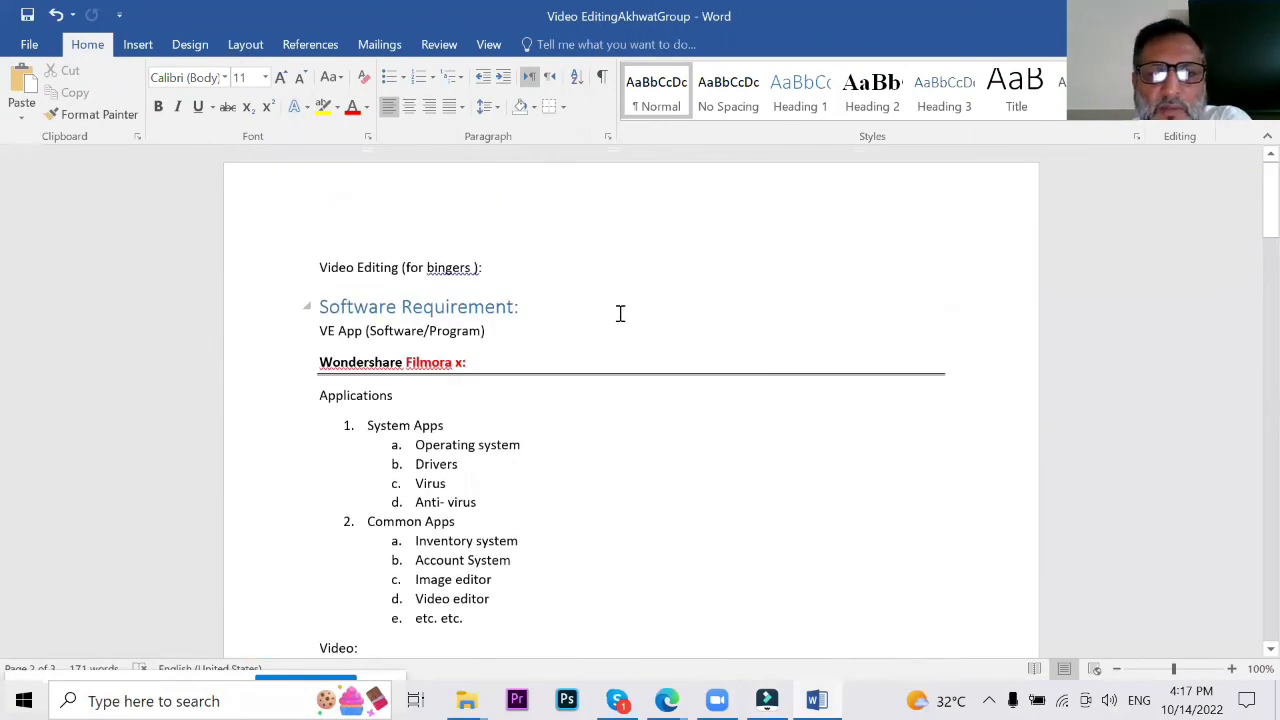
{"action": "scroll", "coordinate": [626, 314], "scroll_direction": "down", "scroll_amount": 8}
{"action": "scroll", "coordinate": [640, 312], "scroll_direction": "down", "scroll_amount": 10}
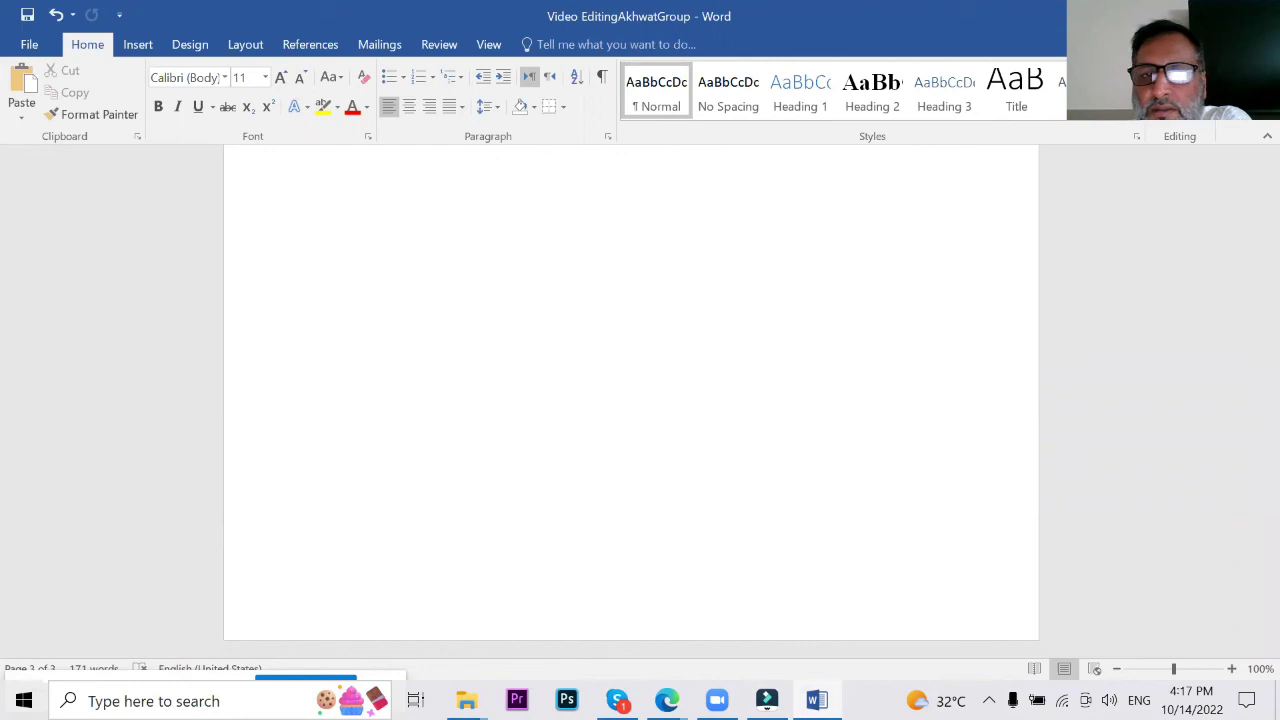
{"action": "key", "text": "alt+Tab"}
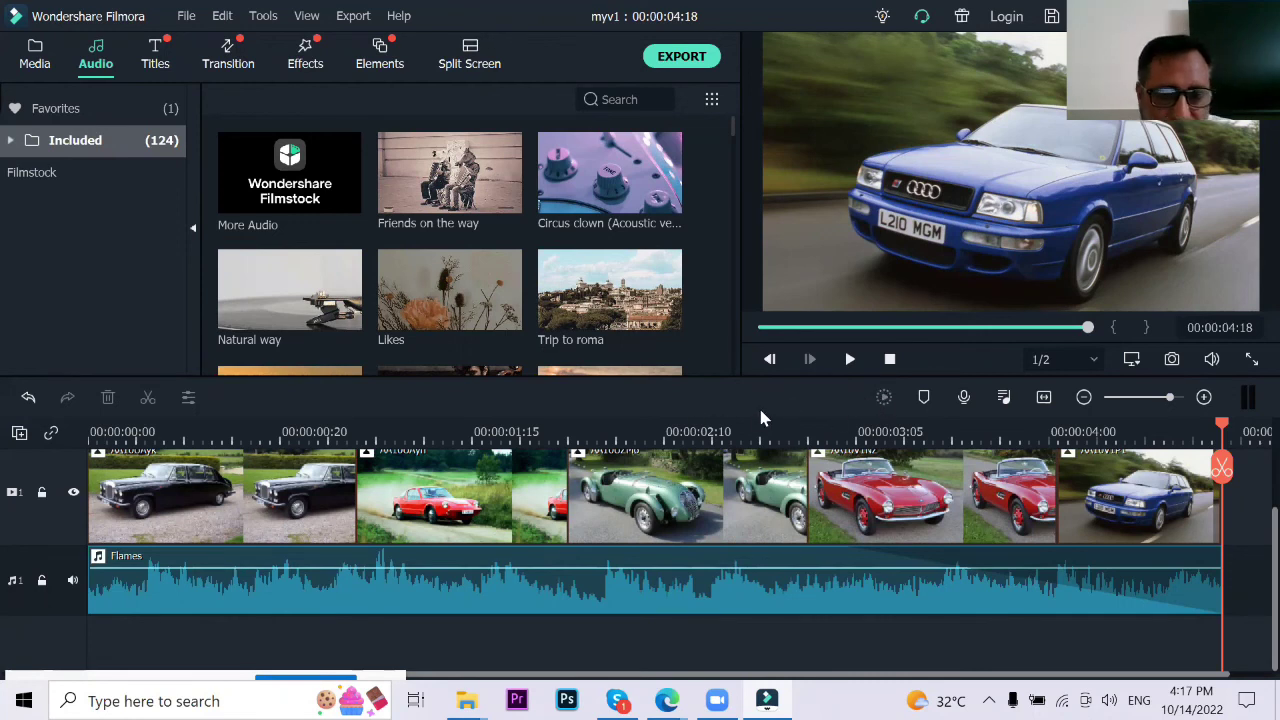
{"action": "mouse_move", "coordinate": [666, 564]}
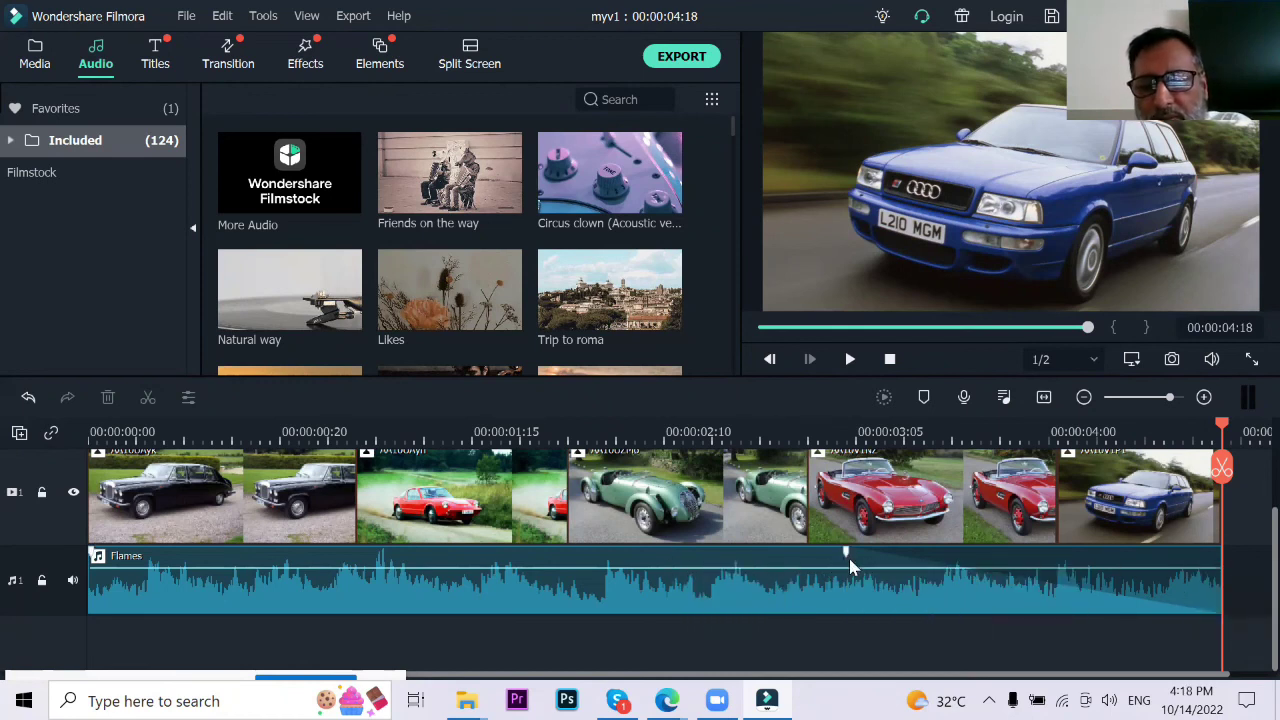
{"action": "left_click_drag", "start_coordinate": [845, 556], "coordinate": [817, 563]}
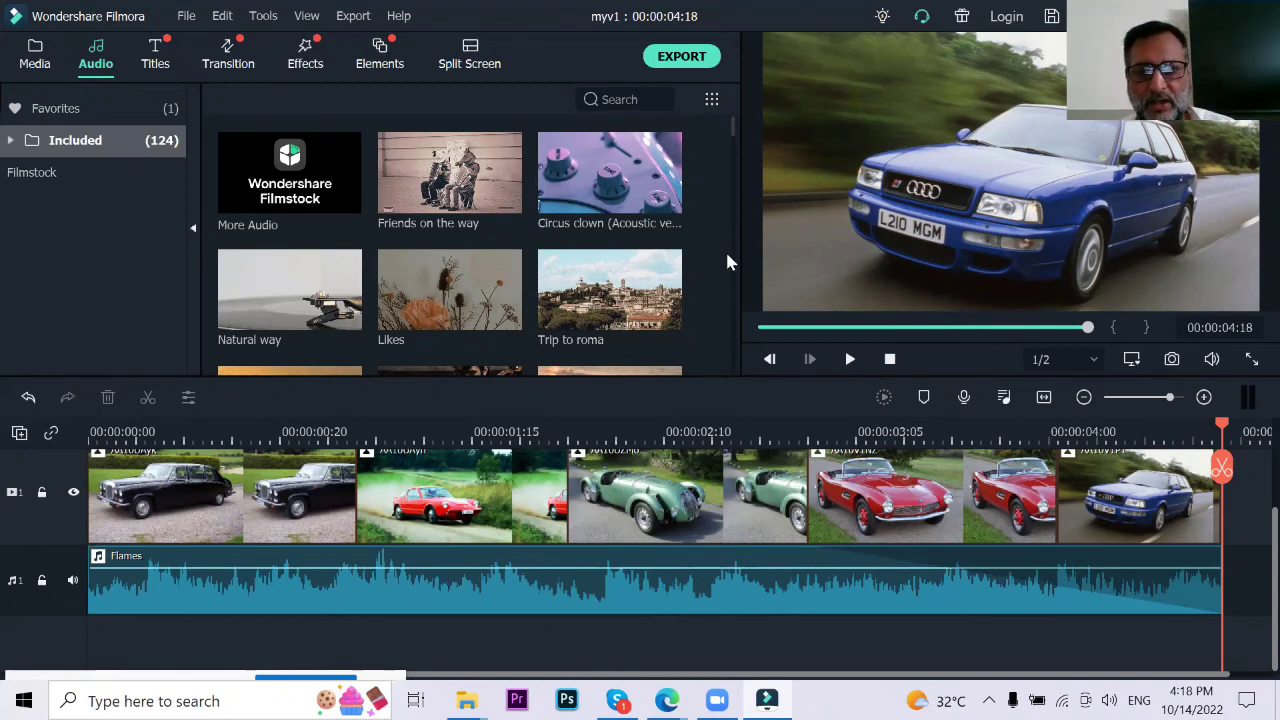
{"action": "mouse_move", "coordinate": [731, 129]}
{"action": "left_mouse_down"}
{"action": "mouse_move", "coordinate": [733, 143]}
{"action": "mouse_move", "coordinate": [737, 133]}
{"action": "left_mouse_up"}
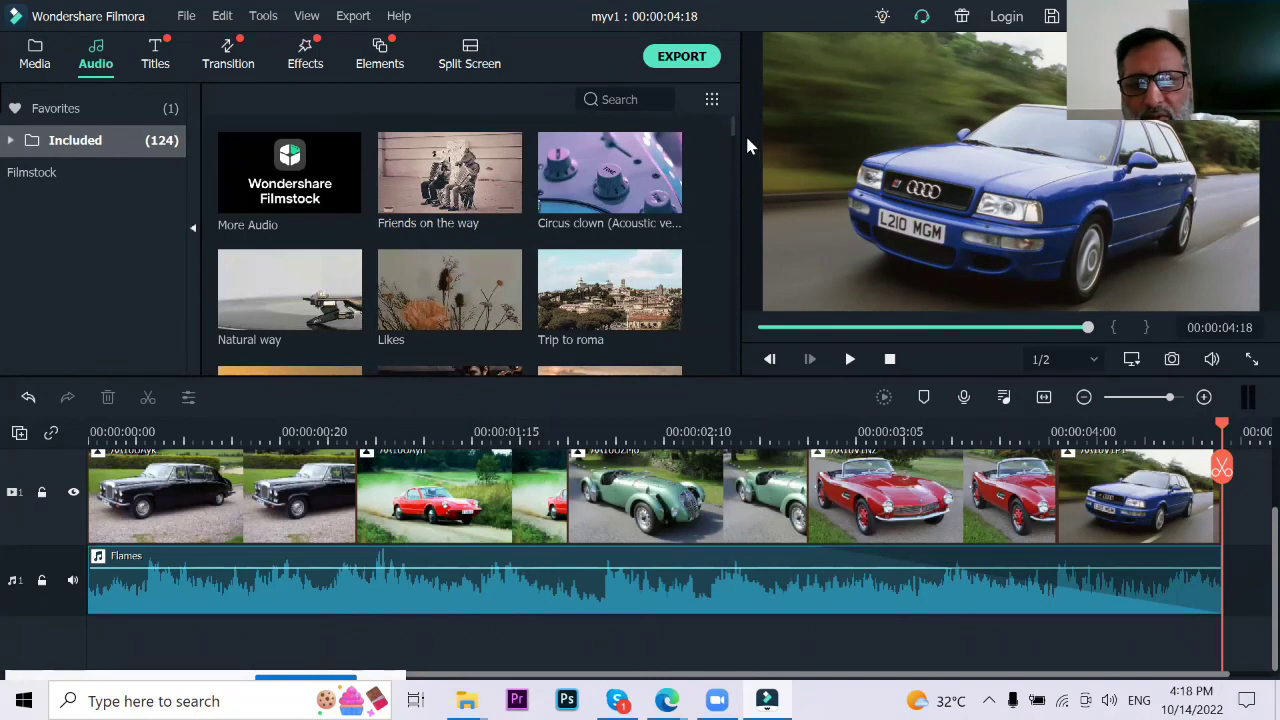
{"action": "mouse_move", "coordinate": [632, 297]}
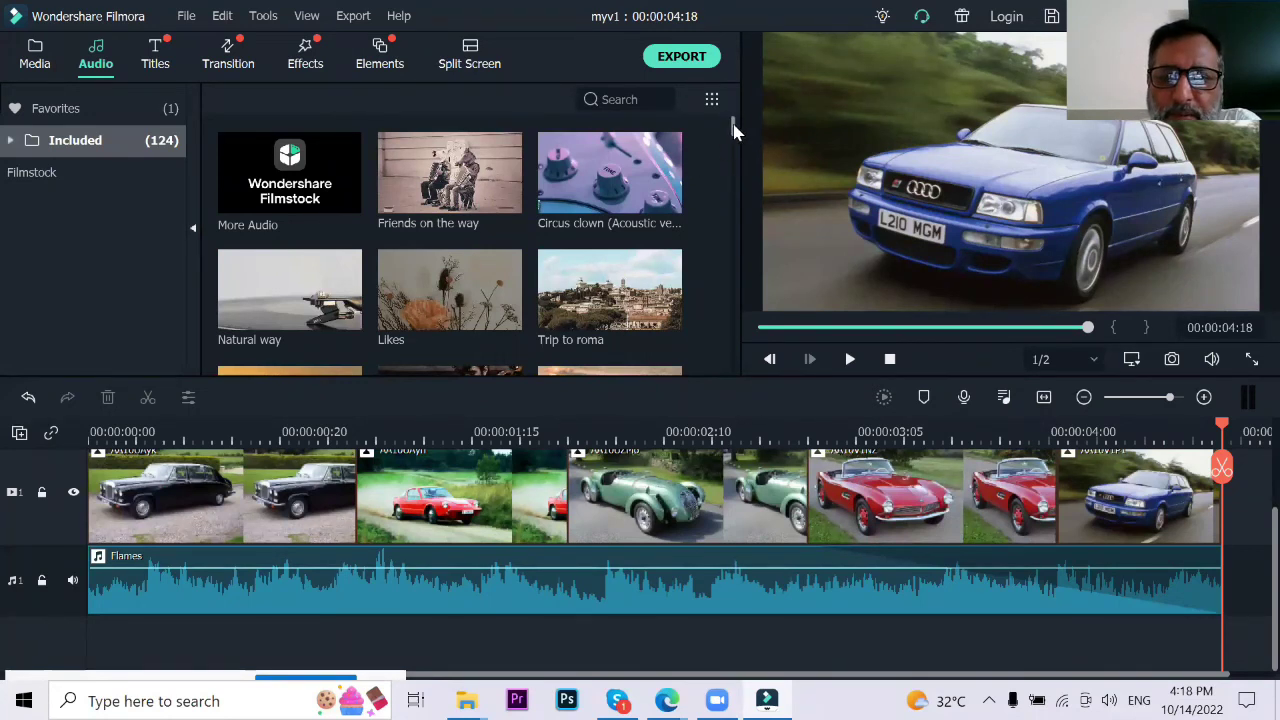
{"action": "scroll", "coordinate": [735, 130], "scroll_direction": "down", "scroll_amount": 2}
{"action": "scroll", "coordinate": [730, 130], "scroll_direction": "up", "scroll_amount": 2}
{"action": "mouse_move", "coordinate": [490, 208]}
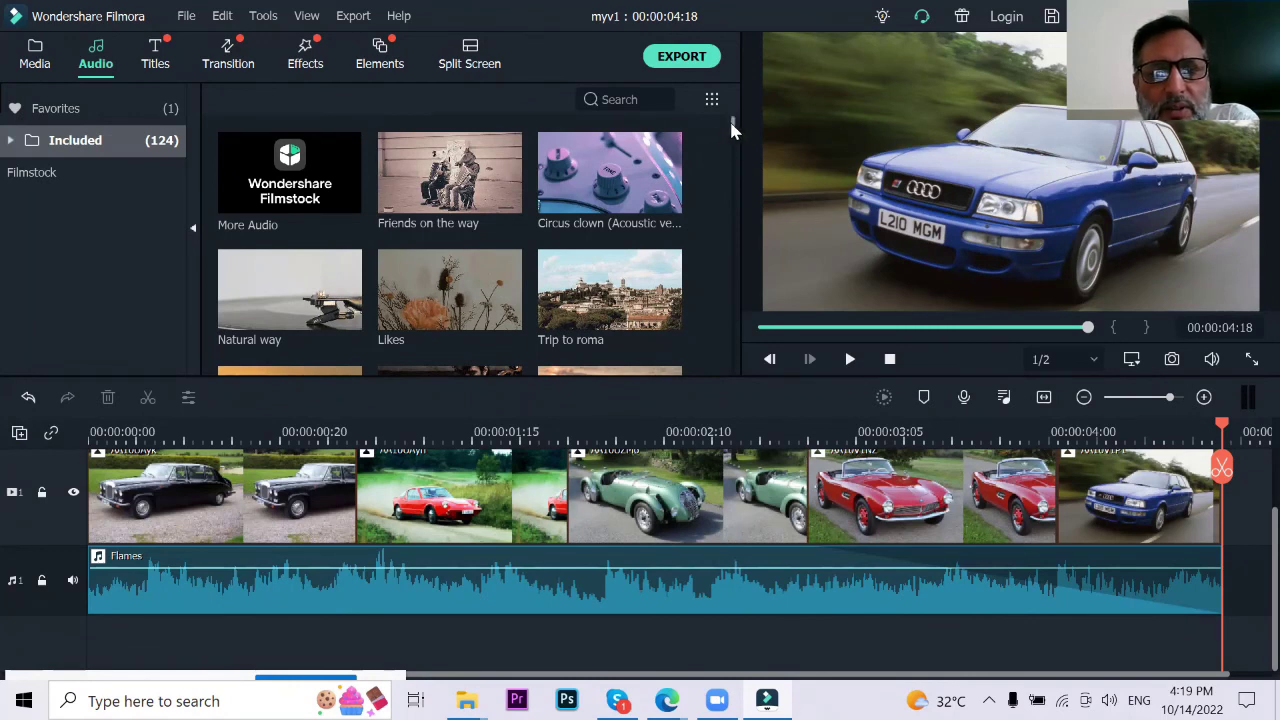
Step: Browse further down the Included audio collection and zoom the timeline out until the slideshow spans about two thirds of its width
{"action": "left_click_drag", "start_coordinate": [733, 128], "coordinate": [730, 162]}
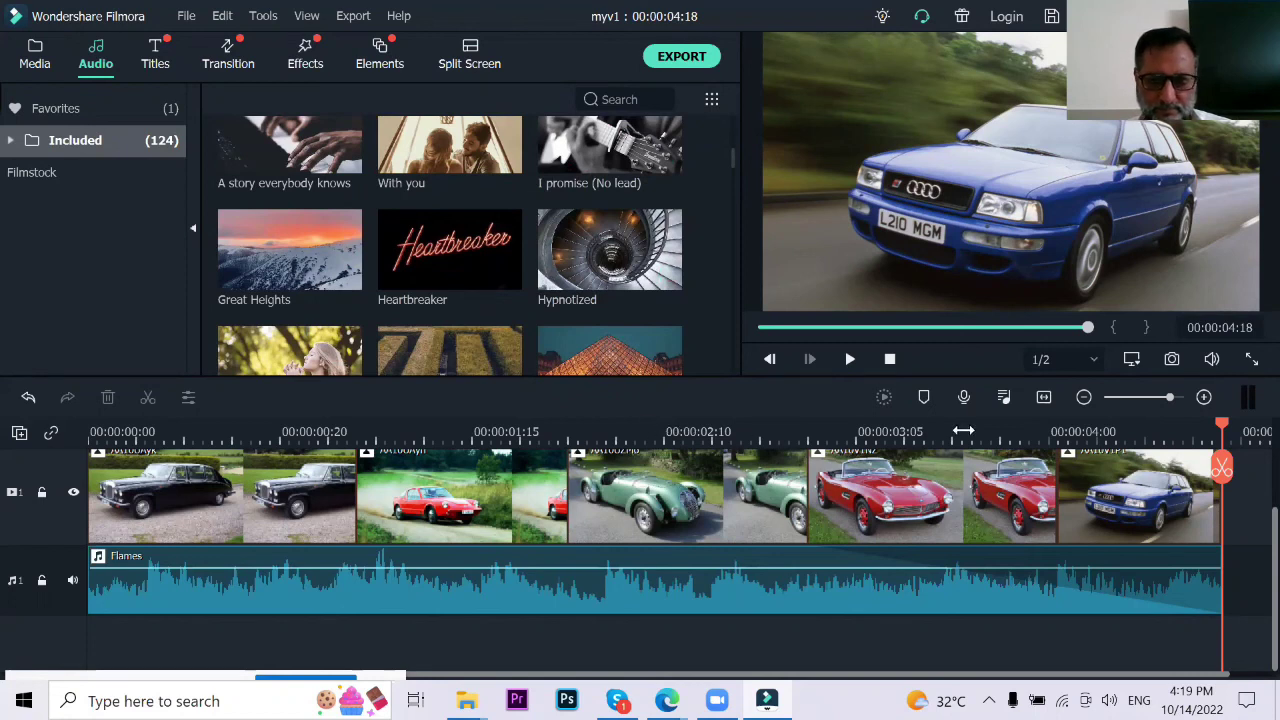
{"action": "left_click_drag", "start_coordinate": [1170, 432], "coordinate": [755, 431]}
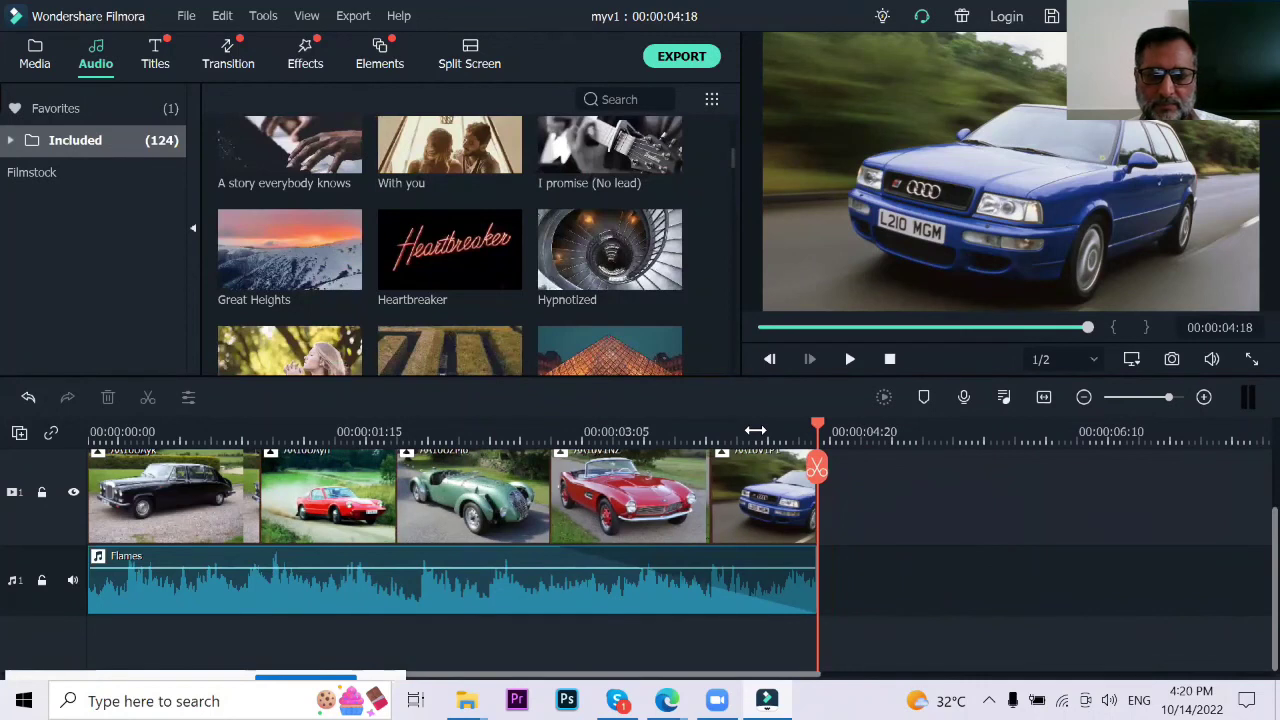